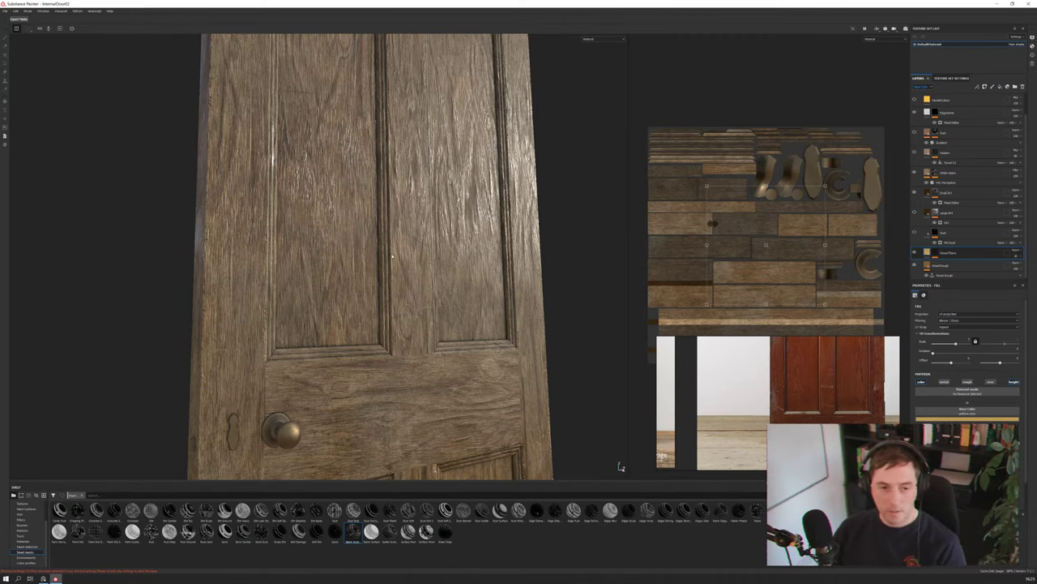
Examine the wood grain and worn moulding edges on the upper panels of the textured door
left_click_drag(357, 199, 497, 178, "alt")
scroll(386, 266, "up", 2)
scroll(387, 263, "down", 5)
scroll(440, 172, "up", 5)
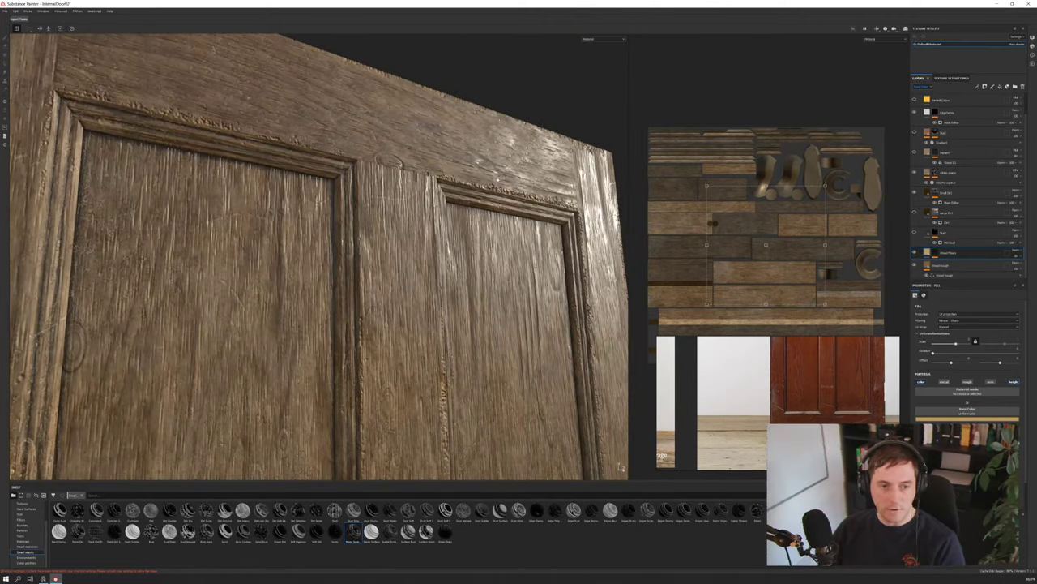
left_click_drag(498, 276, 478, 258, "alt")
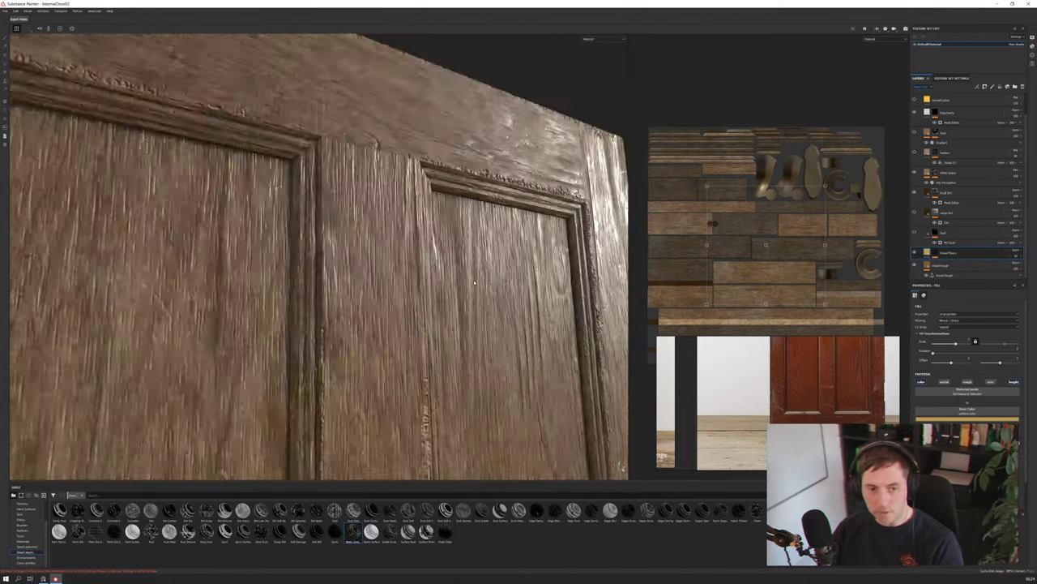
scroll(478, 258, "down", 4)
left_click_drag(255, 215, 384, 336, "alt")
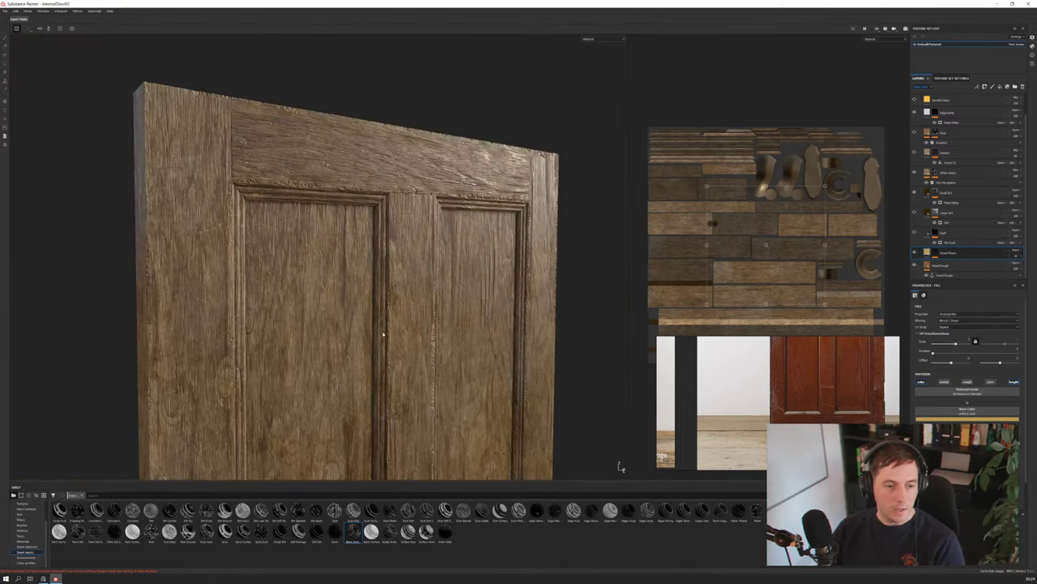
middle_click_drag(384, 335, 389, 251, "alt")
scroll(388, 251, "up", 3)
scroll(385, 253, "down", 5)
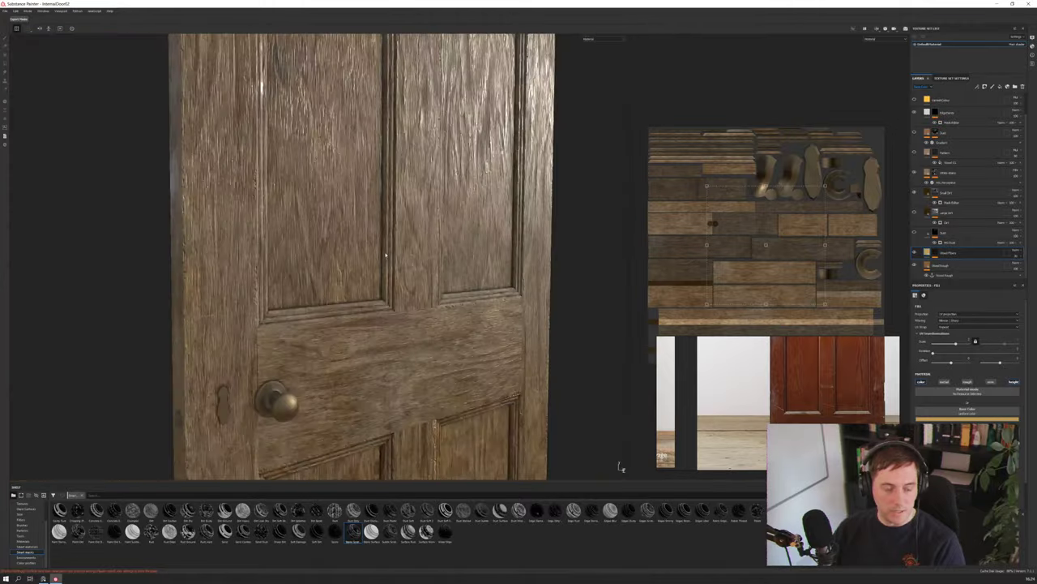
Inspect the doorknob, keyhole cover and latch edge of the door from several angles
left_click_drag(371, 297, 382, 269, "alt")
mouse_move(620, 468)
left_mouse_down("alt")
mouse_move(398, 228)
mouse_move(411, 241)
mouse_move(530, 227)
mouse_move(314, 199)
mouse_move(621, 467)
left_mouse_up("alt")
left_click_drag(373, 262, 371, 272, "alt")
right_click_drag(371, 271, 385, 293, "alt")
left_click_drag(384, 293, 402, 268, "alt")
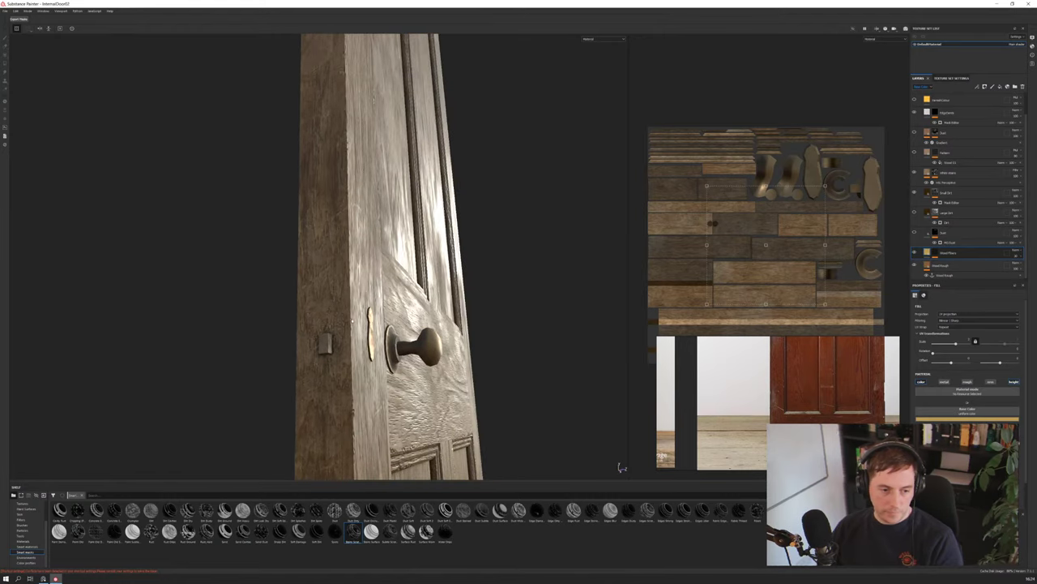
left_click_drag(622, 468, 621, 468, "alt")
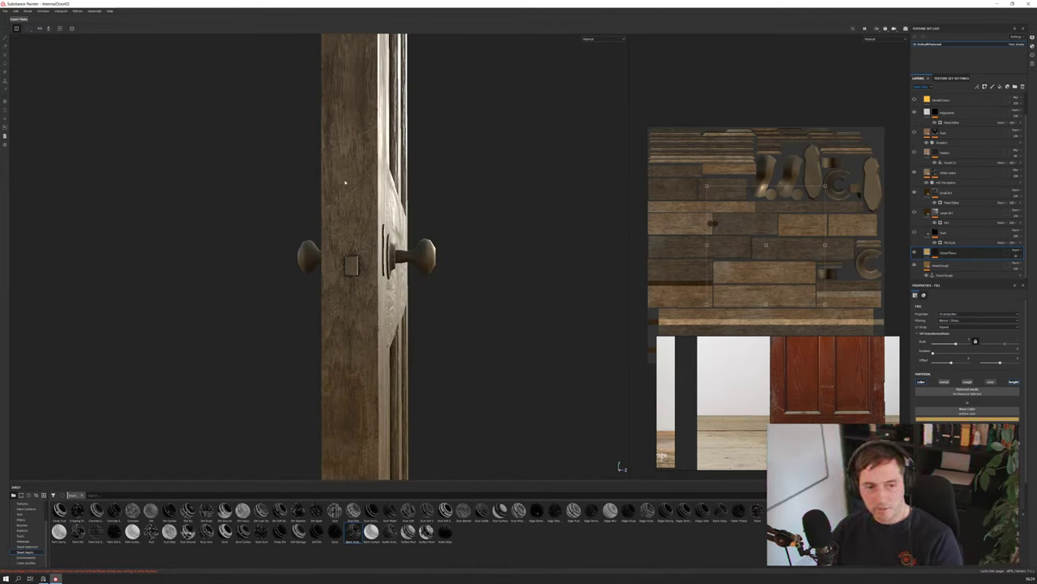
left_click_drag(621, 468, 622, 467, "alt")
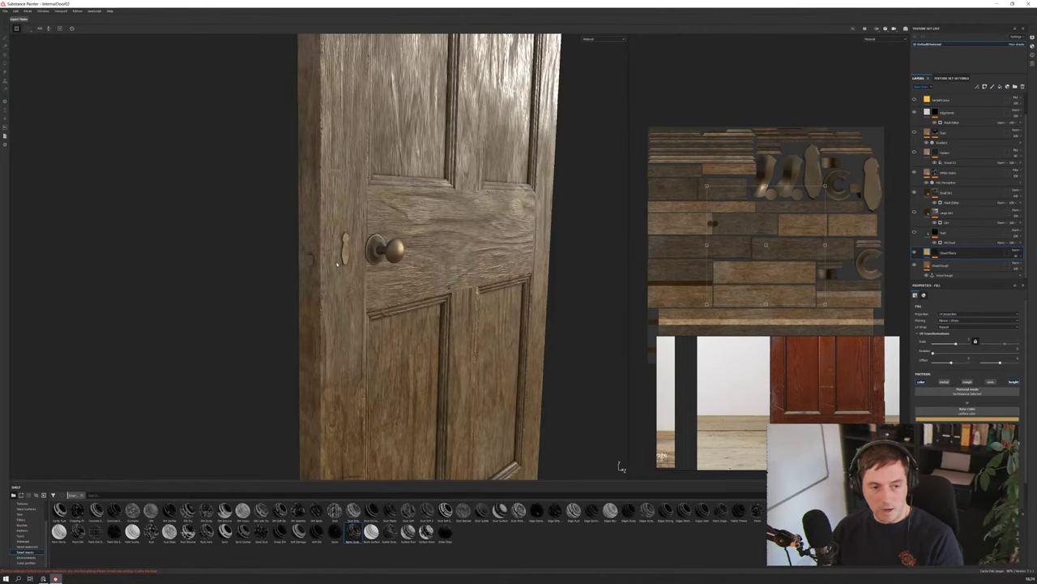
Inspect the door's narrow side edges and full panel layout from around the model
right_click_drag(338, 264, 361, 220, "alt")
left_click_drag(381, 240, 562, 235, "alt")
left_click_drag(180, 237, 343, 226, "alt")
scroll(286, 243, "up", 4)
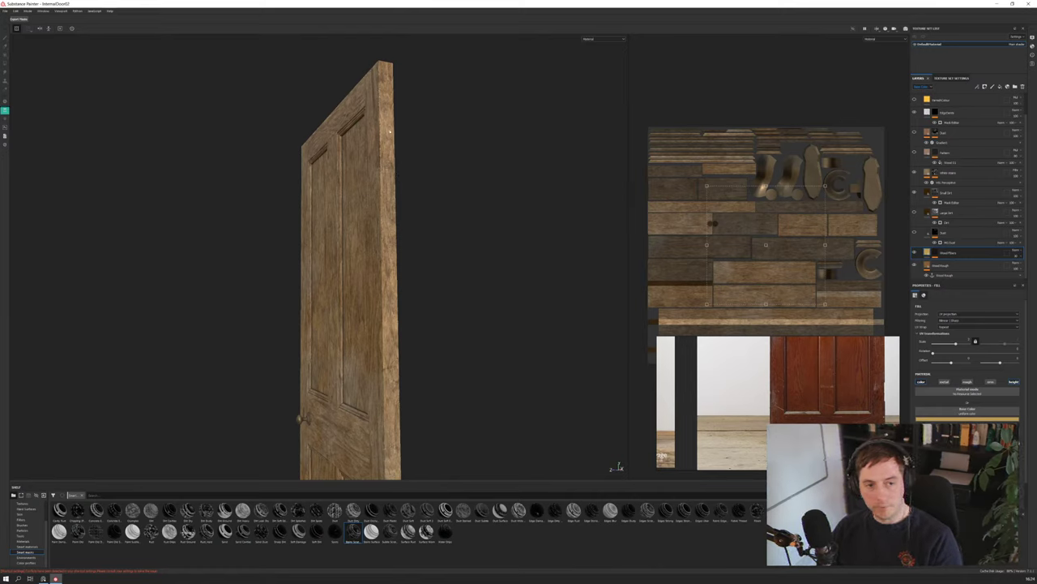
left_click_drag(390, 164, 400, 312, "alt")
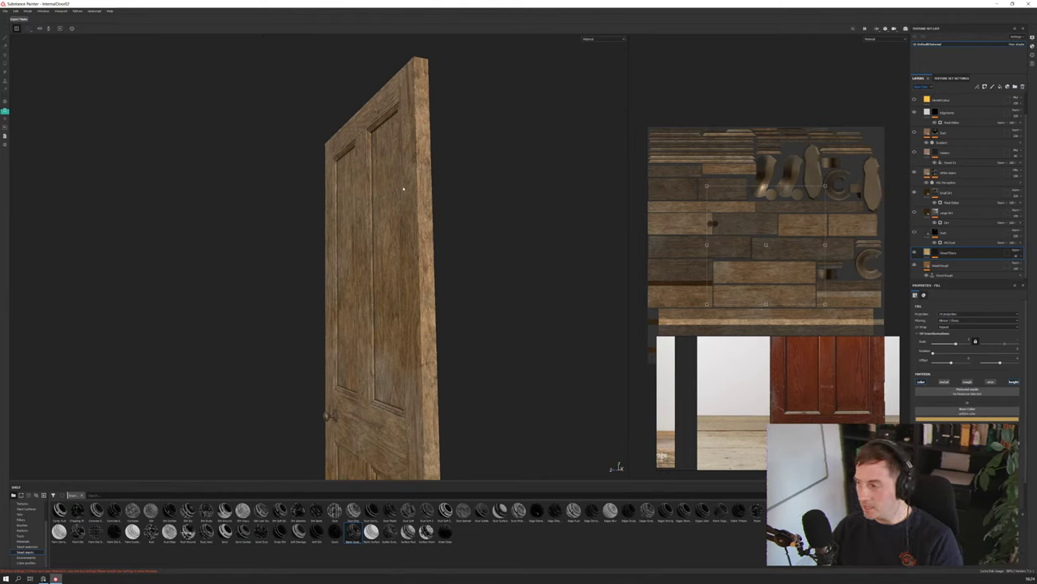
left_click_drag(402, 188, 406, 211, "alt")
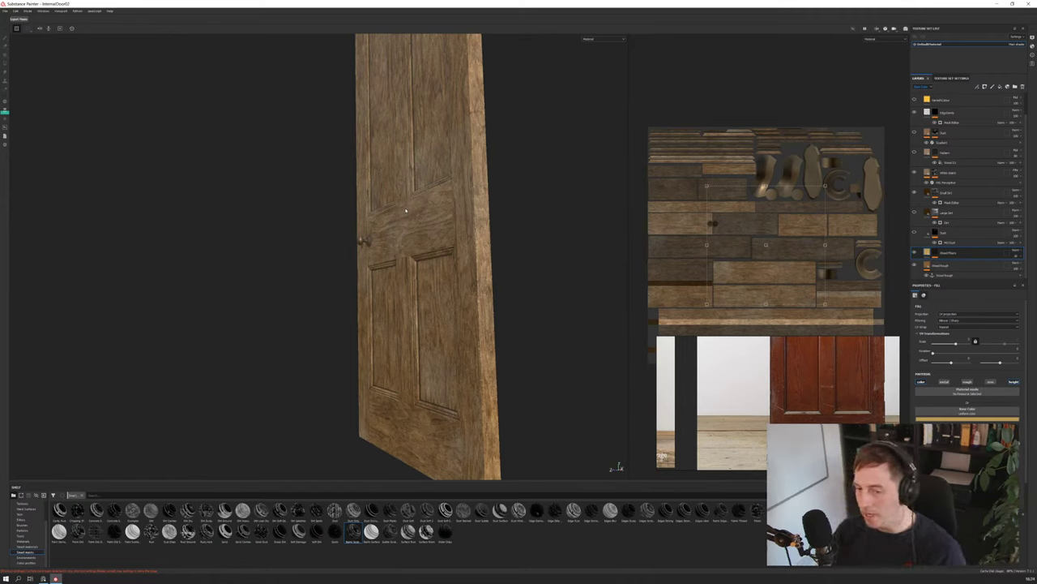
left_click_drag(406, 210, 439, 221, "alt")
scroll(440, 225, "down", 4)
scroll(441, 243, "up", 8)
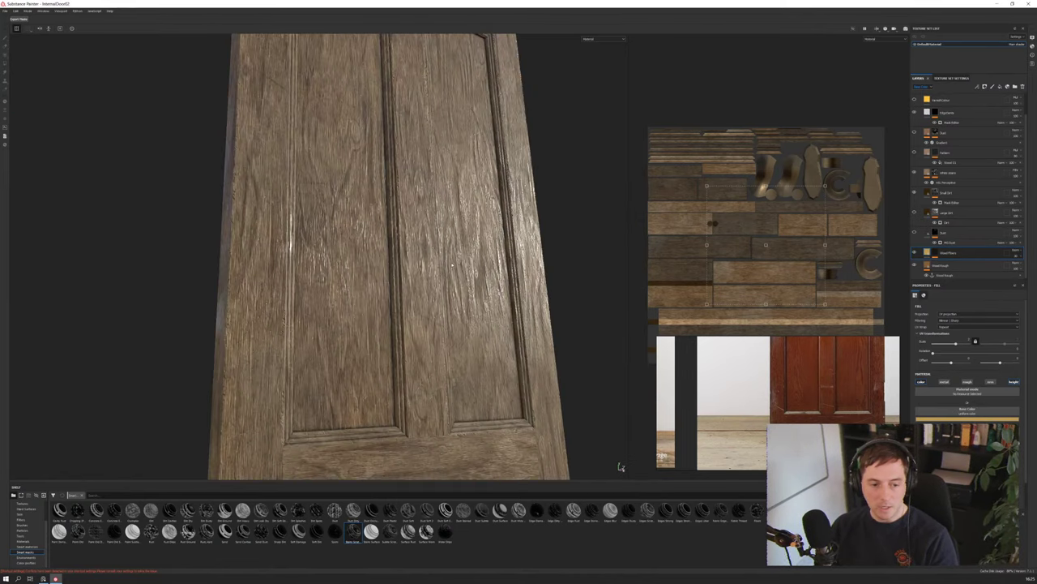
Browse the door reference images and zoom in on the weathered white door for comparison with the model's upper panels
right_click_drag(444, 263, 441, 263, "alt")
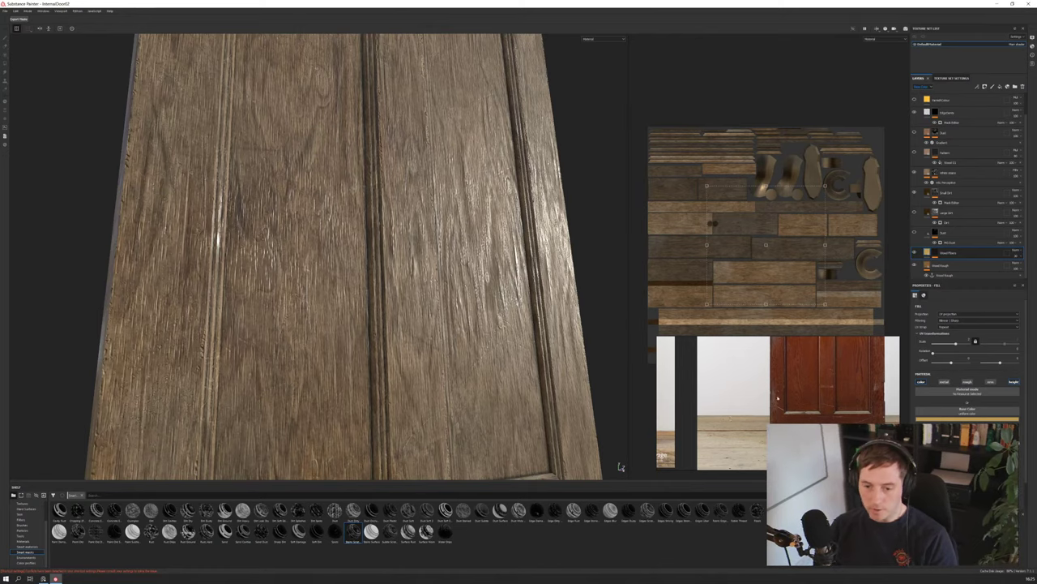
scroll(777, 398, "down", 5)
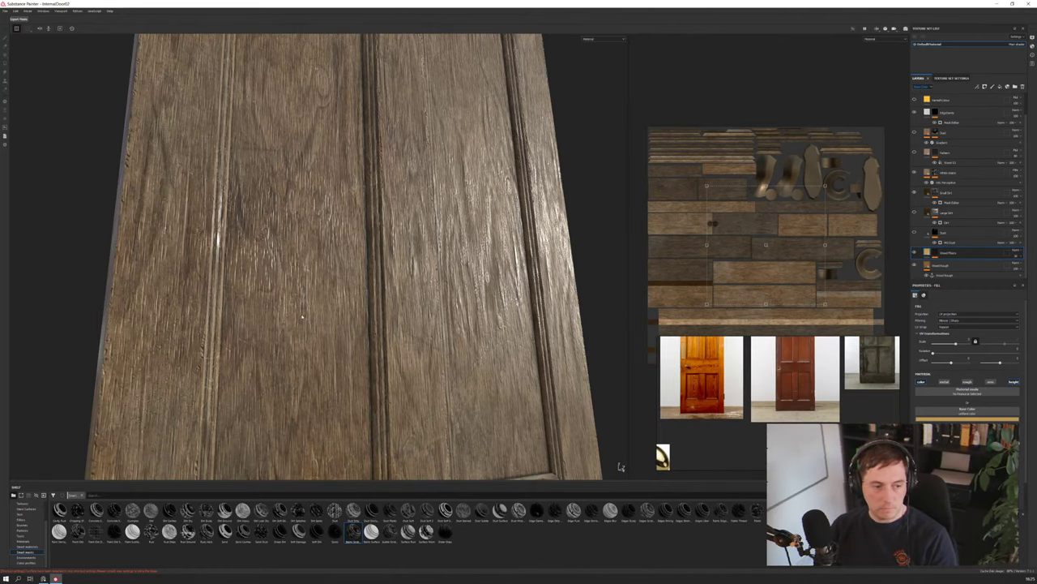
left_click_drag(302, 316, 364, 312, "alt")
scroll(790, 388, "up", 2)
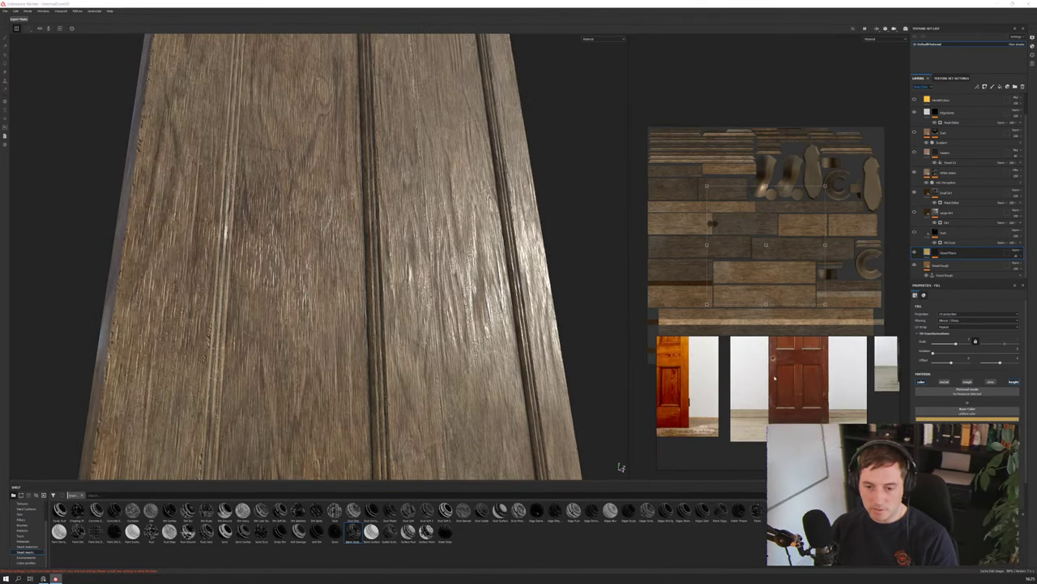
middle_click_drag(791, 388, 866, 415)
scroll(865, 415, "down", 2)
middle_click_drag(762, 410, 855, 369)
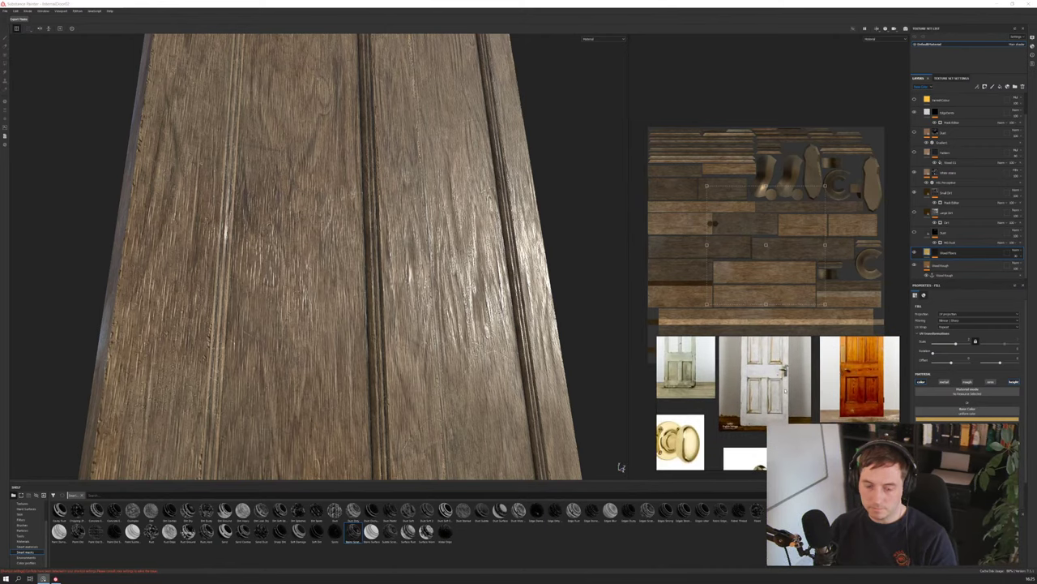
middle_click_drag(689, 422, 782, 383)
middle_click_drag(715, 388, 766, 398)
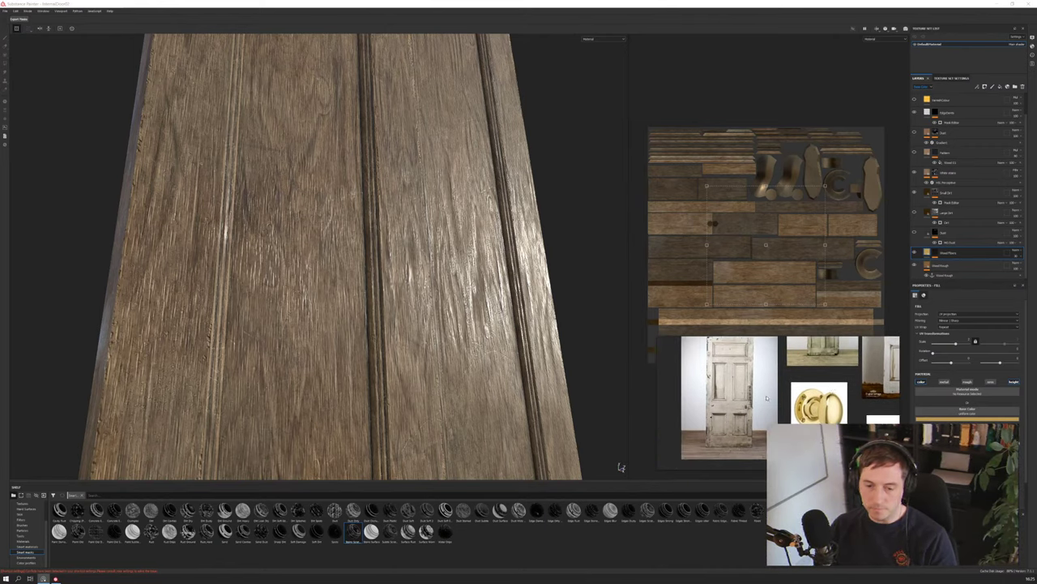
scroll(738, 389, "up", 3)
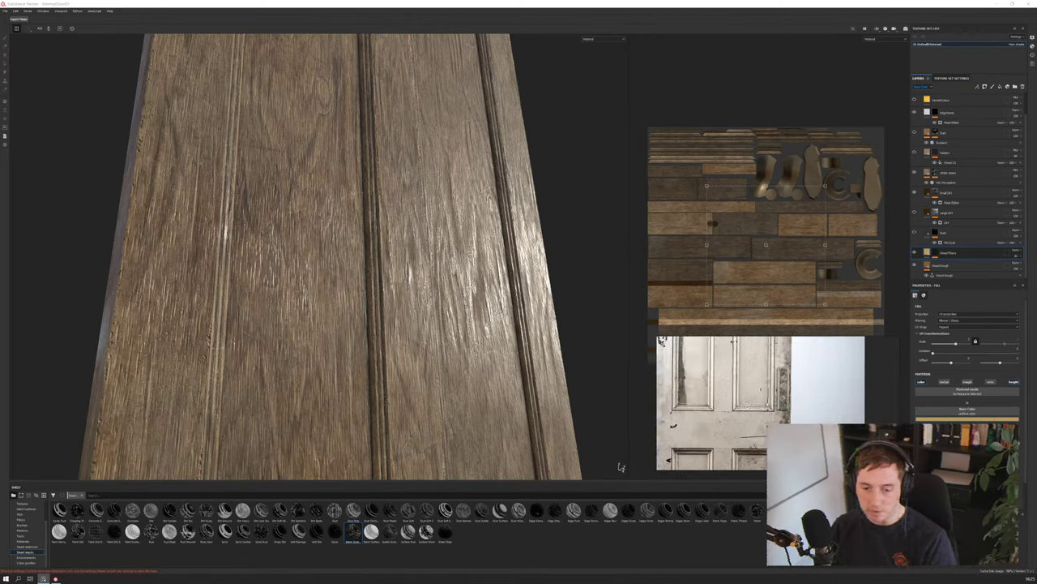
middle_click_drag(730, 403, 789, 415)
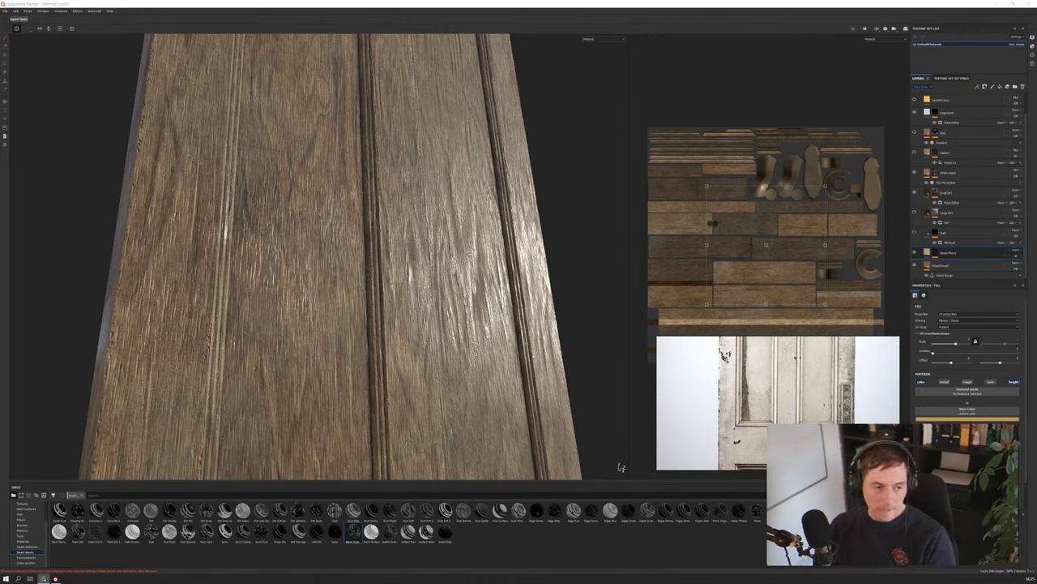
Examine how light catches the wood grain around the doorknob, middle rail and upper panels
left_click_drag(313, 286, 338, 287, "alt")
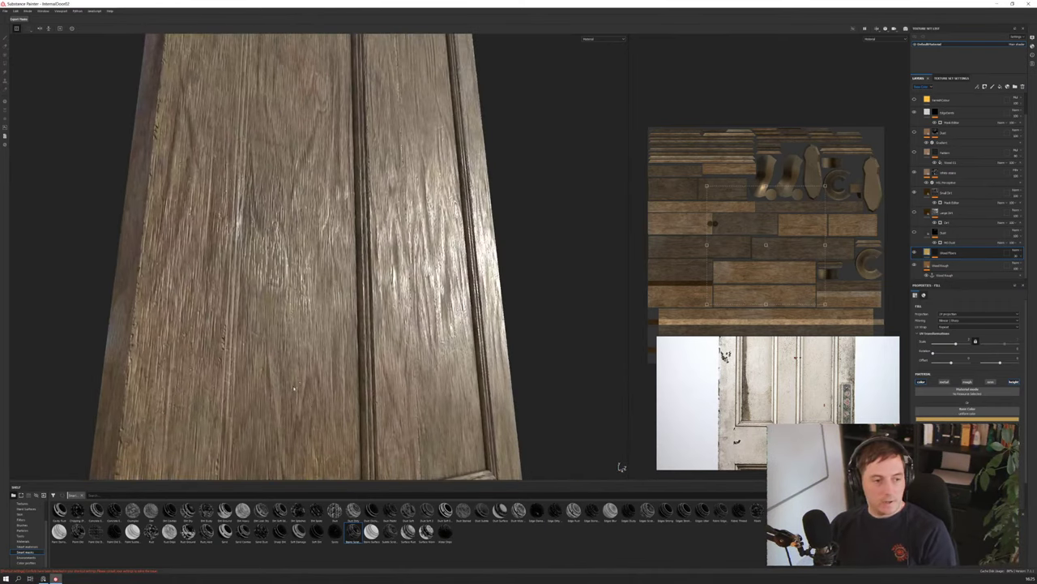
middle_click_drag(338, 287, 381, 215, "alt")
left_click_drag(380, 215, 329, 298, "alt")
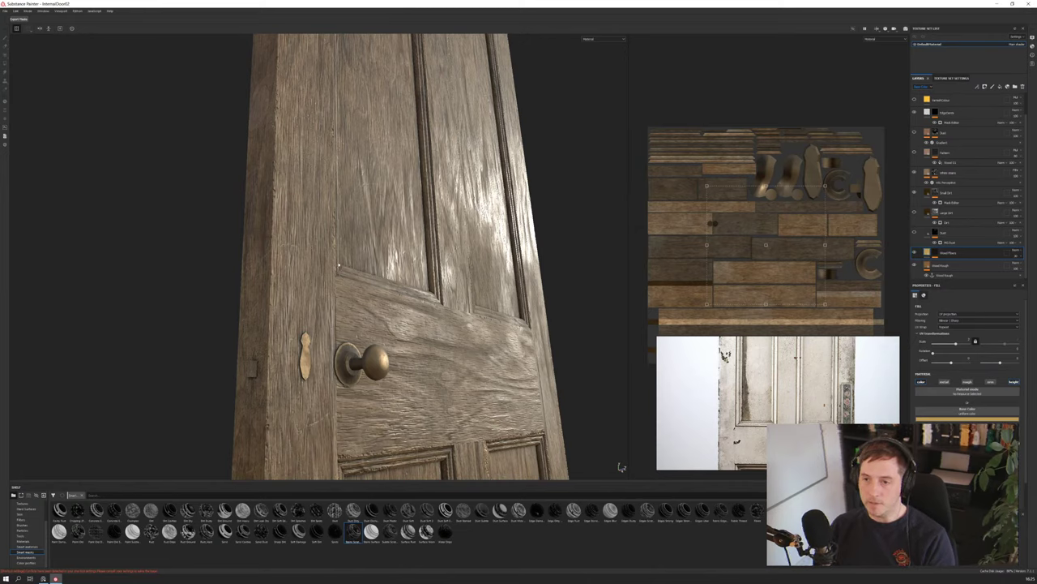
scroll(946, 199, "up", 1)
scroll(946, 200, "down", 1)
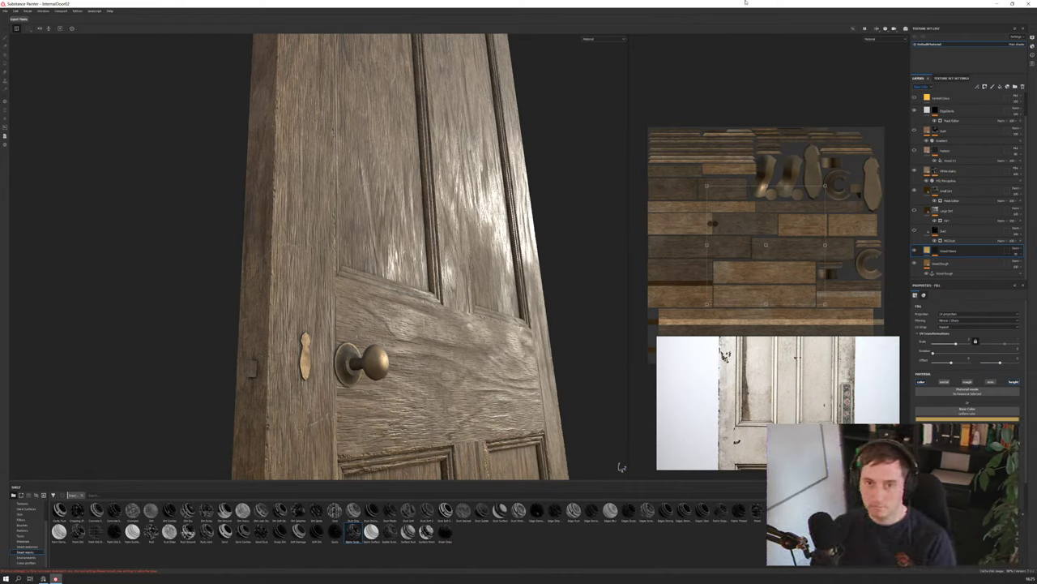
right_click_drag(495, 269, 486, 316, "alt")
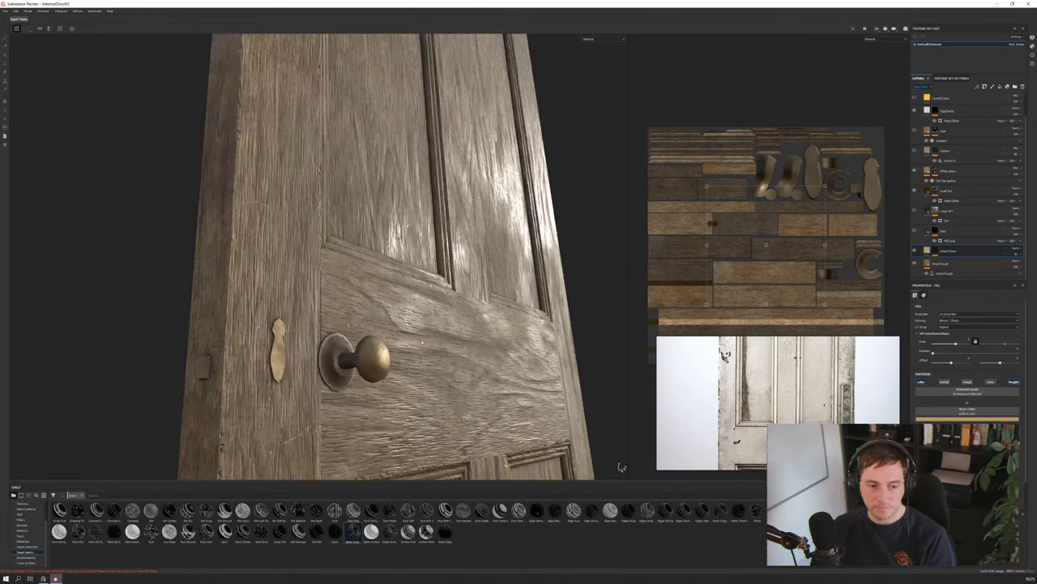
left_click_drag(486, 316, 367, 384, "alt")
middle_click_drag(367, 385, 376, 314, "alt")
left_click_drag(375, 315, 337, 225, "alt")
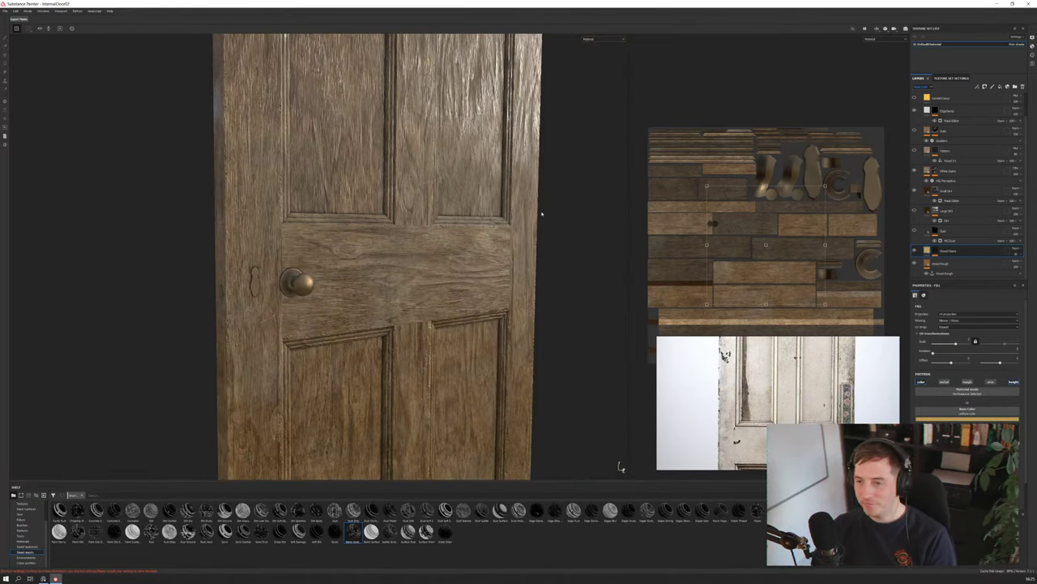
Collapse the wood material folder, then duplicate the brass folder above it and rename the copy
scroll(914, 116, "up", 1)
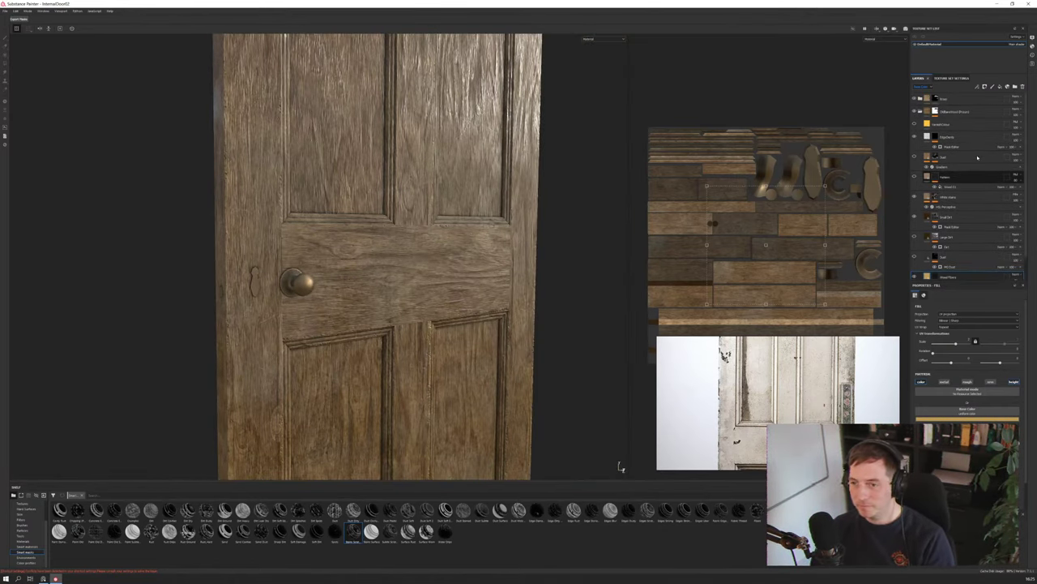
left_click(920, 111)
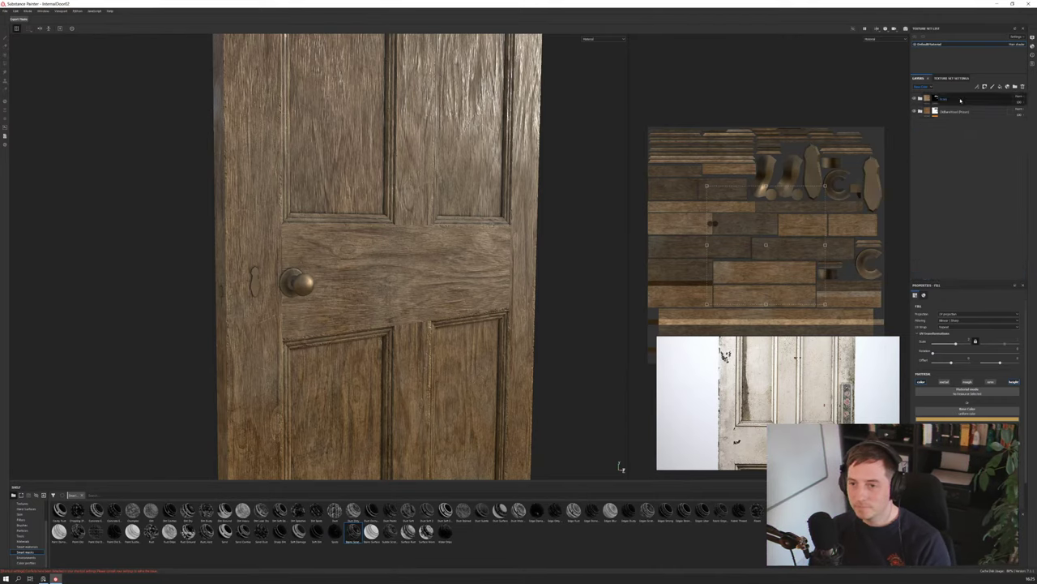
right_click(960, 100)
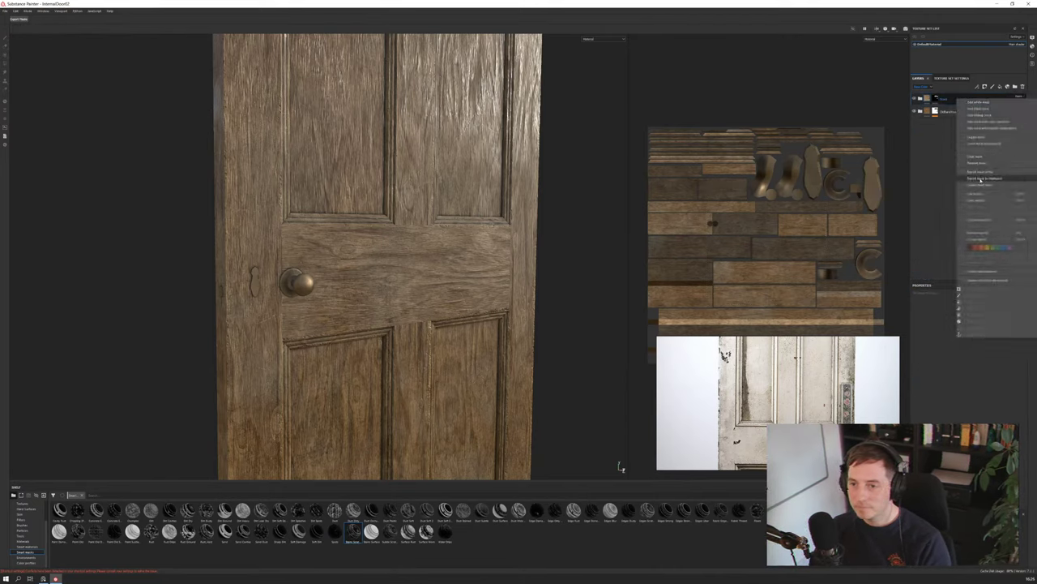
left_click(981, 179)
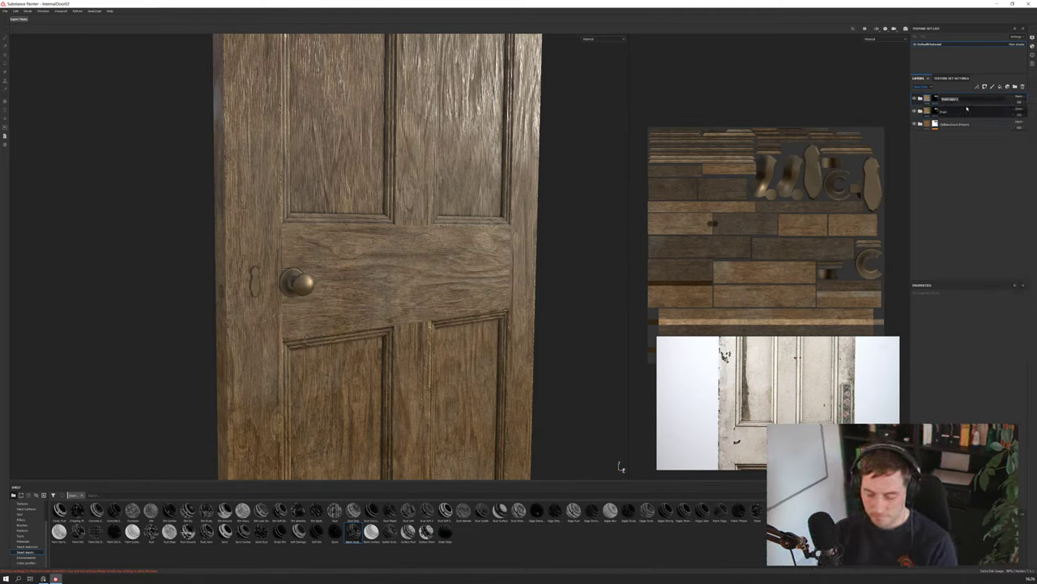
key("Right")
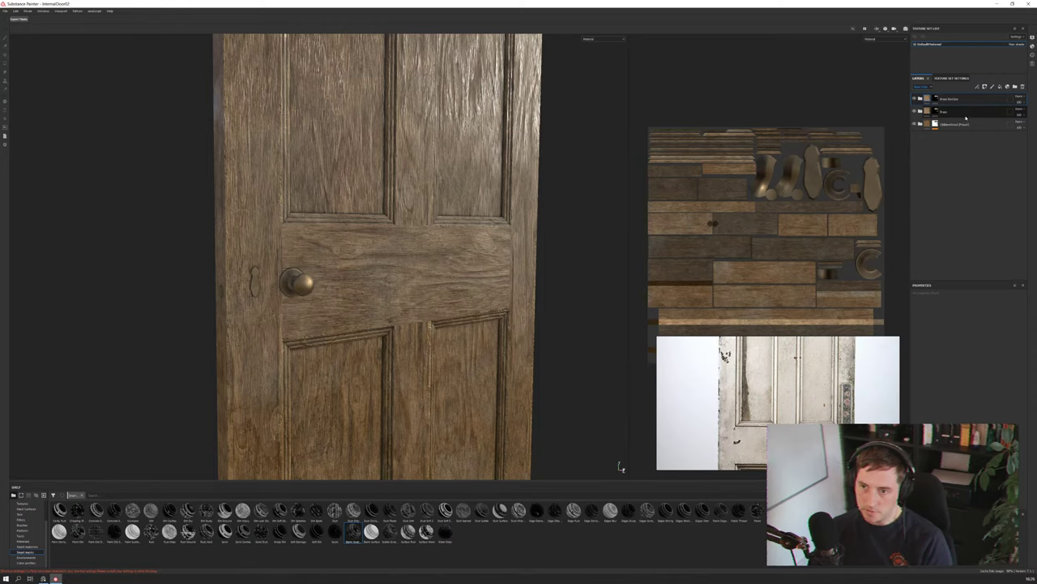
Expand the duplicated brass folder and clear its mask
left_click(920, 98)
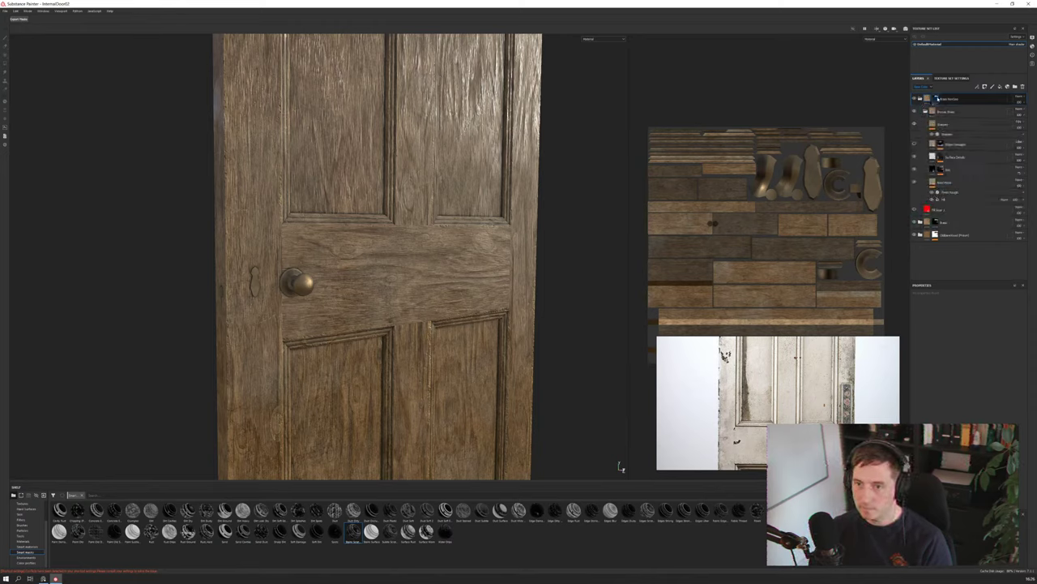
right_click(936, 98)
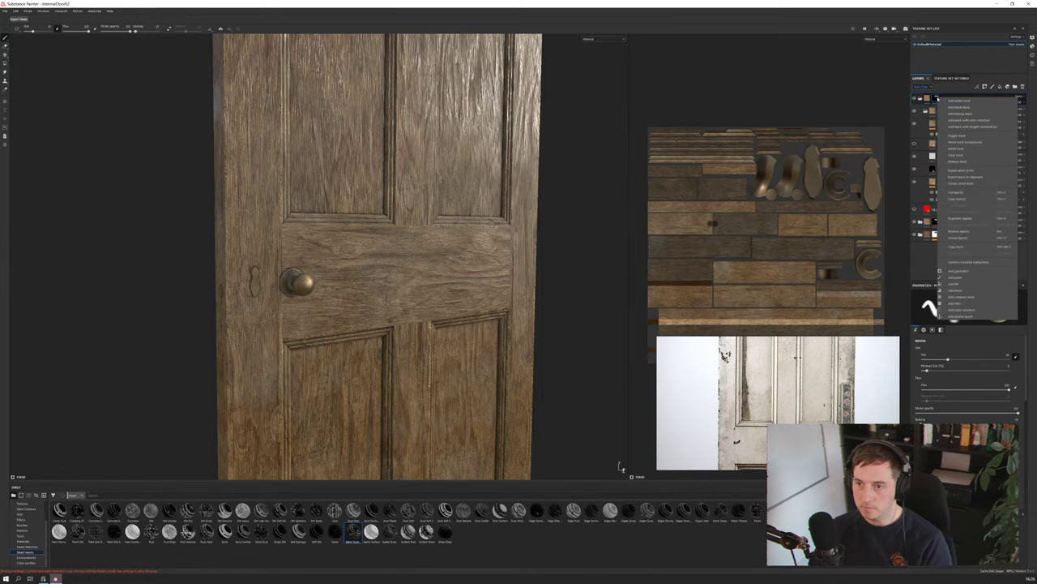
left_click(967, 155)
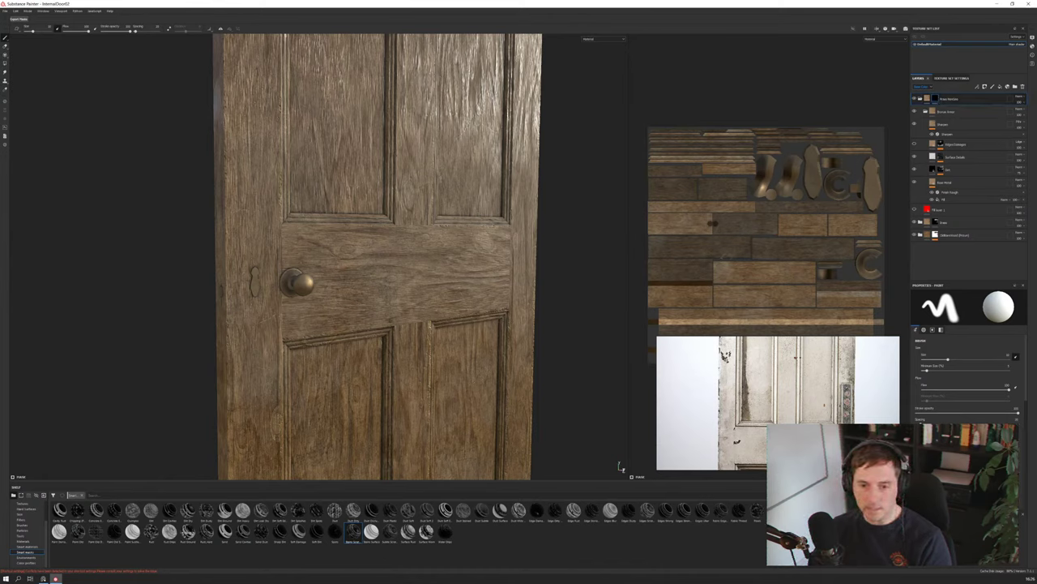
Select the duplicated brass folder's mask and set the paint brush alpha's hardness to its maximum
left_click(938, 99)
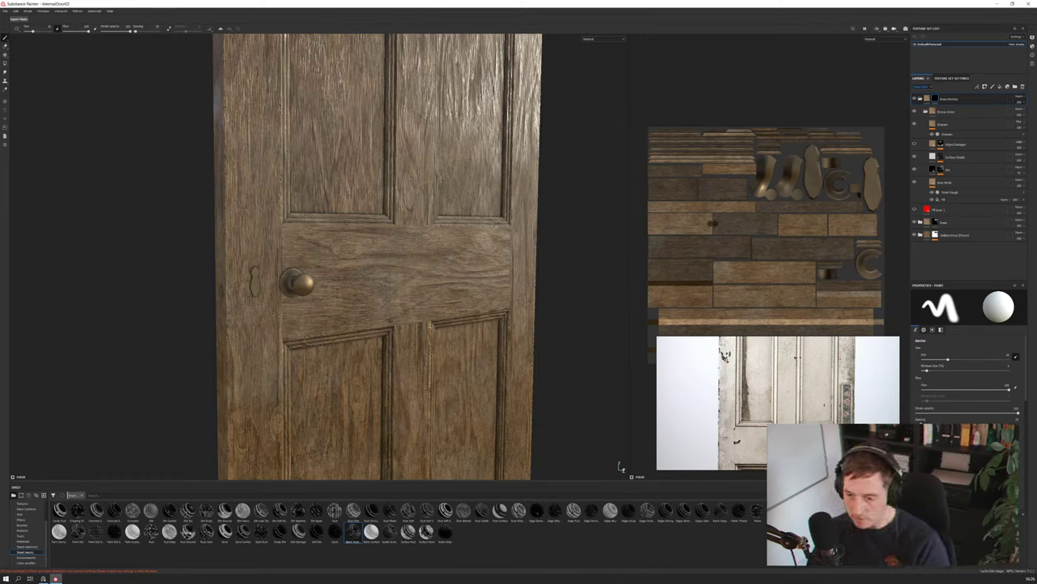
scroll(933, 380, "down", 5)
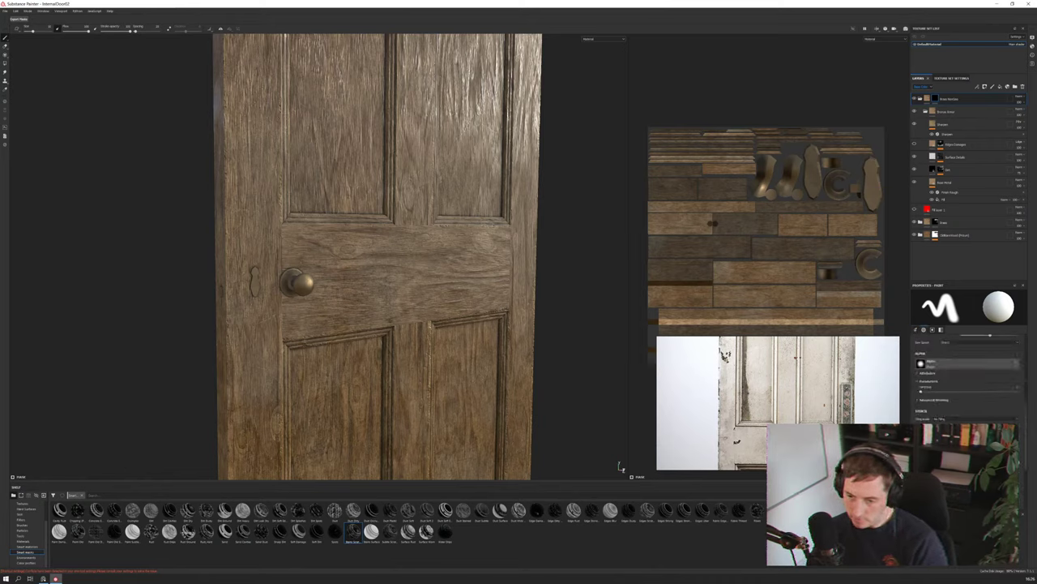
left_click_drag(922, 392, 1019, 393)
scroll(965, 373, "up", 3)
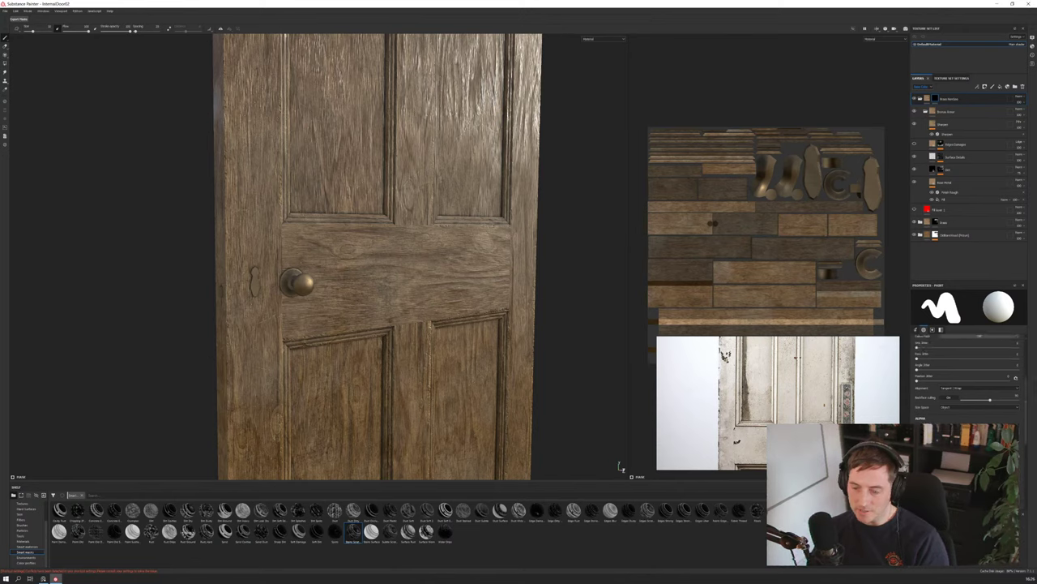
scroll(962, 385, "up", 3)
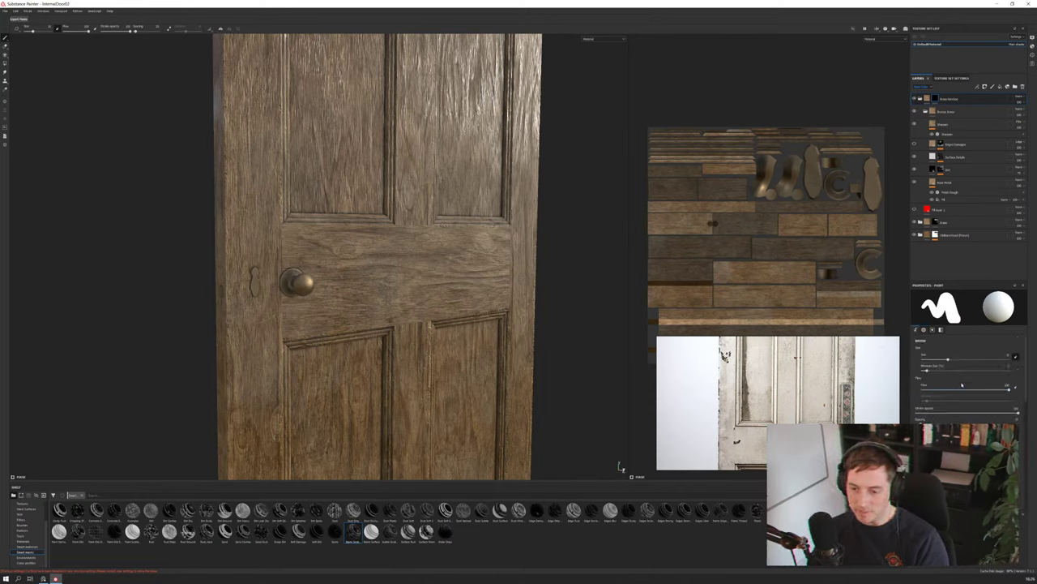
Resize the brush and paint a rounded lock plate shape around the latch on the door's edge in the duplicated brass folder's mask
scroll(946, 377, "down", 3)
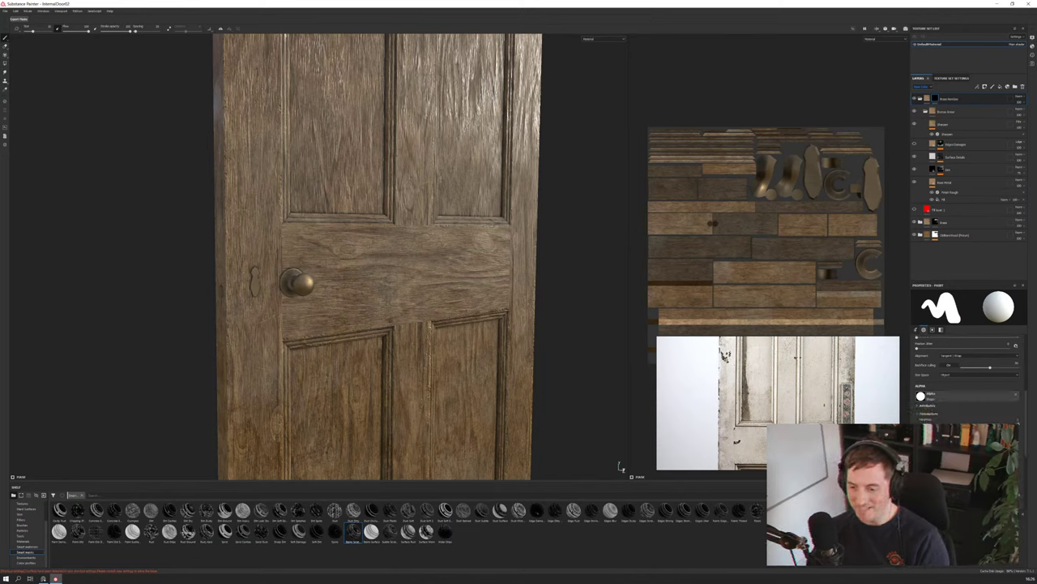
scroll(964, 377, "up", 3)
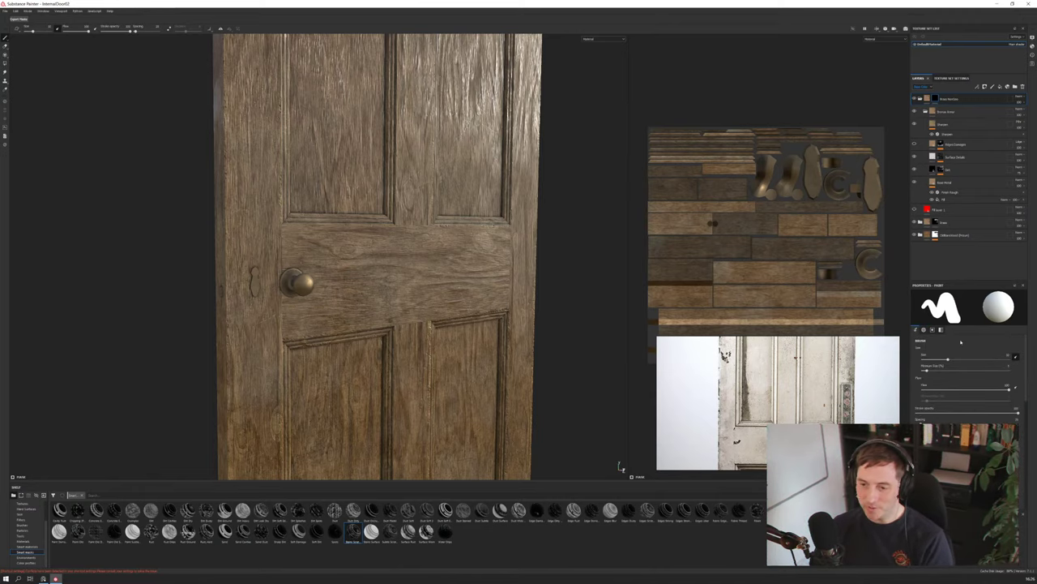
left_click_drag(203, 267, 381, 274, "alt")
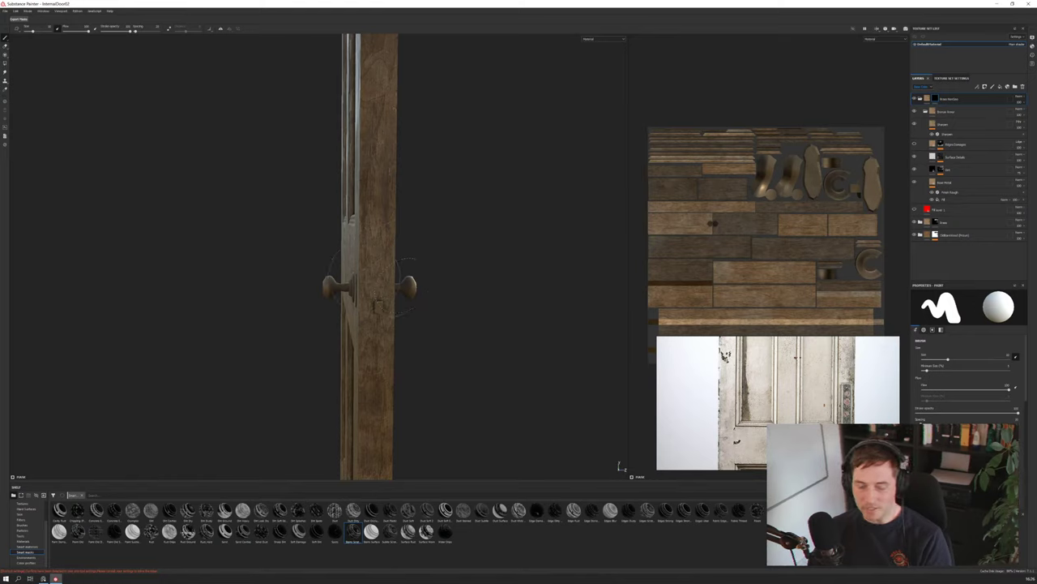
right_click_drag(397, 286, 373, 286, "ctrl")
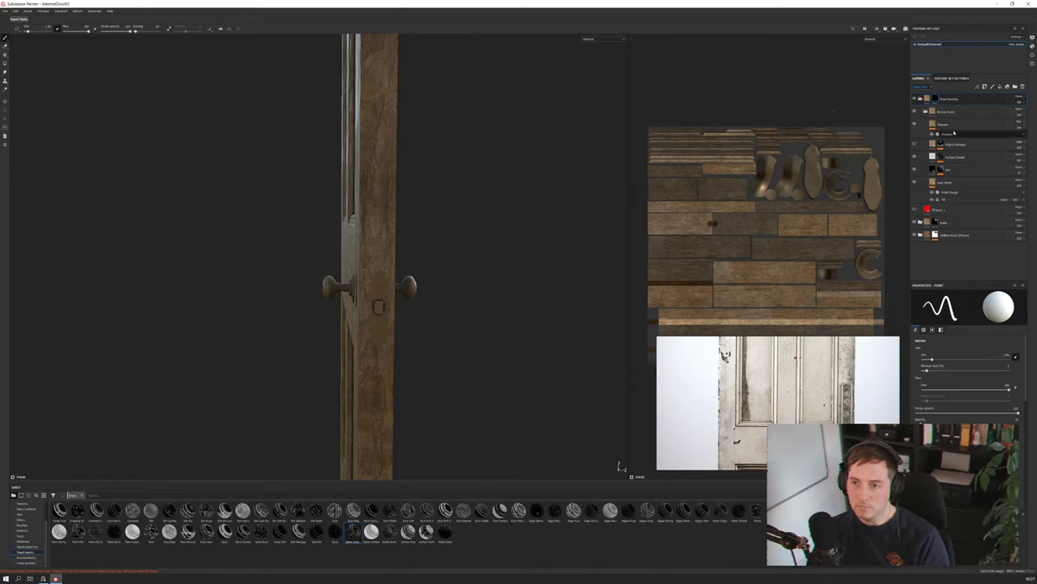
Show the red fill layer and move it into the duplicated brass folder, above the sharpen layer
left_click(970, 208)
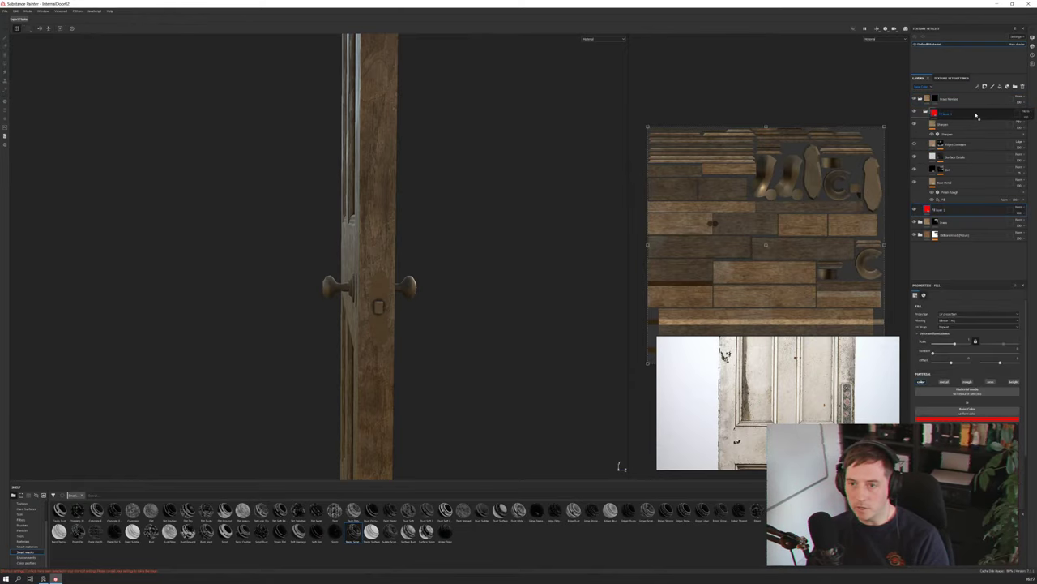
left_click_drag(973, 133, 971, 125)
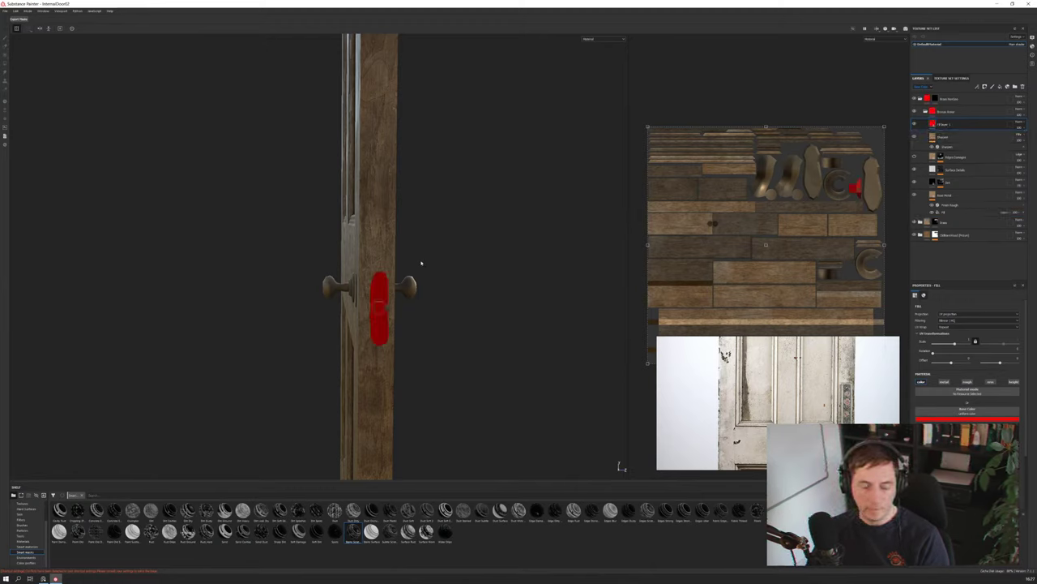
Examine where the red lock plate area sits on the wood strips in the UV layout
right_click_drag(713, 384, 711, 426)
scroll(747, 345, "down", 3)
scroll(747, 344, "up", 5)
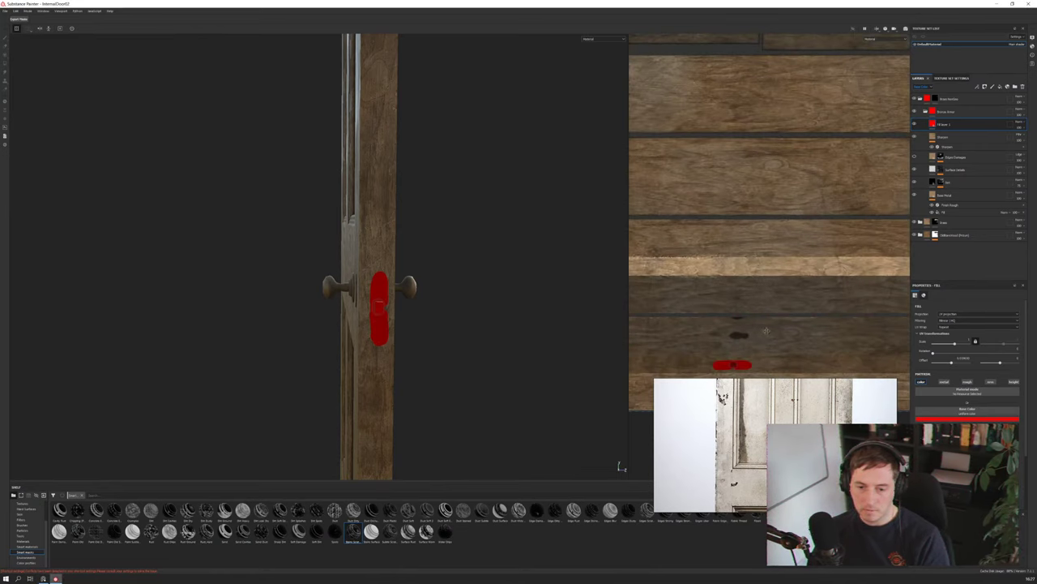
middle_click_drag(754, 326, 778, 237)
scroll(778, 237, "down", 4)
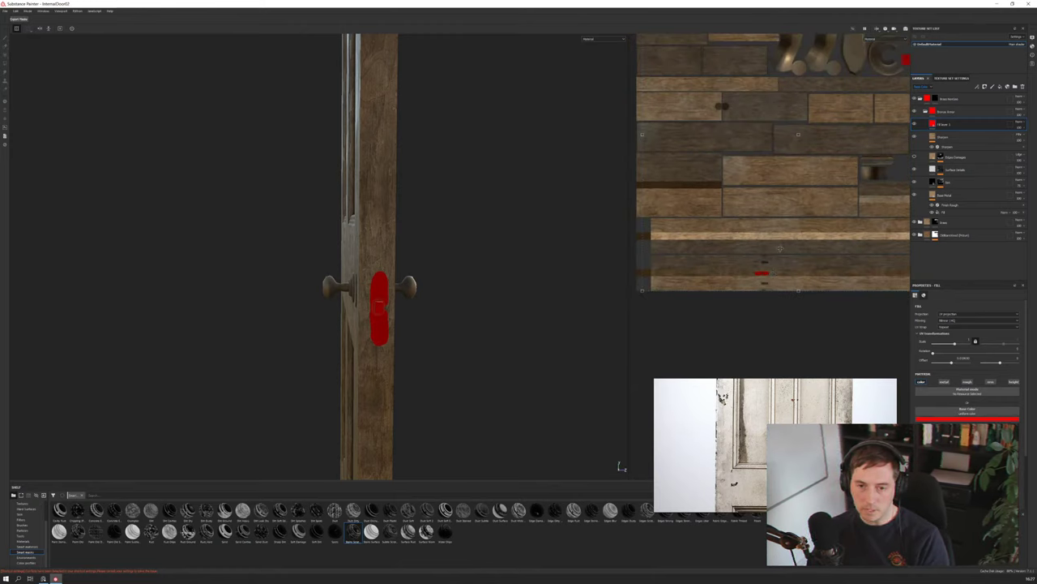
left_click_drag(780, 248, 775, 247)
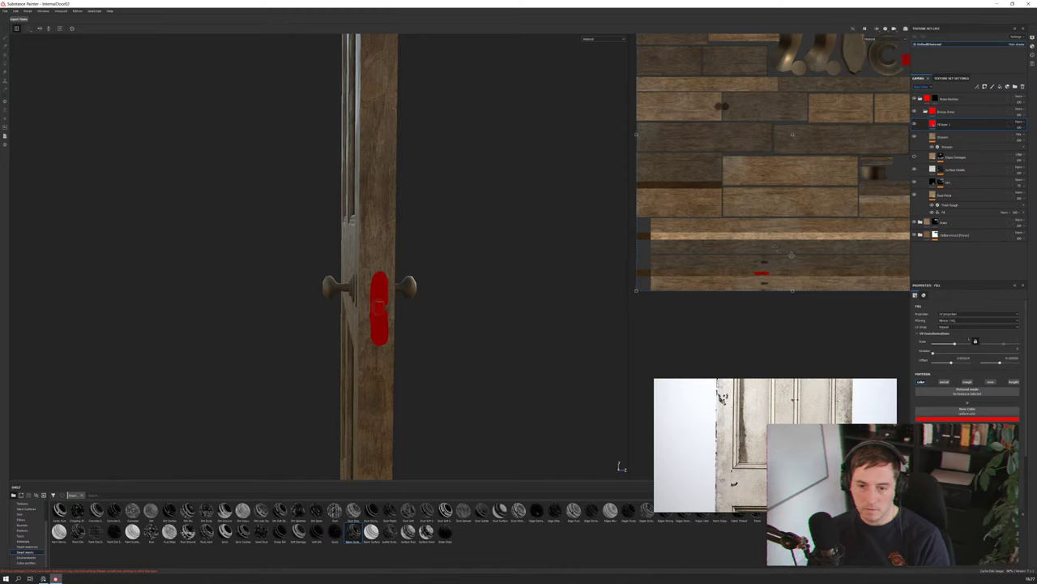
scroll(778, 276, "down", 3)
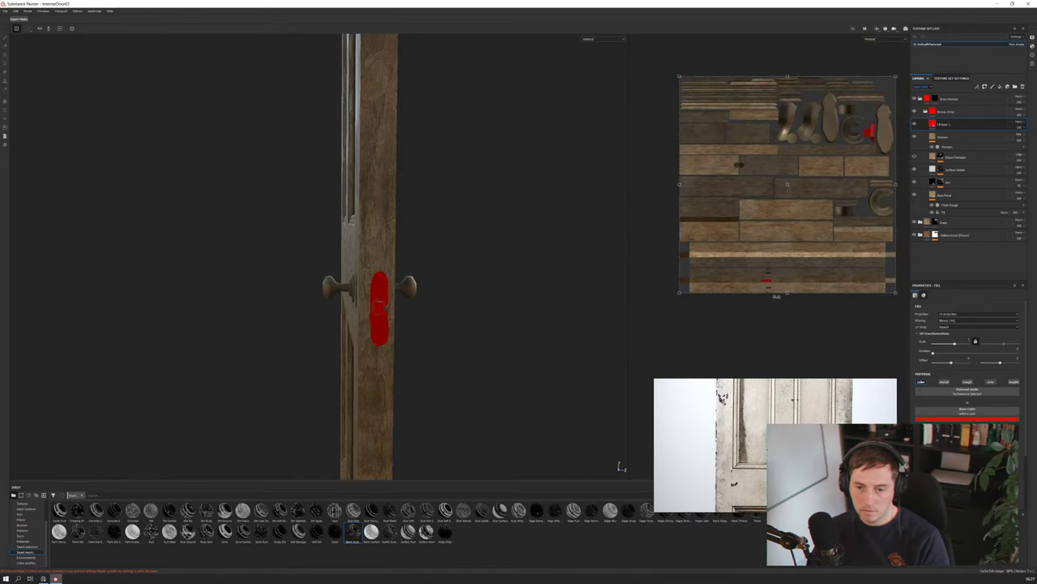
scroll(775, 291, "up", 6)
scroll(775, 298, "up", 2)
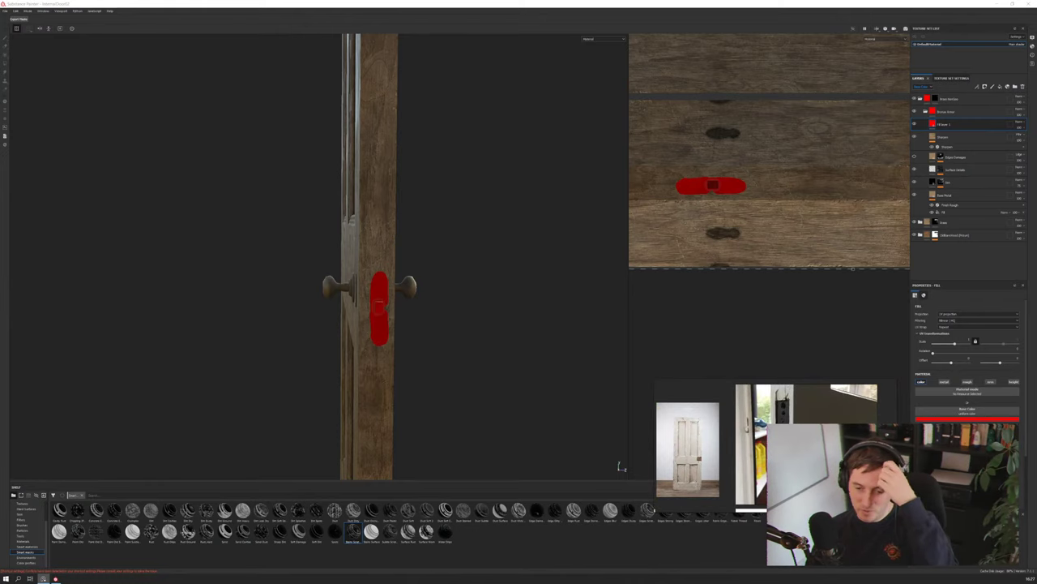
Examine the door's front, knob, keyhole plate and the red lock plate on its edge from several angles
left_click_drag(412, 273, 278, 257, "alt")
middle_click_drag(268, 161, 309, 267, "alt")
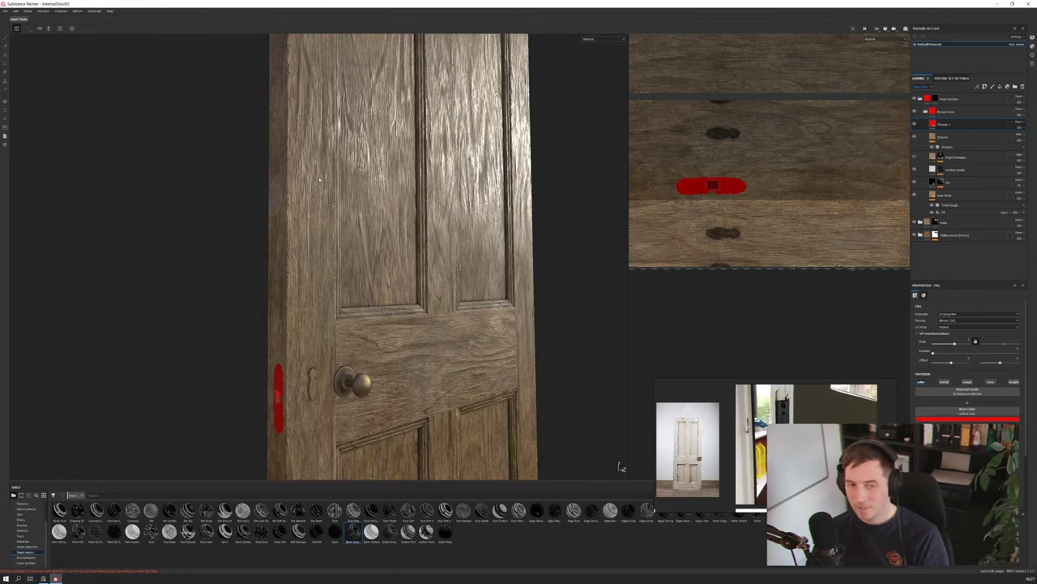
middle_click_drag(320, 179, 347, 233, "alt")
left_click_drag(347, 232, 300, 236, "alt")
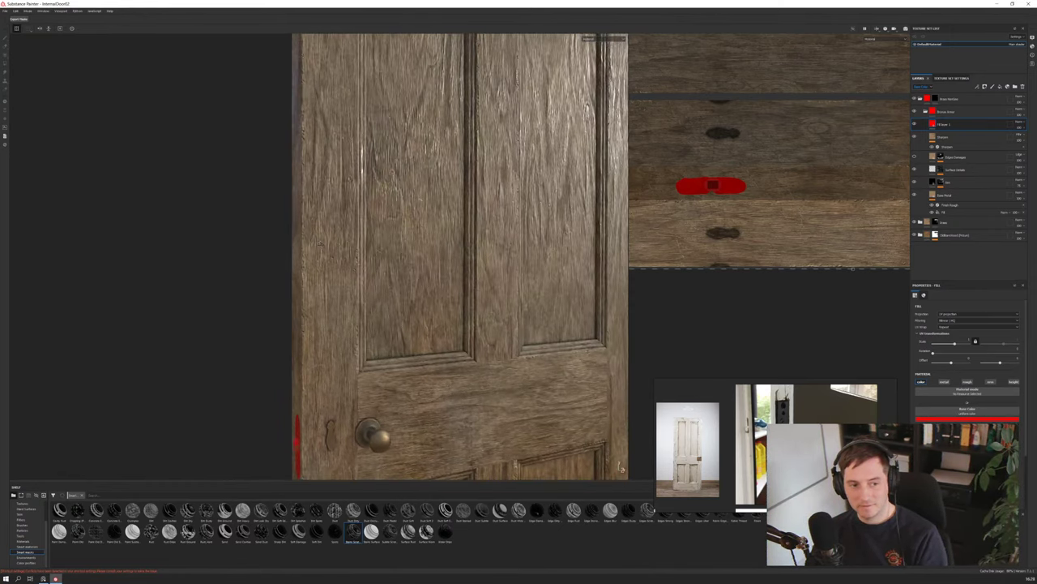
right_click_drag(301, 238, 347, 273, "alt")
right_click_drag(320, 336, 326, 336, "alt")
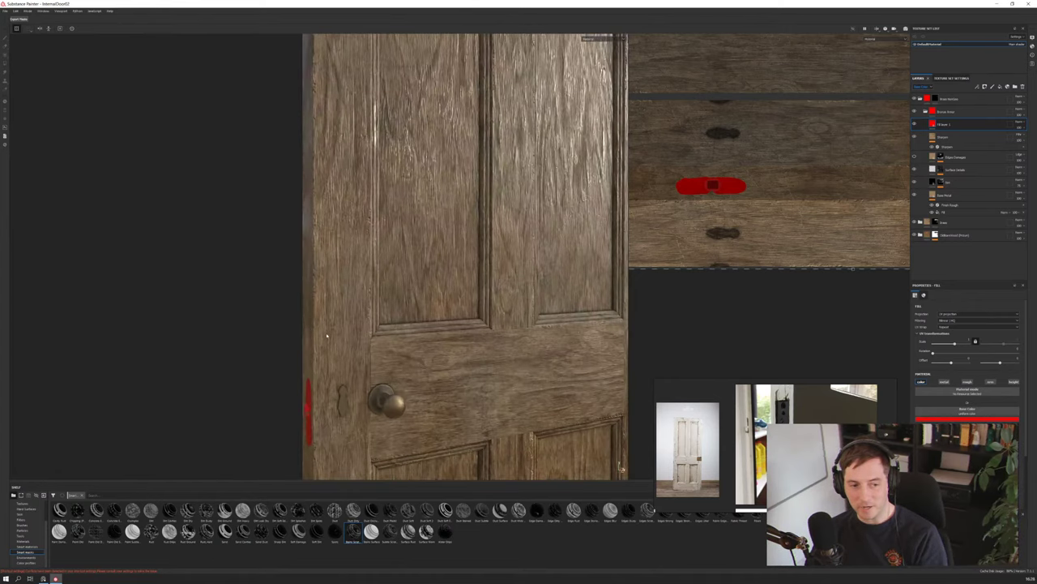
left_click_drag(327, 336, 360, 355, "alt")
middle_click_drag(337, 373, 379, 327, "alt")
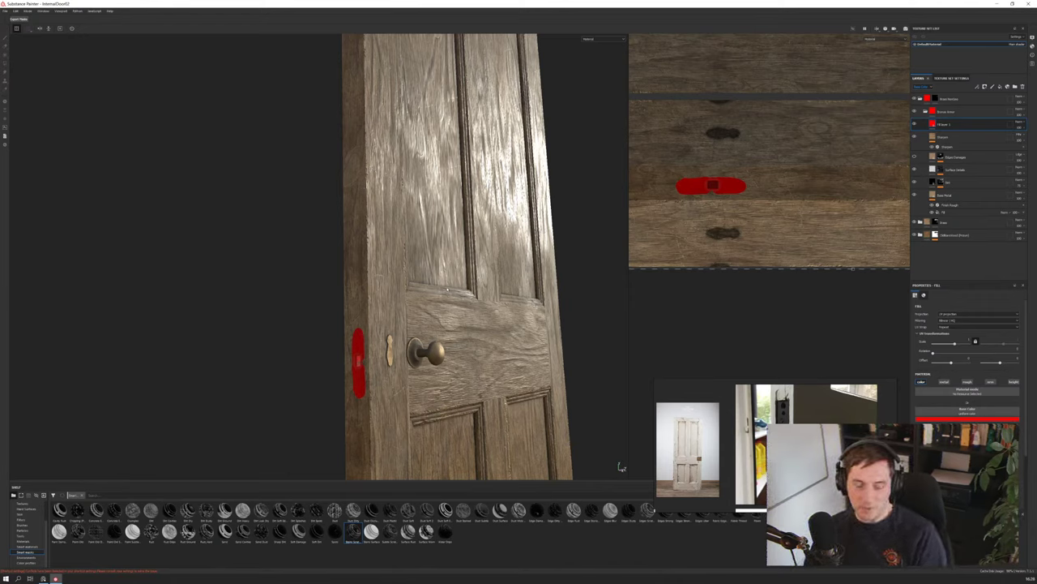
left_click_drag(450, 285, 467, 303, "alt")
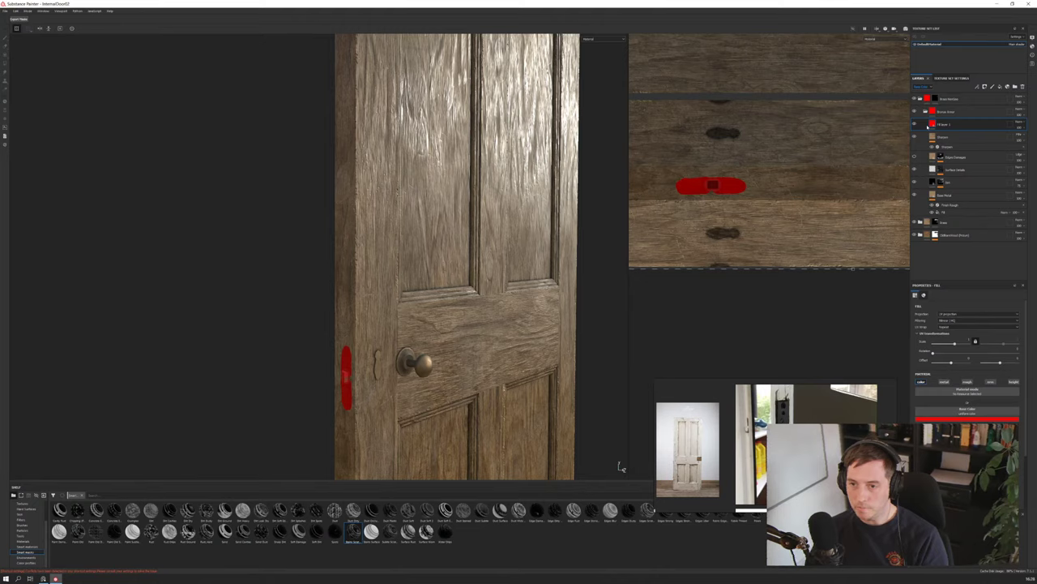
Inspect the material properties of the duplicated brass folder's base metal layer and check the keyhole plate and lock plate on the door
left_click(971, 197)
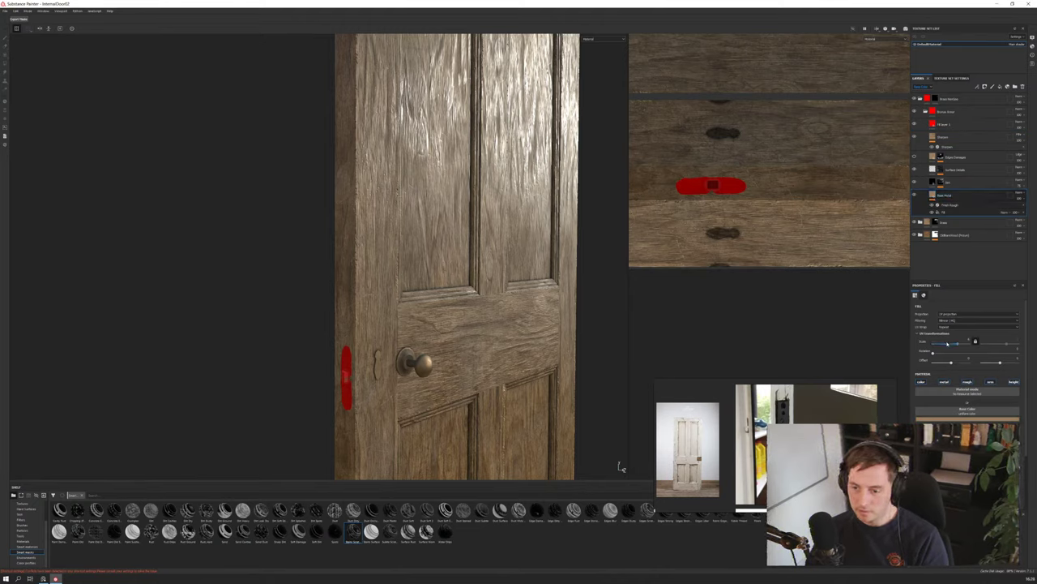
scroll(967, 365, "down", 3)
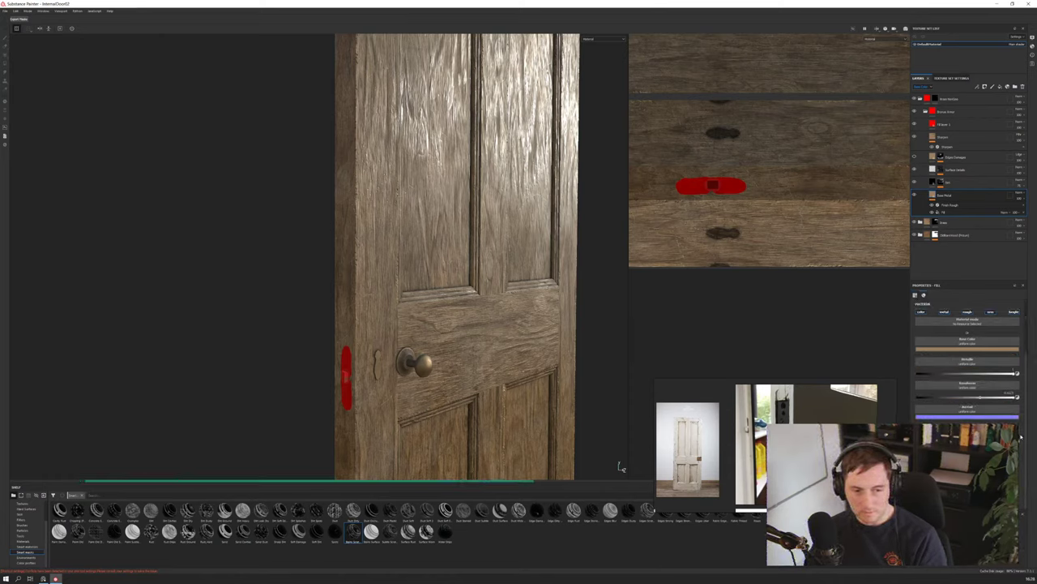
scroll(405, 371, "up", 8)
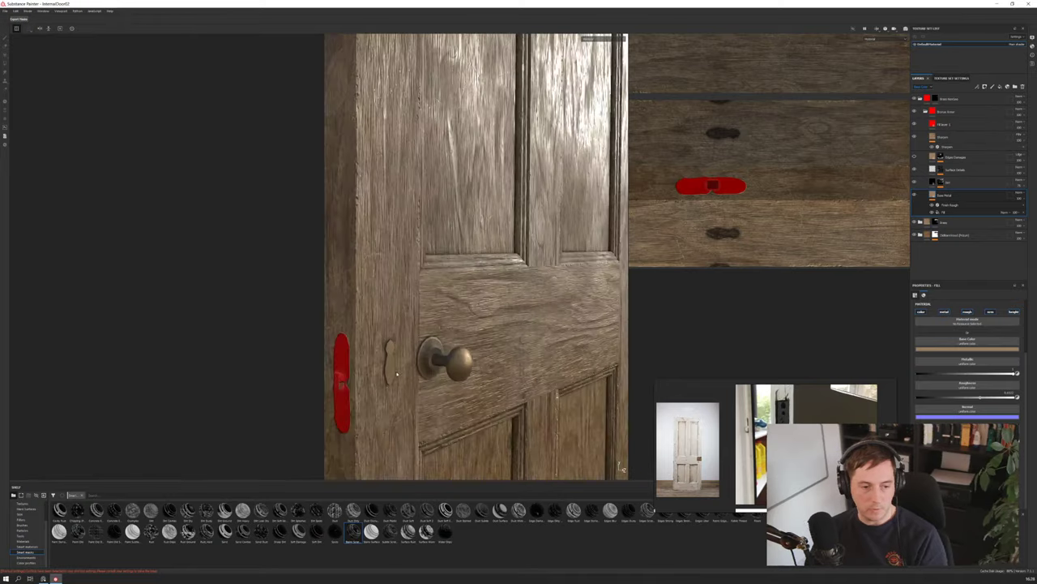
left_click_drag(401, 370, 542, 357, "alt")
scroll(385, 358, "down", 3)
left_click_drag(380, 356, 190, 365, "alt")
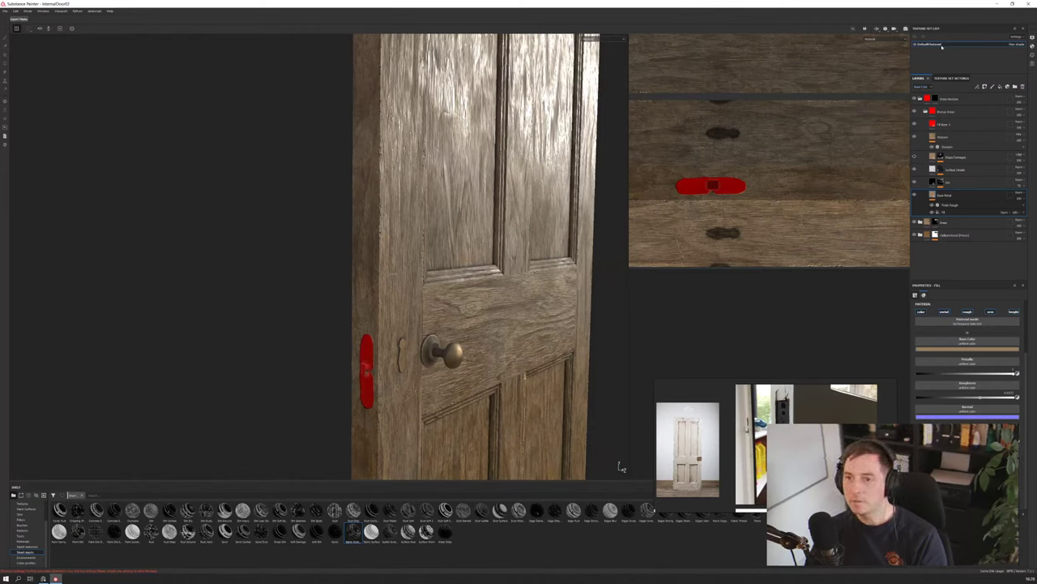
left_click(876, 29)
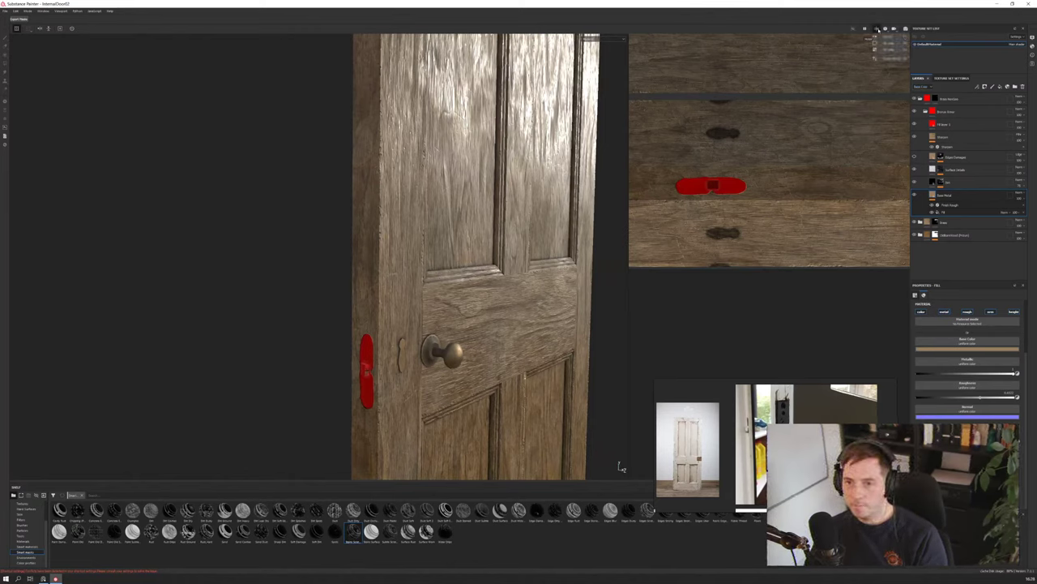
left_click(884, 29)
left_click(885, 29)
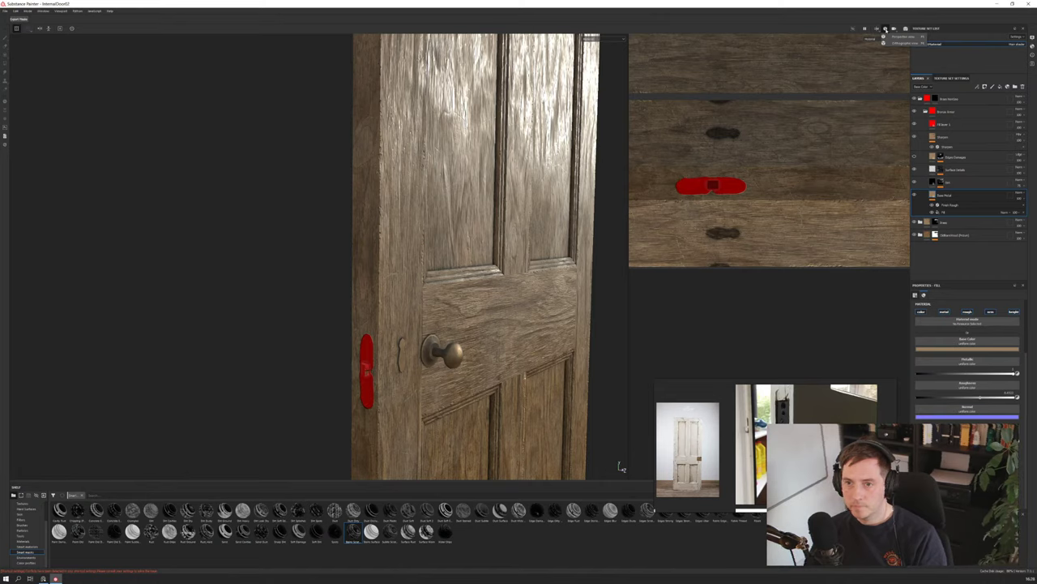
left_click(893, 29)
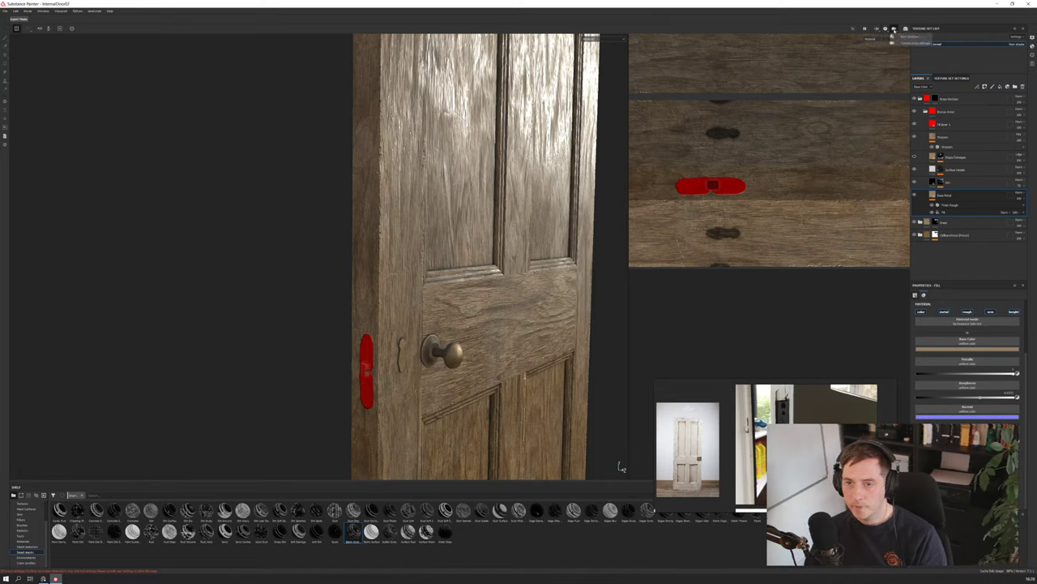
left_click(890, 19)
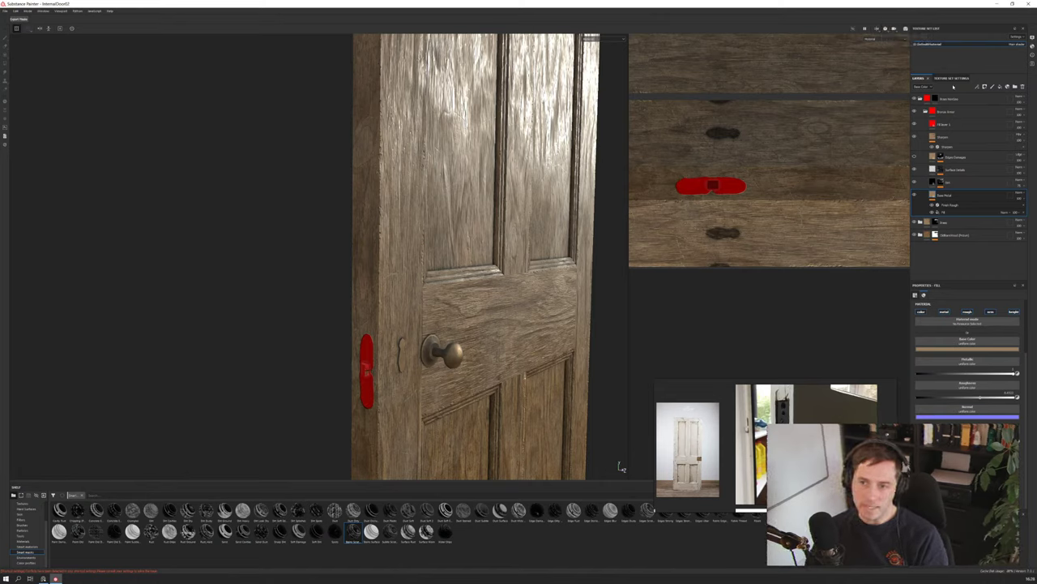
Look through the shader parameters and the displacement and tessellation settings
left_click(1032, 47)
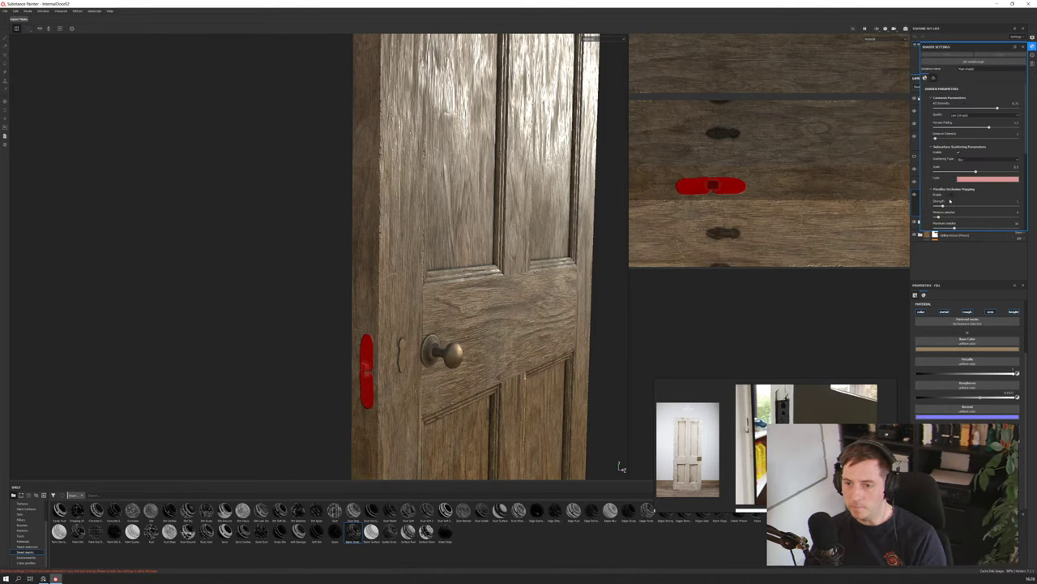
scroll(953, 185, "down", 2)
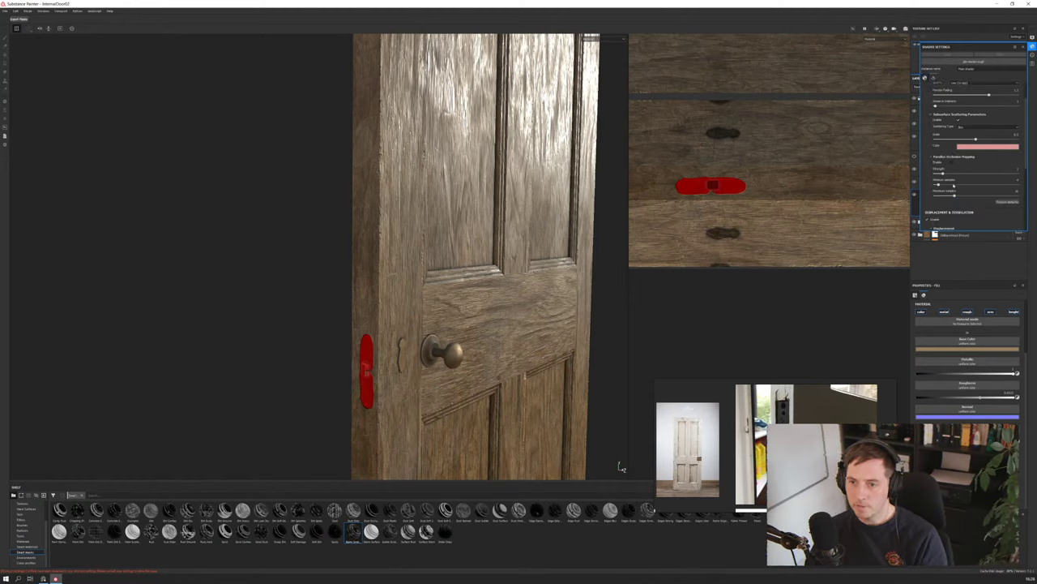
scroll(969, 186, "down", 4)
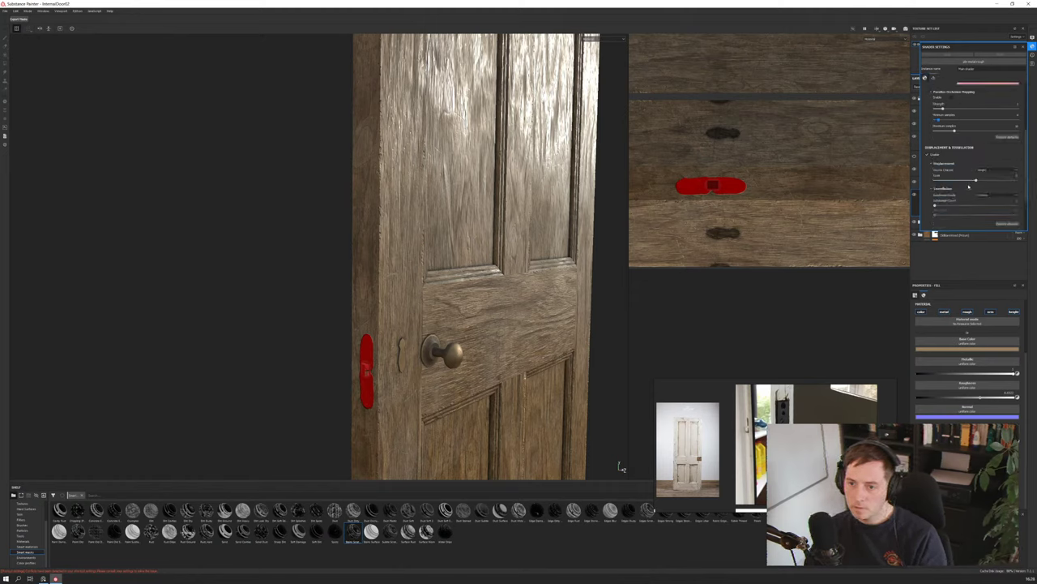
scroll(968, 187, "up", 6)
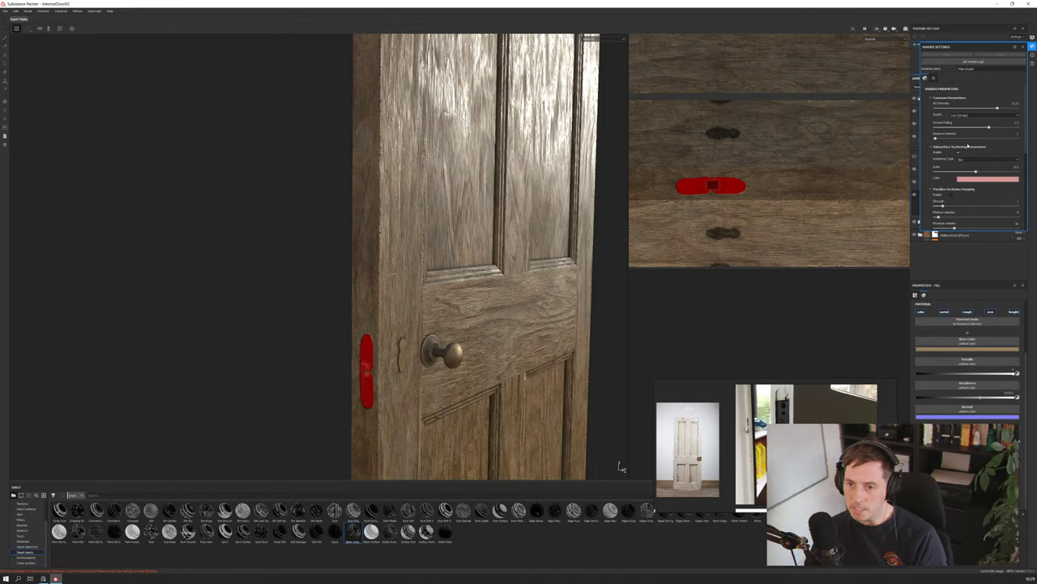
scroll(957, 176, "down", 1)
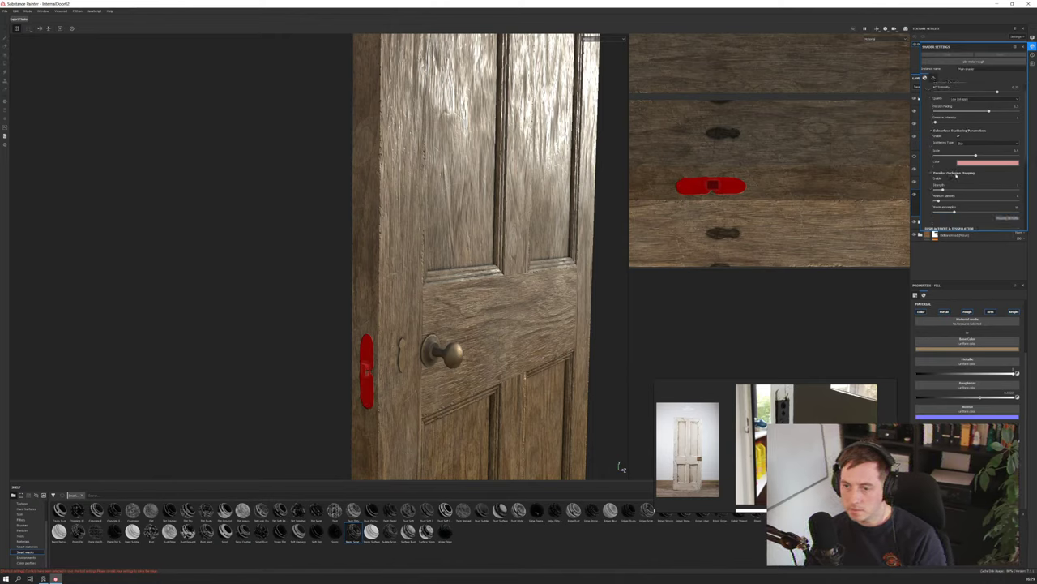
scroll(944, 154, "up", 1)
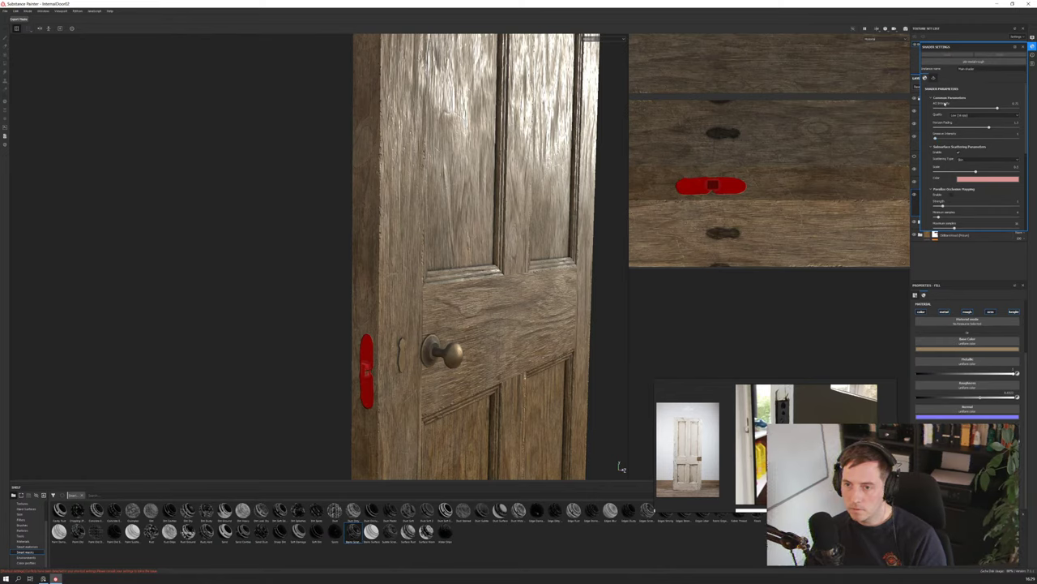
scroll(938, 183, "down", 5)
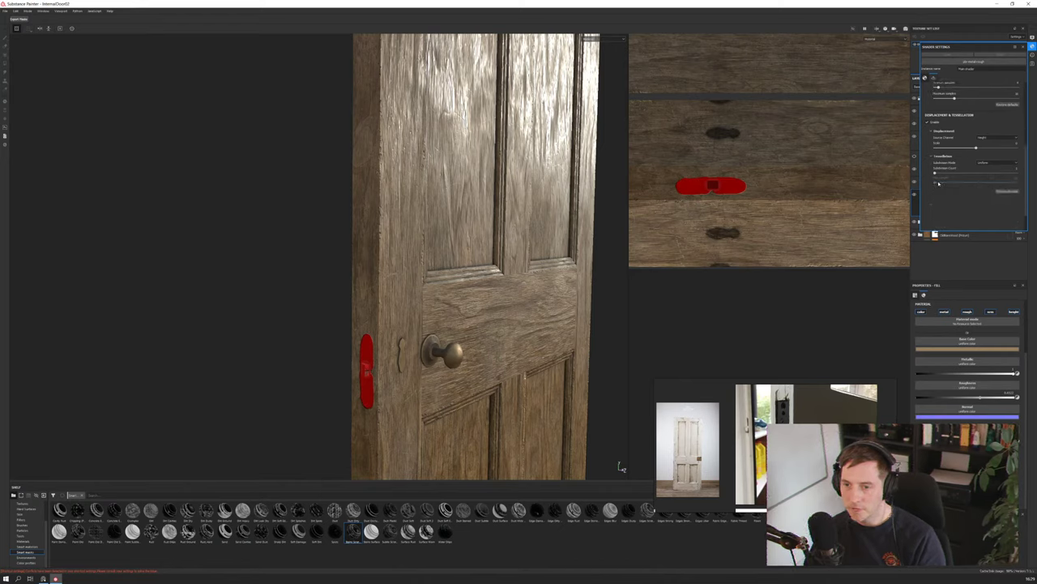
left_click(1032, 50)
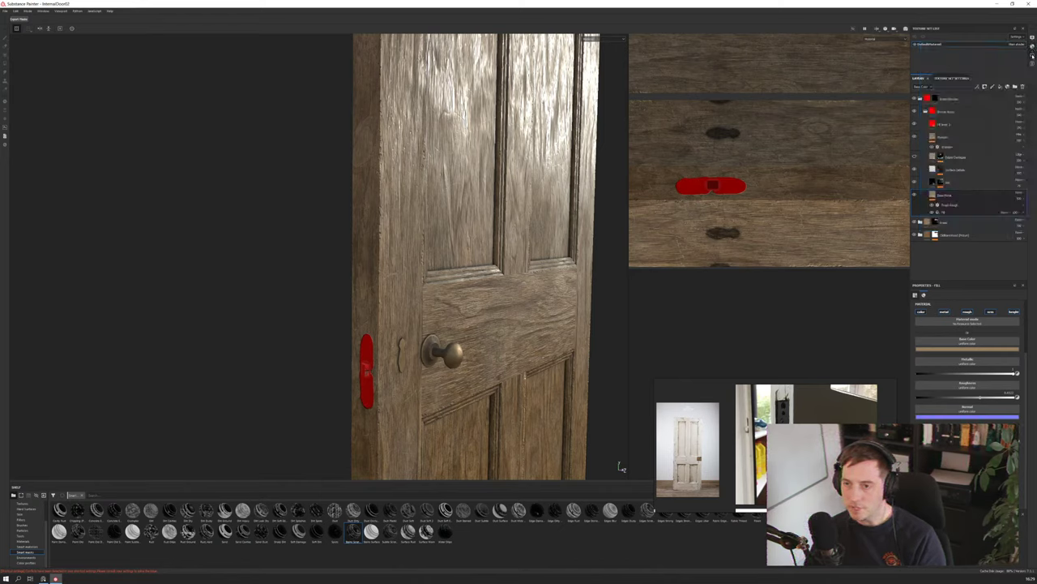
Rotate the environment lighting so it falls on the door's edge, and examine the red lock plate up close
left_click(1033, 39)
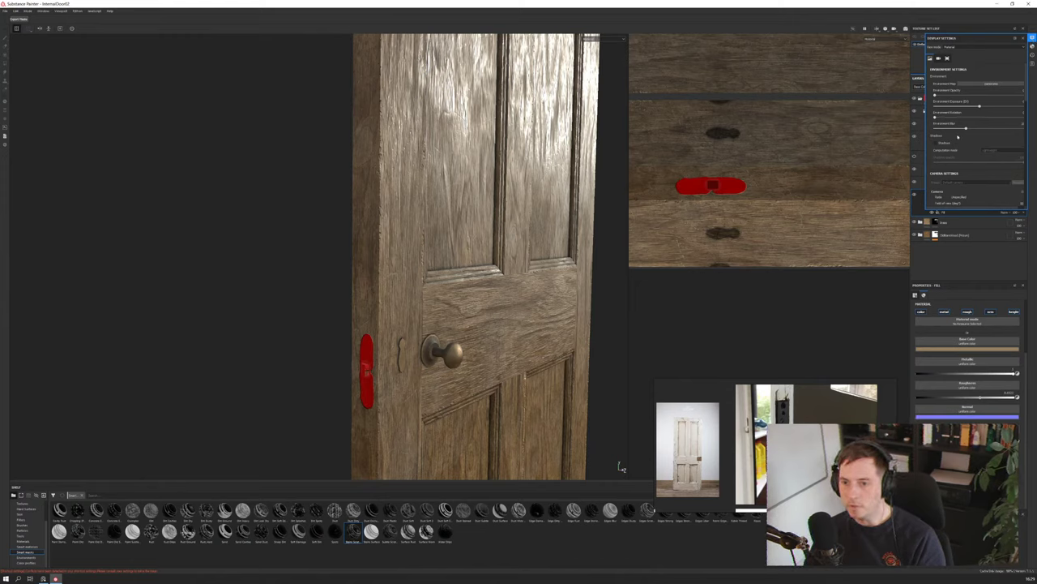
left_click_drag(934, 117, 969, 118)
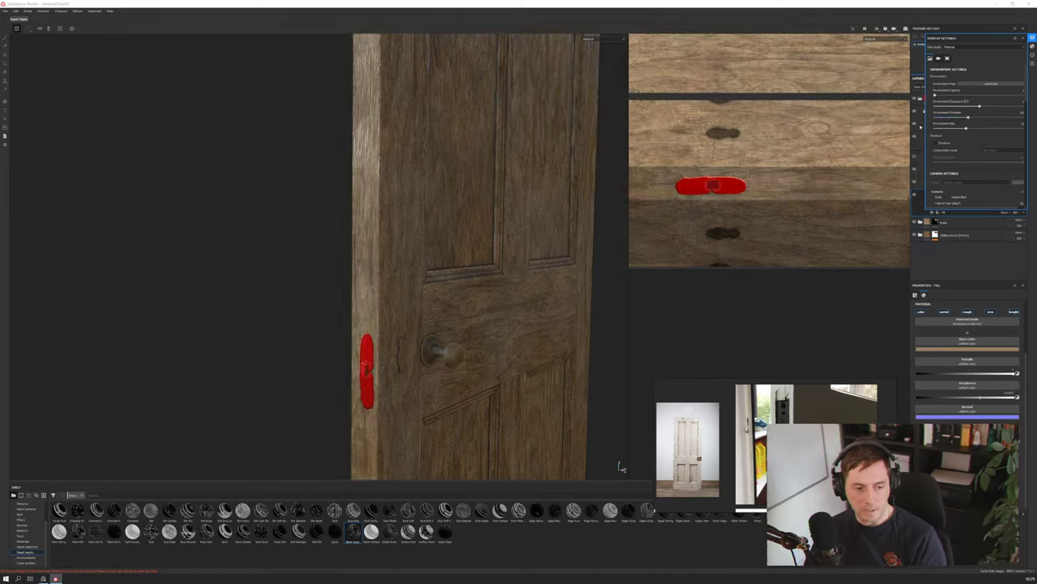
left_click_drag(433, 303, 351, 312, "alt")
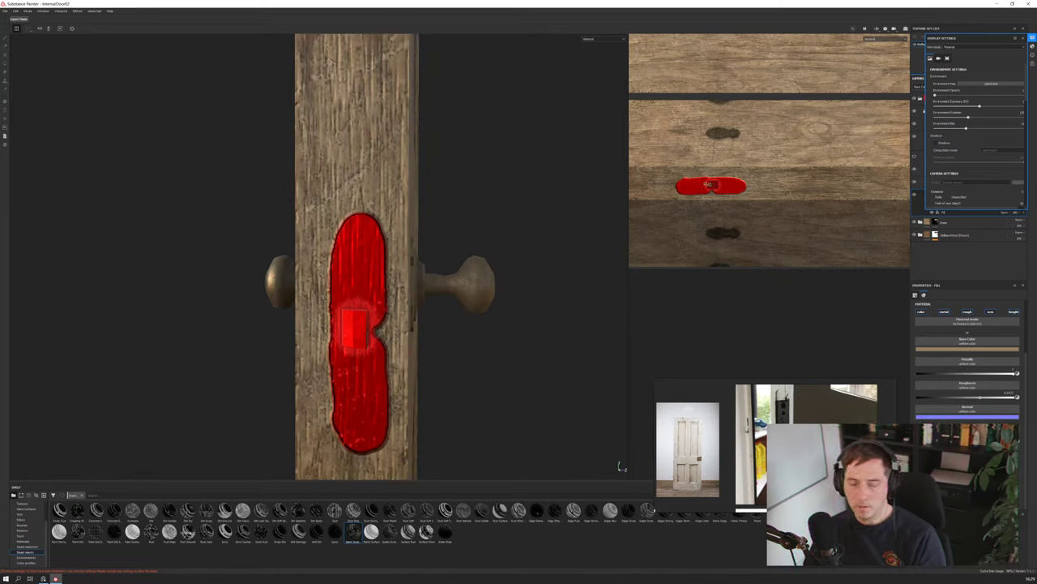
Erase the freehand red lock plate from the door's edge by painting black on the duplicated brass folder's mask
left_click(1032, 38)
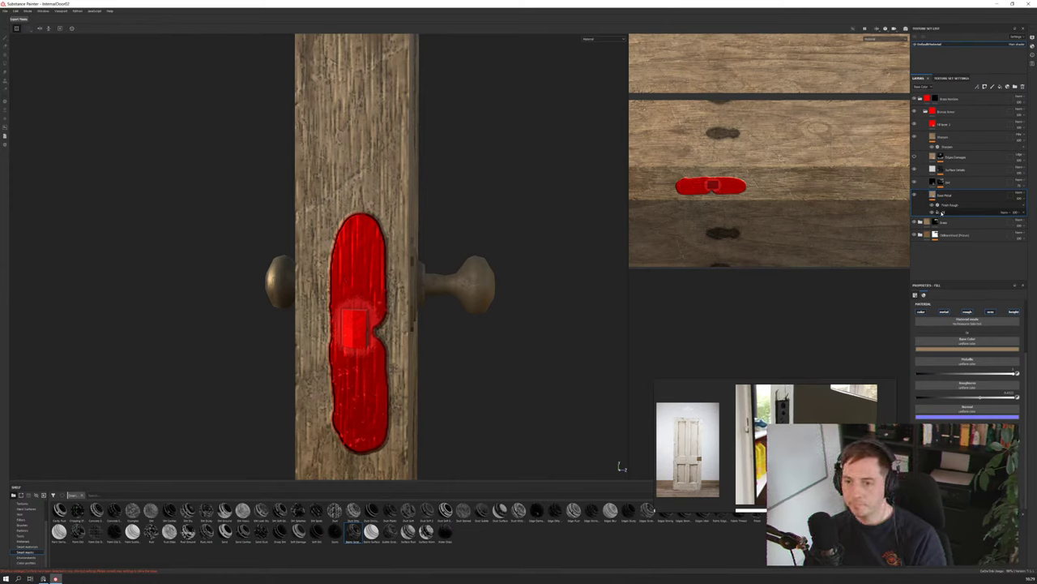
left_click(947, 98)
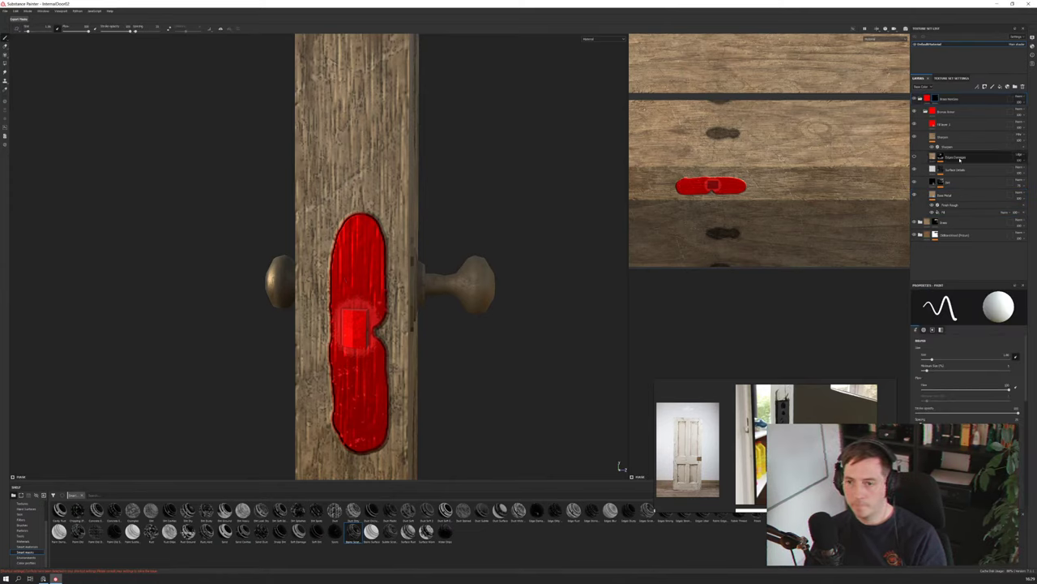
left_click_drag(361, 256, 371, 328)
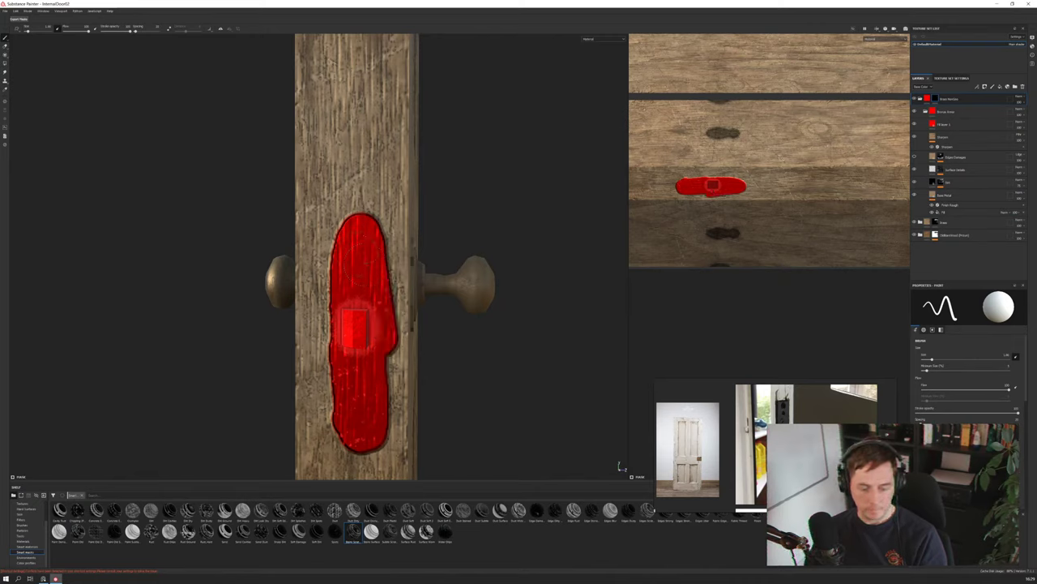
key("x")
mouse_move(359, 220)
left_mouse_down()
mouse_move(352, 300)
mouse_move(370, 312)
mouse_move(378, 353)
left_mouse_up()
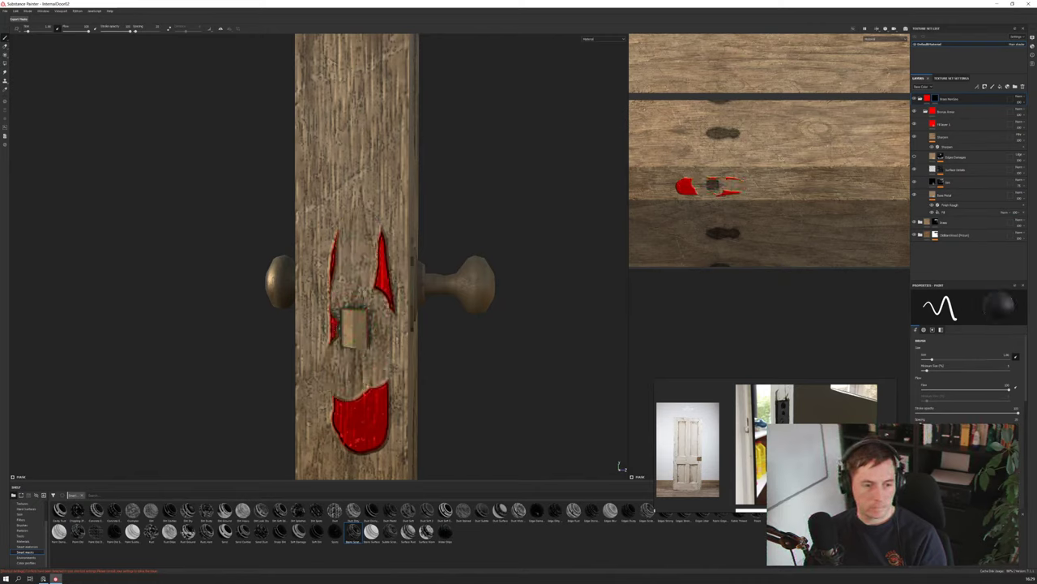
mouse_move(381, 243)
left_mouse_down()
mouse_move(383, 231)
mouse_move(332, 345)
mouse_move(365, 430)
mouse_move(381, 397)
mouse_move(342, 434)
left_mouse_up()
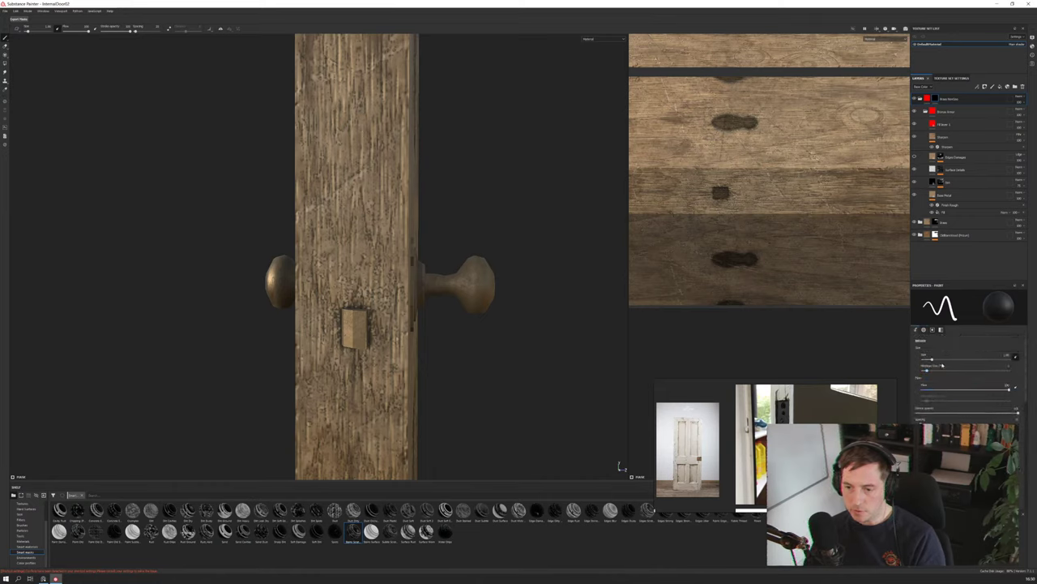
Look through the brush library for a suitable brush and reposition the reference images to clear the view
left_click(23, 526)
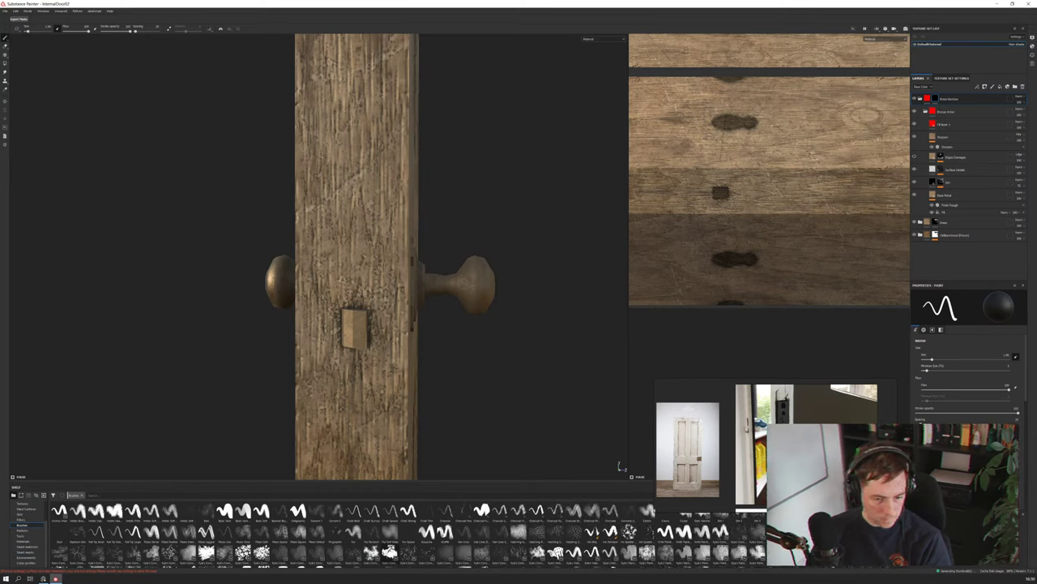
scroll(418, 556, "down", 3)
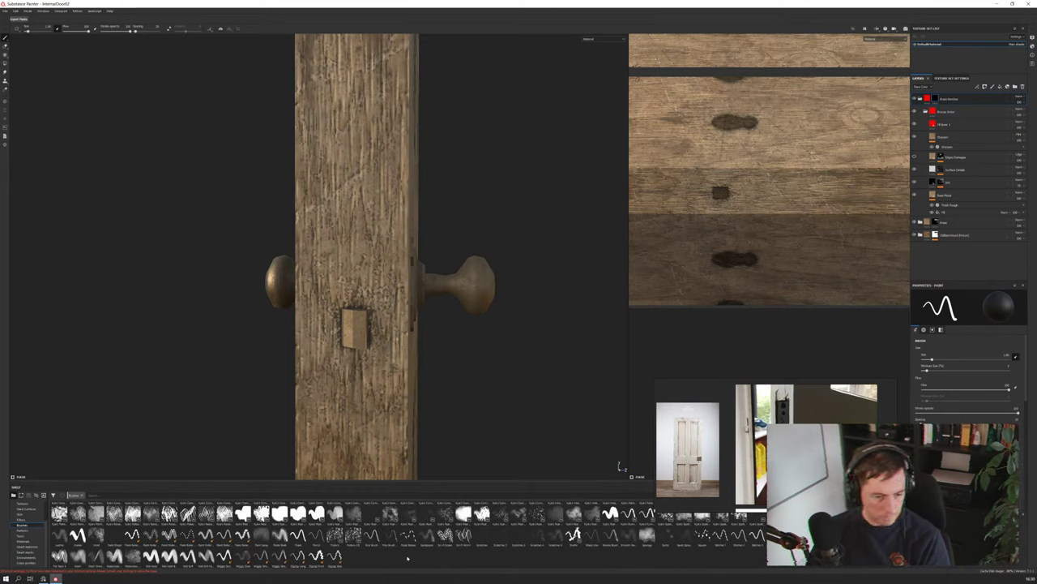
scroll(407, 558, "up", 2)
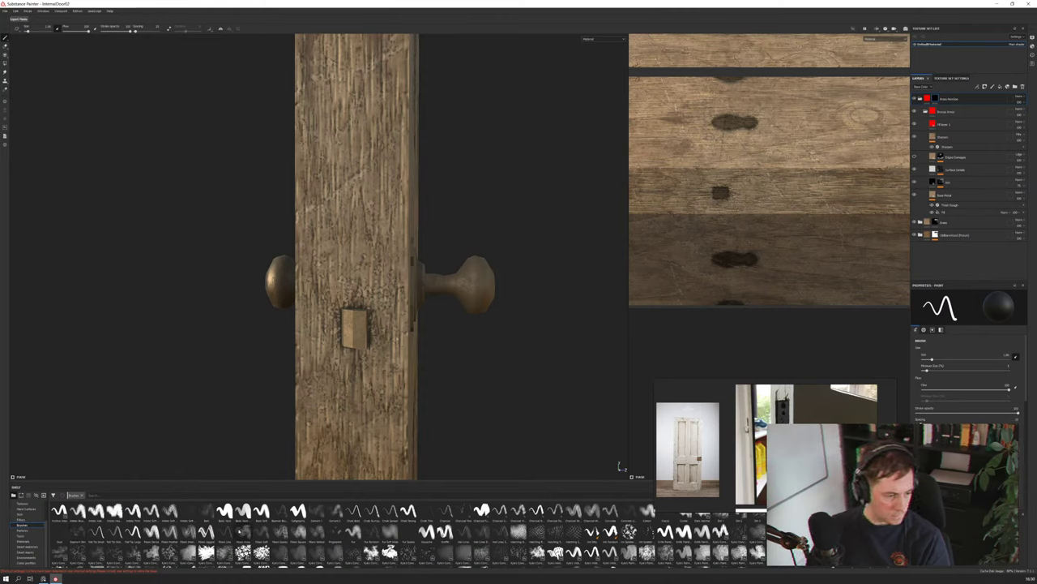
mouse_move(243, 532)
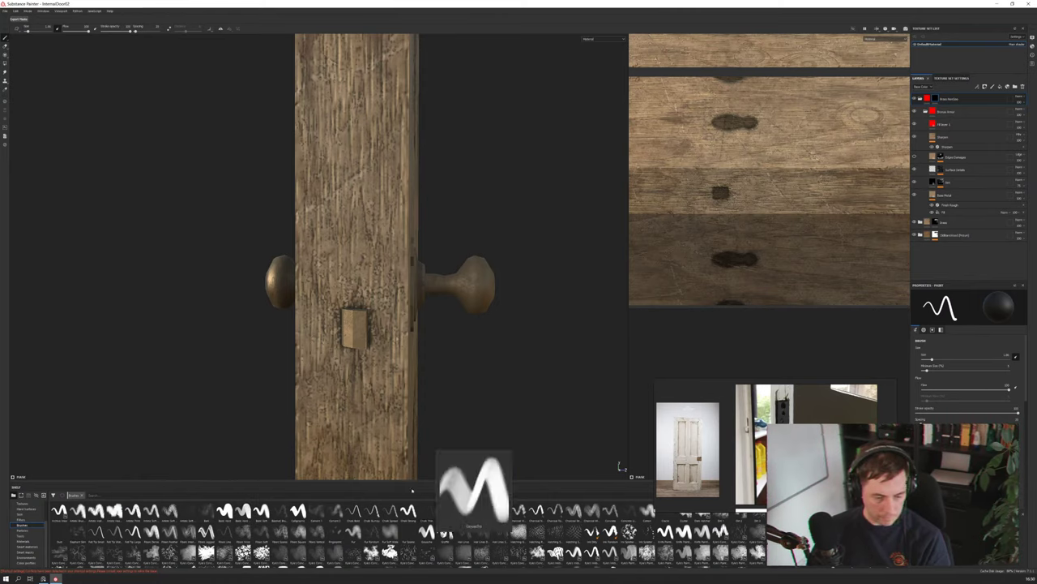
right_click_drag(774, 493, 762, 428)
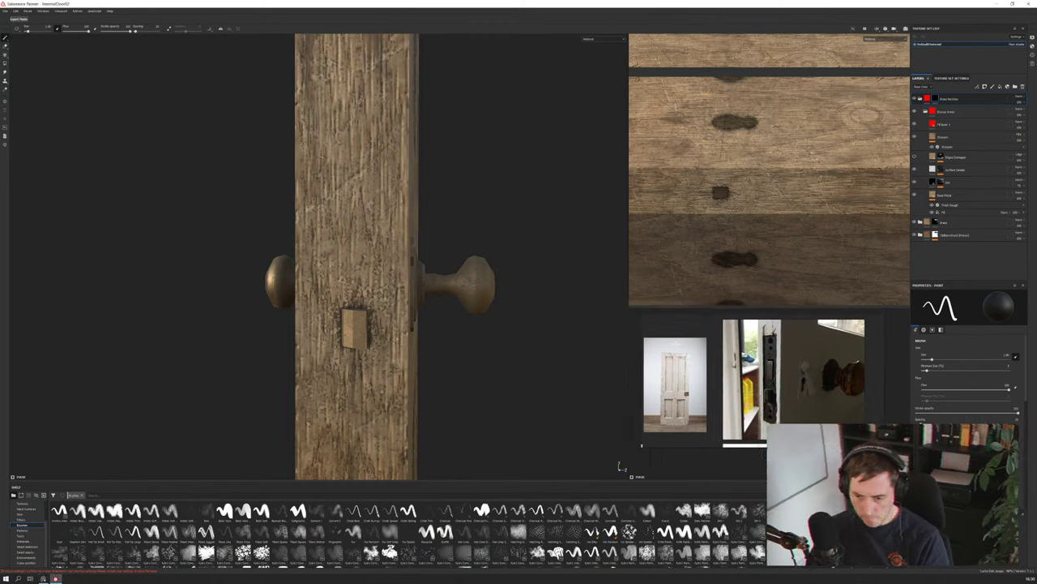
scroll(597, 533, "up", 1, "ctrl")
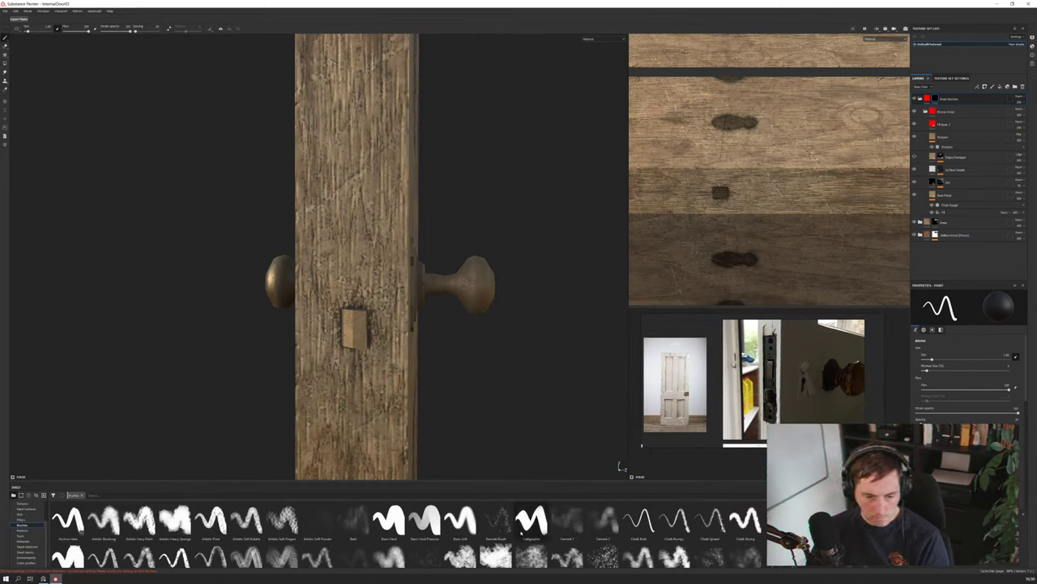
scroll(521, 531, "down", 5)
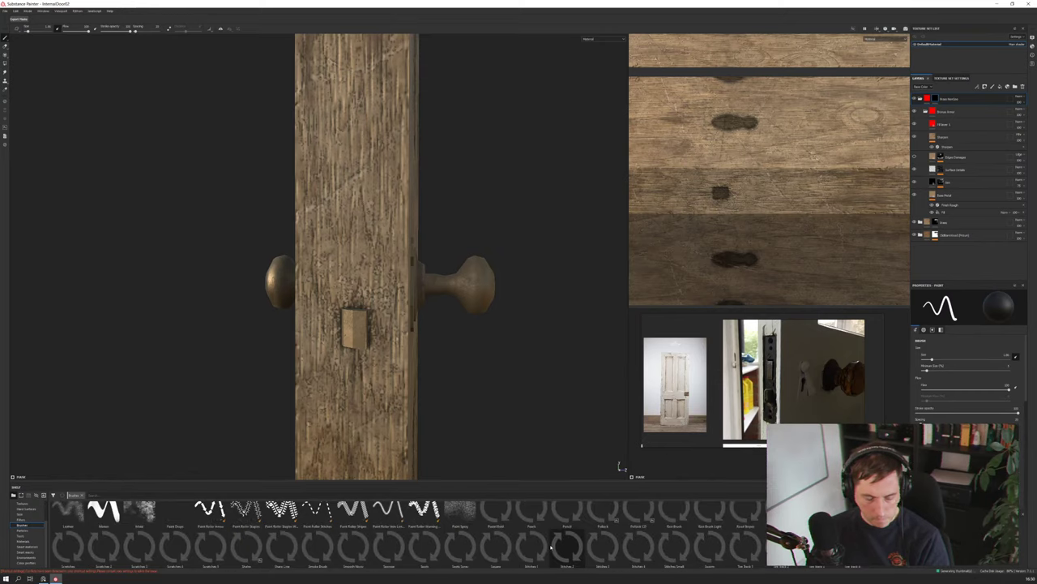
scroll(551, 548, "down", 2)
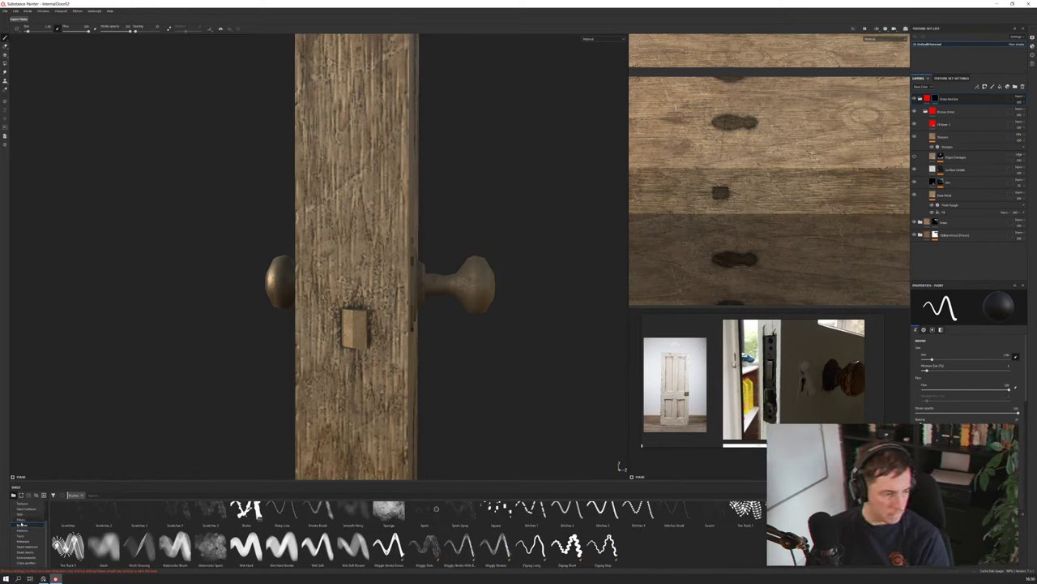
scroll(22, 535, "up", 2)
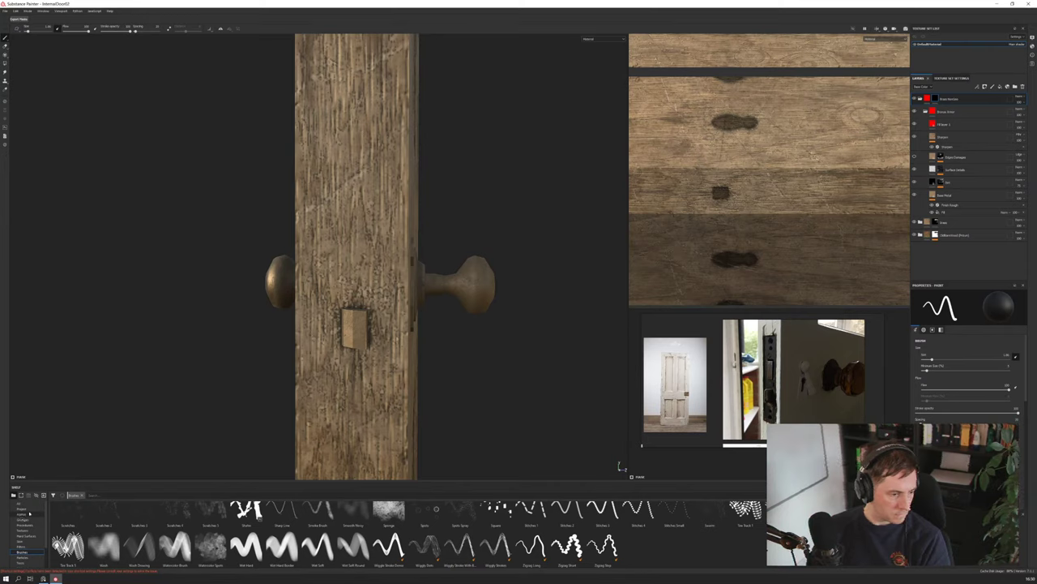
Find the Square Rectangle shape among the alphas and use it as the brush alpha
left_click(24, 514)
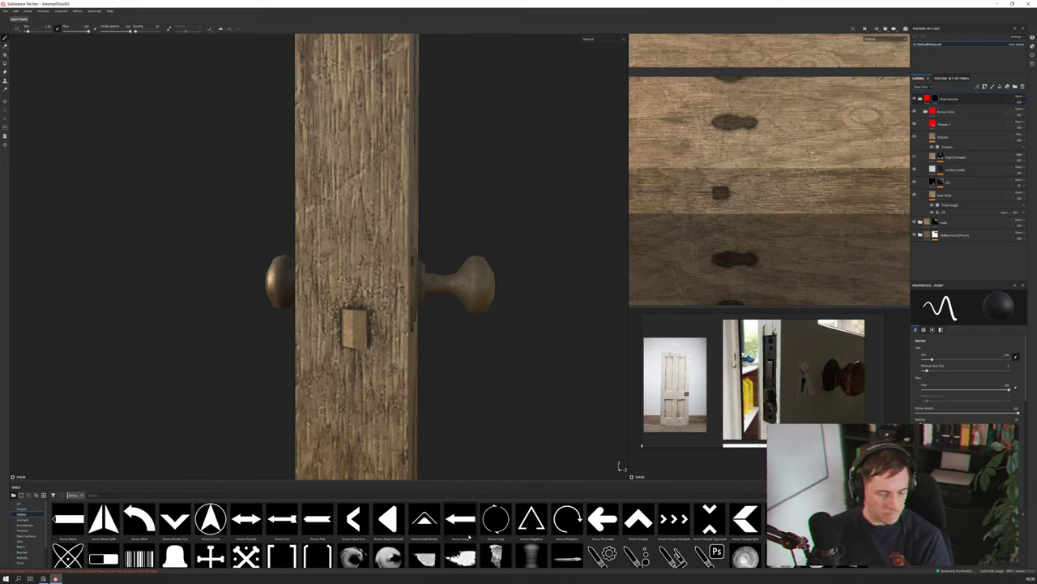
scroll(469, 536, "down", 4)
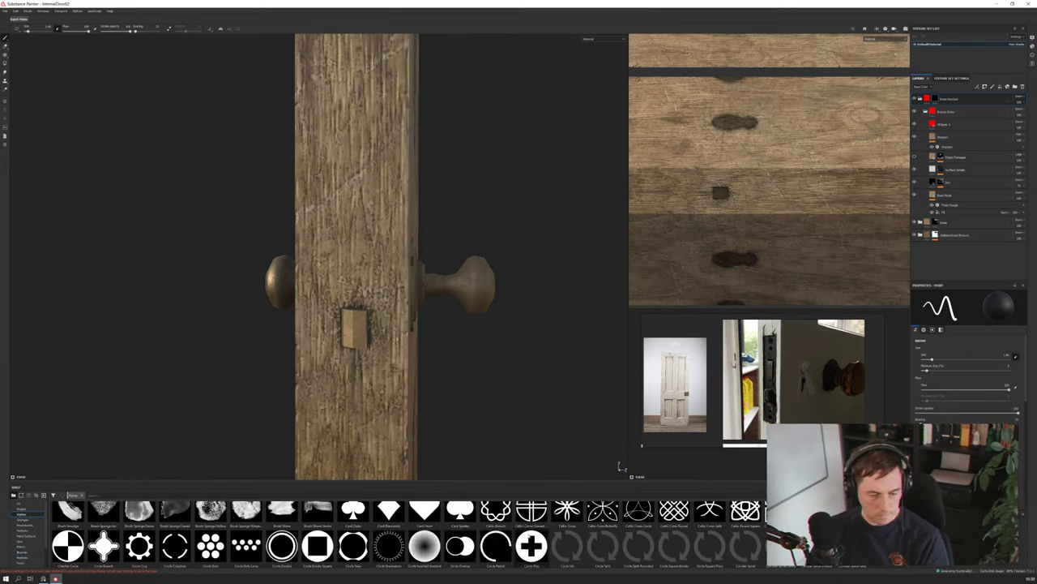
scroll(529, 536, "down", 5)
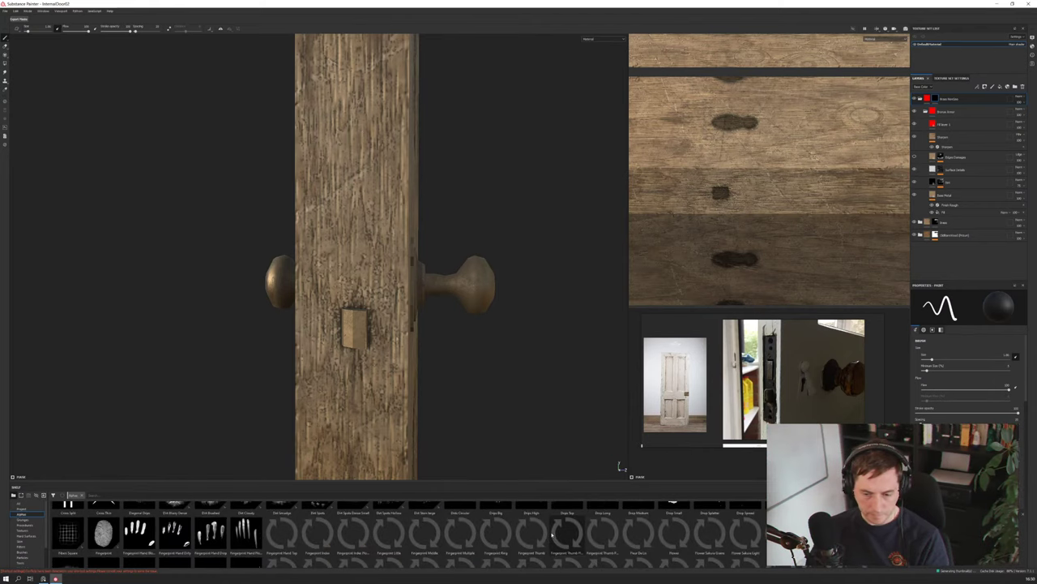
scroll(552, 535, "down", 5)
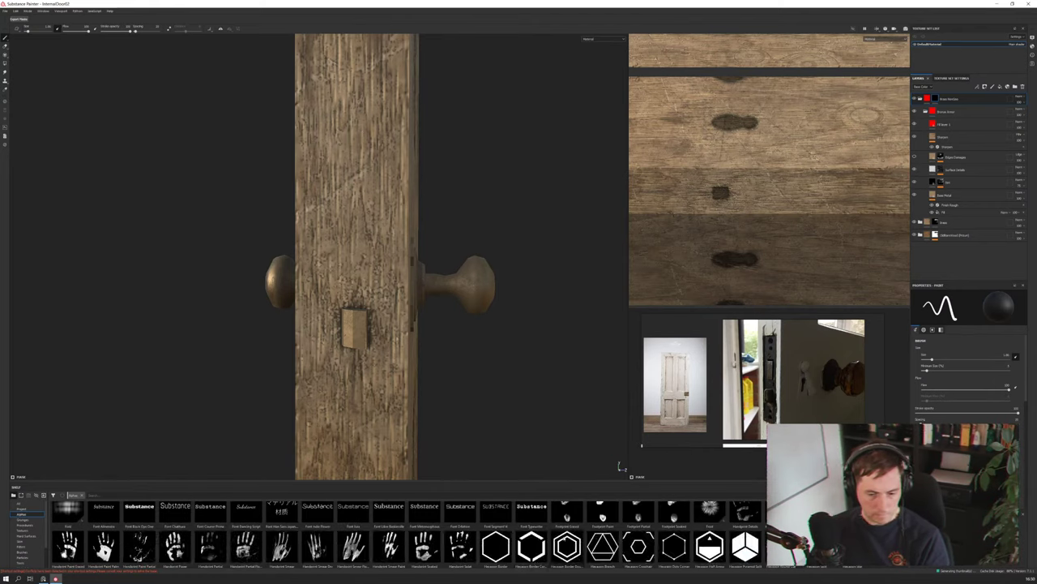
scroll(568, 537, "down", 3)
scroll(569, 537, "down", 5)
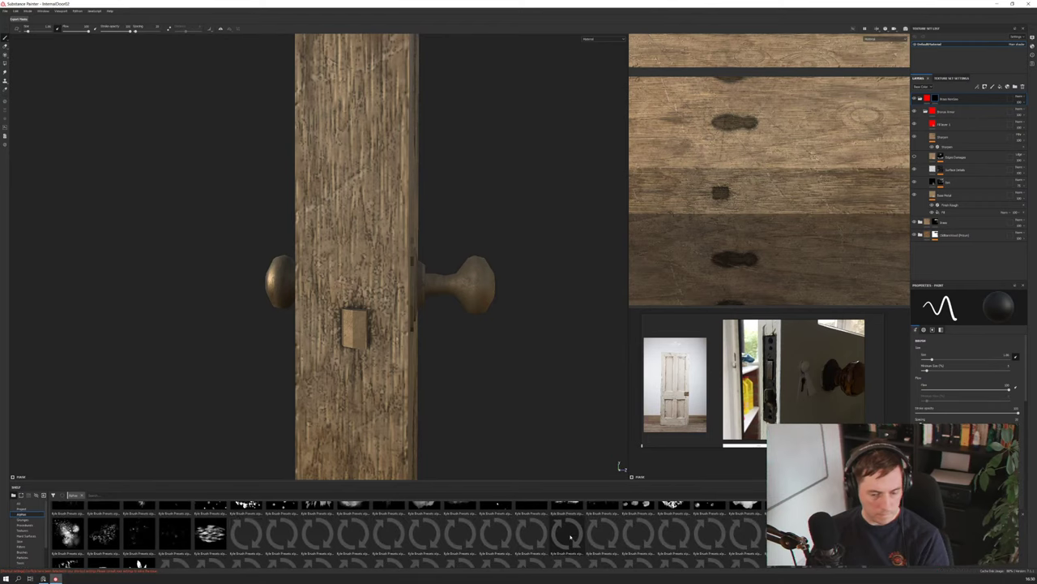
scroll(568, 537, "down", 6)
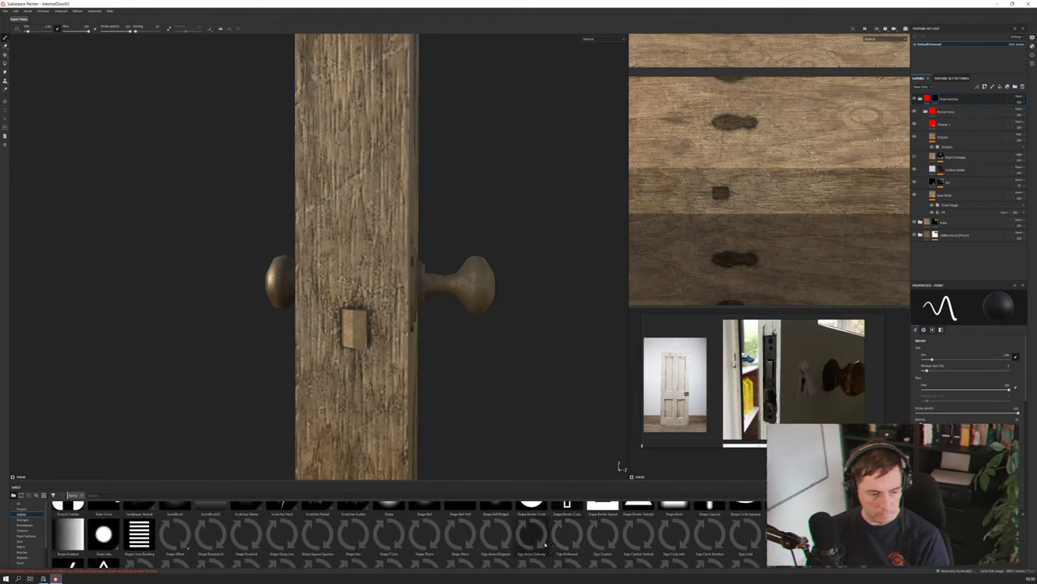
scroll(528, 544, "up", 2)
scroll(527, 544, "down", 6)
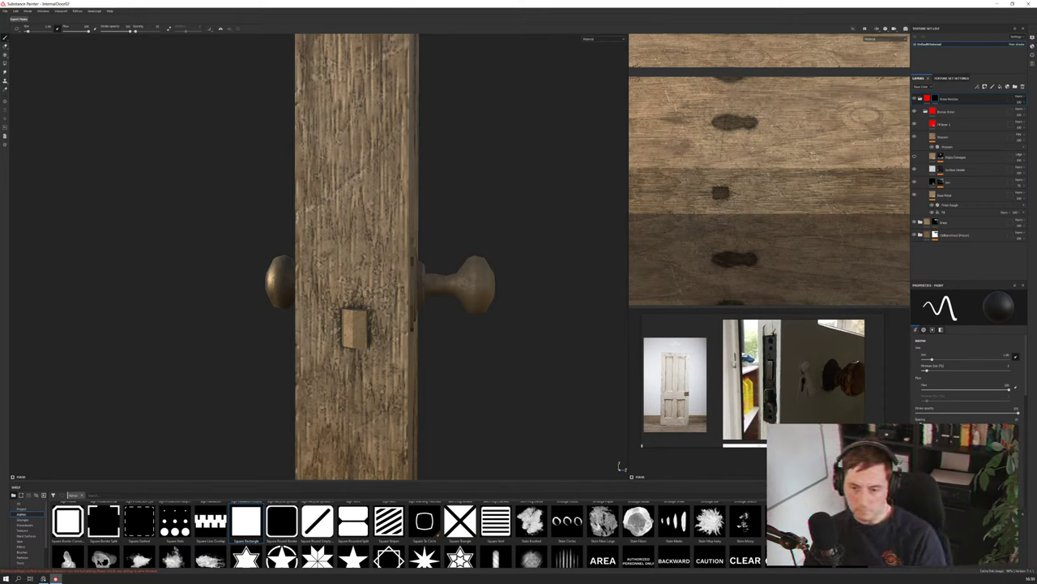
scroll(968, 379, "down", 5)
scroll(938, 373, "up", 5)
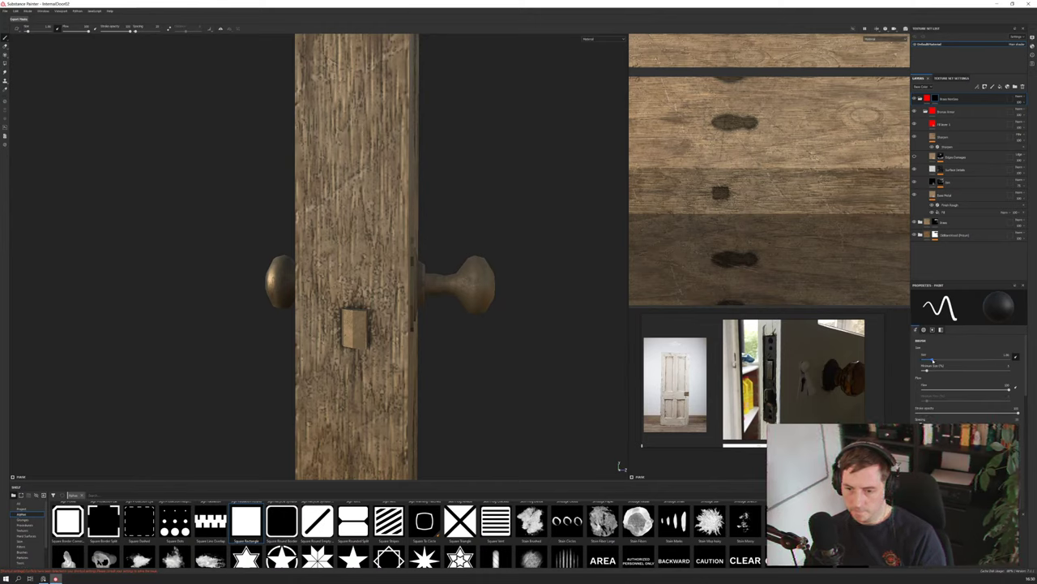
Enlarge the square brush slightly and paint a straight vertical lock plate over the latch on the door's edge in white on the mask
left_click_drag(932, 360, 936, 359)
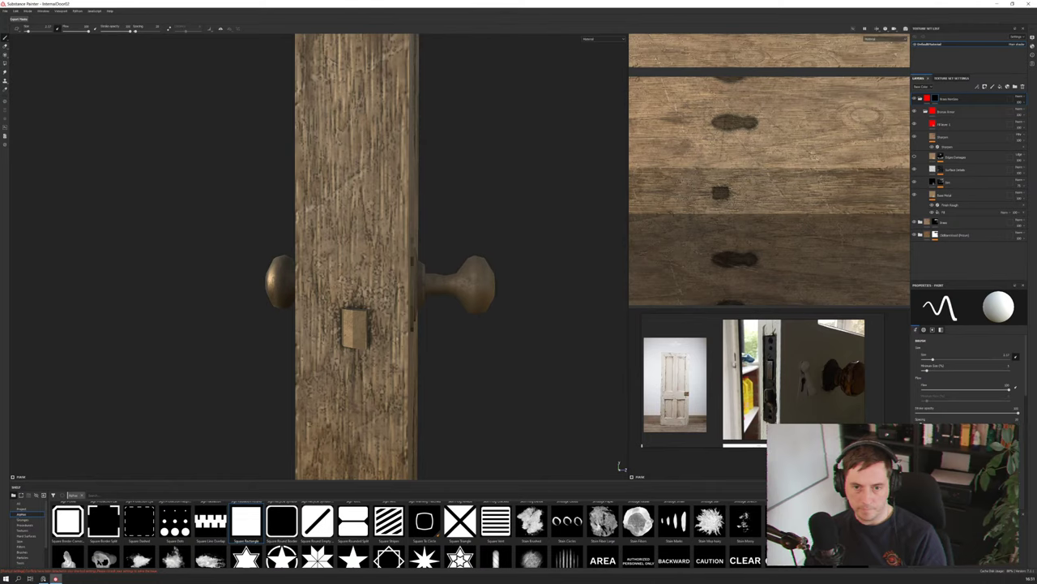
left_click(350, 424)
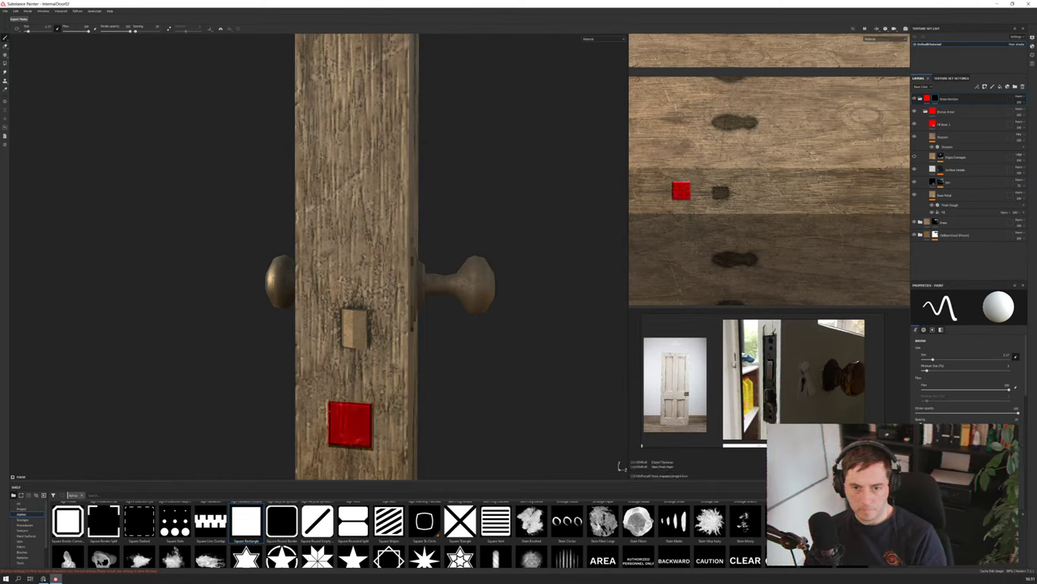
left_click(350, 237, "ctrl+shift")
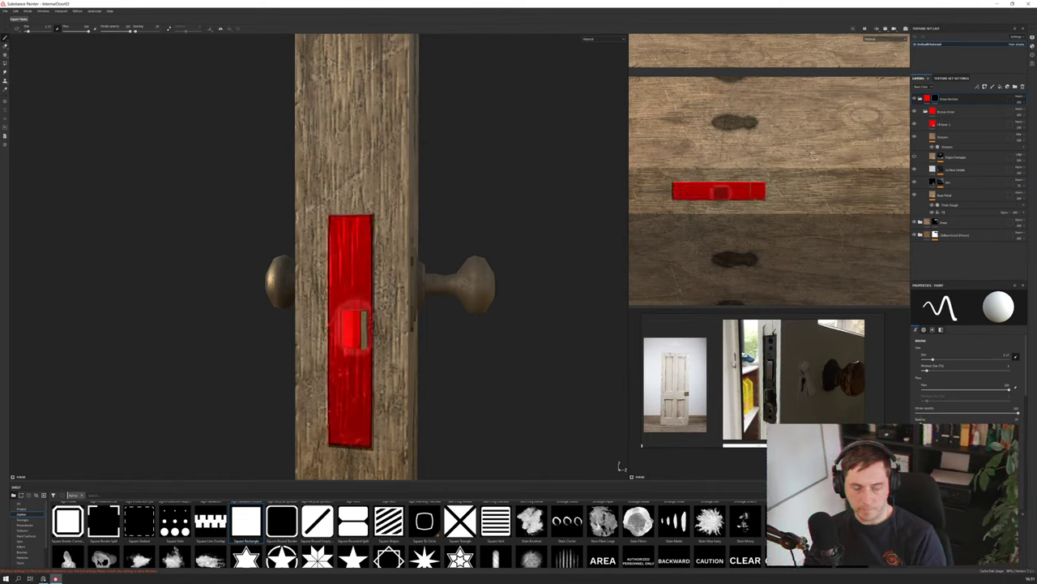
right_click_drag(374, 312, 348, 279, "alt")
mouse_move(381, 268)
left_mouse_down("alt")
mouse_move(275, 256)
mouse_move(488, 254)
mouse_move(456, 278)
mouse_move(394, 276)
left_mouse_up("alt")
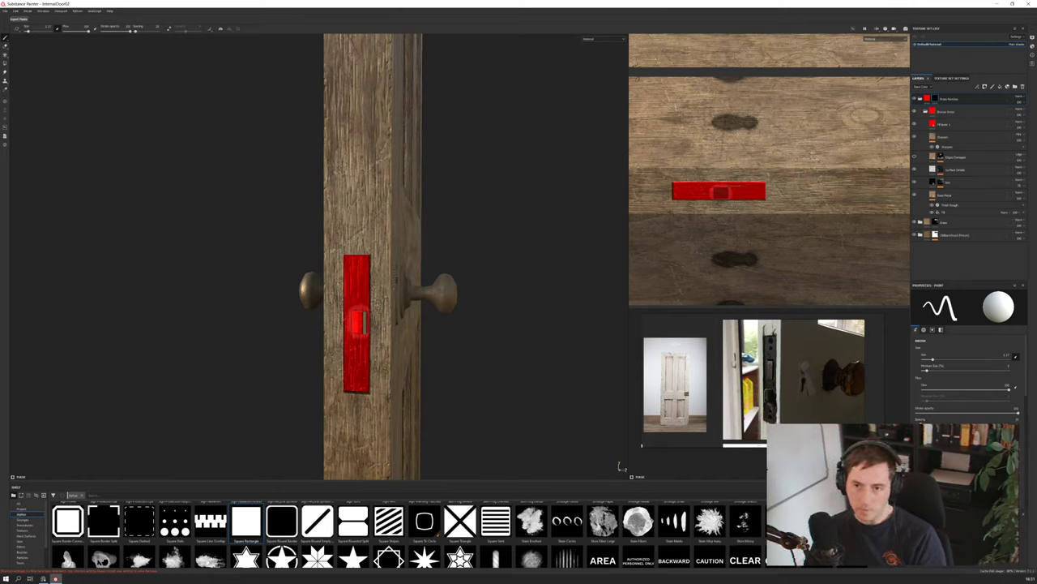
Set the duplicated brass folder's blending mode to Replace in the base color channel
left_click(928, 99)
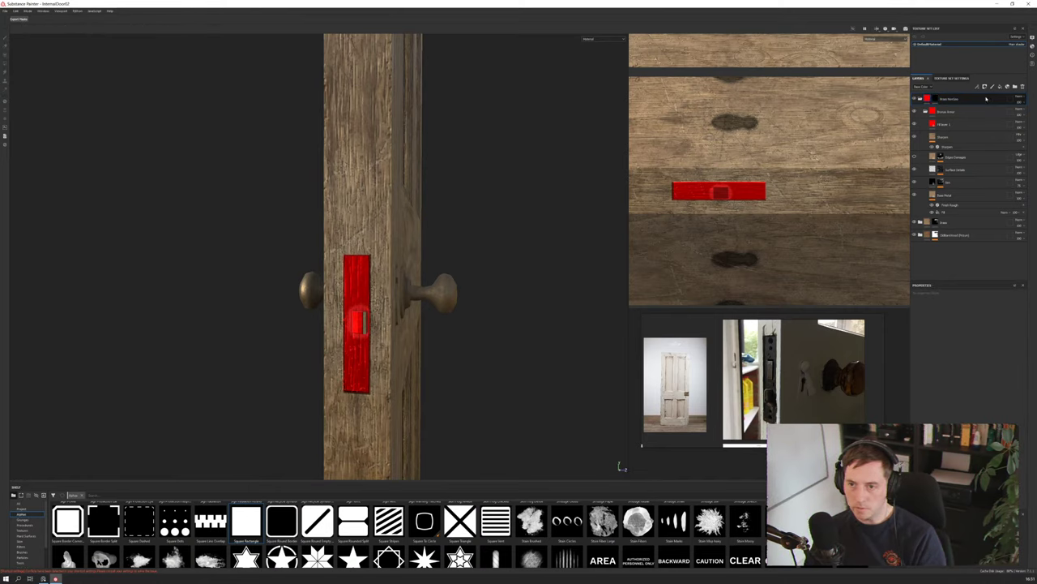
left_click(1019, 97)
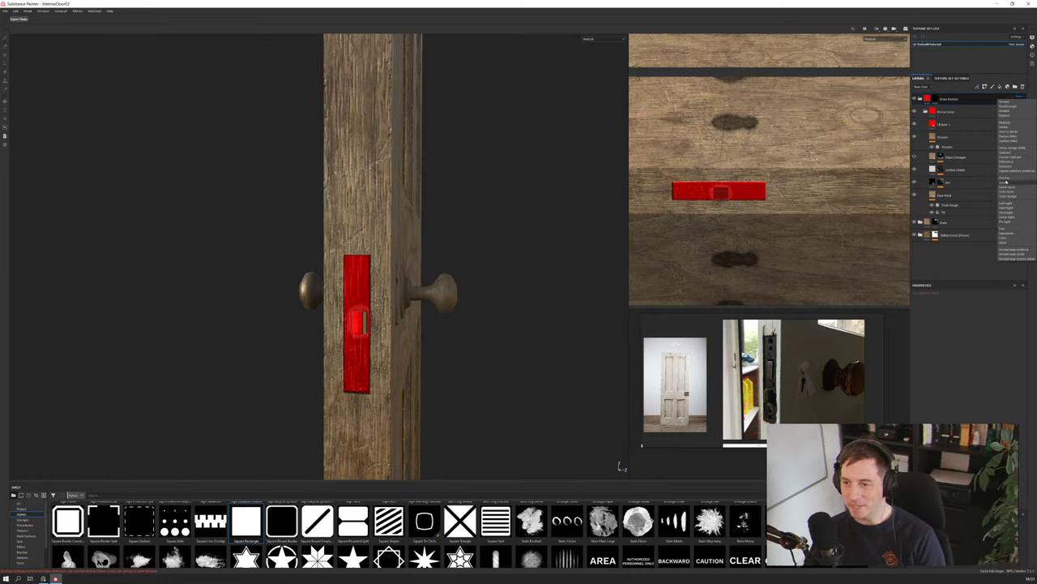
left_click(1007, 118)
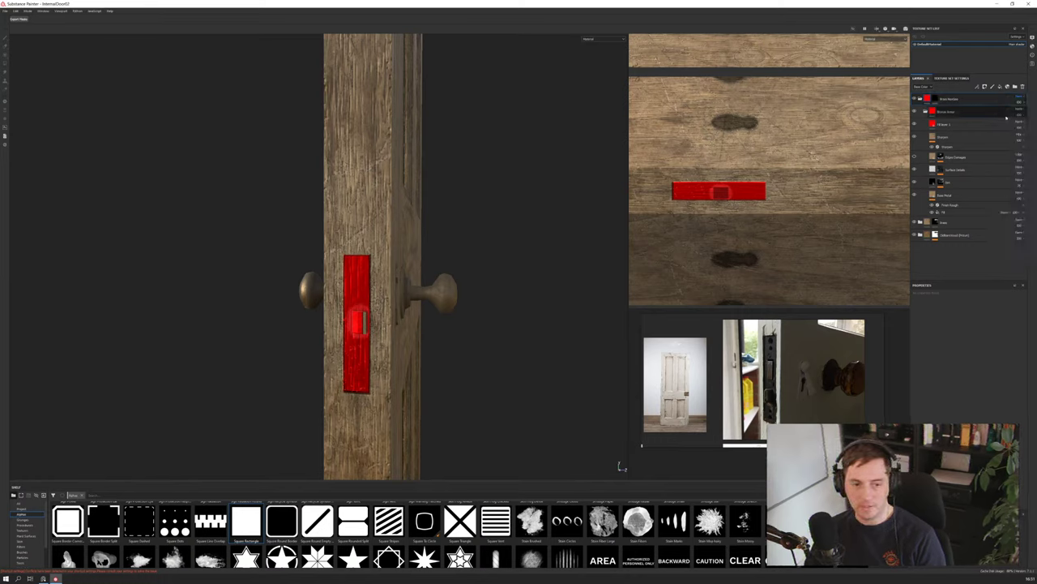
left_click(963, 196)
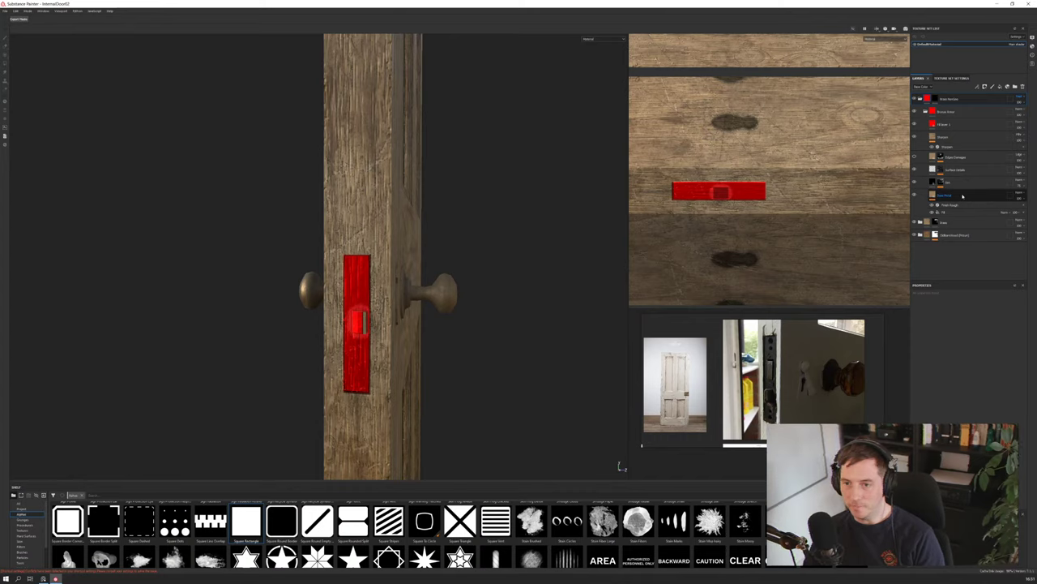
left_click(1007, 118)
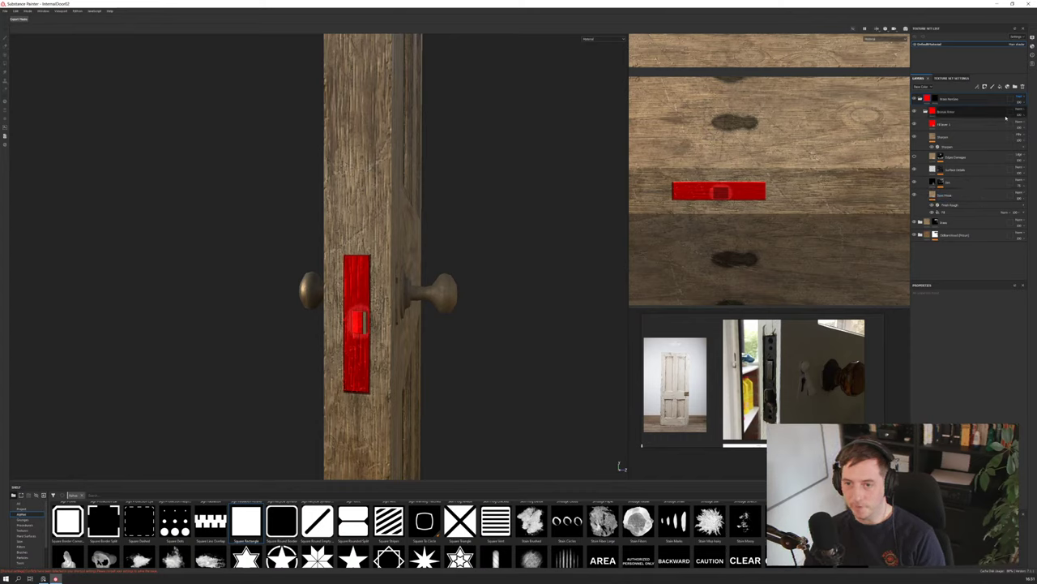
left_click(1021, 98)
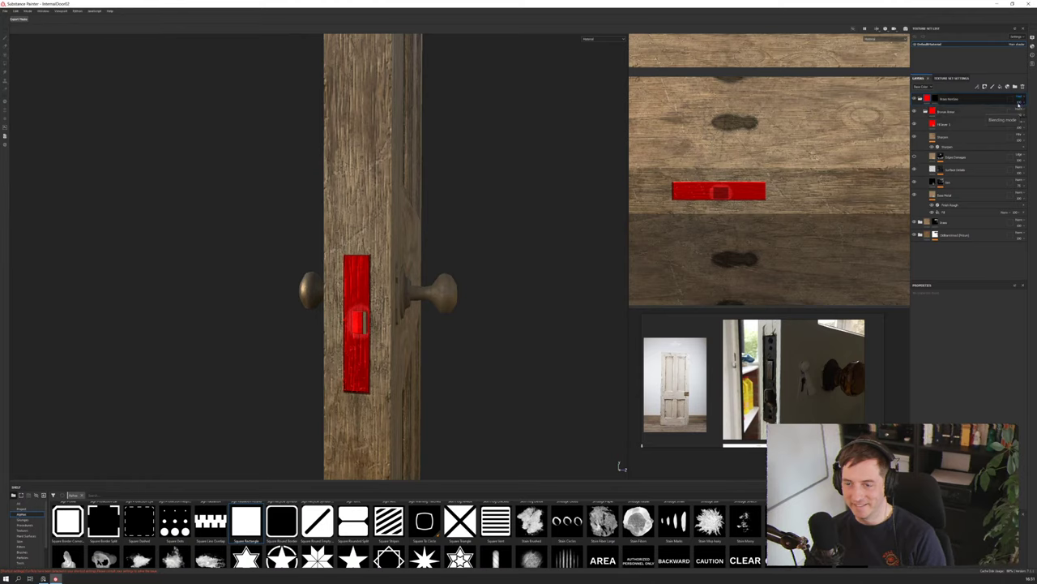
left_click(1021, 107)
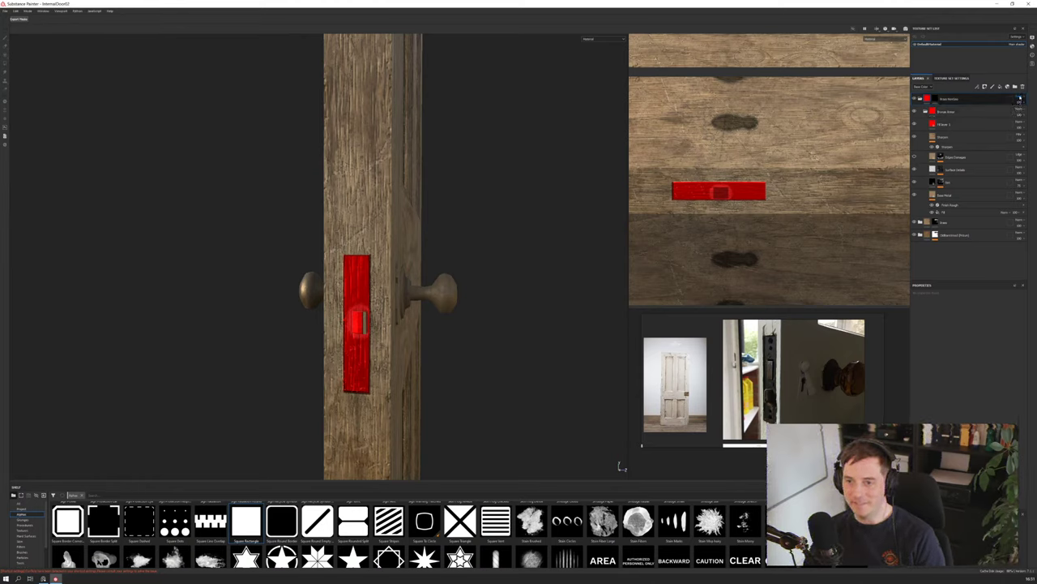
left_click(1004, 137)
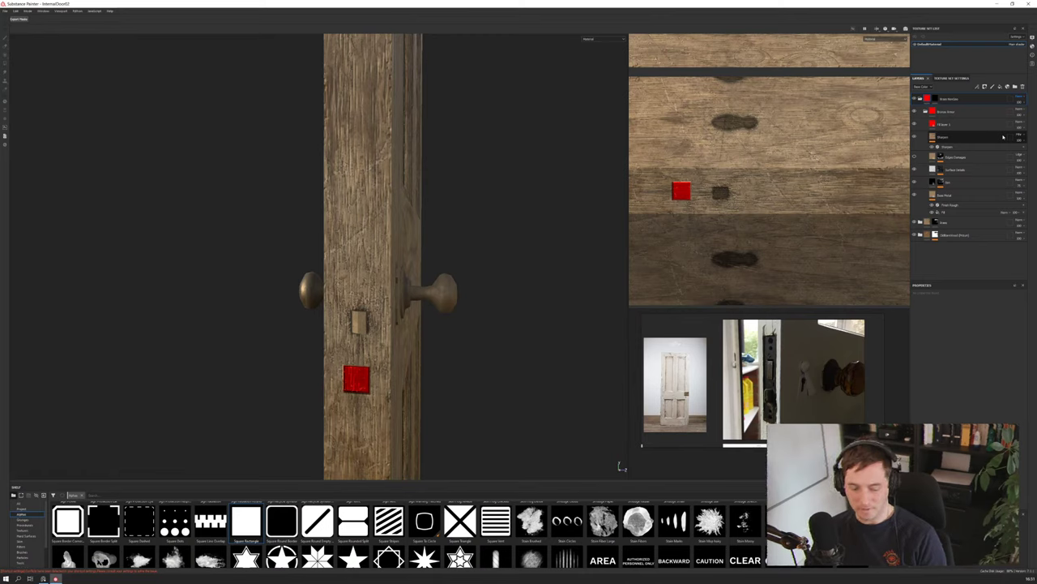
left_click(1003, 137)
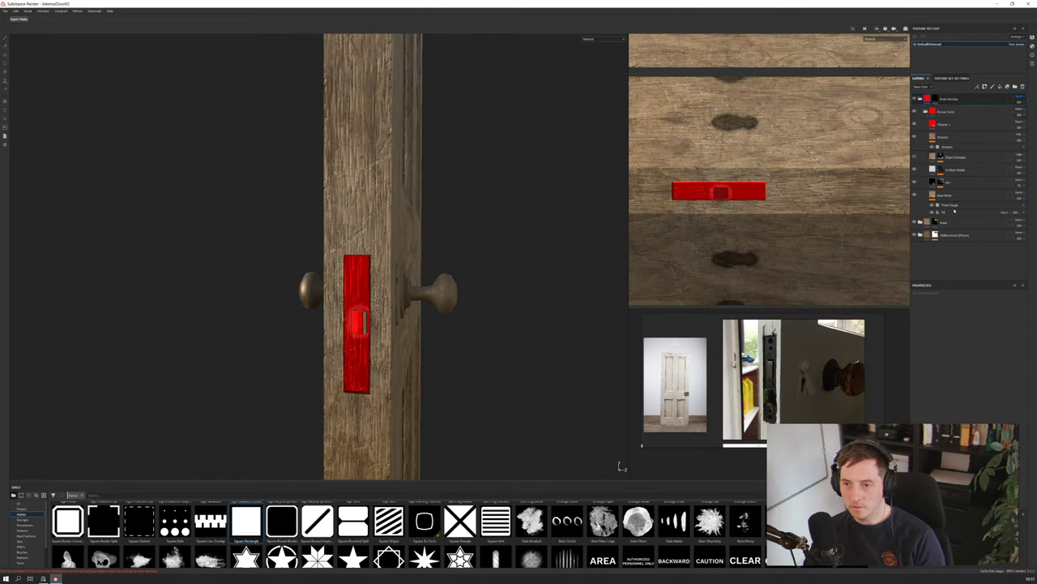
Switch the layer stack to the height channel and set the brass folder's blending mode to Replace
left_click(957, 125)
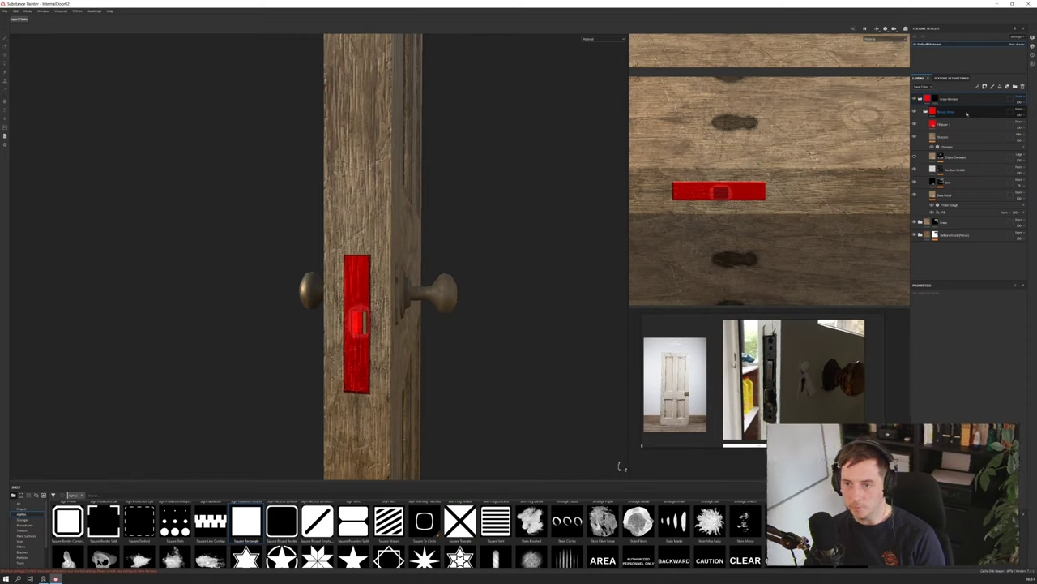
left_click(919, 87)
left_click(920, 106)
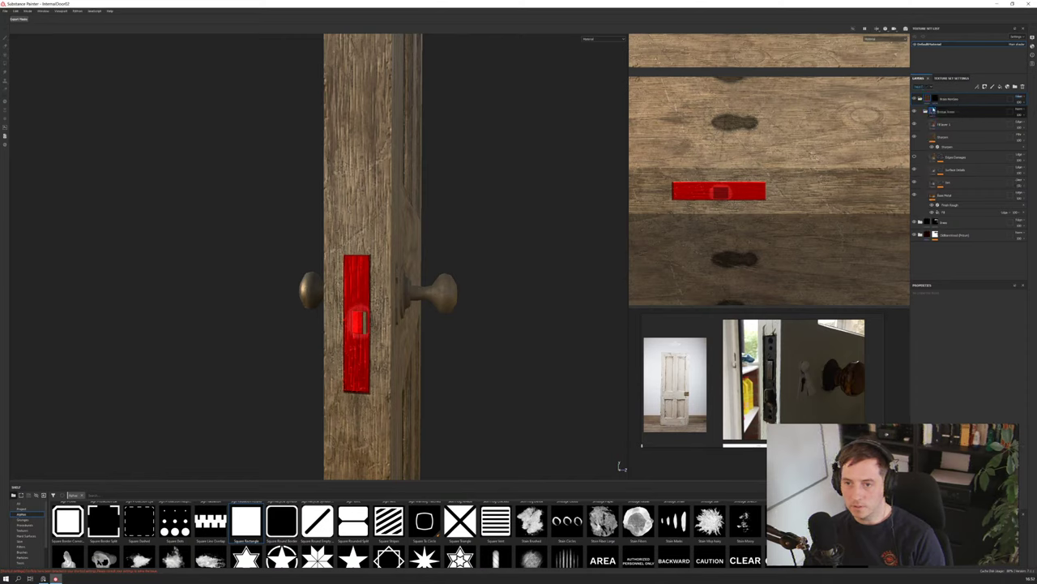
left_click(1017, 98)
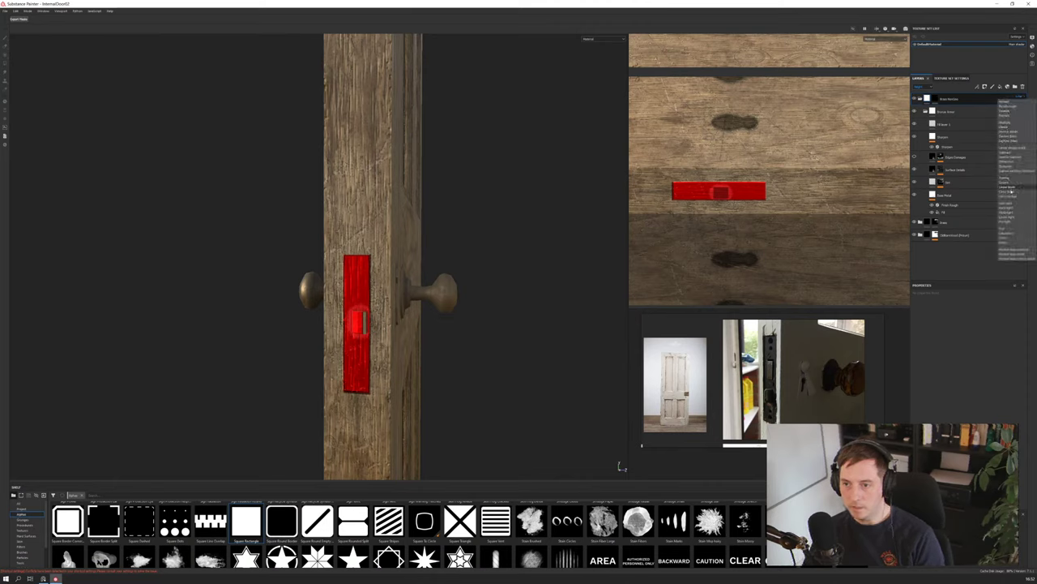
left_click(1007, 116)
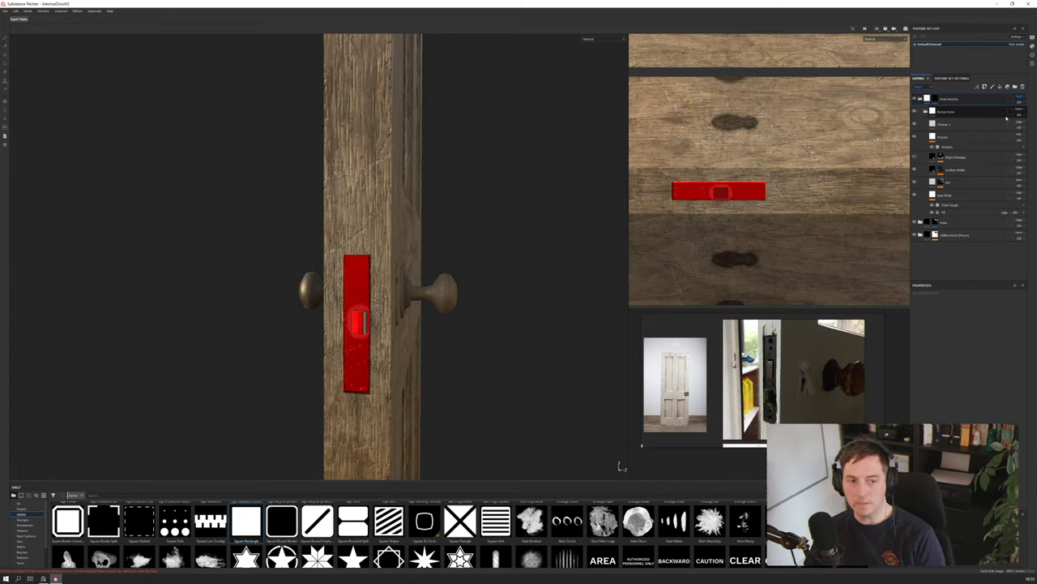
Inspect the red lock plate's surface and edges up close on the door and in the UV layout
mouse_move(301, 333)
left_mouse_down("alt")
mouse_move(357, 332)
mouse_move(306, 333)
left_mouse_up("alt")
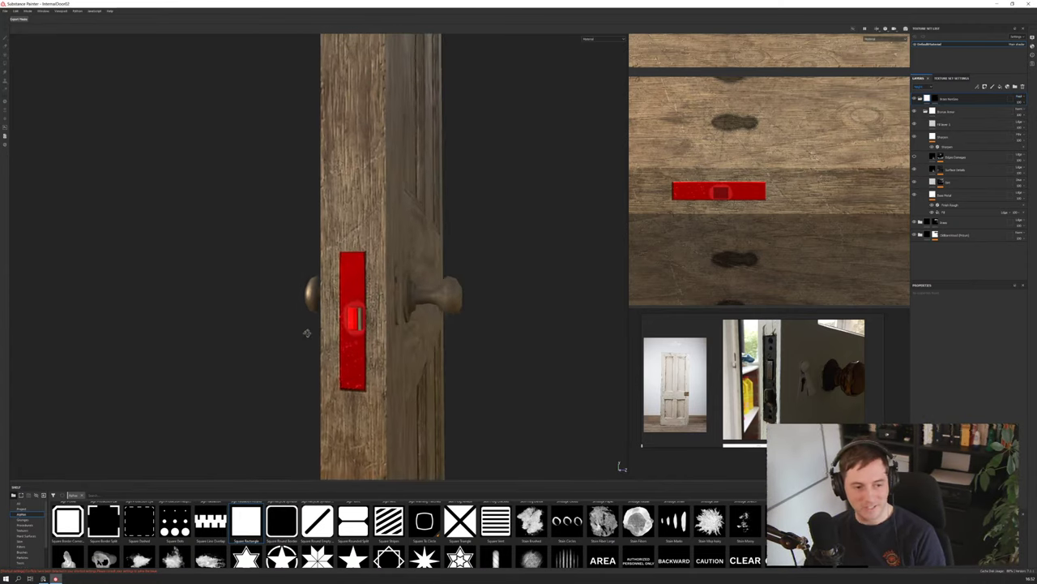
right_click_drag(307, 333, 353, 328, "alt")
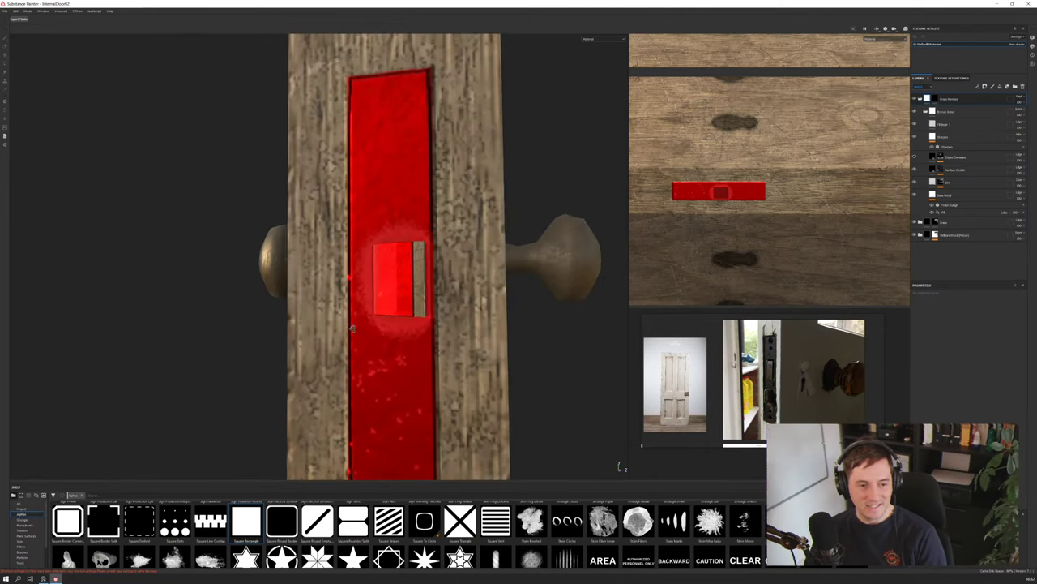
left_click_drag(352, 328, 348, 277, "alt")
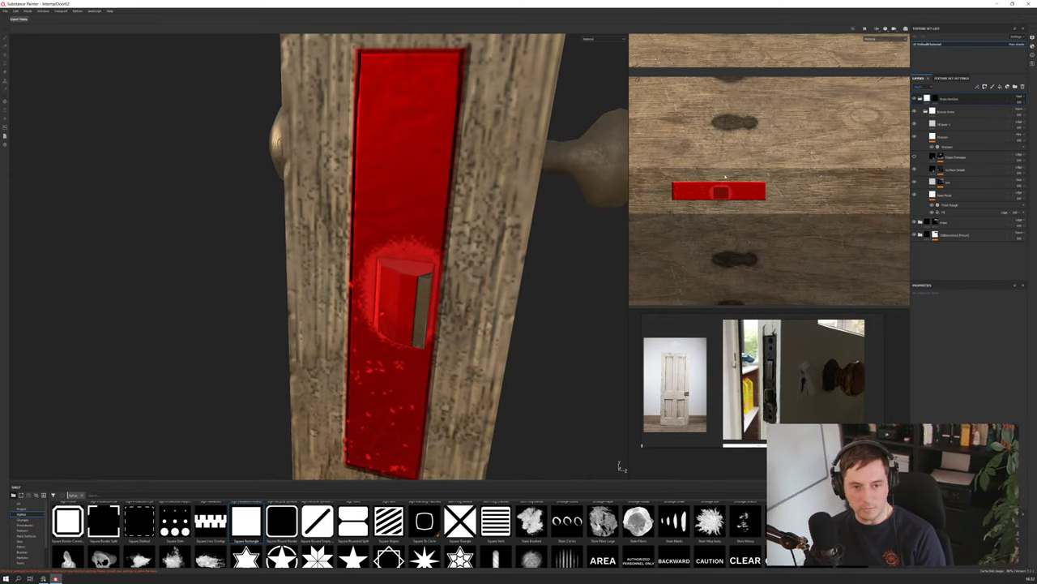
scroll(724, 176, "down", 8)
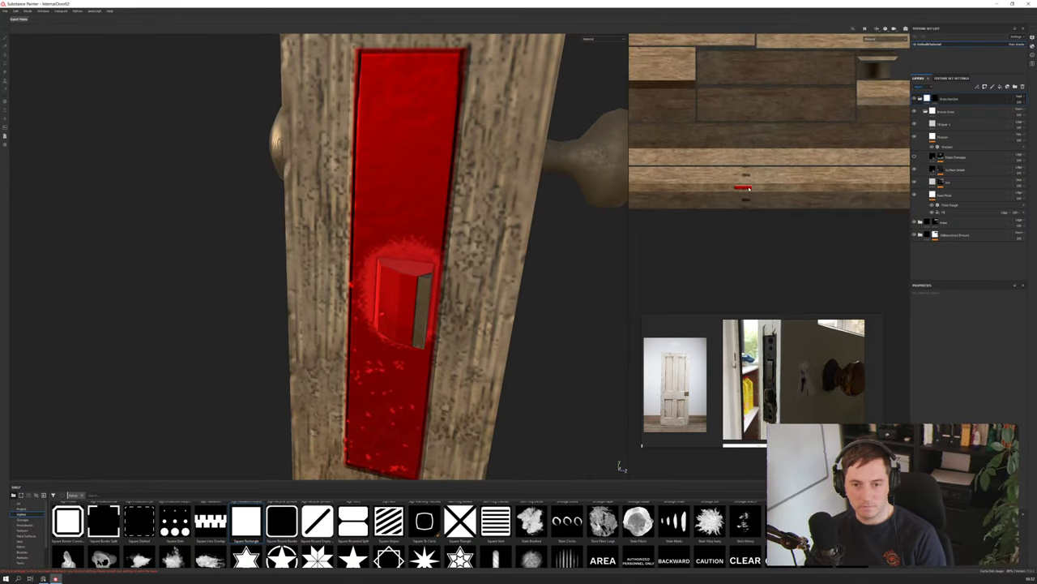
scroll(749, 188, "down", 2)
scroll(749, 188, "up", 8)
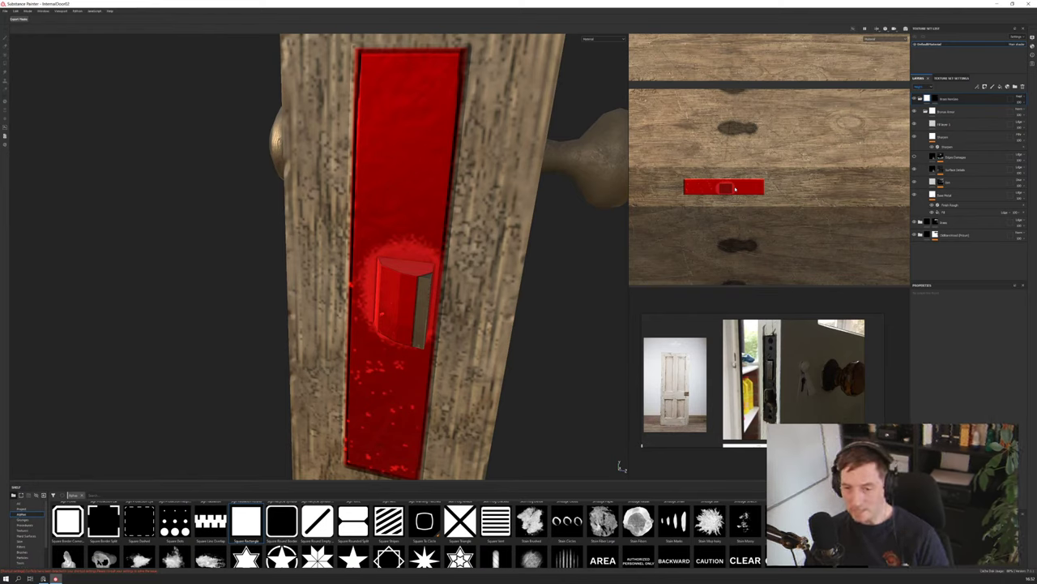
scroll(743, 203, "down", 2)
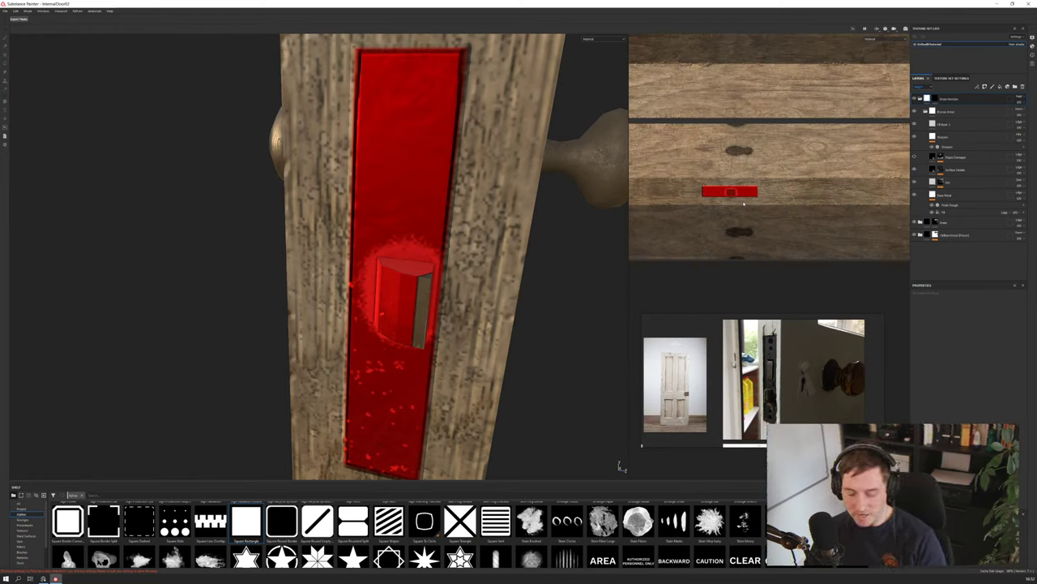
Display the mesh with a baked mesh map and return the viewport to the Material view
key("b")
key("b")
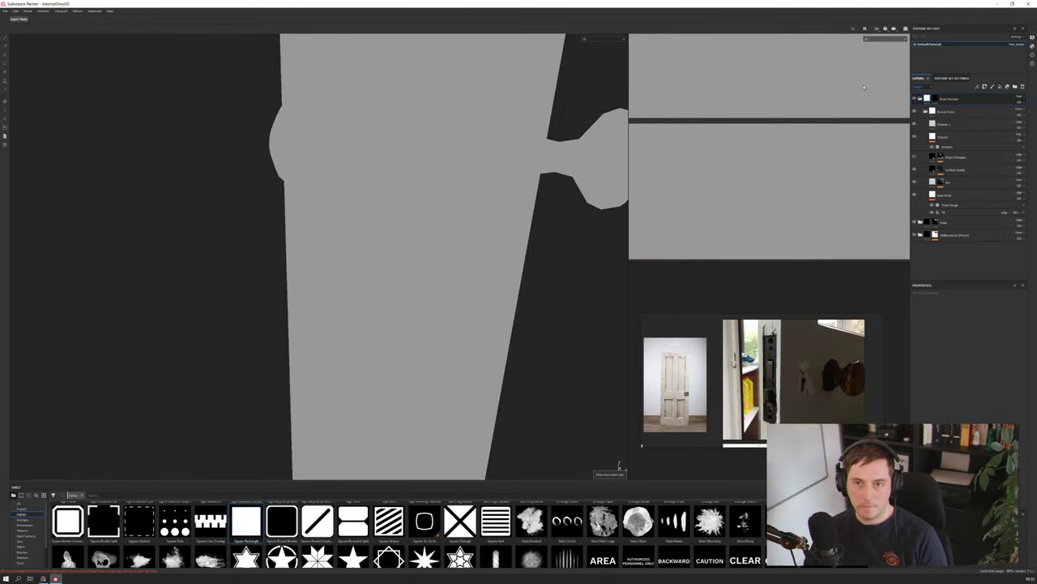
left_click(603, 39)
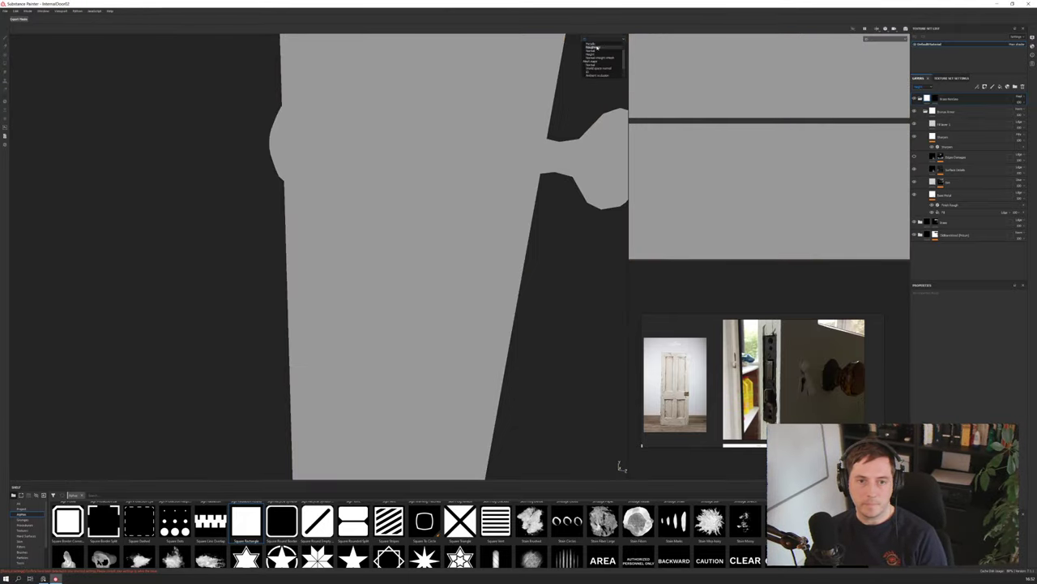
scroll(597, 50, "up", 2)
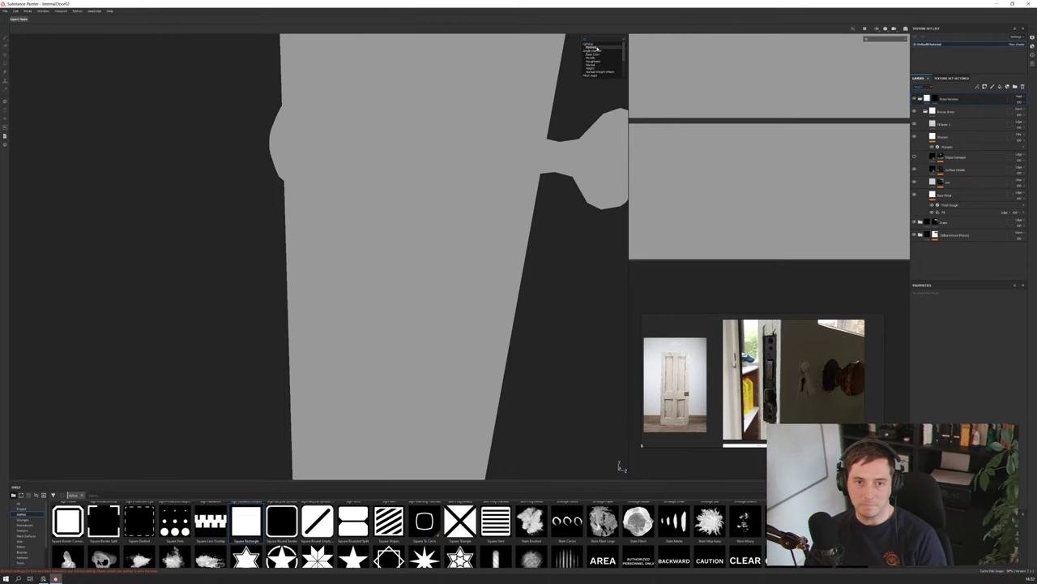
left_click(593, 48)
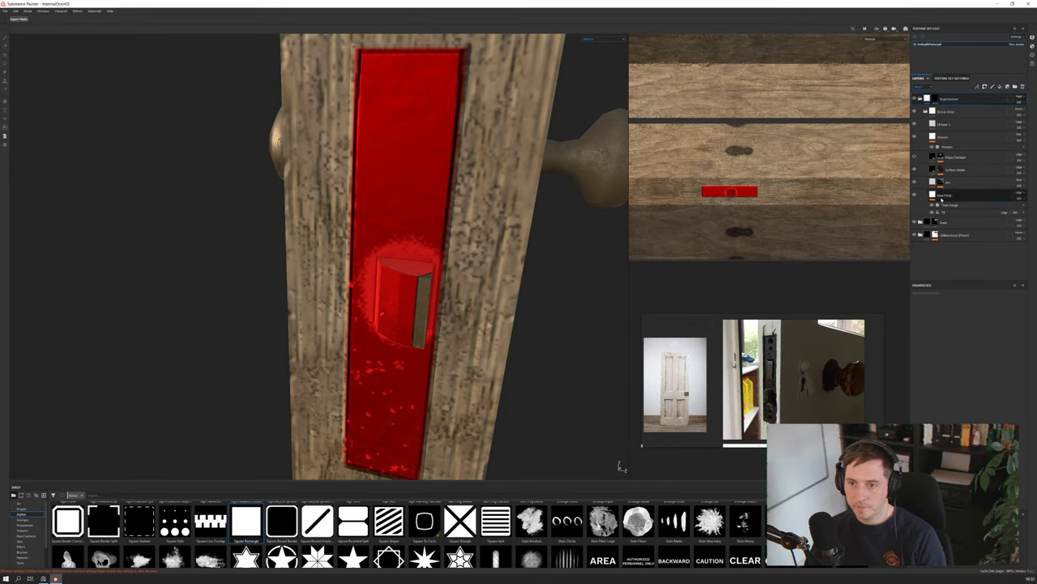
Undo the painted lock plate strokes on the brass folder's mask
left_click(932, 100)
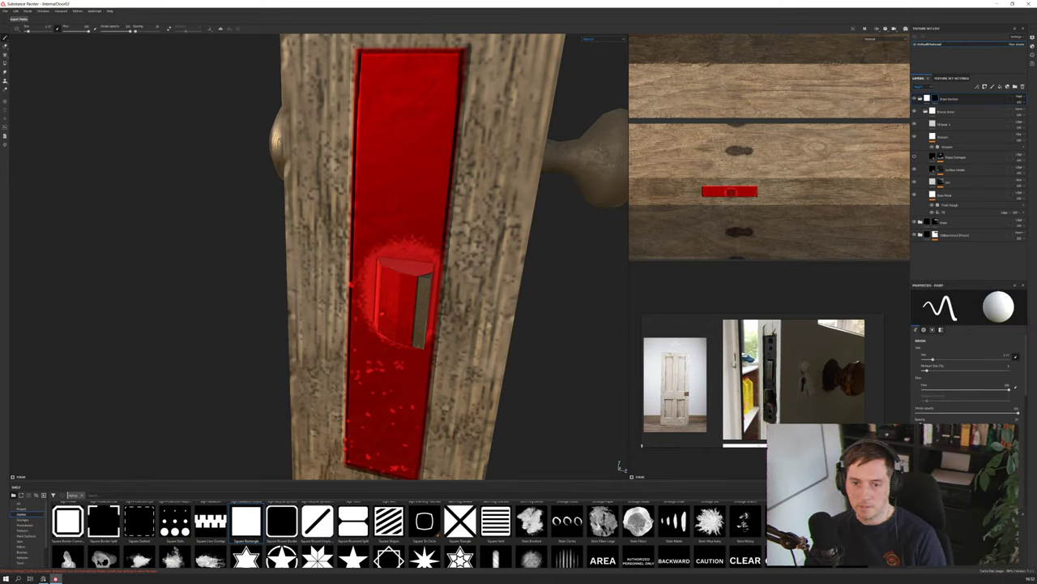
key("ctrl+z")
key("ctrl+z")
key("ctrl+z")
key("ctrl+z")
key("ctrl+z")
key("ctrl+z")
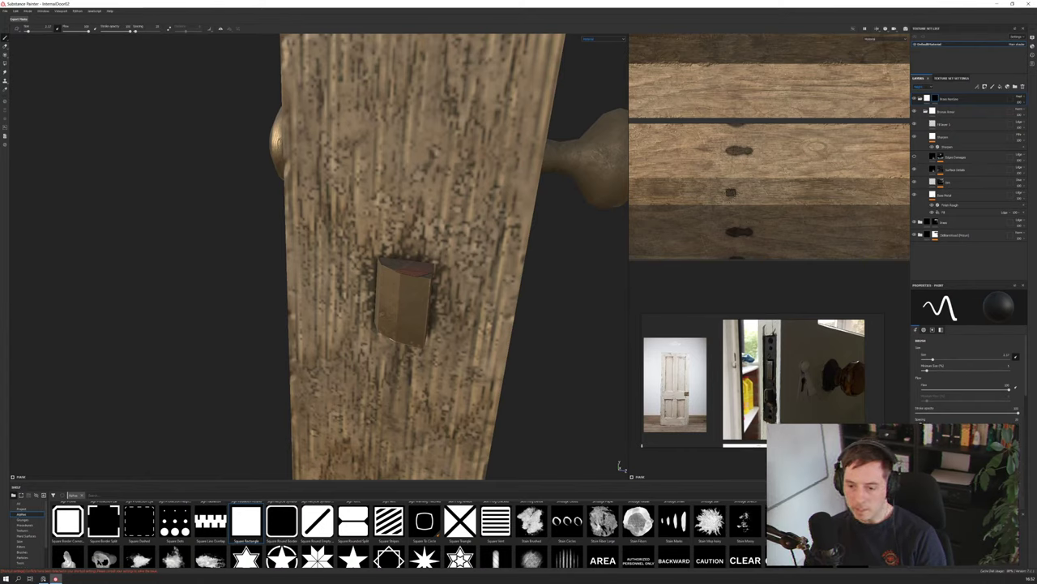
Look through the paint brush's stroke, alignment and alpha settings
scroll(969, 373, "down", 3)
scroll(959, 374, "down", 3)
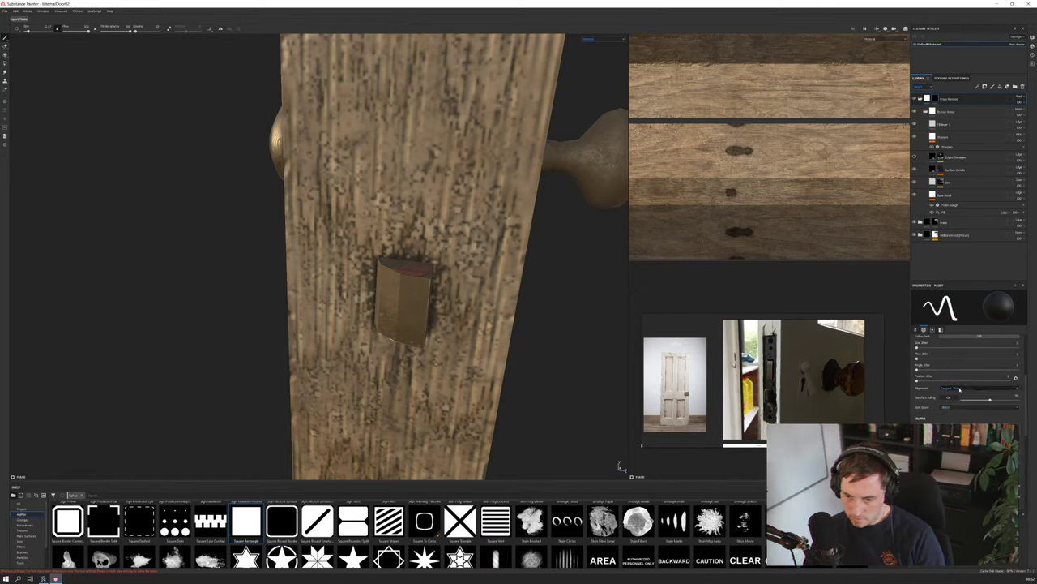
scroll(952, 409, "down", 2)
scroll(952, 410, "up", 5)
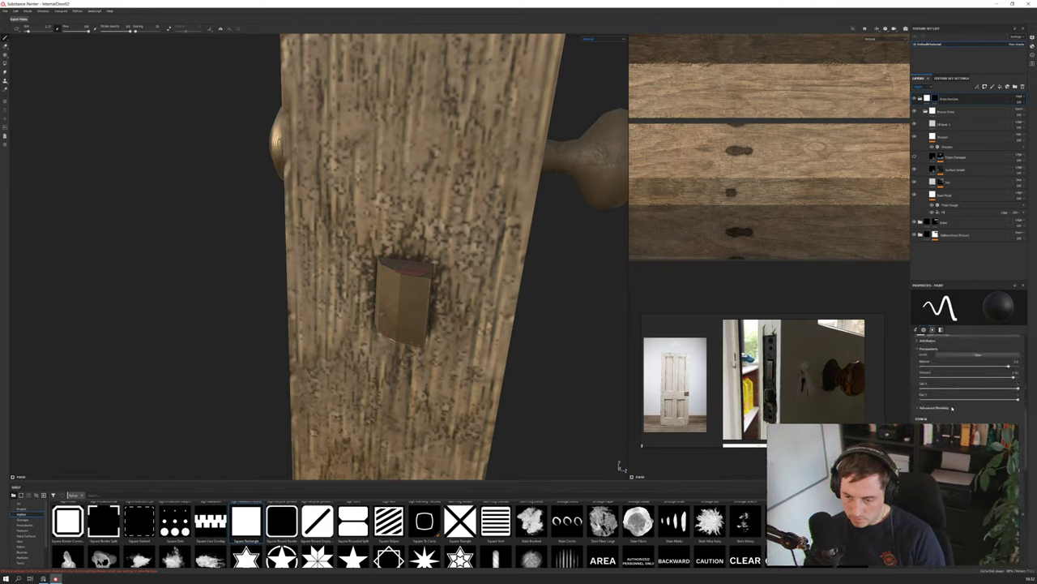
scroll(948, 422, "down", 2)
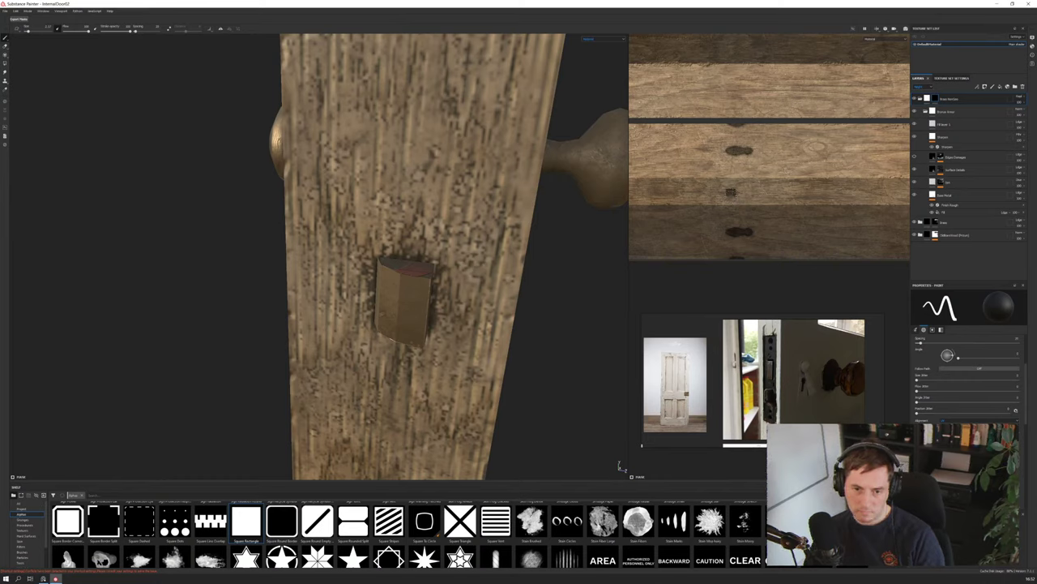
Try to paint a vertical white stroke over the latch on the mask
key("x")
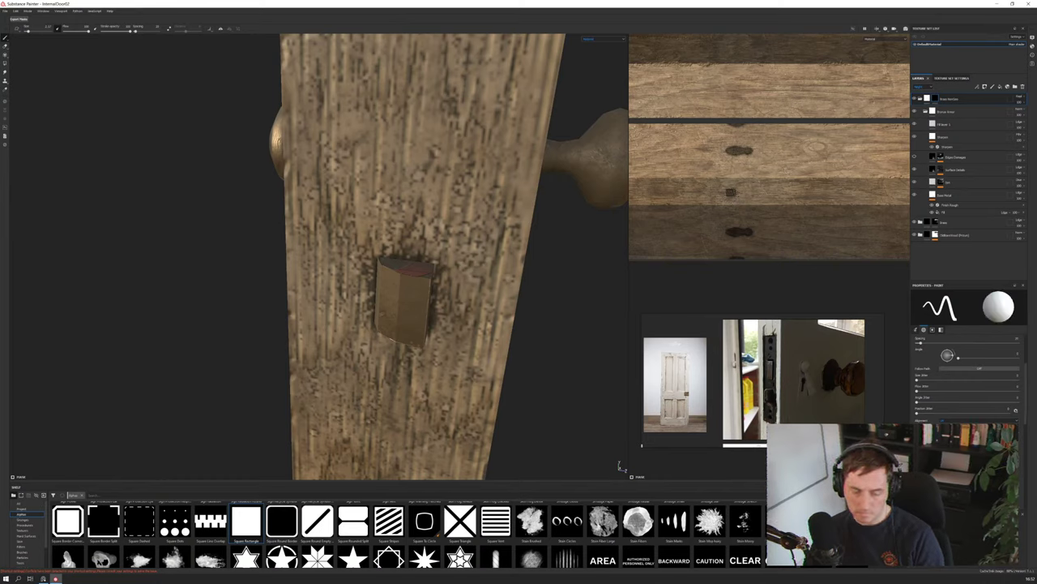
left_click_drag(396, 223, 387, 348)
key("ctrl+z")
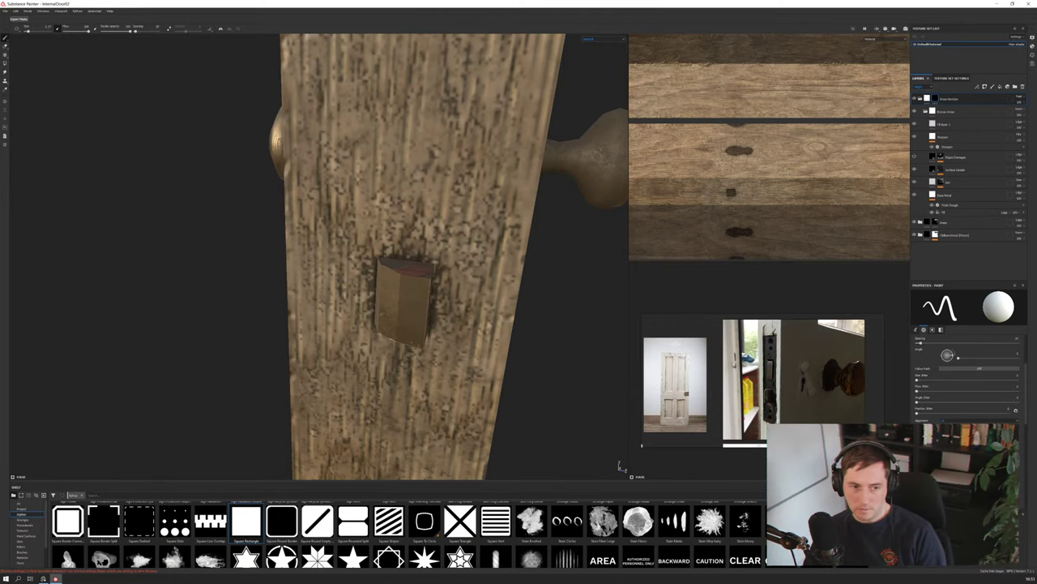
Inspect the latch and the surrounding door edge from several angles, and find the same area in the UV view
left_click_drag(406, 292, 334, 261, "alt")
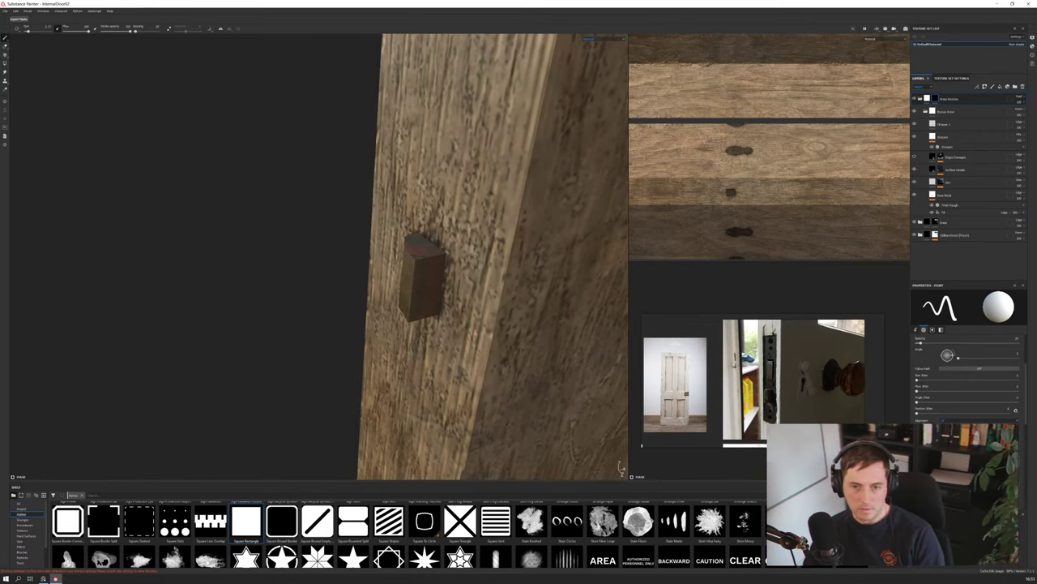
scroll(769, 160, "up", 5)
scroll(749, 168, "down", 6)
scroll(749, 168, "down", 2)
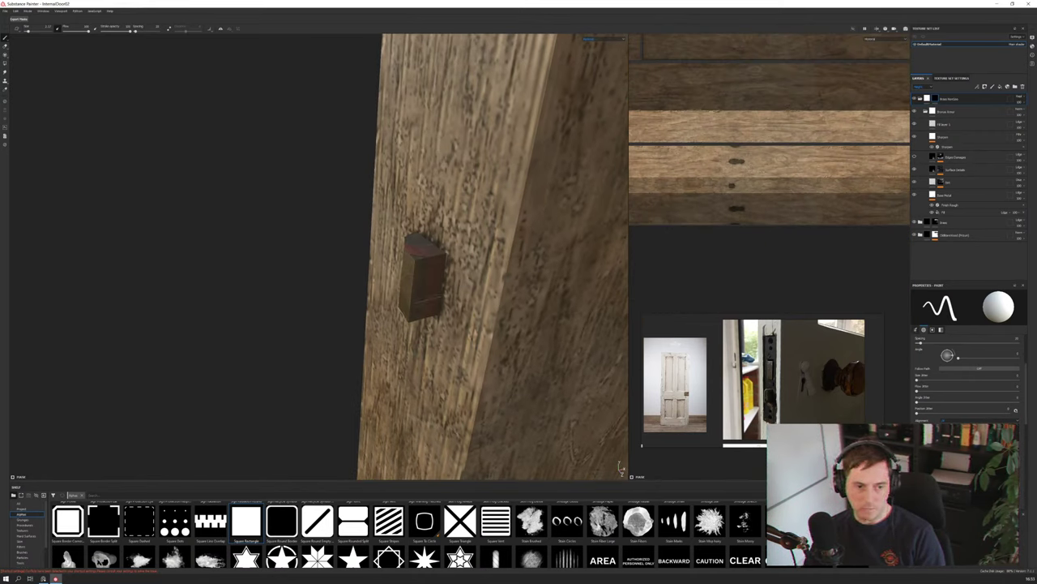
left_click_drag(424, 251, 427, 253, "alt")
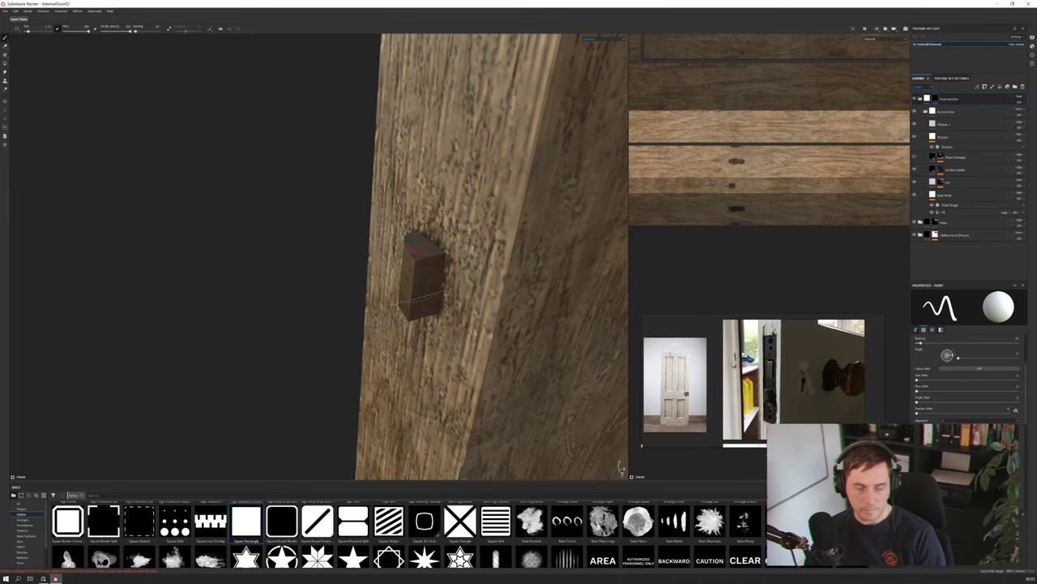
right_click_drag(426, 255, 427, 255, "ctrl")
key("x")
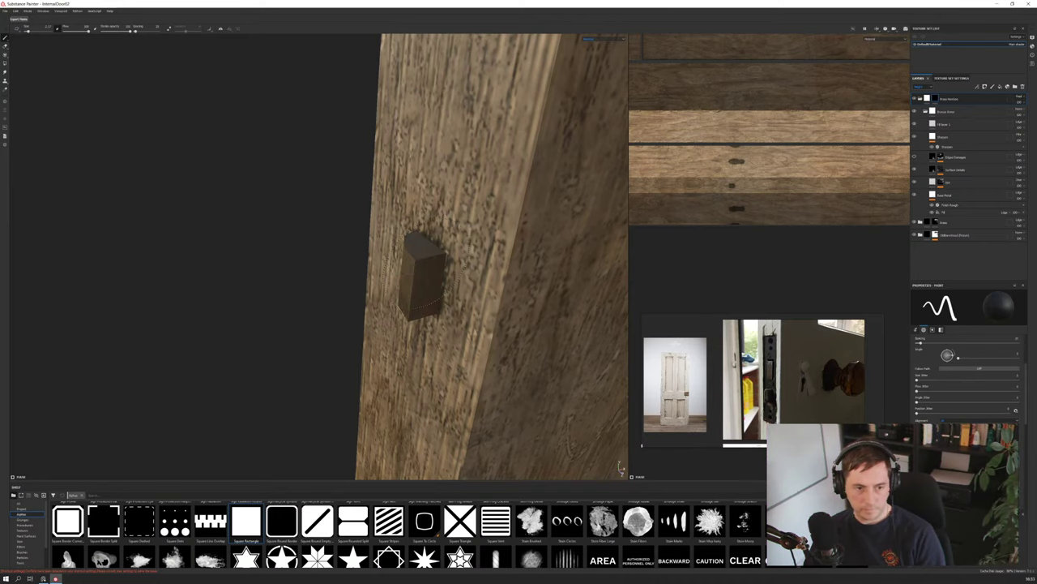
left_click_drag(423, 294, 415, 194, "alt")
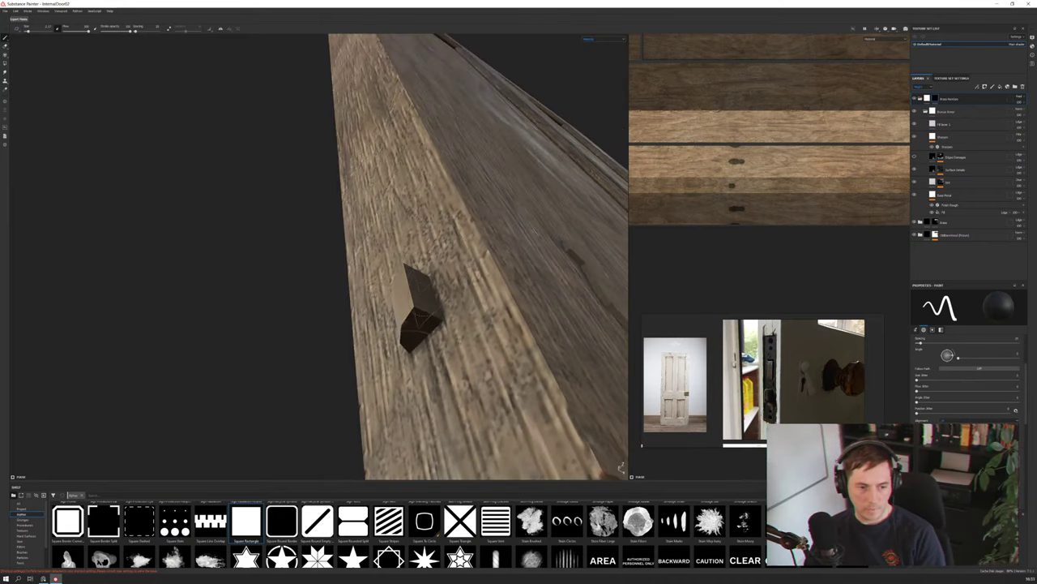
left_click_drag(408, 342, 493, 371, "alt")
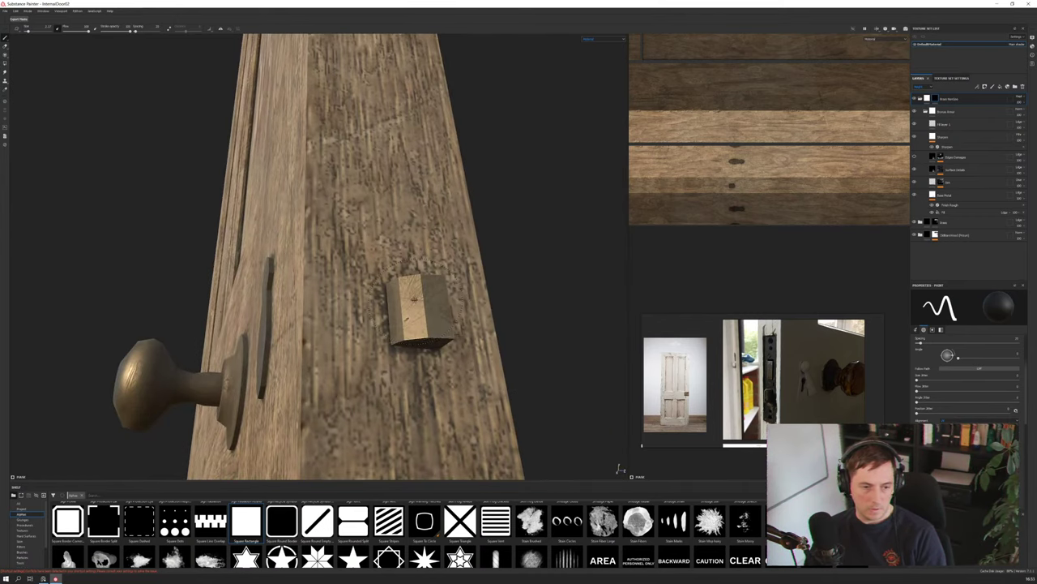
left_click_drag(414, 299, 408, 320, "alt")
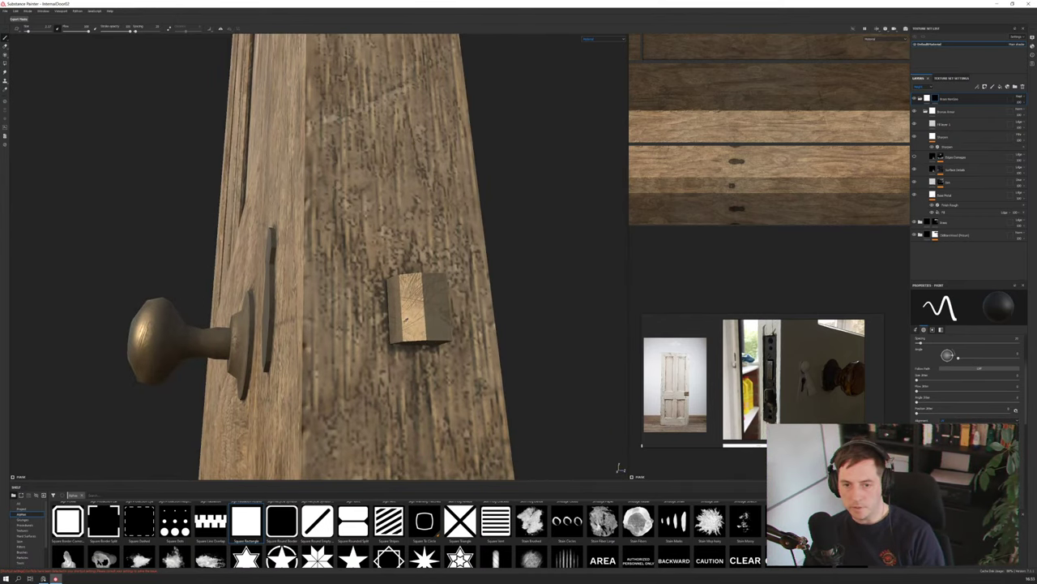
scroll(725, 186, "up", 6)
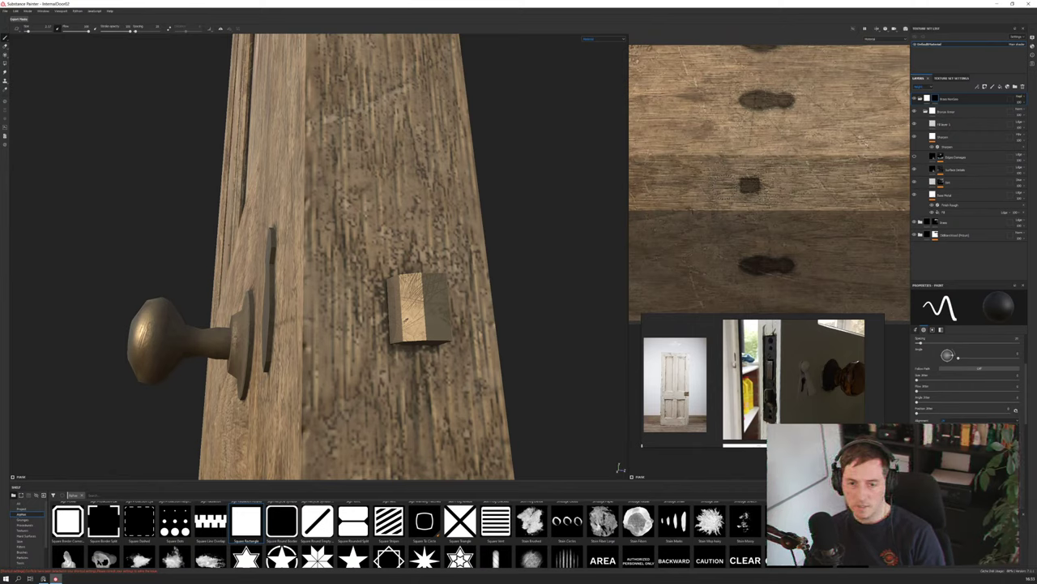
Try to paint a straight white plate stroke across the latch on the brass folder's mask in the UV view
key("x")
left_click(708, 184)
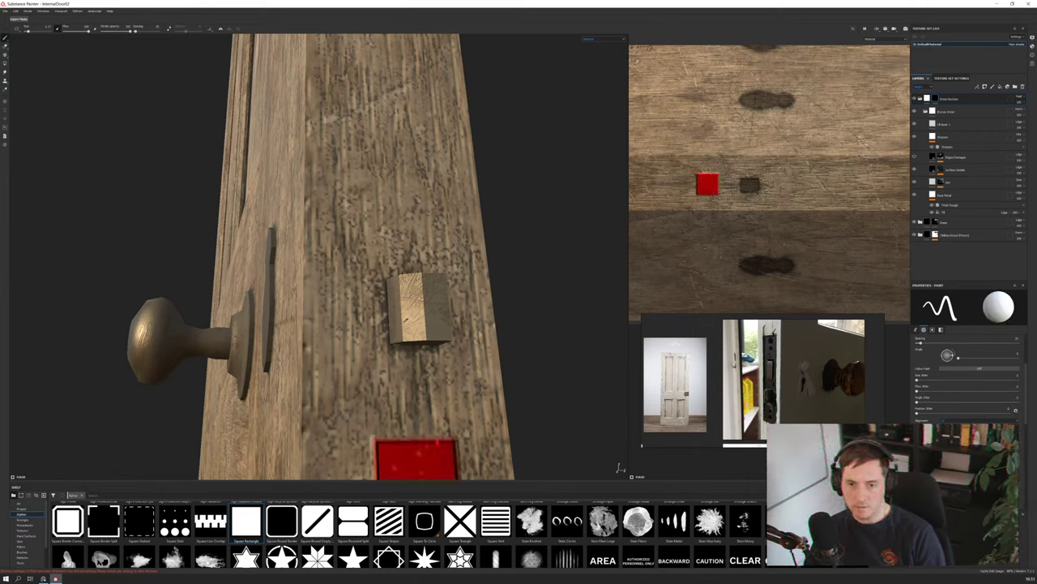
left_click(799, 184, "shift")
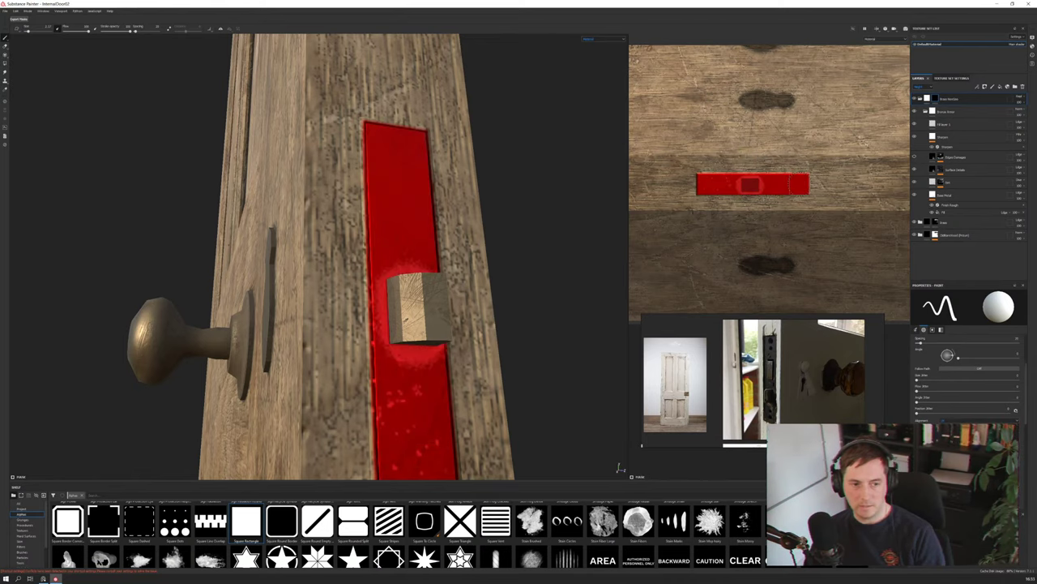
scroll(458, 240, "up", 2)
scroll(458, 240, "down", 6)
mouse_move(458, 240)
left_mouse_down("alt")
mouse_move(482, 248)
mouse_move(295, 256)
mouse_move(387, 253)
left_mouse_up("alt")
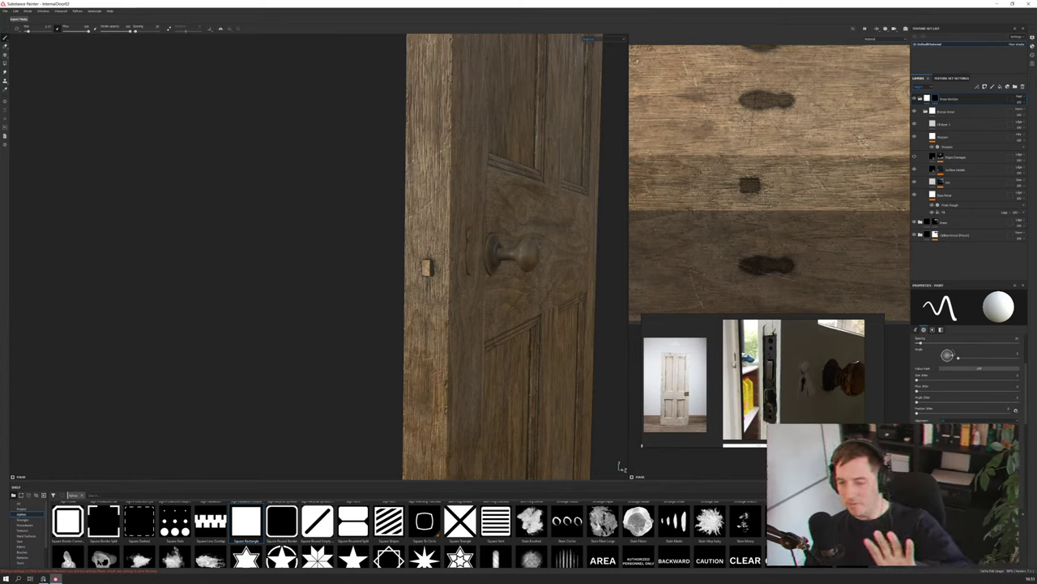
Examine how the door's texture pieces are laid out and oriented in the UV view
scroll(740, 206, "down", 5)
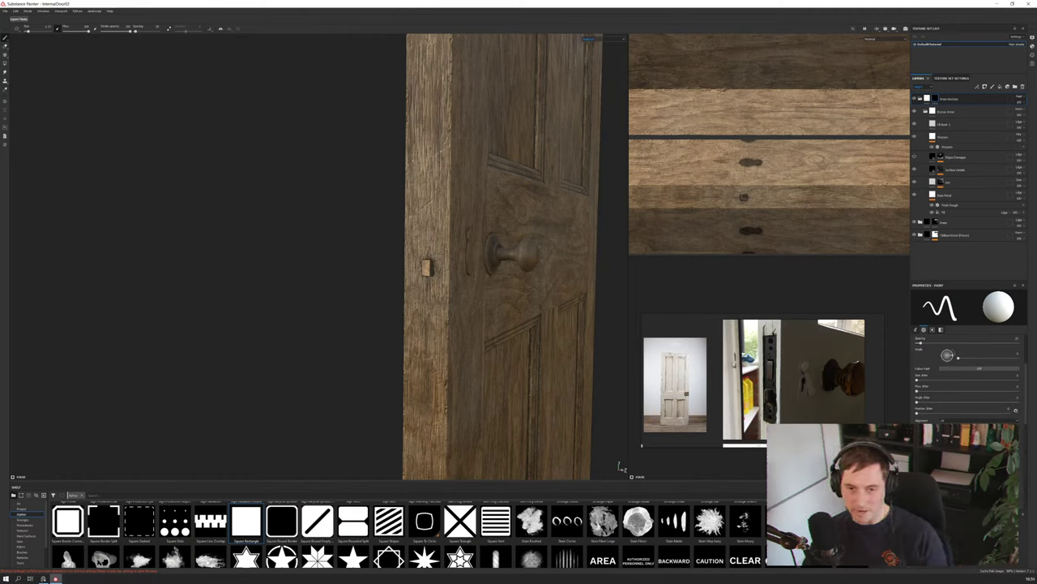
scroll(768, 202, "down", 4)
middle_click_drag(768, 186, 746, 302, "alt")
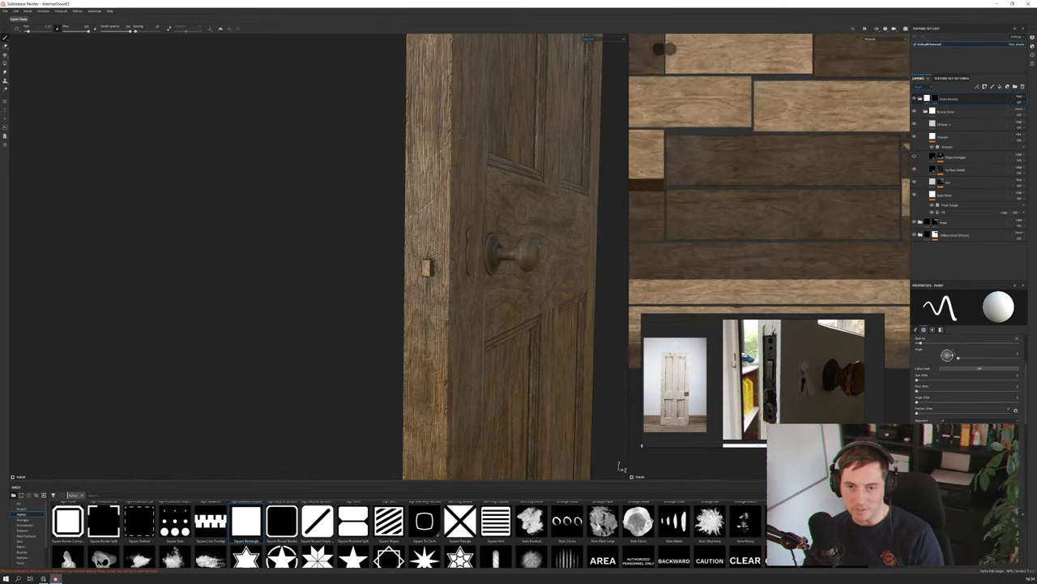
scroll(770, 186, "down", 6)
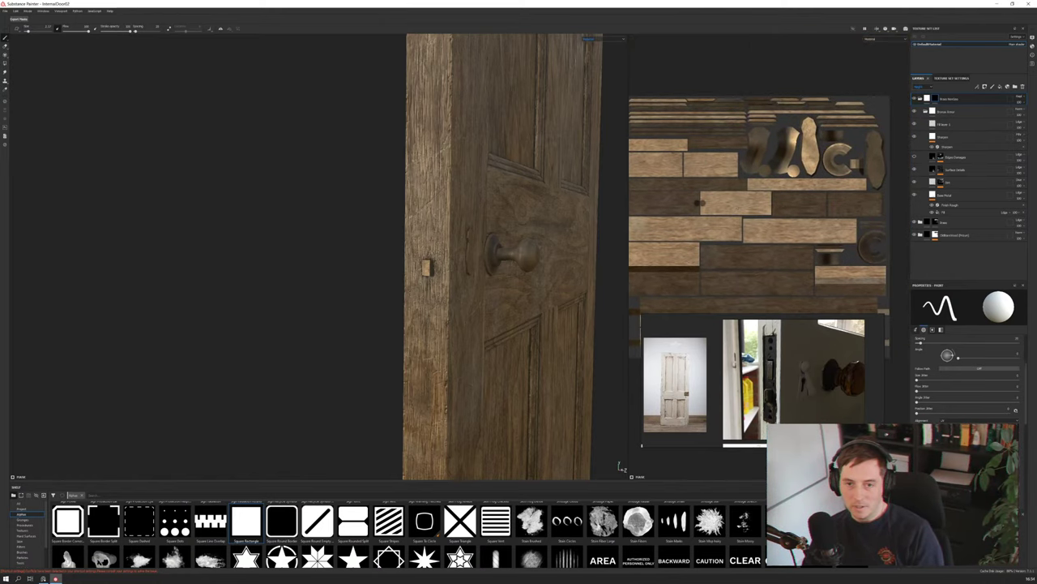
middle_click_drag(761, 219, 744, 186, "alt")
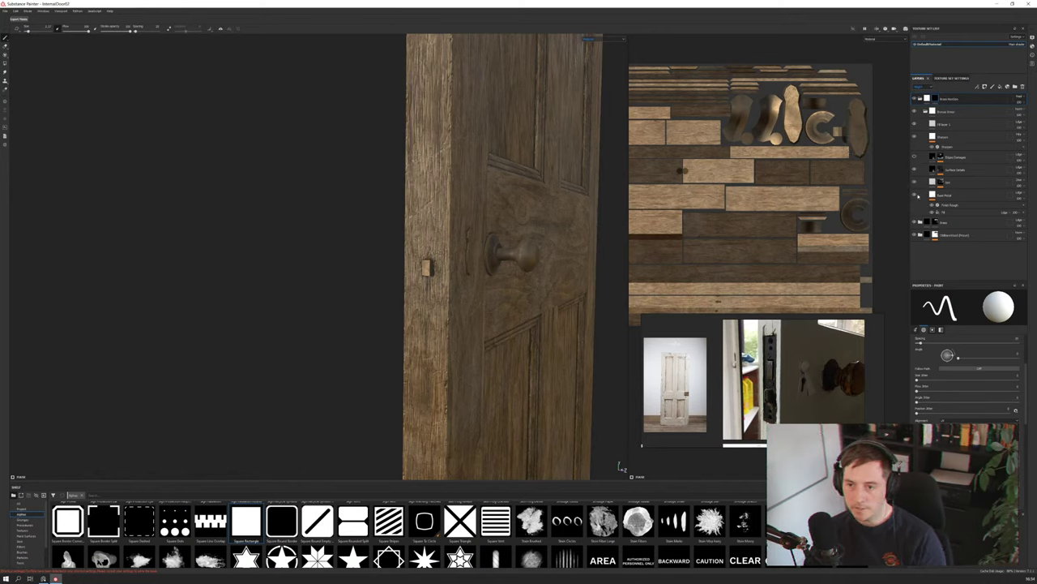
middle_click_drag(778, 227, 816, 184, "alt")
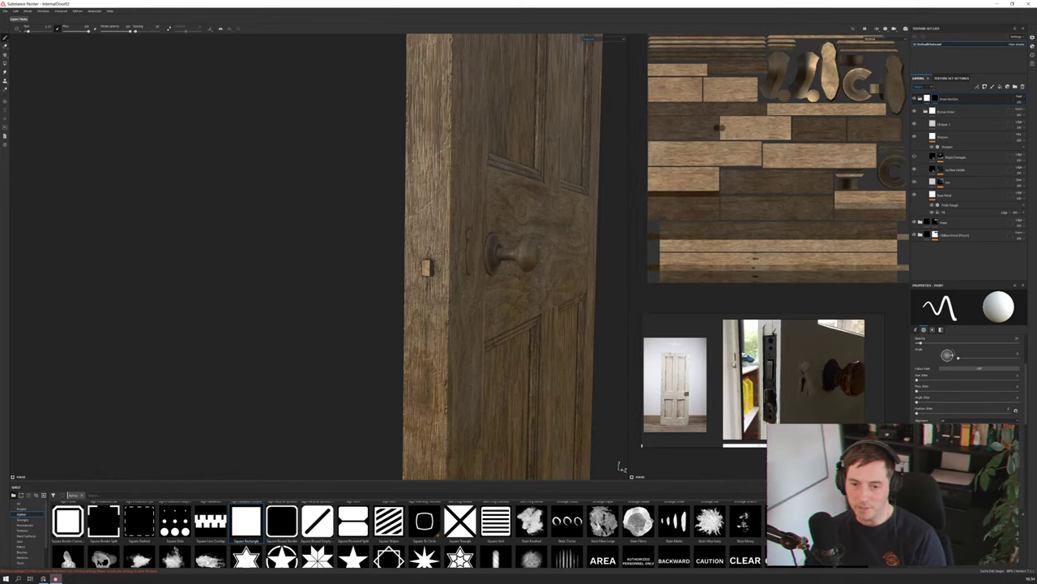
Increase the paint brush size to suit the lock plate's width on the door's edge
scroll(770, 162, "up", 8)
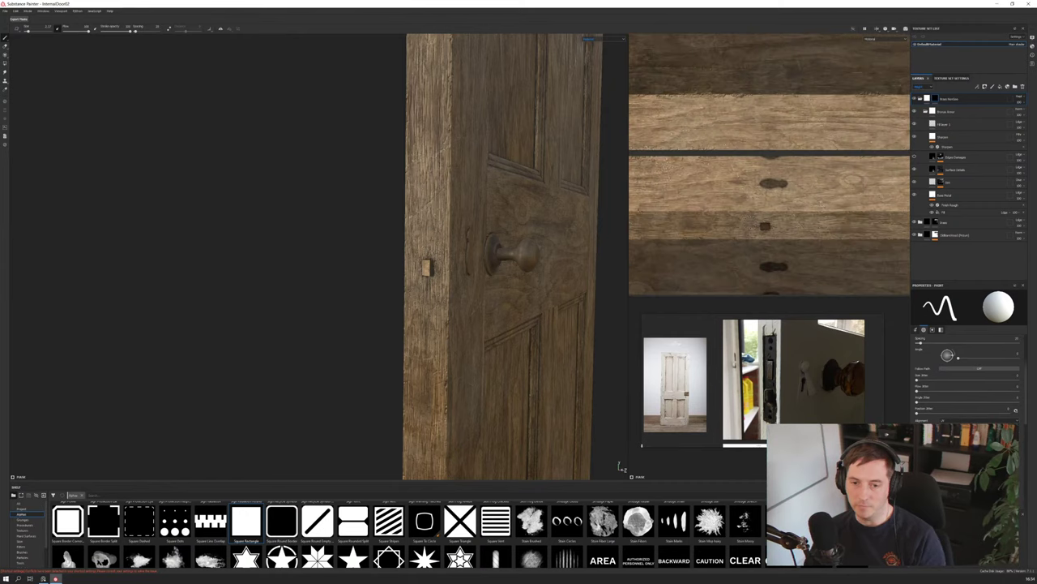
scroll(770, 162, "up", 2)
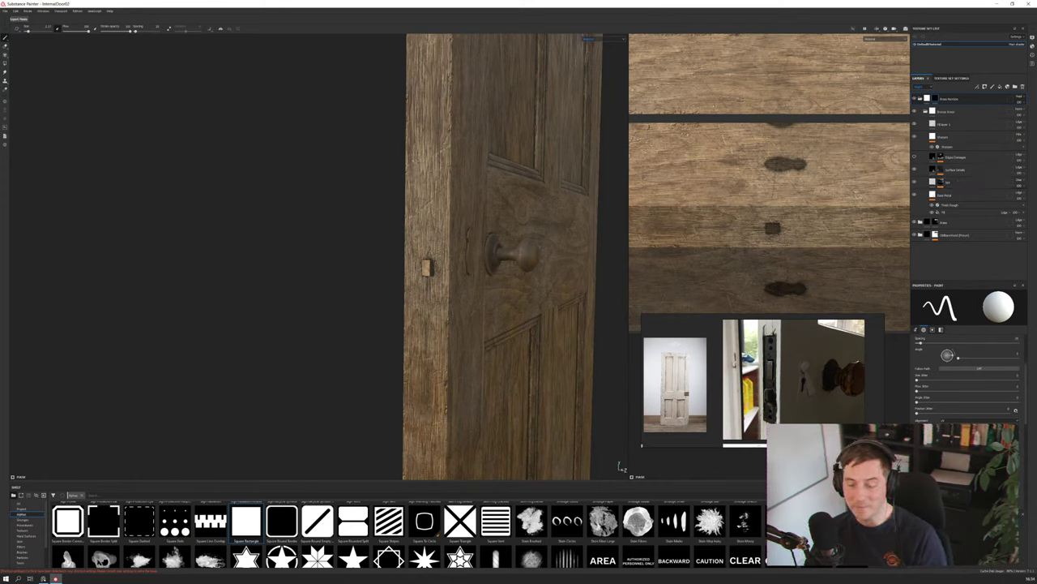
scroll(938, 381, "up", 4)
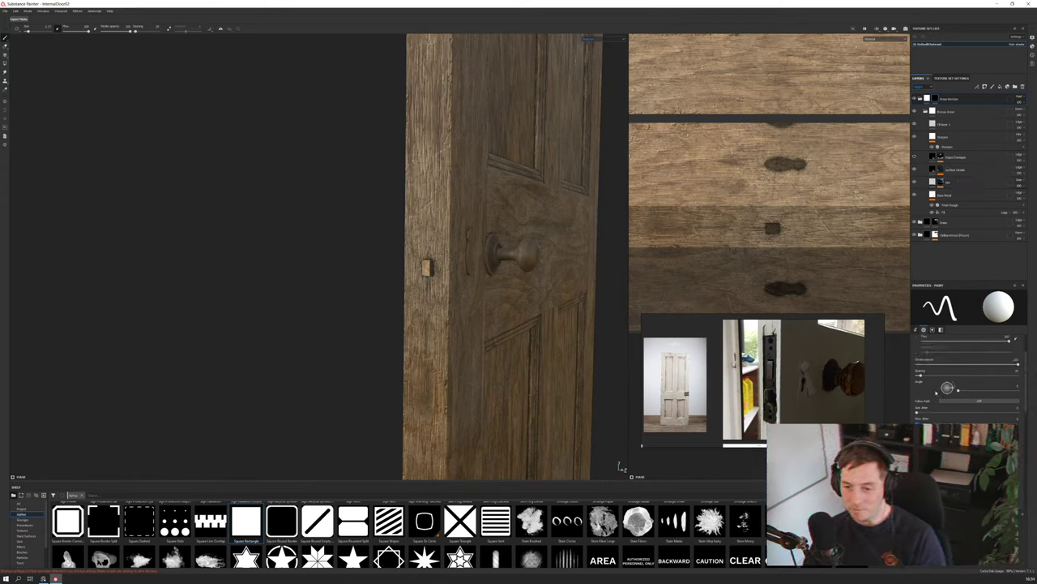
left_click_drag(933, 361, 935, 360)
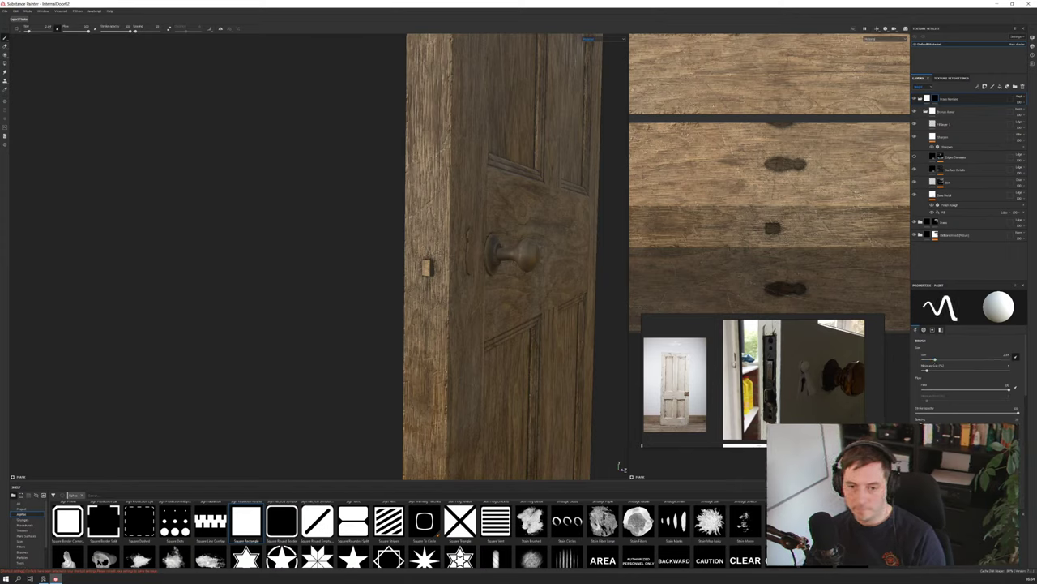
Try a longer straight plate stroke with the enlarged brush, starting just below the latch on the mask
left_click(427, 308)
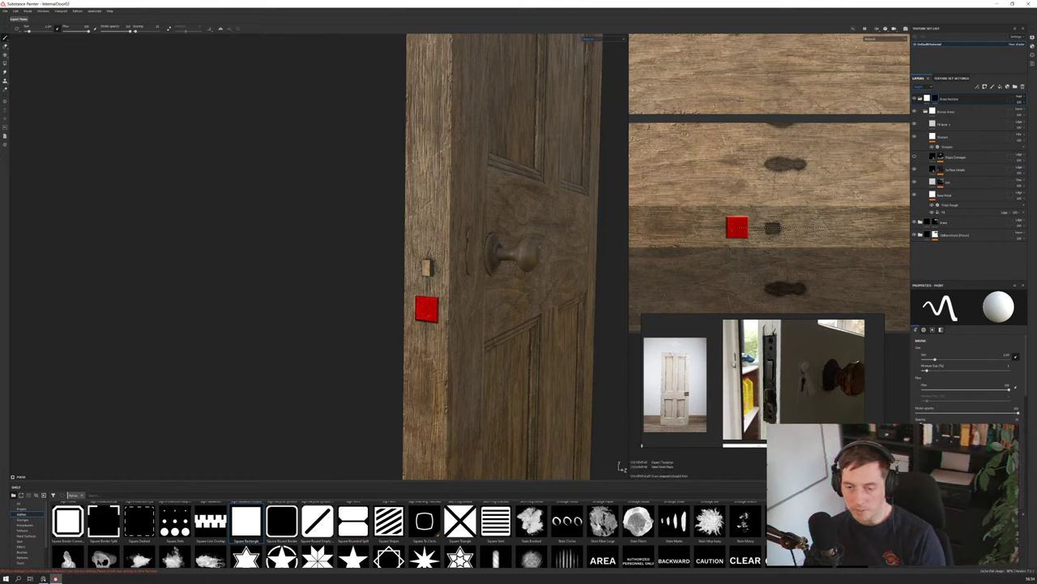
left_click(822, 227, "ctrl+shift")
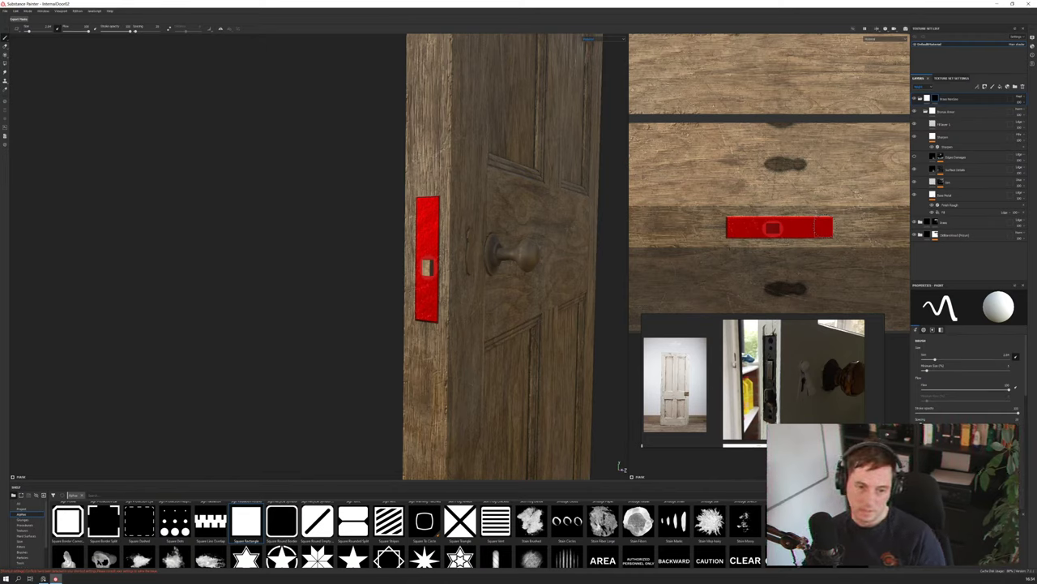
key("ctrl")
key("ctrl+z")
key("ctrl+z")
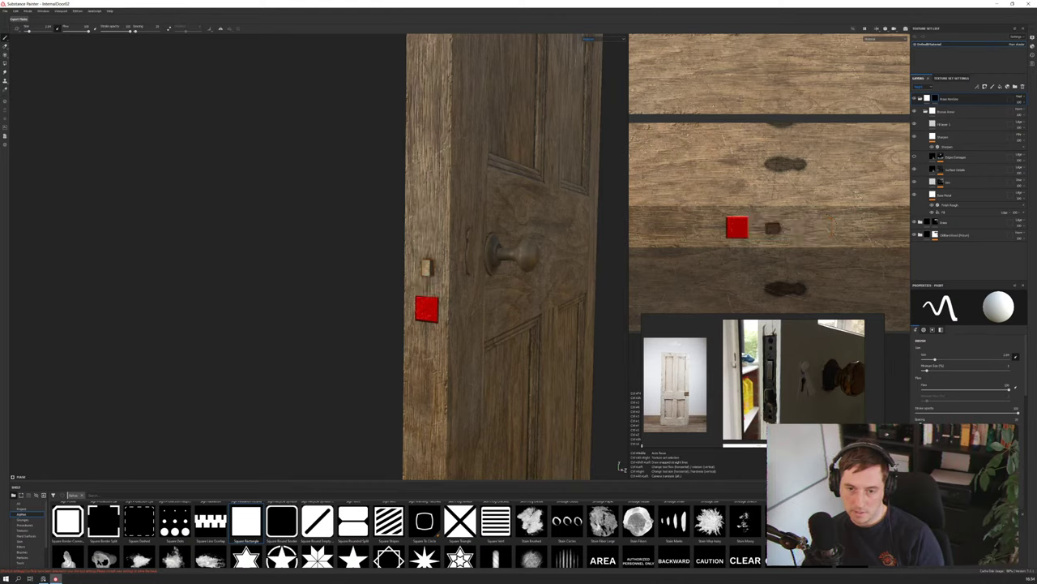
key("shift")
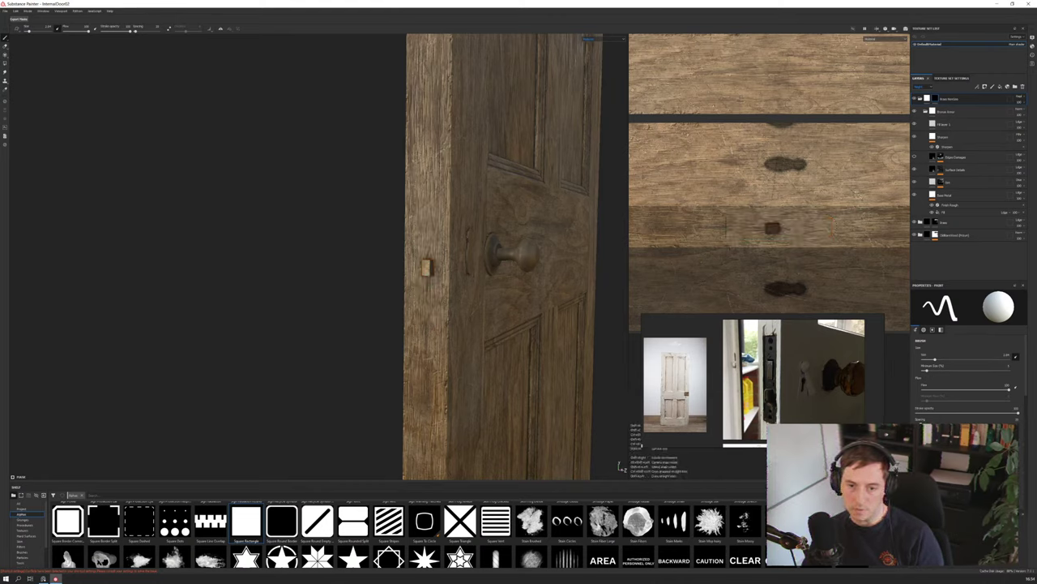
Paint a straight vertical rectangular plate on the brass folder's mask, running from below to above the latch
left_click(427, 316)
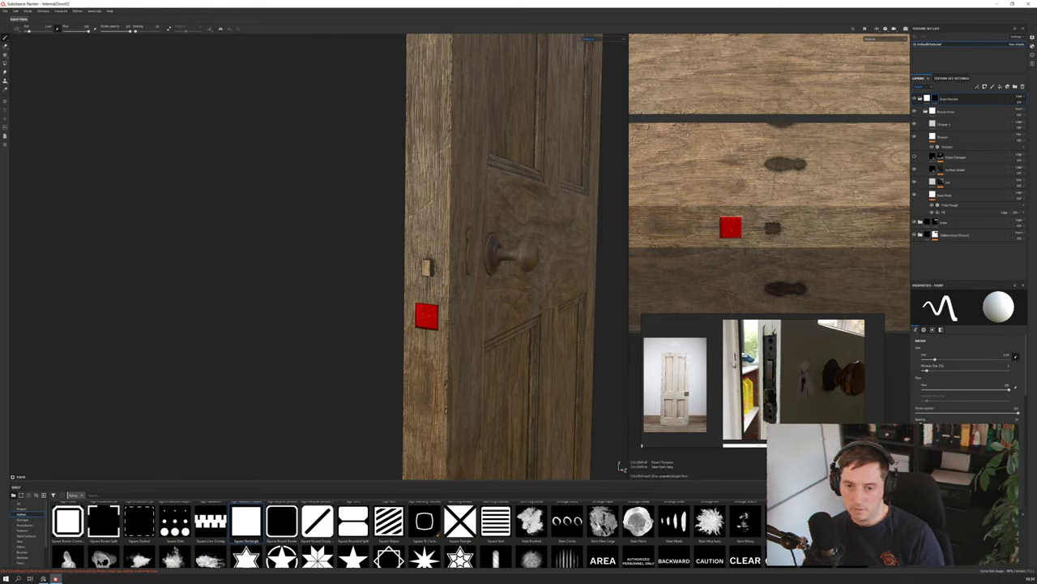
left_click(428, 225, "shift")
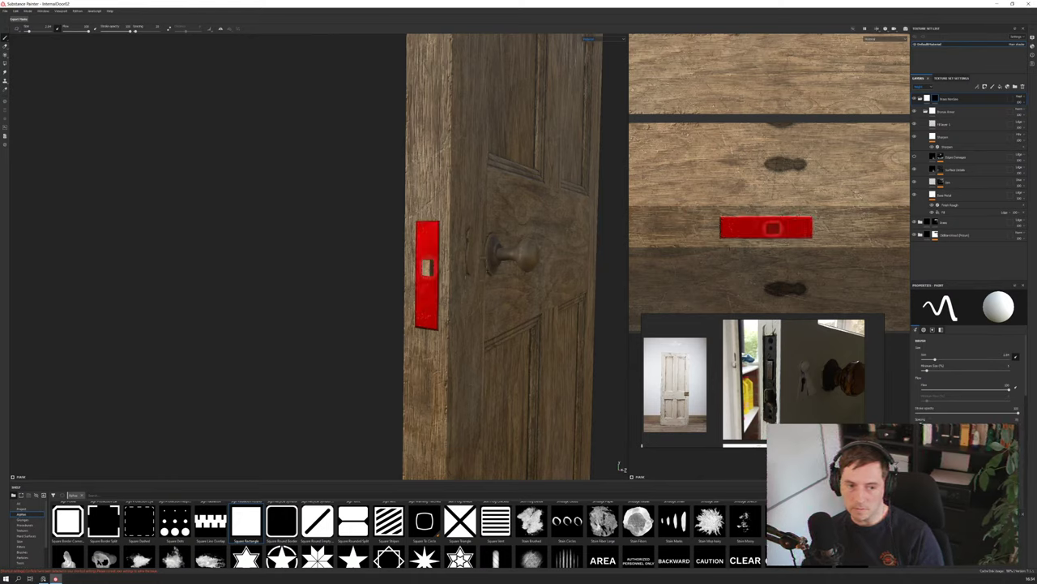
left_click_drag(432, 278, 540, 275, "alt")
scroll(432, 276, "down", 4)
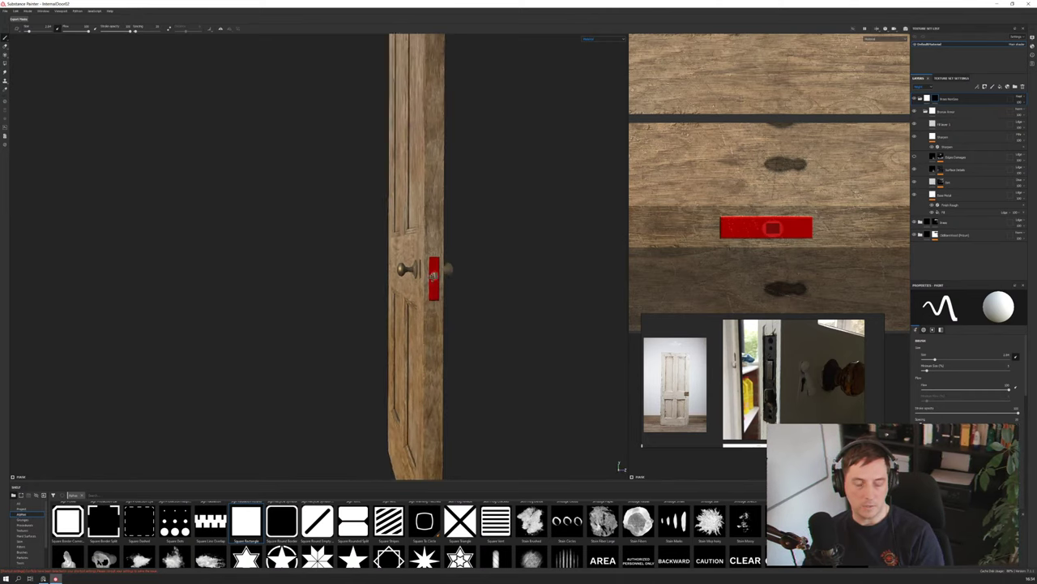
left_click_drag(433, 276, 270, 267, "alt")
scroll(486, 275, "up", 4)
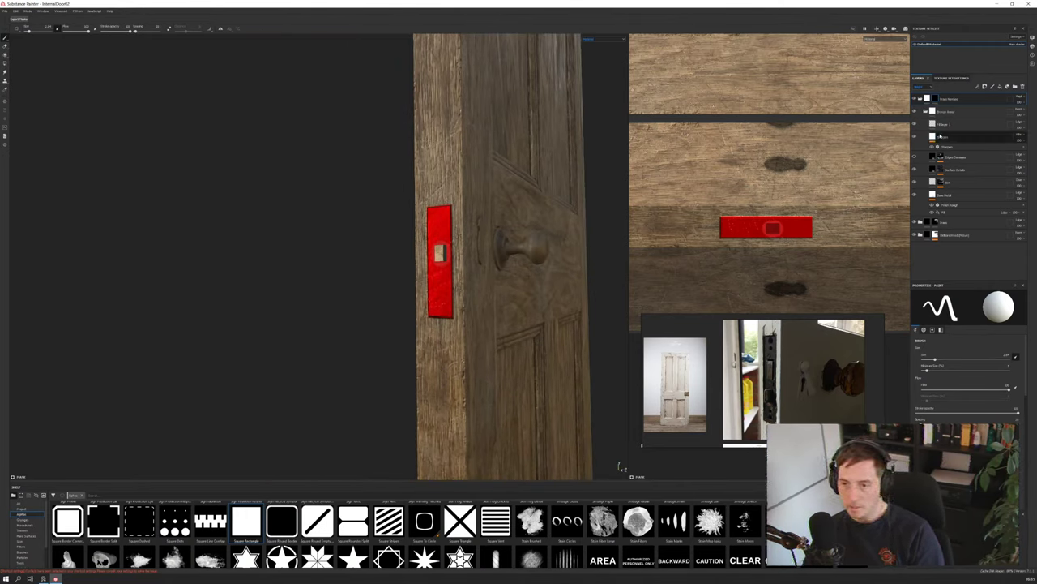
Preview the brass lock plate around the latch by temporarily hiding the red fill layer
left_click(944, 123)
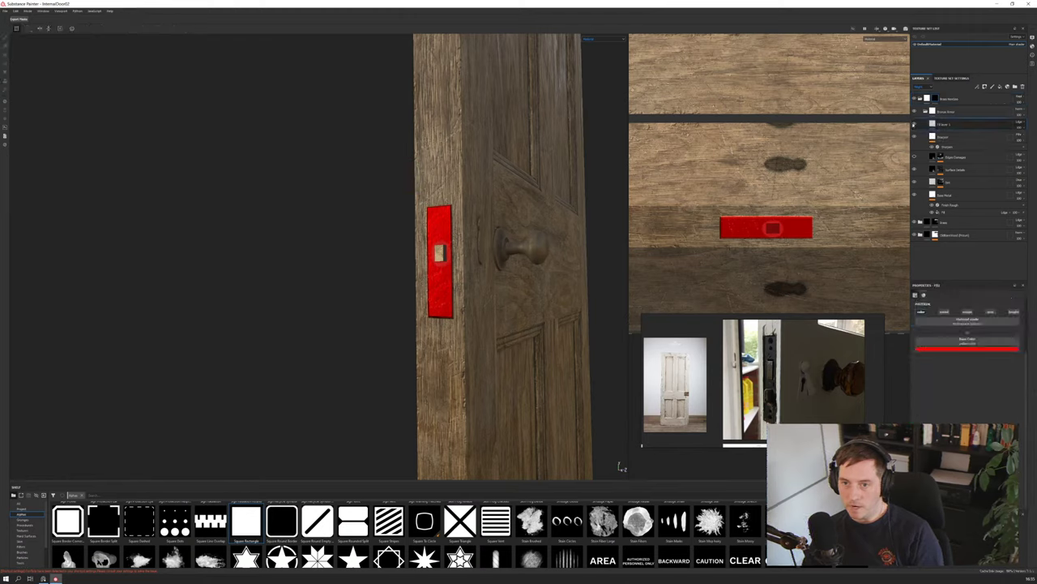
left_click(916, 123)
left_click_drag(422, 290, 375, 260, "alt")
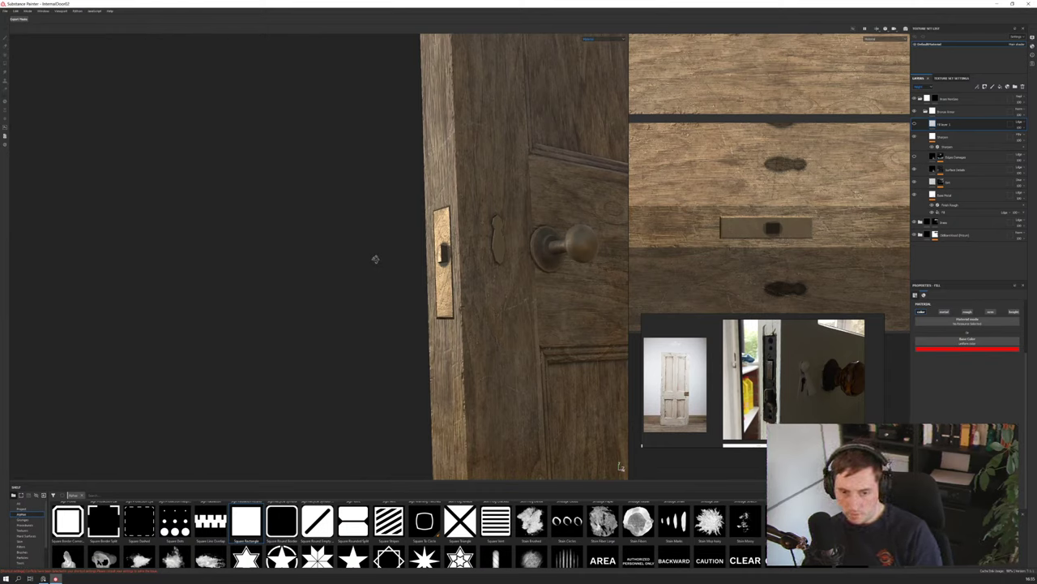
left_click_drag(375, 259, 415, 263, "alt")
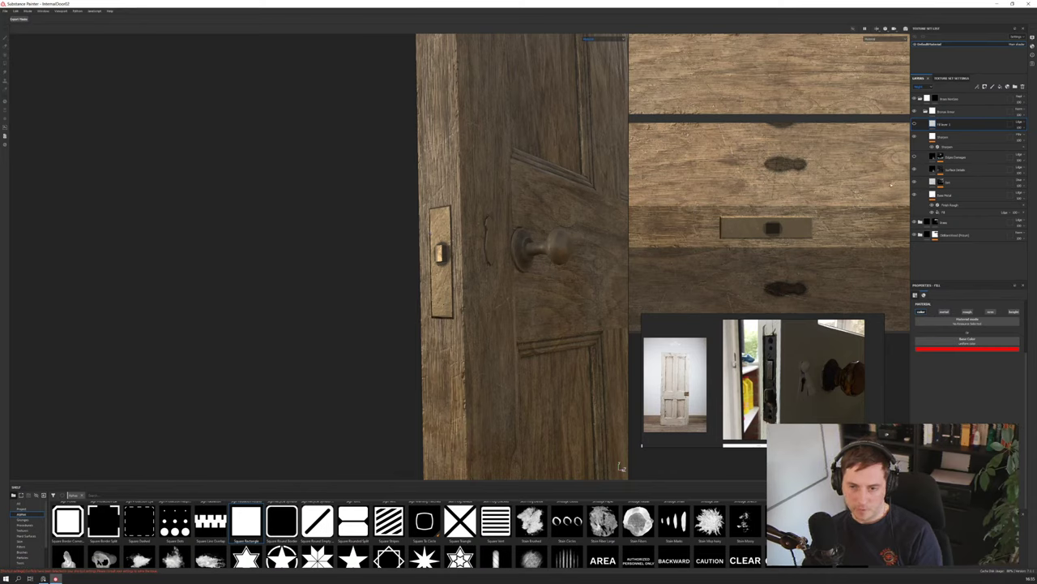
left_click(915, 125)
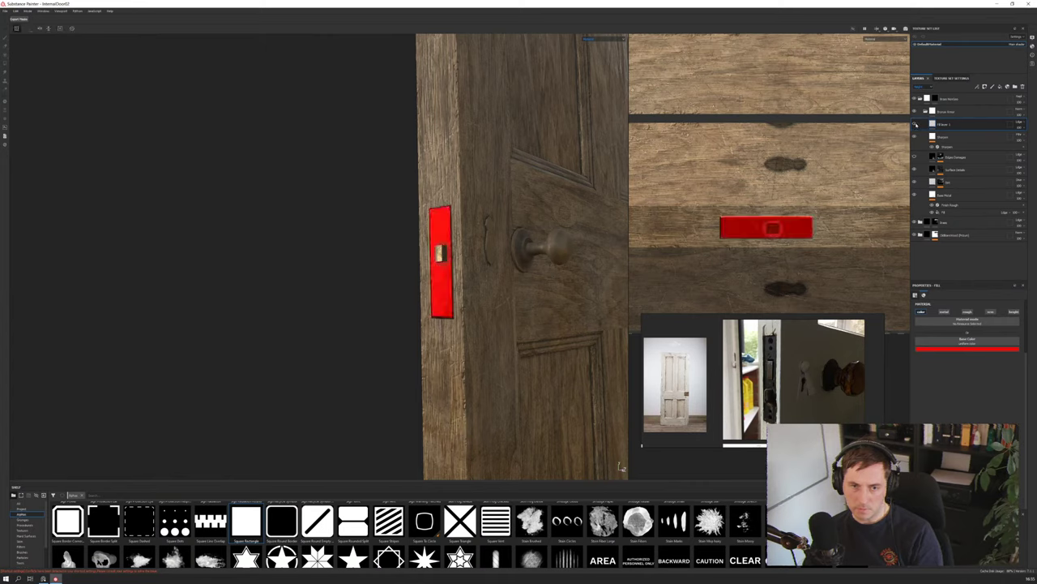
Set the red fill layer's base color to black and enable its height channel
left_click(961, 349)
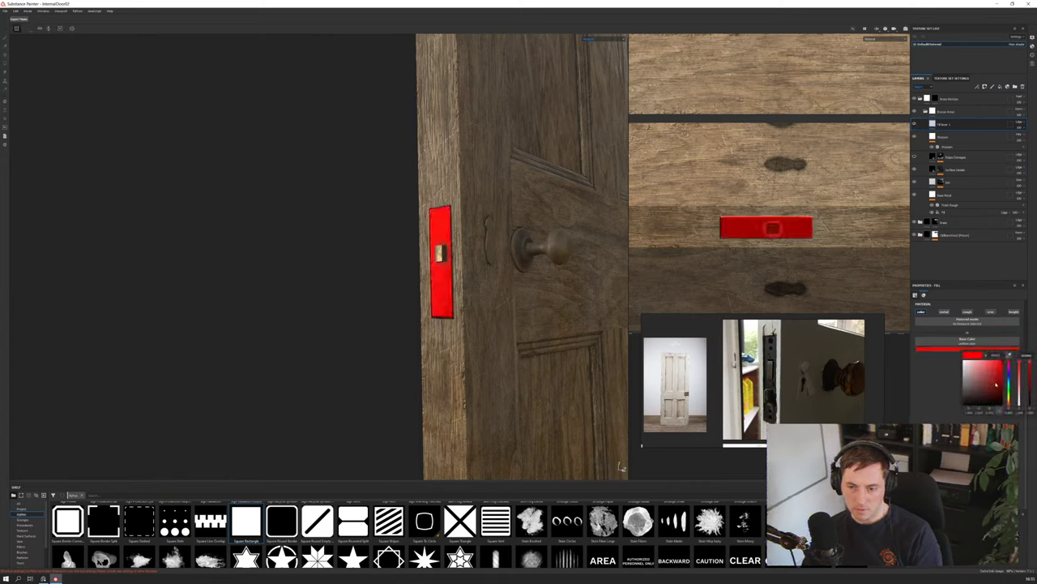
left_click_drag(997, 384, 999, 411)
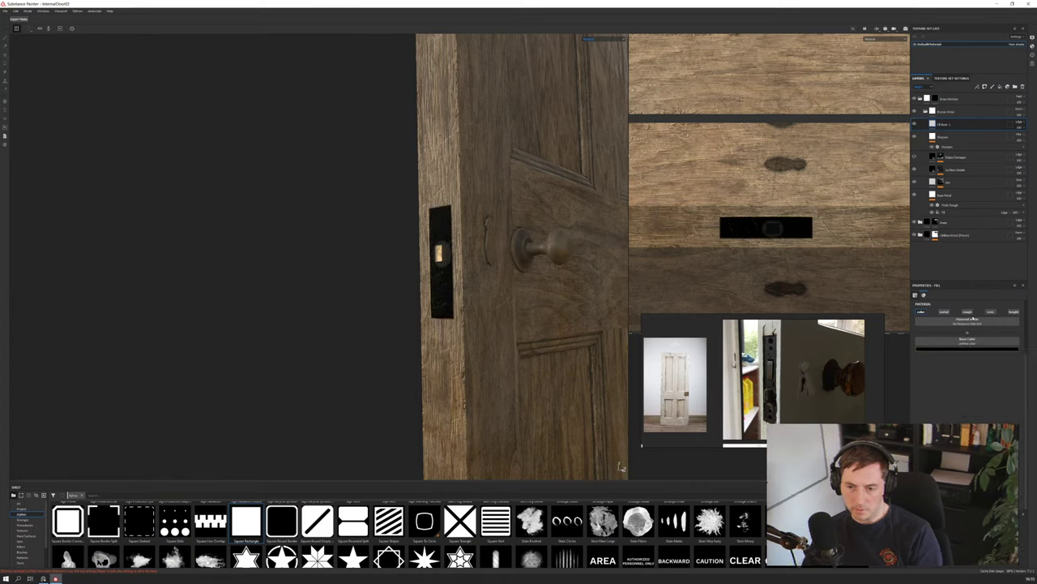
left_click(1014, 312)
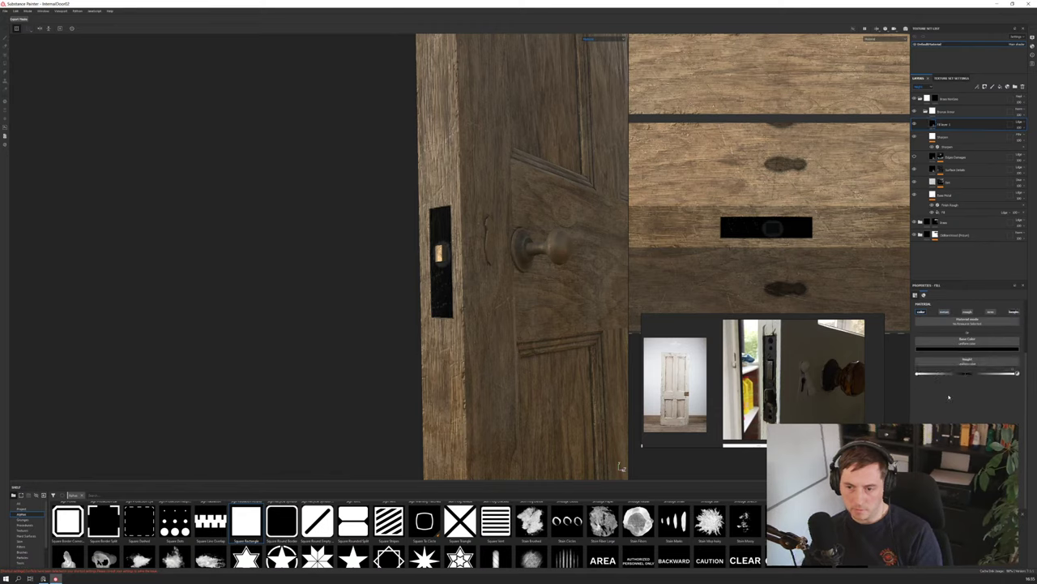
Set the black fill layer's height blending mode to Replace and add a black mask to the layer
left_click(1019, 122)
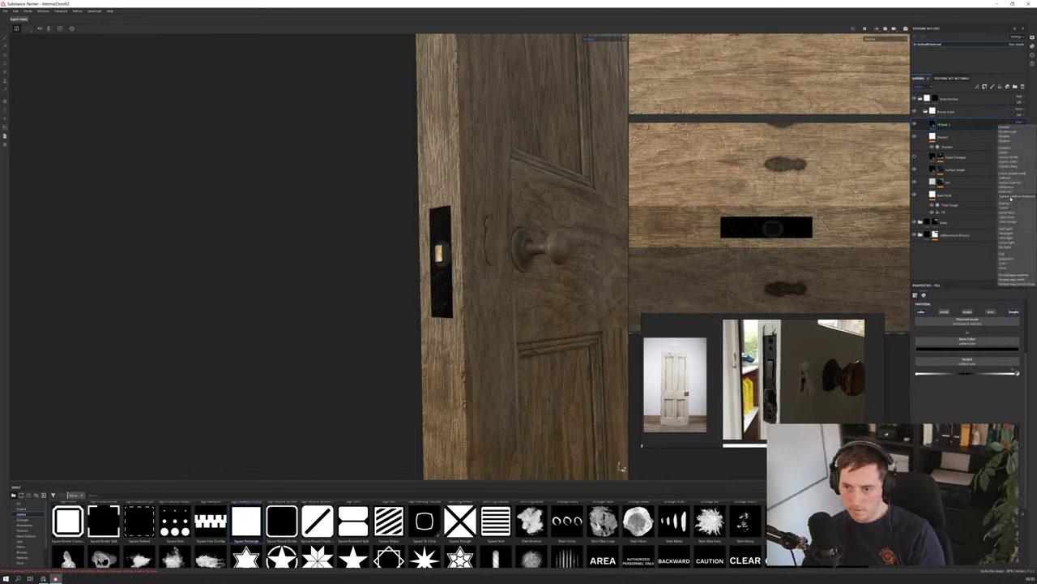
left_click(1007, 142)
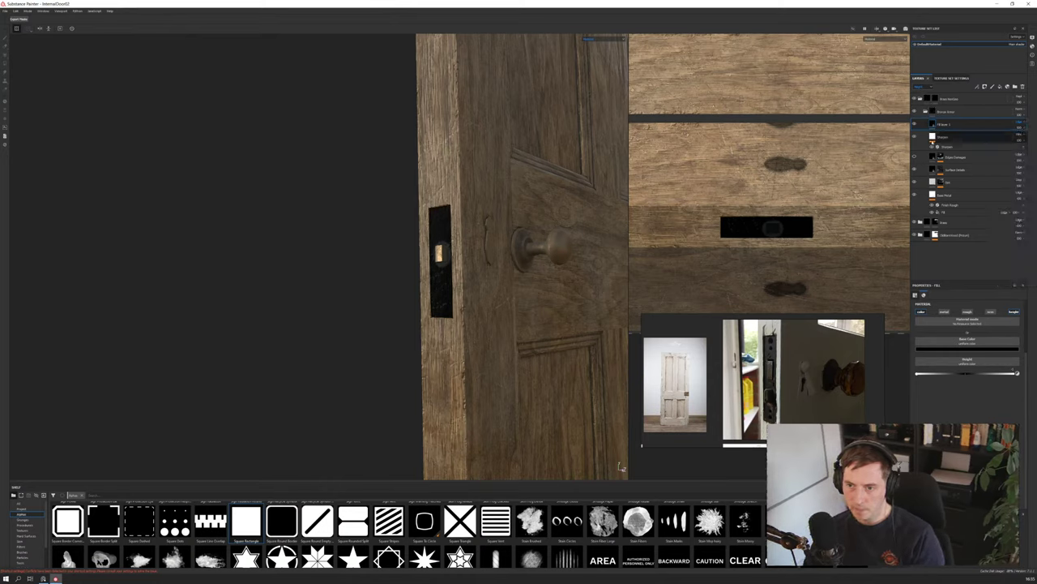
right_click(963, 126)
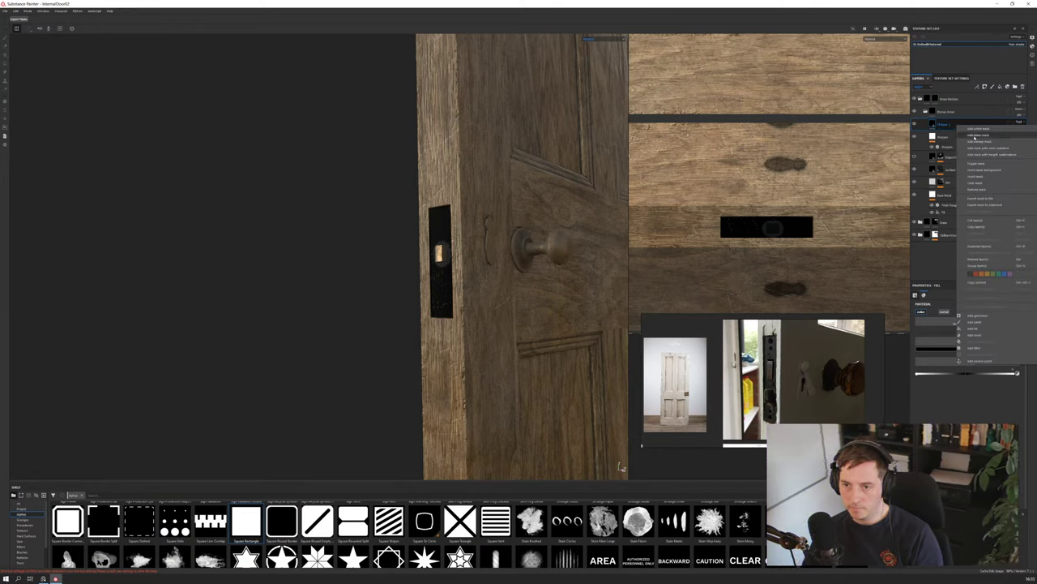
left_click(975, 135)
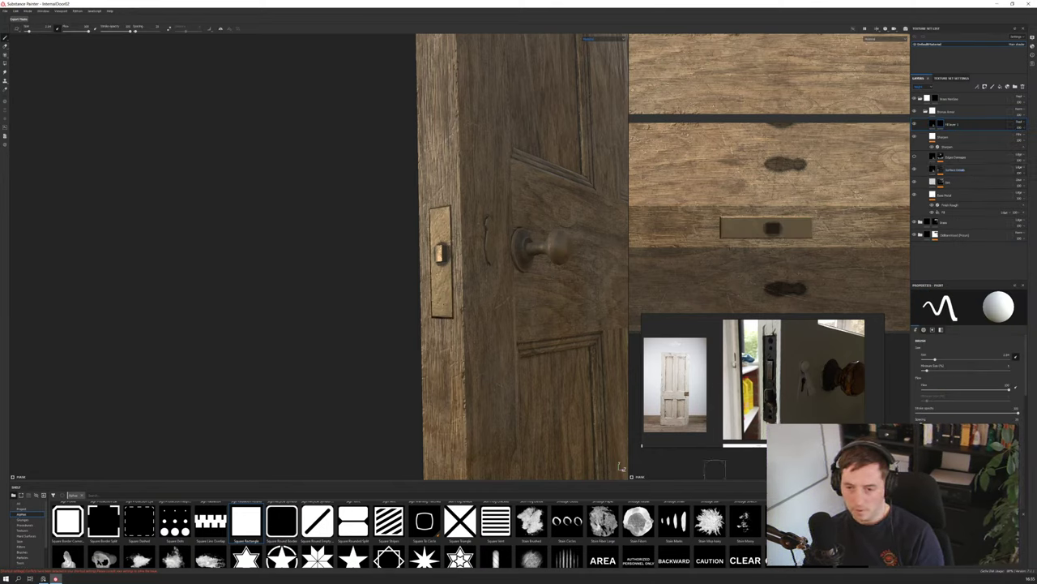
Filter the alphas for "shape", load the round Shape alpha into the brush and reduce the brush size
scroll(69, 503, "up", 10)
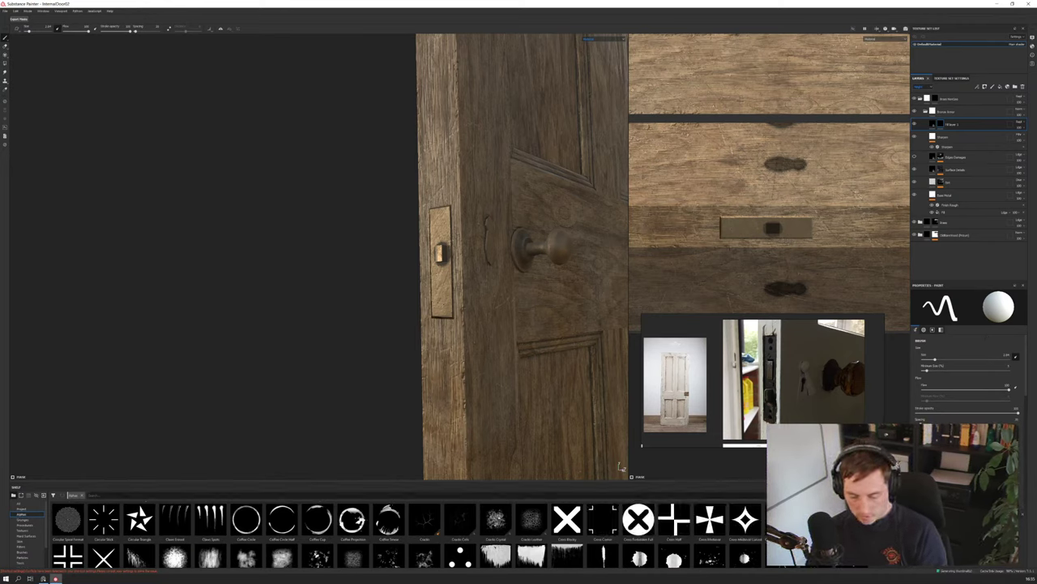
type("shape")
scroll(487, 543, "up", 1)
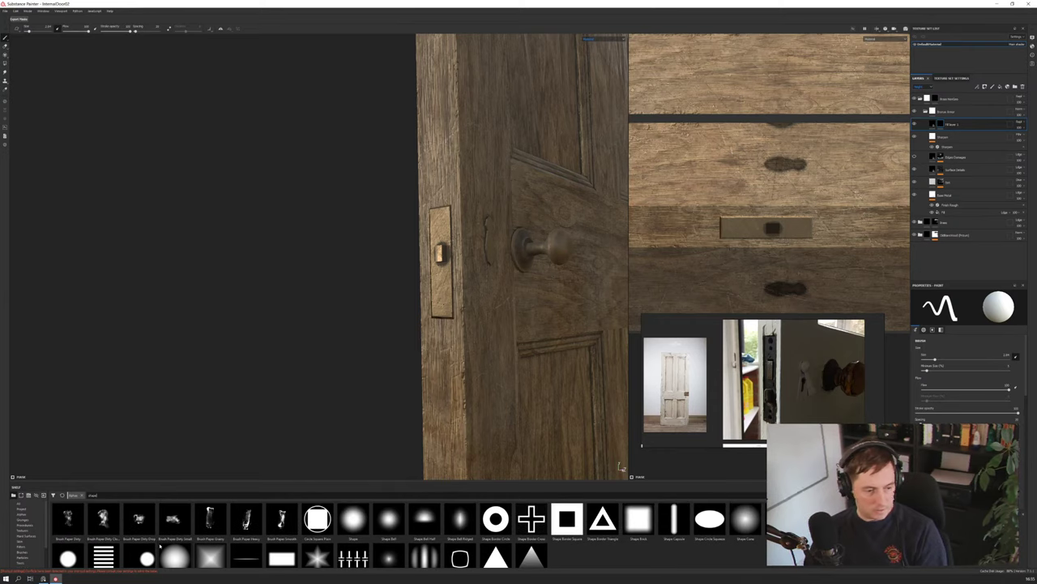
scroll(496, 529, "down", 1)
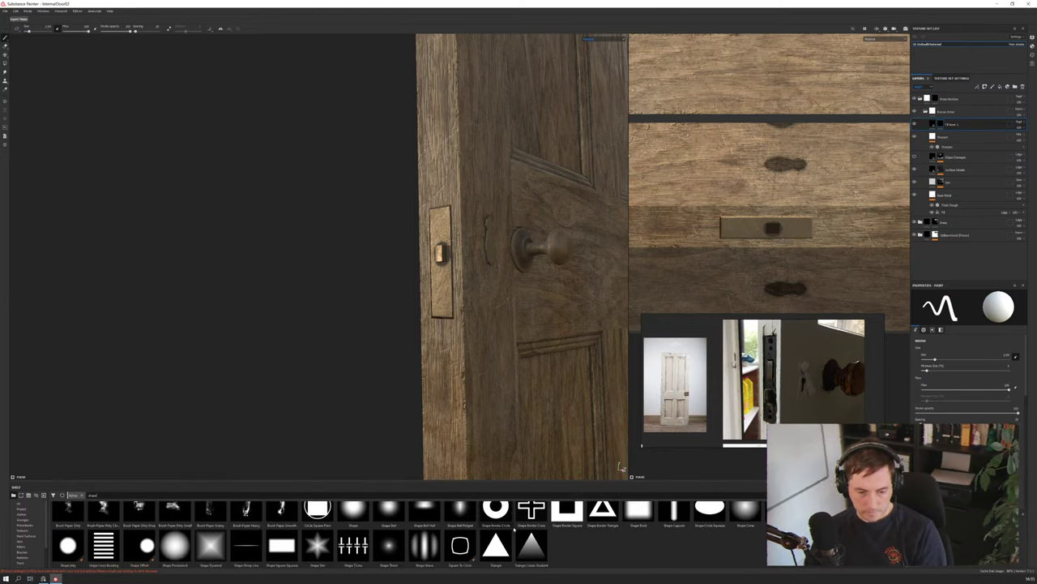
scroll(484, 556, "up", 1)
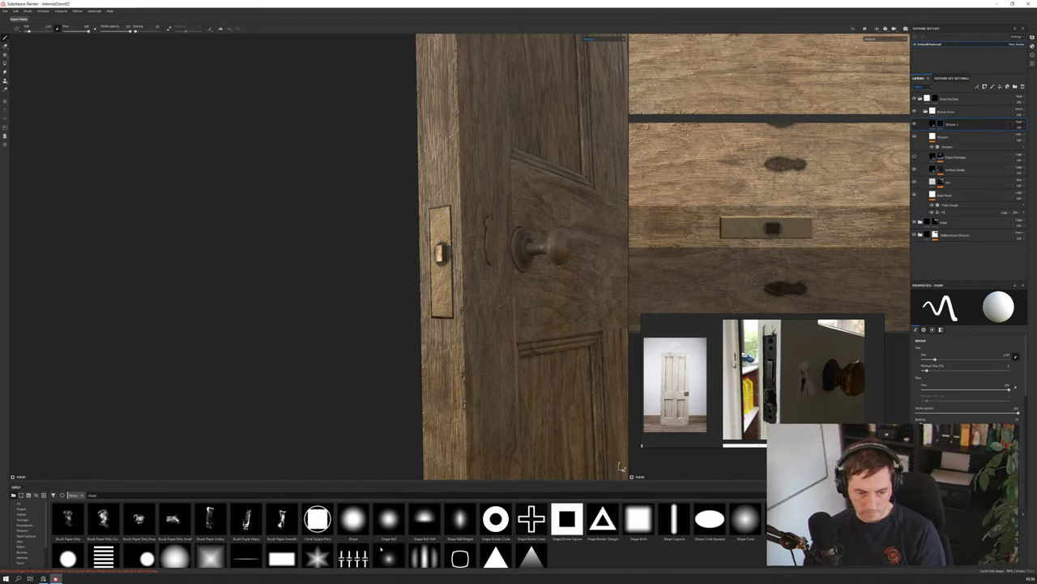
left_click(358, 521)
scroll(950, 406, "down", 4)
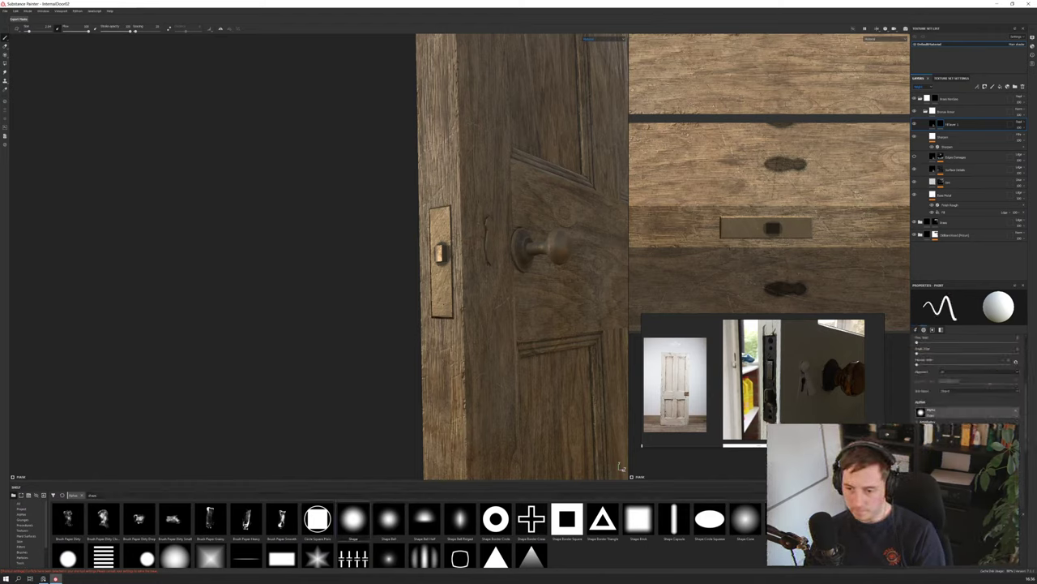
scroll(952, 383, "down", 5)
scroll(972, 363, "up", 5)
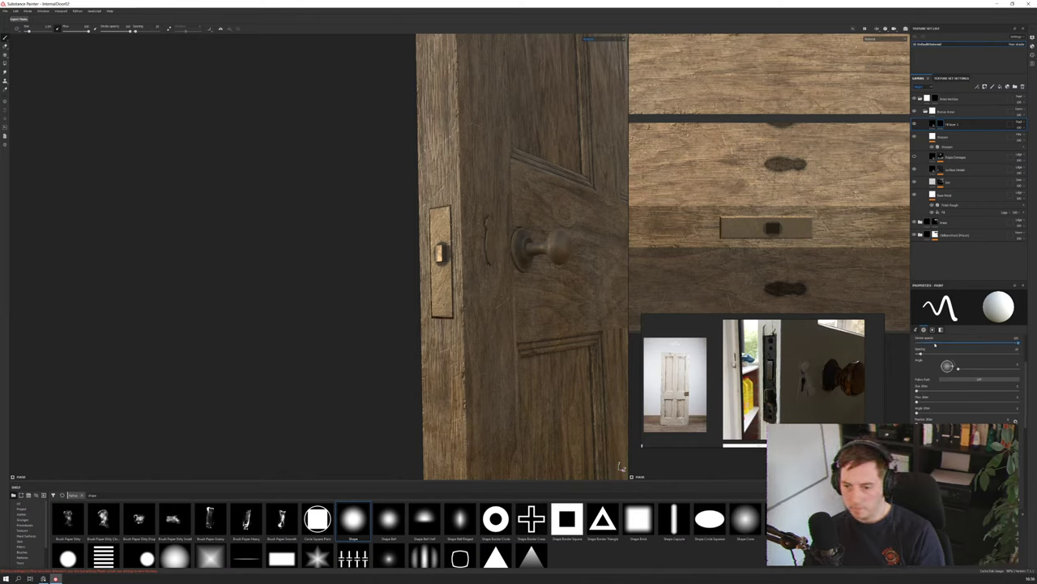
scroll(933, 345, "up", 2)
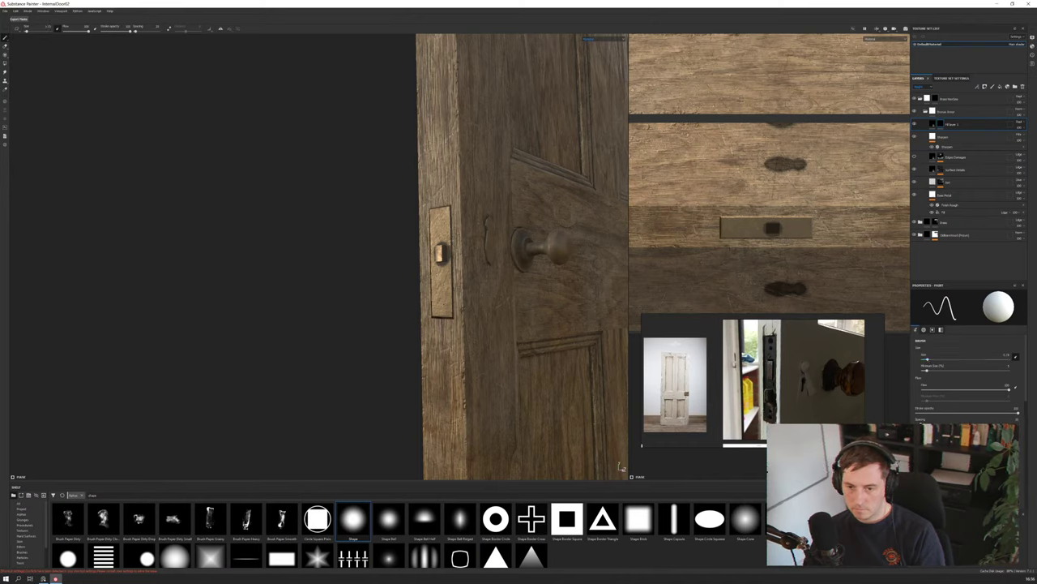
Try stamping a round hole near the plate's lower end directly on the 3D model
left_click(443, 304)
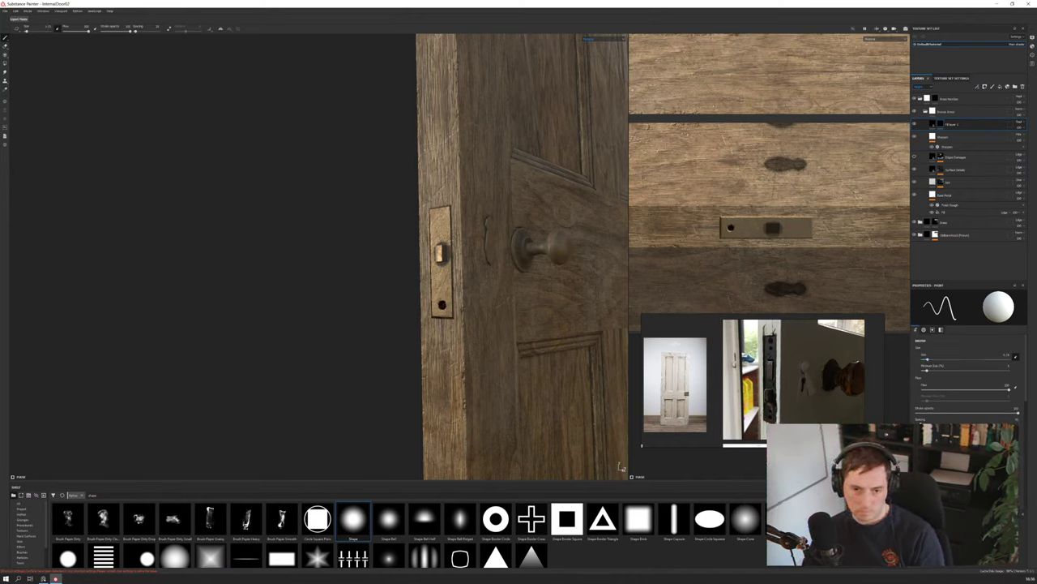
mouse_move(450, 305)
left_mouse_down("alt")
mouse_move(526, 304)
mouse_move(614, 333)
mouse_move(450, 307)
left_mouse_up("alt")
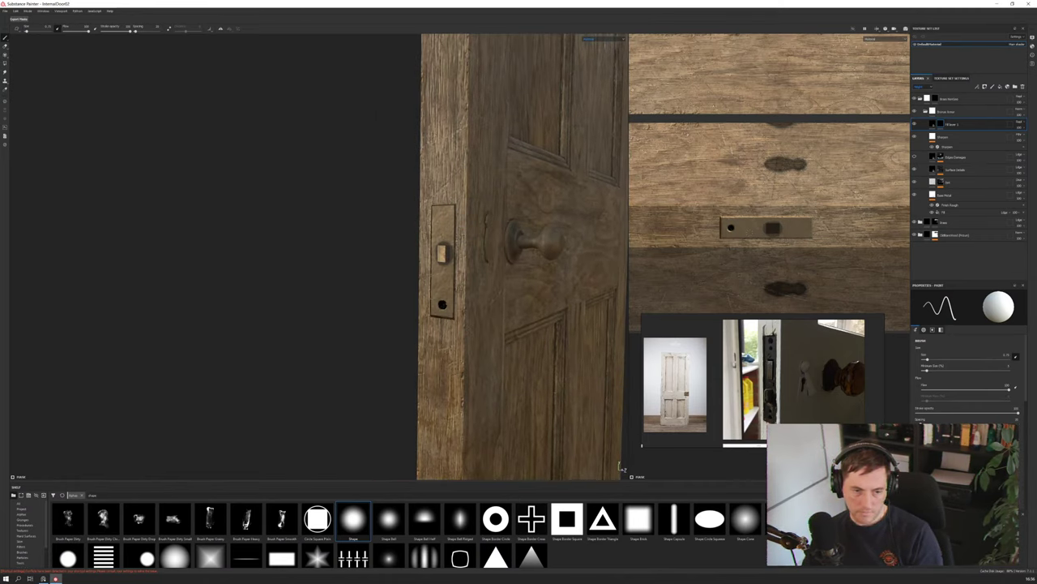
key("ctrl+z")
Stamp a large and a small hole above the latch and a small hole near the plate's lower end
scroll(712, 235, "up", 5)
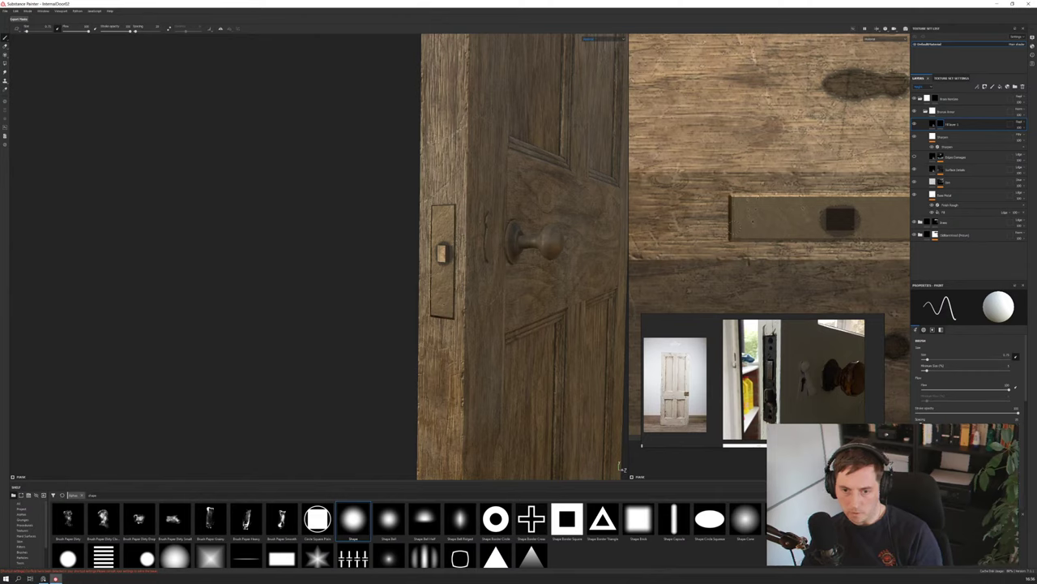
middle_click_drag(819, 220, 728, 223, "alt")
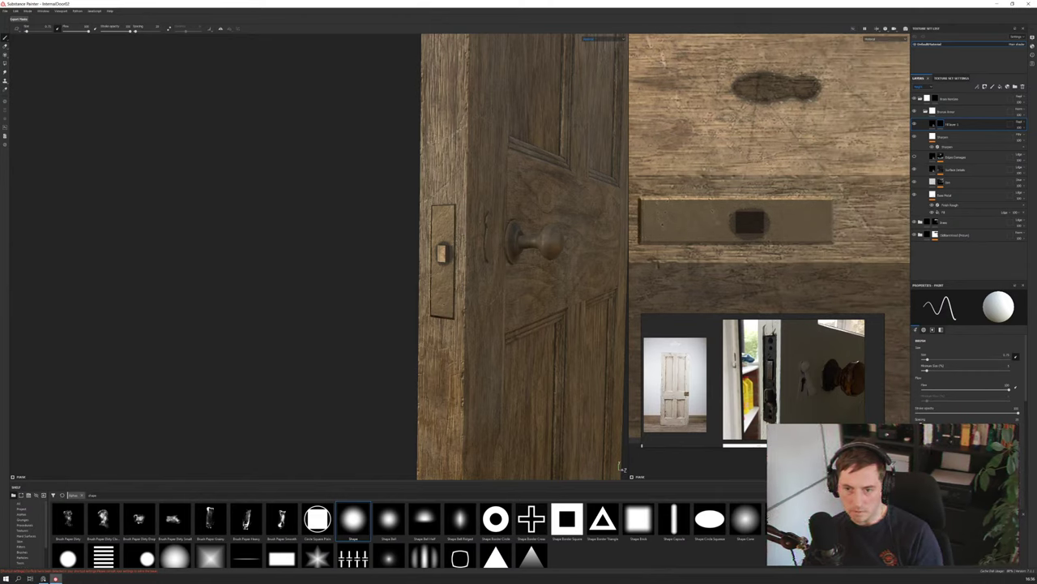
left_click(816, 220)
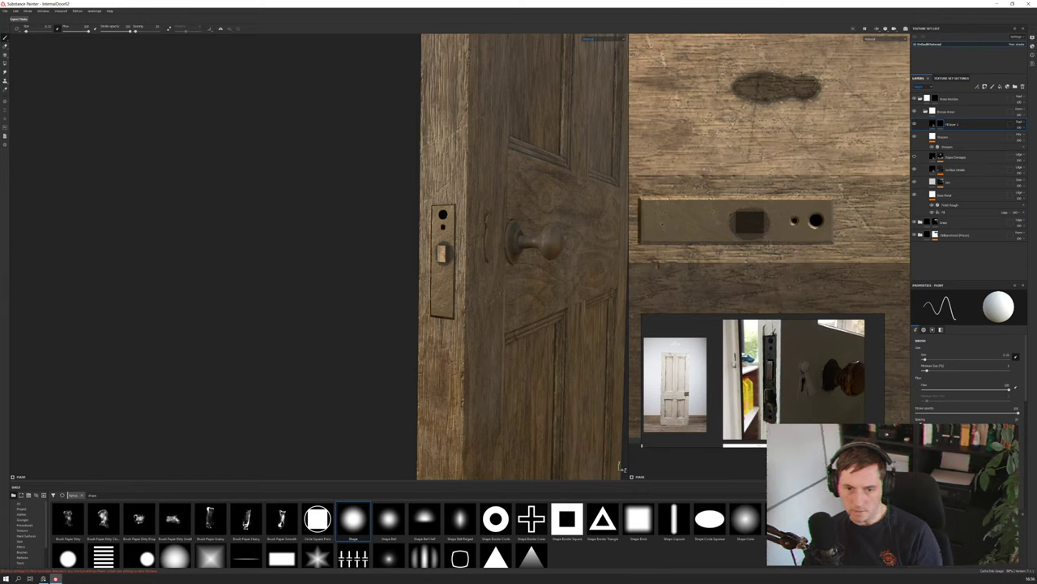
left_click(654, 221)
left_click_drag(453, 243, 584, 292, "alt")
scroll(487, 259, "down", 5)
left_click_drag(453, 259, 339, 253, "alt")
left_click_drag(621, 467, 622, 467, "alt")
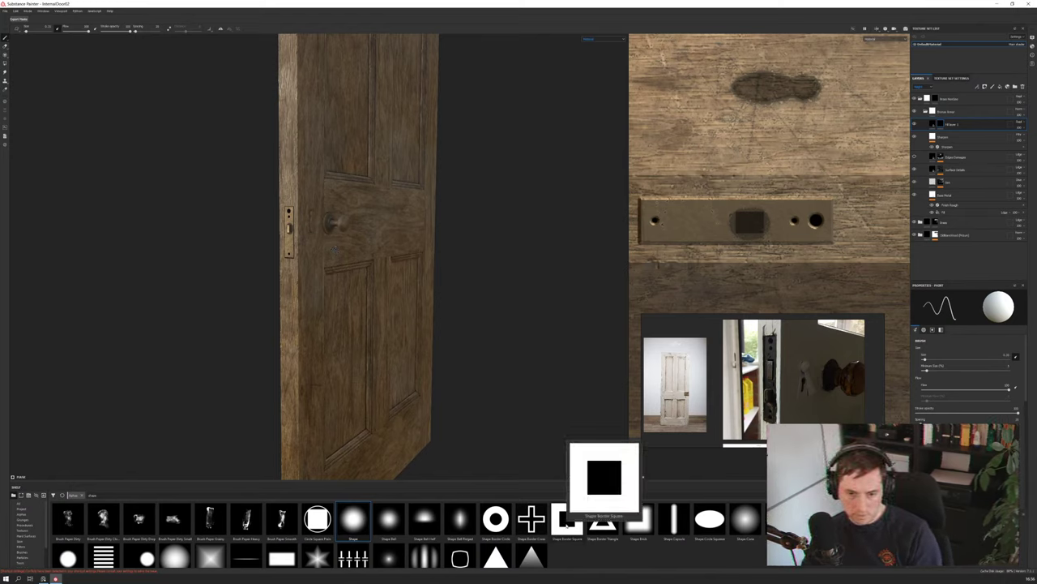
Load the Shape Border Square alpha, narrow its border, and size the brush to fit within the plate's width
left_click(567, 520)
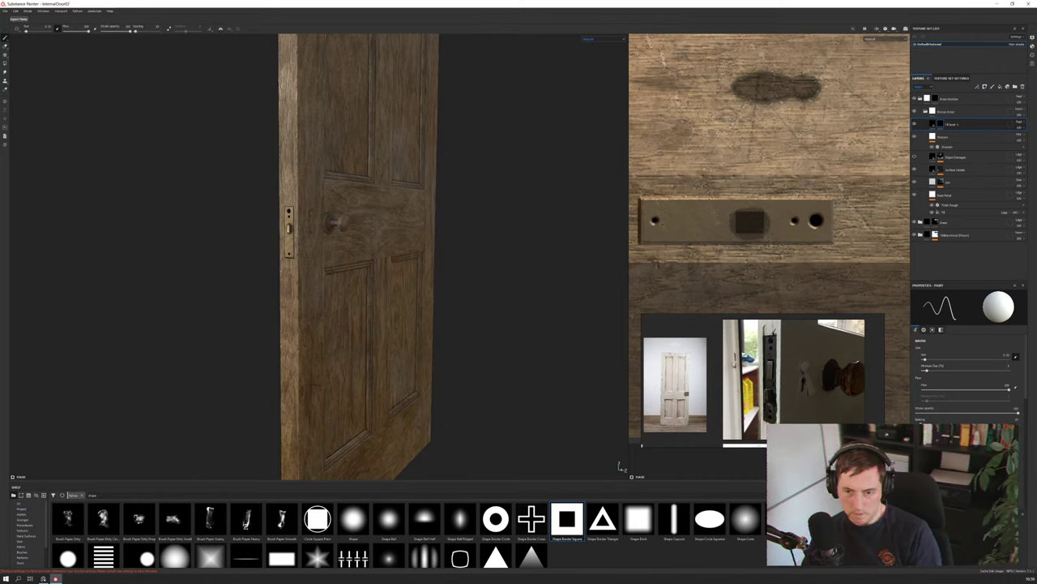
left_click(934, 360)
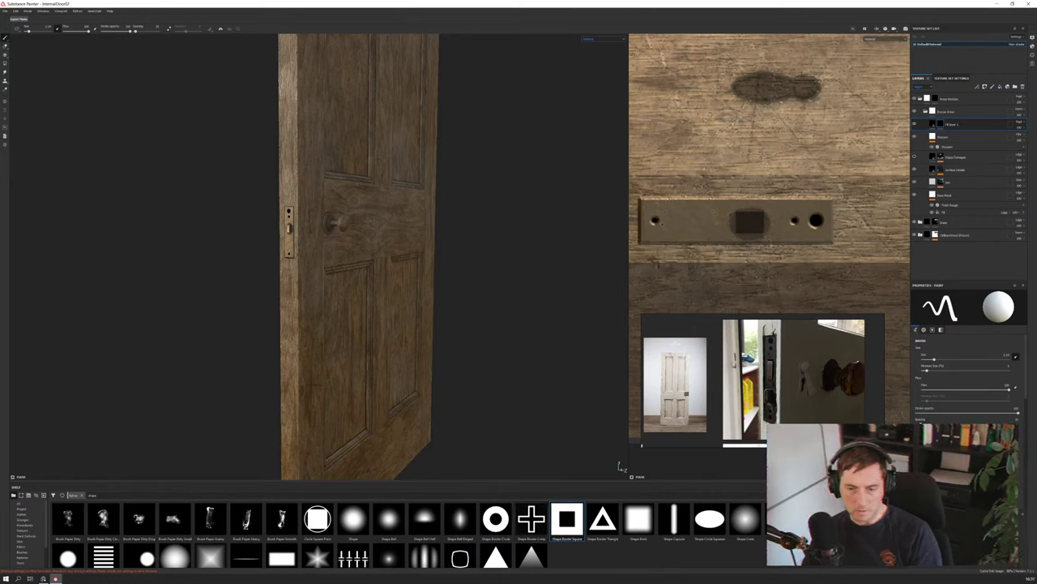
scroll(932, 389, "down", 2)
scroll(945, 389, "down", 4)
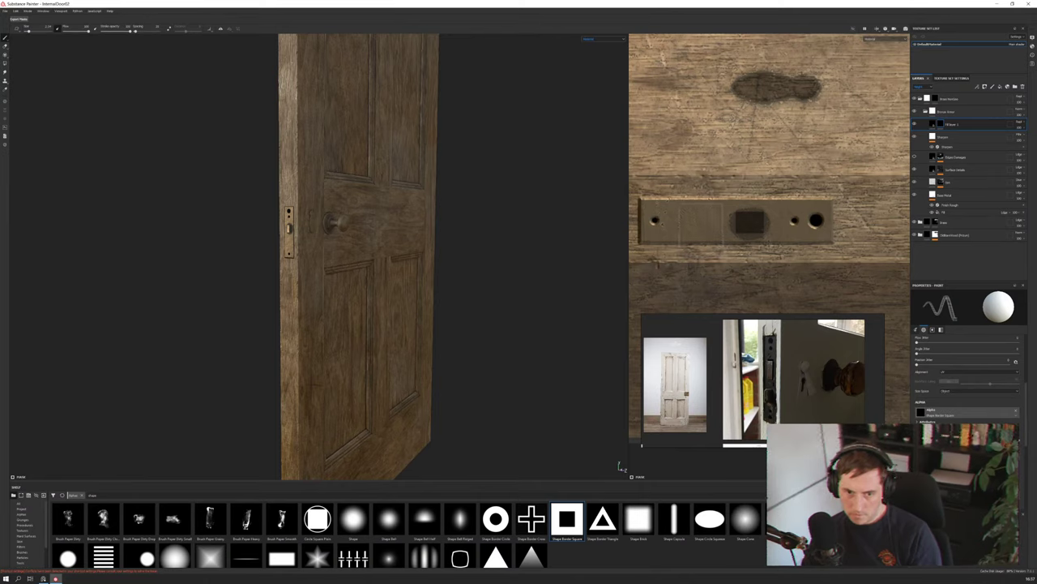
scroll(940, 400, "up", 6)
left_click_drag(934, 357, 932, 360)
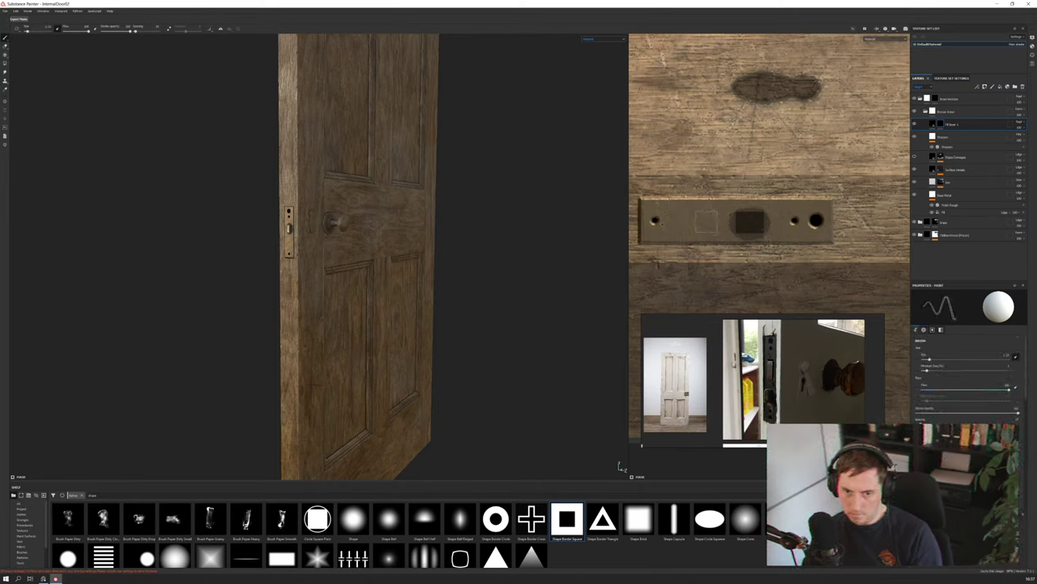
Try a square outline stamp on the plate between the latch and the lower screw hole
left_click(706, 220)
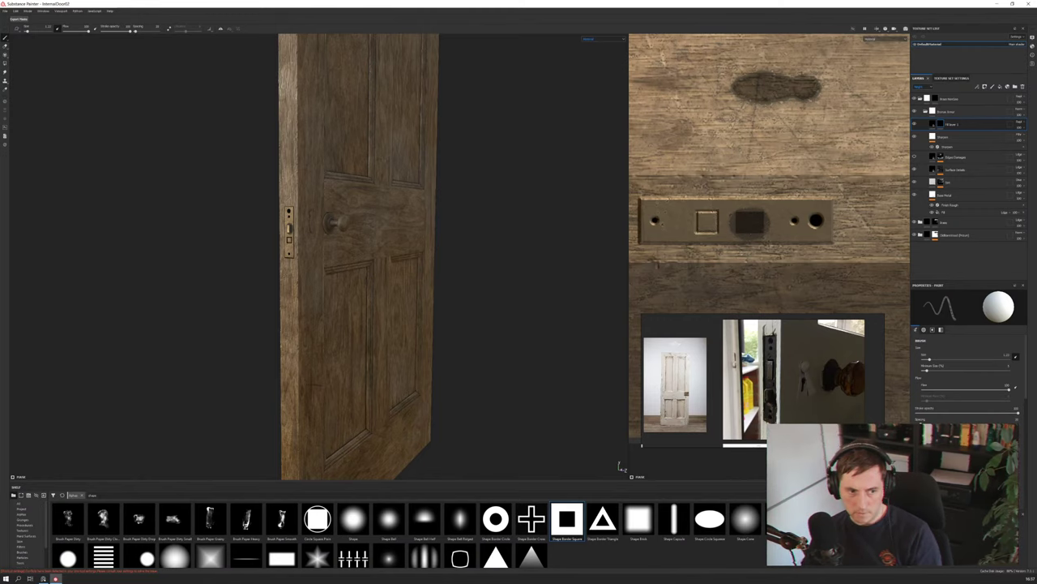
mouse_move(389, 259)
left_mouse_down("alt")
mouse_move(437, 256)
mouse_move(405, 255)
left_mouse_up("alt")
right_click_drag(406, 255, 454, 255, "alt")
left_click_drag(406, 267, 486, 235, "alt")
right_click_drag(487, 235, 392, 274, "alt")
left_click_drag(392, 274, 257, 259, "alt")
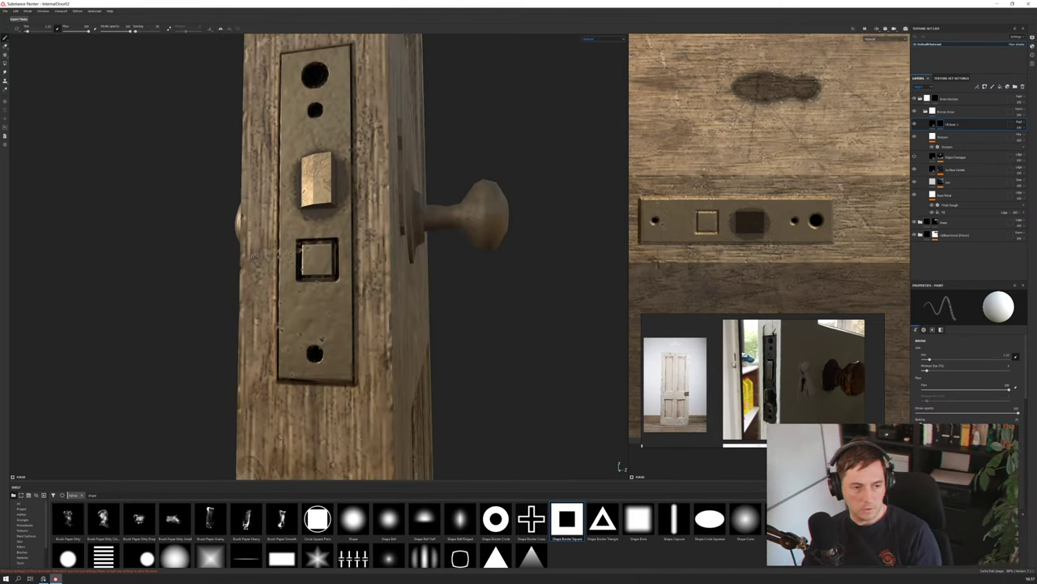
key("ctrl+z")
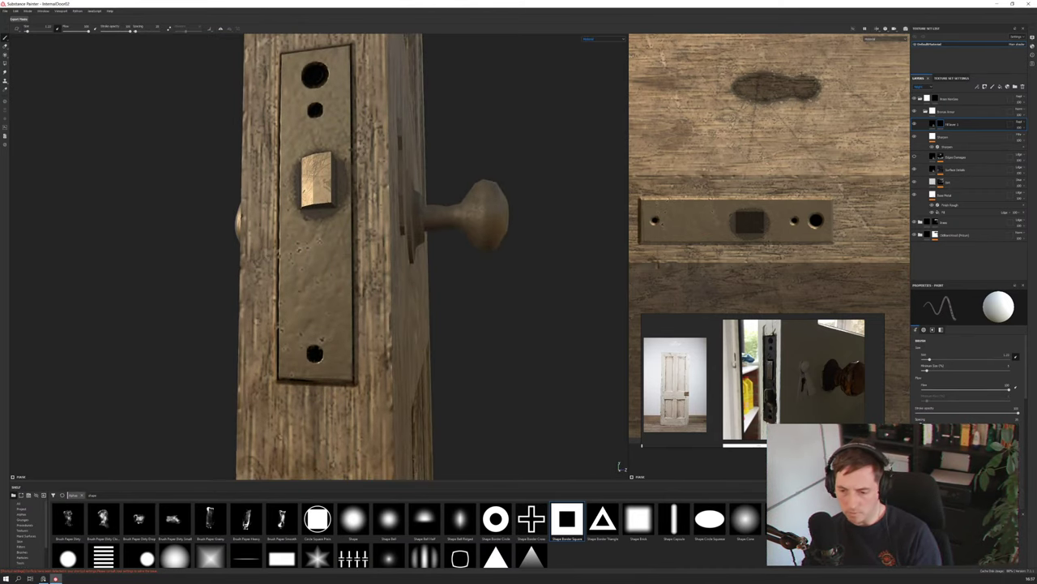
Reduce the square alpha's border width further and test the thinner outline on the plate below the latch
scroll(969, 381, "down", 6)
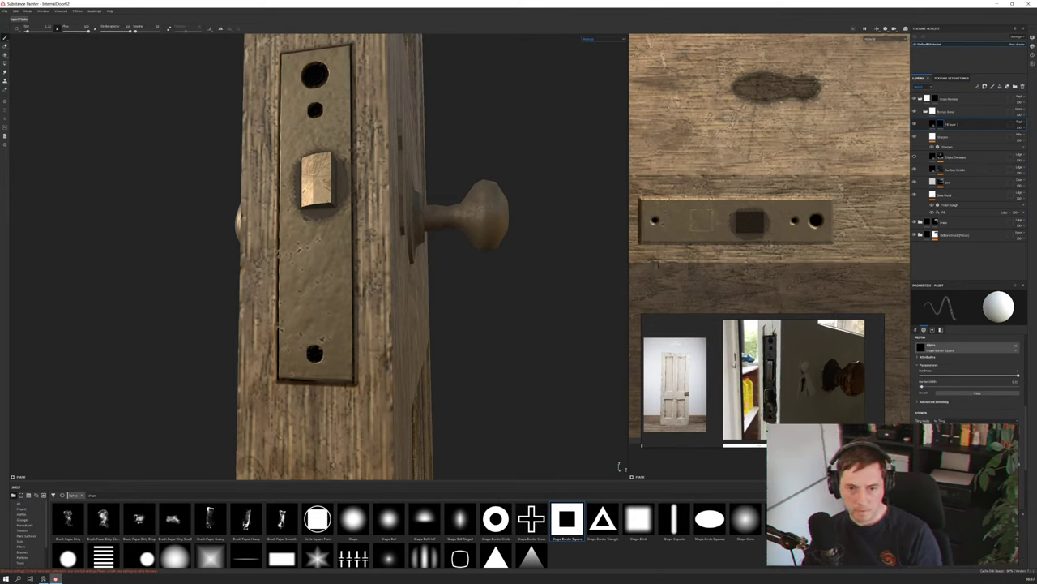
left_click(698, 221)
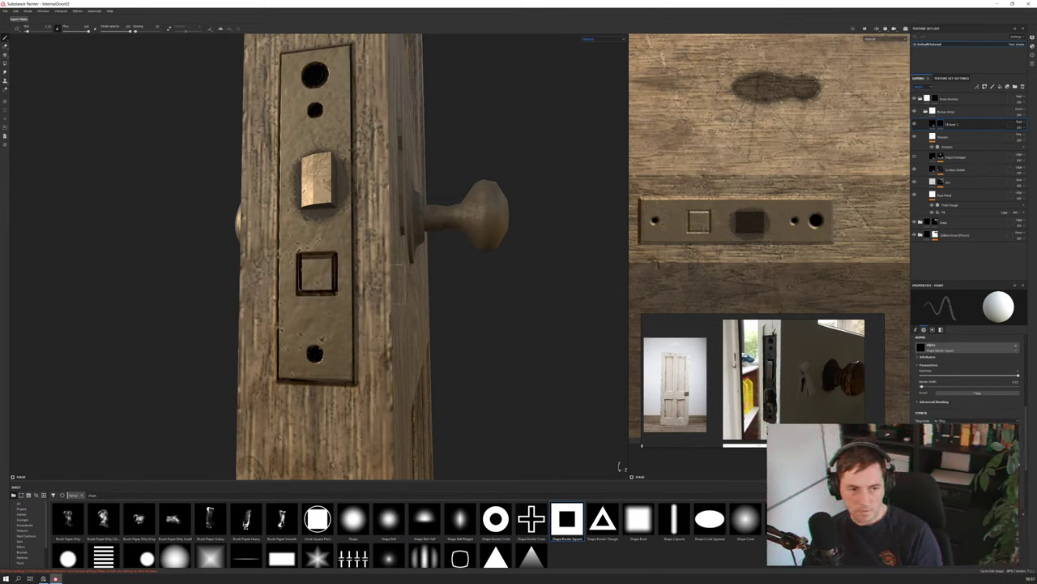
right_click_drag(392, 292, 394, 243, "alt")
left_click_drag(393, 243, 330, 261, "alt")
key("ctrl+z")
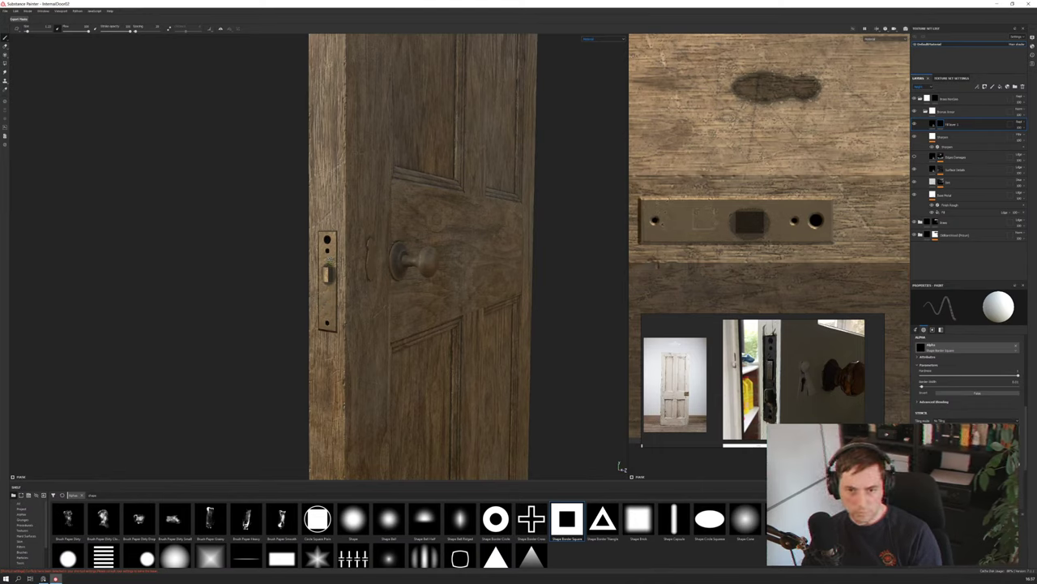
Stamp the thin square outline centred across the plate below the latch, undoing misplaced stamps until it is aligned
left_click(701, 220)
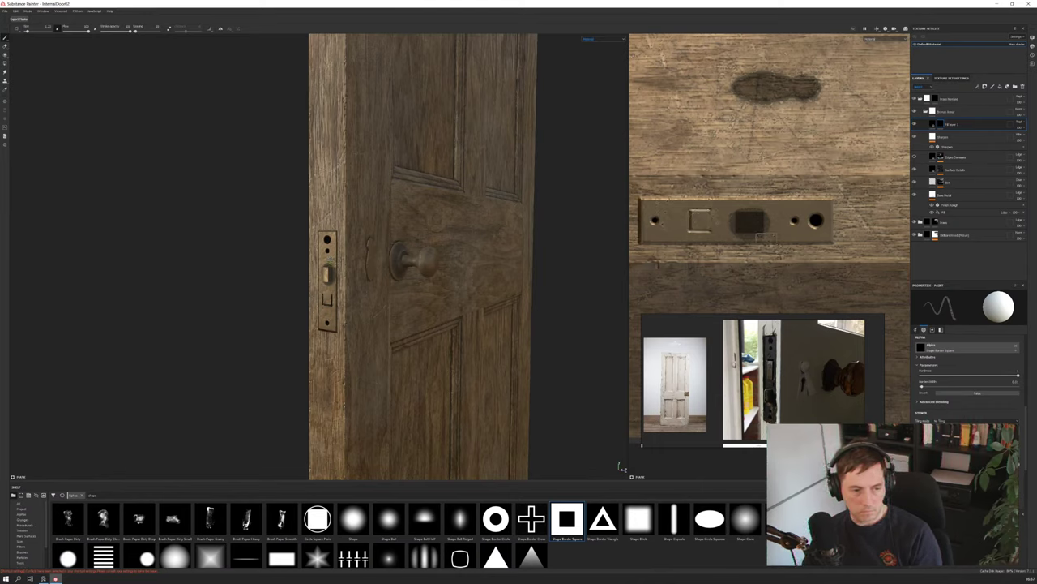
key("ctrl+z")
left_click(701, 219)
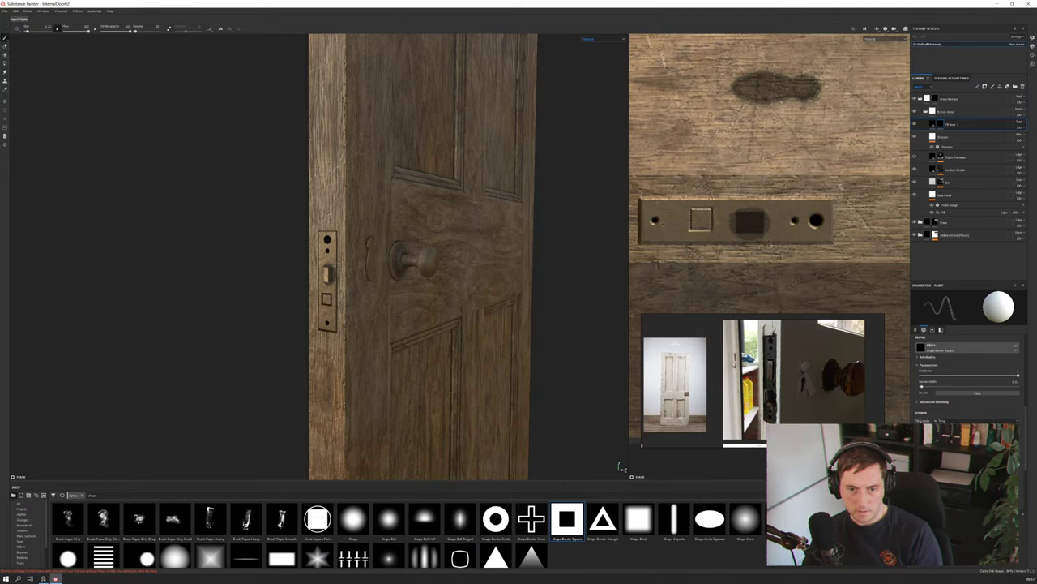
left_click_drag(421, 284, 502, 280, "alt")
key("ctrl+z")
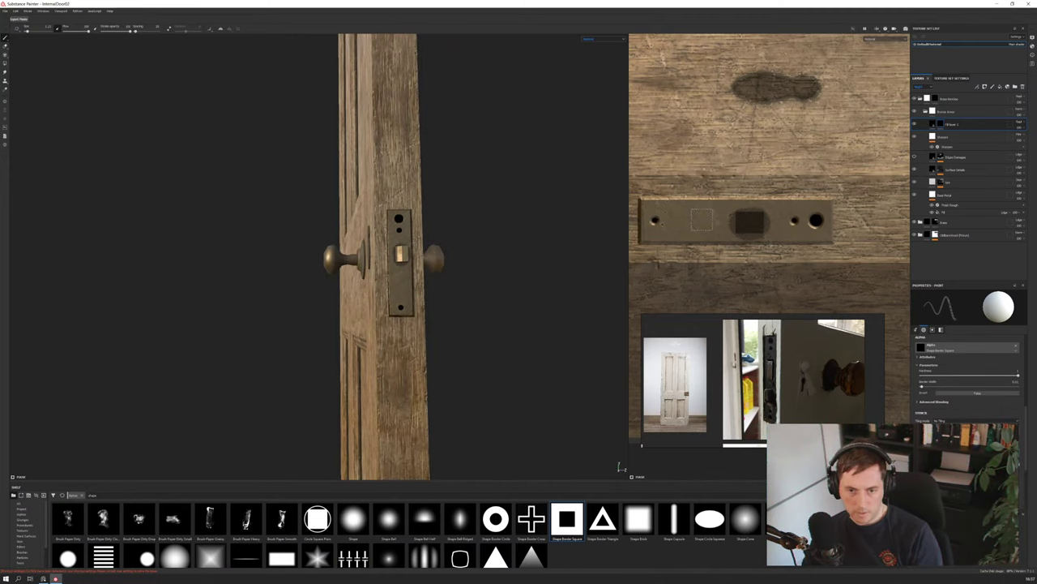
left_click(702, 220)
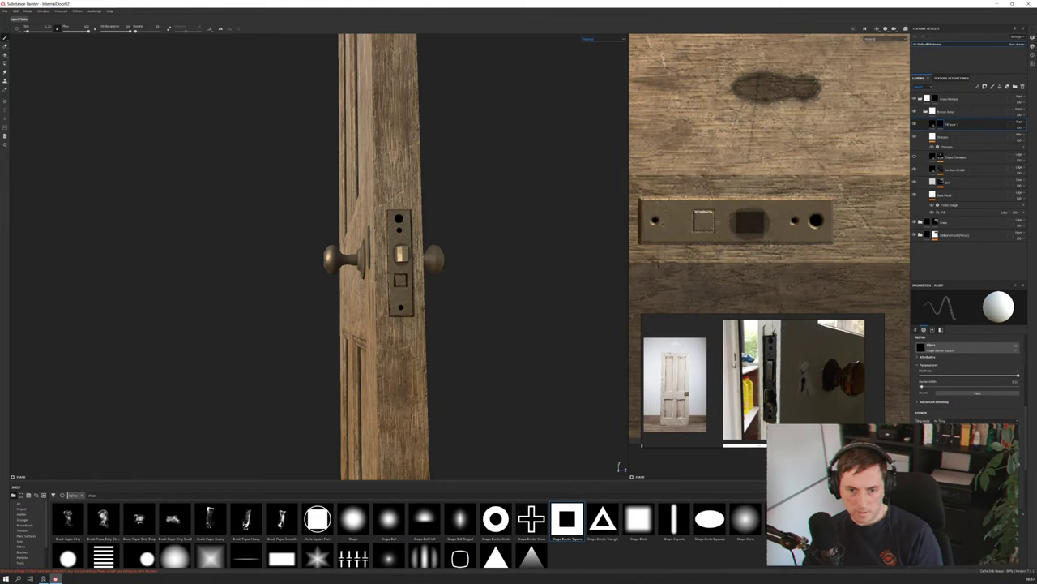
Examine the lock plate's holes and square outline on the door edge from several angles and distances
mouse_move(324, 304)
left_mouse_down("alt")
mouse_move(345, 302)
mouse_move(263, 326)
left_mouse_up("alt")
left_click_drag(413, 316, 384, 236, "alt")
scroll(419, 222, "down", 2)
scroll(419, 222, "up", 6)
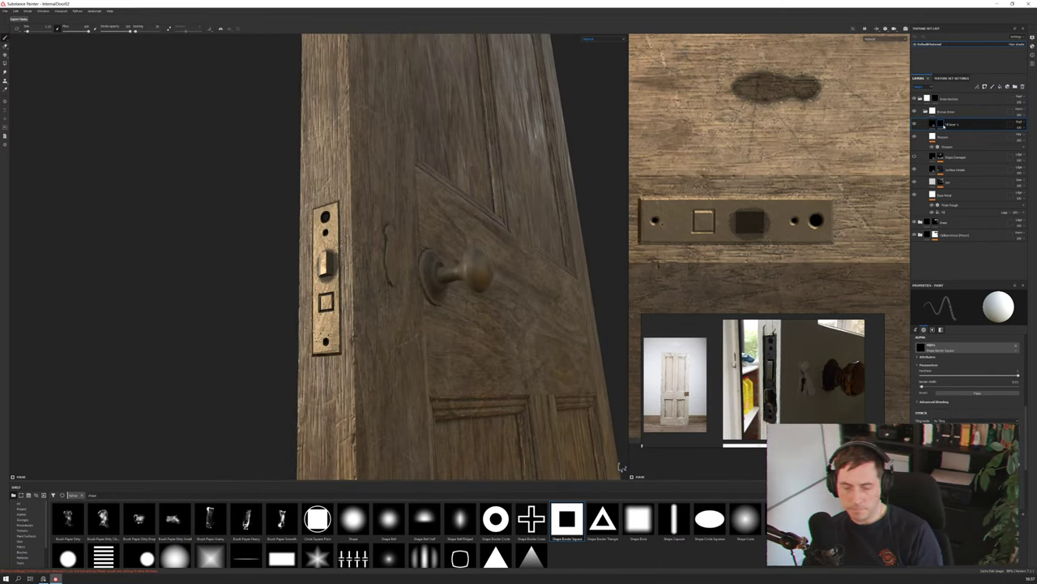
mouse_move(943, 126)
scroll(454, 272, "down", 3)
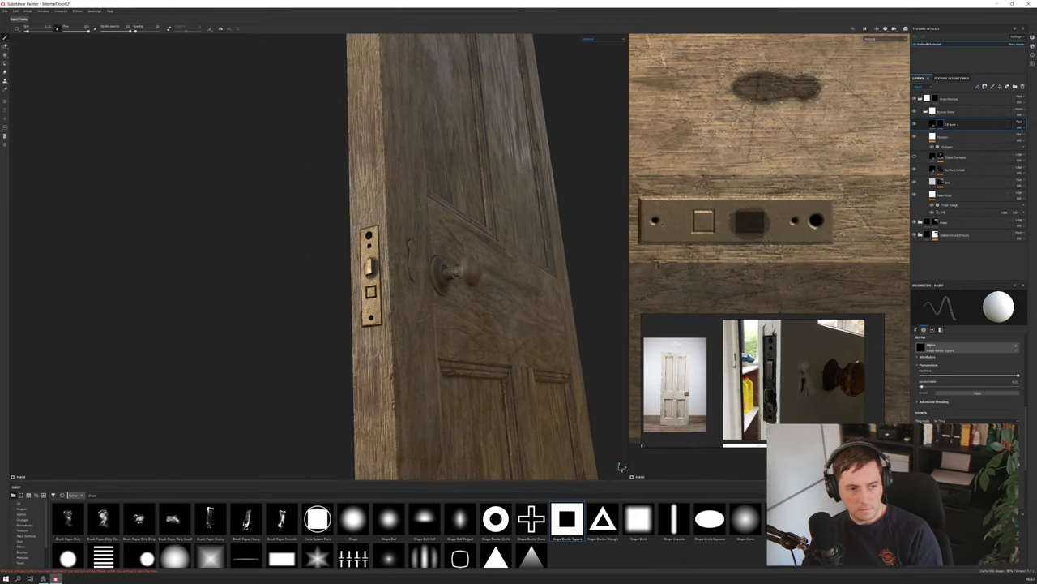
left_click_drag(518, 308, 484, 339, "alt")
scroll(466, 312, "up", 5)
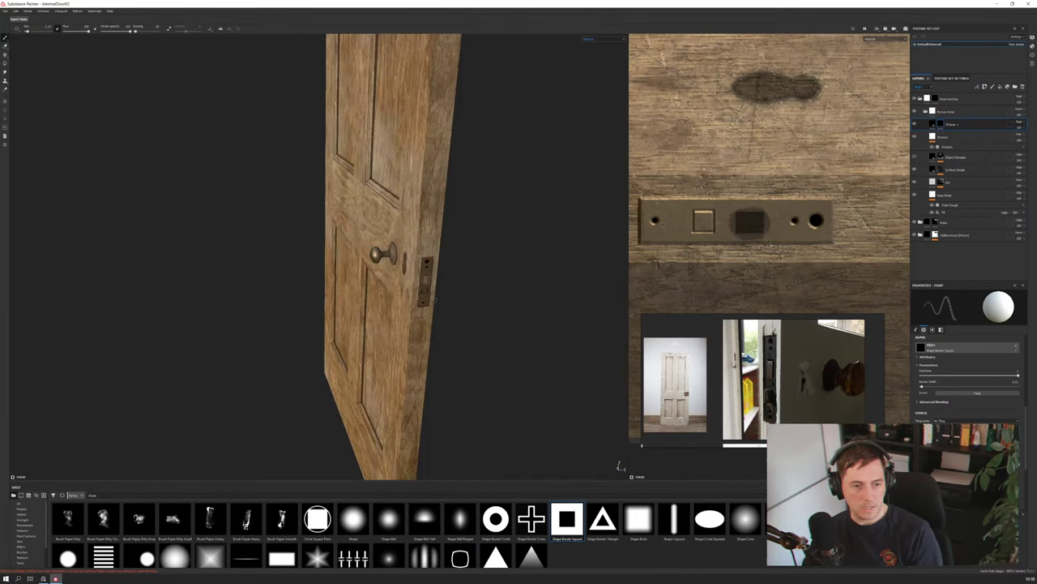
left_click_drag(451, 280, 352, 227, "alt")
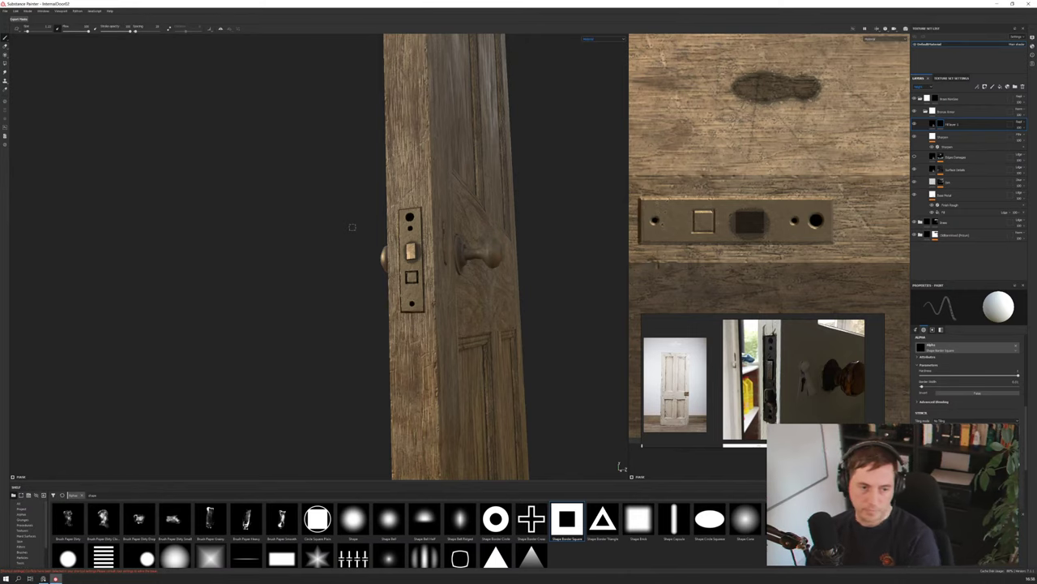
Examine the whole textured door and its edge from near and far, and save the project
scroll(464, 251, "down", 2)
scroll(463, 251, "up", 6)
mouse_move(360, 246)
left_mouse_down("alt")
mouse_move(486, 234)
mouse_move(358, 248)
mouse_move(371, 251)
left_mouse_up("alt")
scroll(361, 245, "down", 6)
scroll(370, 252, "down", 4)
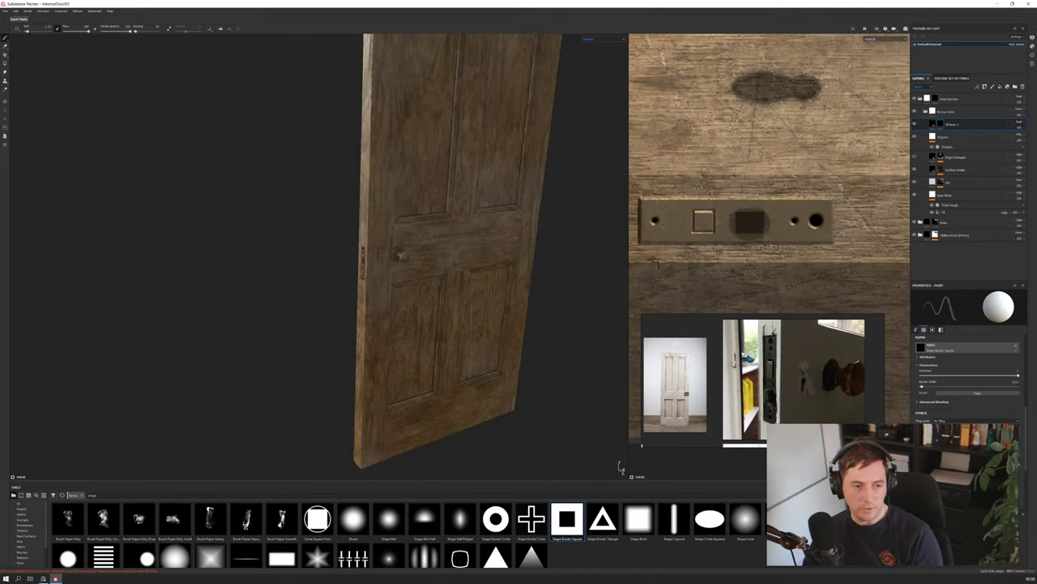
middle_click_drag(380, 257, 372, 322, "alt")
scroll(372, 321, "down", 4)
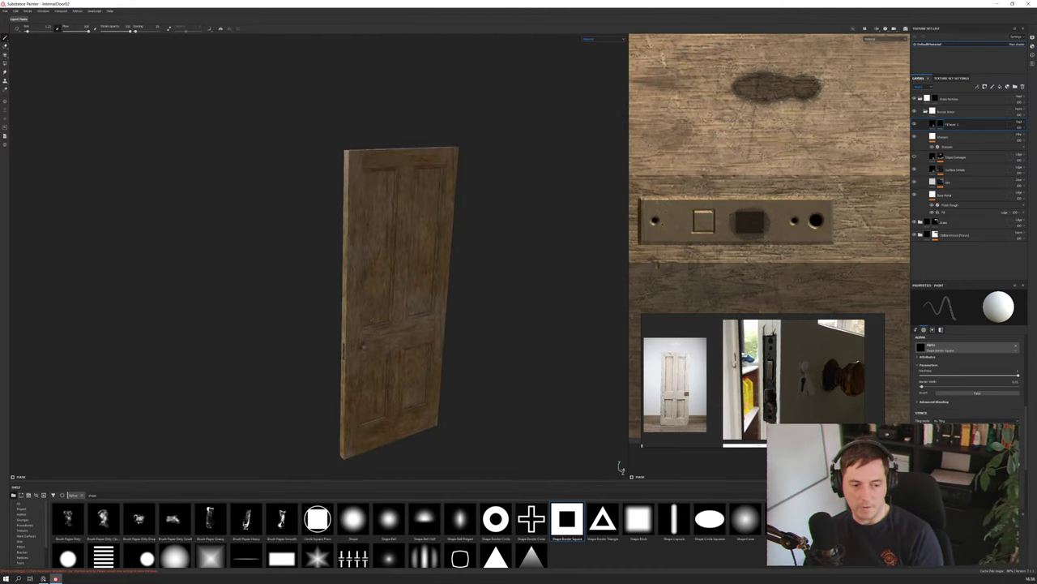
scroll(372, 322, "up", 5)
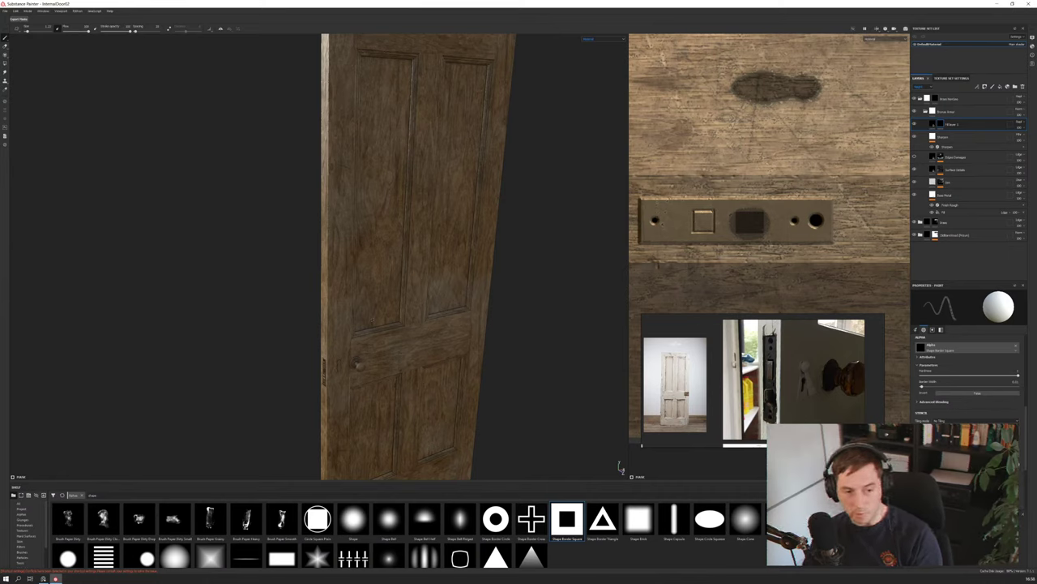
scroll(620, 468, "down", 2)
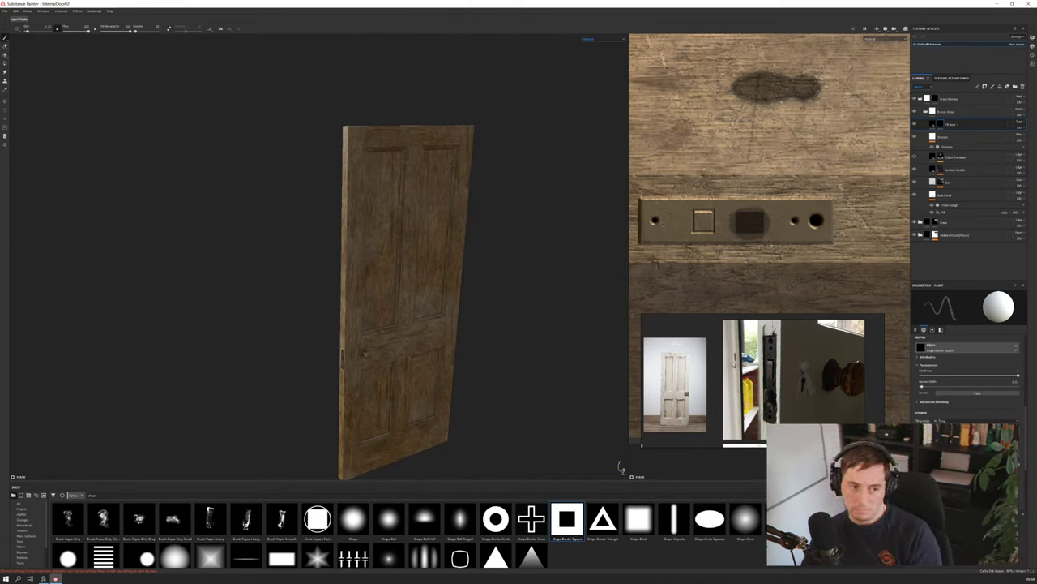
left_click_drag(421, 240, 494, 223, "alt")
scroll(462, 233, "down", 3)
scroll(462, 233, "up", 6)
scroll(495, 223, "down", 2)
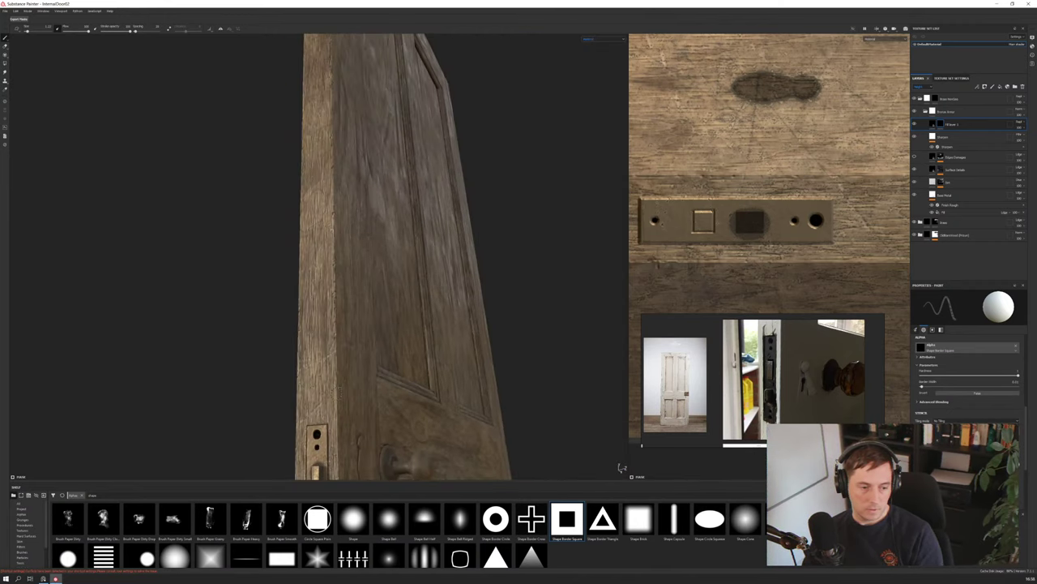
left_click_drag(438, 357, 319, 371, "alt")
key("ctrl+s")
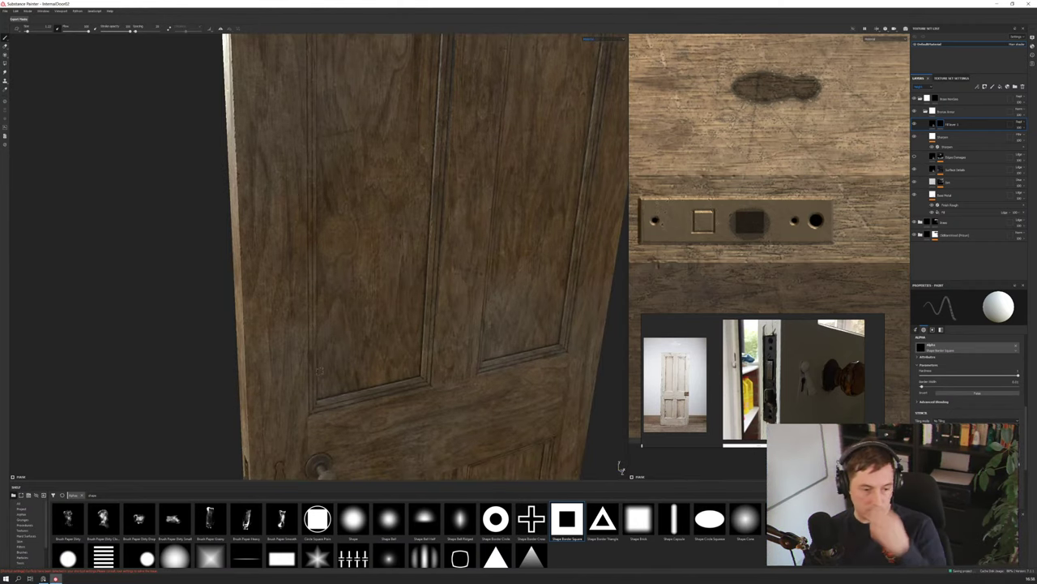
Add a fill layer named Keyhole above the Sharpen layer in the Brass group
middle_click_drag(364, 362, 506, 181, "alt")
scroll(440, 298, "up", 5)
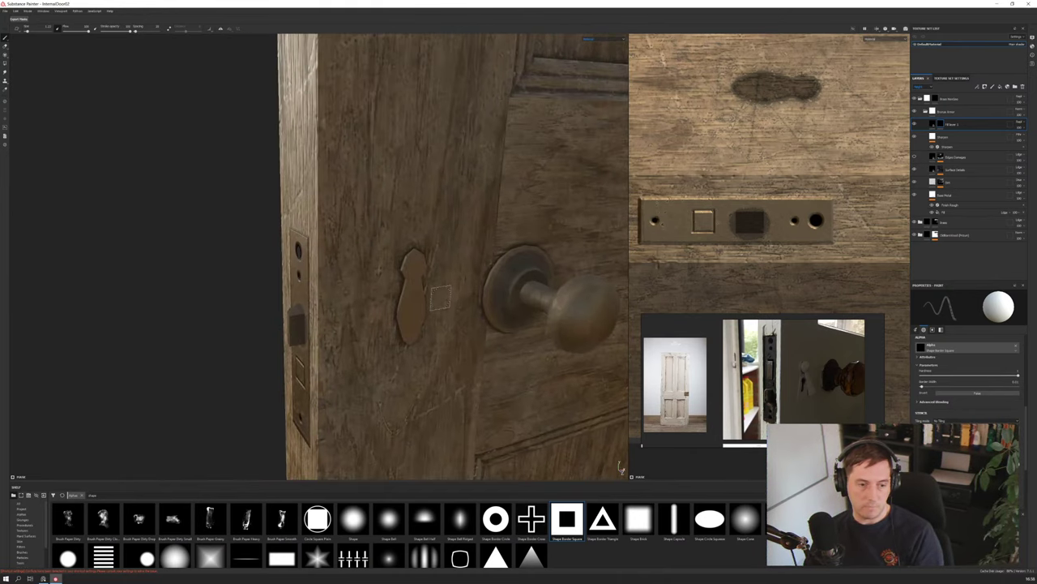
left_click_drag(439, 297, 391, 272, "alt")
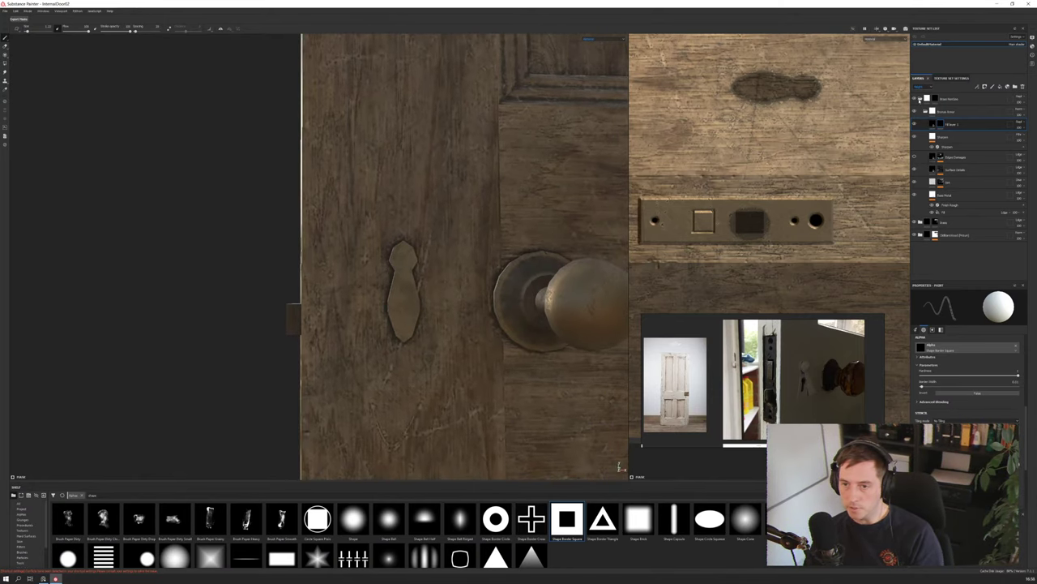
left_click(920, 99)
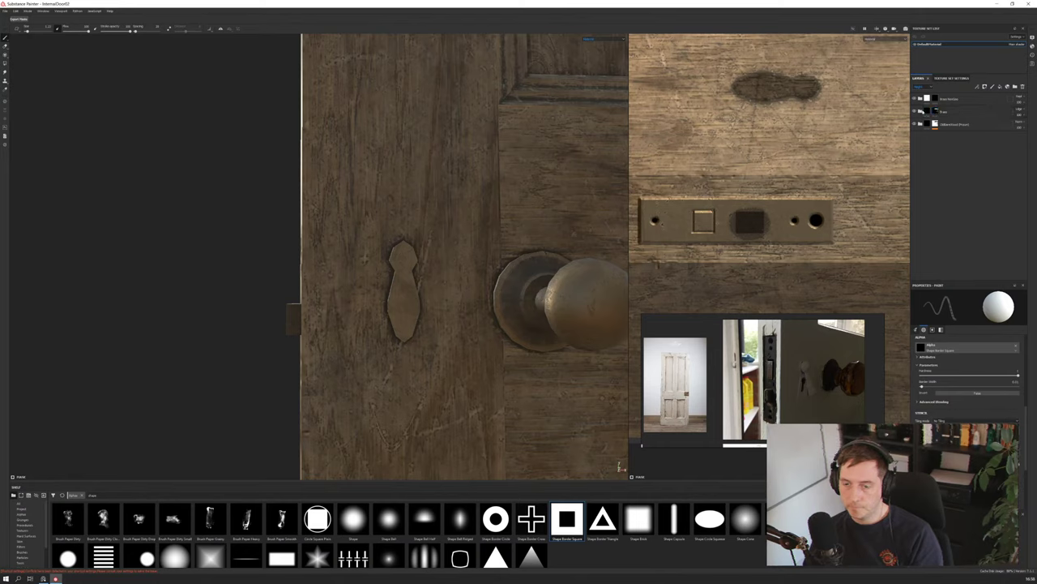
left_click(921, 112)
left_click(956, 139)
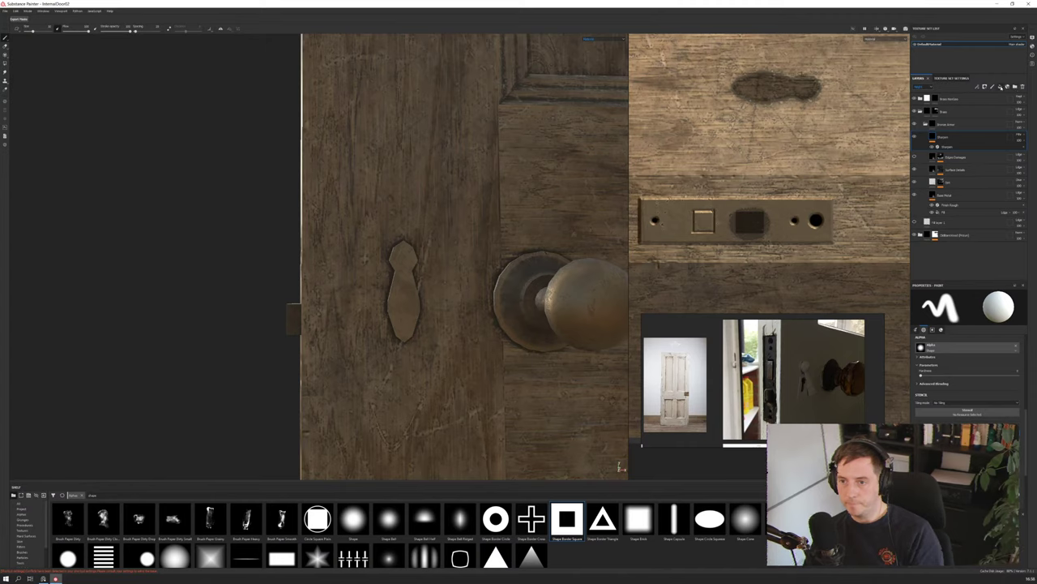
left_click(1000, 87)
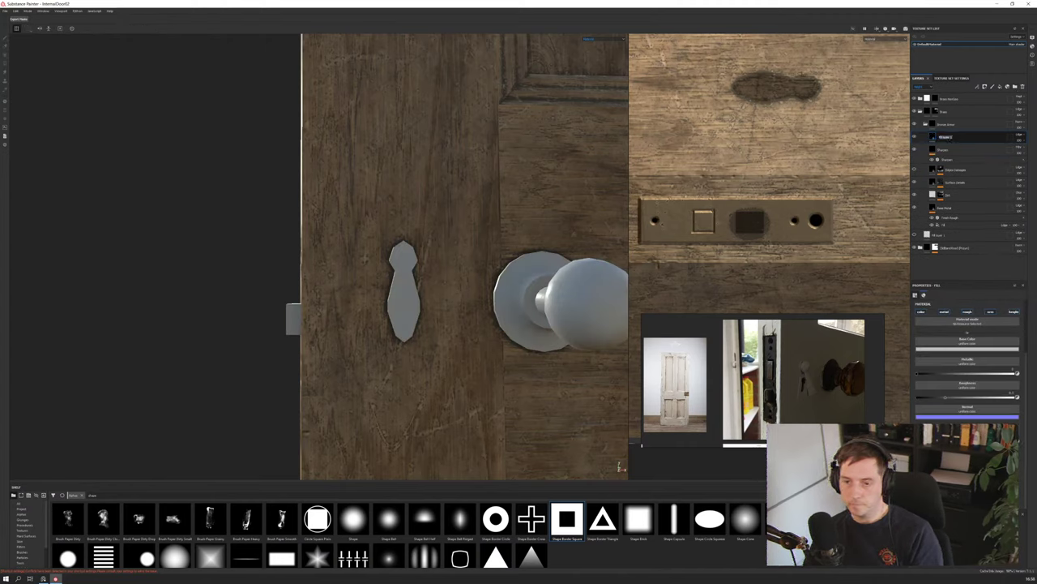
type("Keyhole")
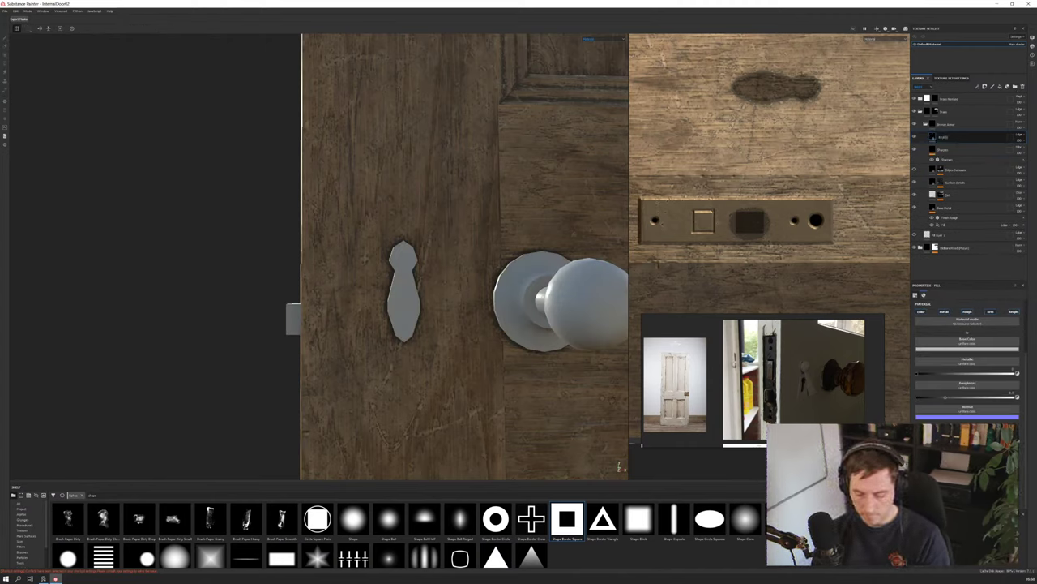
left_click(956, 140)
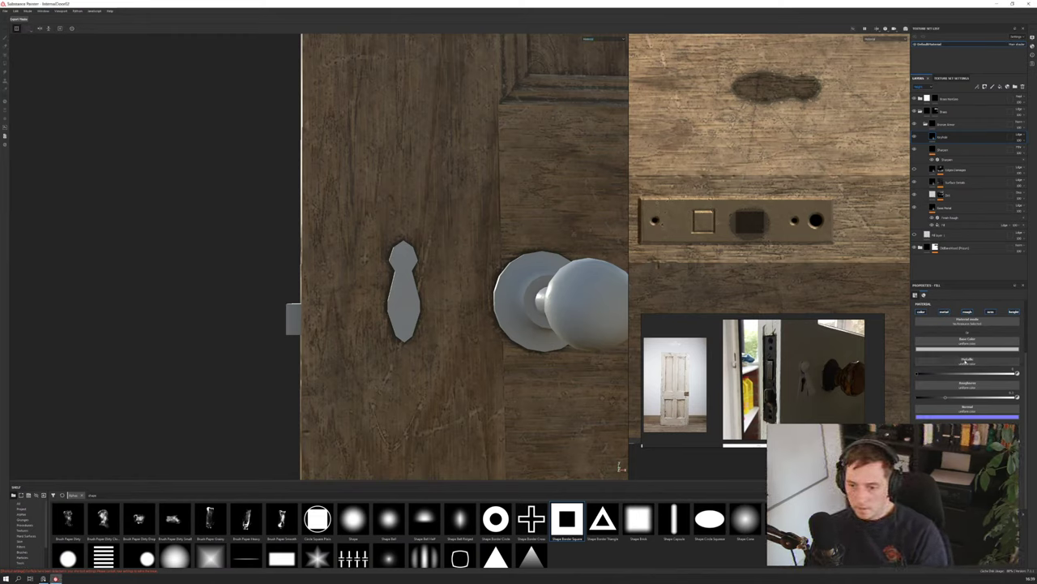
Disable the metallic, roughness and normal channels on the Keyhole fill layer, leaving only colour and height
left_click(943, 313)
left_click(968, 313)
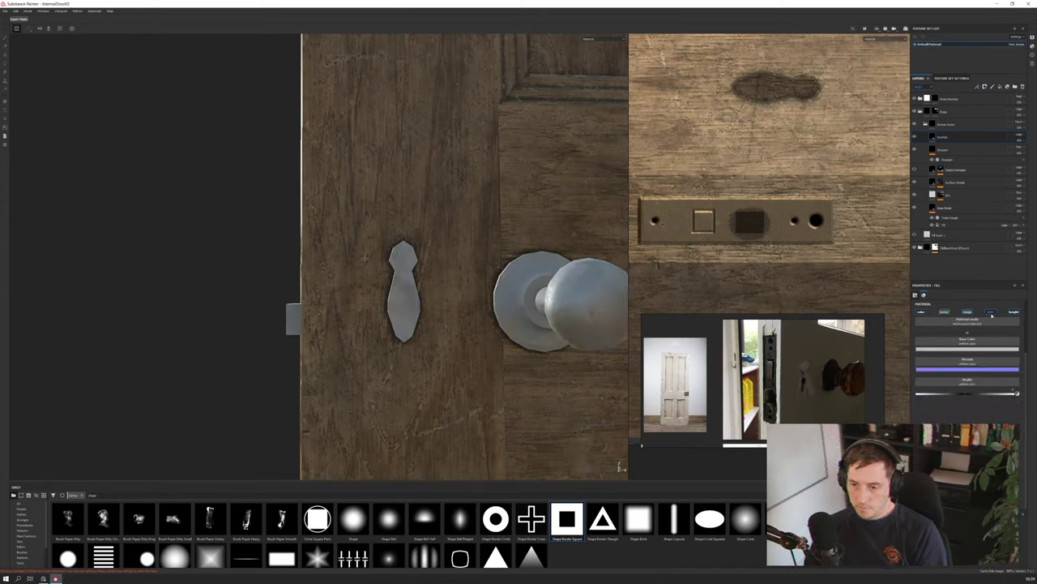
left_click(991, 313)
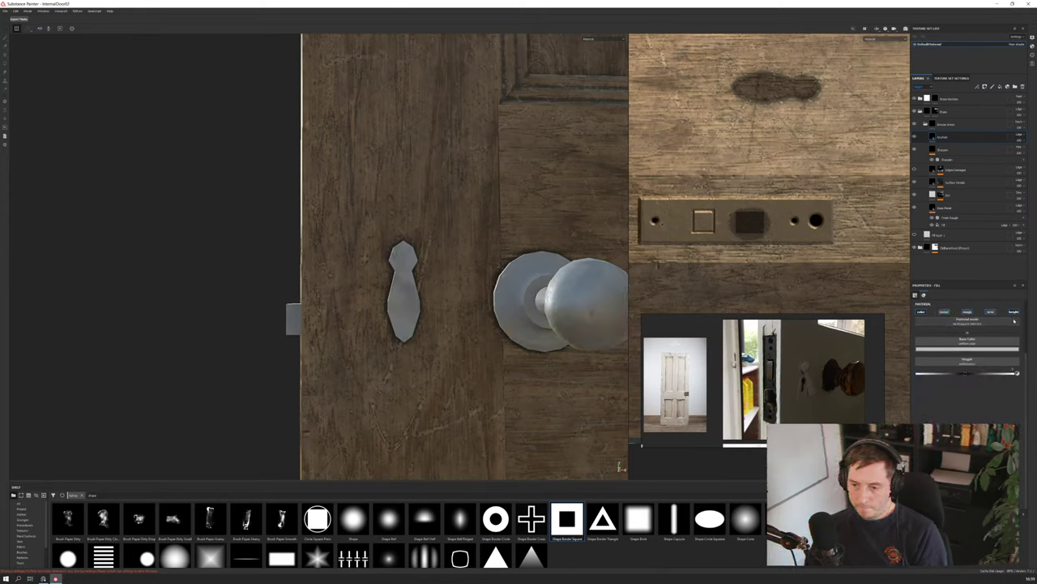
Set the Keyhole layer's base colour to black and add a black mask to the layer
left_click(973, 350)
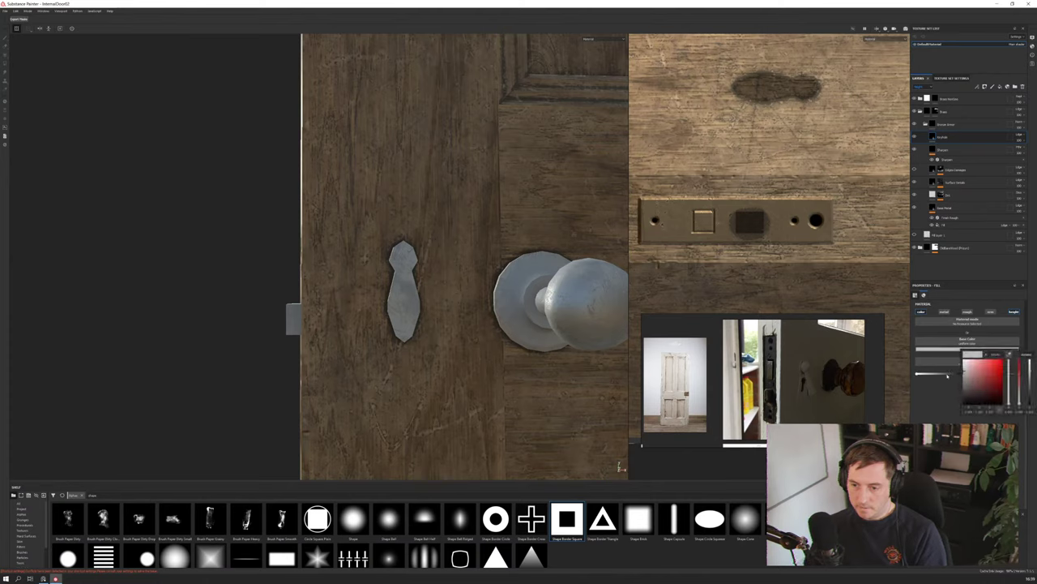
left_click_drag(978, 377, 955, 410)
left_click(921, 339)
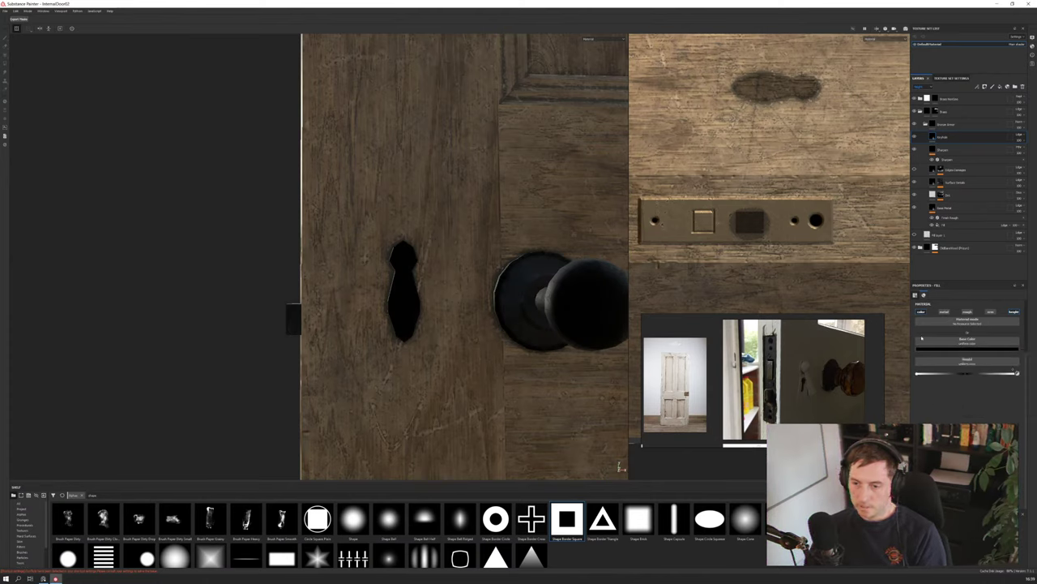
right_click(964, 136)
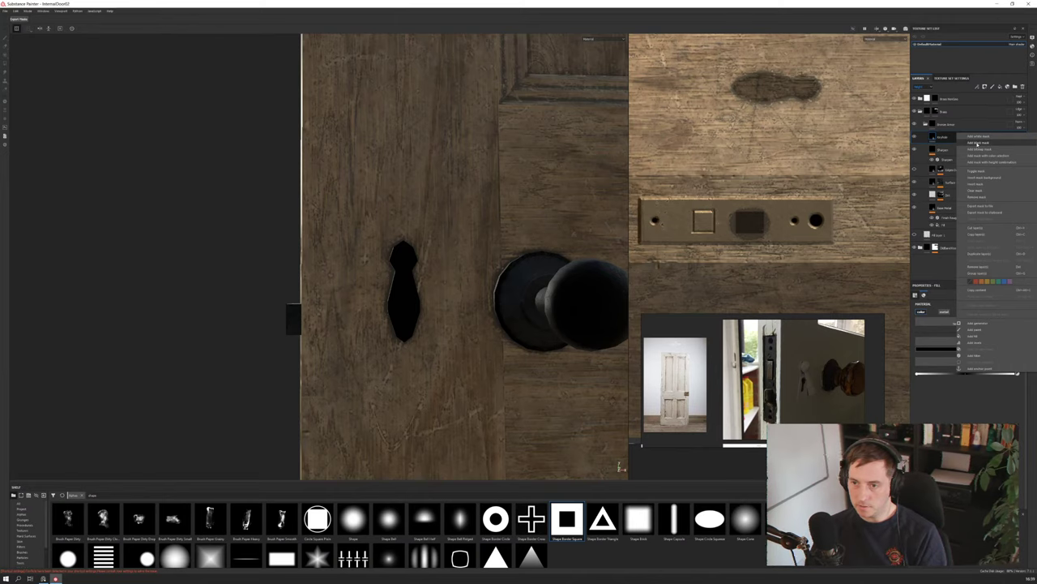
left_click(973, 142)
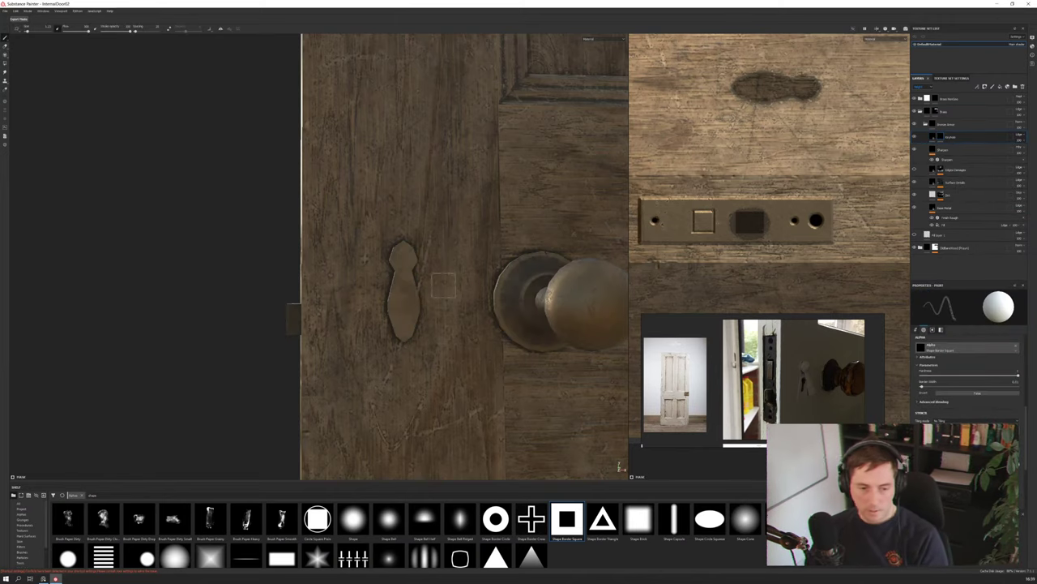
Locate the keyhole plate's piece in the UV layout and compare it with the plate beside the knob
left_click_drag(435, 251, 411, 258, "alt")
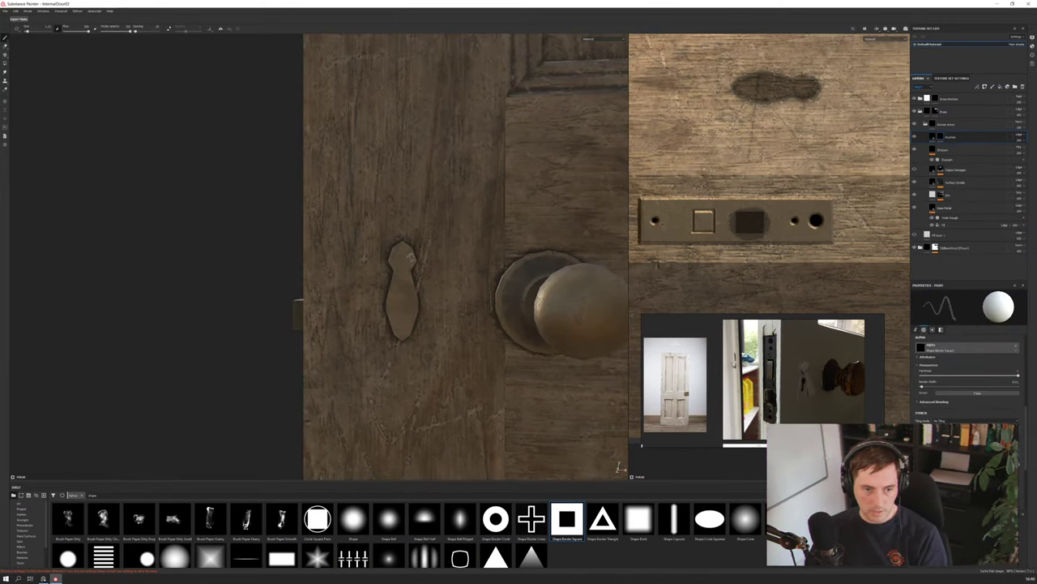
right_click_drag(775, 186, 756, 79, "alt")
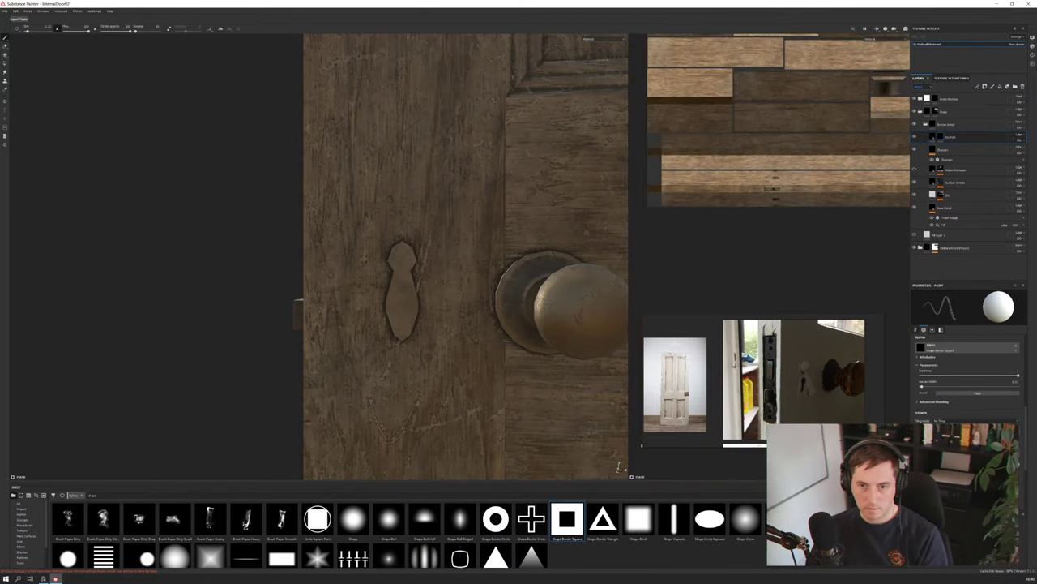
scroll(749, 207, "down", 3)
scroll(782, 150, "up", 5)
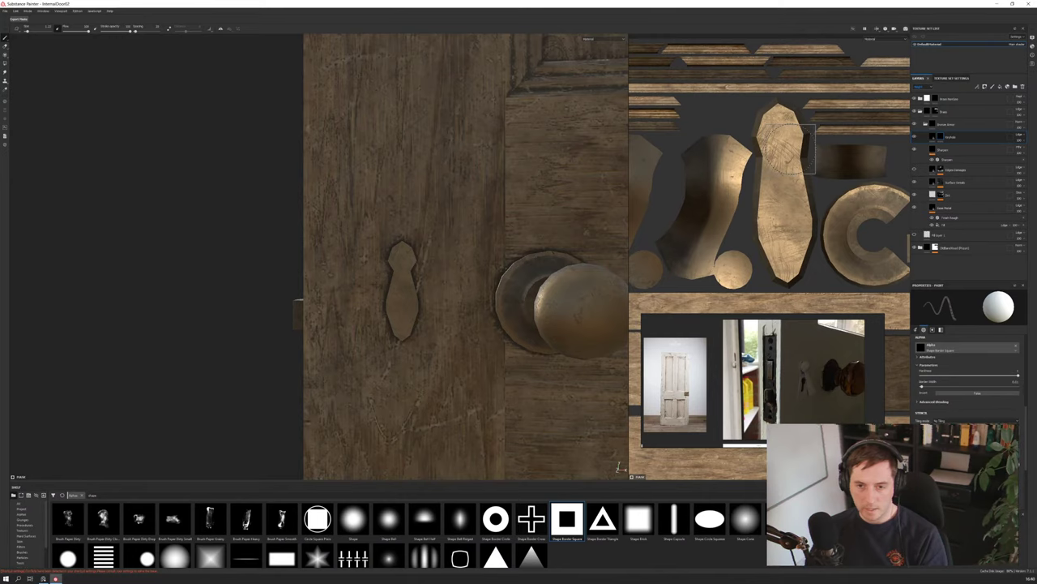
scroll(462, 276, "down", 3)
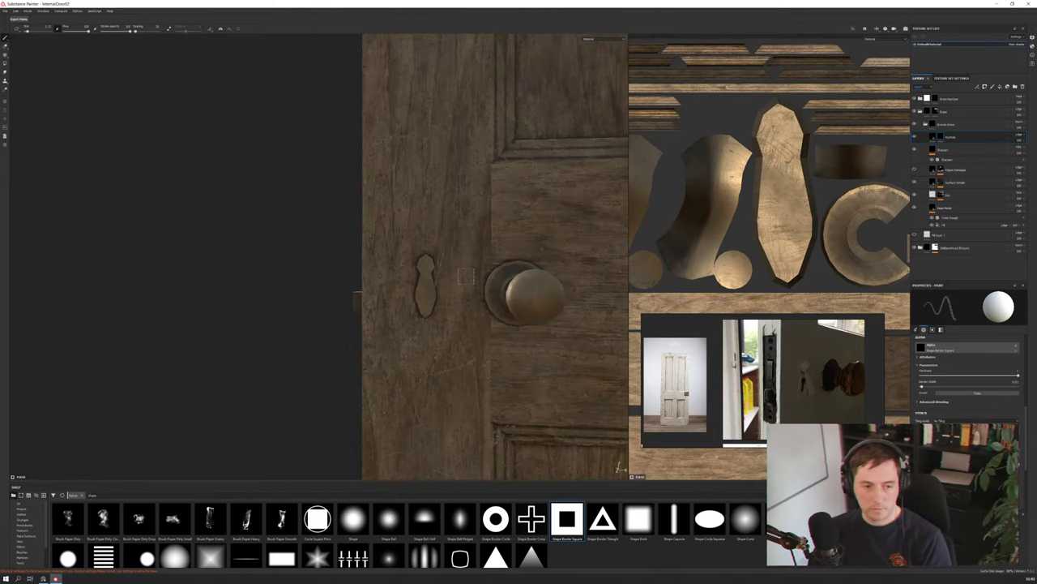
scroll(451, 281, "up", 3)
scroll(452, 281, "down", 4)
left_click_drag(454, 280, 501, 257, "alt")
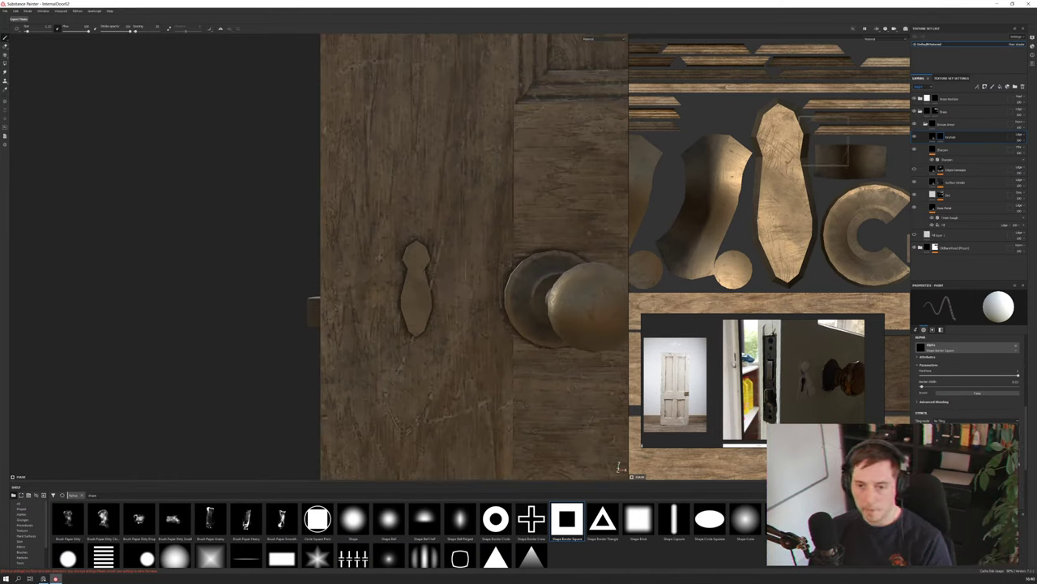
Switch the brush to the round Shape alpha and reduce its size to suit the keyhole in the reference photo
scroll(947, 339, "up", 5)
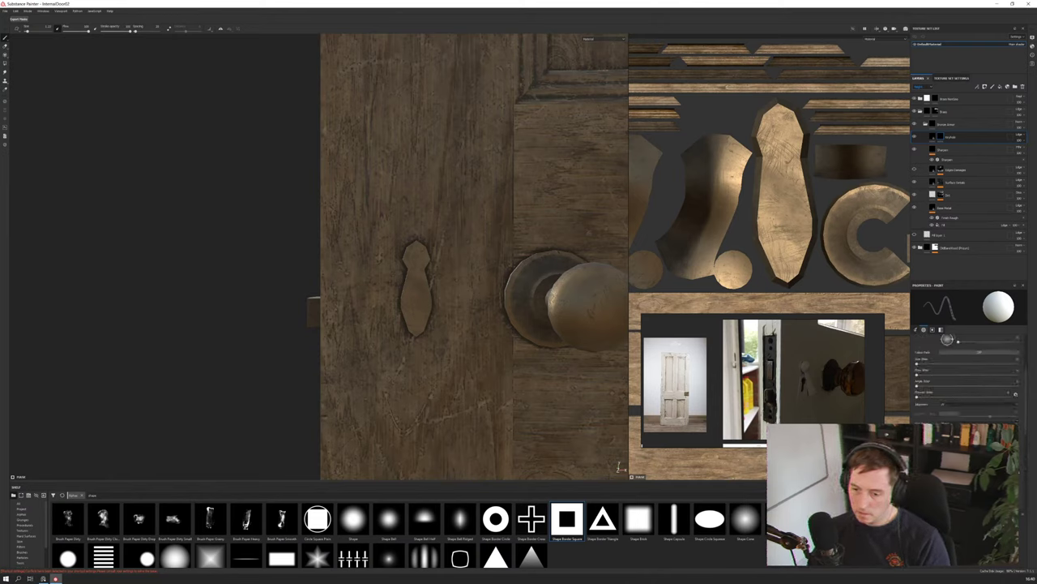
scroll(946, 339, "up", 3)
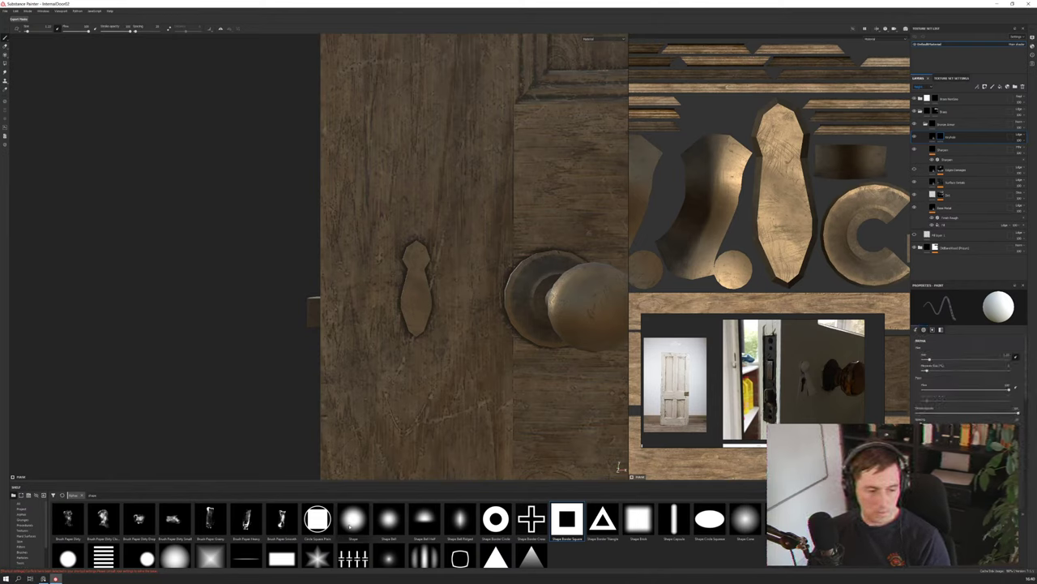
left_click(352, 519)
scroll(964, 373, "down", 3)
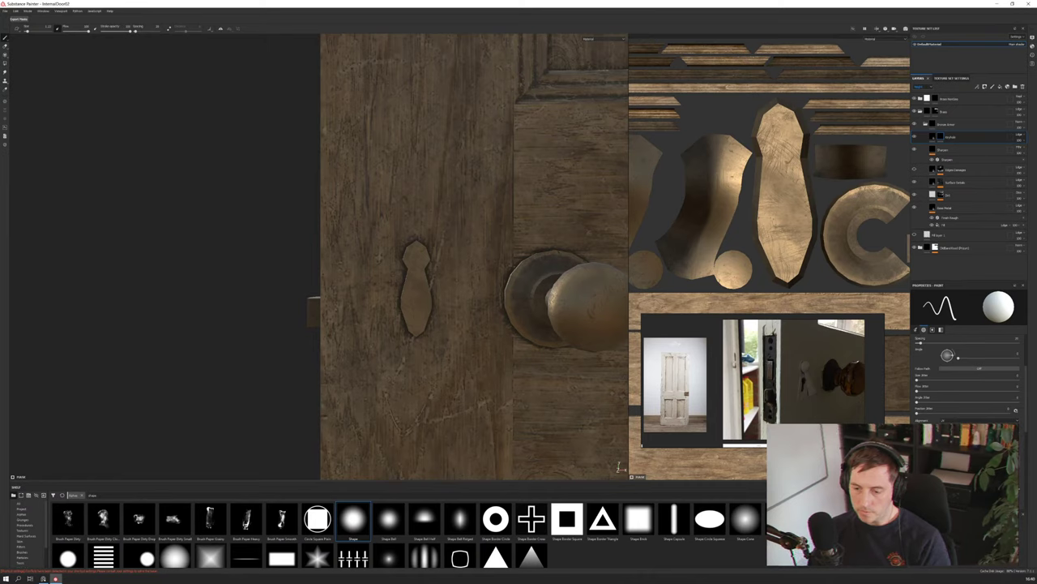
scroll(964, 373, "up", 3)
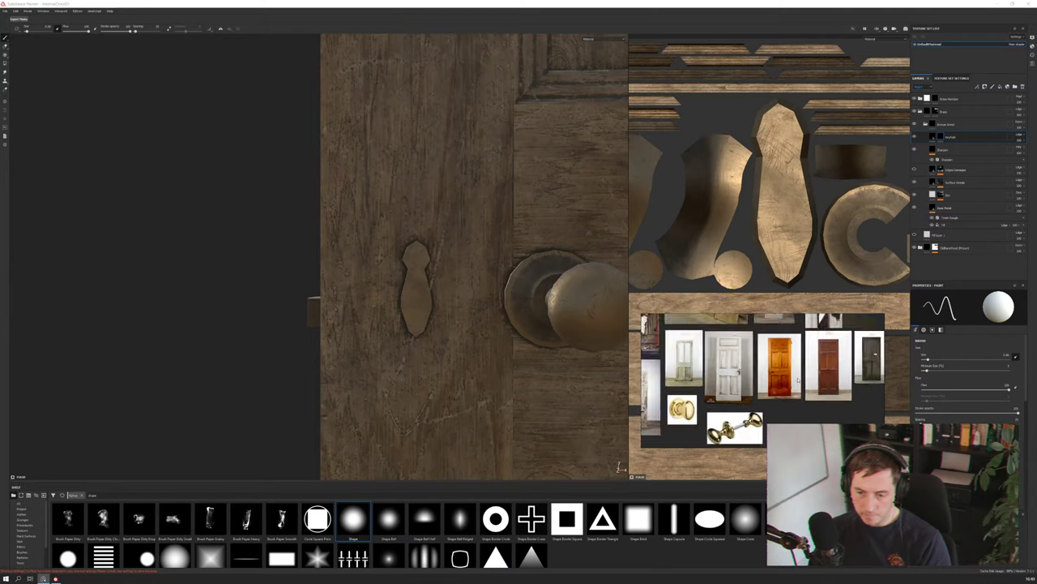
left_click(797, 380)
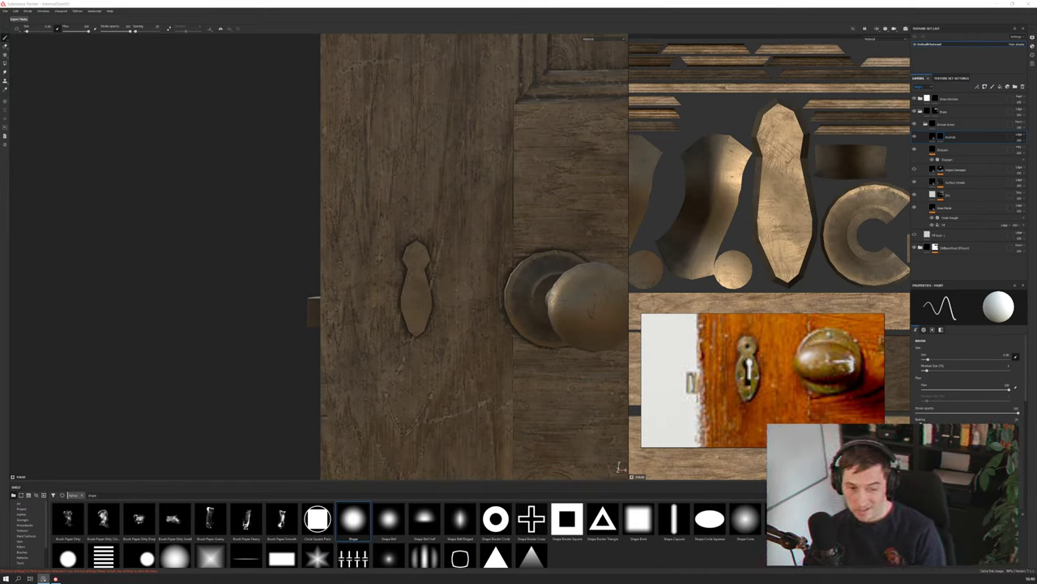
left_click(929, 361)
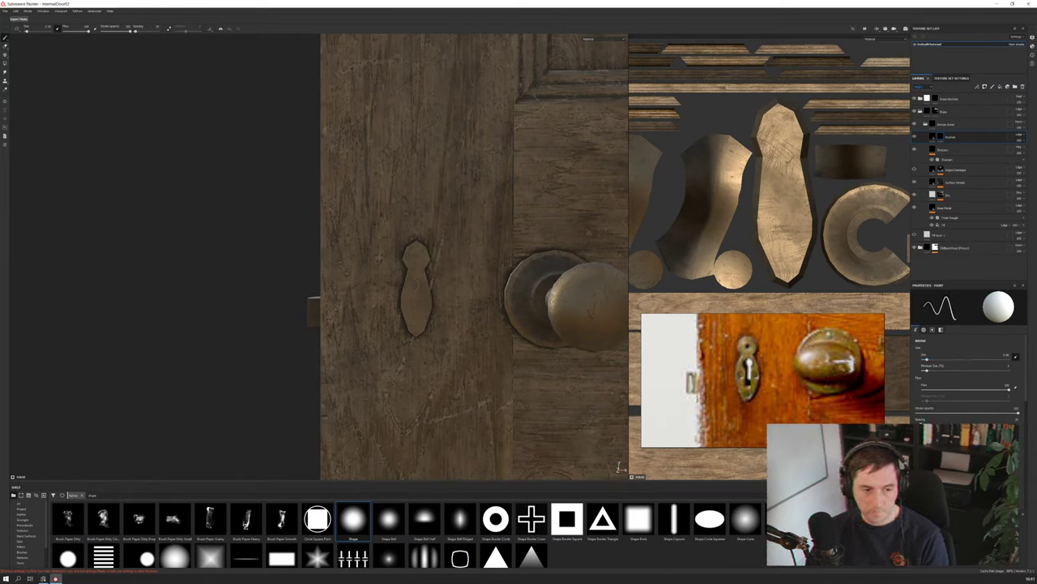
Stamp a round black hole just above the middle of the keyhole plate, undoing the first attempt
left_click(415, 283)
left_click(415, 284)
key("ctrl+z")
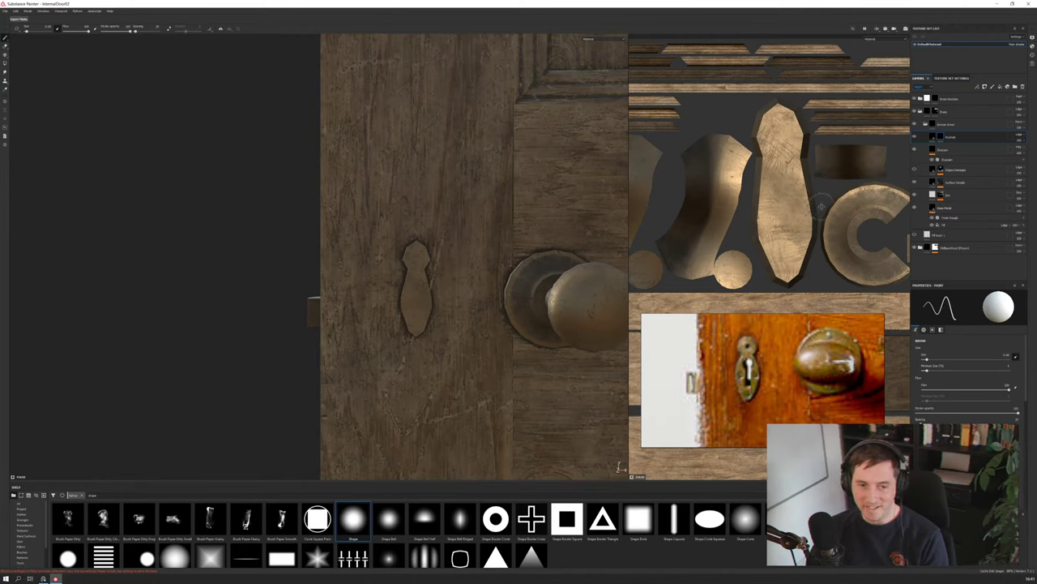
middle_click_drag(830, 206, 620, 196, "alt")
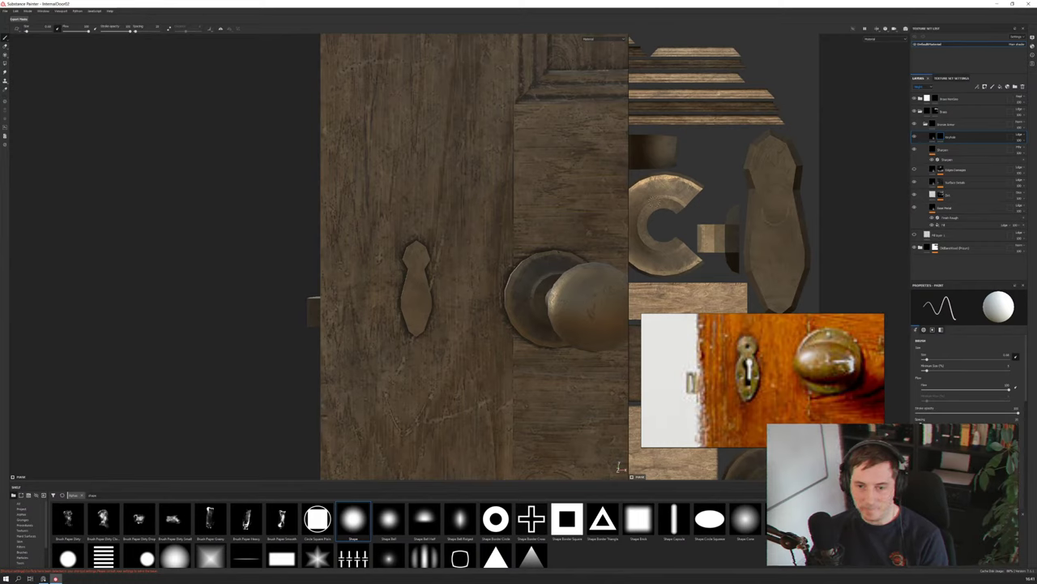
left_click(416, 282)
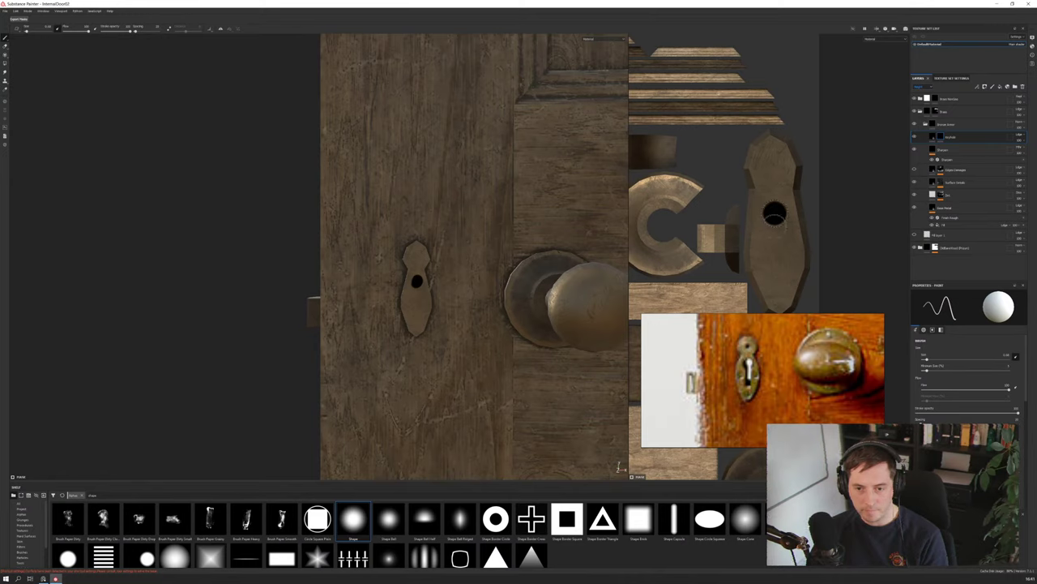
Try a straight stroke from the round hole down towards the plate's lower end, and undo it
left_click(777, 280, "shift")
key("ctrl+z")
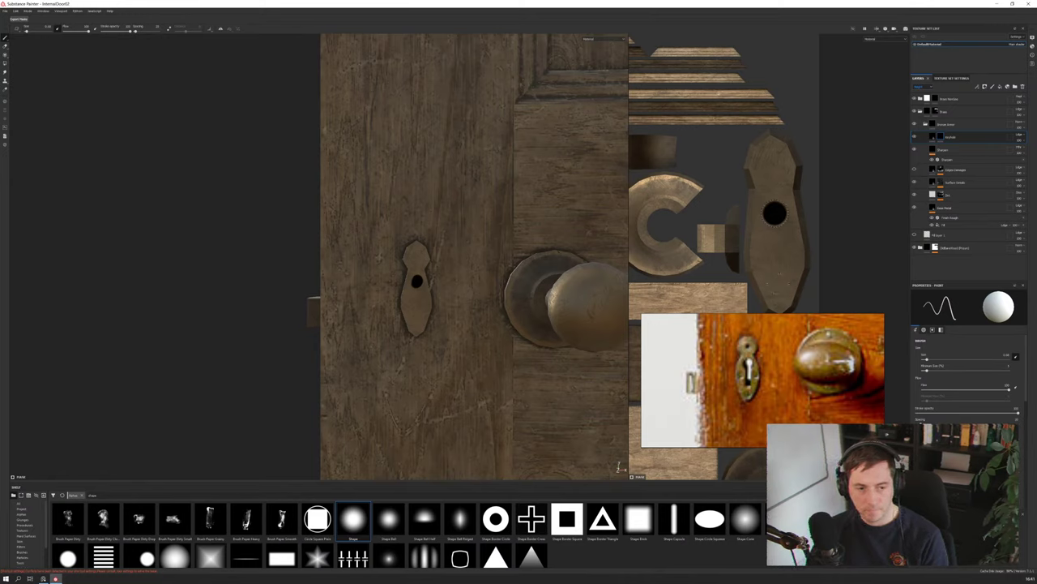
mouse_move(454, 276)
left_mouse_down("alt")
mouse_move(279, 272)
mouse_move(313, 287)
mouse_move(513, 281)
mouse_move(408, 303)
left_mouse_up("alt")
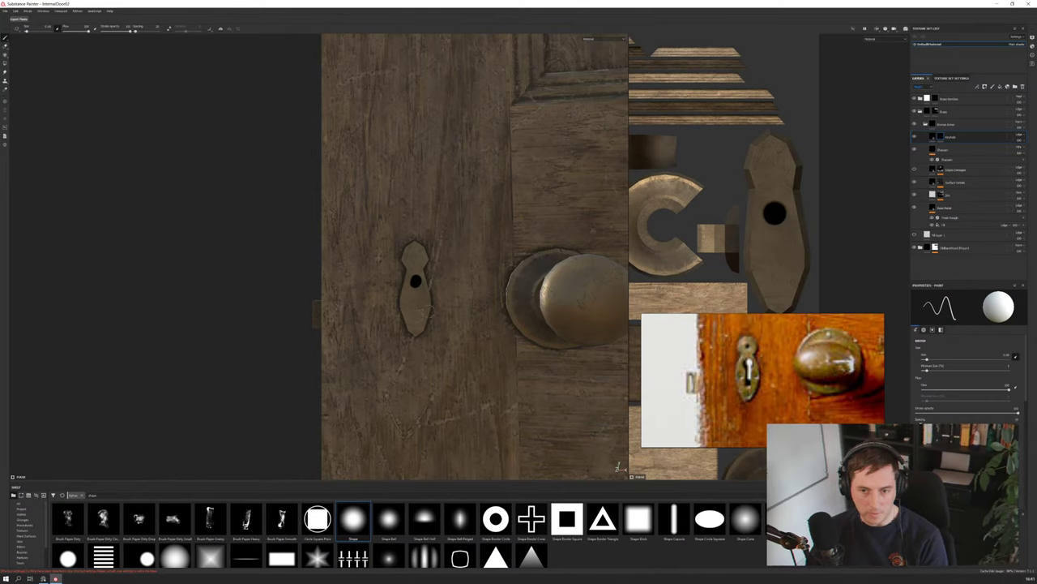
Try a round black hole on the opposite door face's keyhole plate in the UV layout, and undo it
scroll(433, 304, "up", 5)
scroll(433, 303, "down", 5)
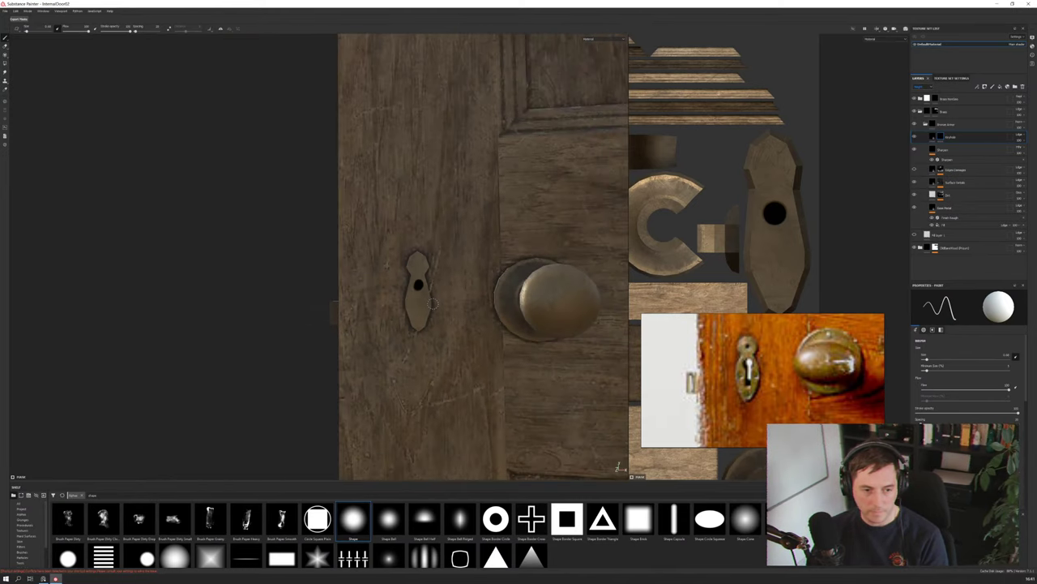
left_click_drag(433, 303, 513, 323, "alt")
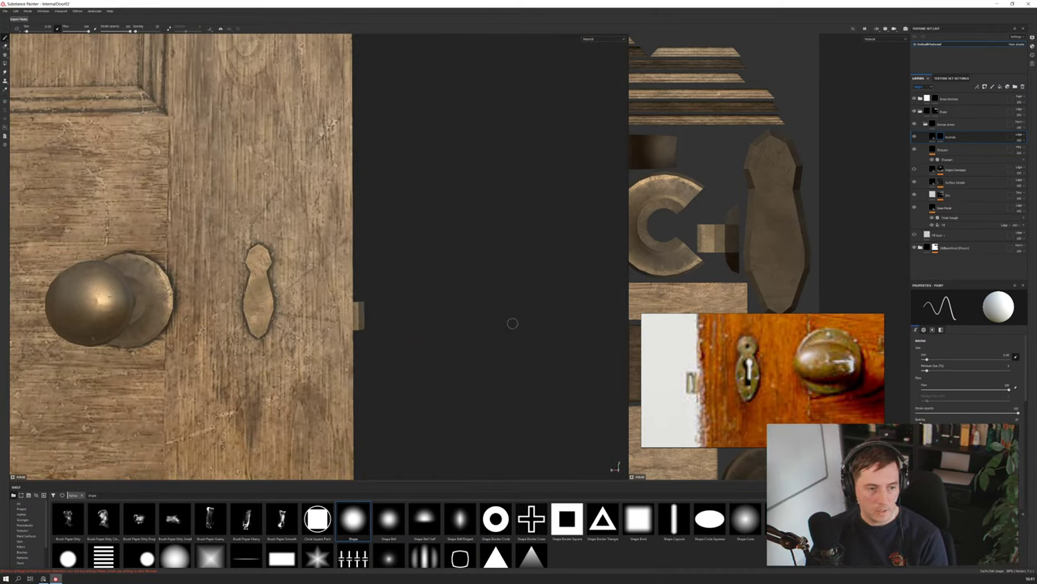
middle_click_drag(723, 201, 888, 226, "alt")
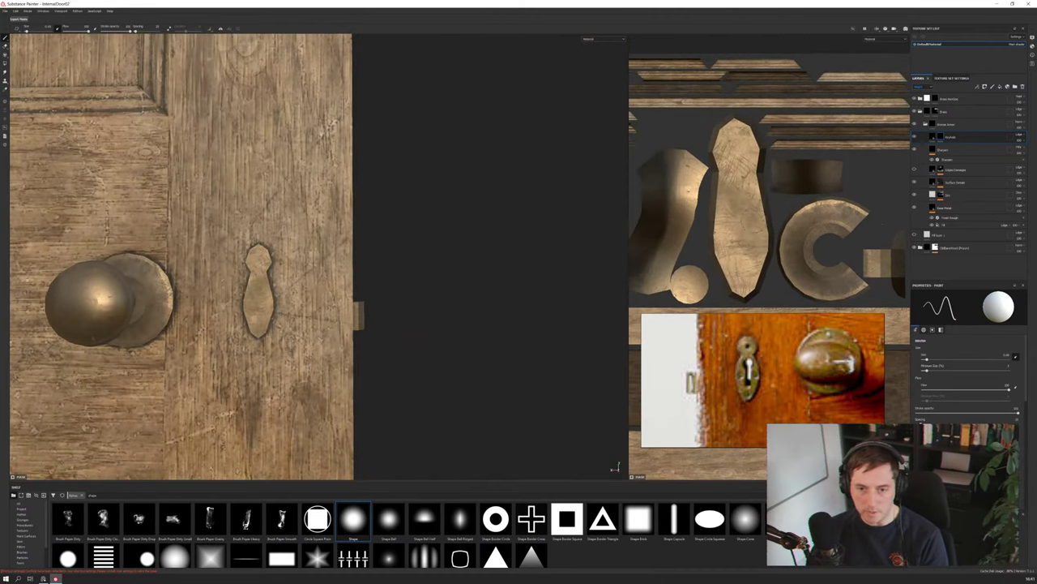
left_click(738, 200)
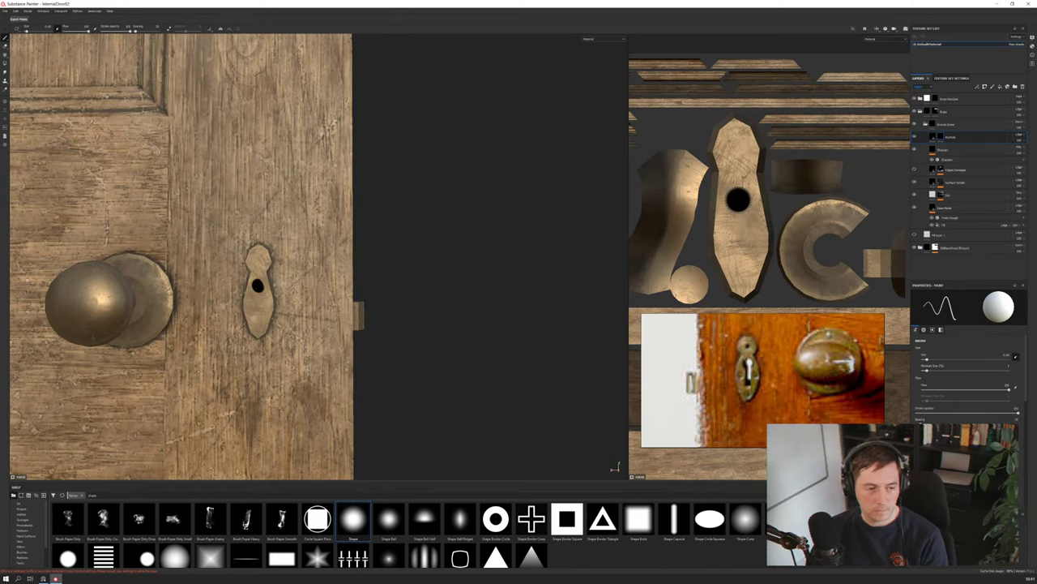
key("ctrl+z")
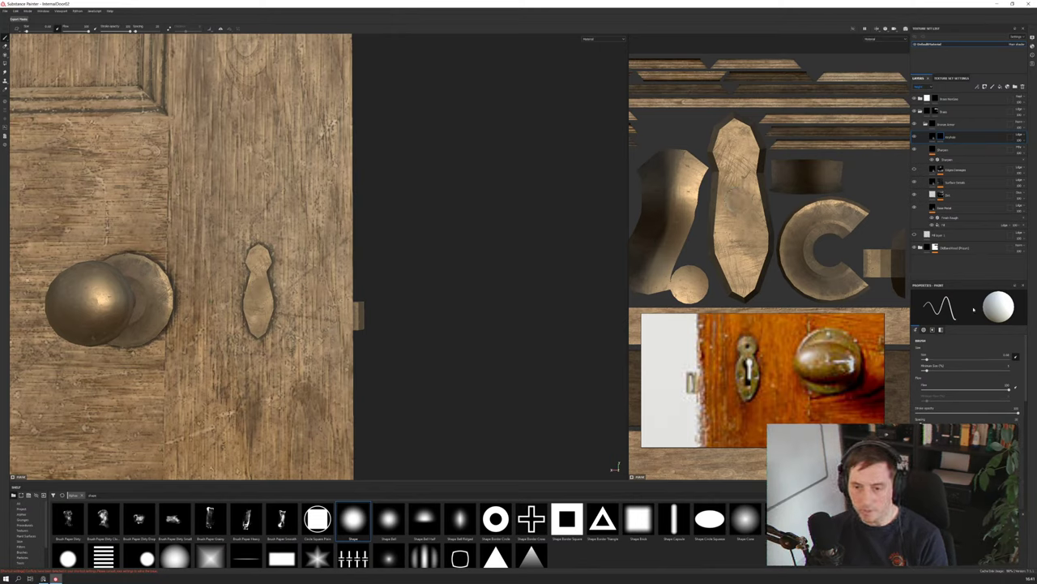
Try the round black hole slightly higher on the plate, compare it on the 3D door, and undo it
scroll(968, 373, "down", 2)
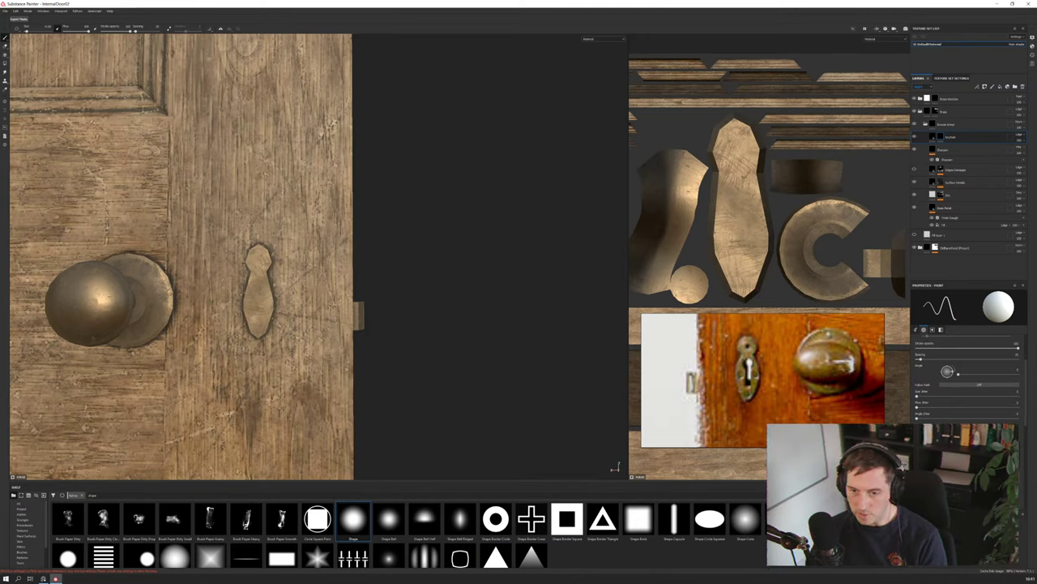
left_click(738, 192)
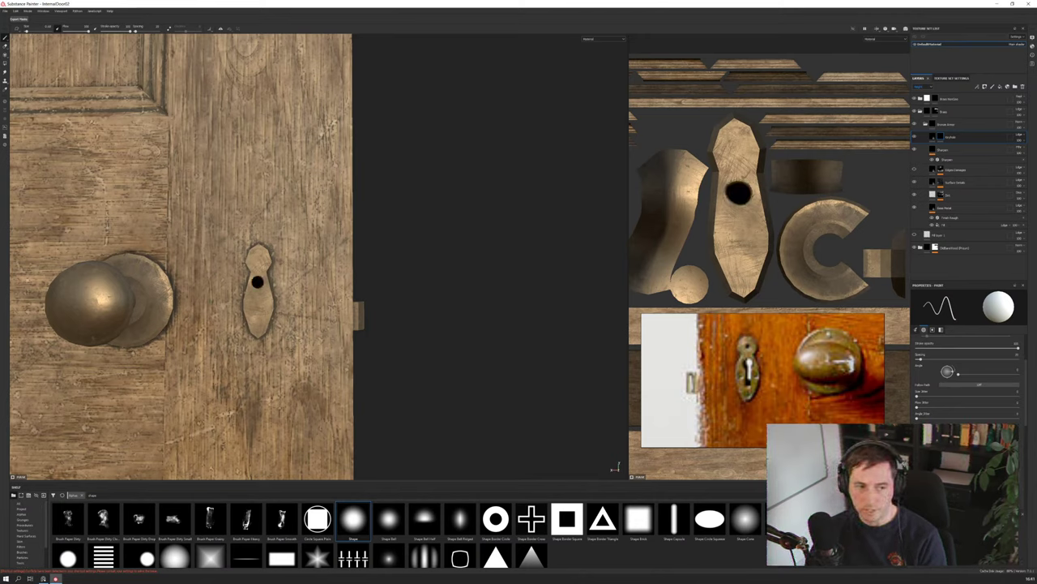
scroll(341, 295, "up", 2)
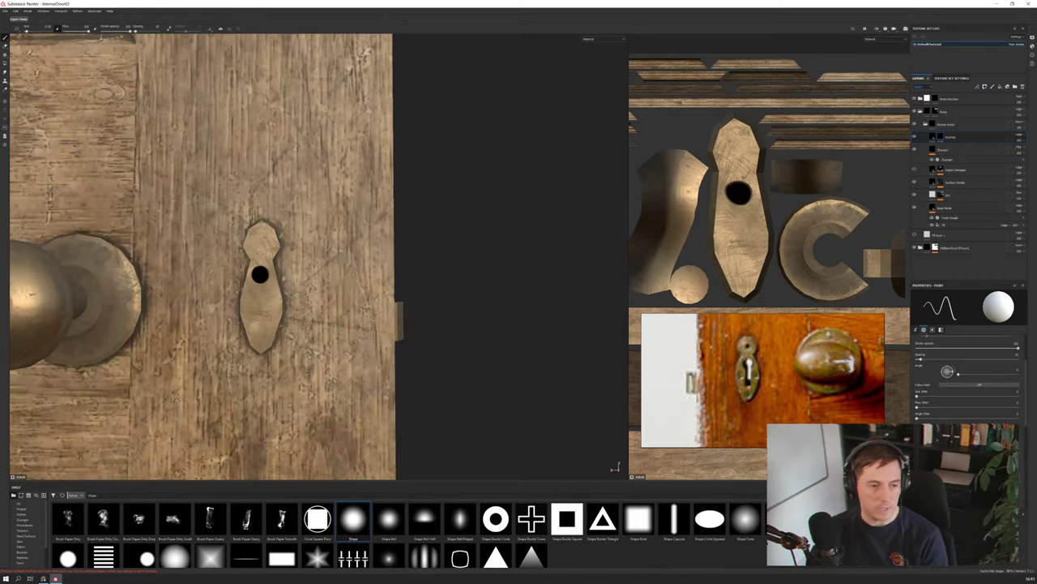
middle_click_drag(281, 277, 359, 291, "alt")
scroll(359, 291, "down", 3)
scroll(359, 291, "up", 6)
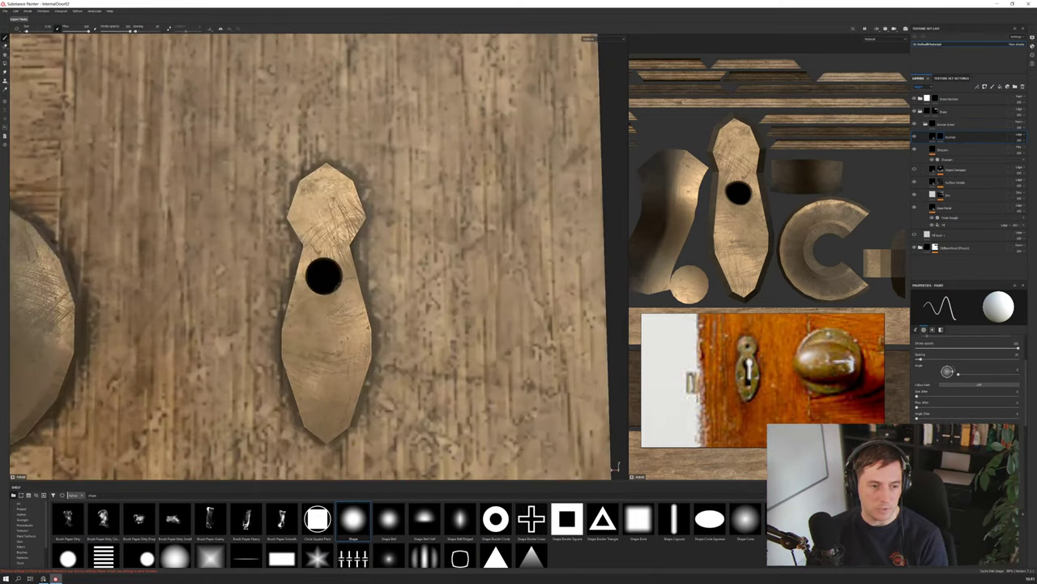
mouse_move(359, 290)
left_mouse_down("alt")
mouse_move(385, 304)
mouse_move(357, 303)
left_mouse_up("alt")
key("ctrl+z")
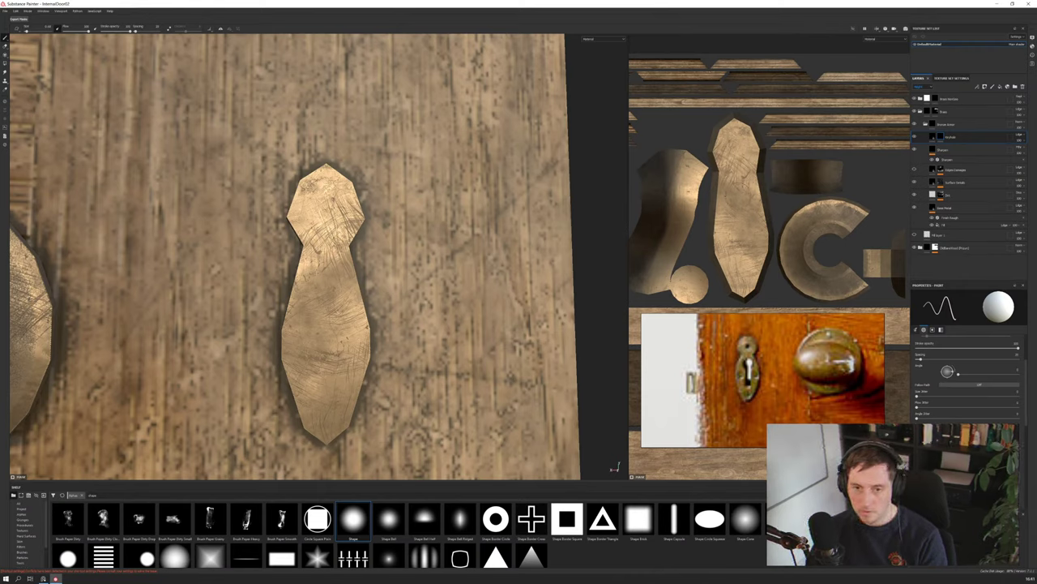
Stamp a round black hole directly on the 3D plate, just below its narrow neck, undoing each off-centre attempt
left_click(324, 277)
key("ctrl+z")
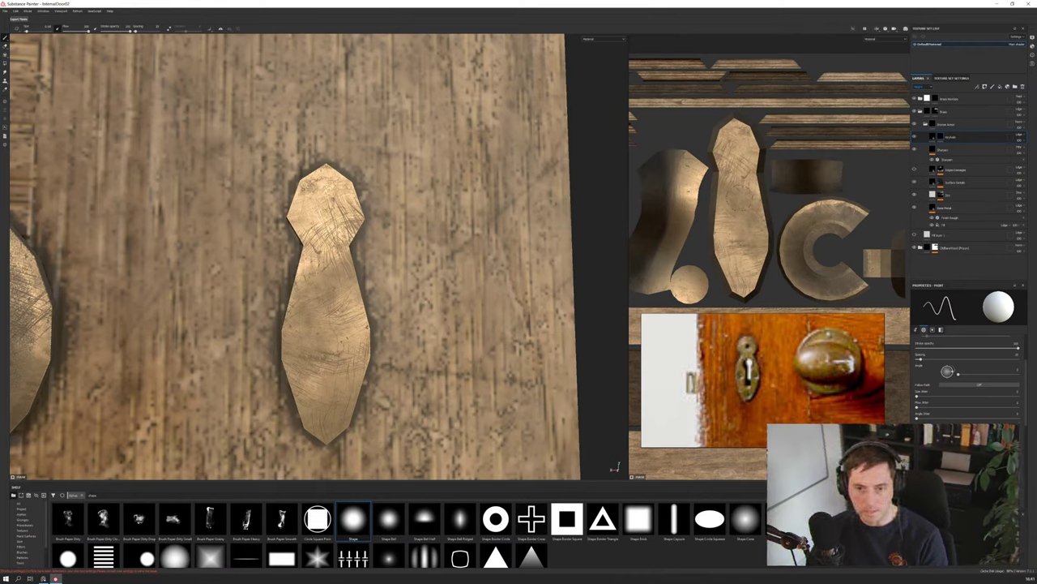
left_click(321, 284)
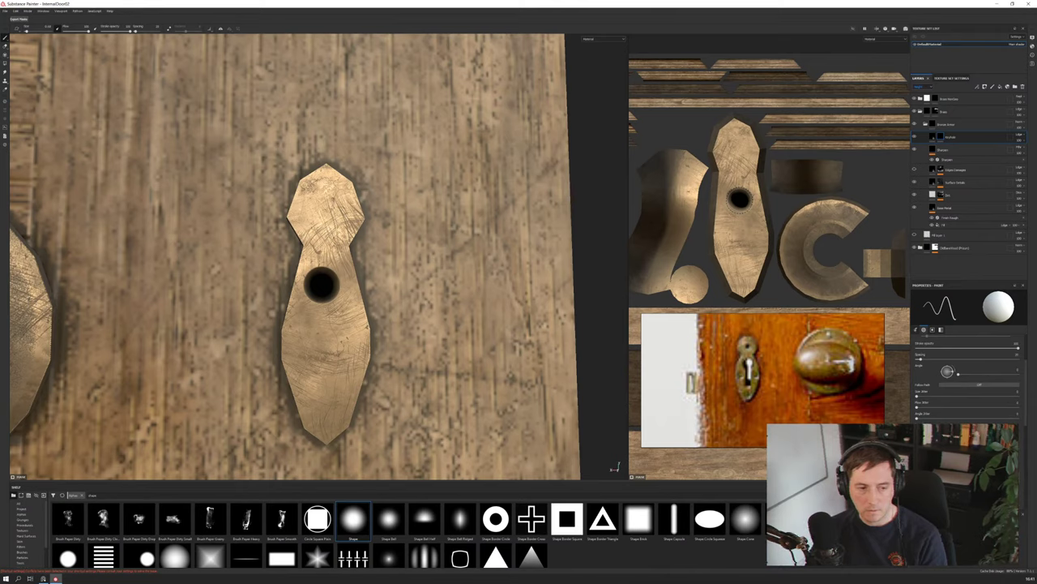
key("ctrl+z")
left_click(326, 287)
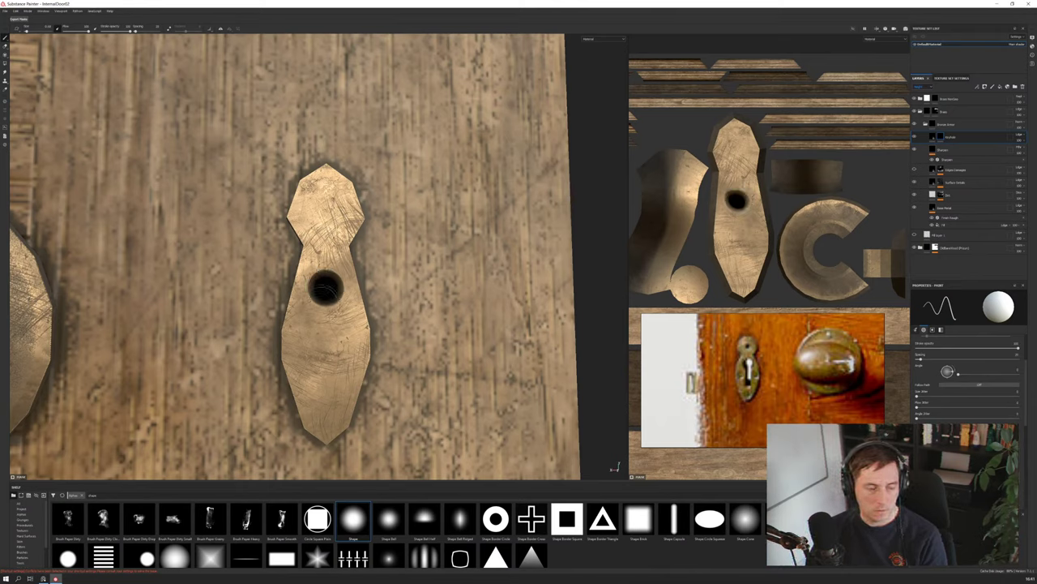
Examine the round hole up close, from a distance, at an angle and in the UV layout
scroll(935, 417, "up", 3)
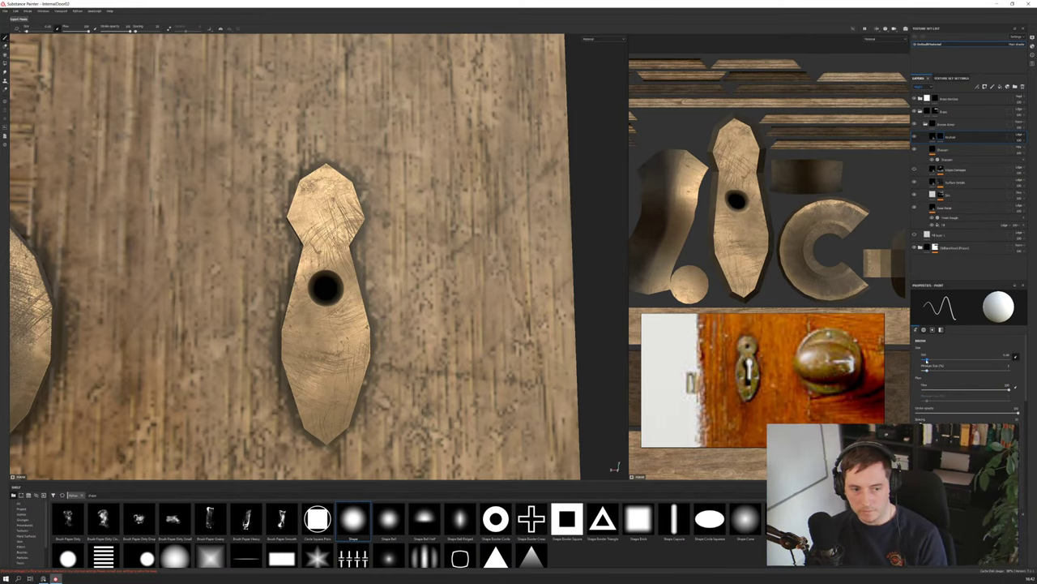
scroll(308, 306, "down", 3)
scroll(308, 306, "up", 6)
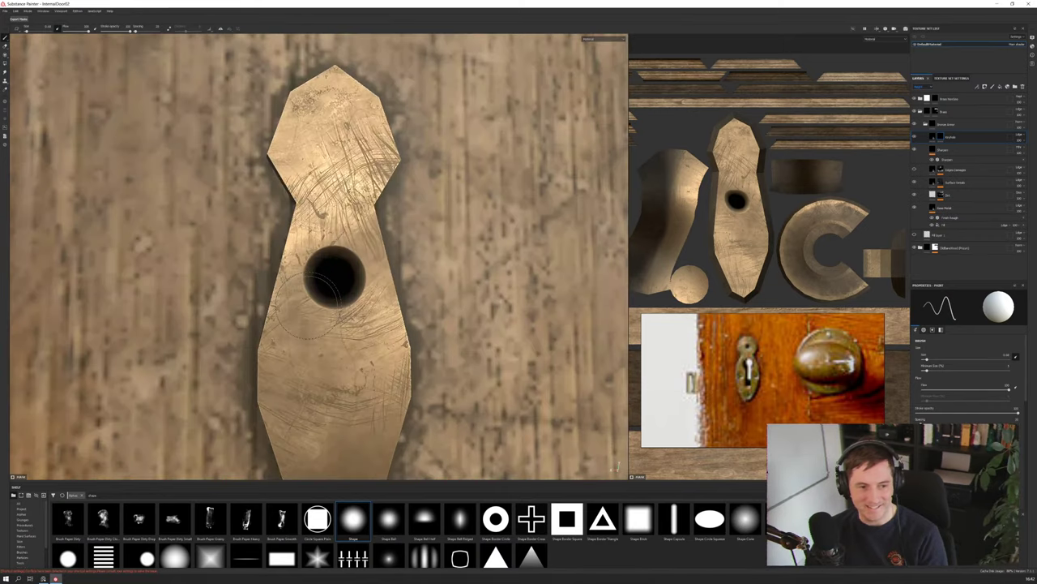
scroll(614, 468, "up", 1)
scroll(614, 468, "down", 4)
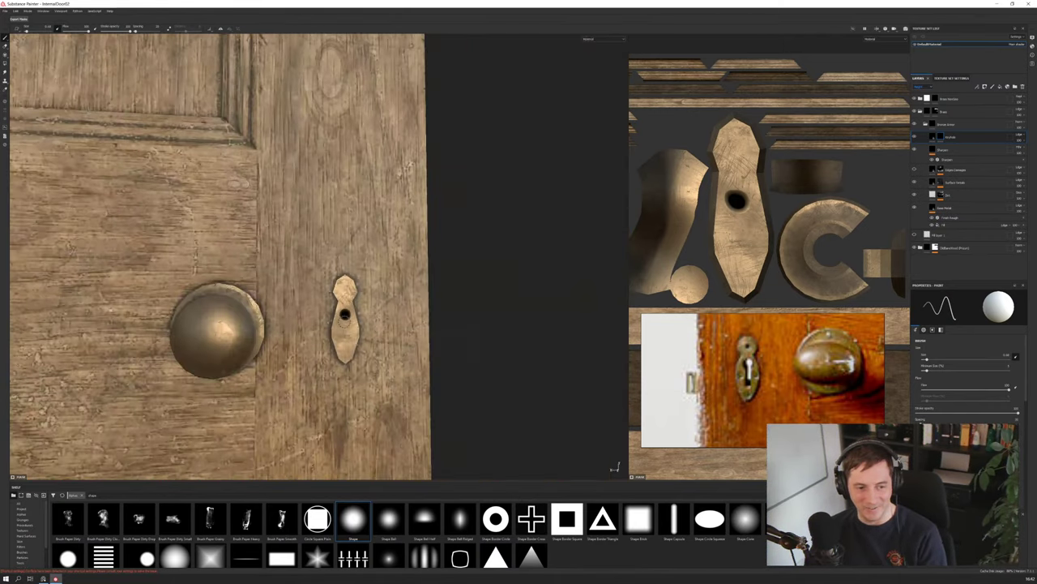
scroll(345, 322, "down", 3)
left_click_drag(344, 322, 272, 344, "alt")
scroll(346, 320, "down", 3)
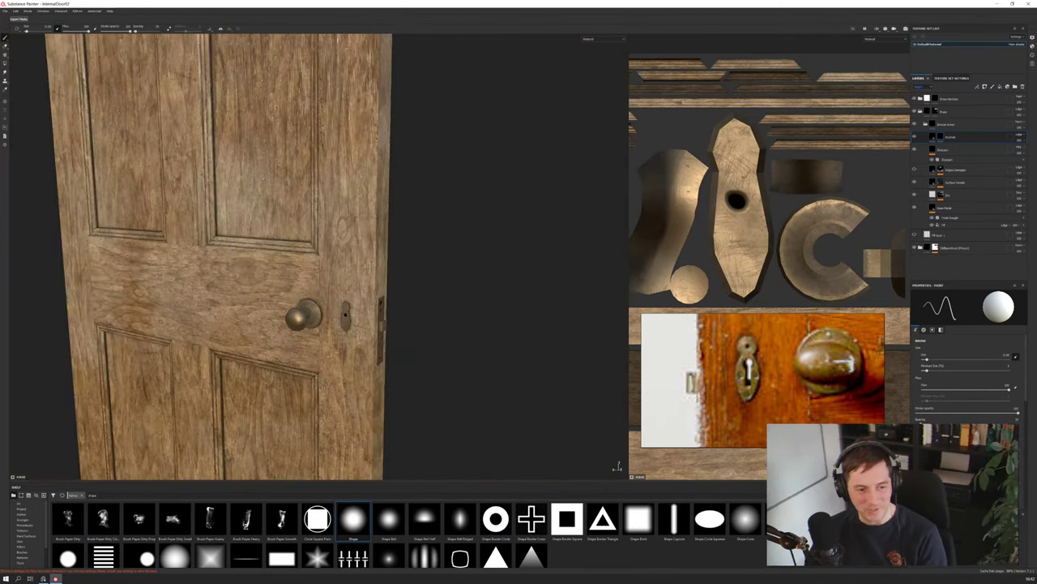
scroll(346, 320, "up", 7)
scroll(760, 171, "up", 2)
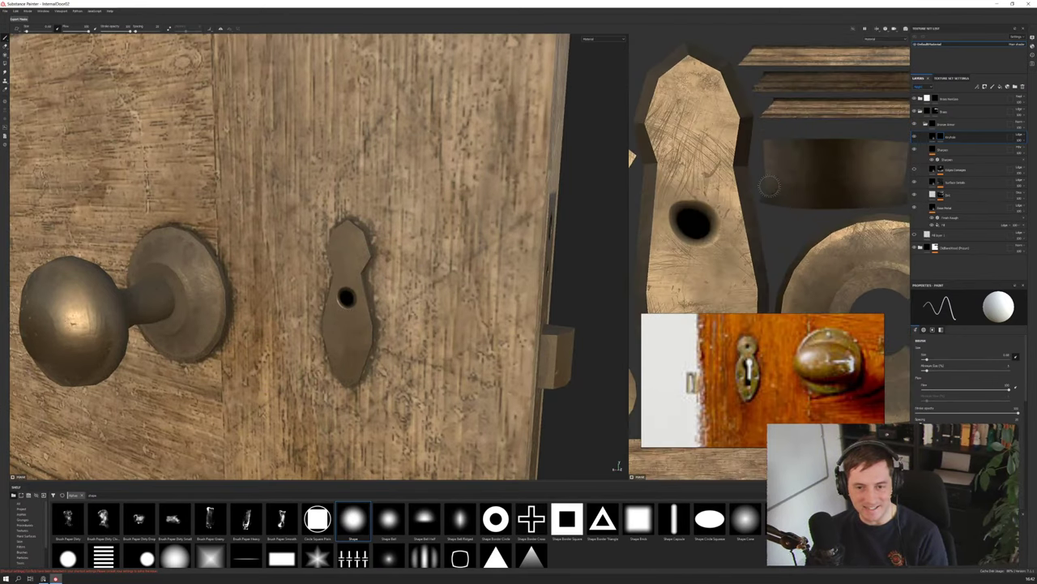
scroll(759, 212, "down", 5)
scroll(759, 212, "up", 4)
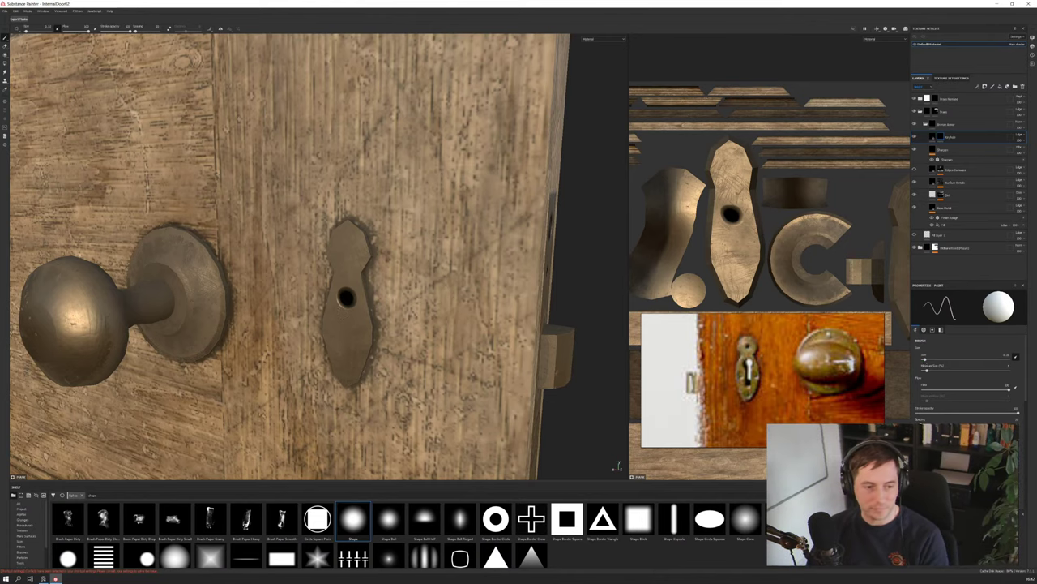
Try straight black slots of two lengths from the round hole down the plate with a narrower brush, undoing both
scroll(617, 467, "up", 6)
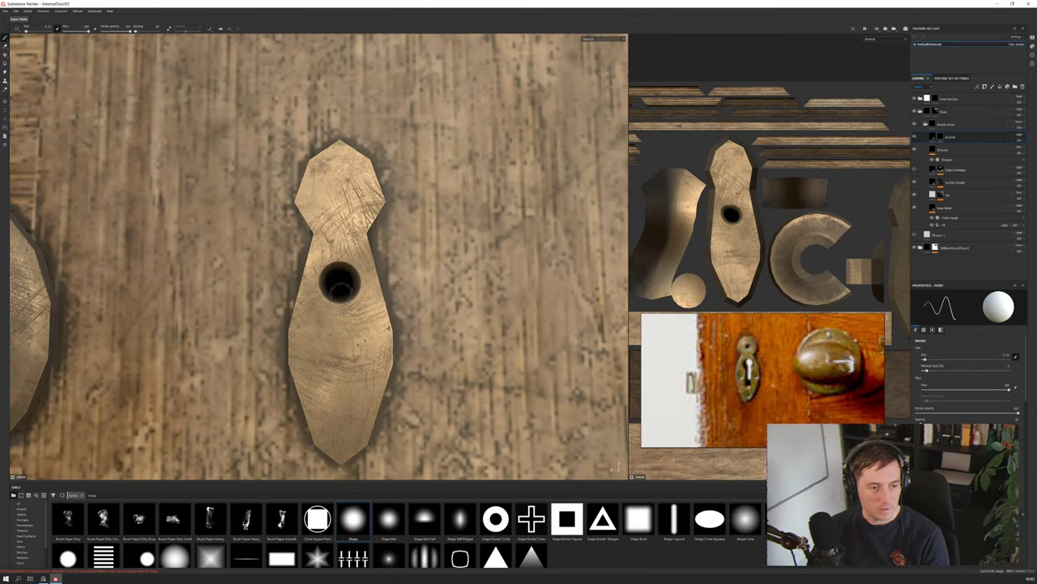
key("shift")
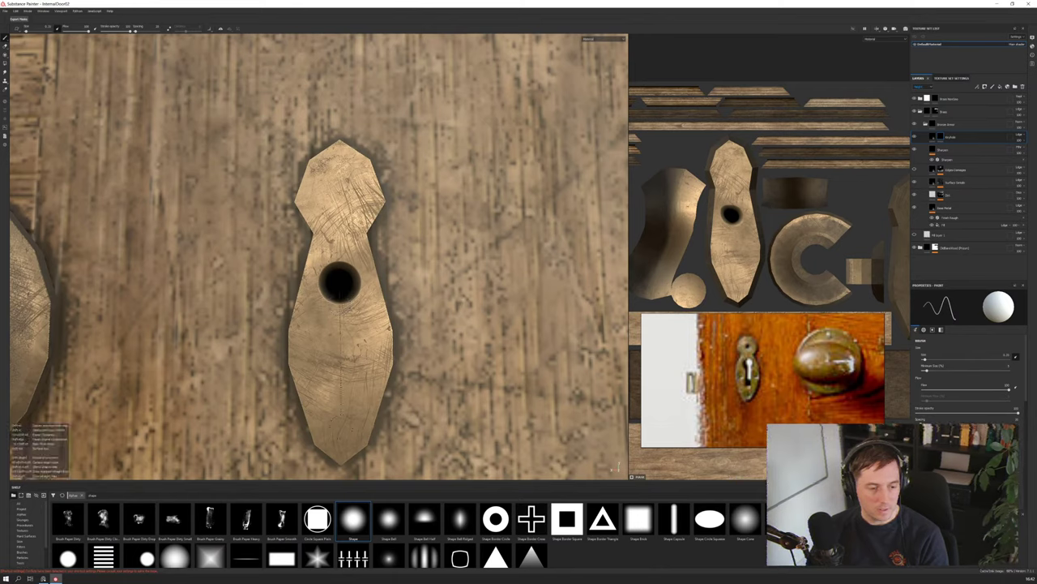
left_click(339, 423, "shift")
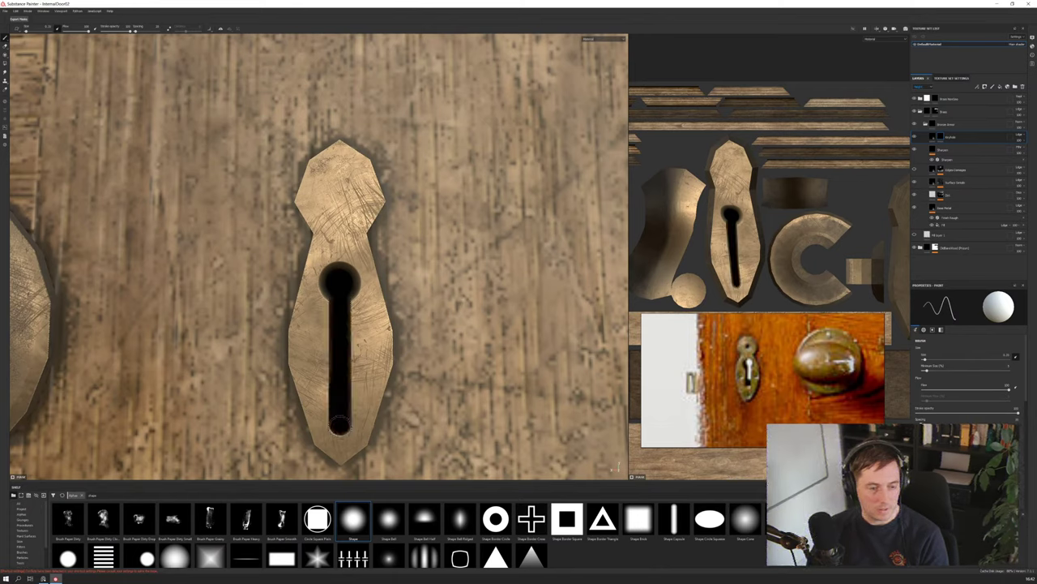
key("ctrl+z")
key("shift")
left_click(340, 382, "shift")
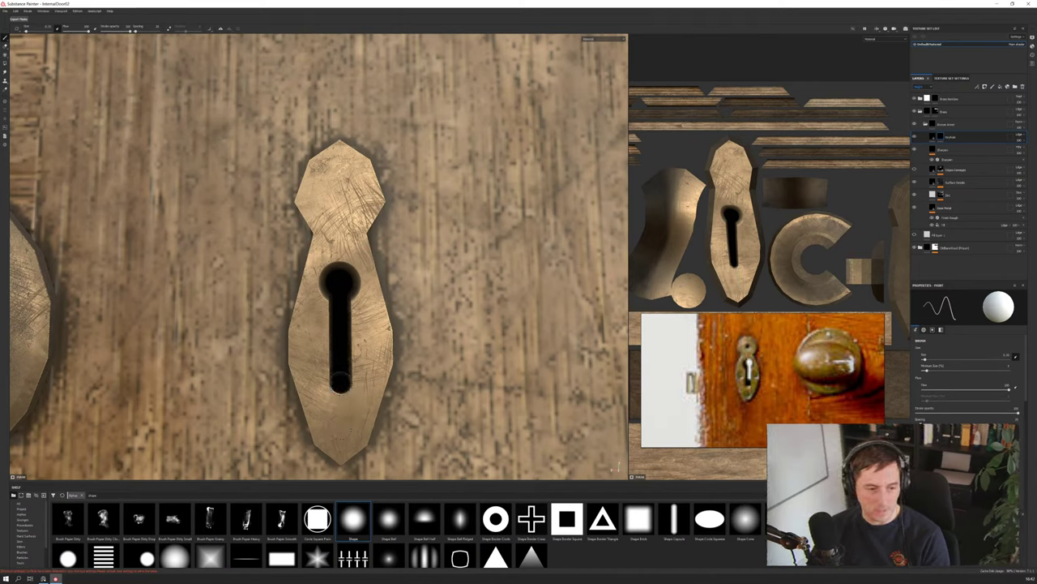
key("ctrl+z")
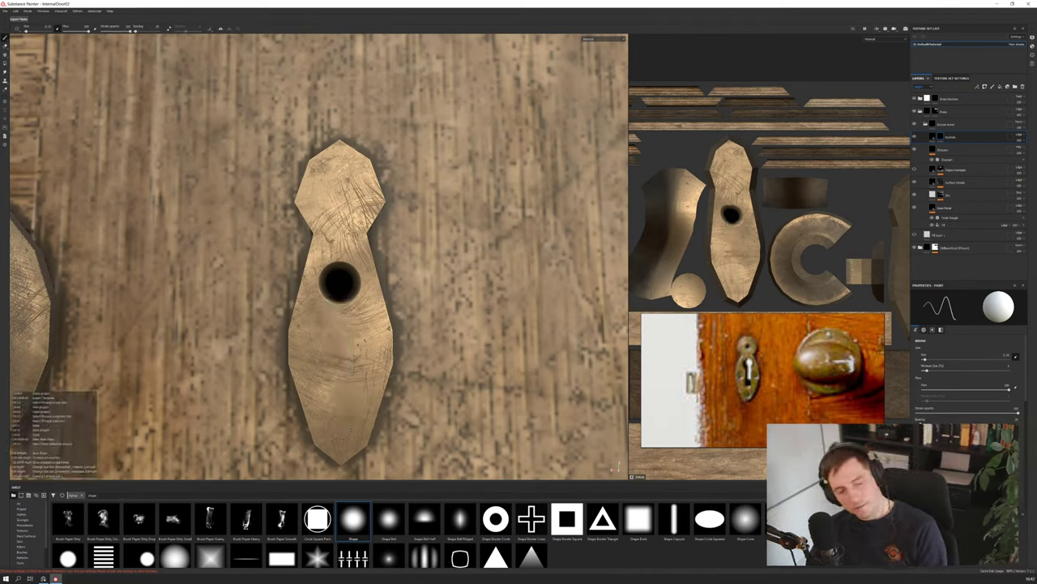
Paint a shorter straight black slot from the round hole down the plate, undoing a first, longer attempt
left_click(932, 329)
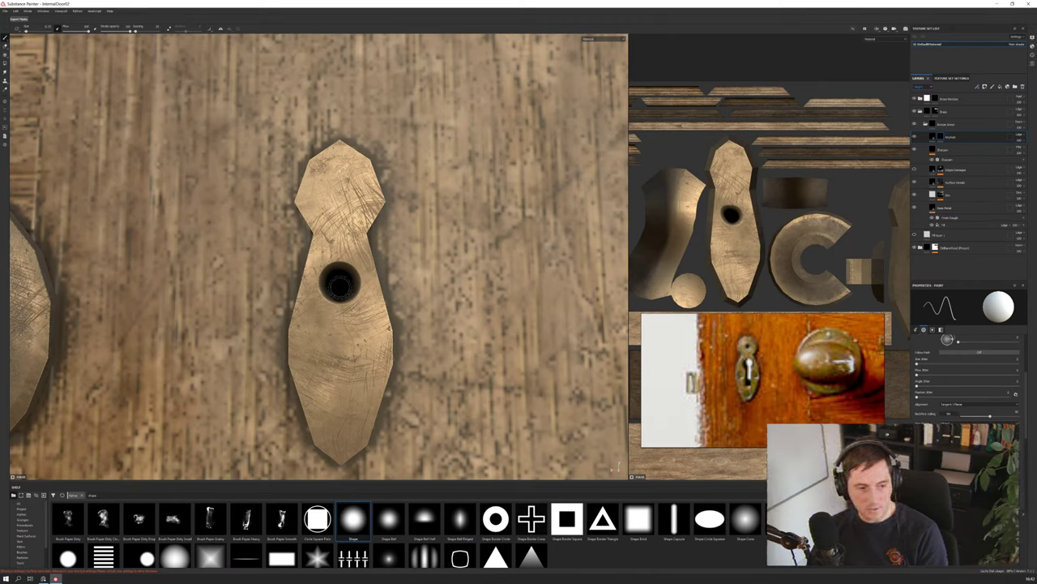
left_click(340, 286)
key("shift")
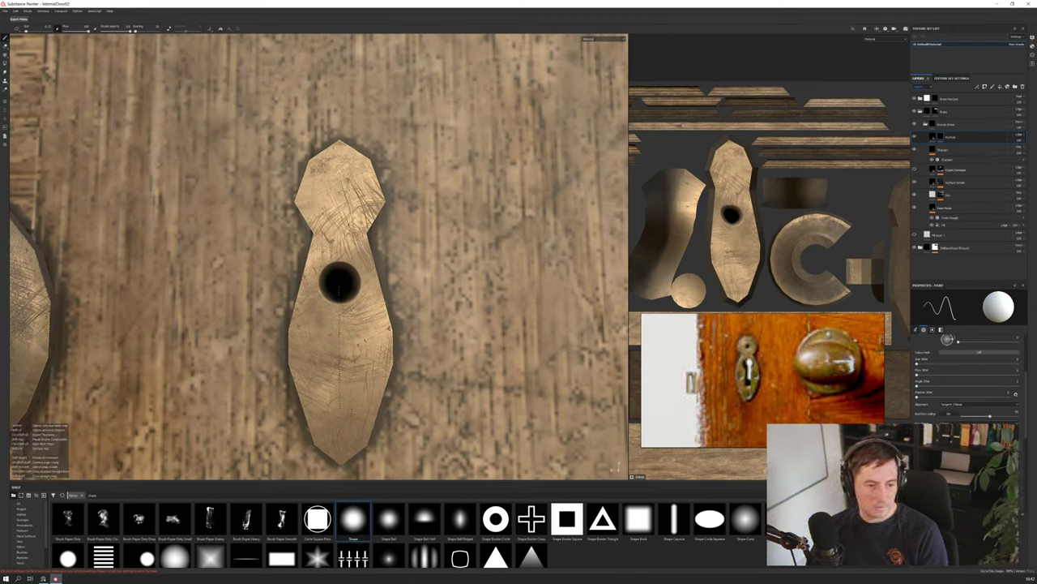
left_click(339, 409, "shift")
key("ctrl+z")
left_click(339, 365, "shift")
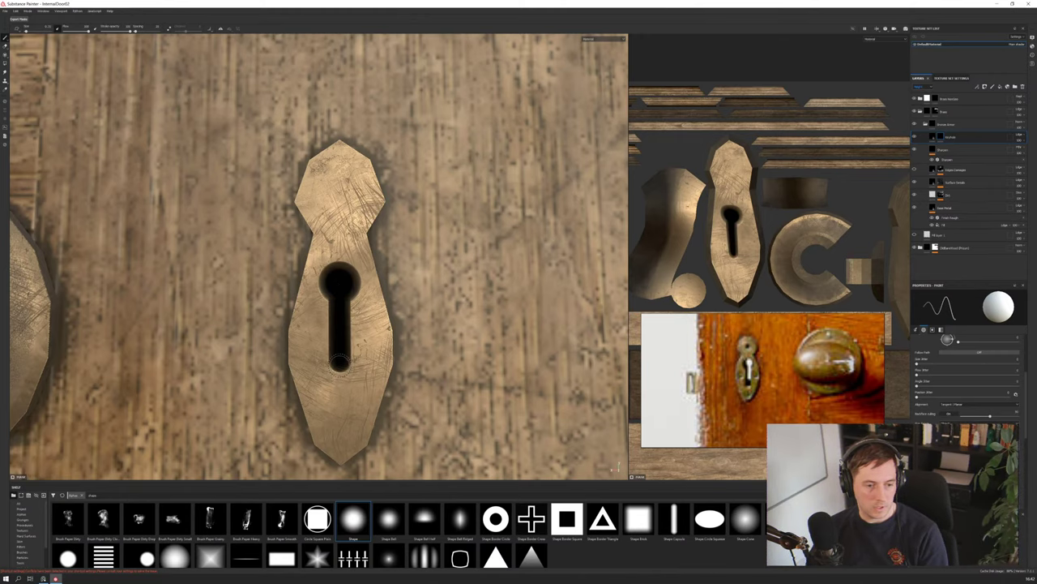
Check the keyhole's proportions from a distance and at an angle, and undo the slot
scroll(357, 365, "up", 2)
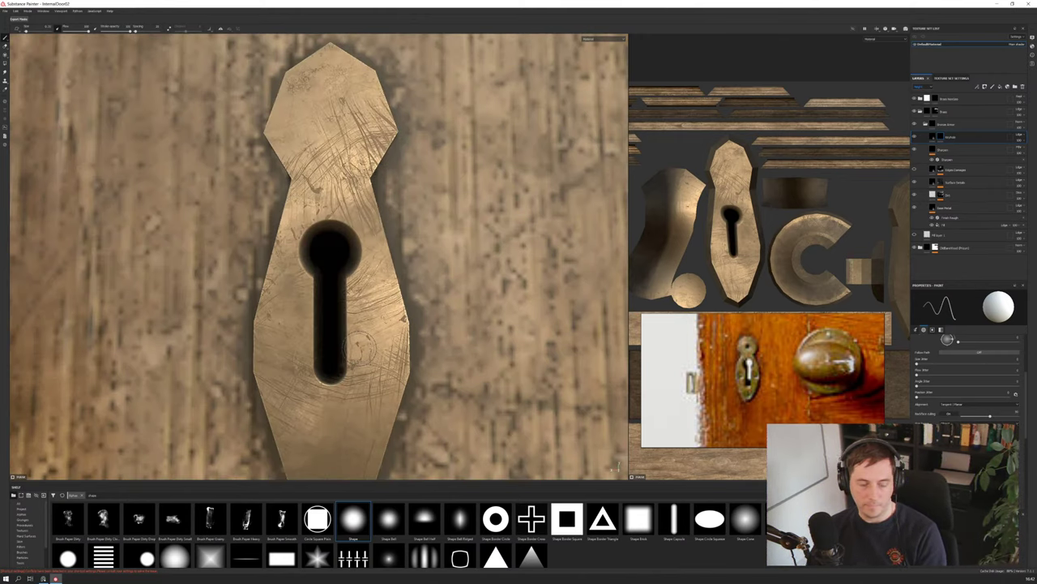
scroll(356, 348, "down", 6)
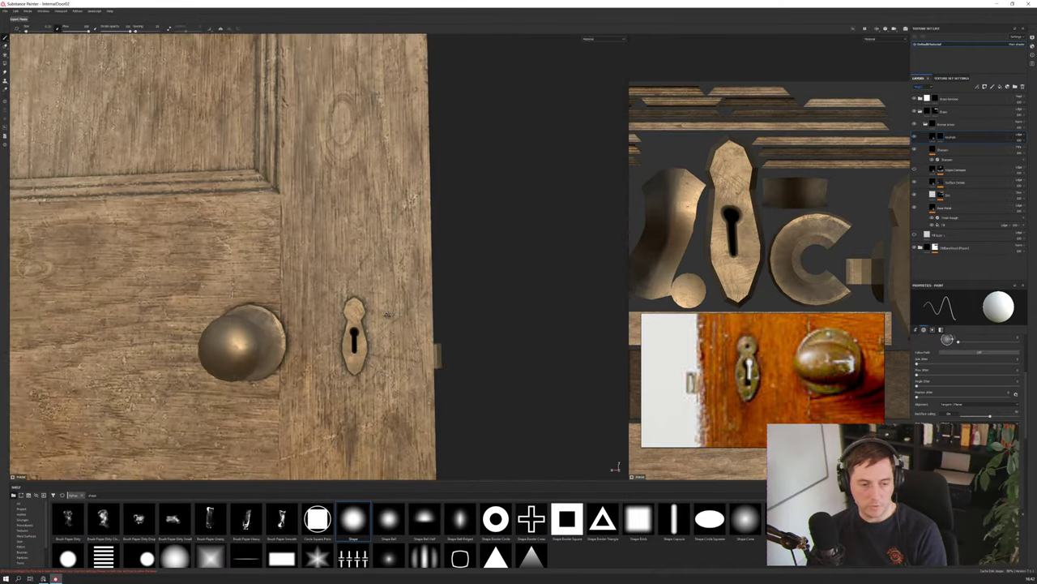
left_click_drag(387, 314, 499, 299, "alt")
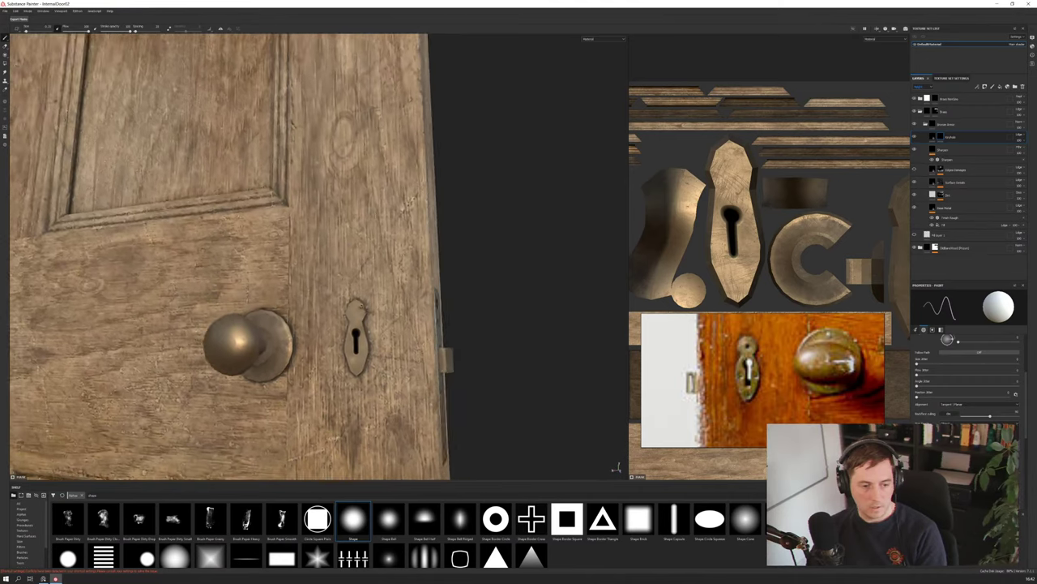
scroll(357, 340, "up", 6)
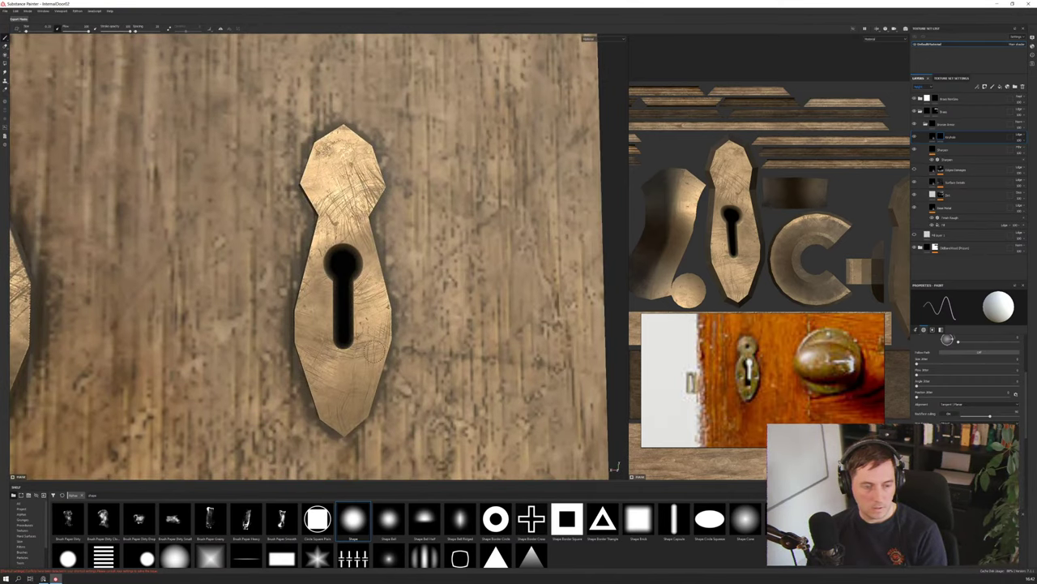
scroll(374, 351, "up", 2)
key("ctrl+z")
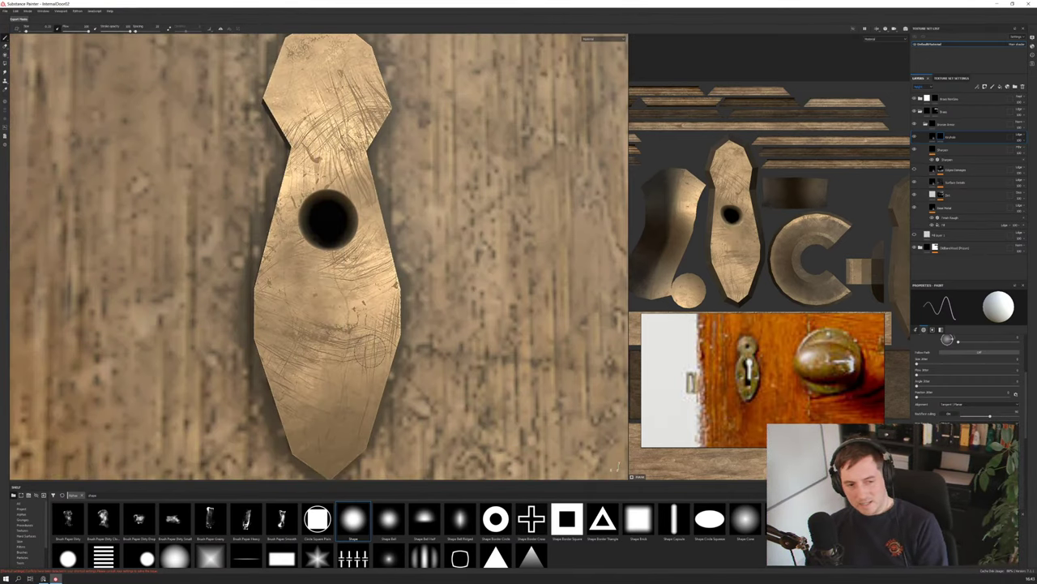
Repaint the straight black slot from the round hole down the middle of the plate and check it beside the knob
scroll(966, 372, "down", 2)
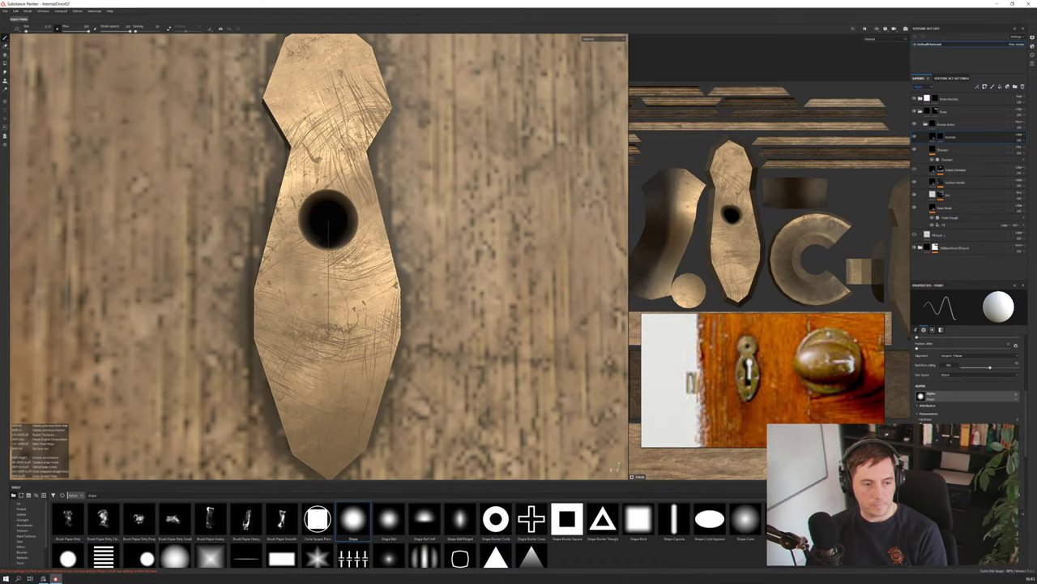
left_click(329, 357, "shift")
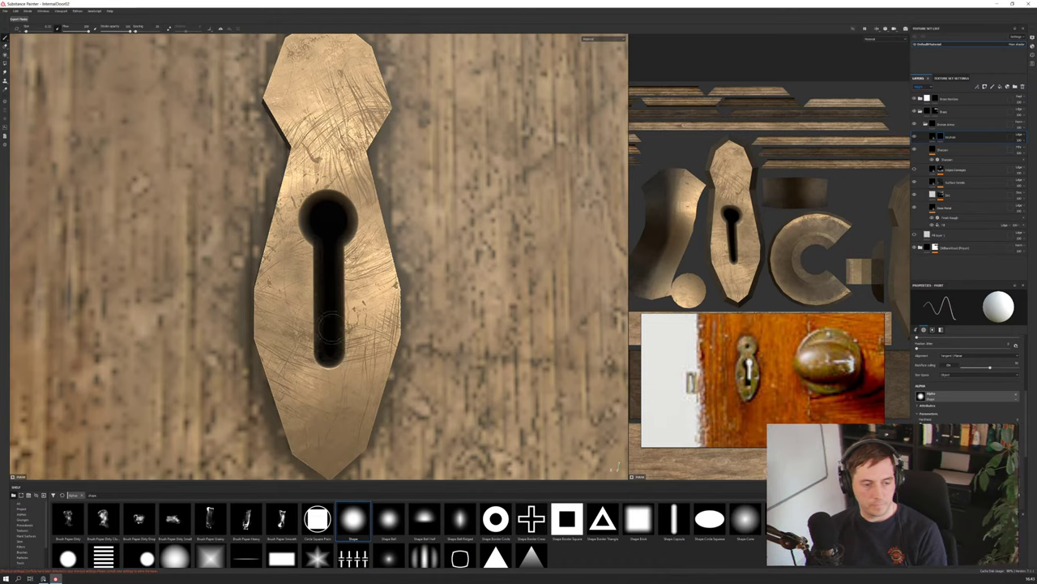
scroll(329, 324, "down", 5)
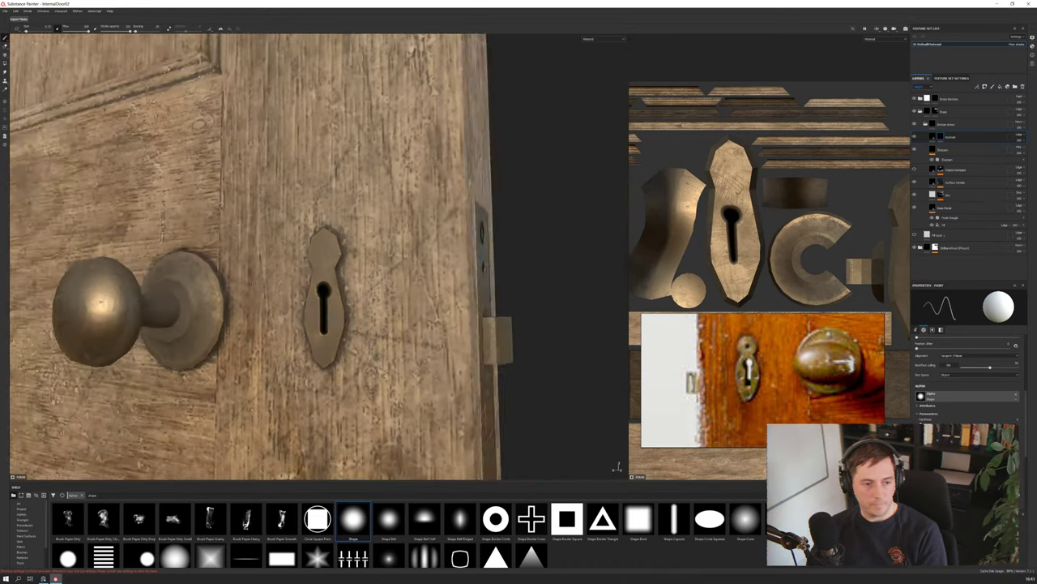
Check the keyhole at an angle and from a distance, and paint a small round black hole in the upper lobe of its plate
left_click_drag(324, 316, 377, 304, "alt")
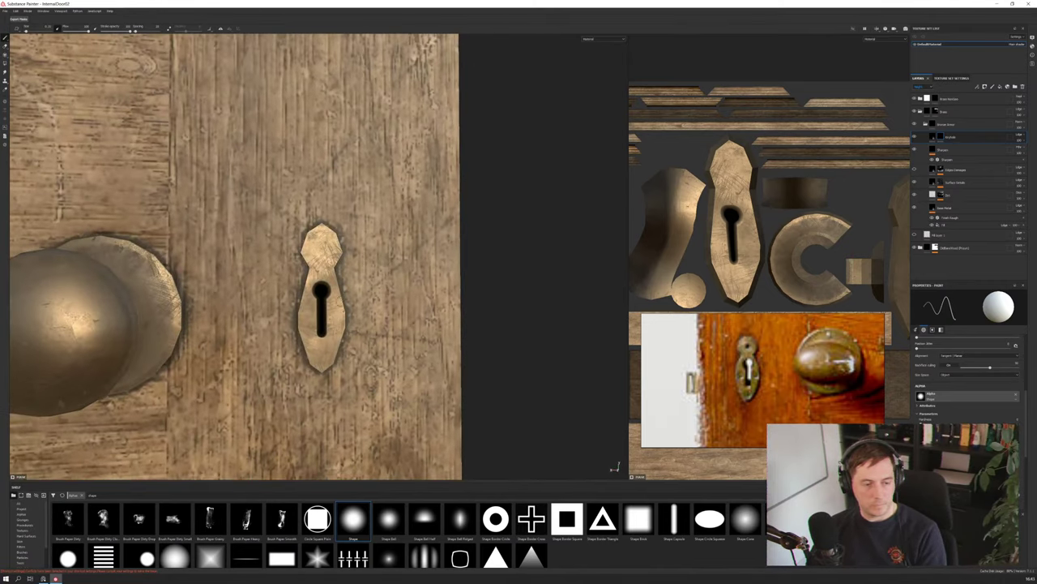
scroll(348, 300, "down", 5)
left_click_drag(312, 300, 269, 248, "alt")
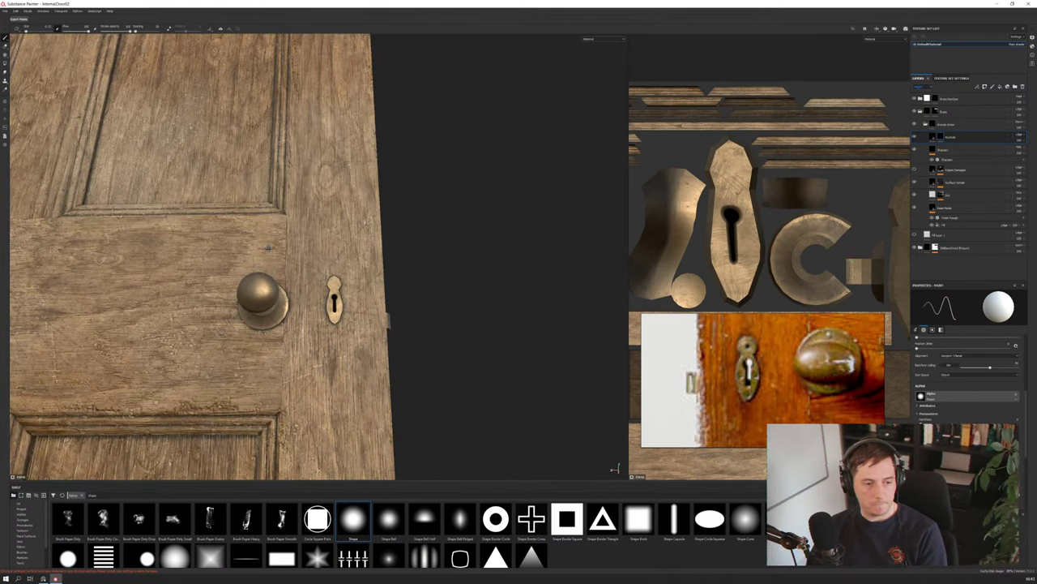
scroll(333, 300, "up", 5)
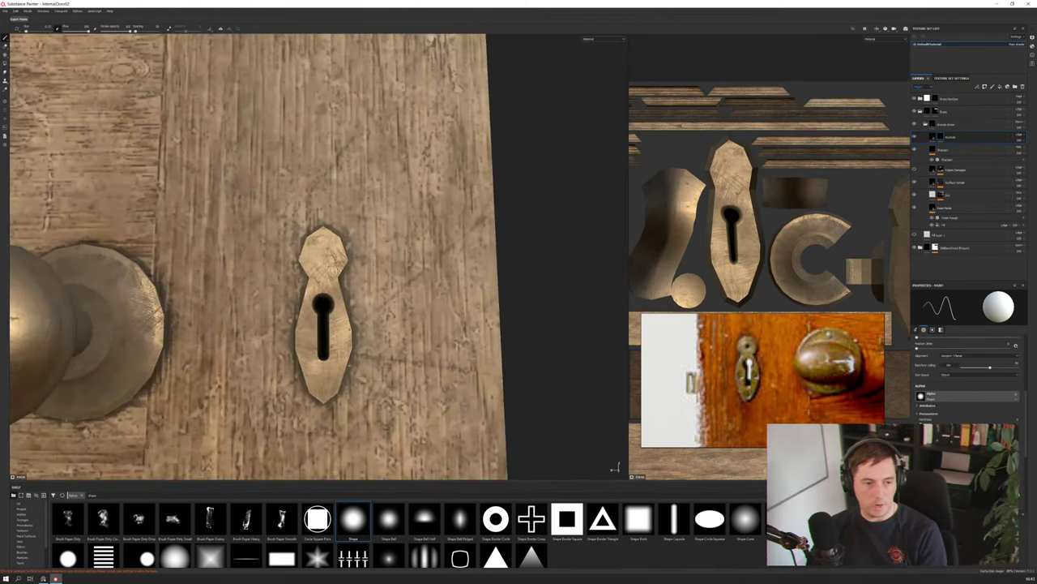
scroll(324, 316, "up", 2)
left_click(322, 256)
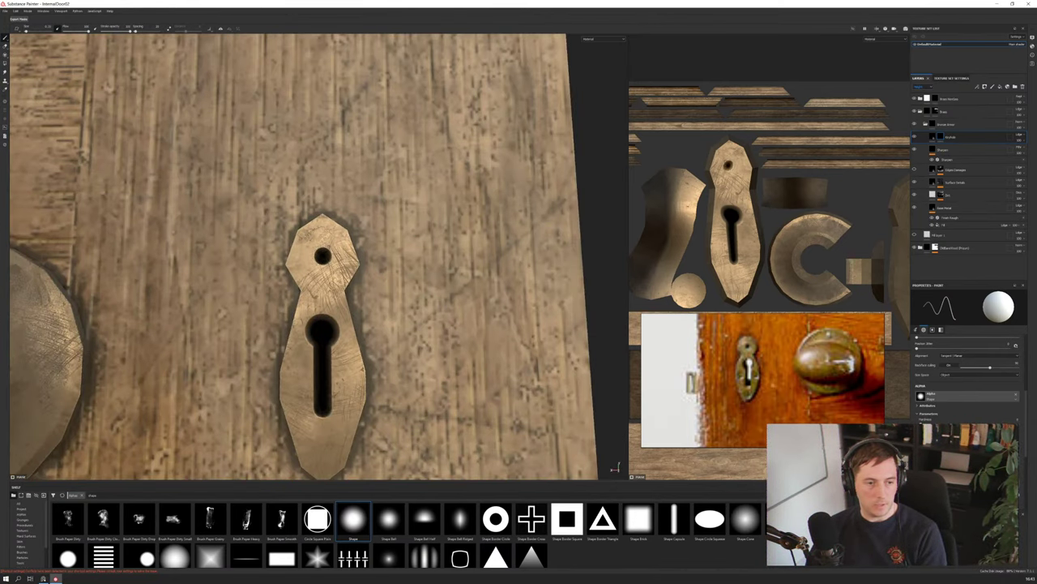
Paint a matching small round black hole in the upper lobe of the blank plate on the door's other side
scroll(368, 308, "down", 10)
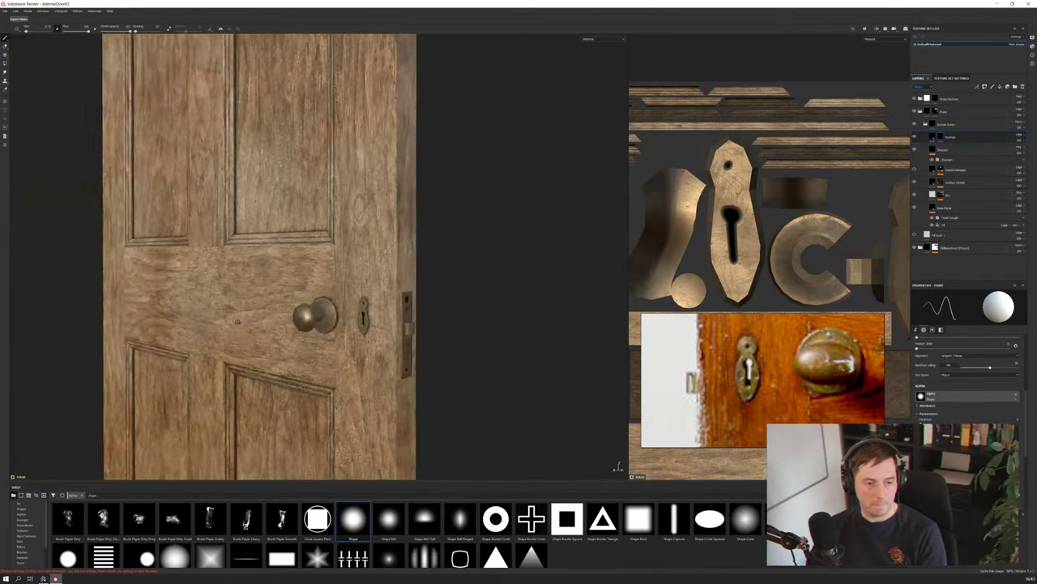
left_click_drag(226, 323, 121, 314, "alt")
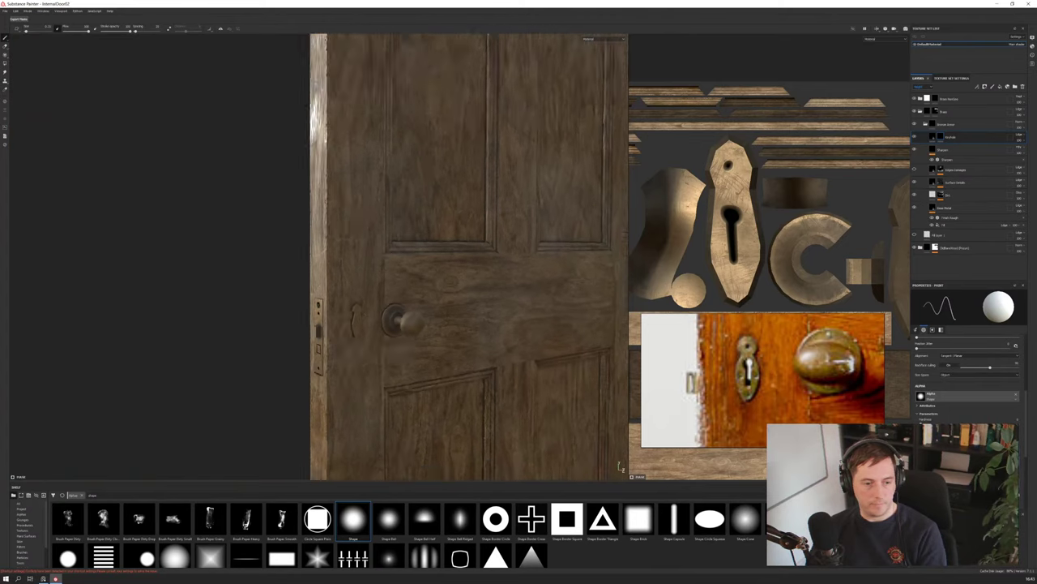
scroll(369, 308, "up", 4)
scroll(295, 303, "up", 4)
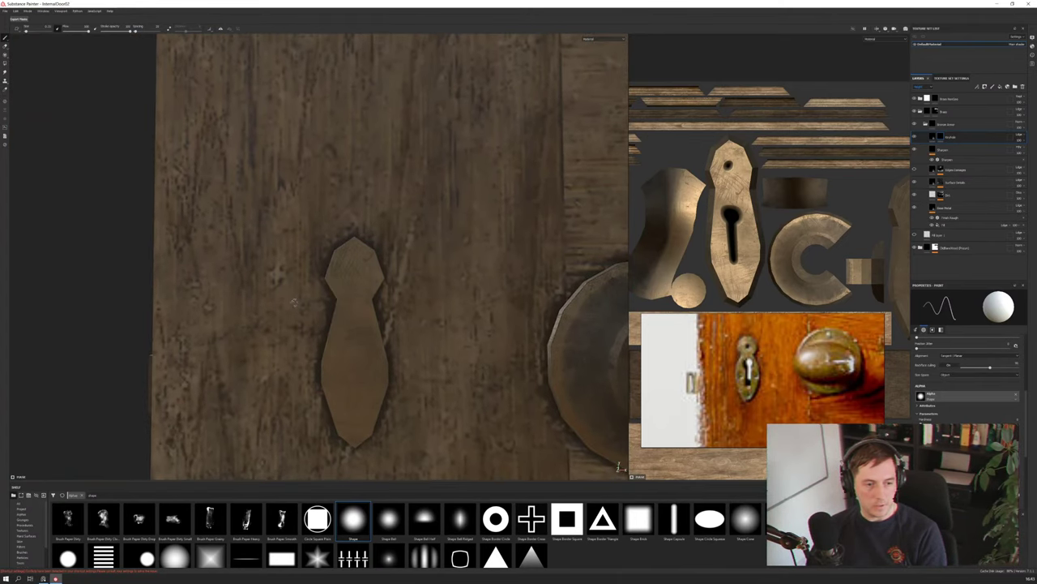
left_click(353, 270)
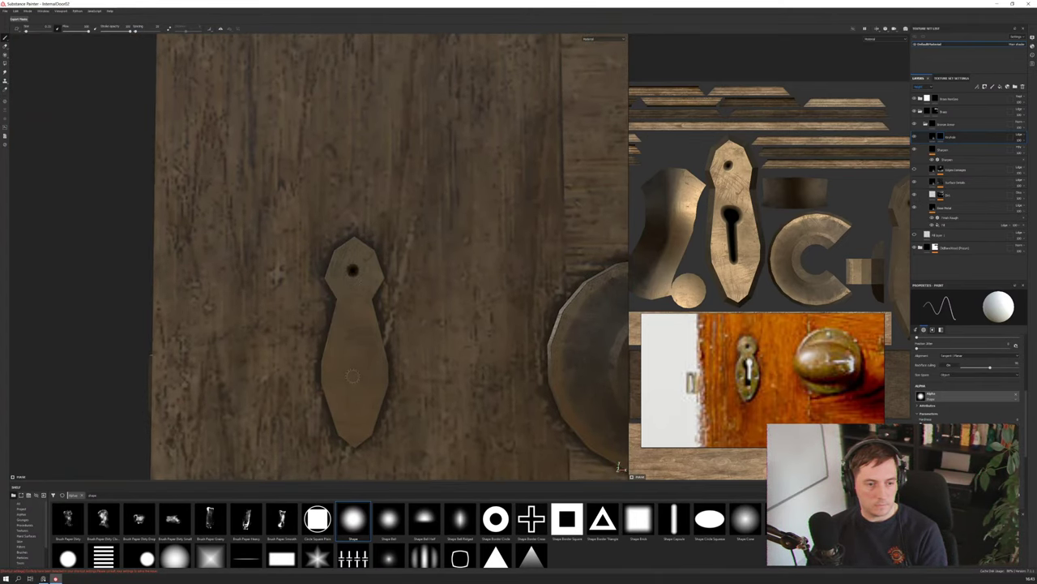
Paint a straight black vertical slot down the middle of the lower part of the plate on the door's other side
left_click_drag(354, 355, 508, 347, "alt")
left_click_drag(312, 350, 355, 352, "alt")
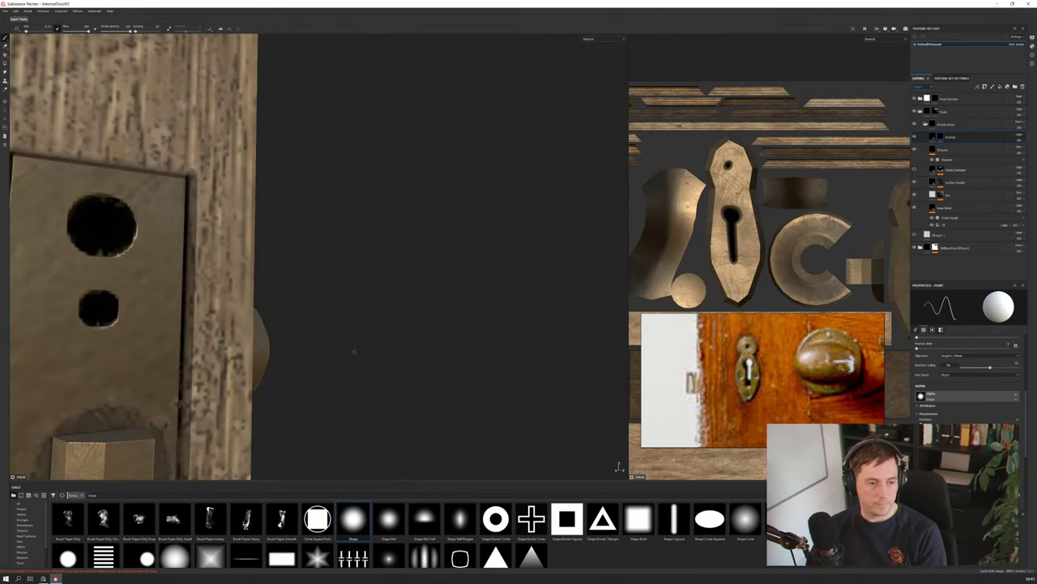
scroll(354, 351, "down", 3)
left_click_drag(121, 440, 162, 444, "alt")
scroll(154, 374, "down", 3)
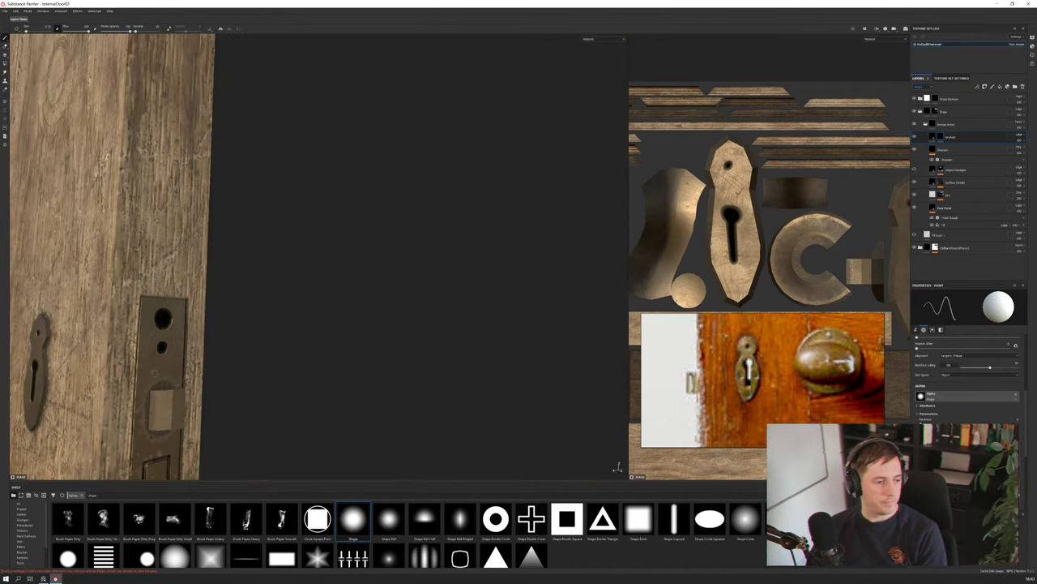
scroll(154, 374, "up", 2)
left_click_drag(154, 374, 24, 371, "alt")
left_click_drag(438, 351, 422, 235, "alt")
middle_click_drag(421, 235, 424, 272, "alt")
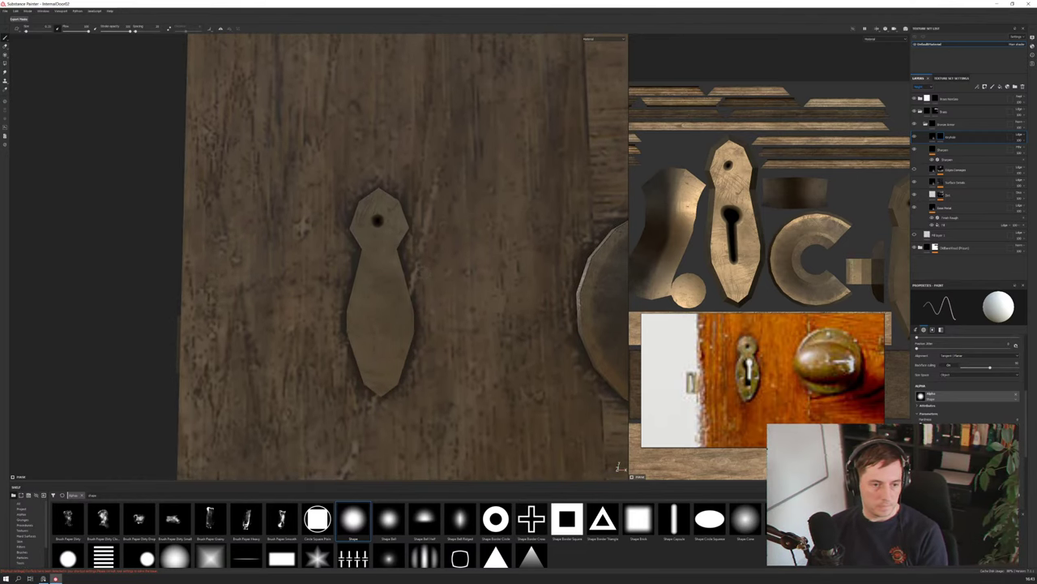
left_click(379, 277)
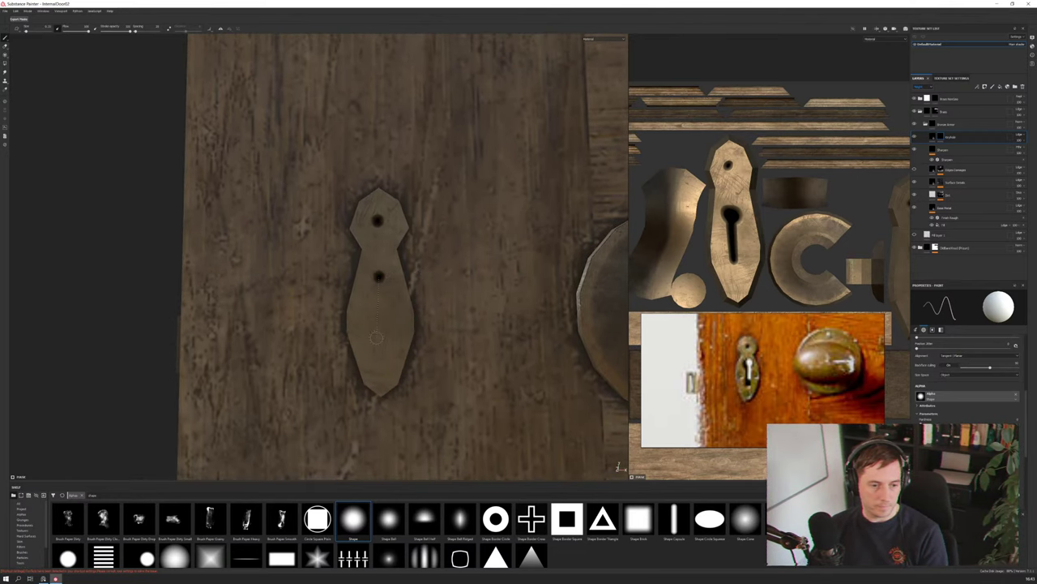
key("shift")
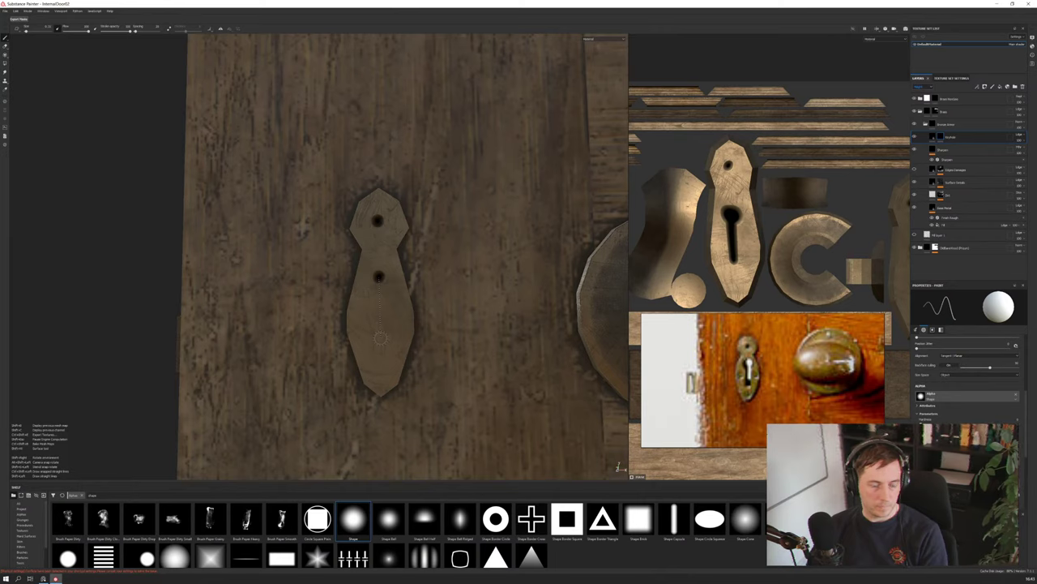
left_click(380, 338, "shift")
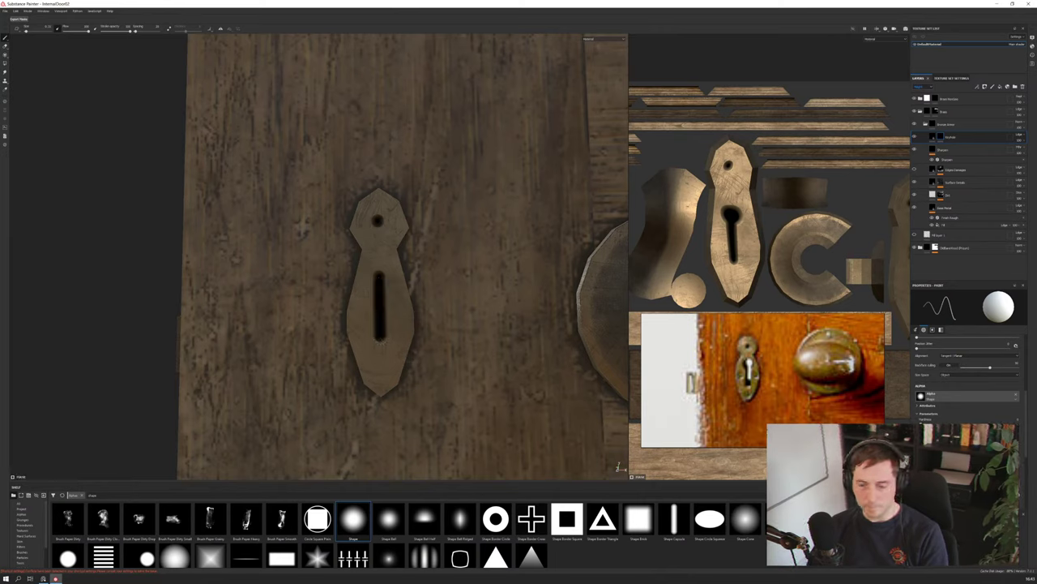
Enlarge the brush and stamp a round black hole over the upper end of the slot to form the keyhole
scroll(964, 365, "up", 3)
scroll(927, 402, "up", 3)
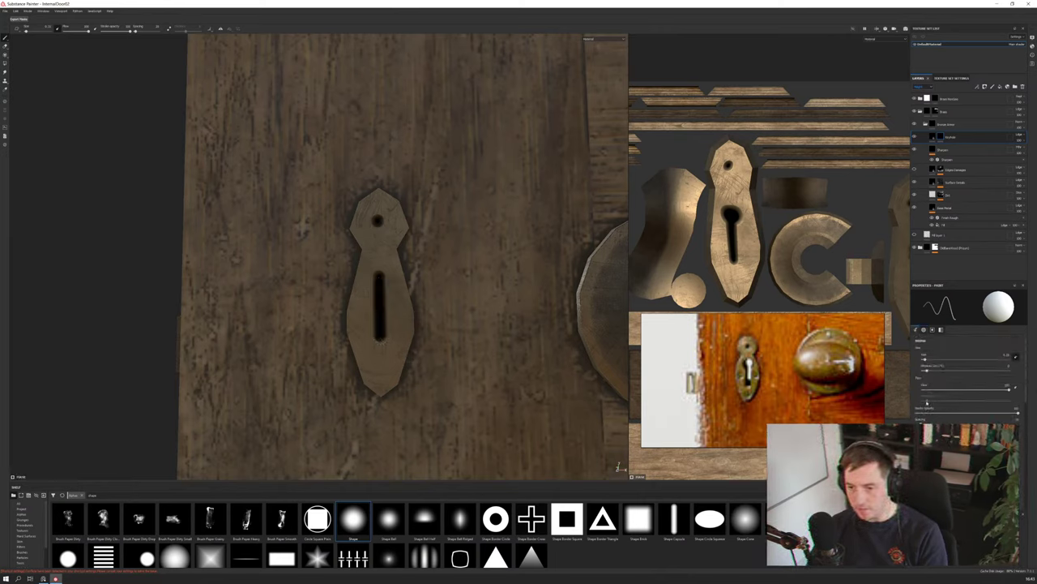
left_click_drag(924, 360, 929, 361)
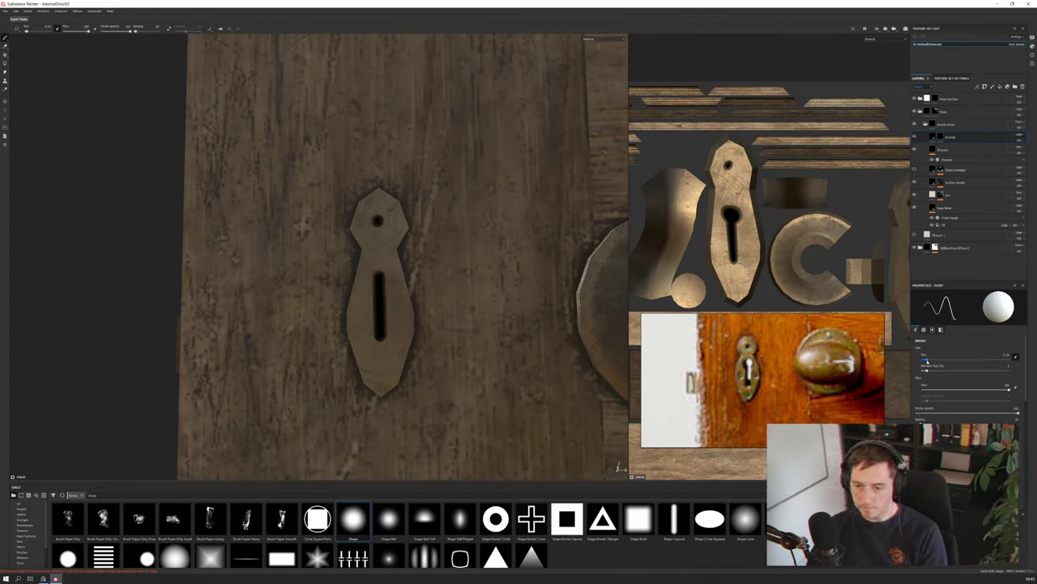
scroll(925, 355, "down", 2)
scroll(965, 372, "down", 2)
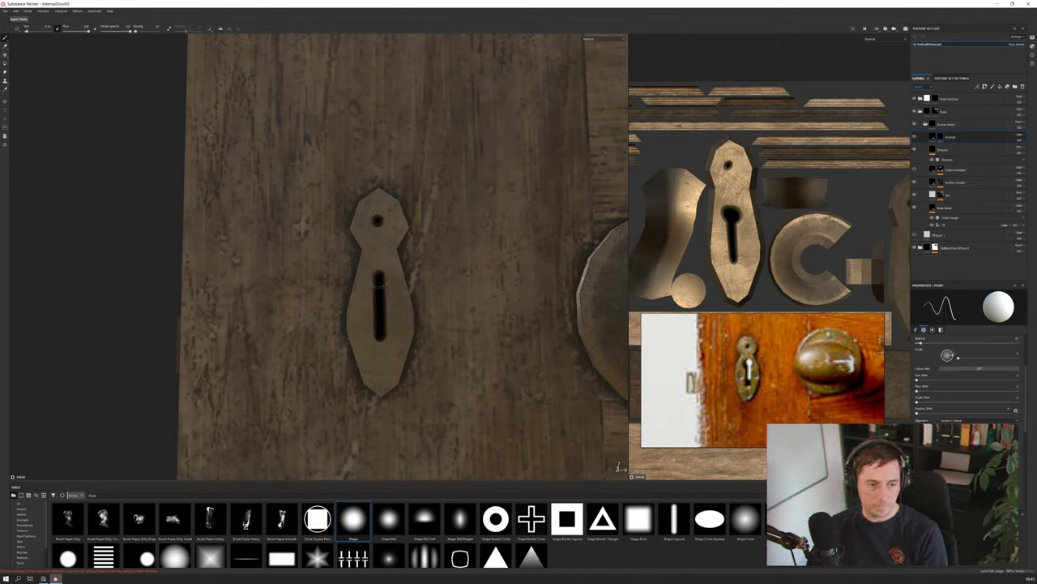
left_click(379, 273)
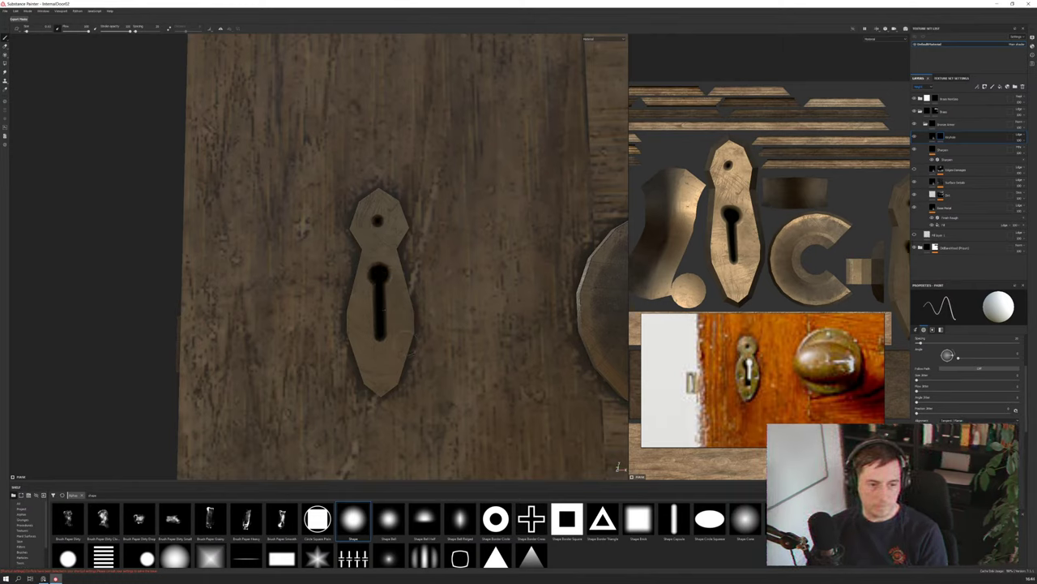
Inspect the new keyhole plate from a distance and up close, and compare the door hardware with the reference photo
left_click_drag(406, 342, 97, 321, "alt")
scroll(438, 324, "down", 8)
left_click_drag(339, 322, 304, 324, "alt")
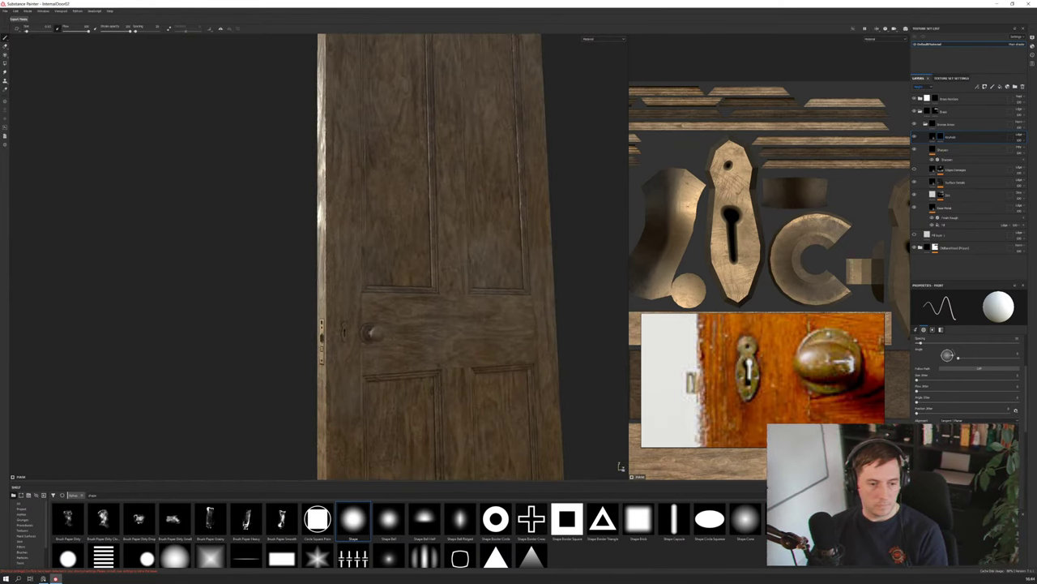
scroll(344, 337, "up", 10)
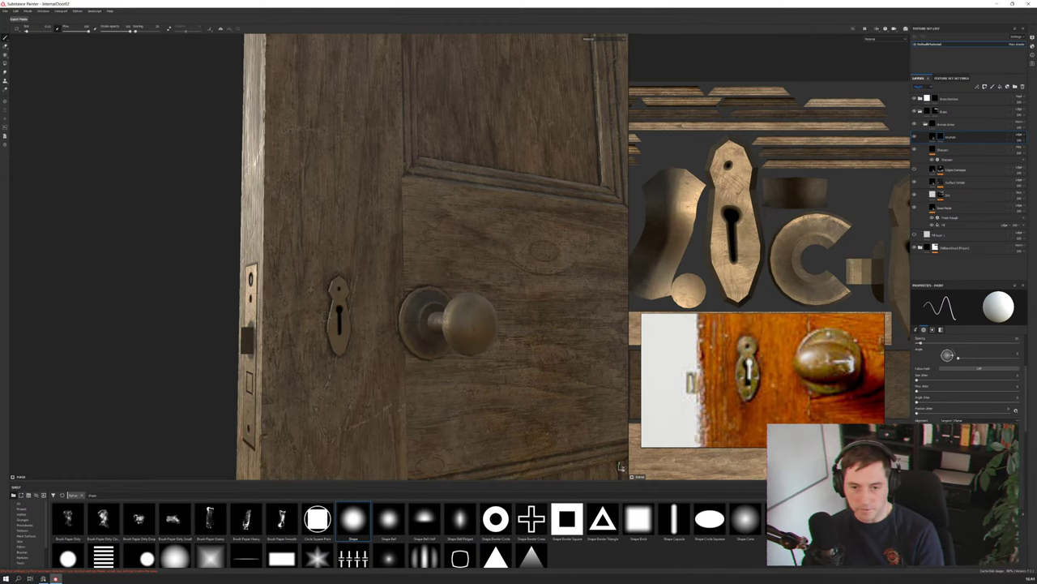
scroll(620, 467, "down", 2)
scroll(737, 392, "up", 3)
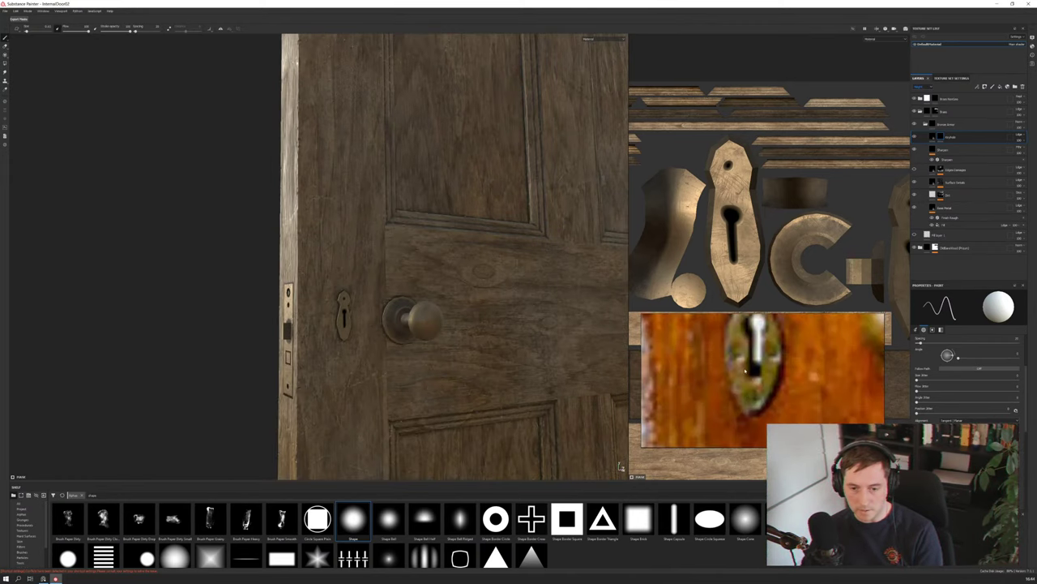
scroll(741, 356, "down", 3)
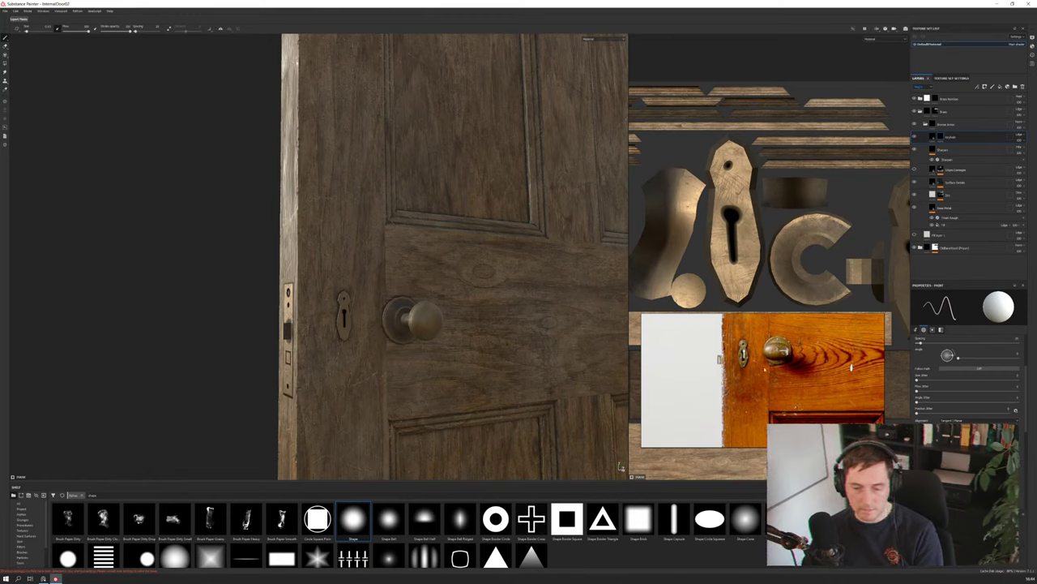
scroll(739, 361, "up", 3)
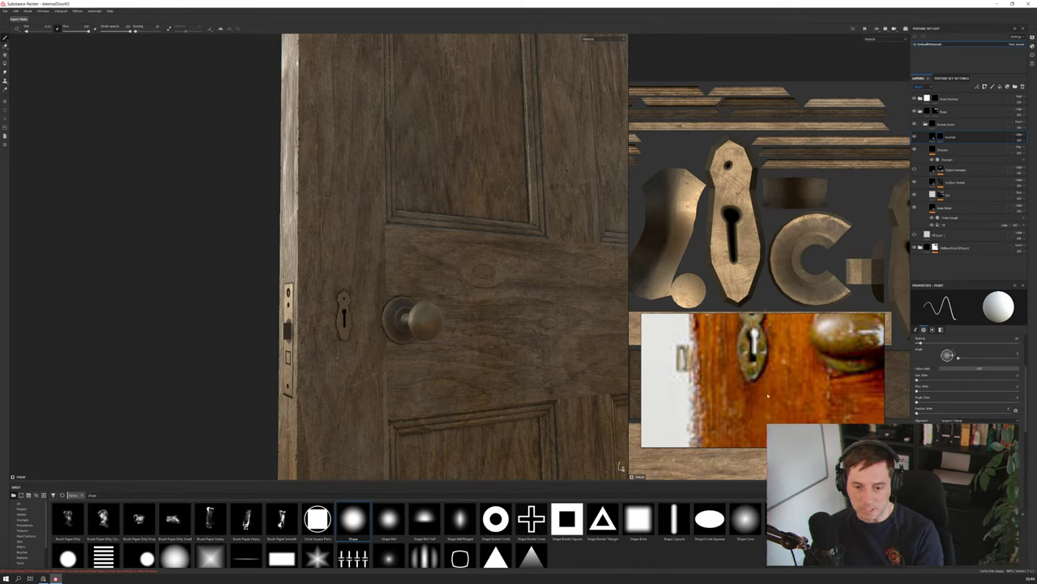
scroll(753, 357, "down", 7)
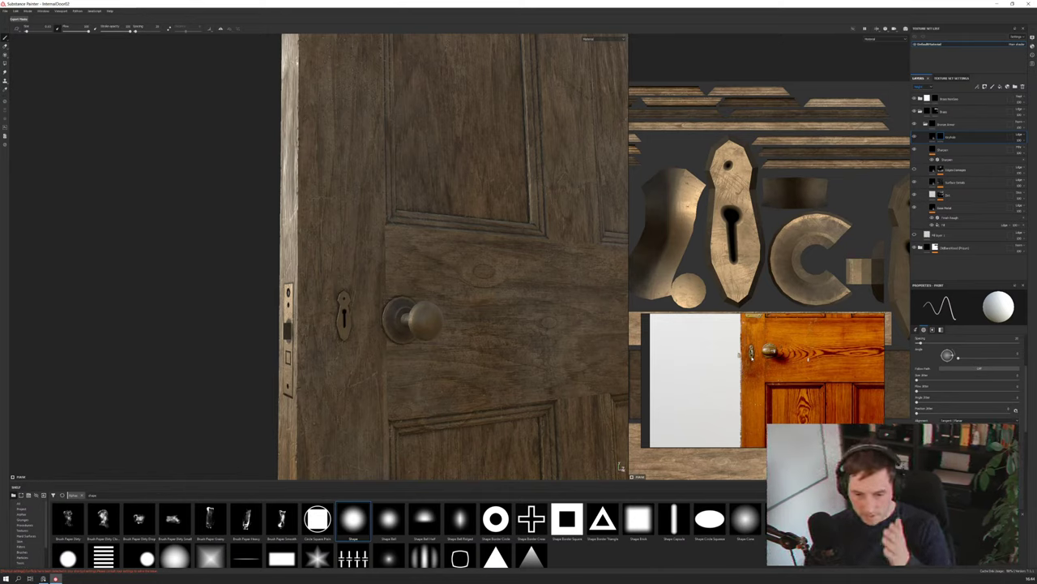
scroll(752, 355, "up", 4)
scroll(752, 356, "down", 5)
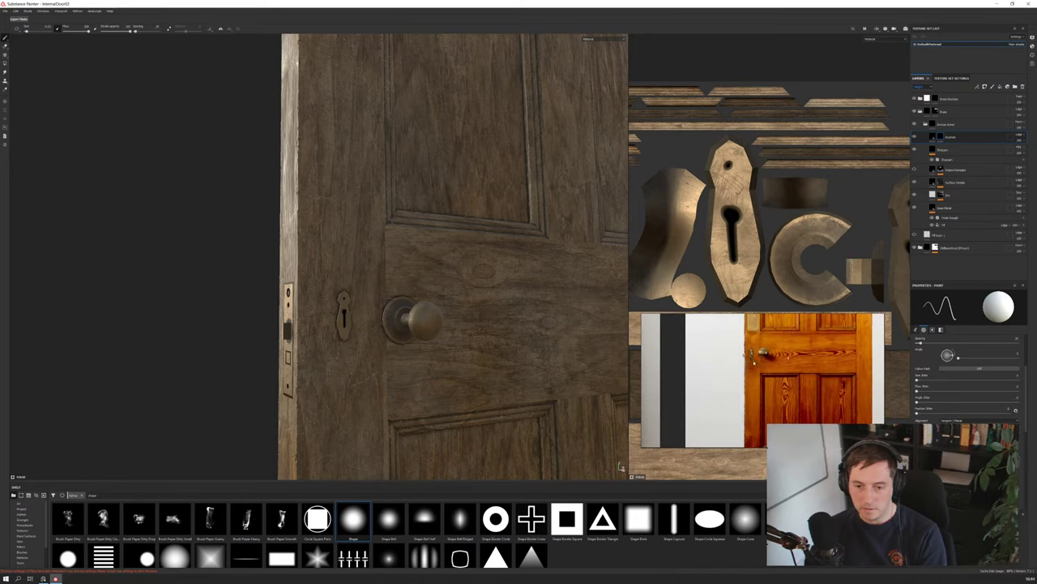
left_click(750, 337)
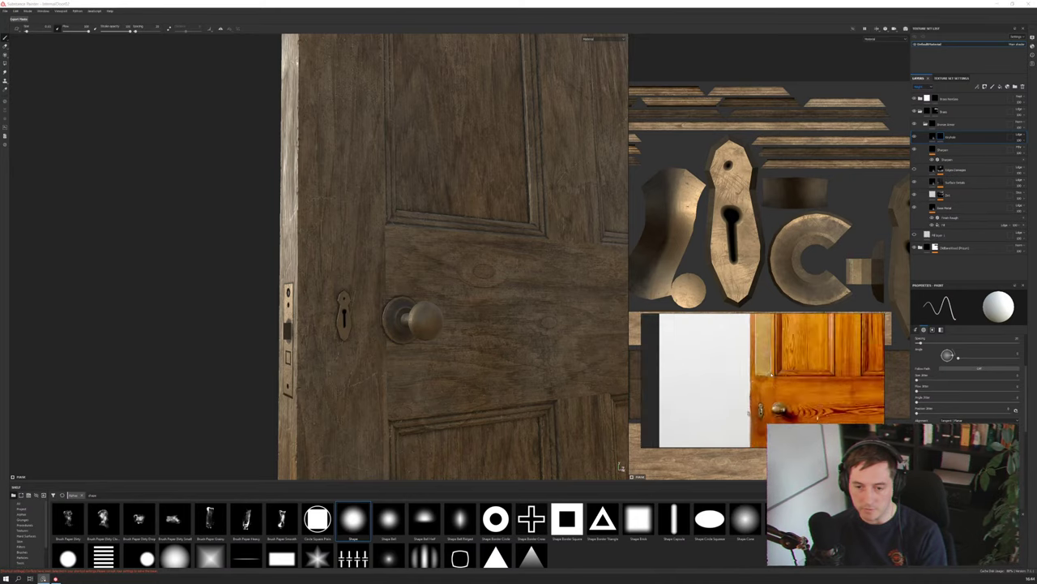
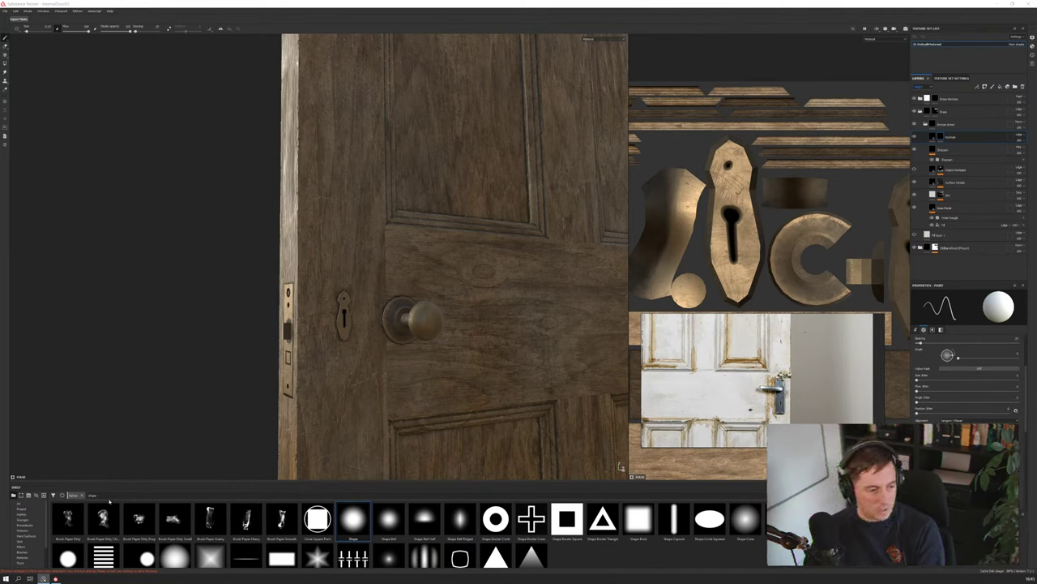
Search the alpha library for a screw shape and clear the search to list every alpha
type("rat")
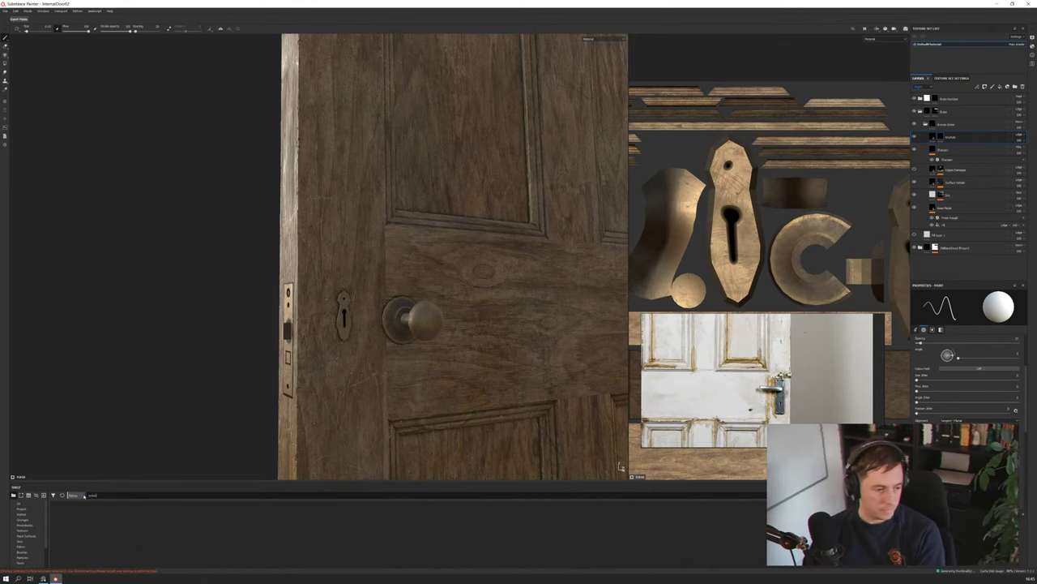
key("BackSpace")
key("BackSpace")
key("BackSpace")
key("BackSpace")
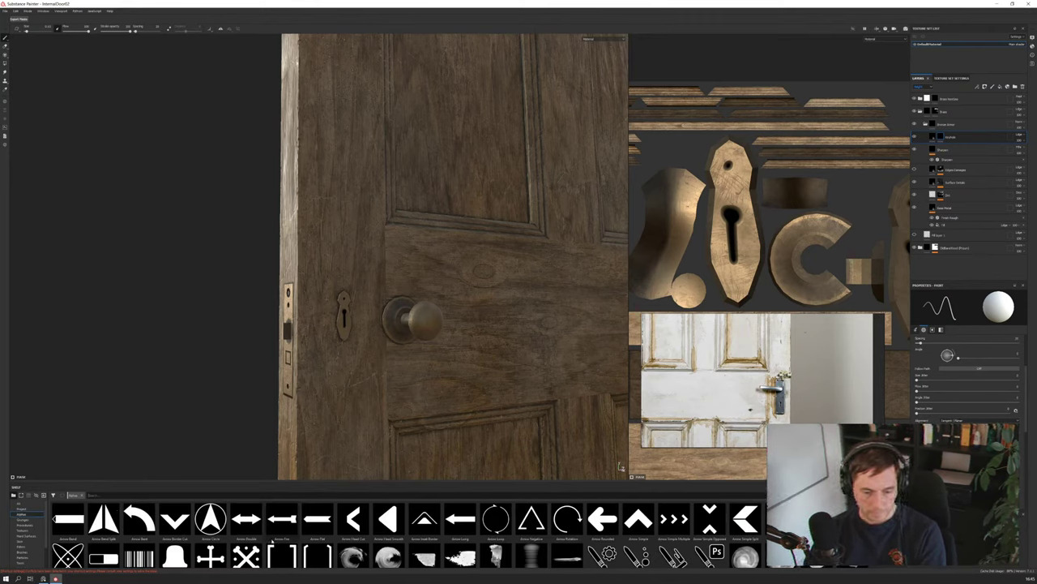
Browse the full alpha library for a screw-head shape and select the Sign Forbidden Band alpha
scroll(272, 541, "down", 5)
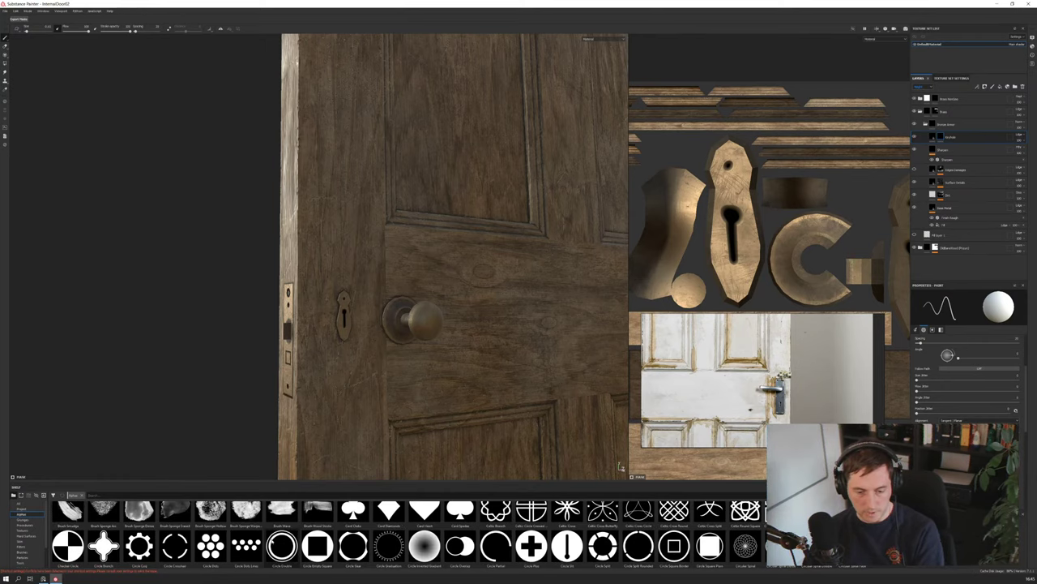
scroll(273, 540, "down", 3)
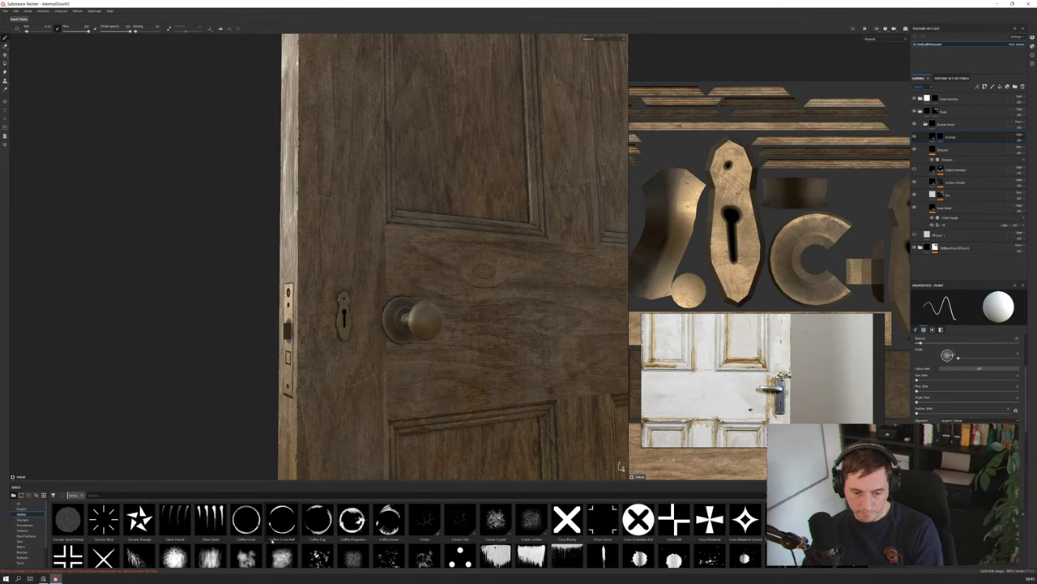
scroll(405, 531, "down", 5)
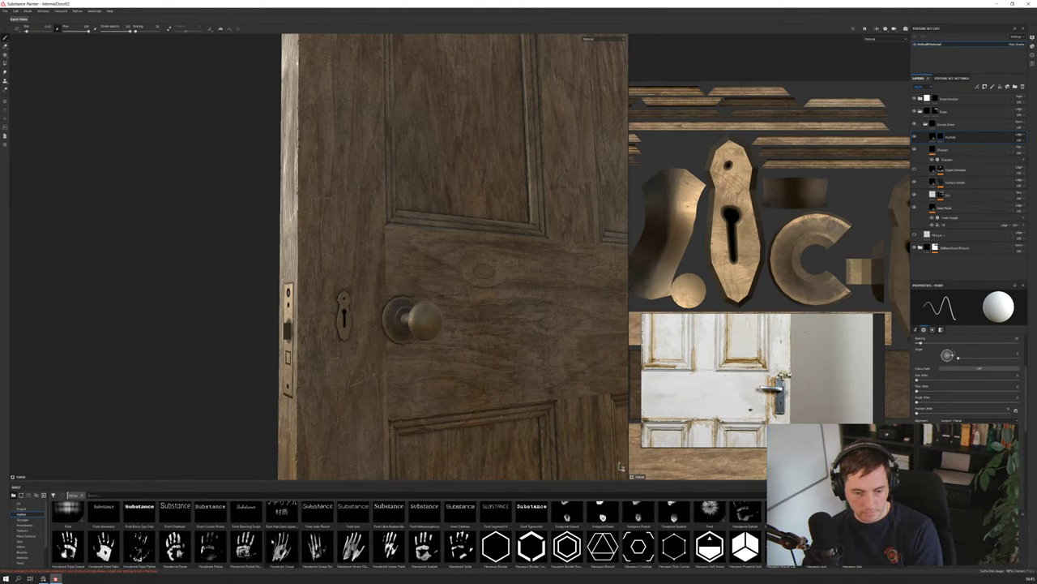
scroll(405, 535, "down", 8)
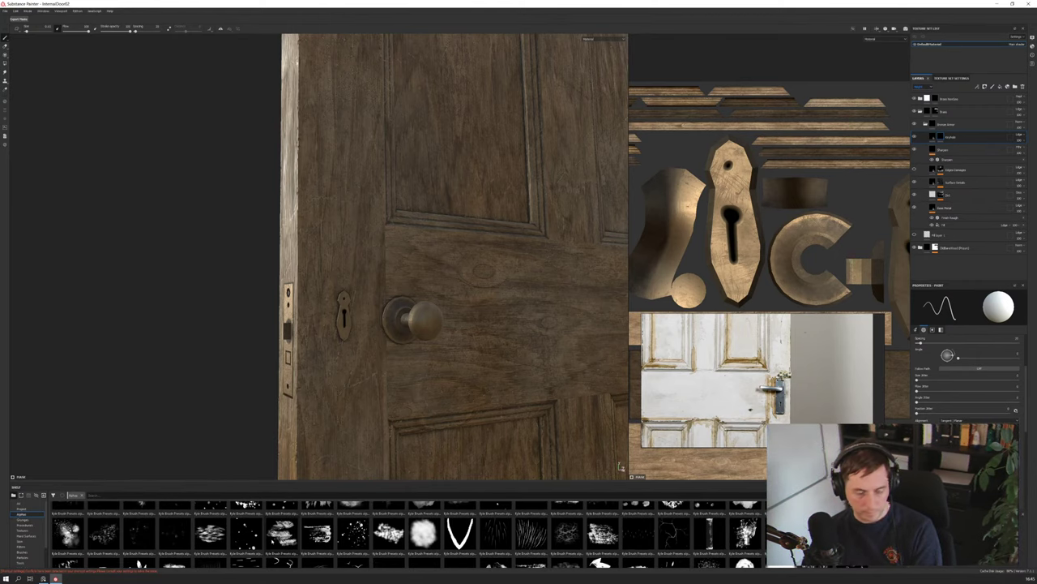
scroll(406, 535, "down", 3)
scroll(405, 527, "down", 5)
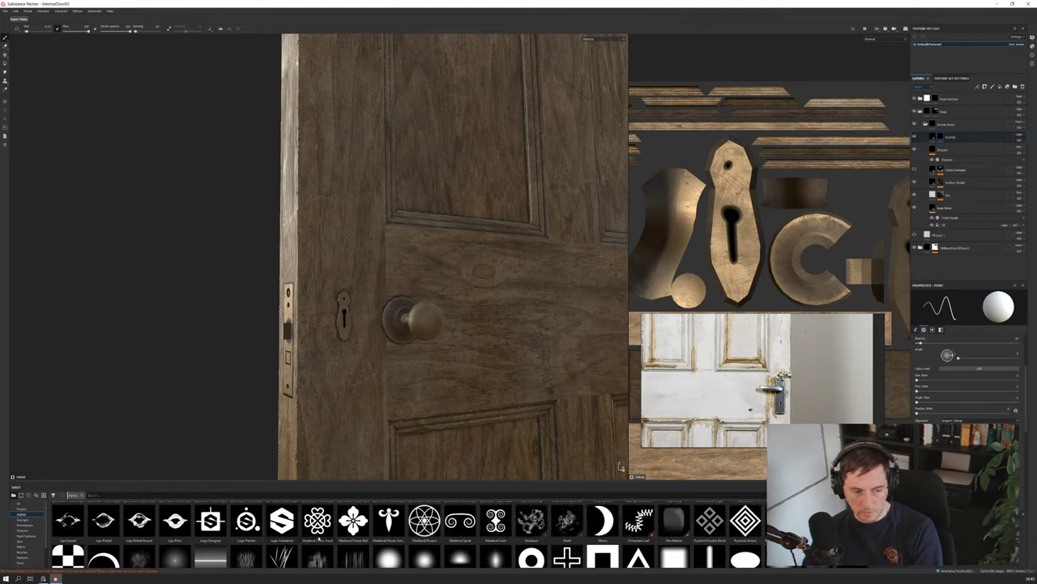
scroll(548, 531, "down", 6)
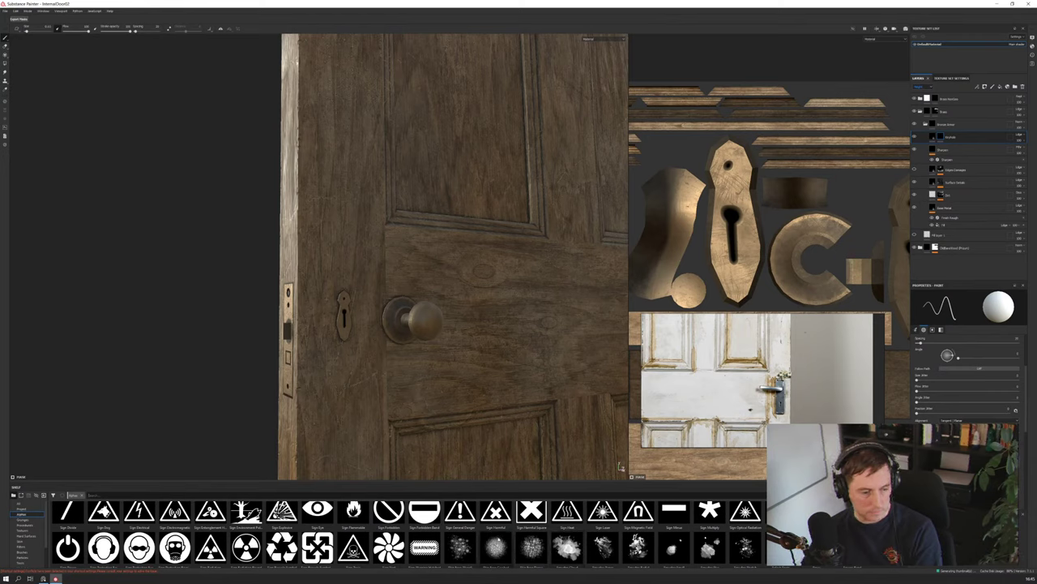
scroll(459, 539, "down", 4)
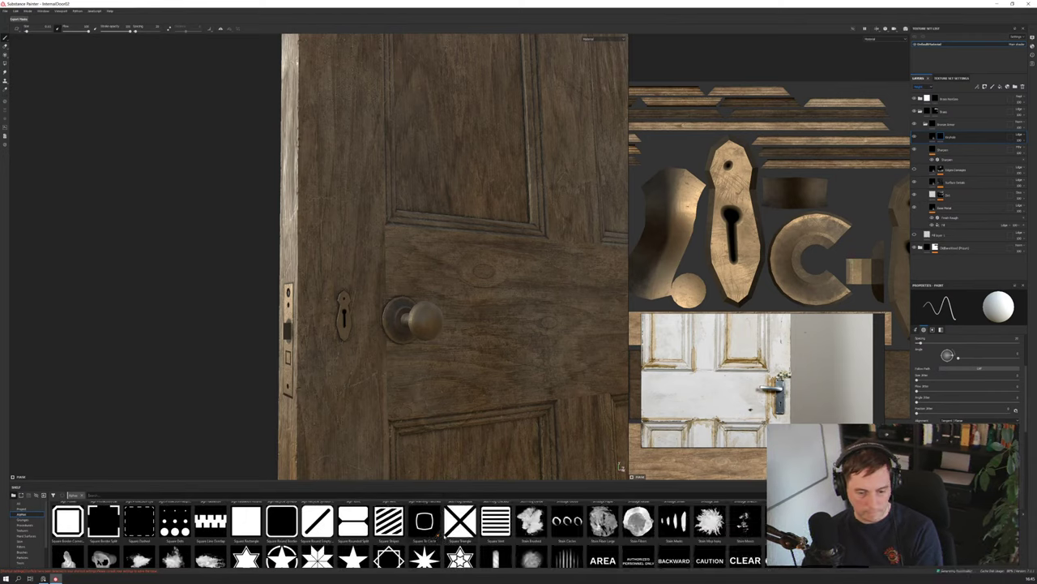
scroll(460, 536, "down", 4)
scroll(496, 535, "down", 4)
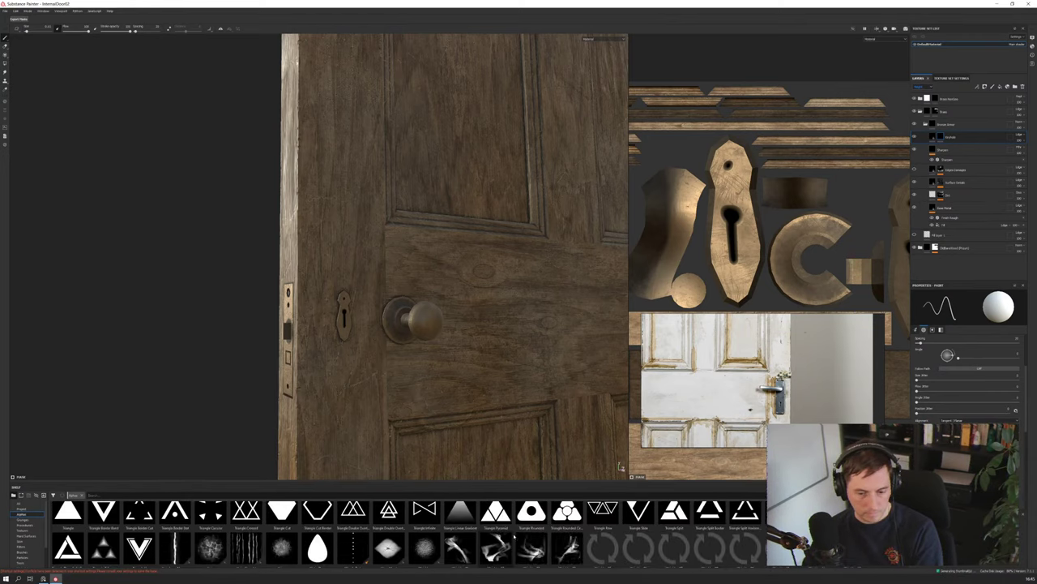
scroll(527, 537, "down", 4)
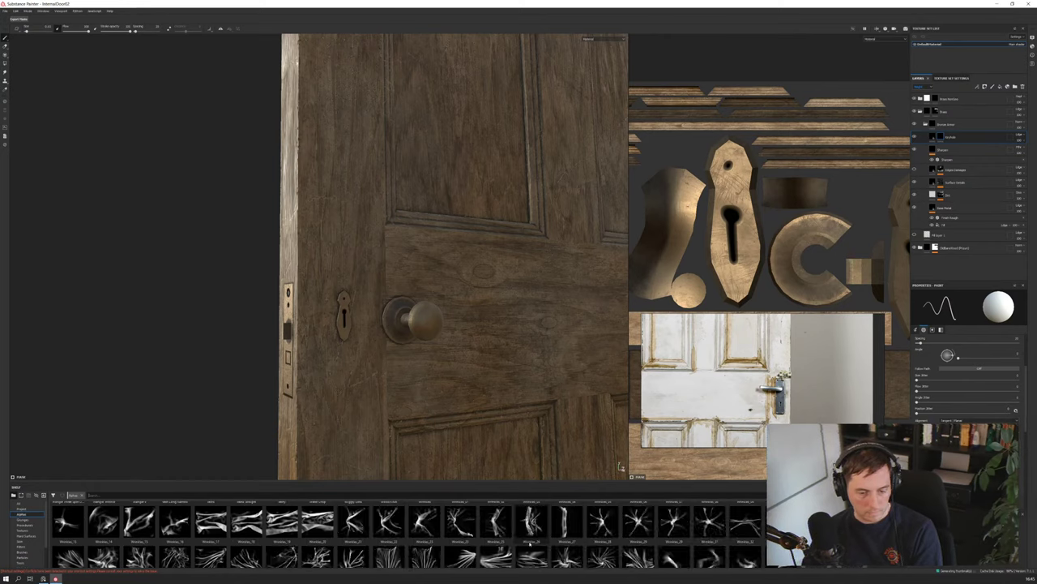
mouse_move(529, 543)
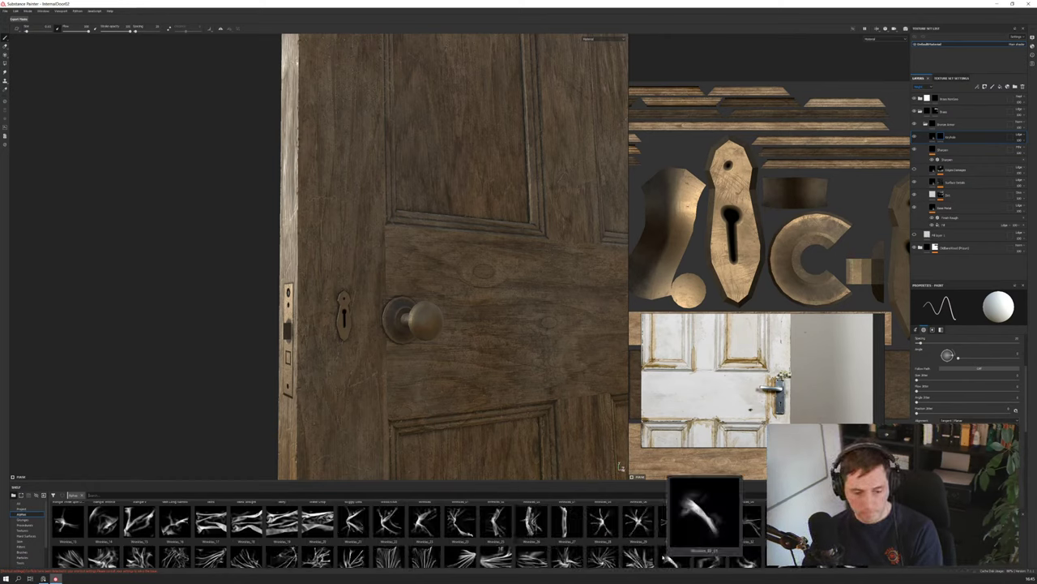
scroll(623, 548, "down", 4)
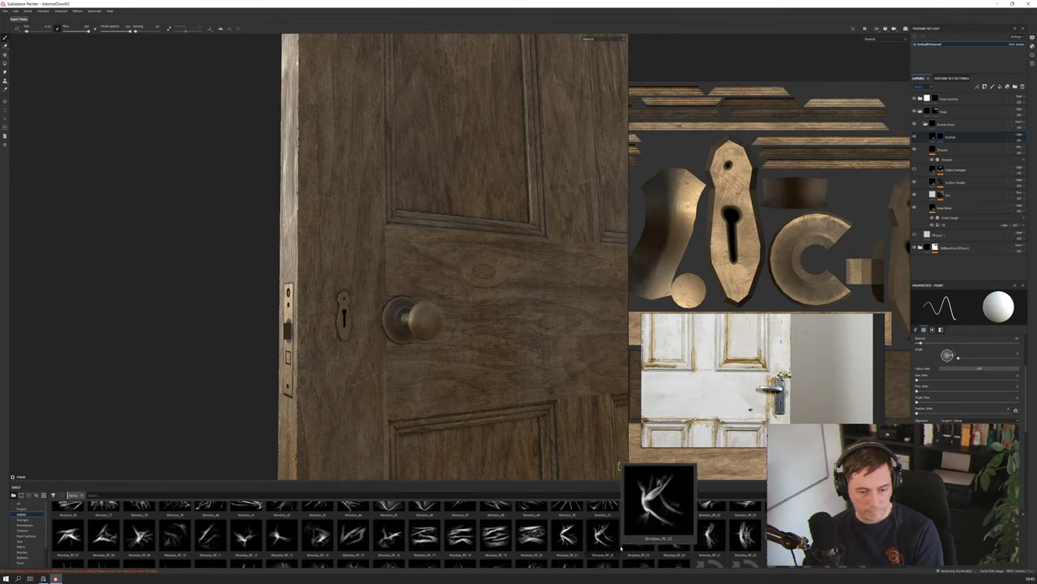
scroll(661, 543, "down", 2)
scroll(663, 542, "down", 4)
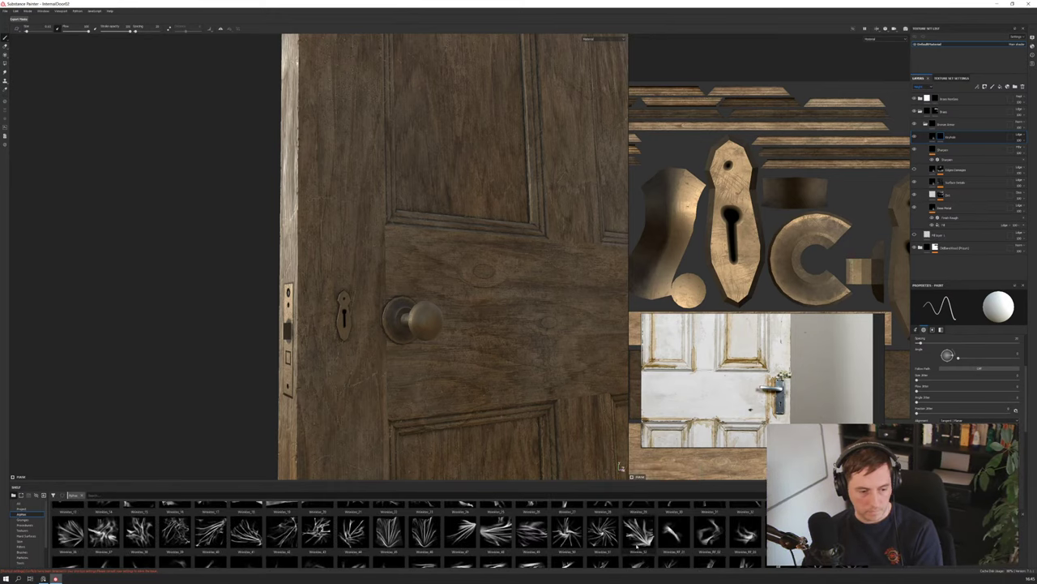
scroll(663, 542, "down", 3)
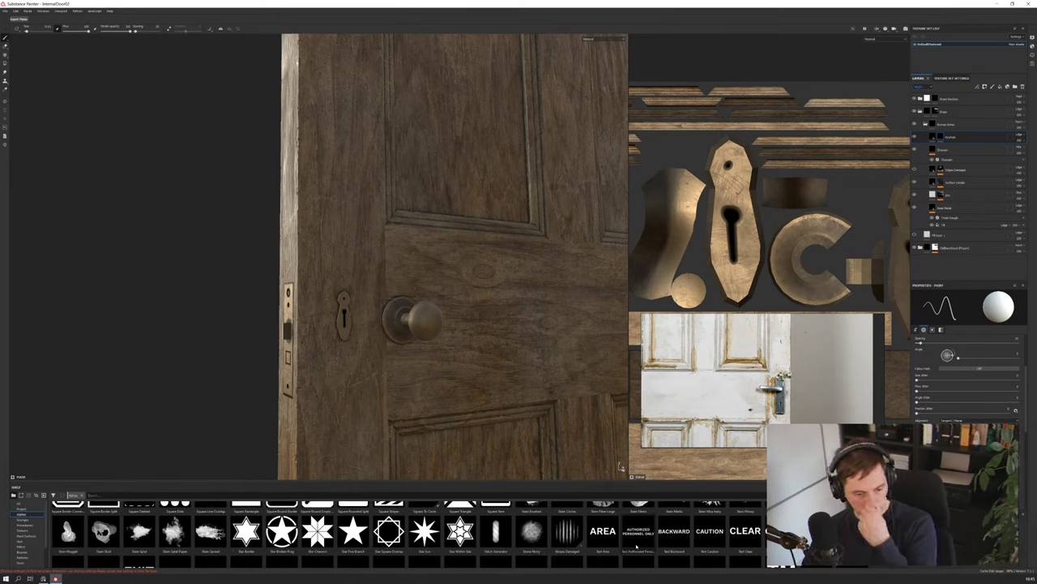
scroll(662, 541, "down", 3)
scroll(663, 542, "up", 2)
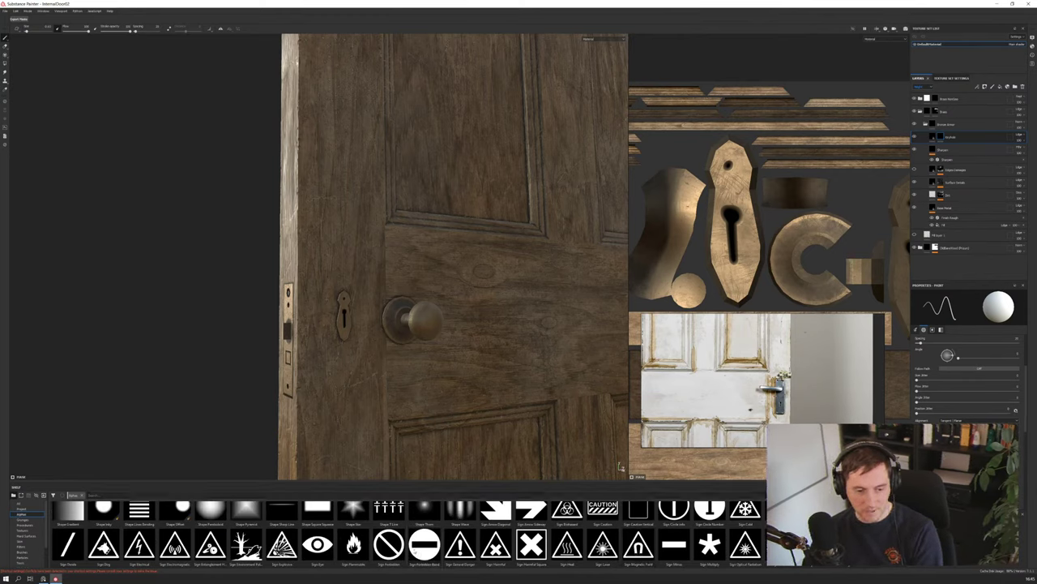
mouse_move(424, 552)
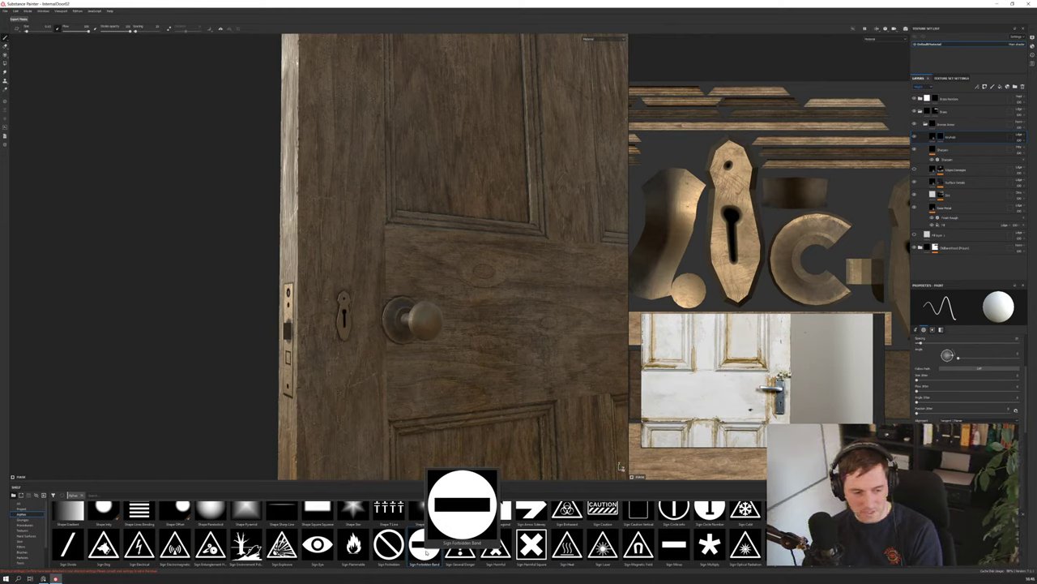
left_click(425, 551)
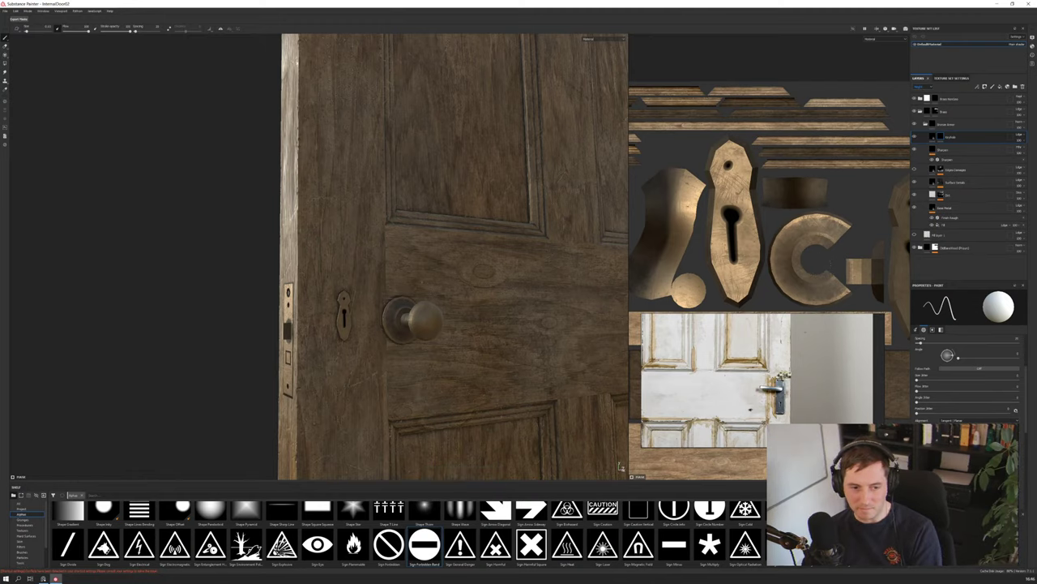
Examine the keyhole plates on both sides of the door up close, ending on the plate beside the knob
left_click_drag(422, 312, 337, 314, "alt")
right_click_drag(337, 314, 402, 297, "alt")
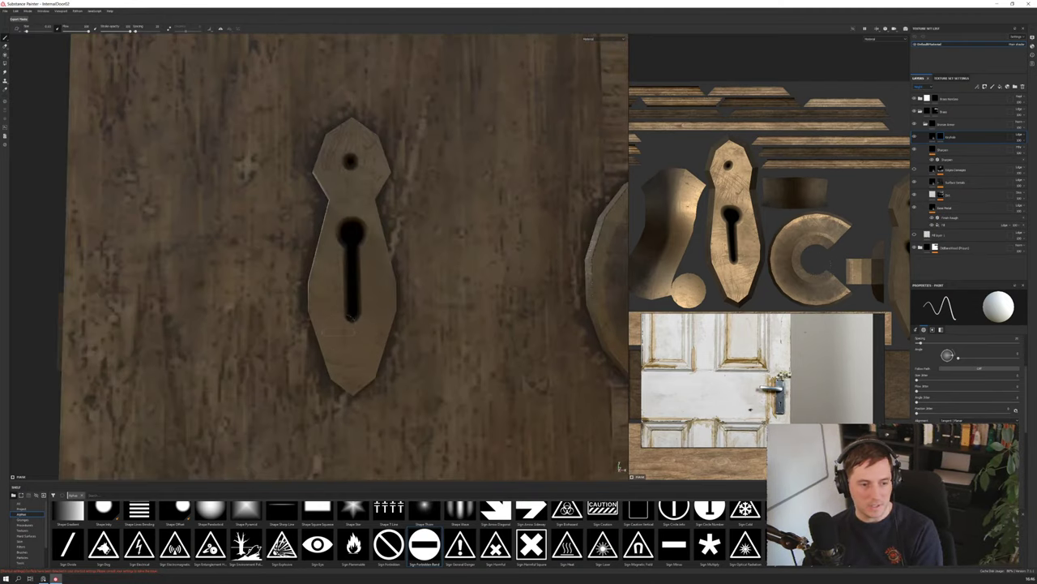
left_click_drag(402, 297, 260, 241, "alt")
right_click_drag(260, 241, 273, 321, "alt")
left_click_drag(273, 321, 342, 307, "alt")
middle_click_drag(342, 307, 518, 296, "alt")
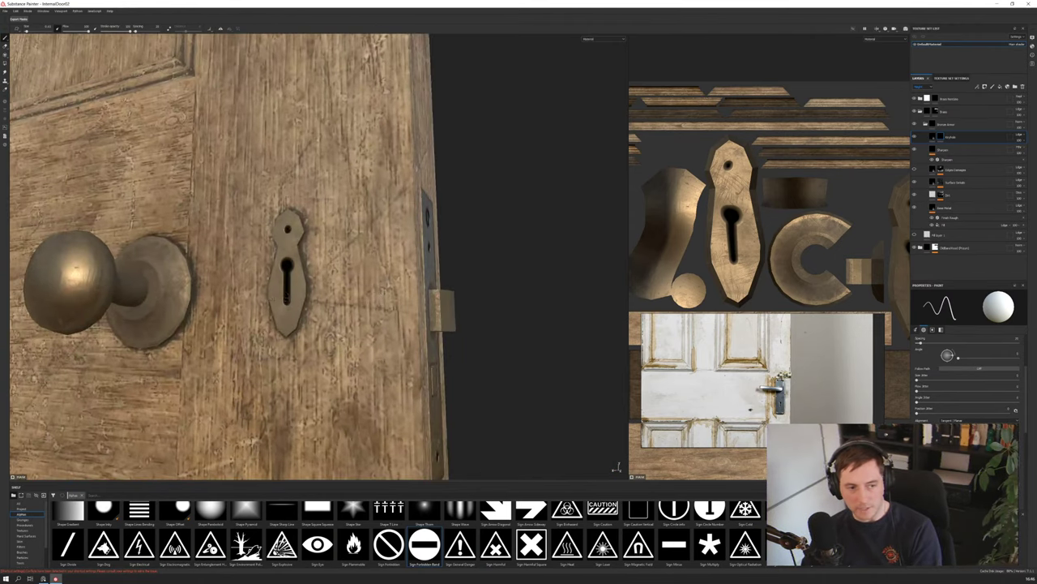
left_click_drag(519, 296, 551, 293, "alt")
mouse_move(270, 295)
right_mouse_down("alt")
mouse_move(249, 300)
mouse_move(277, 293)
right_mouse_up("alt")
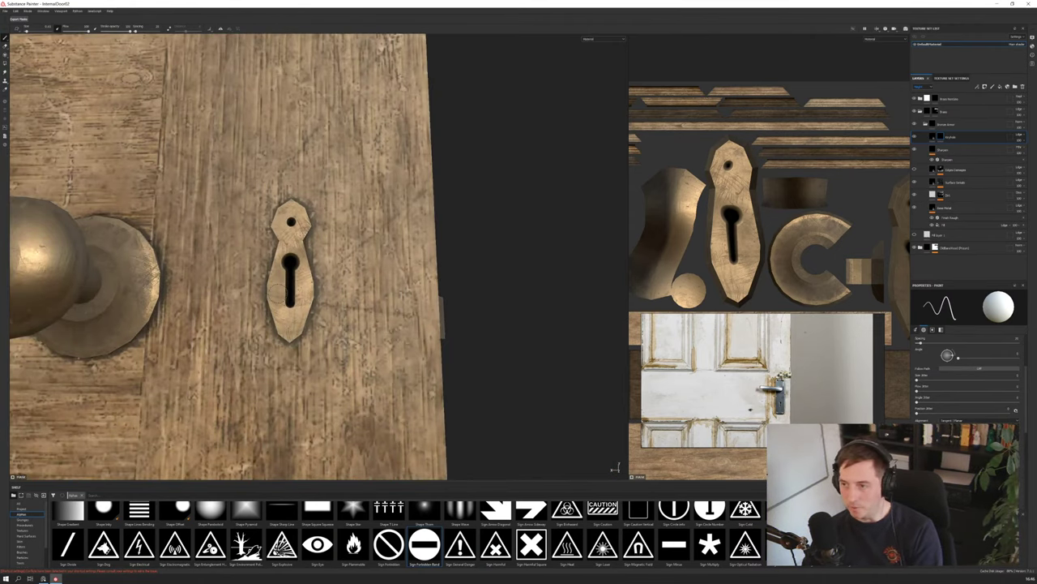
left_click_drag(277, 293, 282, 327, "alt")
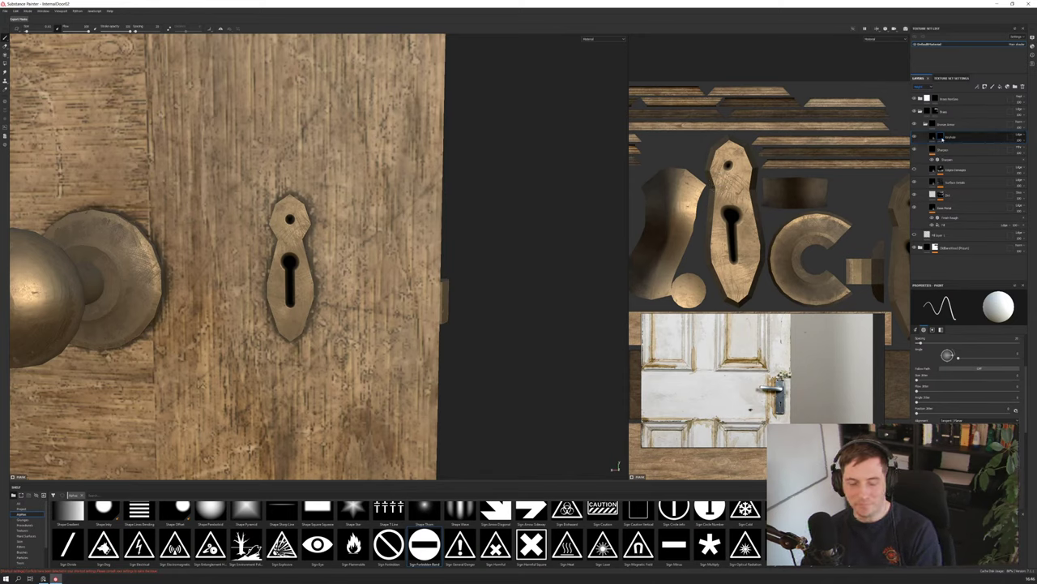
Add a fill layer above the keyhole layer in the brass group and name it for the screws
mouse_move(941, 138)
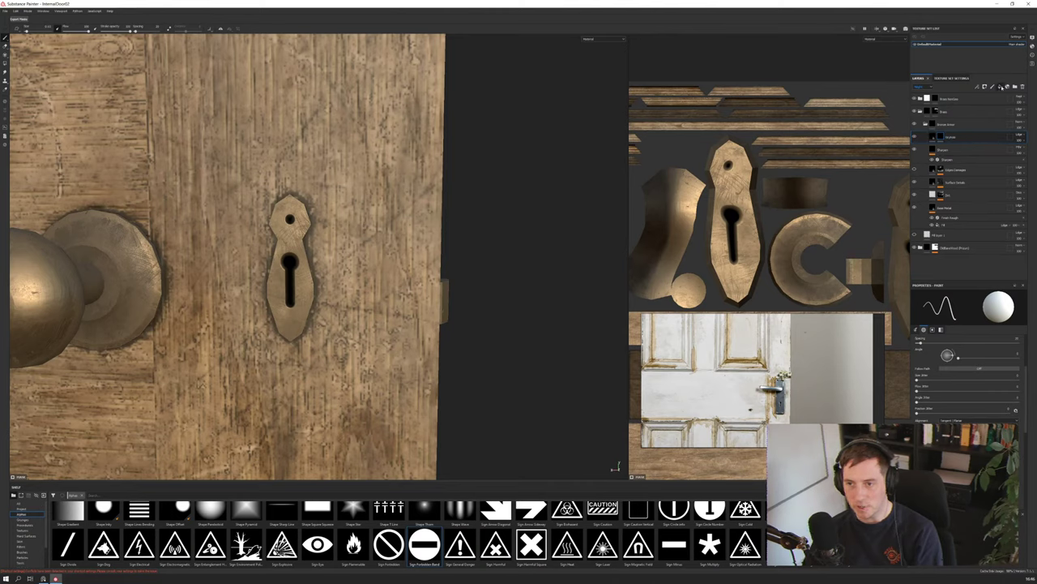
left_click(1001, 87)
double_click(954, 137)
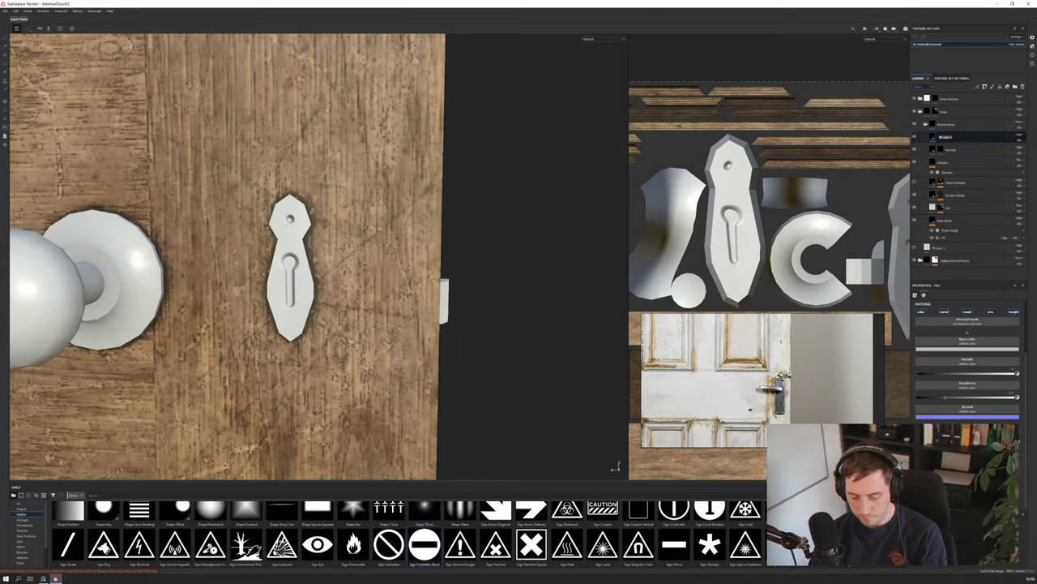
type("Sc")
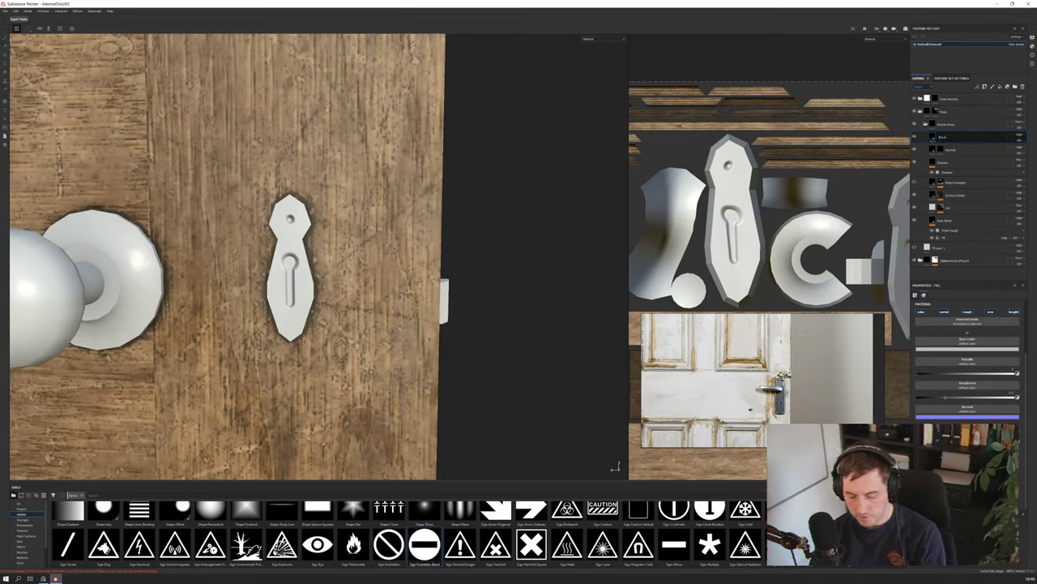
type("rew01")
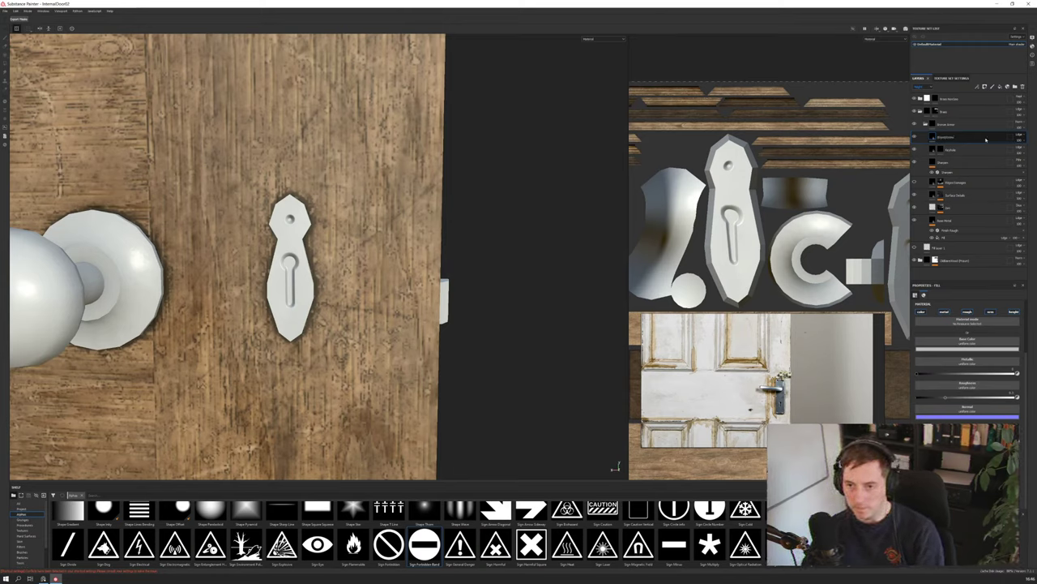
key("Return")
Limit the screw fill layer to the height channel only and give it a black mask
left_click(921, 312)
left_click(944, 312)
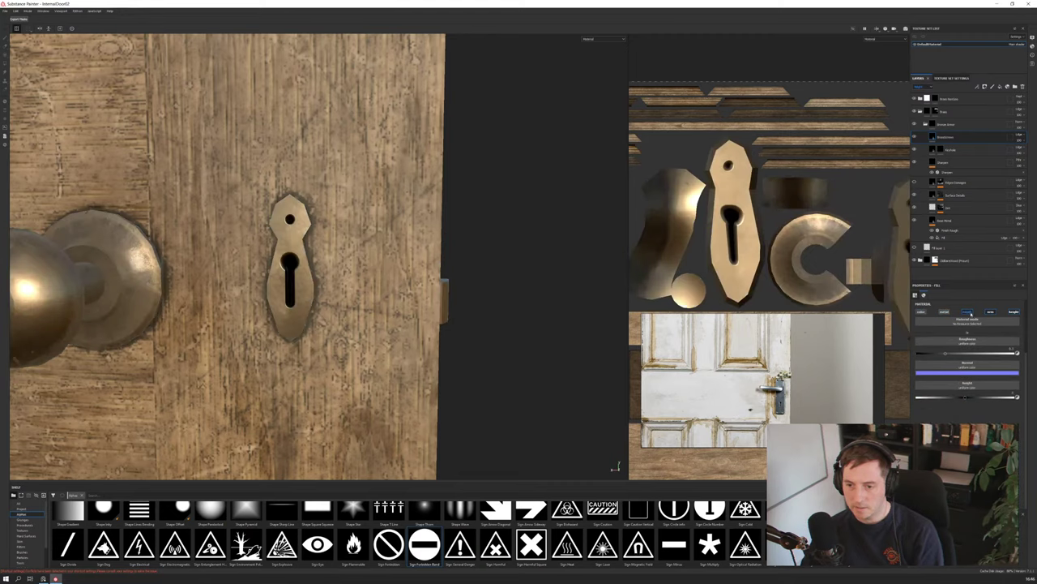
left_click(967, 312)
left_click(987, 312)
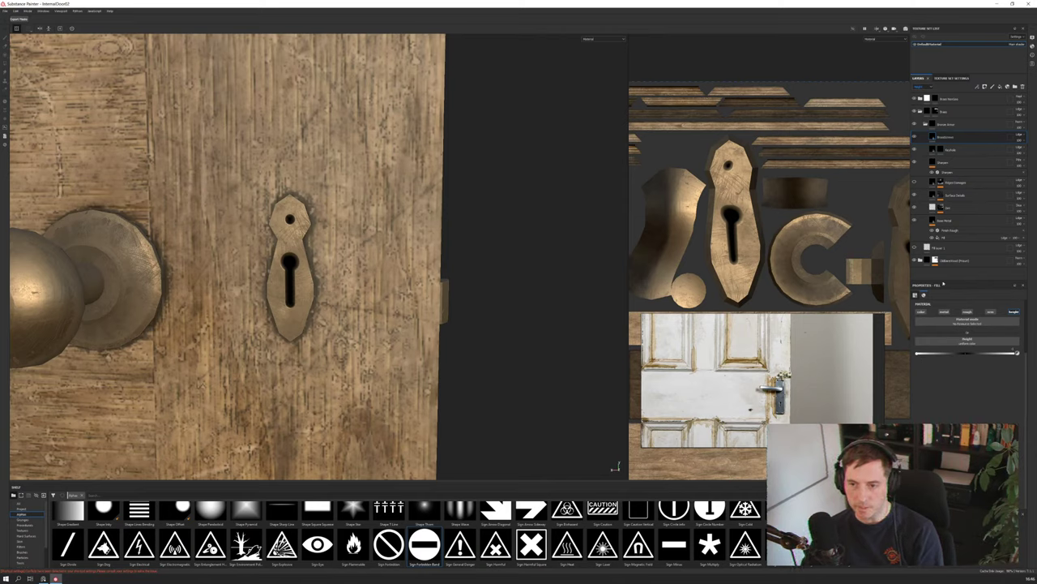
right_click(950, 138)
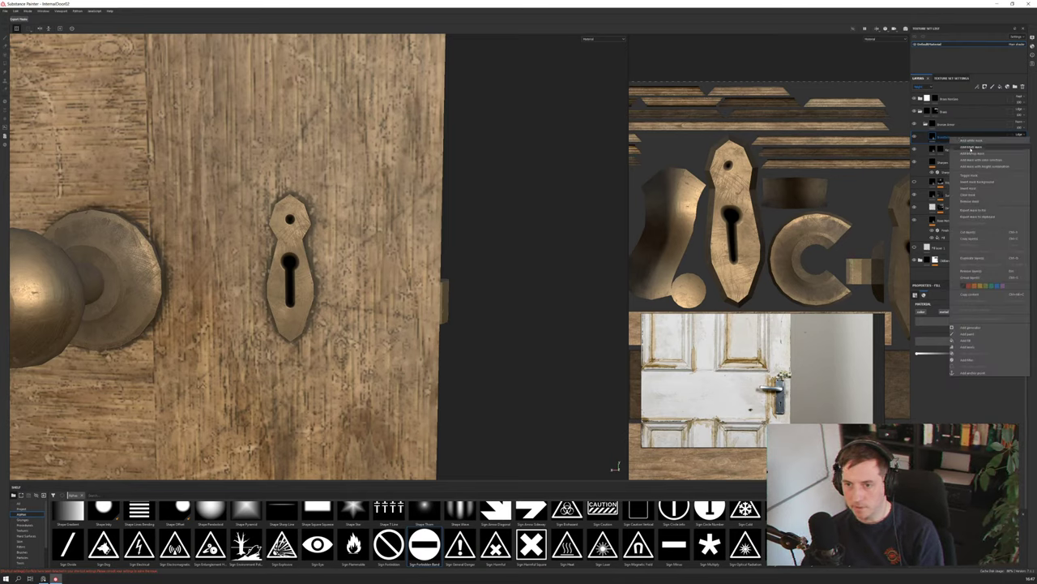
left_click(971, 148)
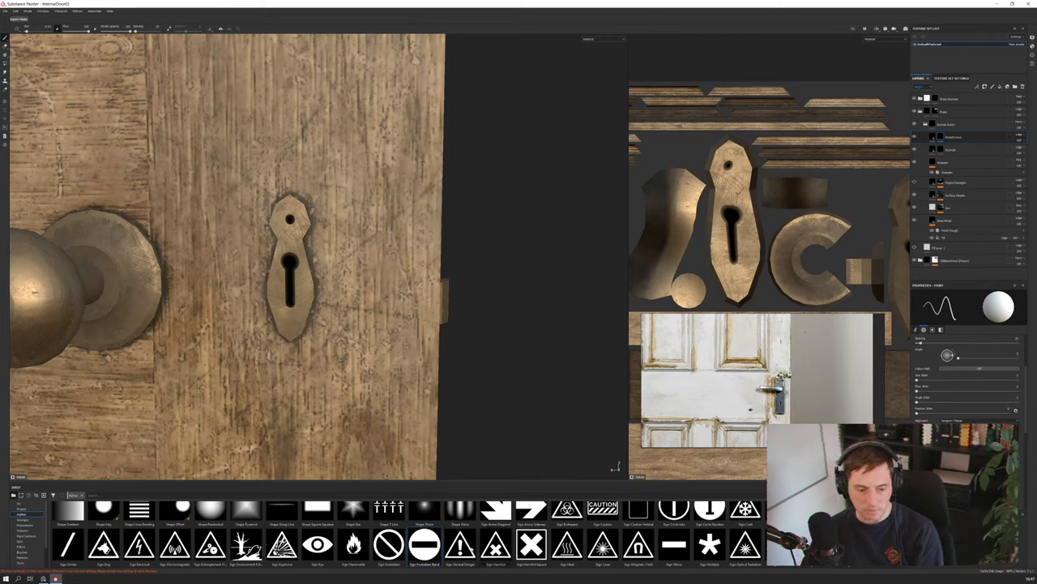
Give the mask brush the soft round Shape alpha and lower its flow
scroll(491, 557, "up", 2)
scroll(430, 549, "down", 2)
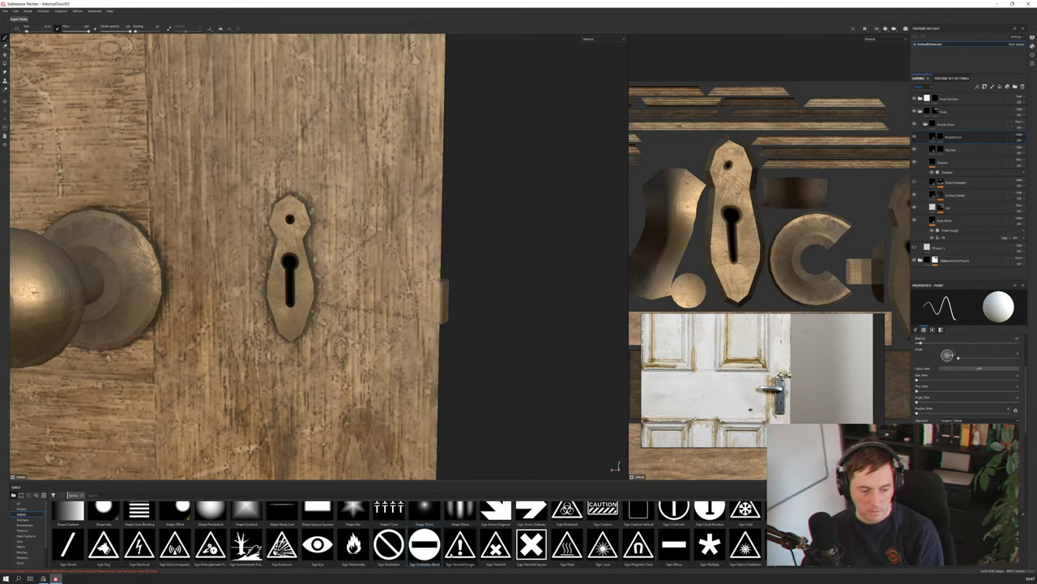
scroll(424, 528, "up", 2)
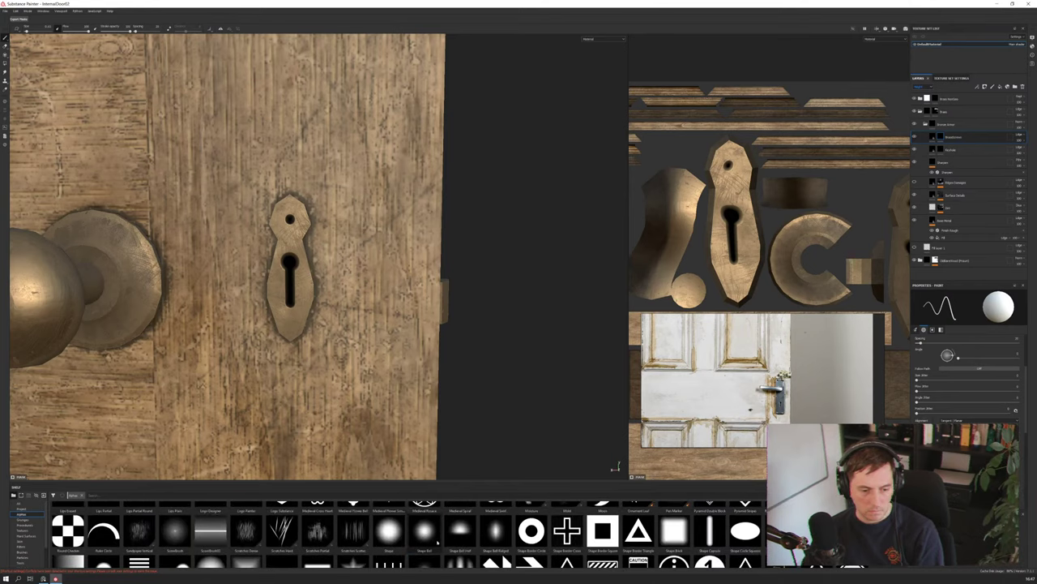
left_click(390, 533)
scroll(955, 380, "down", 2)
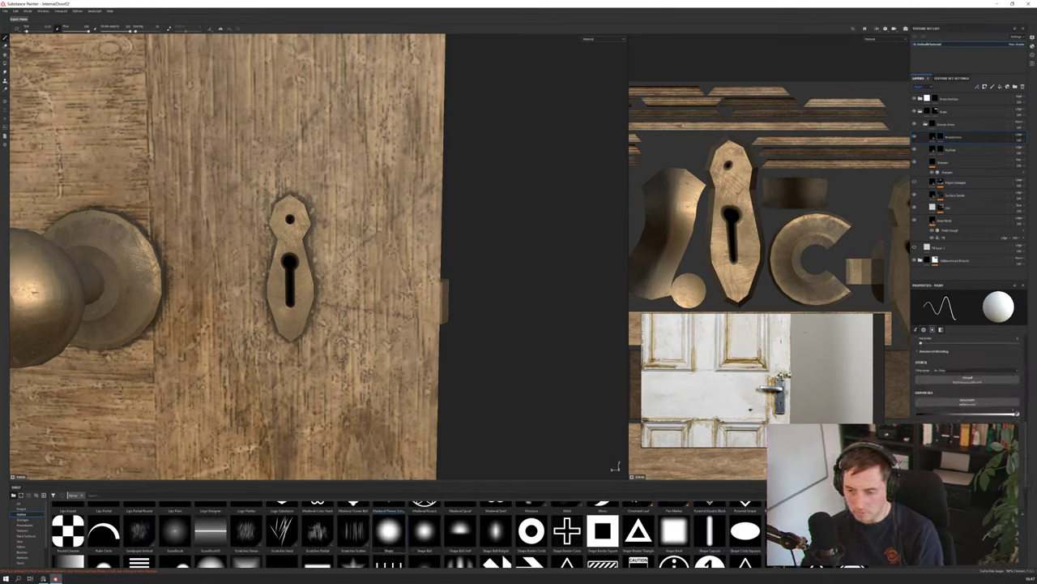
scroll(930, 392, "up", 5)
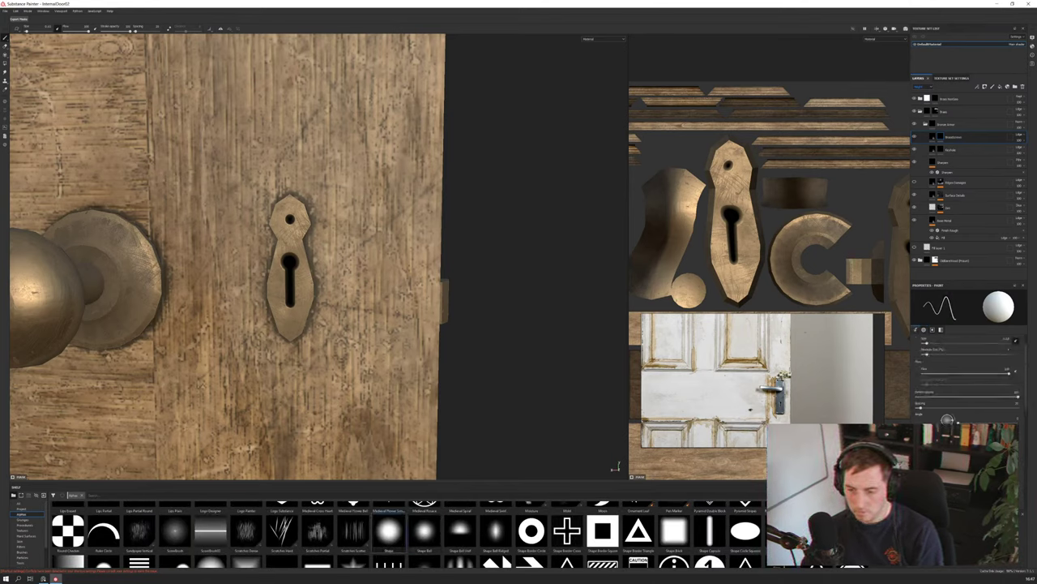
left_click_drag(931, 391, 937, 392)
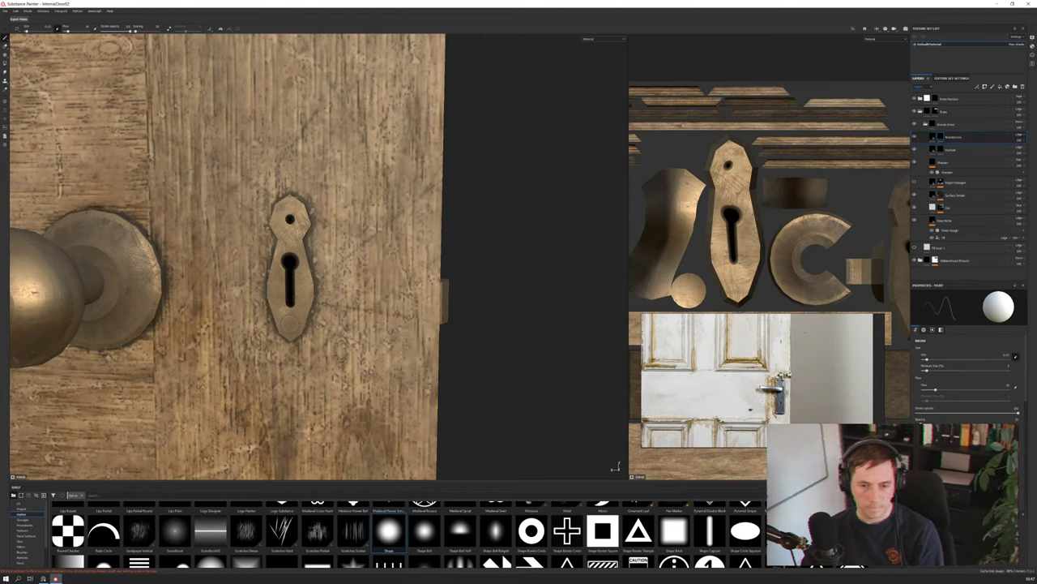
Bring the reference photo of the brass keyhole plate beside the round knob into close view
scroll(822, 377, "down", 5)
middle_click_drag(855, 381, 770, 383)
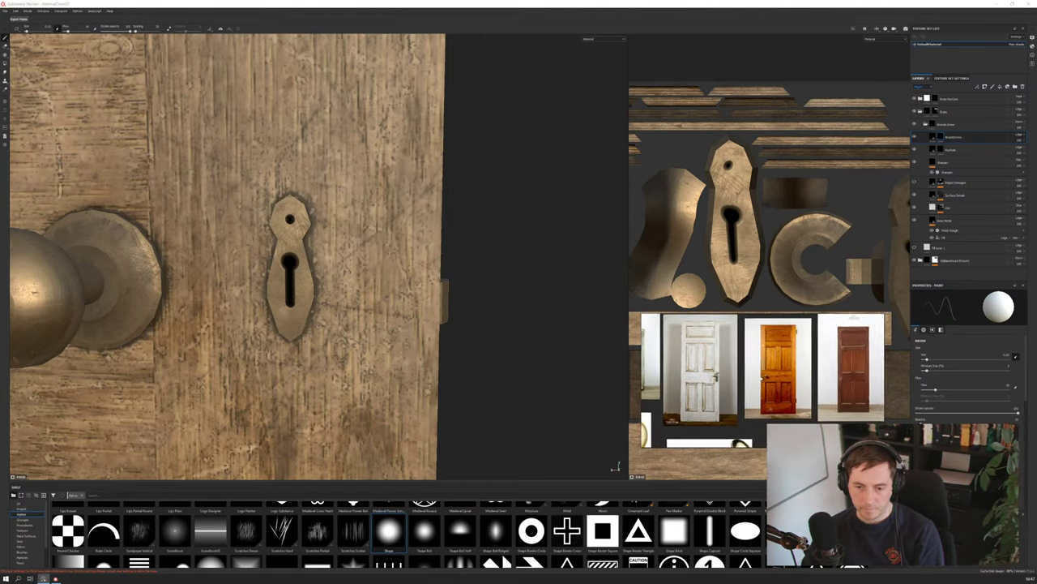
scroll(769, 383, "up", 5)
scroll(768, 384, "up", 5)
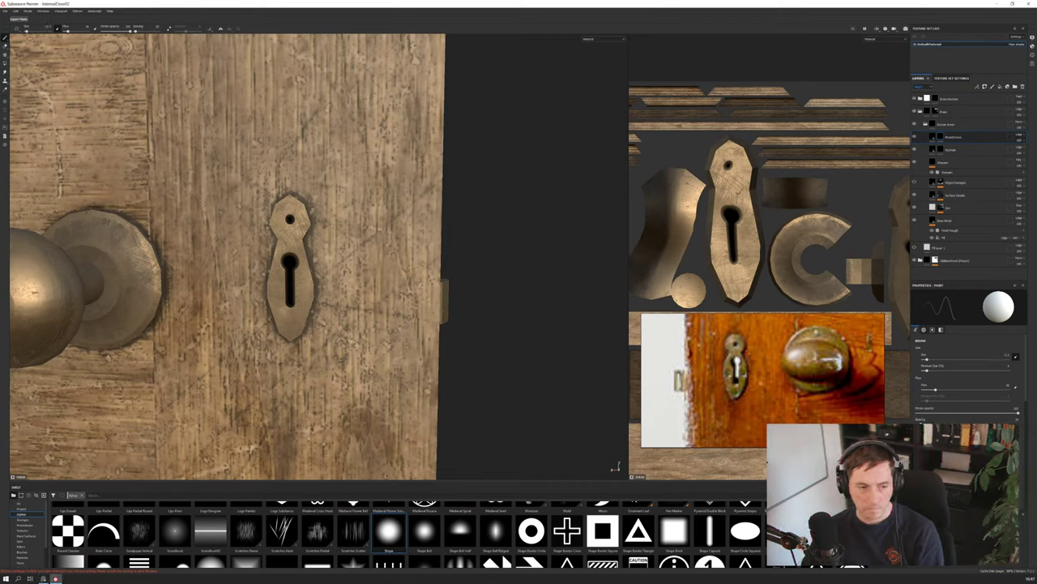
Reduce the mask brush size and change its alpha to Shape Bell
left_click_drag(927, 361, 917, 362)
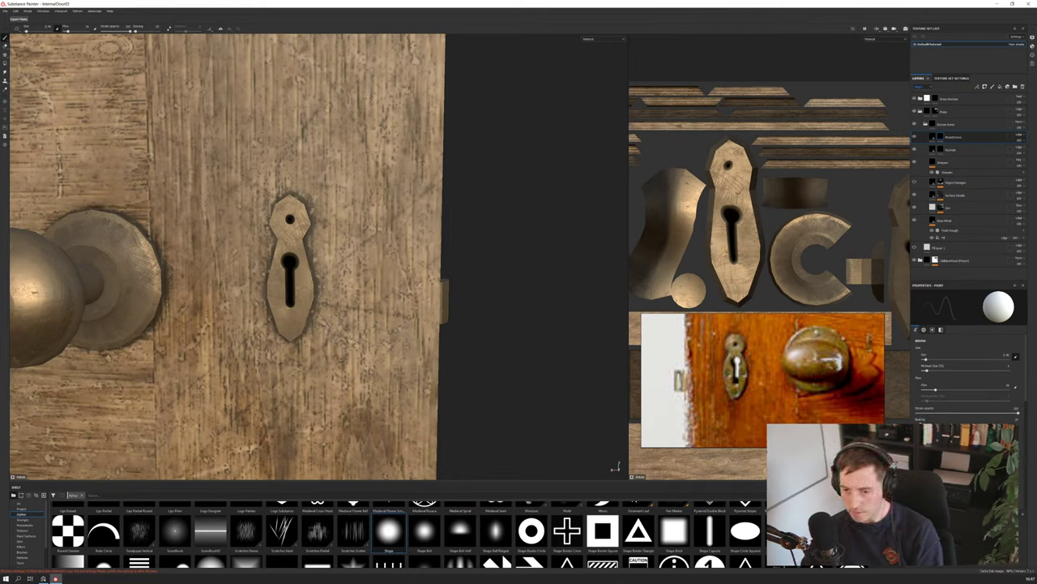
scroll(928, 360, "down", 3)
scroll(965, 365, "down", 5)
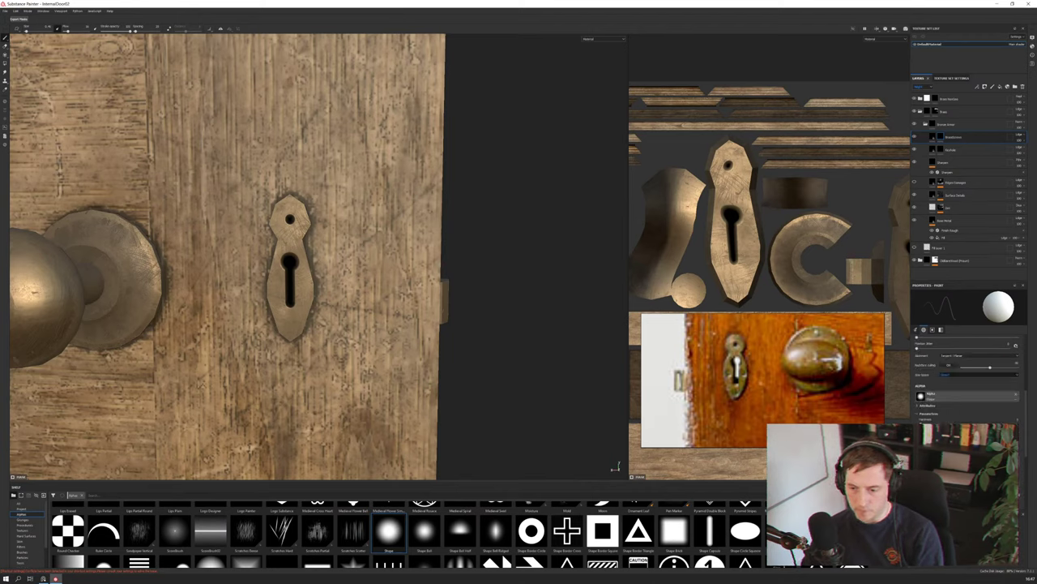
scroll(964, 356, "up", 2)
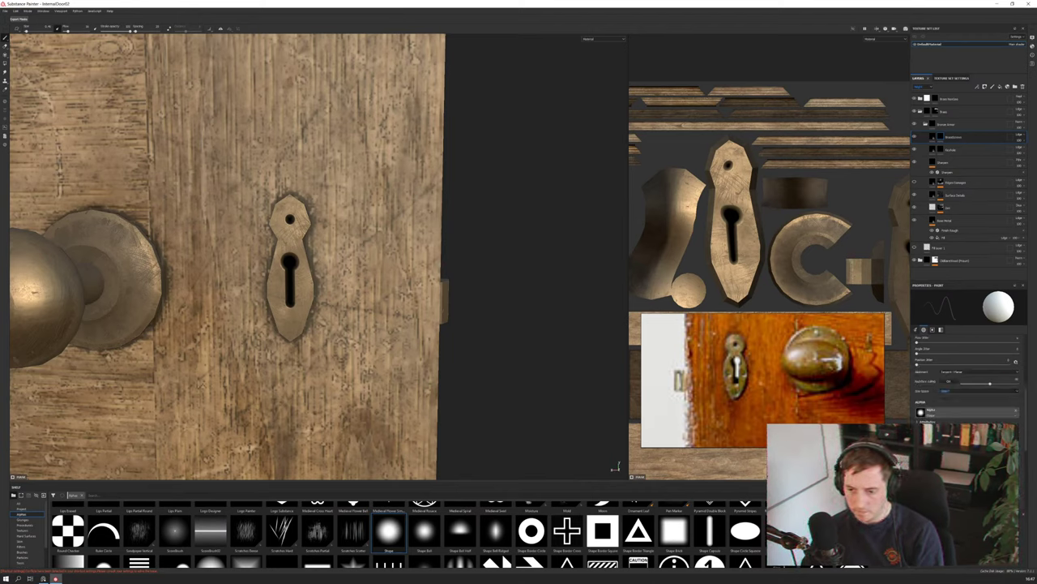
left_click(424, 532)
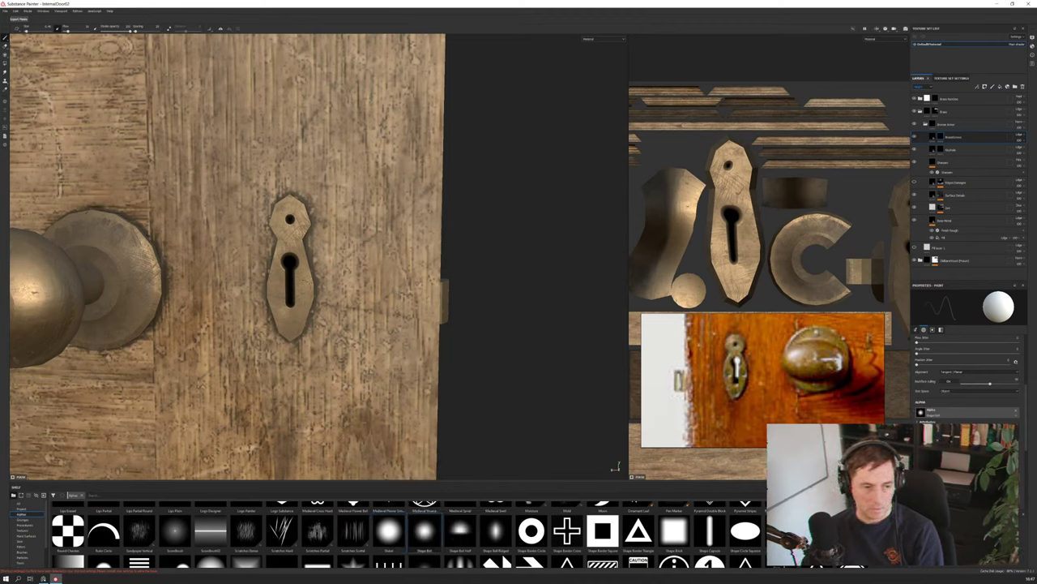
left_click(303, 286)
key("ctrl")
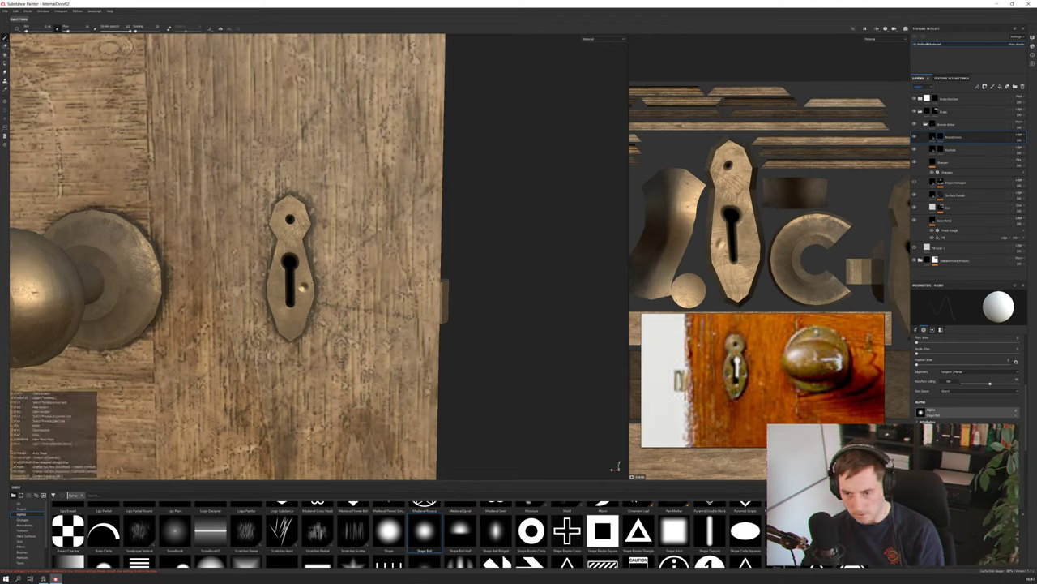
key("ctrl+z")
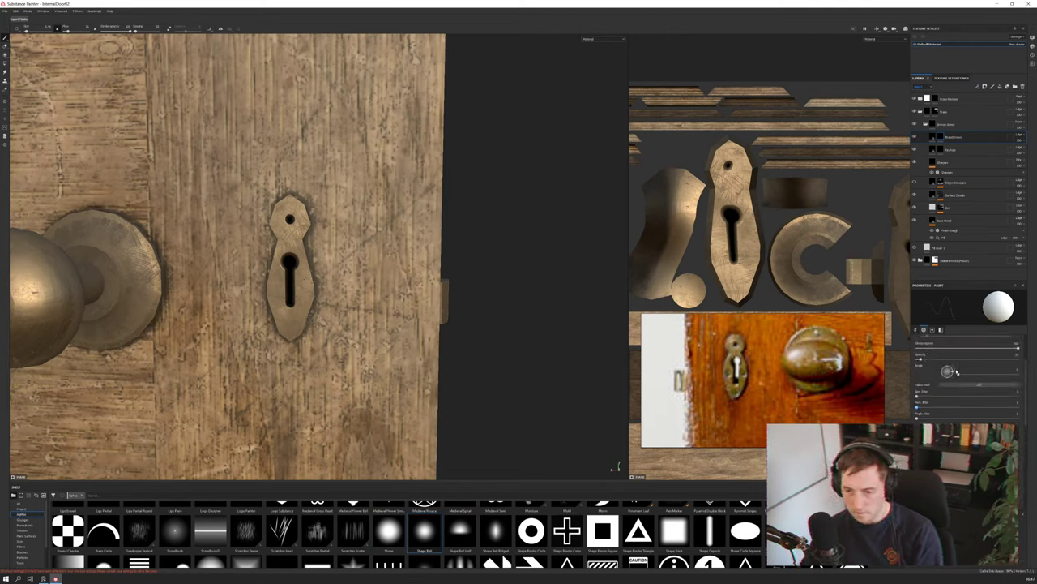
Readjust the brush size and stamp a soft screw bump on each side of the keyhole slot
left_click(928, 361)
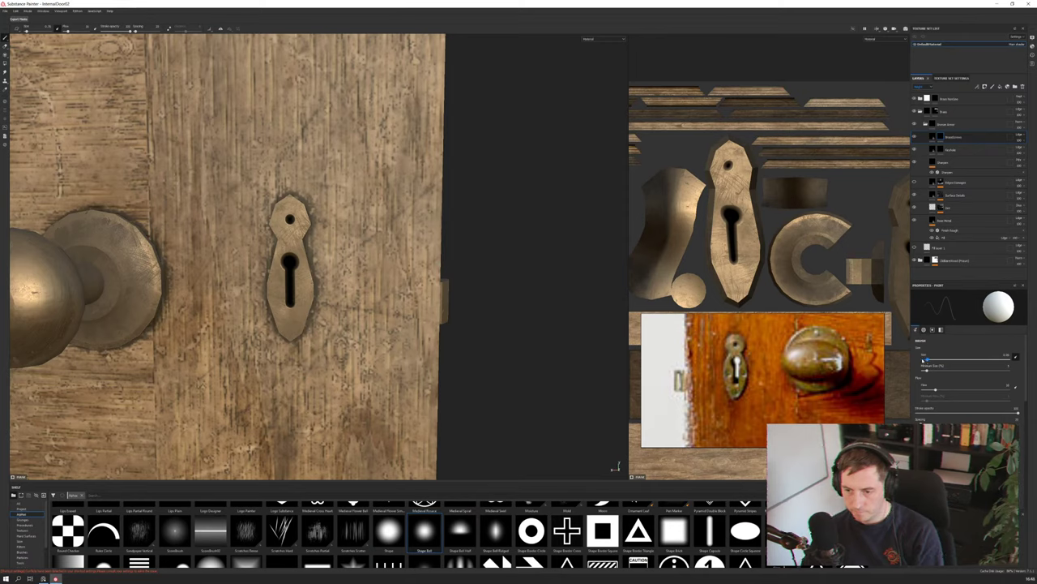
left_click(304, 289)
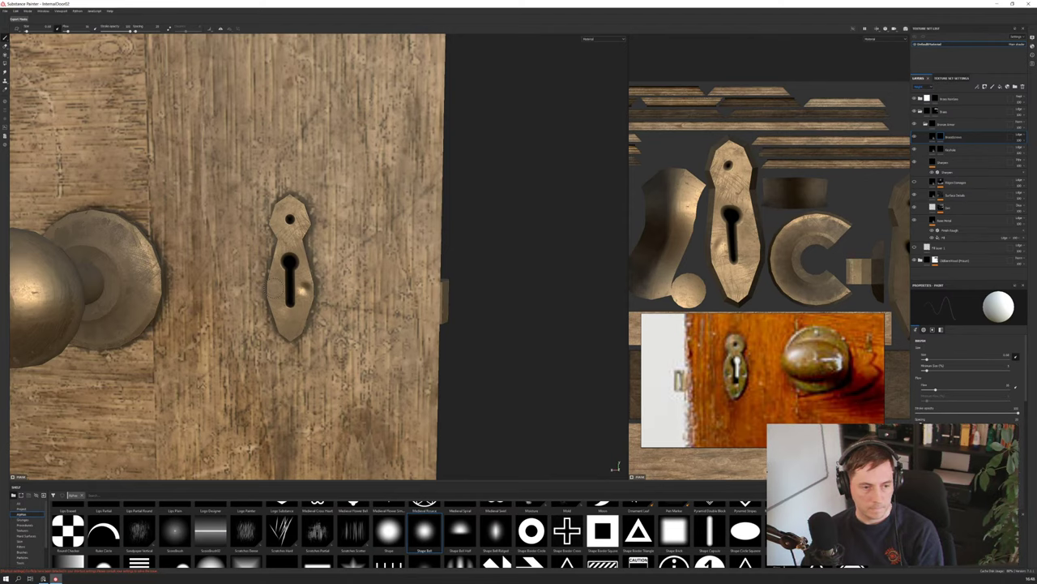
left_click(276, 289)
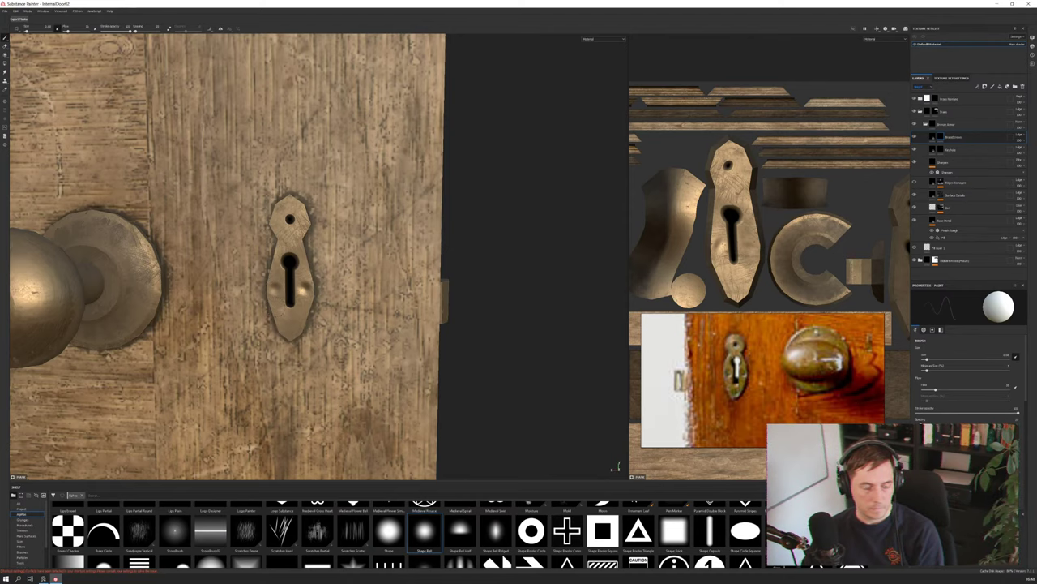
Redo the bump on the knob side level with its opposite and stamp a third bump below the keyhole slot
left_click_drag(267, 311, 287, 301, "alt")
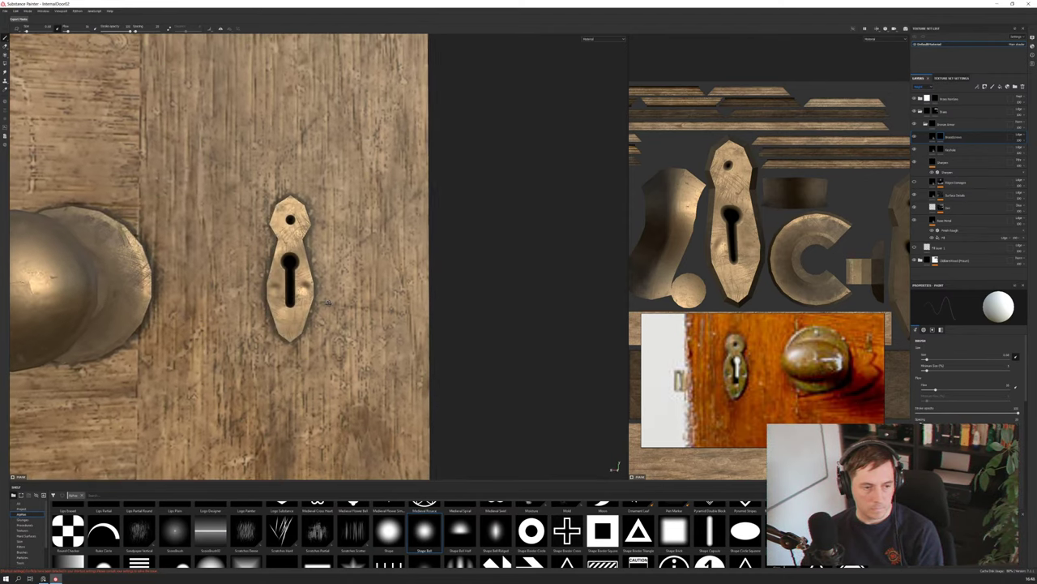
key("ctrl+z")
left_click(274, 286)
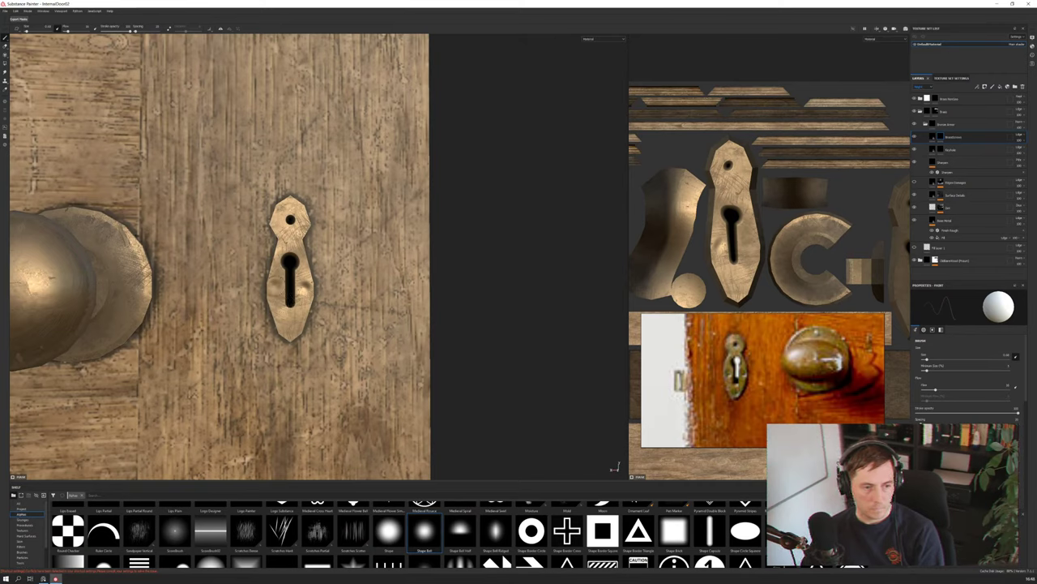
key("ctrl+z")
left_click(278, 286)
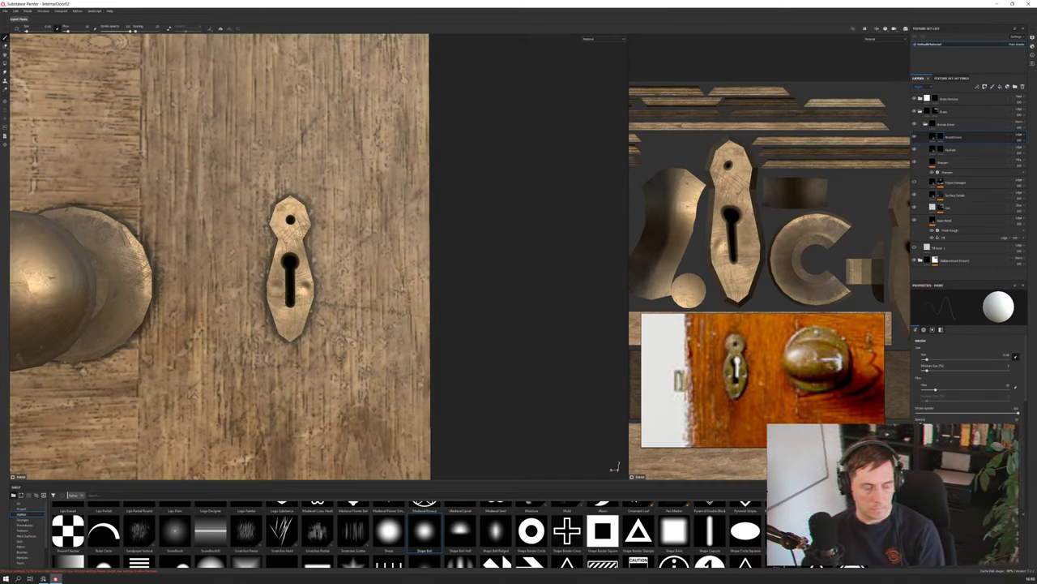
key("ctrl+z")
left_click(276, 287)
left_click(290, 327)
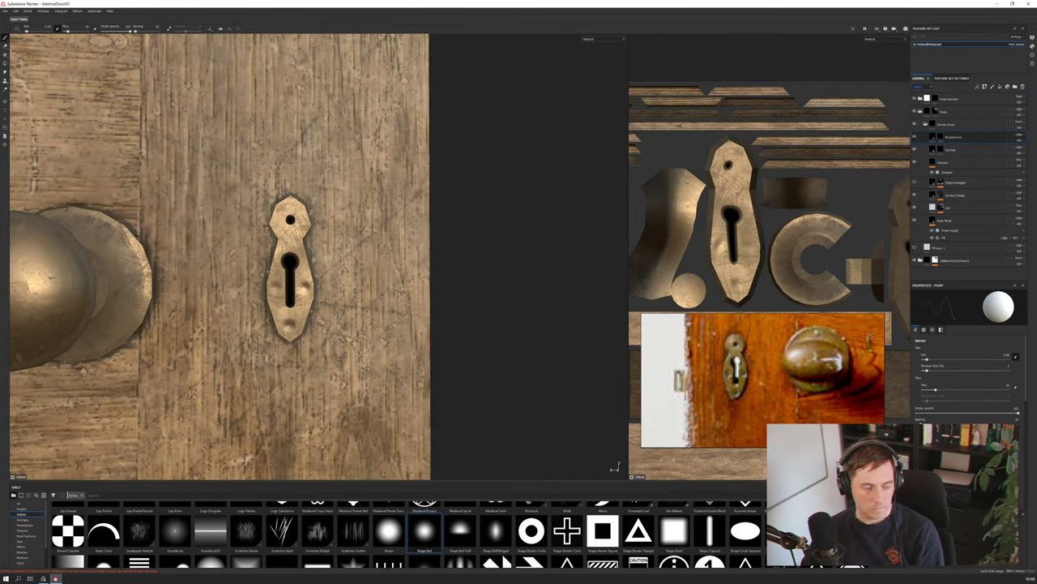
Examine the screw bumps, the lock plate on the door edge and the keyhole plates on both faces of the door
mouse_move(310, 284)
left_mouse_down("alt")
mouse_move(231, 256)
mouse_move(292, 261)
left_mouse_up("alt")
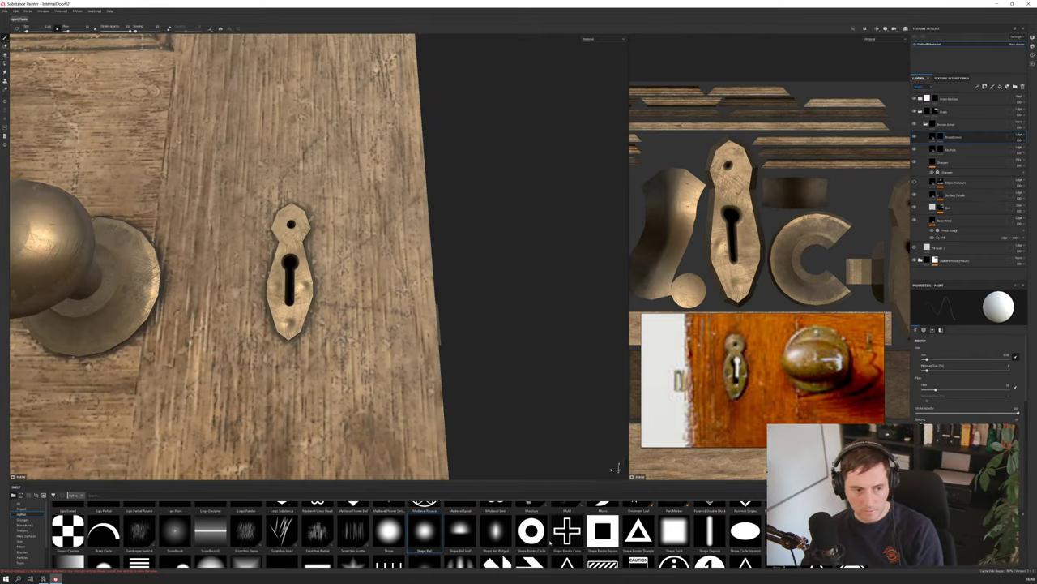
key("alt")
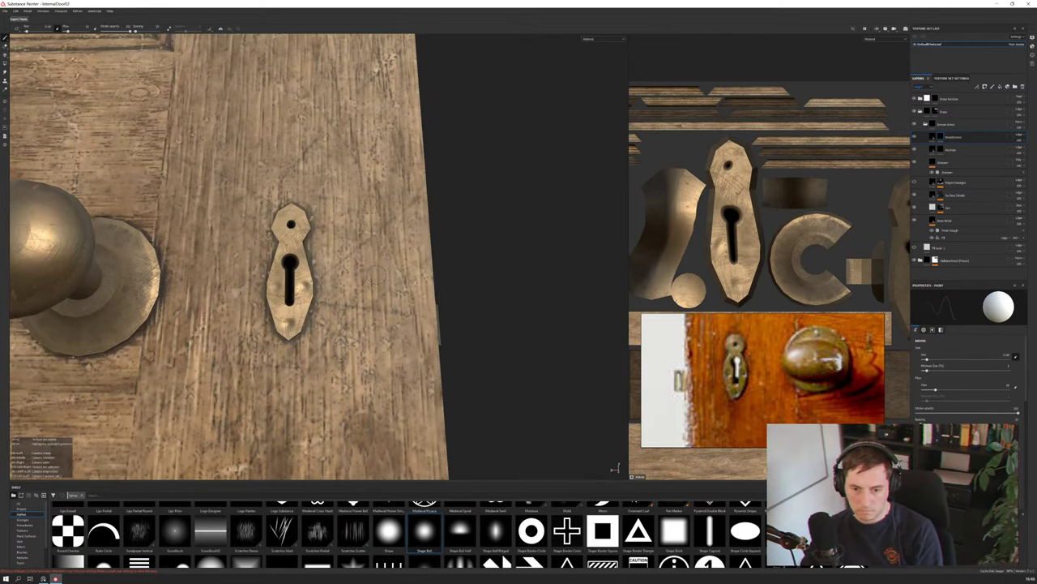
left_click_drag(376, 274, 283, 276, "alt")
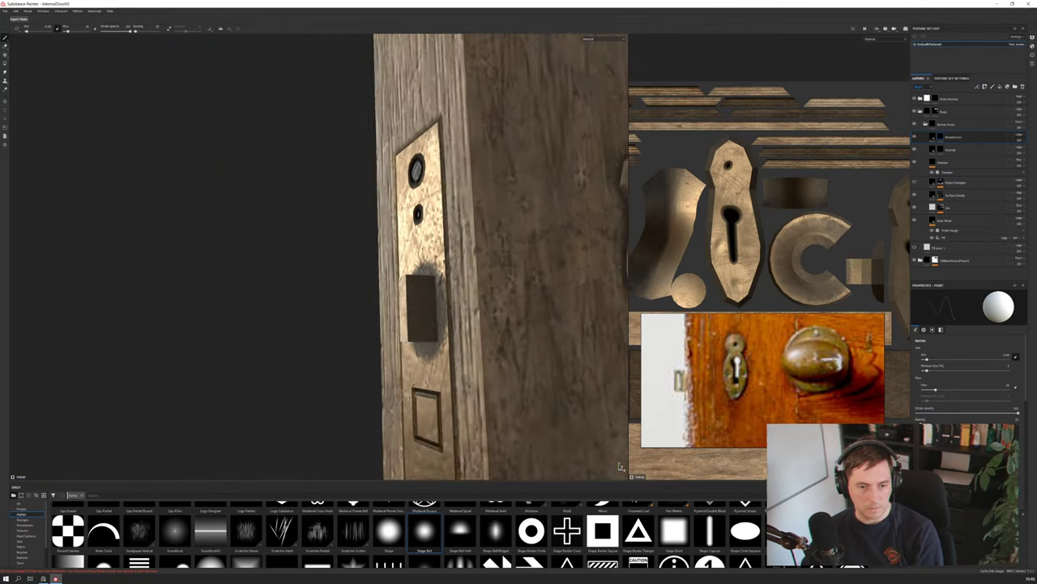
scroll(531, 311, "down", 3)
left_click_drag(532, 311, 394, 297, "alt")
scroll(393, 297, "down", 3)
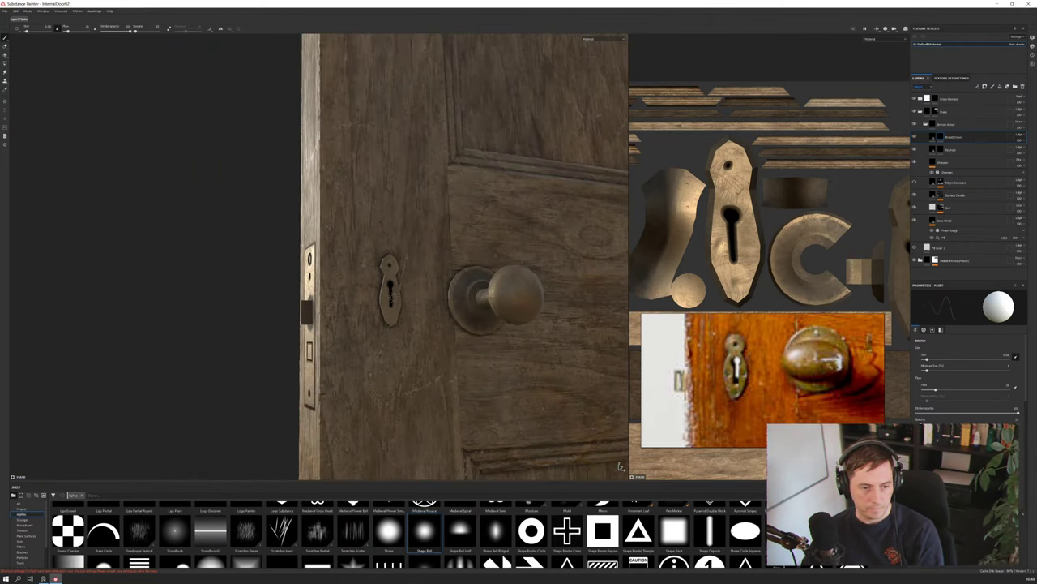
scroll(377, 280, "up", 5)
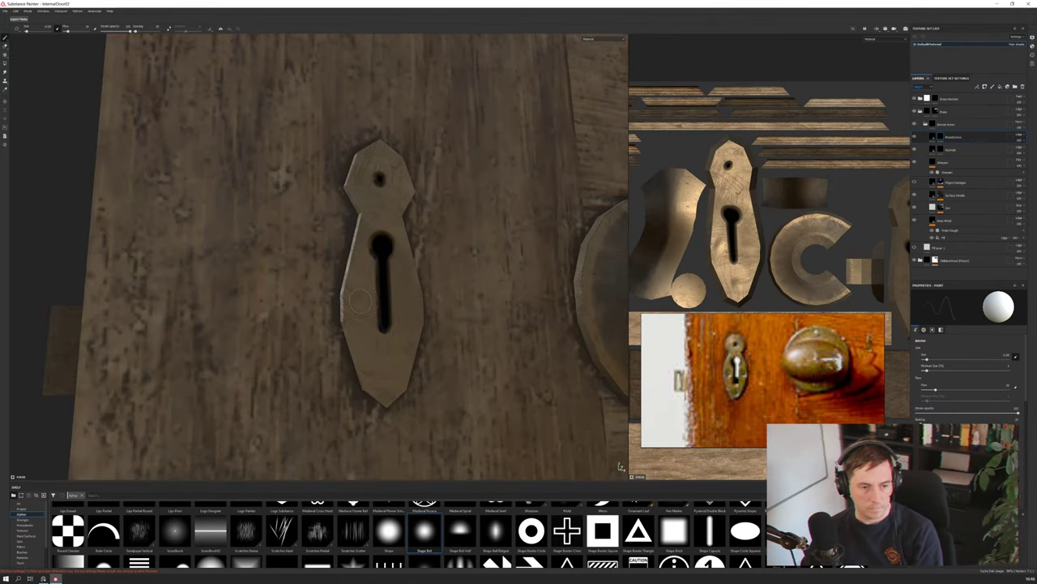
left_click_drag(413, 305, 408, 301, "alt")
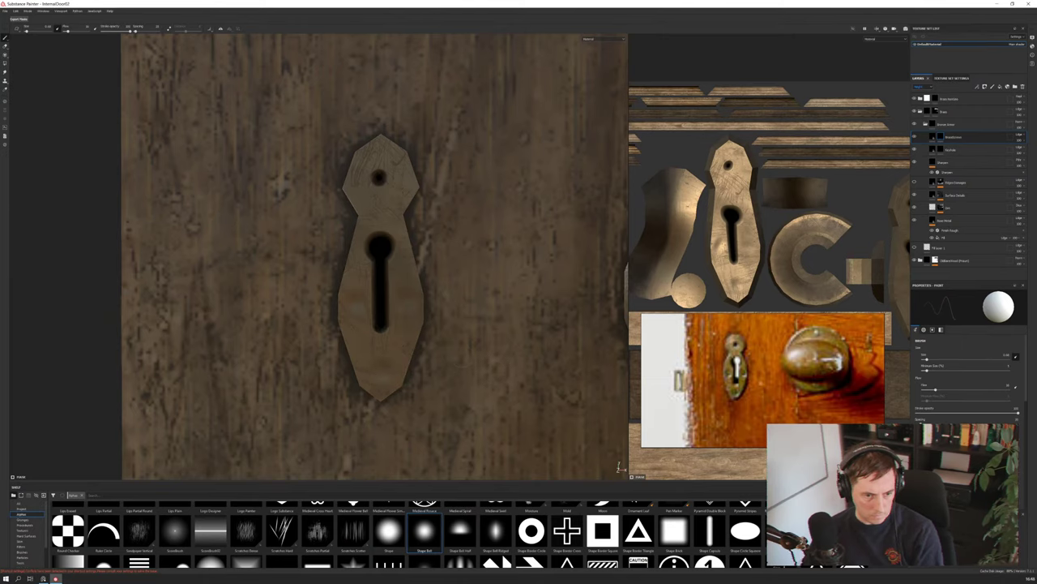
scroll(425, 348, "up", 3)
scroll(426, 352, "down", 6)
left_click_drag(426, 354, 523, 337, "alt")
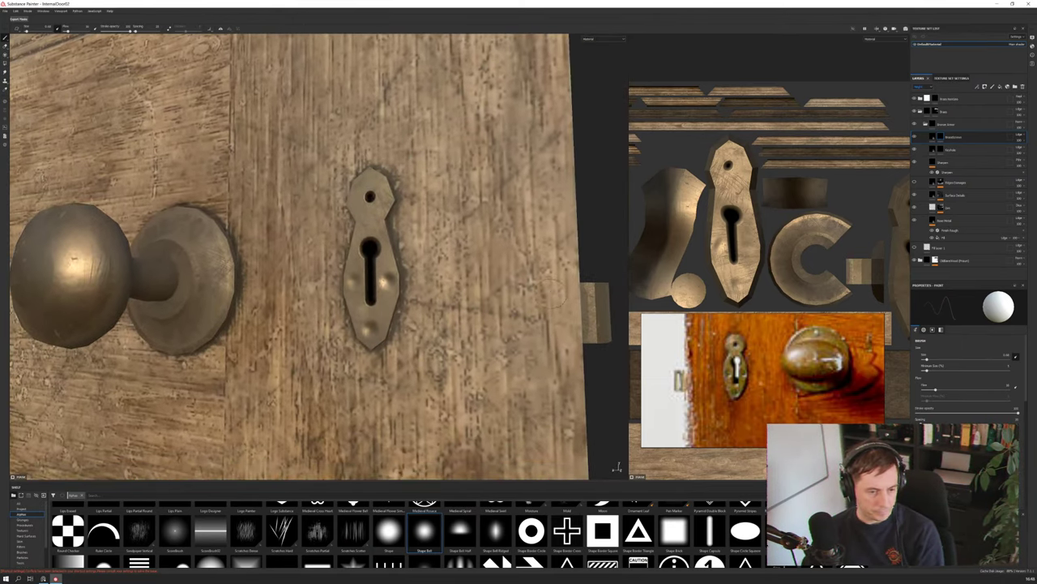
Change the brush alpha to Sign Forbidden Band, shrink the brush to fit the bumps and switch its paint value to black
scroll(547, 535, "down", 3)
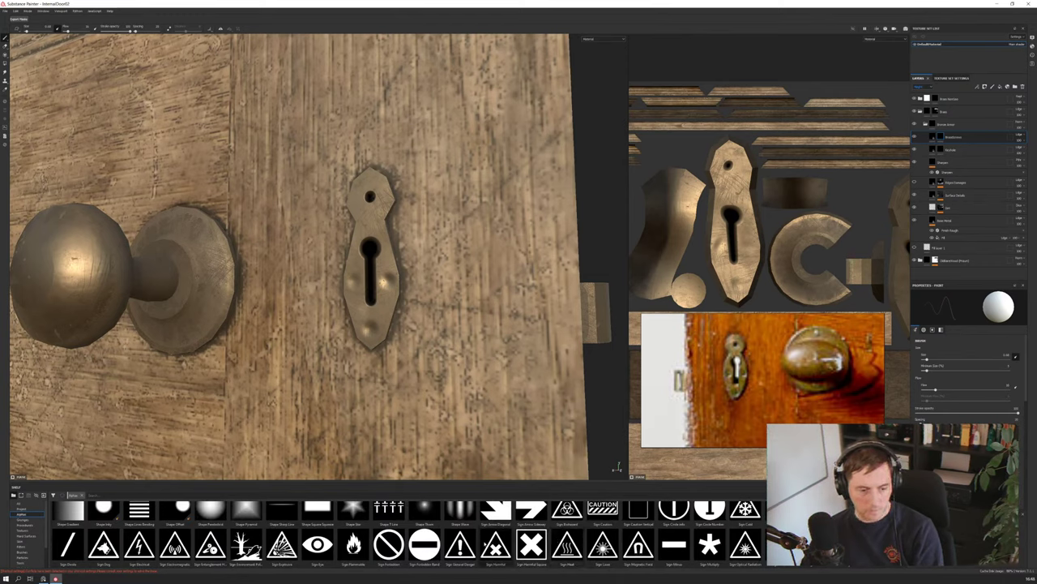
left_click(420, 548)
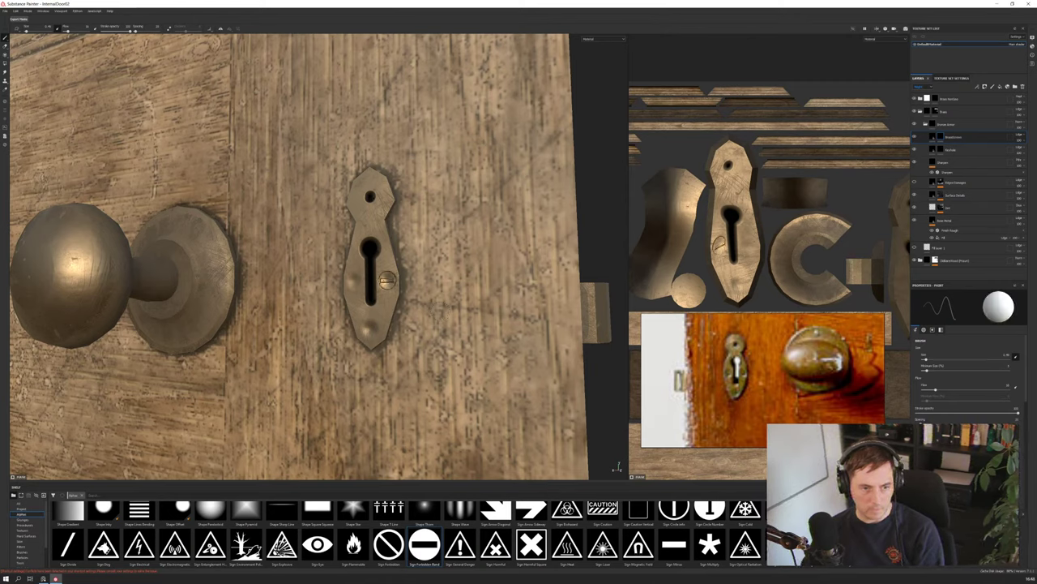
key("ctrl")
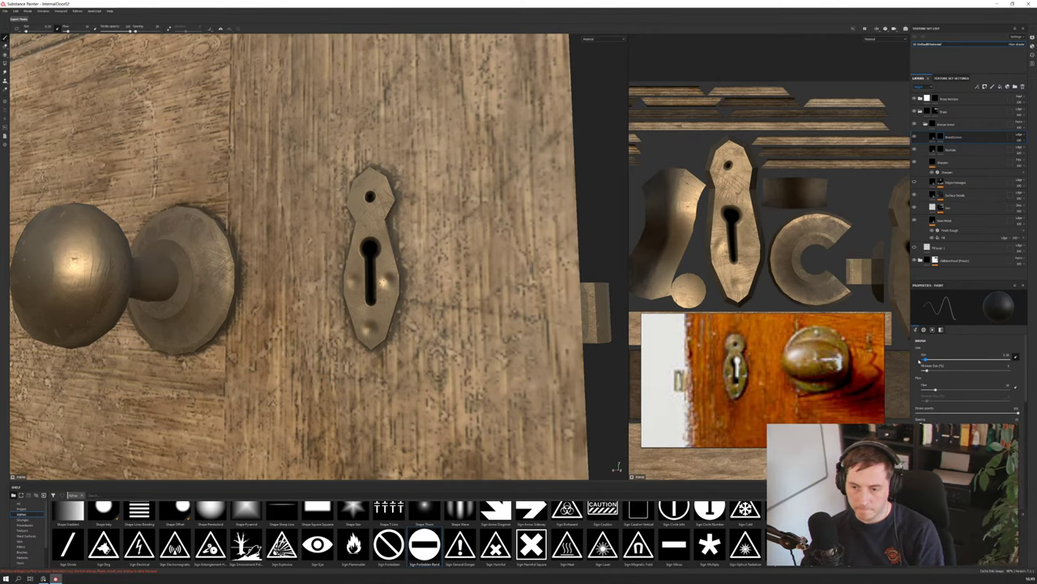
Examine the raised screw bumps on the keyhole plate from several angles
left_click_drag(336, 252, 386, 285, "alt")
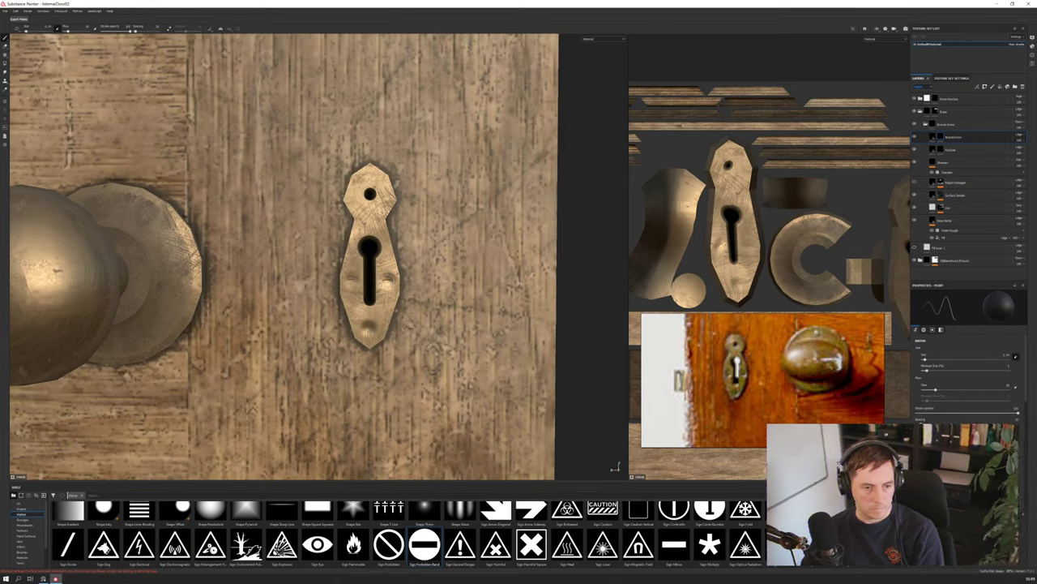
left_click_drag(615, 468, 616, 467, "alt")
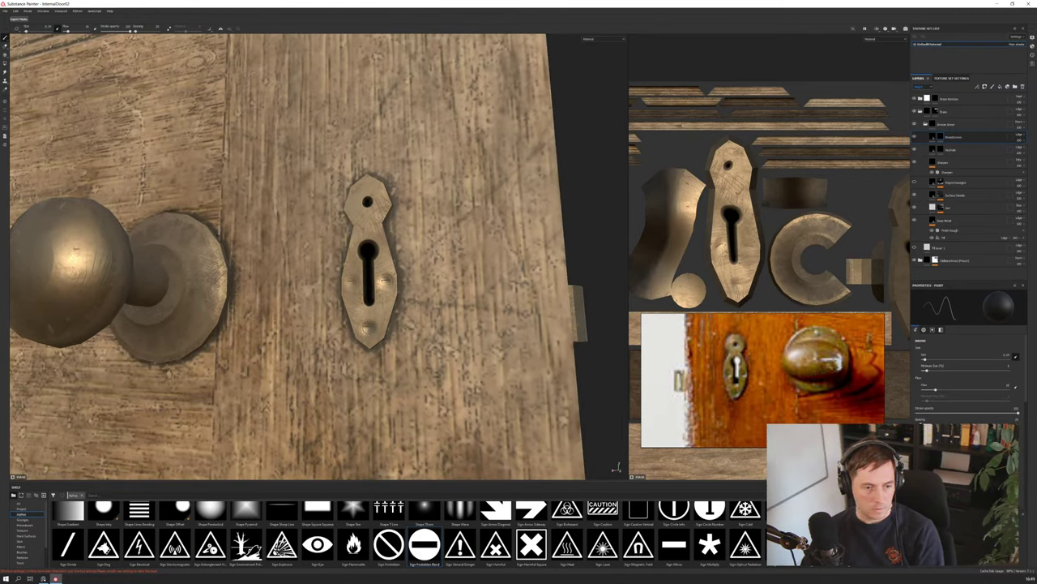
left_click_drag(615, 468, 615, 467, "alt")
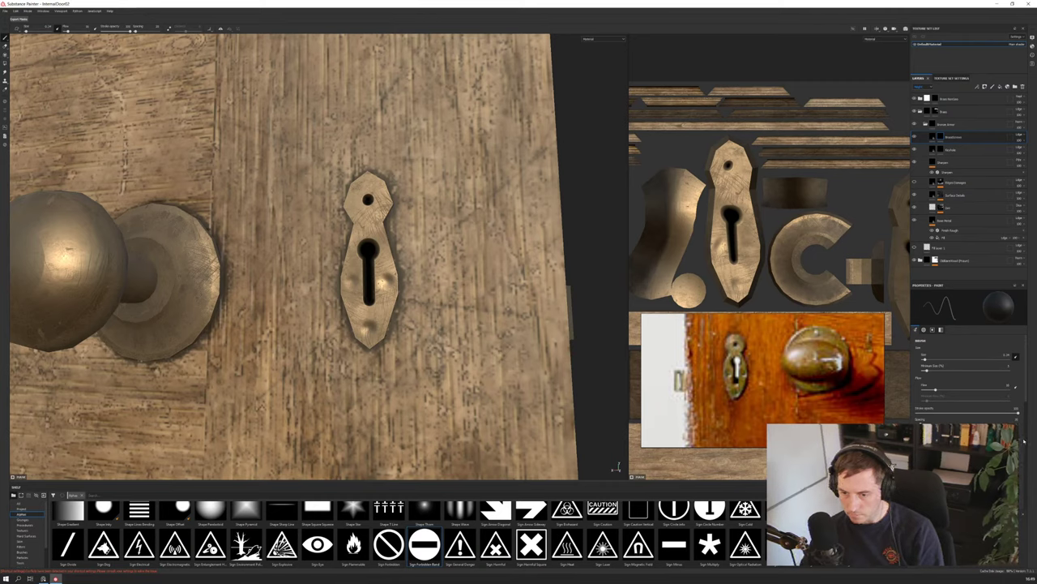
scroll(947, 419, "down", 2)
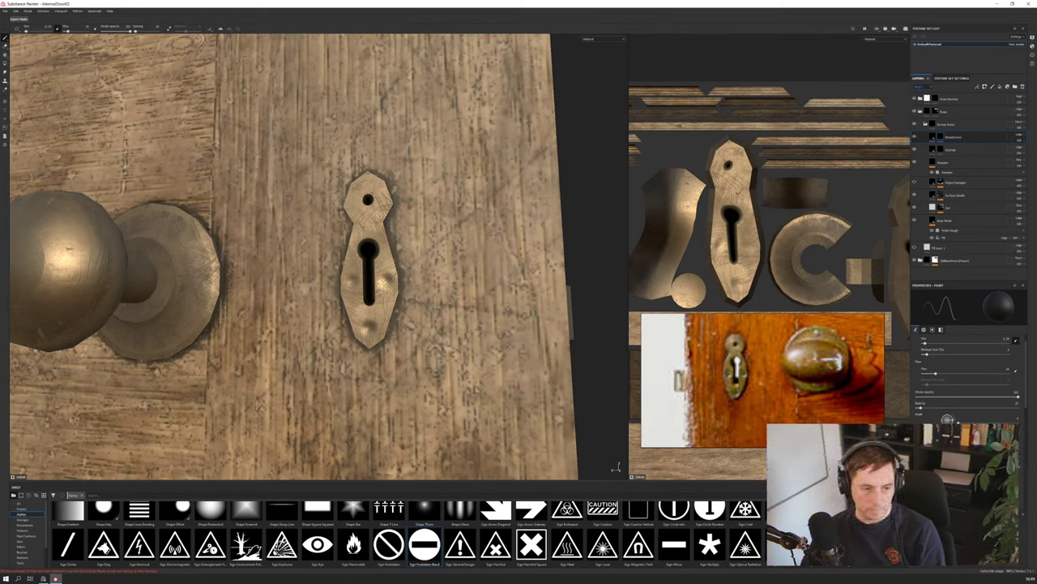
left_click_drag(438, 260, 488, 294, "alt")
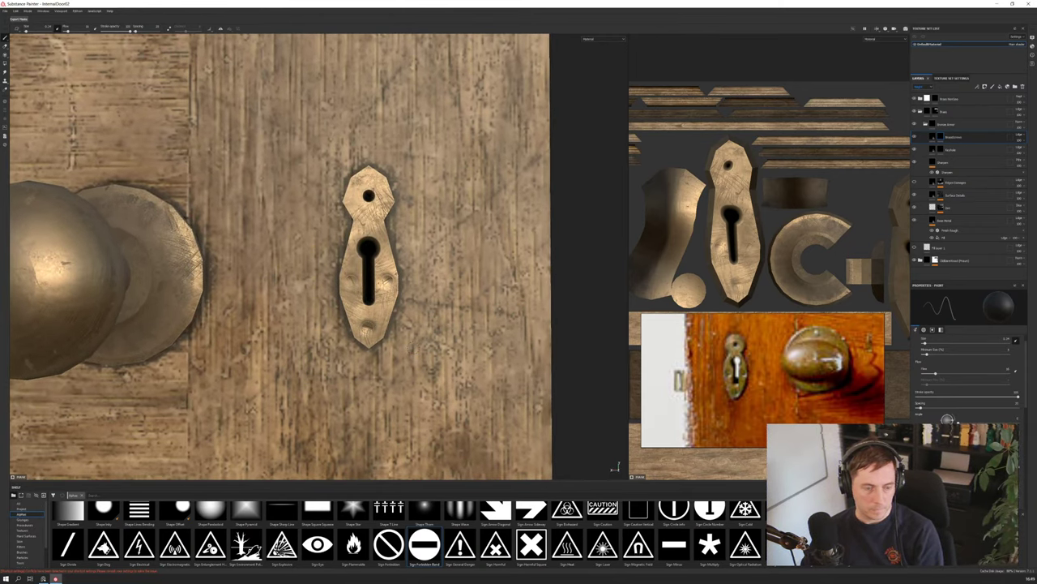
left_click_drag(615, 468, 616, 467, "alt")
left_click_drag(434, 265, 414, 256, "alt")
right_click_drag(414, 256, 438, 268, "alt")
left_click_drag(438, 267, 405, 259, "alt")
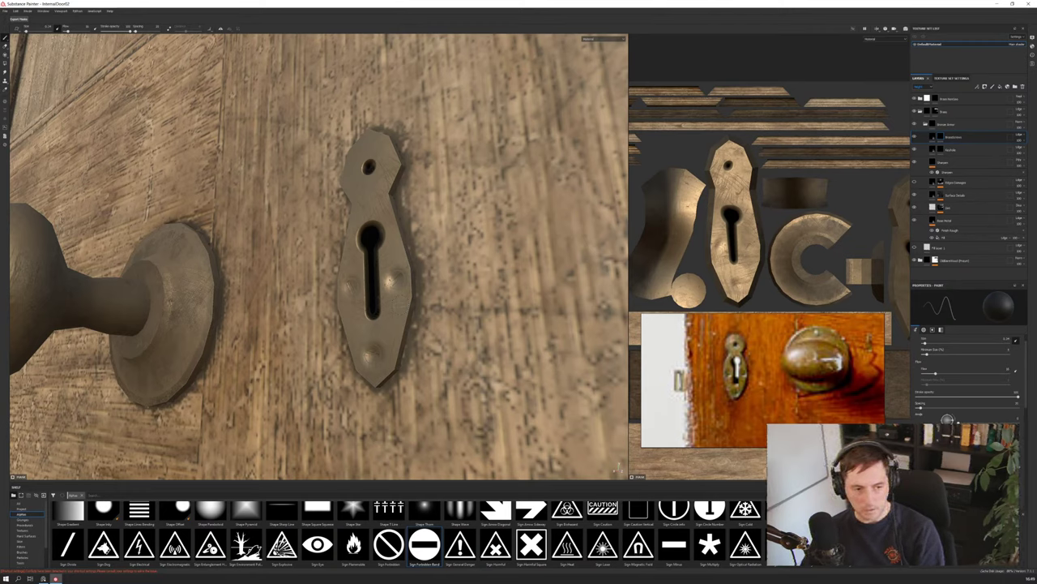
Set the brush's stroke opacity and flow to their maximum
left_click(959, 396)
left_click_drag(960, 396, 1020, 397)
left_click_drag(936, 374, 1013, 374)
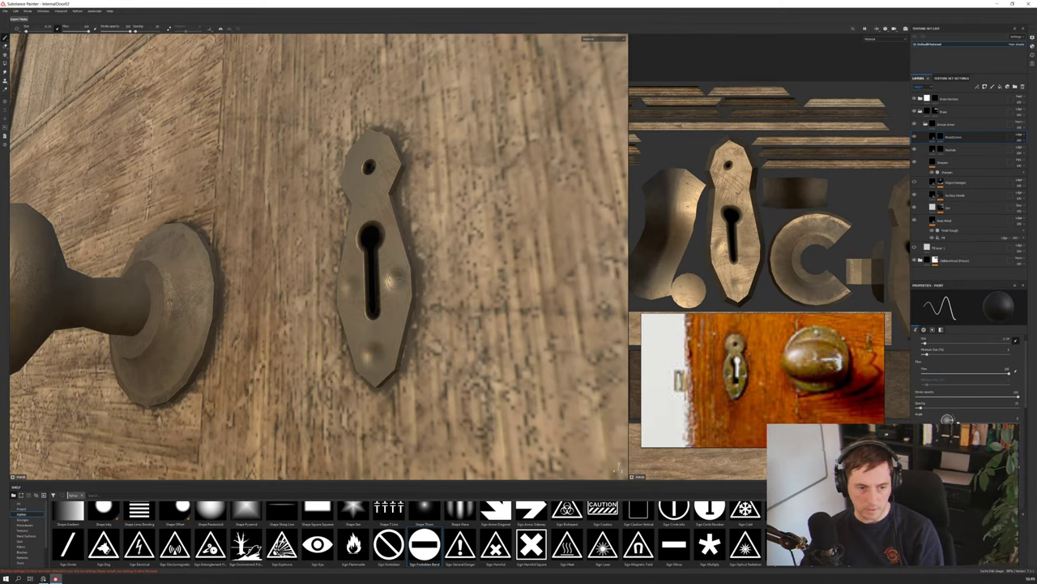
Stamp slotted screw heads with the forbidden-band alpha onto the three raised bumps of the keyhole plate, from a straight-on view
left_click(394, 280)
key("ctrl+z")
left_click_drag(480, 319, 485, 308, "alt+shift")
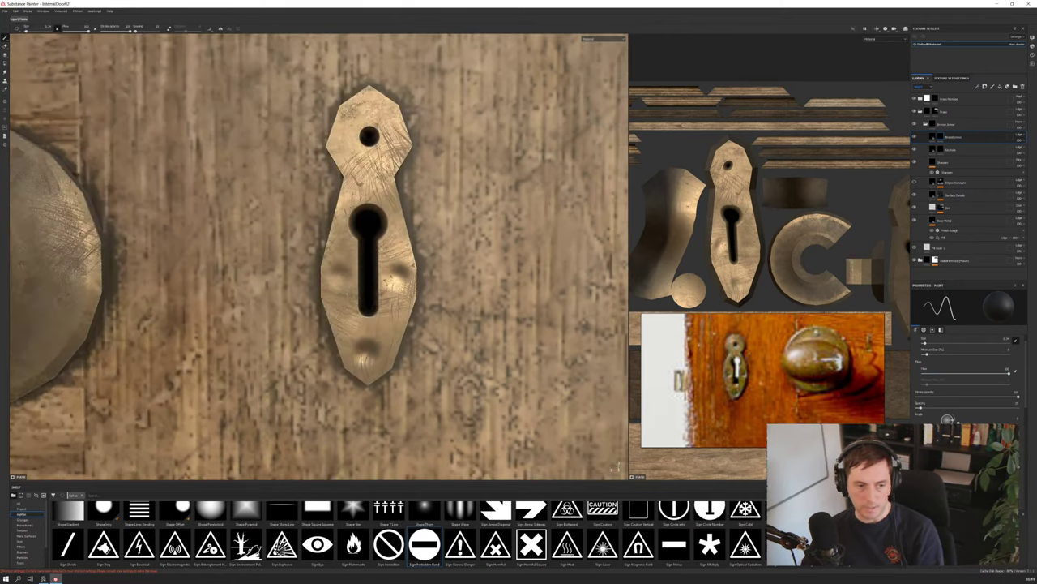
left_click(396, 276)
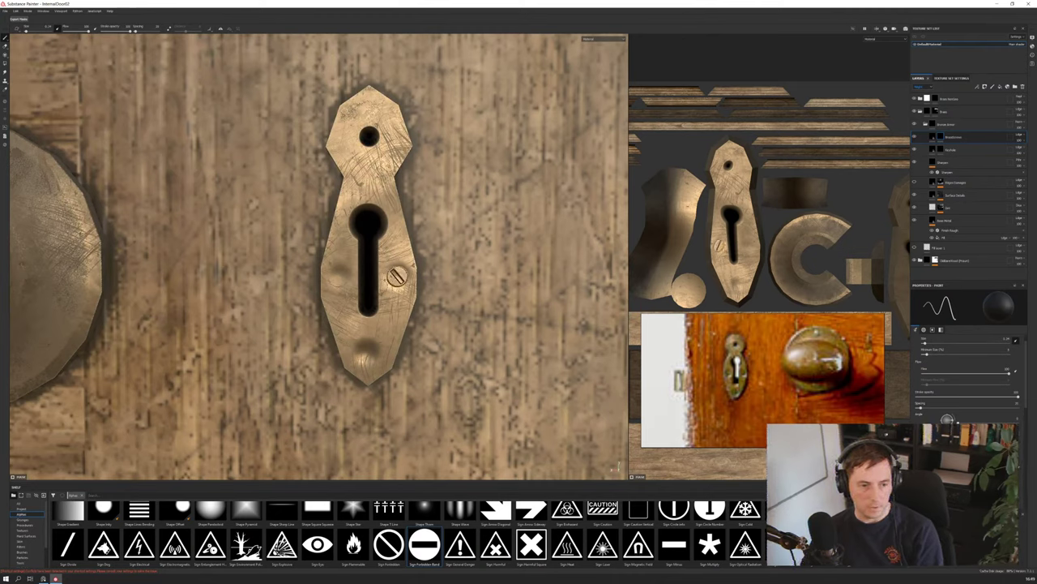
left_click(338, 277)
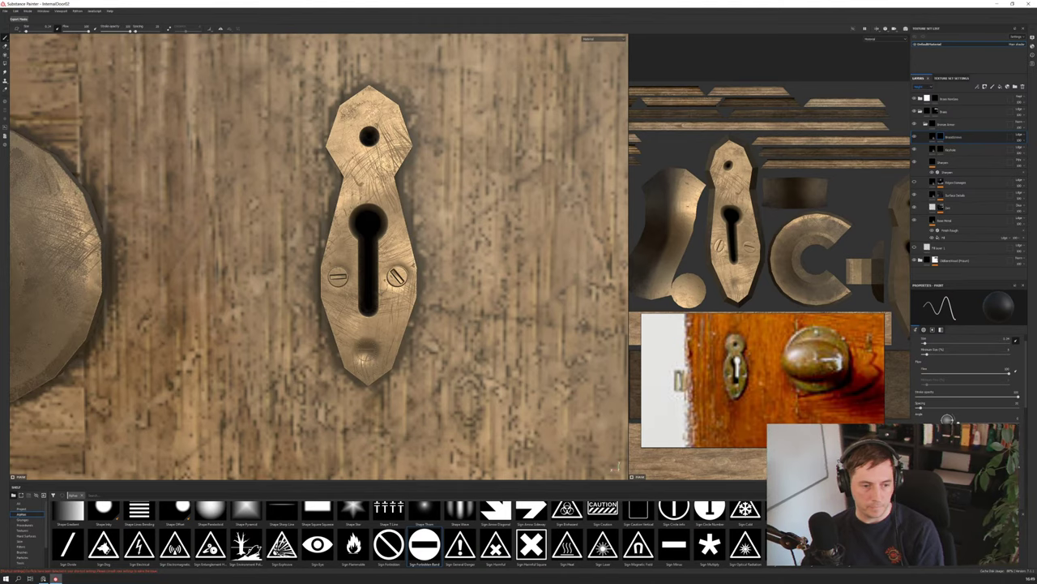
left_click(367, 352)
Examine the slotted screws on the keyhole plate from several angles and distances
mouse_move(414, 357)
right_mouse_down("alt")
mouse_move(458, 357)
mouse_move(325, 357)
right_mouse_up("alt")
left_click_drag(419, 338, 318, 283, "alt")
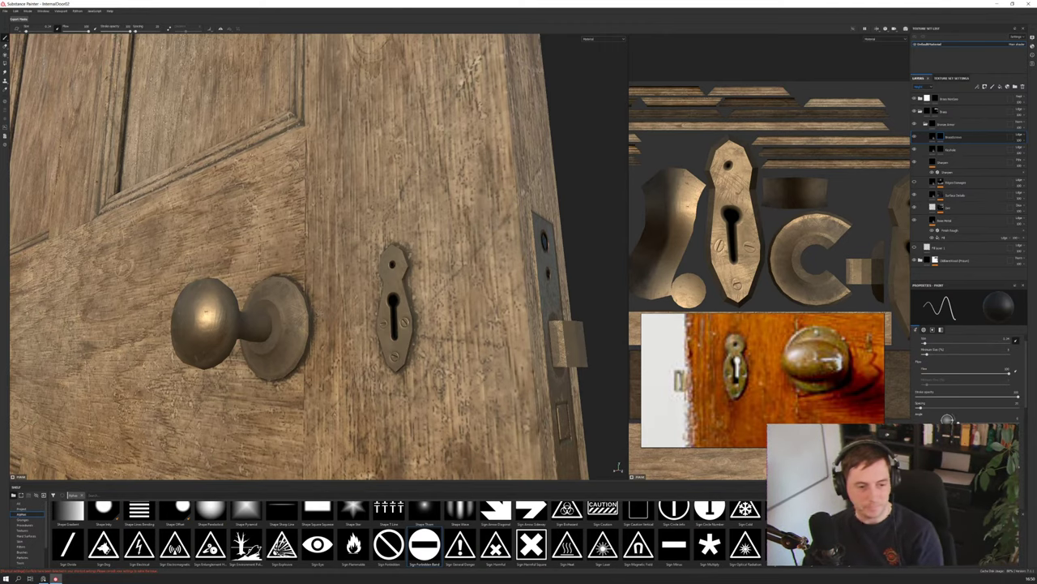
scroll(389, 300, "down", 2)
left_click_drag(340, 292, 405, 312, "alt")
scroll(389, 300, "down", 2)
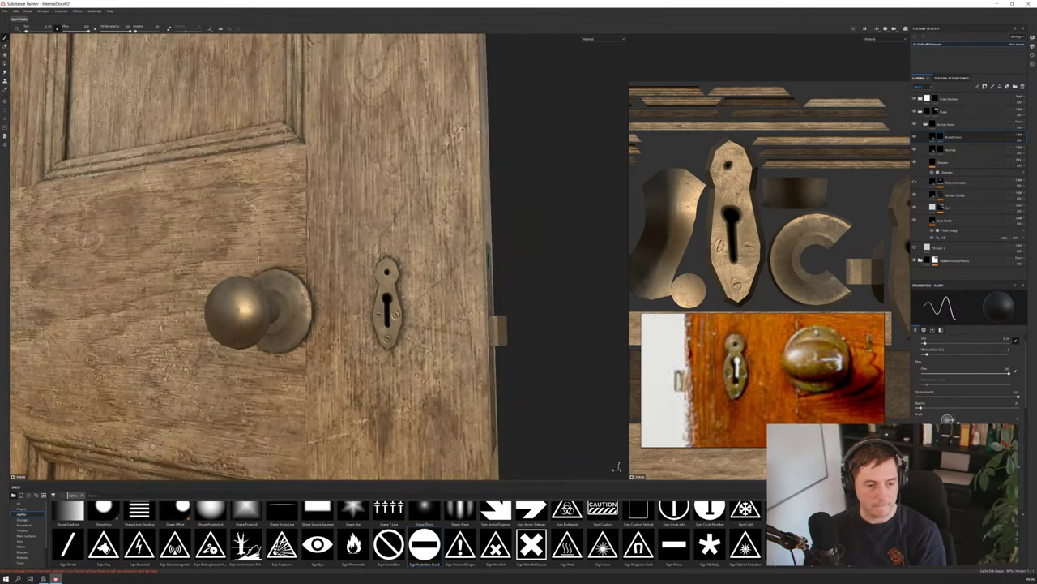
scroll(389, 300, "down", 2)
left_click_drag(617, 468, 618, 468, "alt")
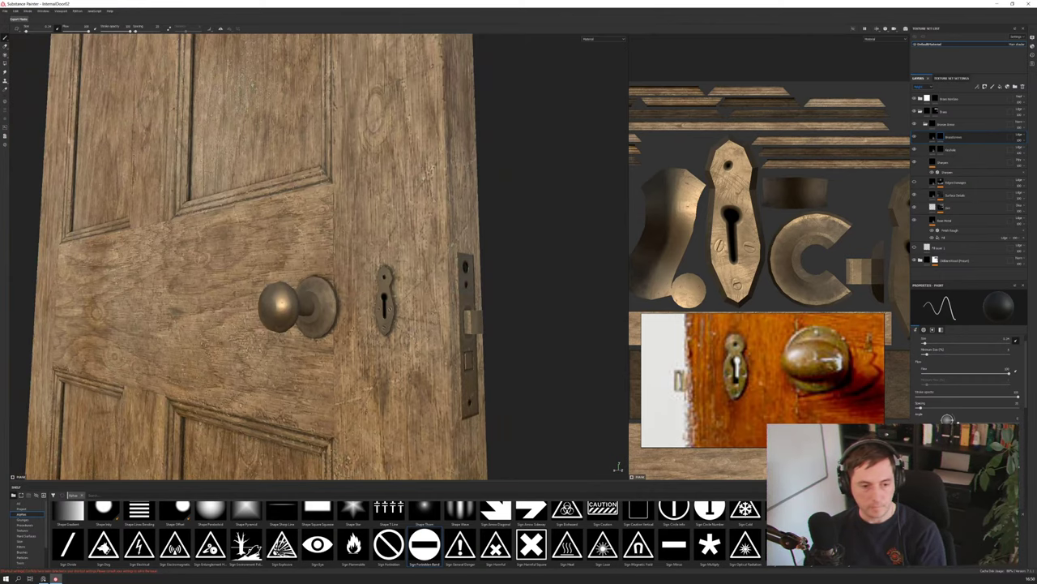
left_click_drag(390, 308, 430, 308, "alt")
scroll(409, 308, "up", 8)
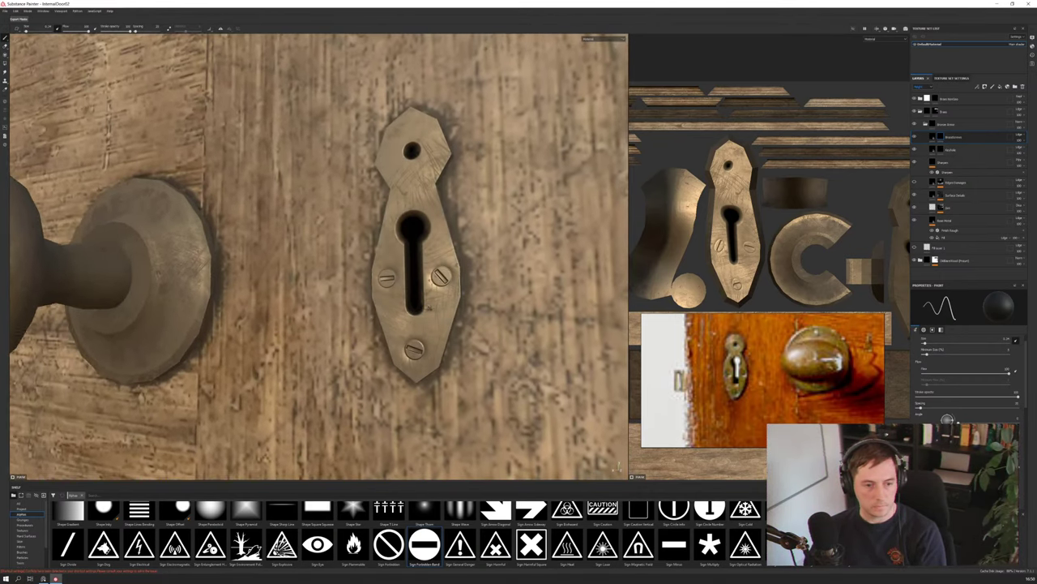
left_click_drag(616, 467, 616, 468, "alt")
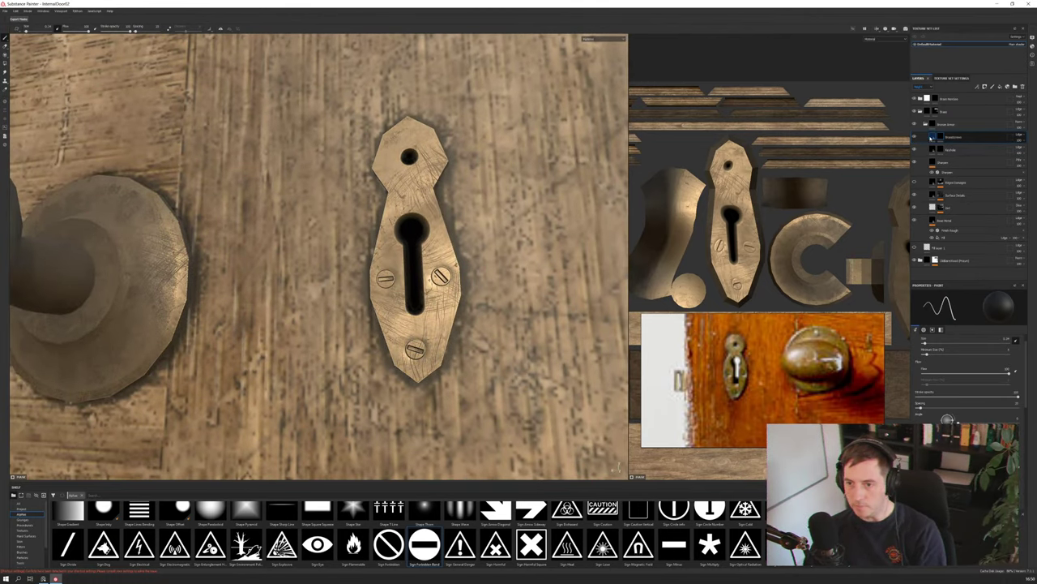
Enable the colour channel on the screw slot layer's fill, set its base colour to black and display the layer stack's Base Color channel
left_click(932, 137)
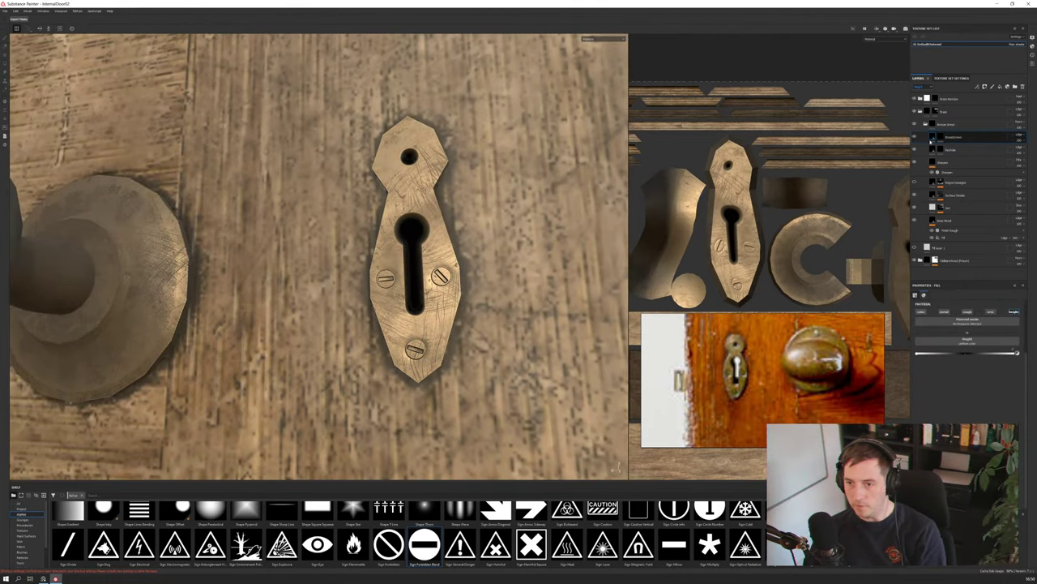
left_click(921, 311)
left_click(957, 350)
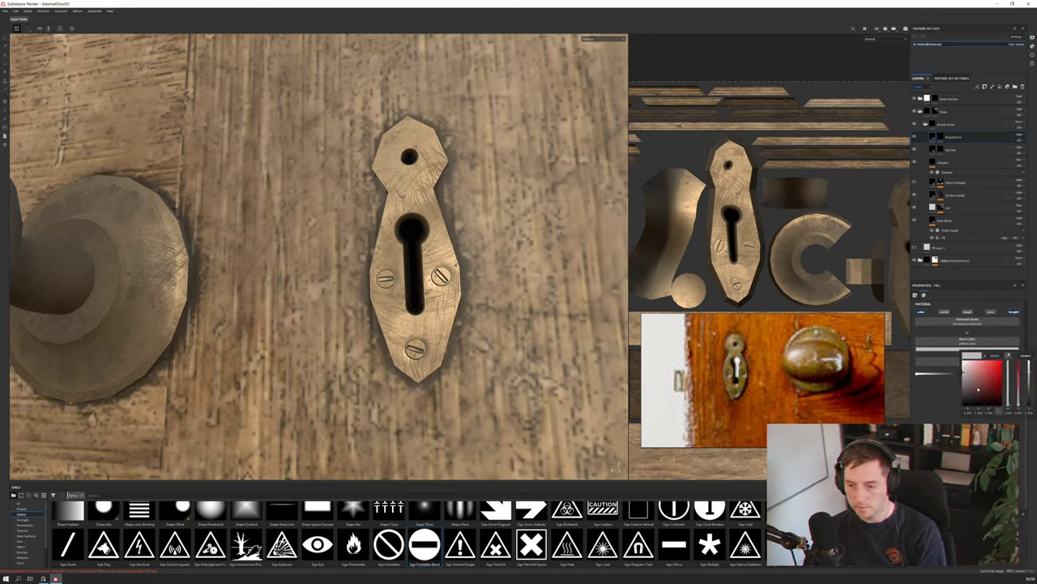
left_click_drag(965, 371, 958, 407)
left_click(942, 396)
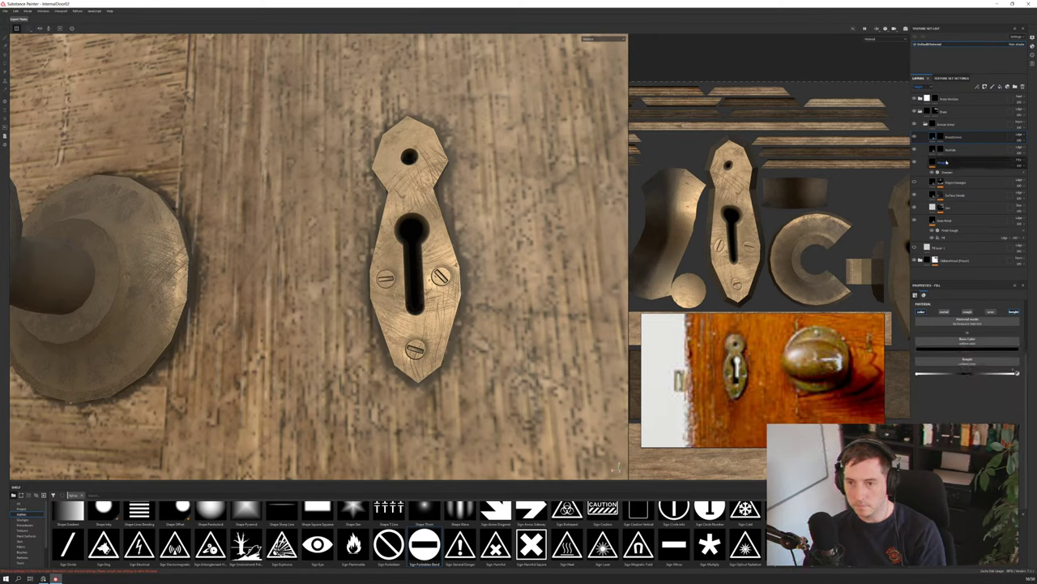
left_click(920, 86)
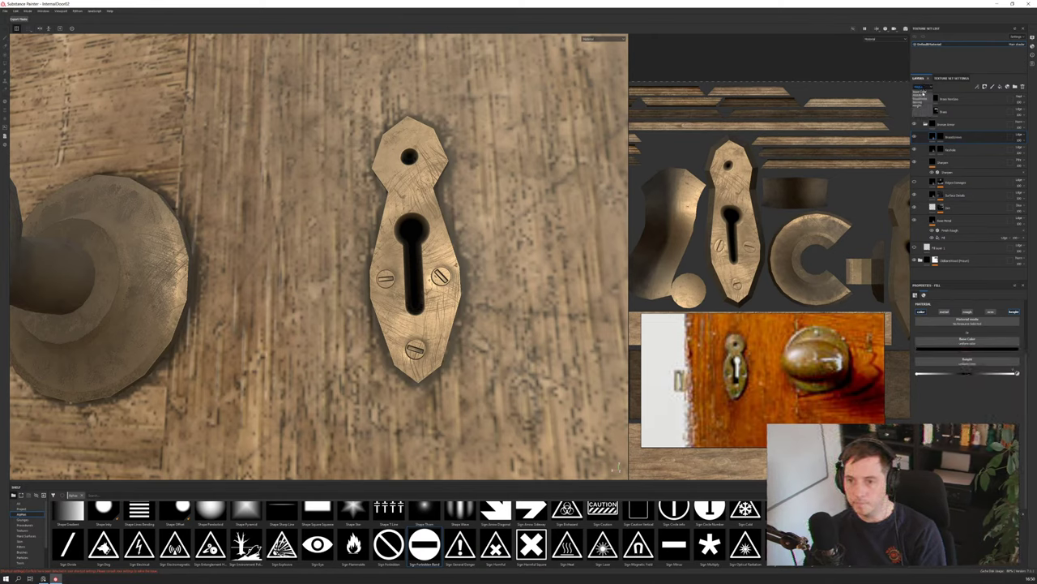
left_click(924, 105)
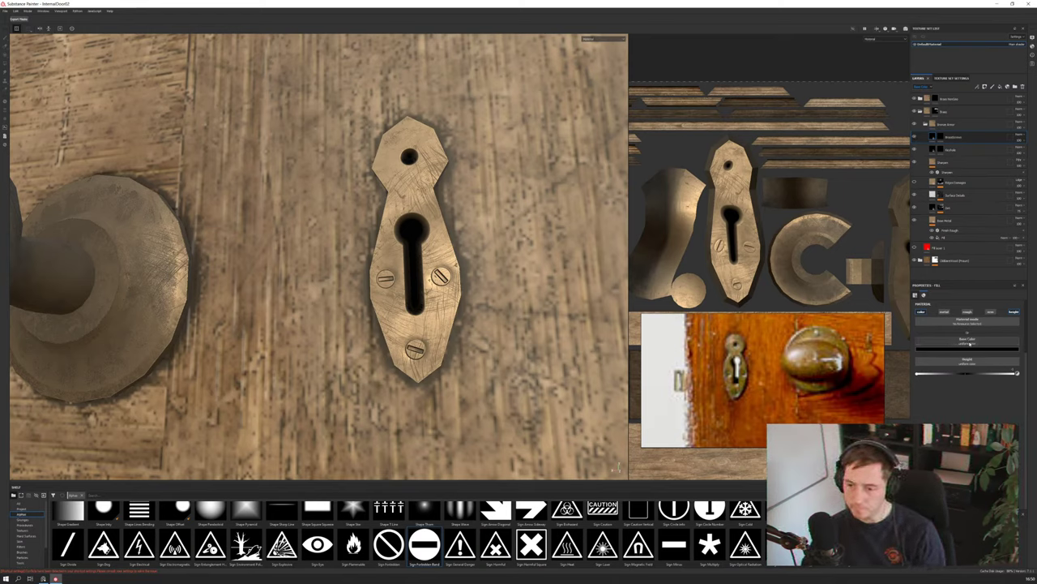
Try a red base colour on the screw slot layer's fill and return it to black
mouse_move(942, 138)
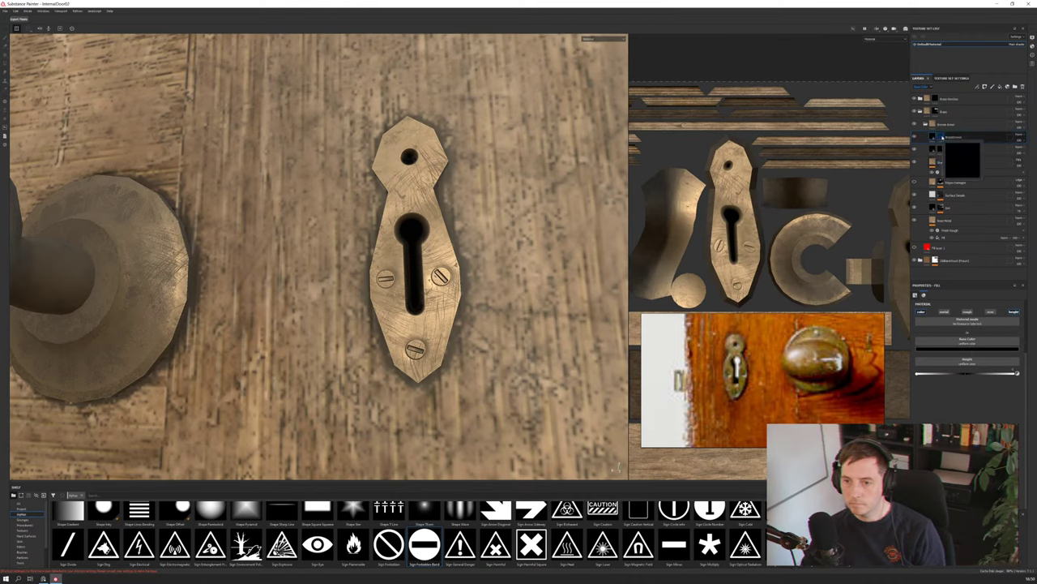
key("1")
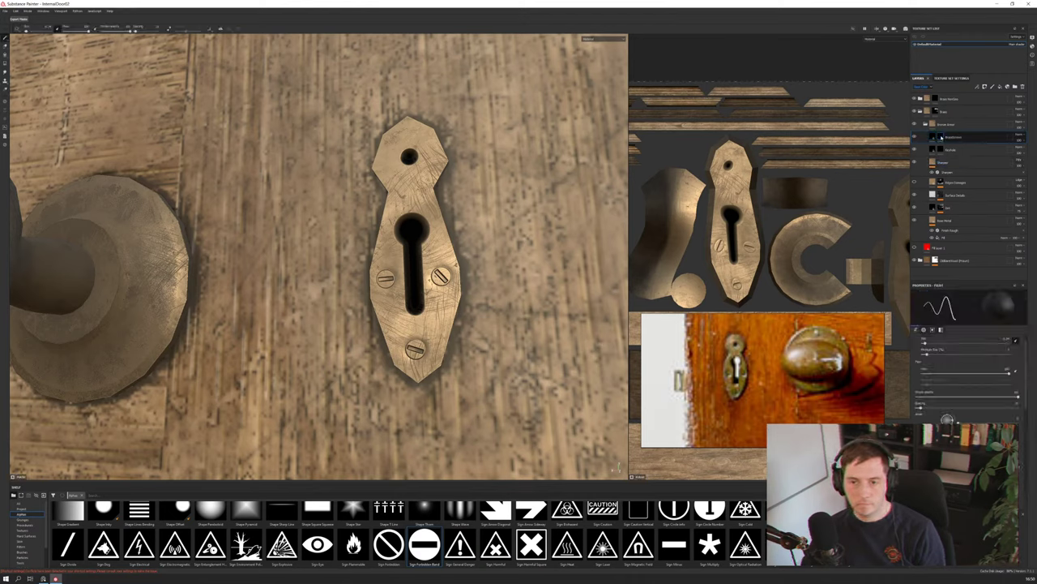
left_click(932, 137)
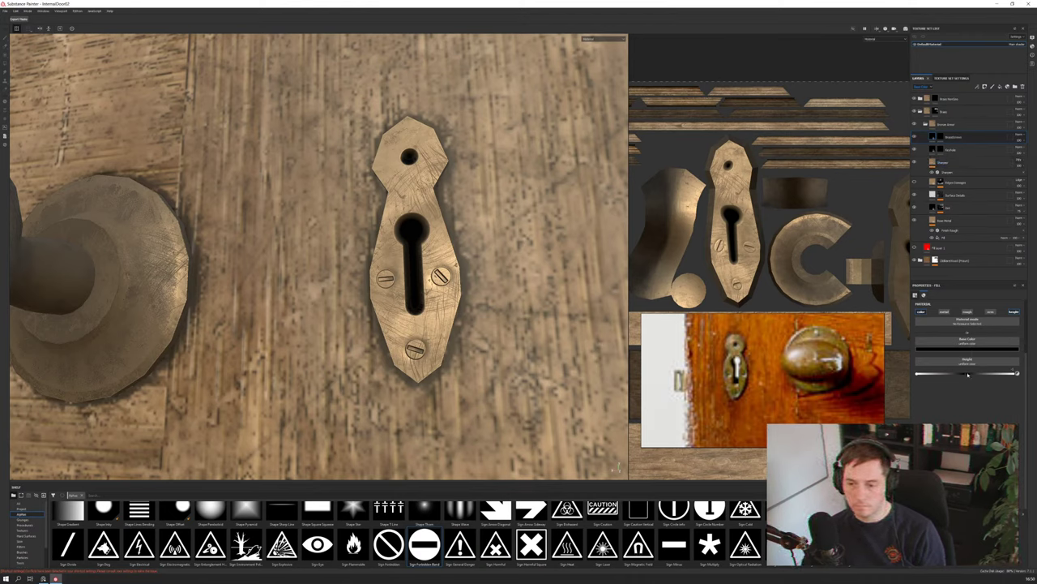
left_click(963, 350)
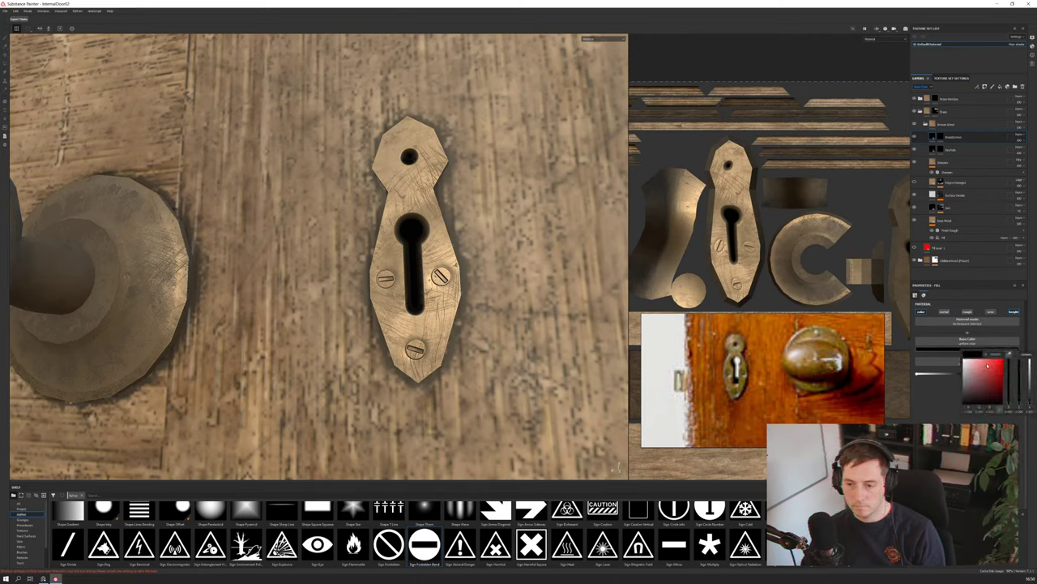
left_click(1009, 355)
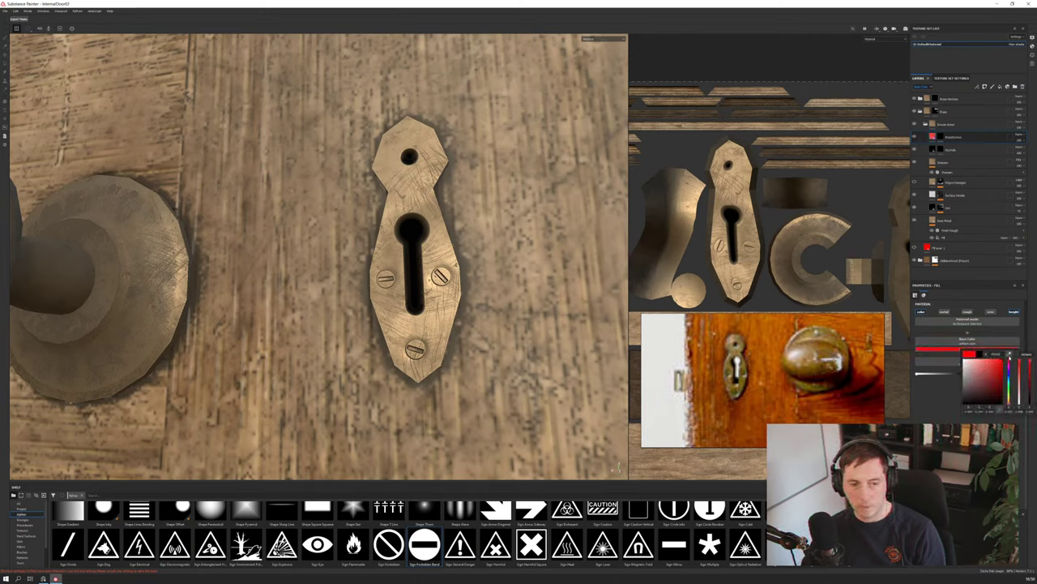
left_click_drag(975, 362, 963, 404)
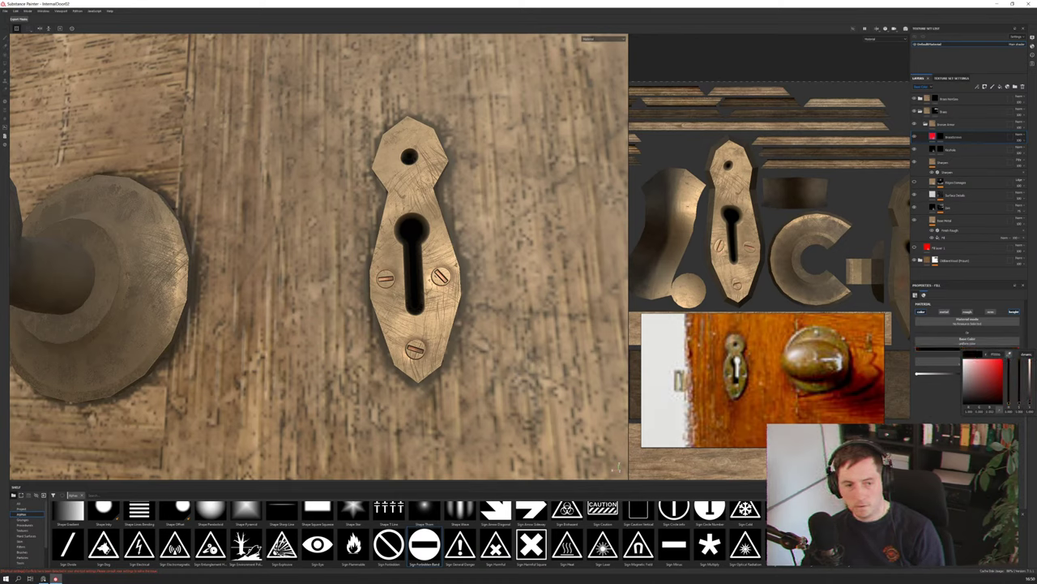
left_click(957, 419)
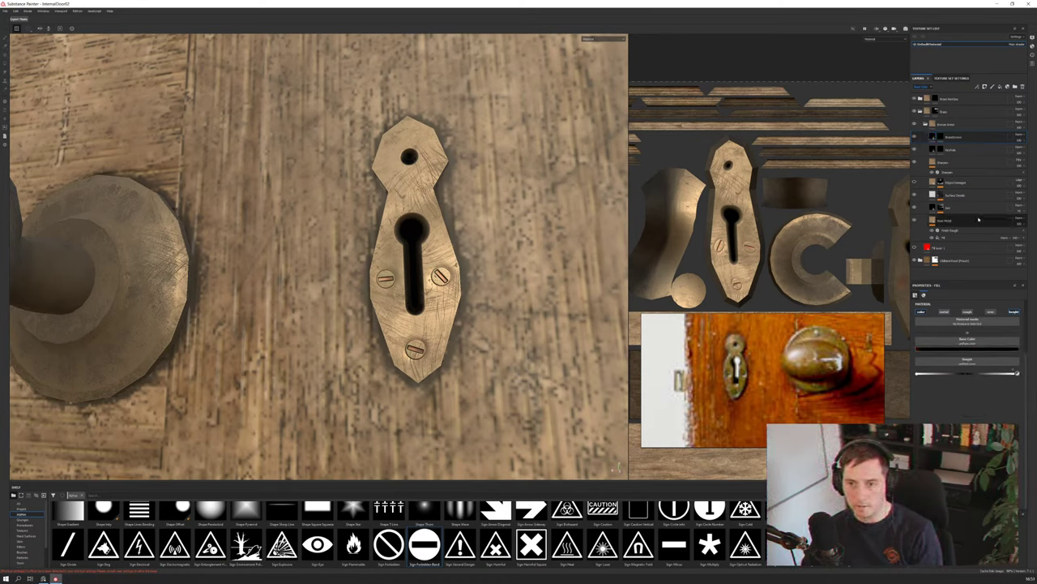
Try another blend mode for the screw slot layer's base colour
left_click(1019, 136)
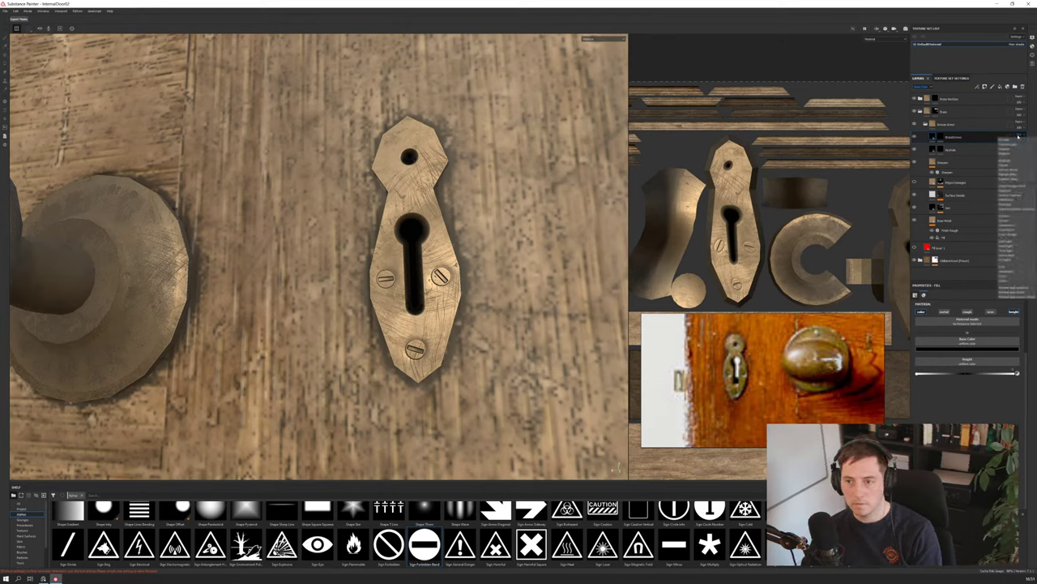
left_click(1013, 221)
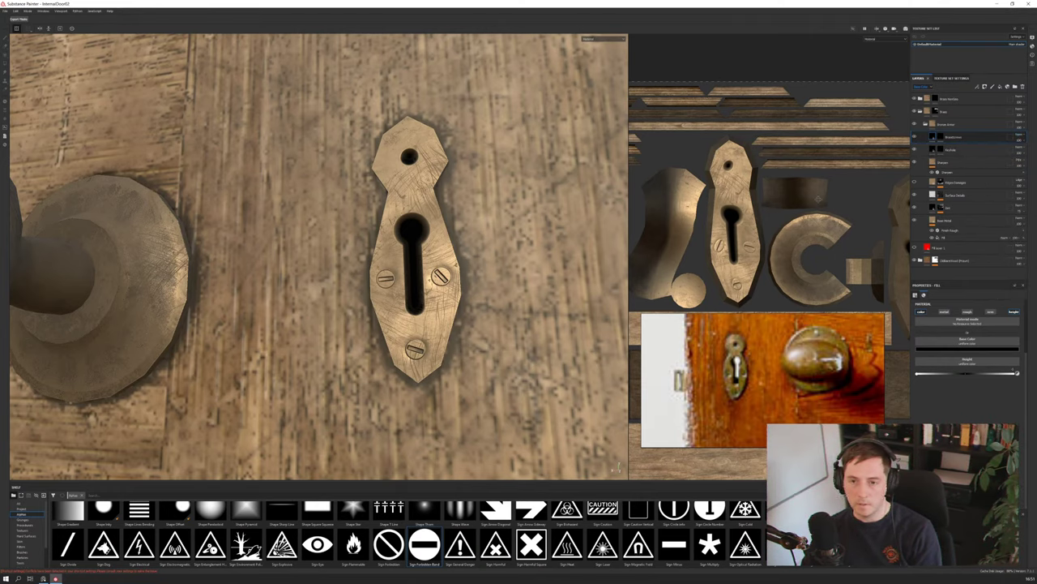
Examine the darkened screw slots on the keyhole plate up close and from across the door
left_click_drag(348, 284, 454, 307, "alt")
scroll(454, 306, "down", 6)
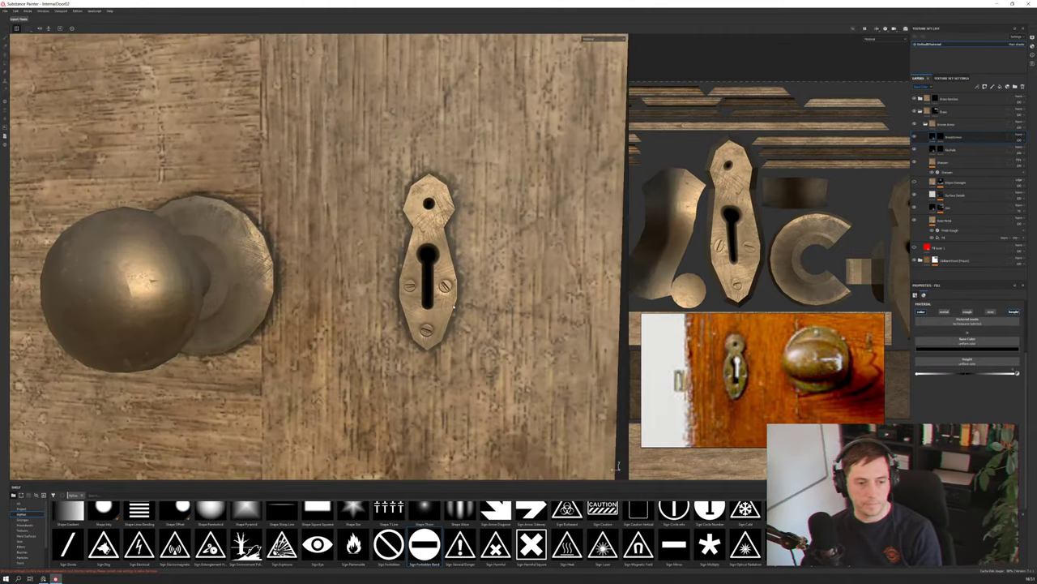
scroll(454, 306, "up", 4)
scroll(454, 308, "up", 3)
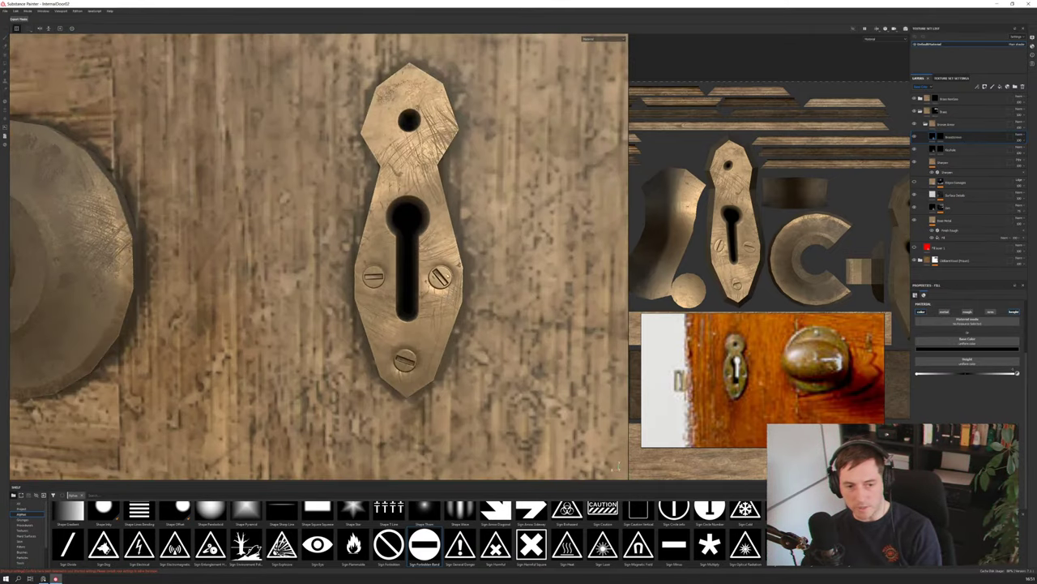
scroll(442, 307, "up", 2)
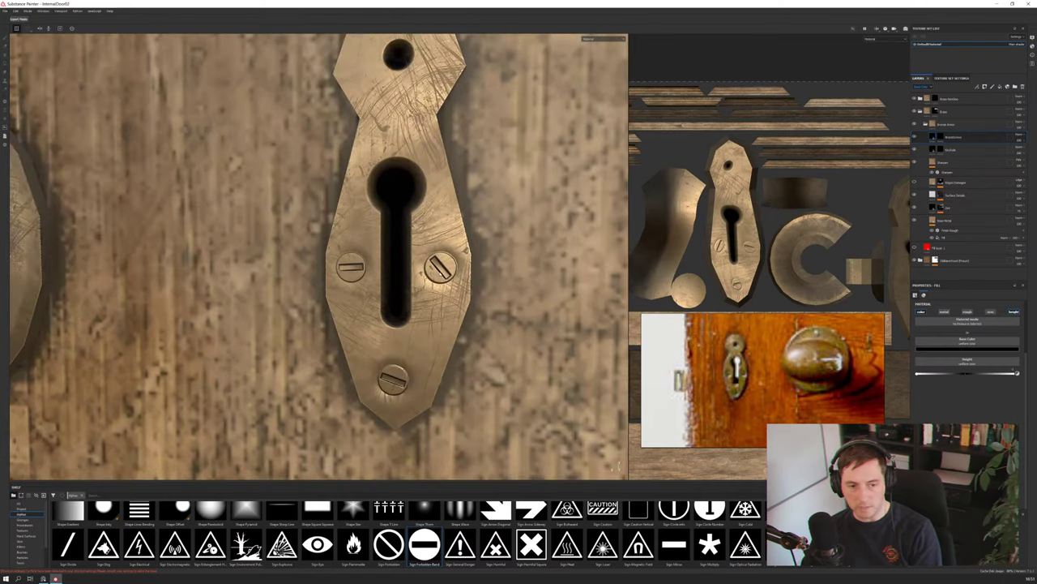
scroll(442, 306, "down", 6)
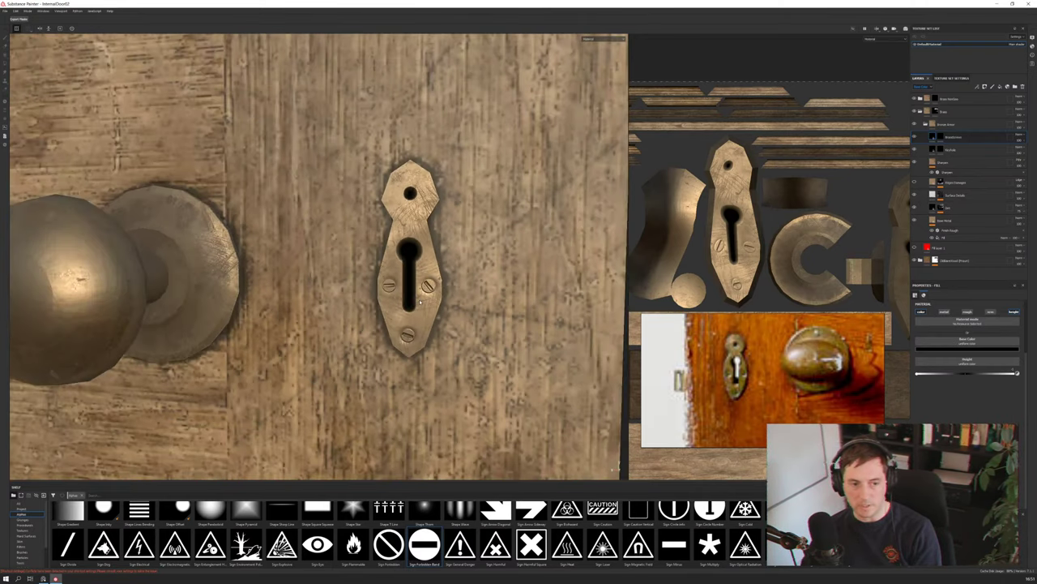
scroll(442, 306, "down", 8)
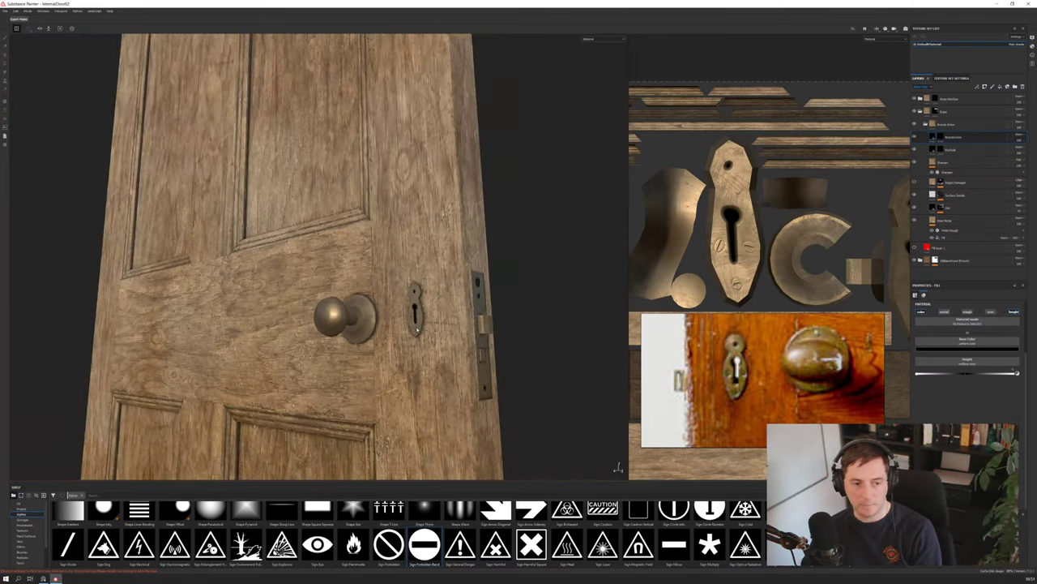
left_click_drag(417, 330, 514, 310, "alt")
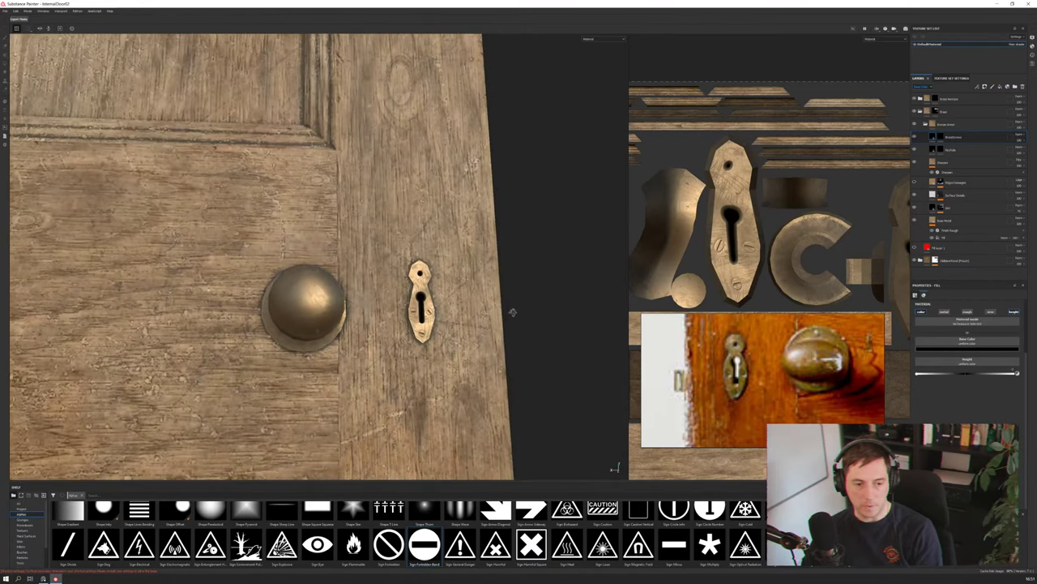
left_click_drag(333, 294, 431, 312, "alt")
scroll(430, 312, "down", 2)
scroll(430, 312, "up", 7)
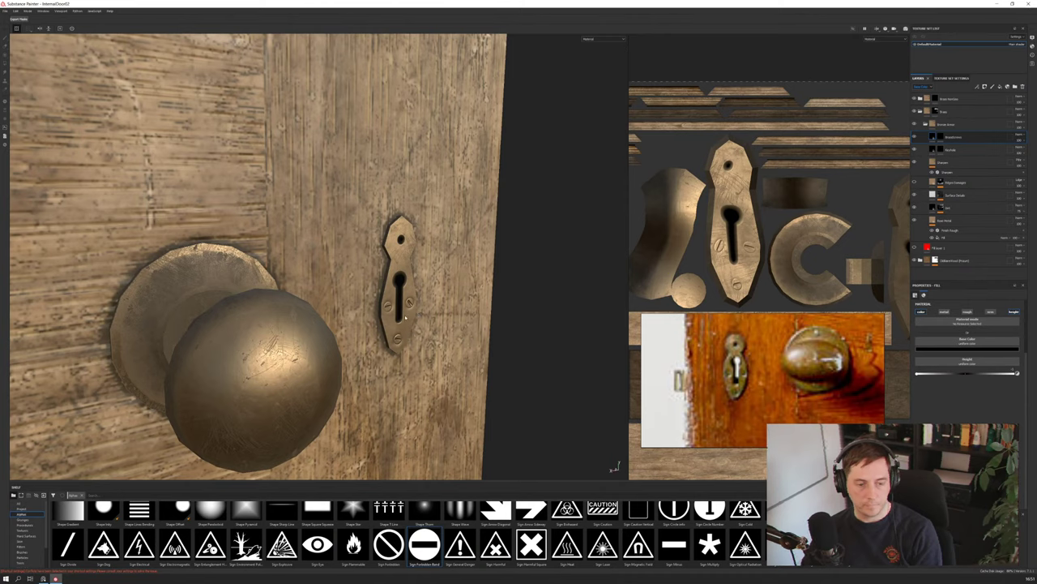
Switch the screw slot layer's base colour blend mode to Difference and pick a red base colour for its fill
left_click(1017, 136)
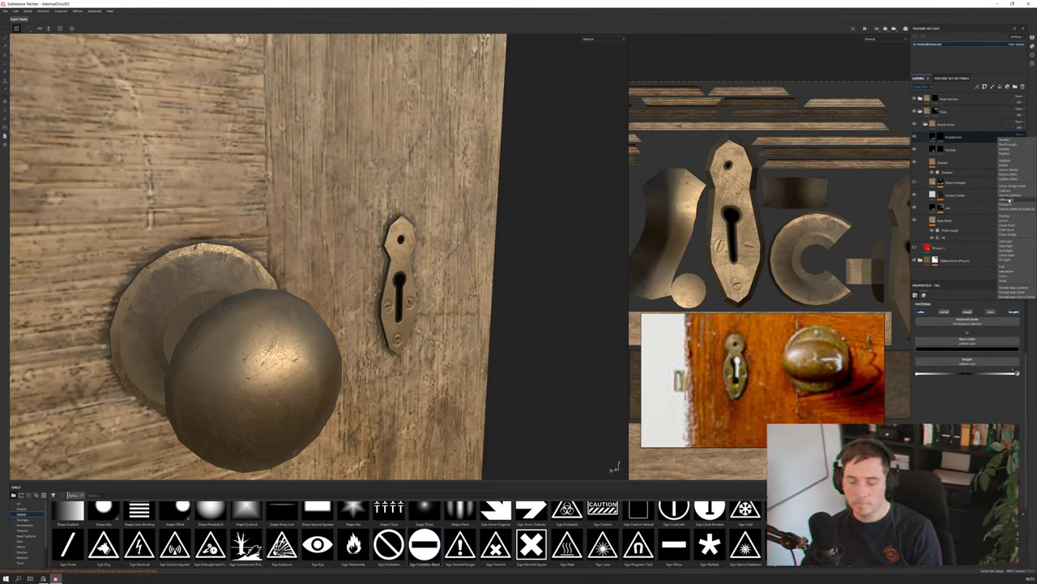
left_click(1010, 201)
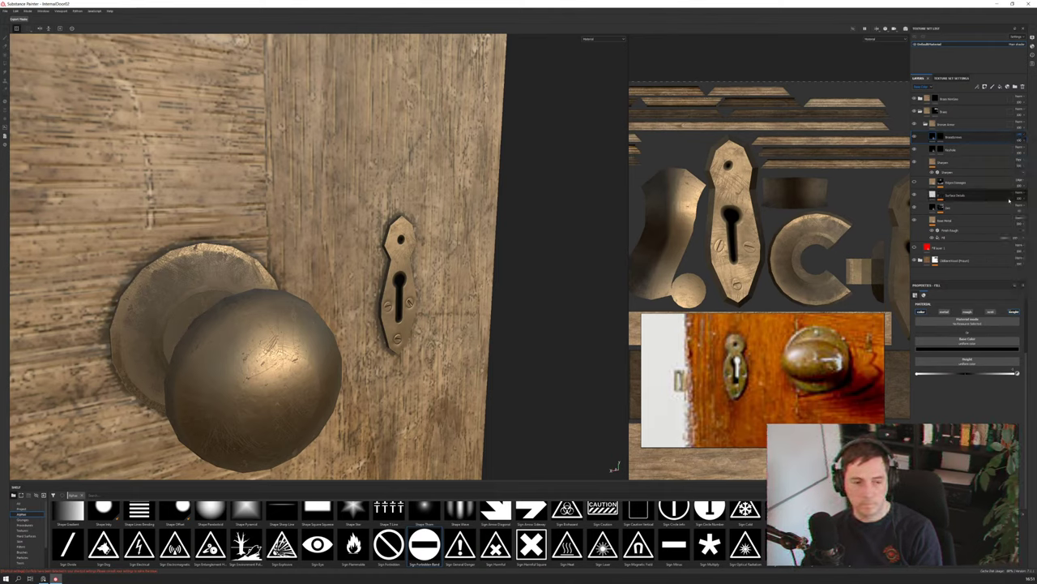
left_click(965, 348)
left_click(994, 378)
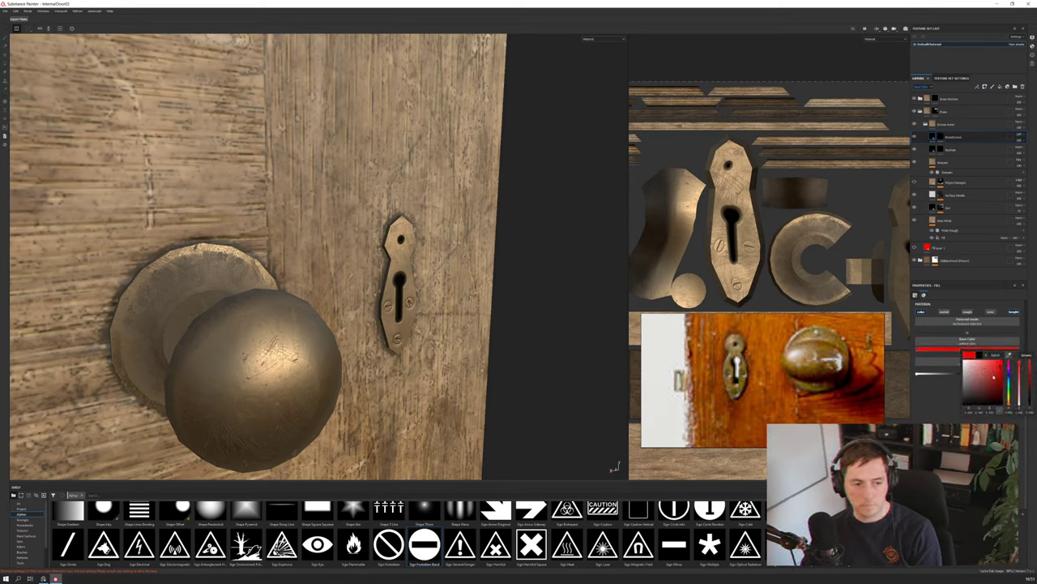
Set the selected fill layer's base colour to black
left_click_drag(994, 378, 960, 416)
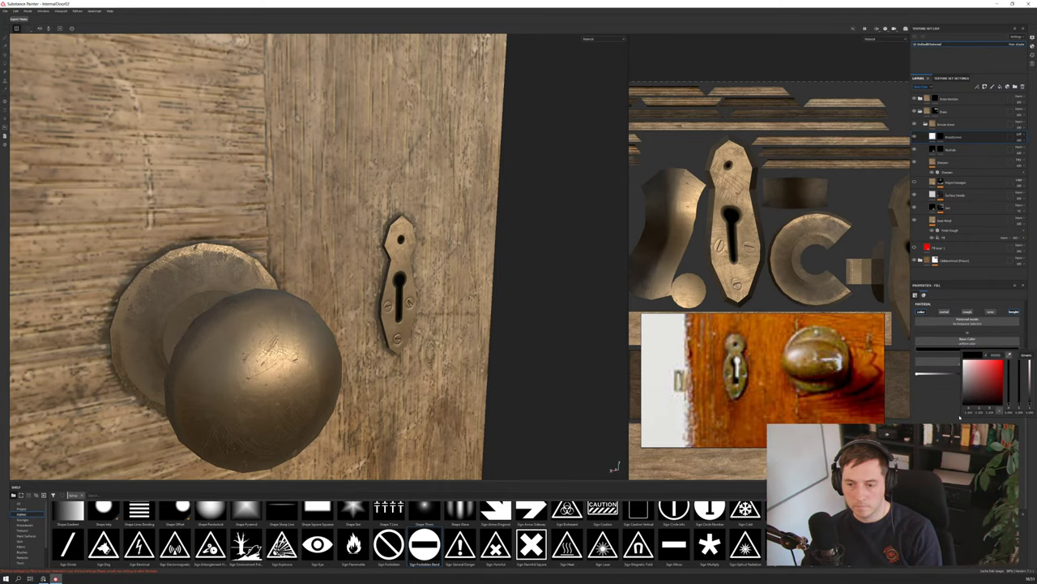
left_click(1019, 137)
left_click(985, 149)
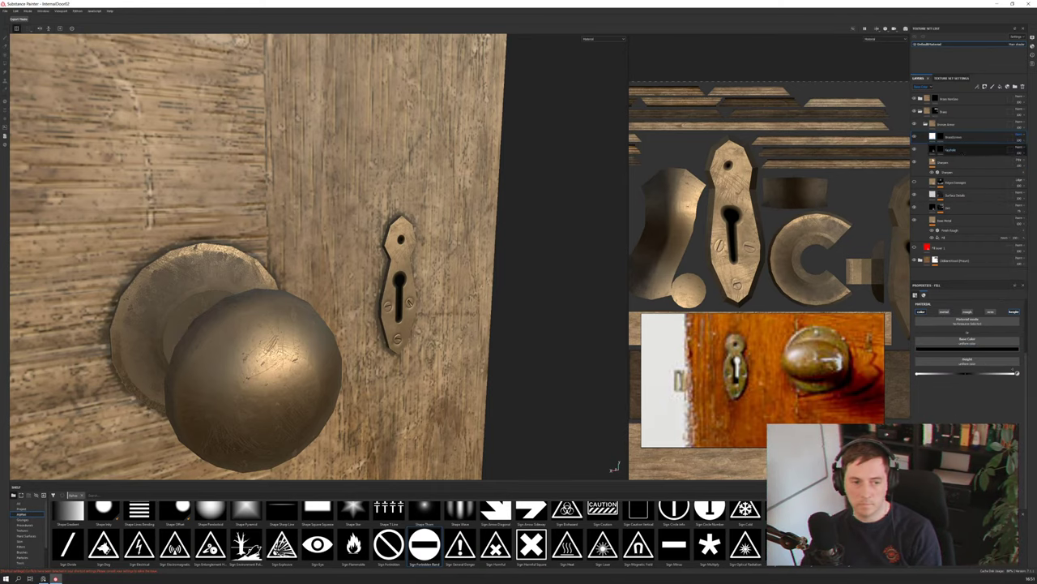
Target the fill layer's mask for painting and load the Shape Bell alpha into the brush
left_click_drag(397, 326, 188, 268, "alt")
scroll(309, 288, "down", 3)
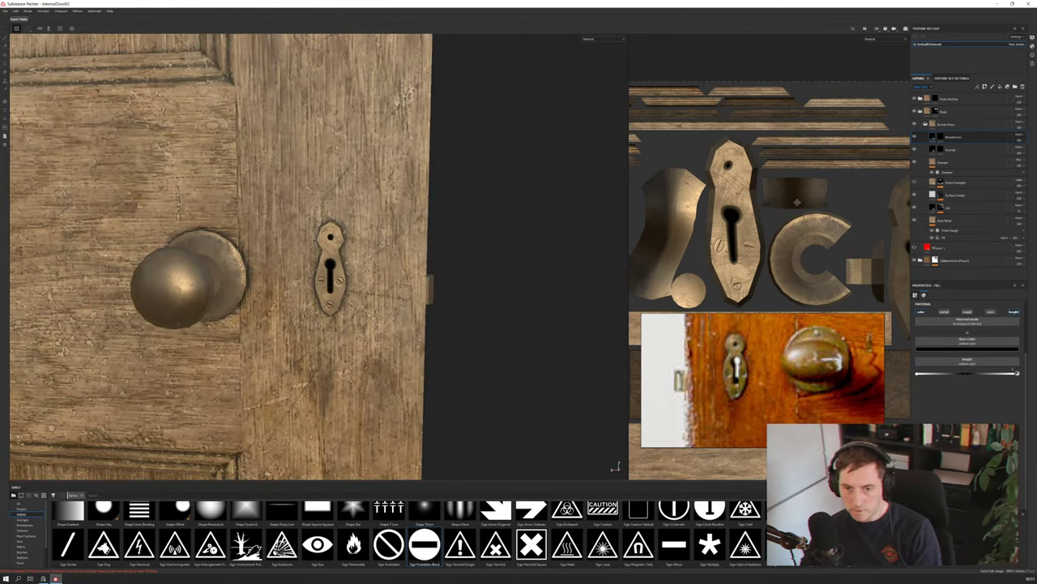
left_click(940, 138)
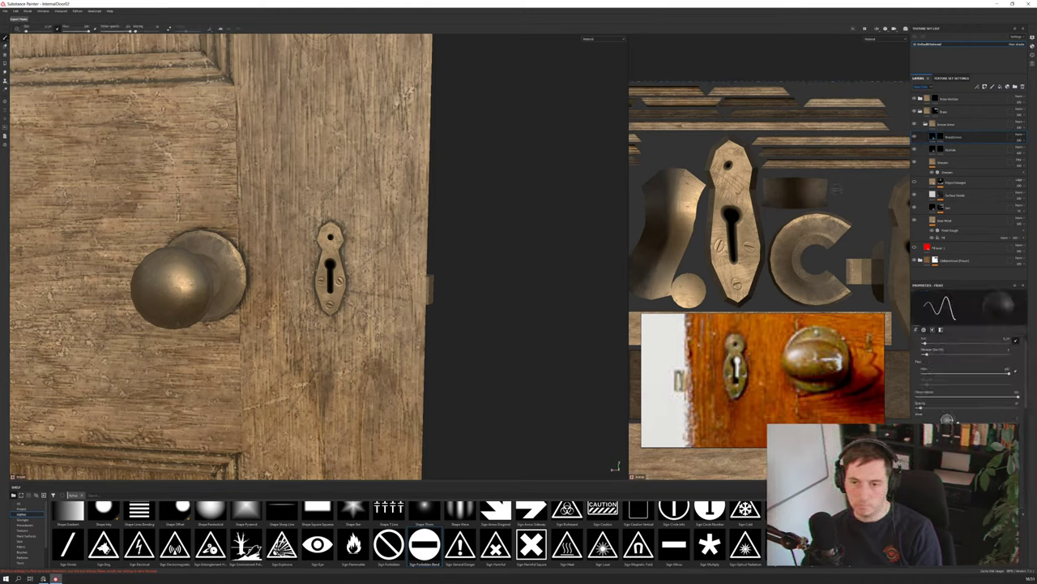
scroll(422, 545, "up", 2)
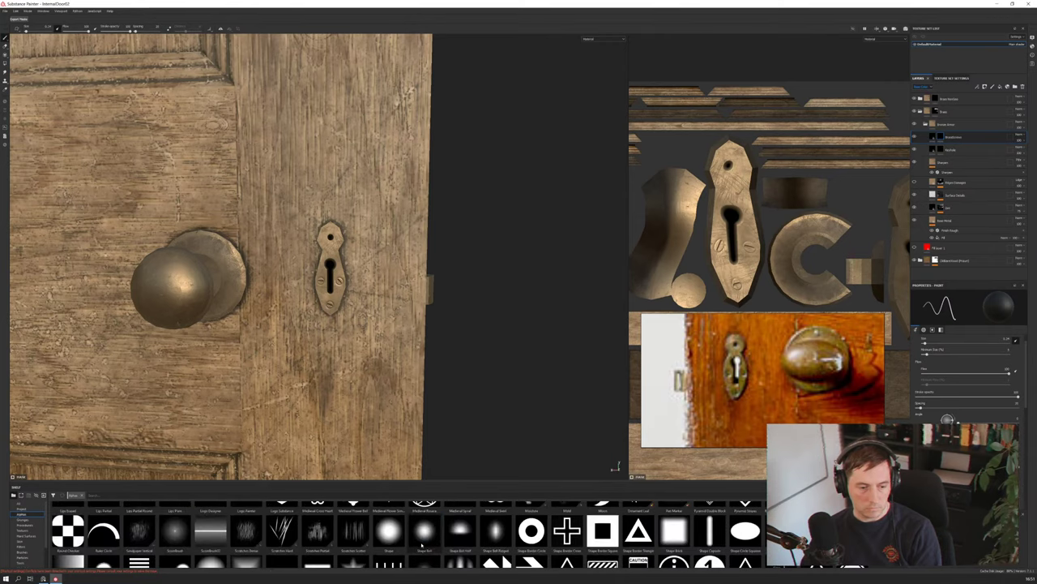
left_click(408, 544)
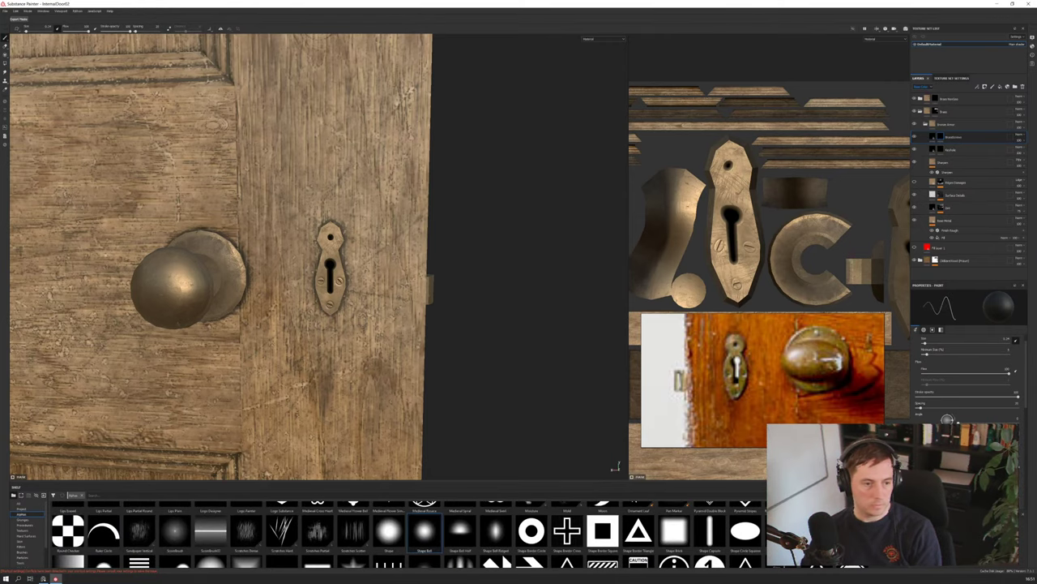
Switch the mask paint to white and stamp a trial screw hole near the top edge of the doorknob's backplate
left_click_drag(292, 268, 312, 264, "alt")
middle_click_drag(312, 264, 474, 269, "alt")
left_click_drag(474, 269, 462, 267, "alt")
right_click_drag(462, 267, 518, 271, "alt")
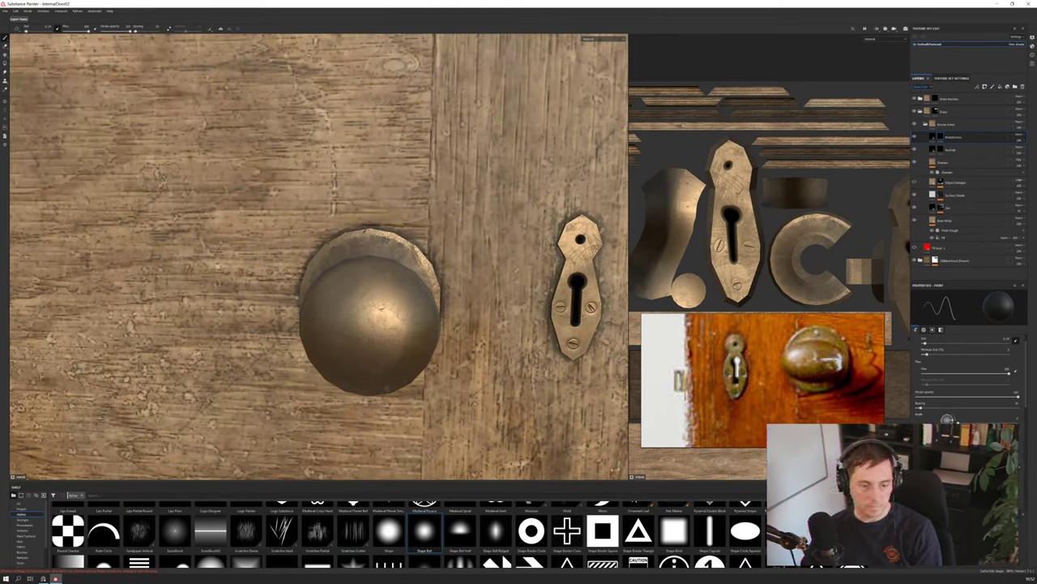
key("x")
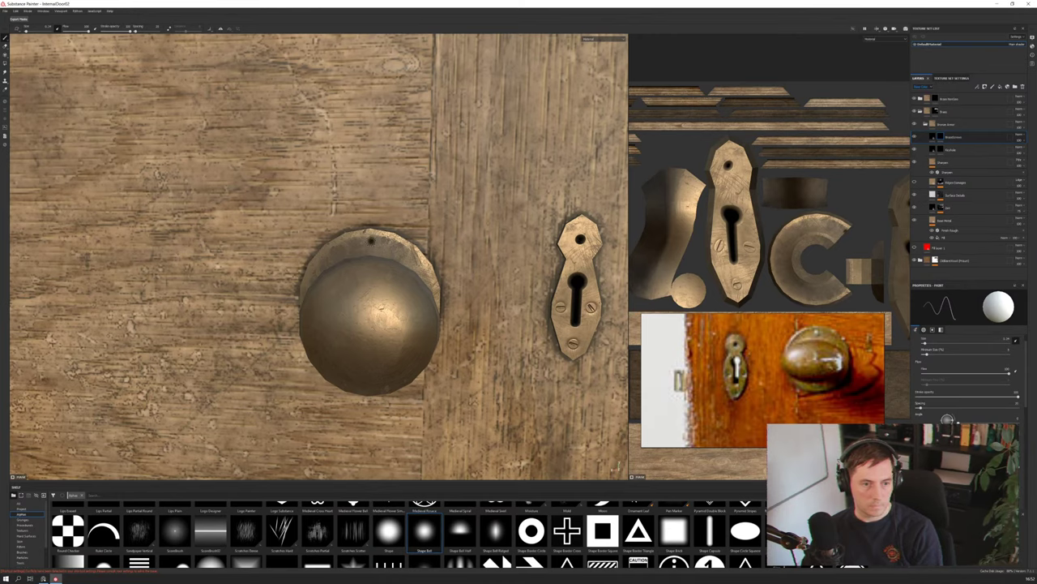
Disable the colour channel on the screw-hole fill layer, leaving only the height channel active
left_click_drag(370, 324, 414, 316, "alt")
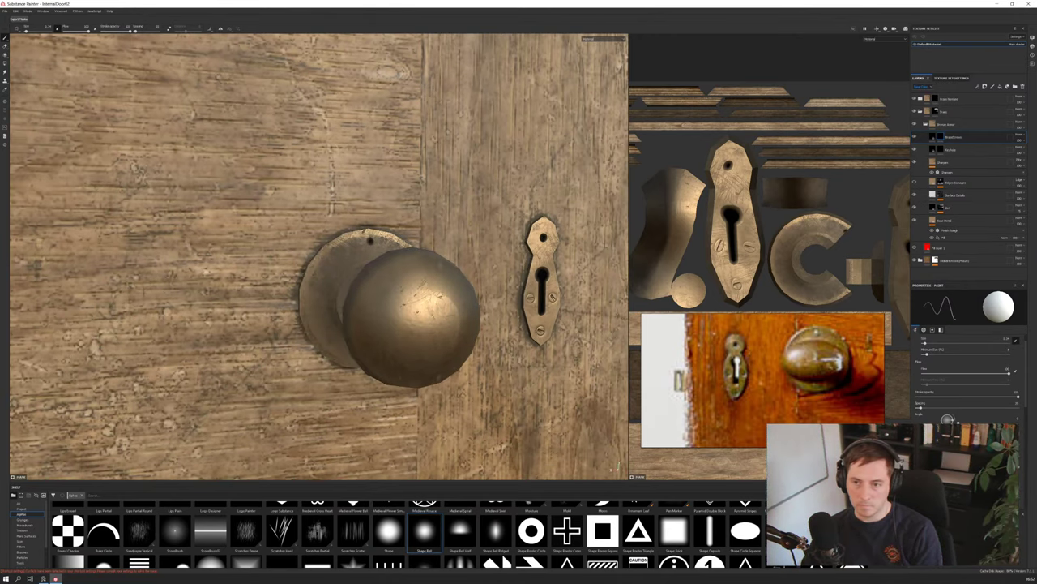
scroll(389, 308, "up", 5)
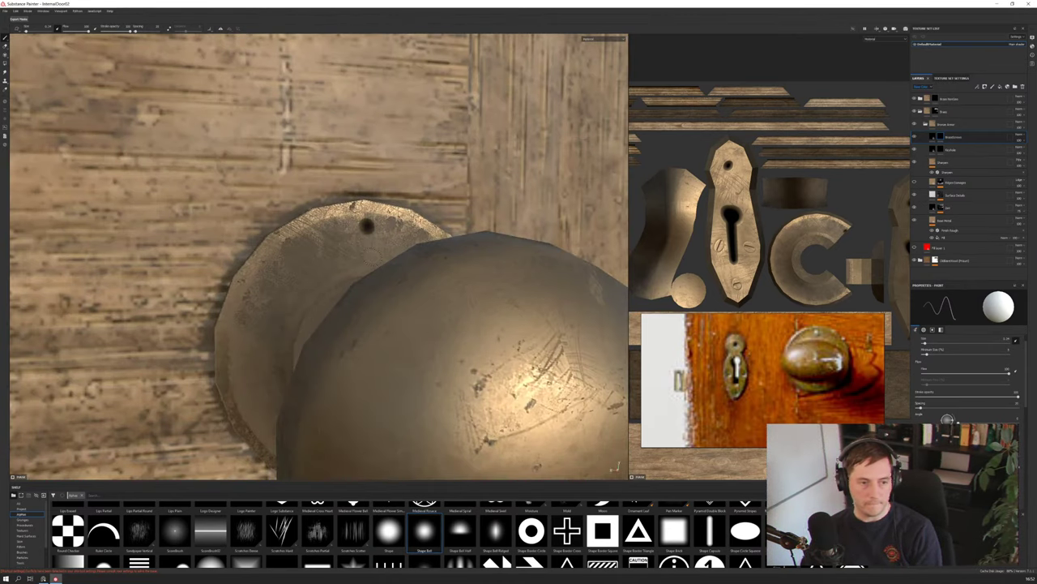
right_click_drag(406, 252, 392, 259, "alt")
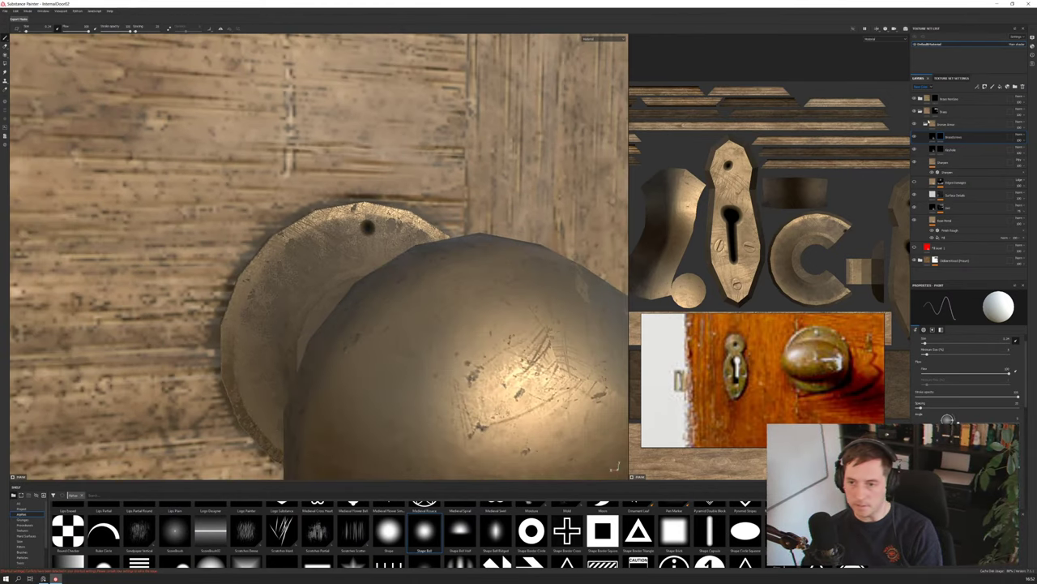
left_click(932, 137)
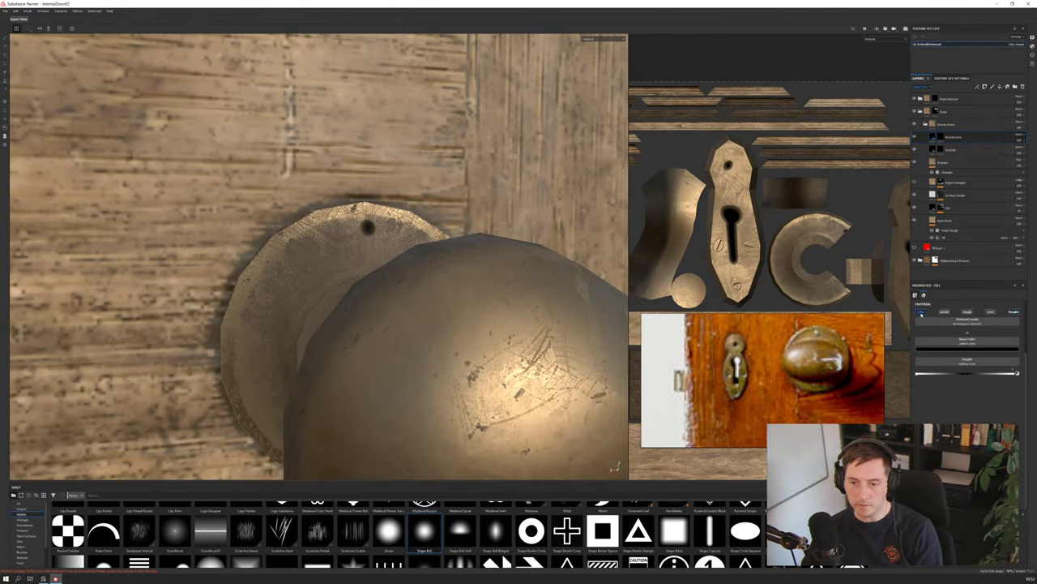
left_click(921, 312)
left_click_drag(401, 235, 491, 258, "alt")
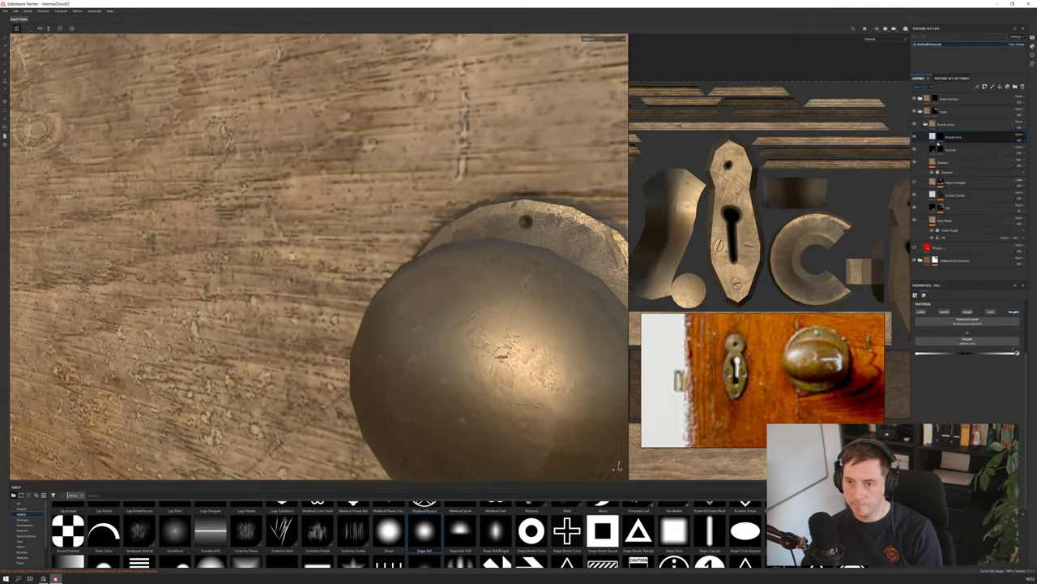
left_click(941, 137)
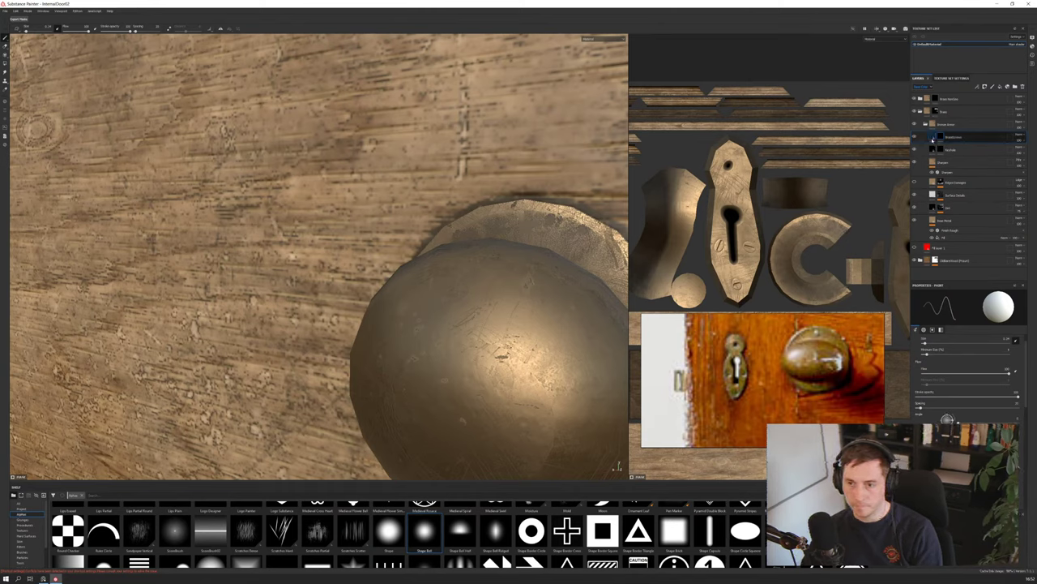
left_click(932, 139)
left_click(921, 313)
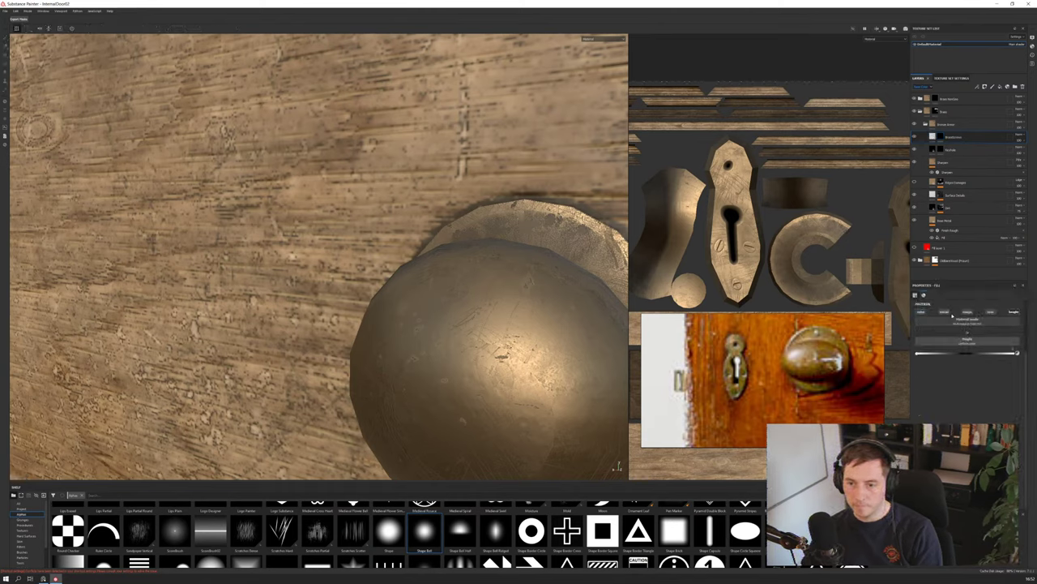
Enlarge the brush slightly and stamp a screw hole on the mask near the top edge of the knob's backplate
left_click(941, 138)
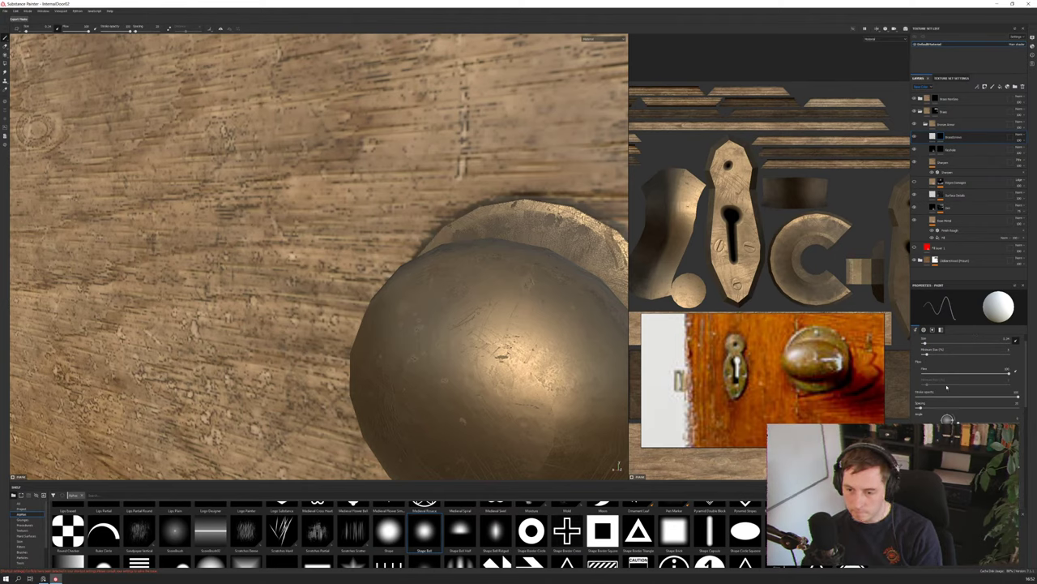
scroll(965, 372, "down", 3)
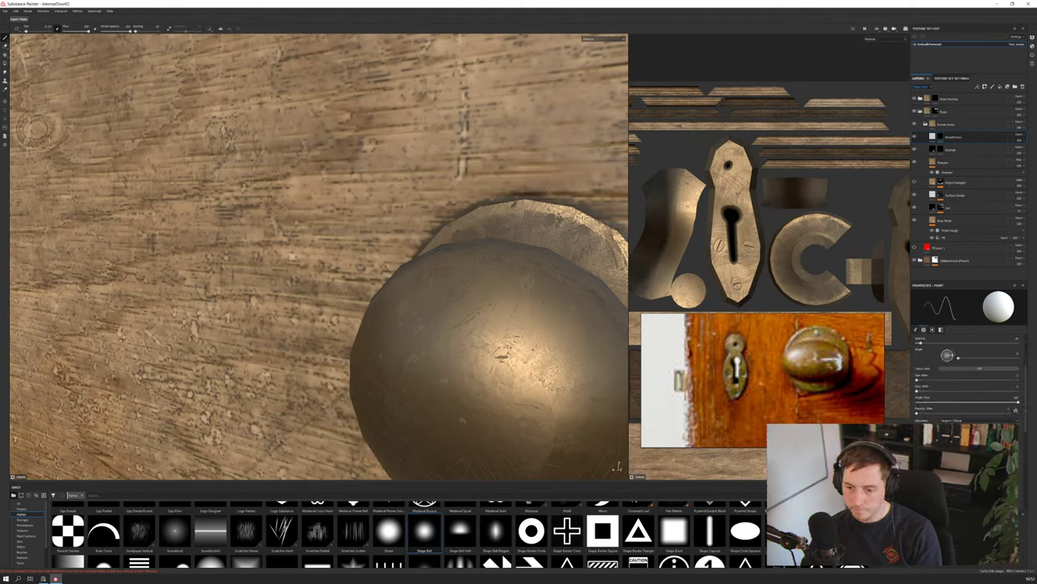
scroll(964, 368, "up", 3)
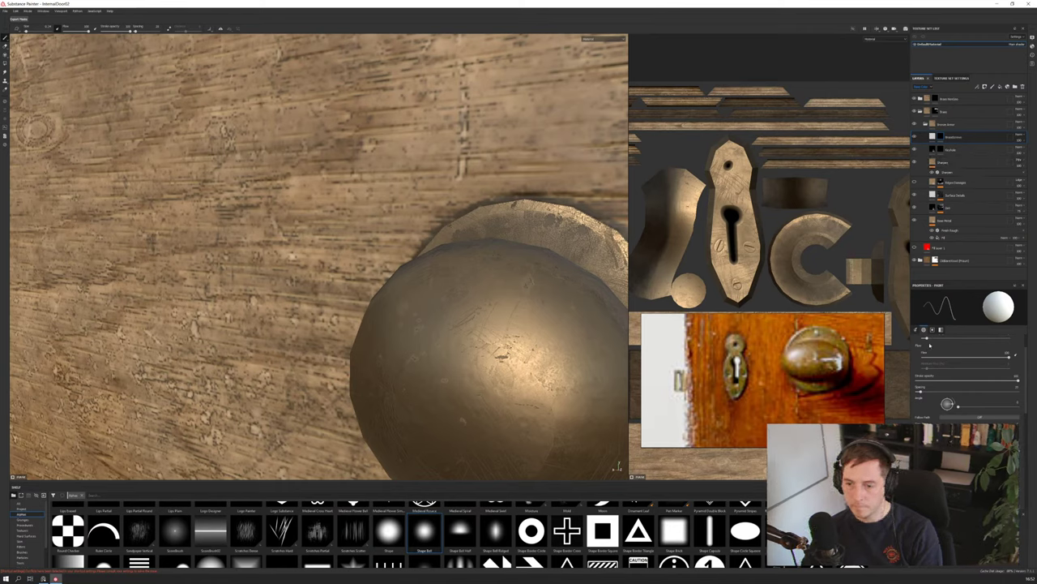
scroll(934, 366, "up", 2)
left_click(927, 361)
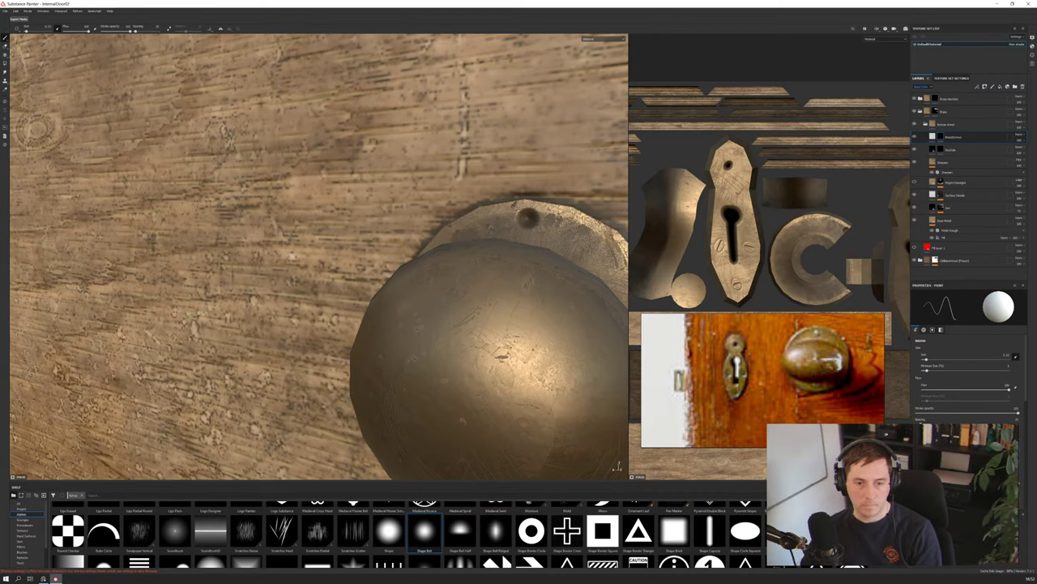
Stamp the remaining screw holes on the left, bottom and right edges of the knob's backplate
left_click_drag(491, 229, 541, 236, "alt")
scroll(542, 236, "down", 3)
left_click_drag(478, 232, 508, 224, "alt")
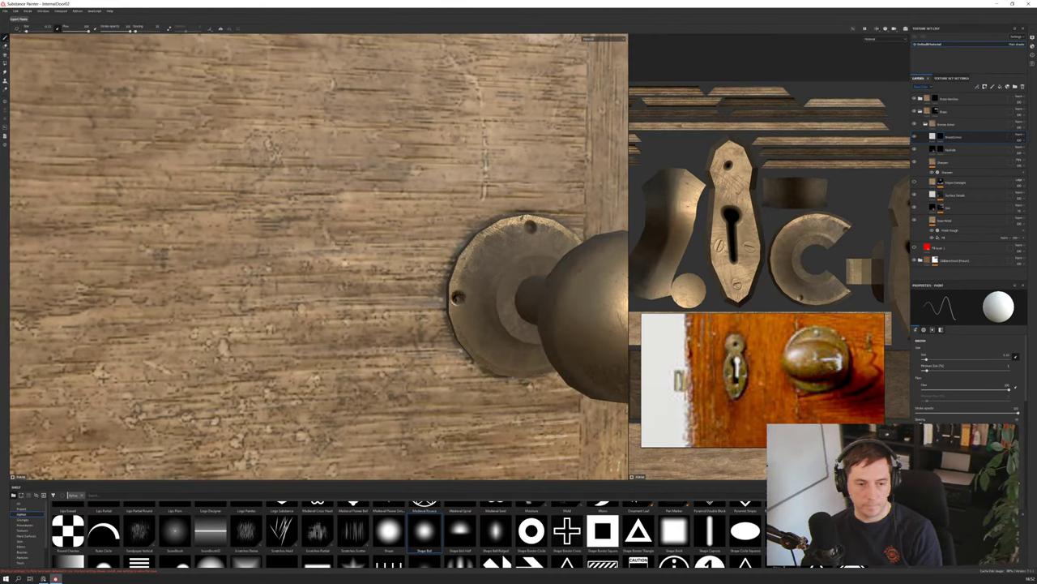
left_click_drag(507, 224, 402, 234, "alt")
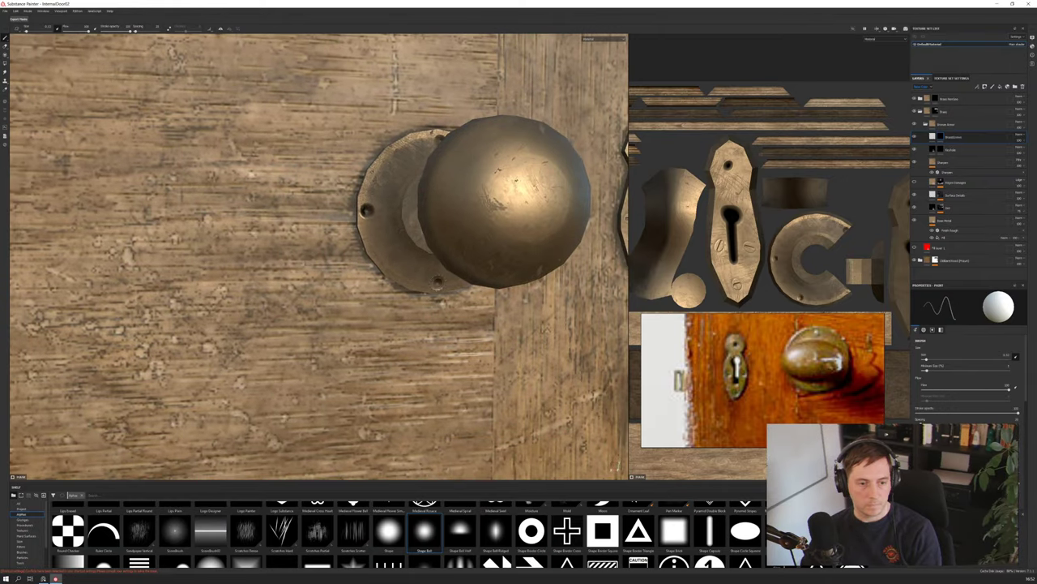
left_click_drag(438, 283, 277, 282, "alt")
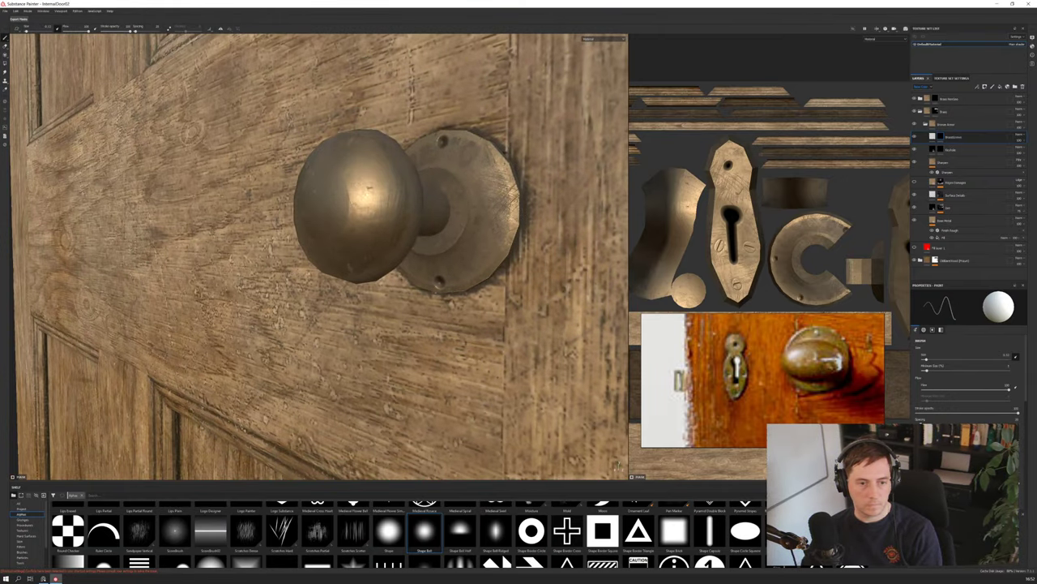
left_click(510, 218)
Stamp matching screw holes around the knob's backplate on the opposite side of the door
left_click_drag(510, 217, 316, 214, "alt")
scroll(449, 188, "down", 4)
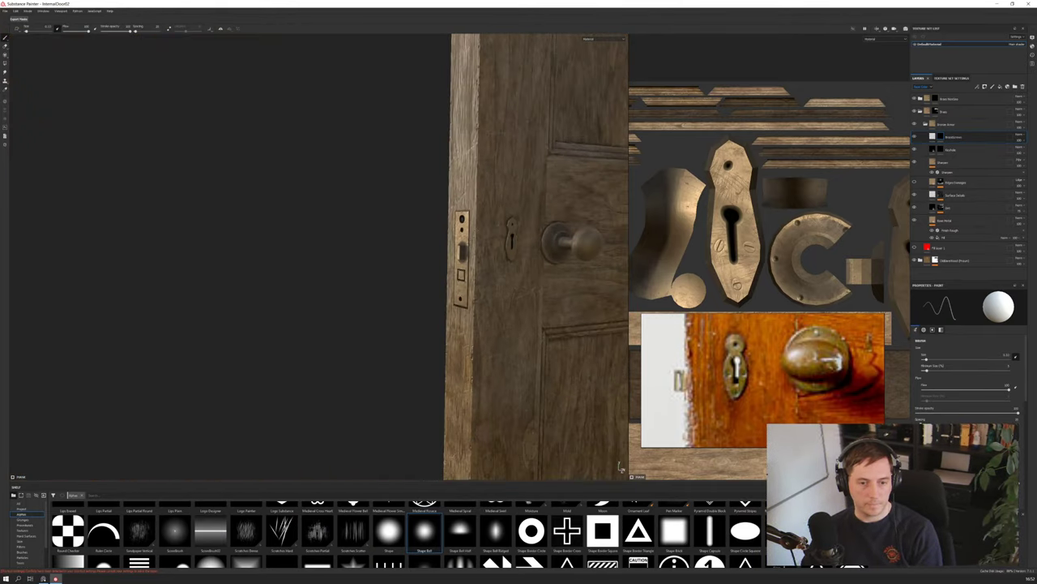
left_click_drag(464, 222, 423, 223, "alt")
middle_click_drag(423, 223, 263, 221, "alt")
left_click_drag(263, 221, 324, 223, "alt")
right_click_drag(324, 223, 418, 225, "alt")
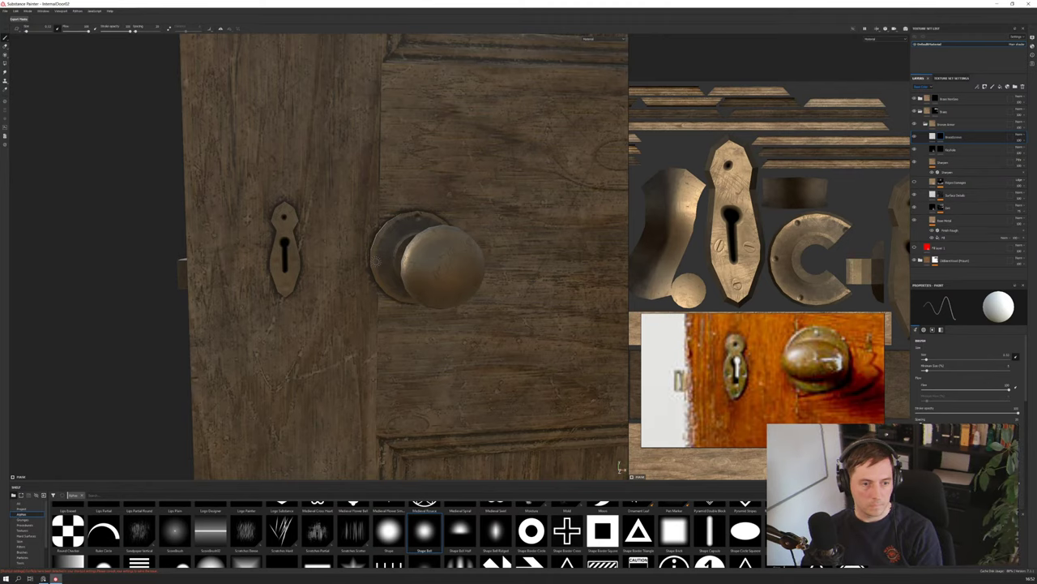
left_click_drag(410, 251, 318, 256, "alt")
middle_click_drag(319, 255, 267, 254, "alt")
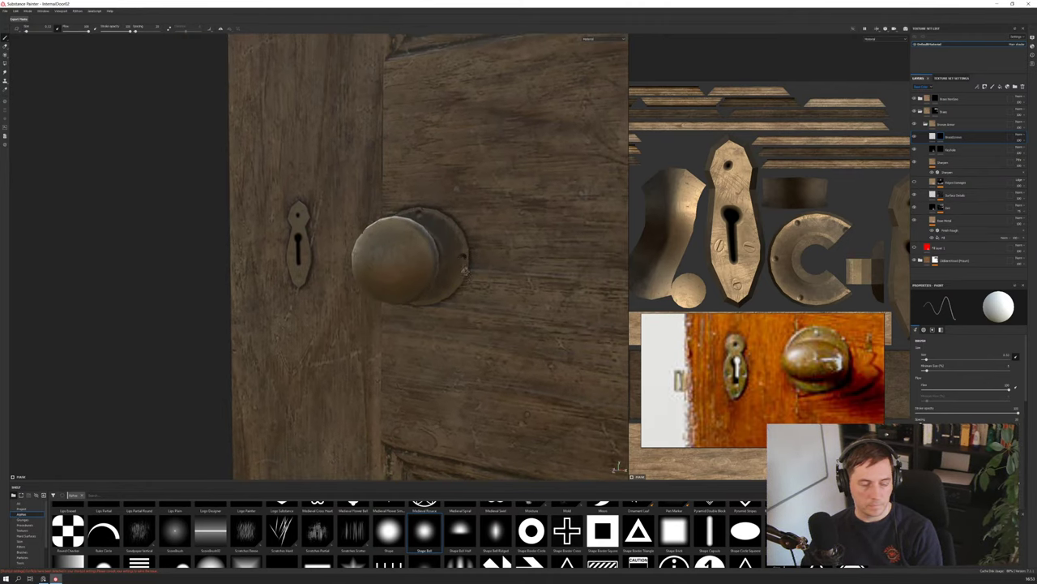
left_click_drag(465, 281, 478, 248, "alt")
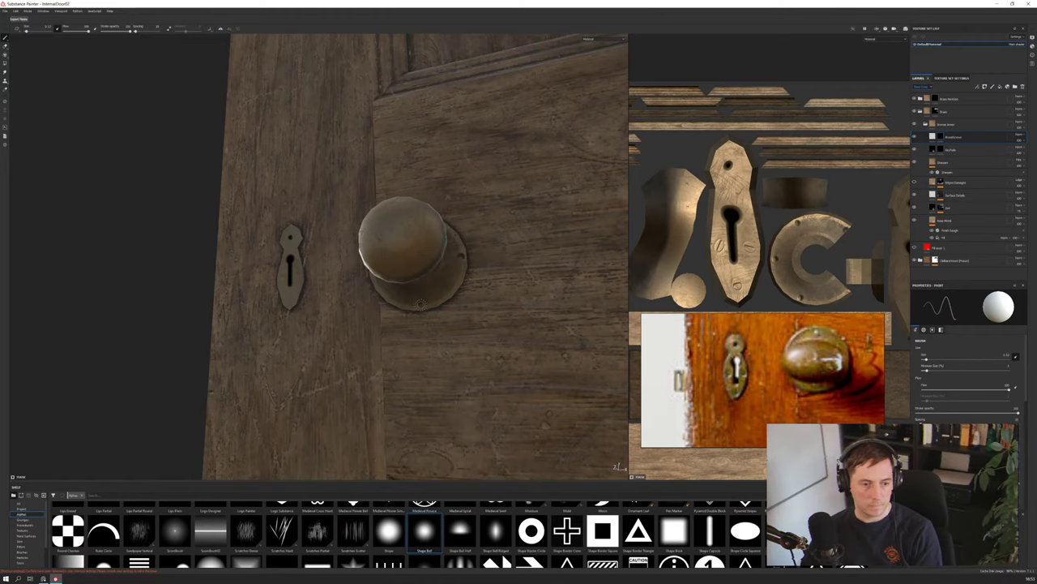
left_click_drag(419, 303, 511, 279, "alt")
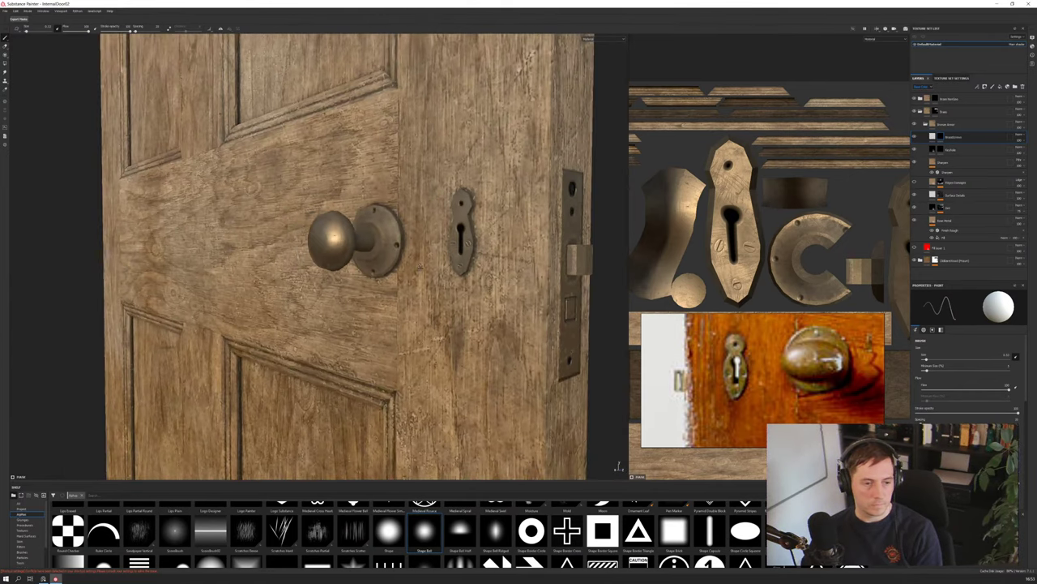
Load the Sign Forbidden Band alpha and reduce the brush size to fit the screw holes on the knob's front backplate
left_click_drag(420, 266, 490, 272, "alt")
scroll(603, 535, "down", 2)
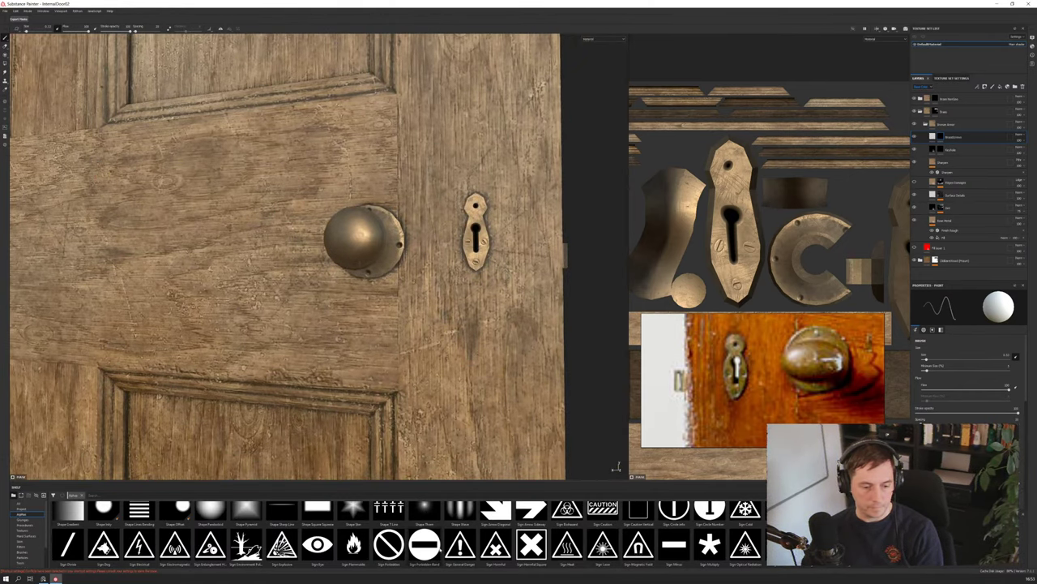
left_click(439, 550)
mouse_move(398, 243)
right_mouse_down("alt")
mouse_move(390, 228)
mouse_move(512, 460)
right_mouse_up("alt")
left_click(925, 360)
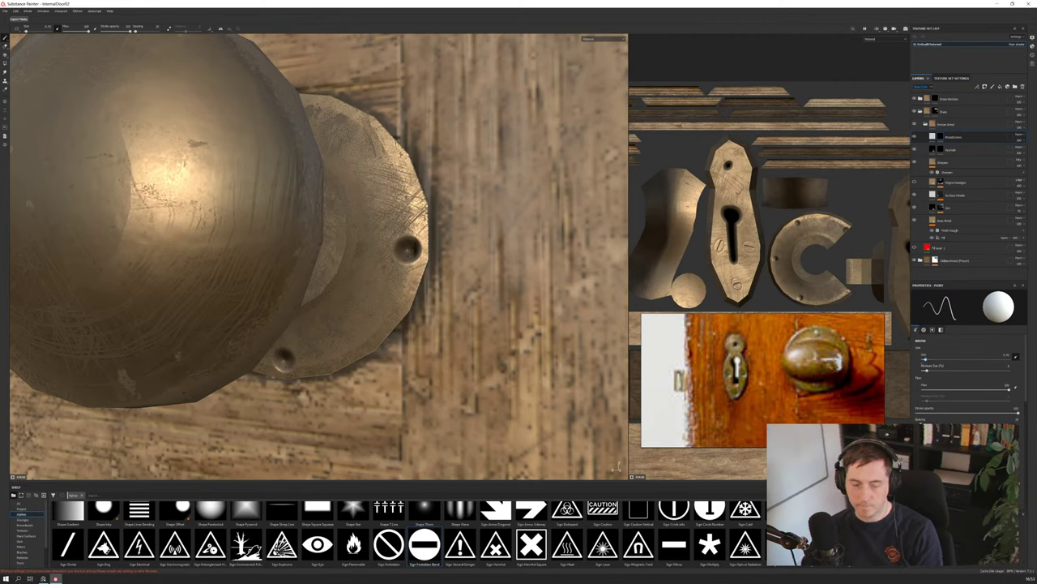
Stamp a slotted screw head into the backplate hole nearest the keyhole, redoing it with an adjusted brush size
left_click(408, 250)
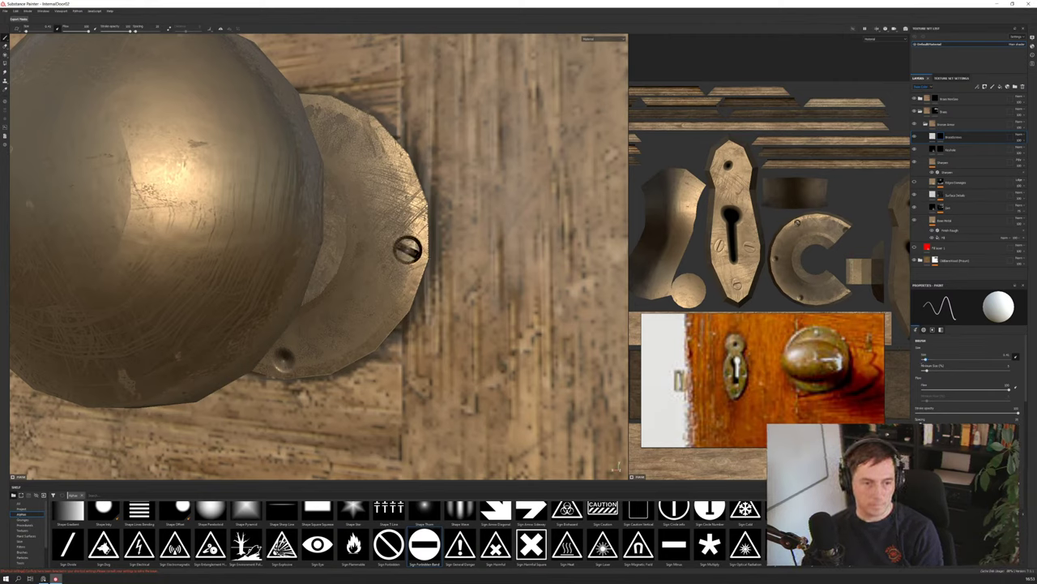
key("ctrl+z")
left_click_drag(923, 365, 926, 361)
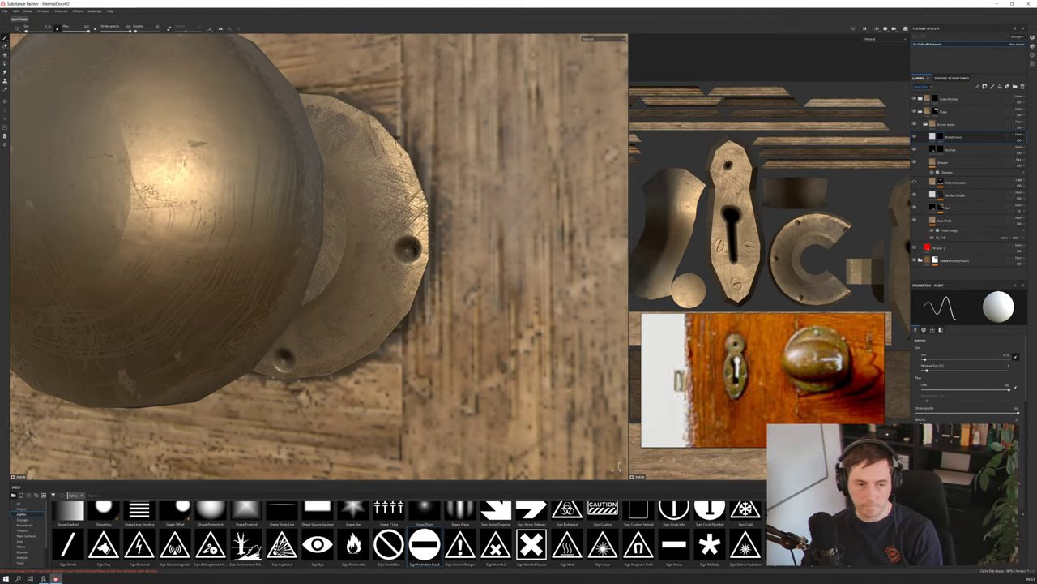
left_click(409, 249)
scroll(408, 250, "down", 4)
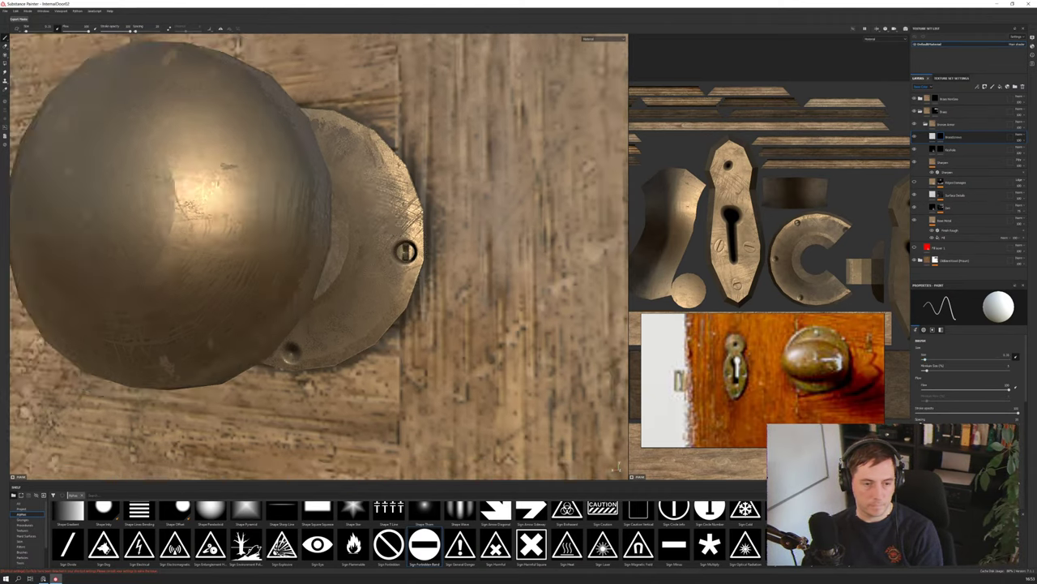
Stamp a slotted screw head into the top hole of the knob's front backplate
left_click_drag(350, 191, 319, 256, "alt")
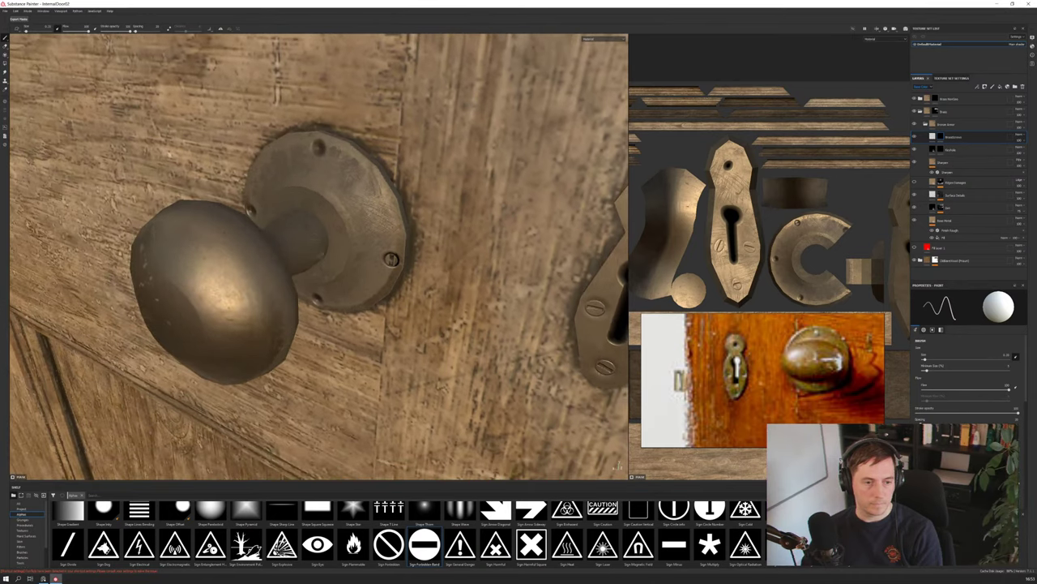
left_click_drag(314, 156, 438, 157, "alt")
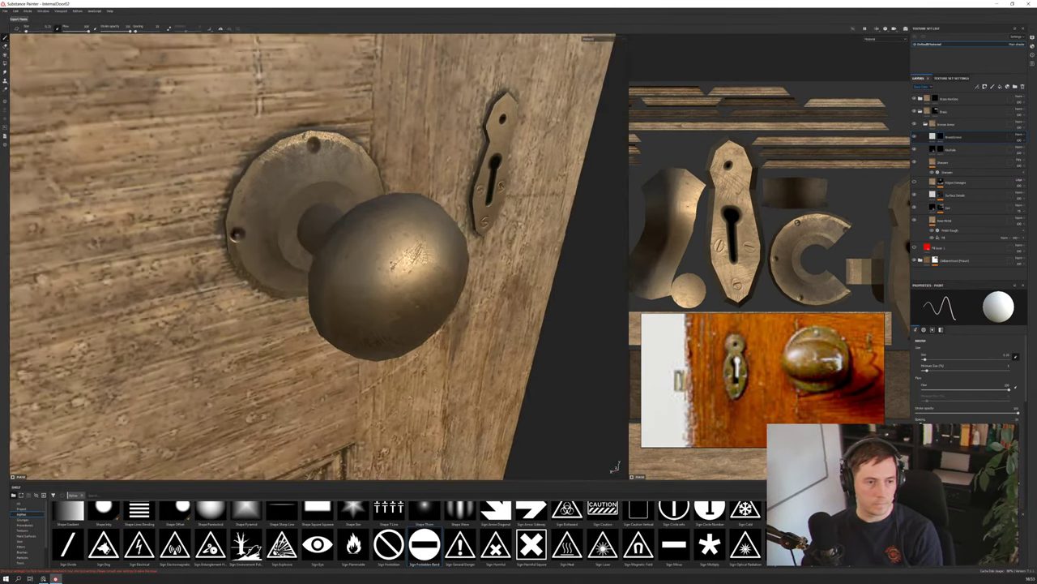
scroll(334, 151, "up", 5)
left_click(337, 154)
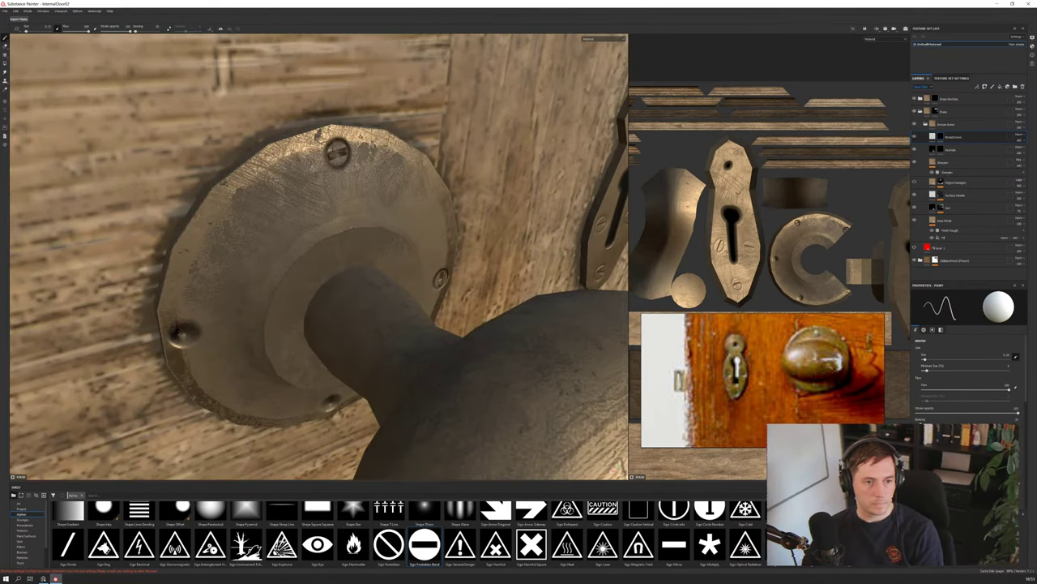
Stamp slotted screw heads into the remaining side and bottom holes of the knob's front backplate
left_click_drag(282, 278, 354, 219, "alt")
middle_click_drag(354, 219, 428, 126, "alt")
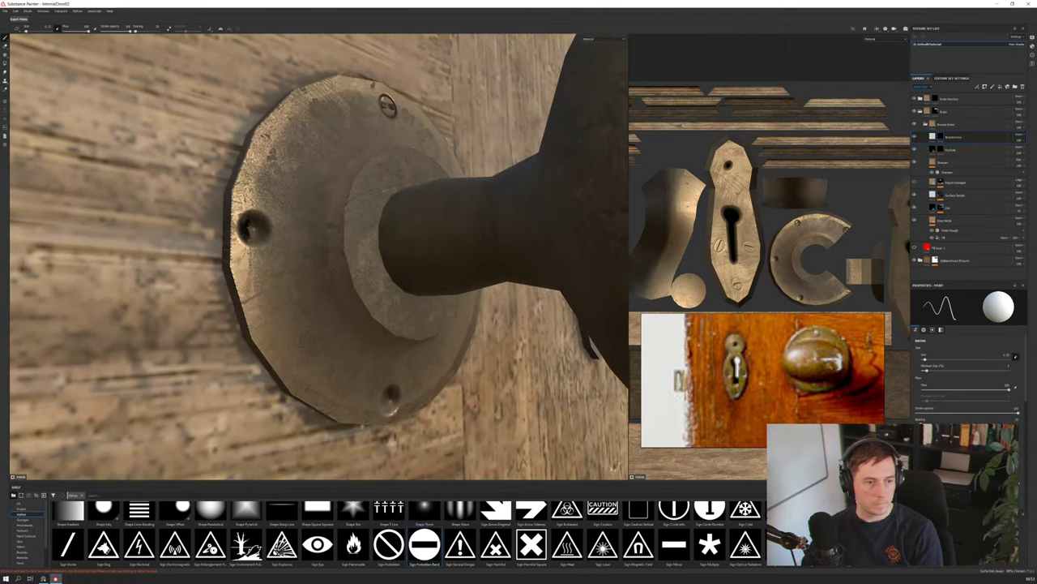
left_click(254, 229)
left_click_drag(364, 279, 290, 291, "alt")
middle_click_drag(290, 291, 275, 247, "alt")
left_click_drag(275, 247, 288, 235, "alt")
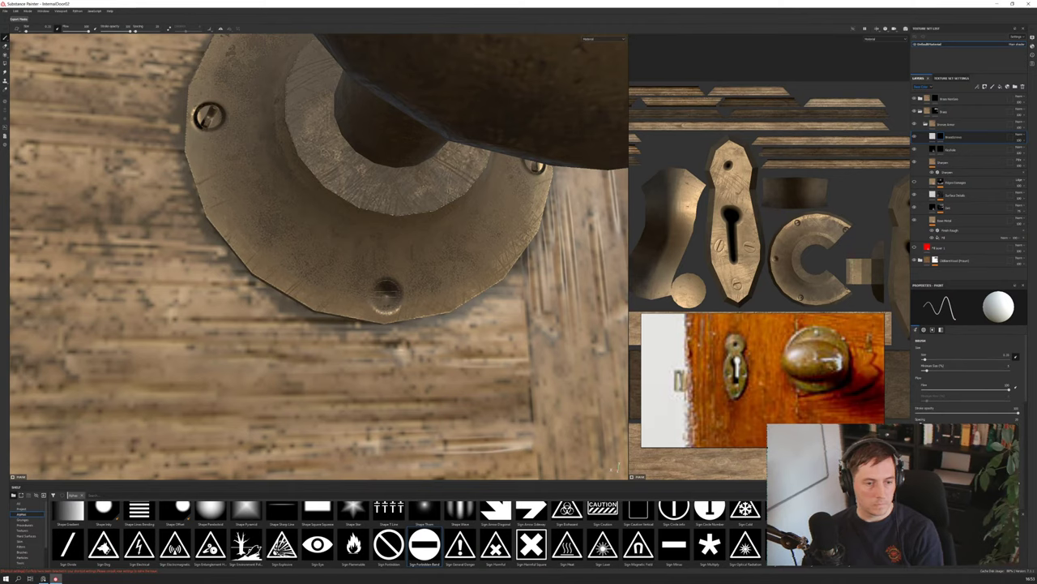
left_click(386, 296)
right_click_drag(397, 300, 354, 274, "alt")
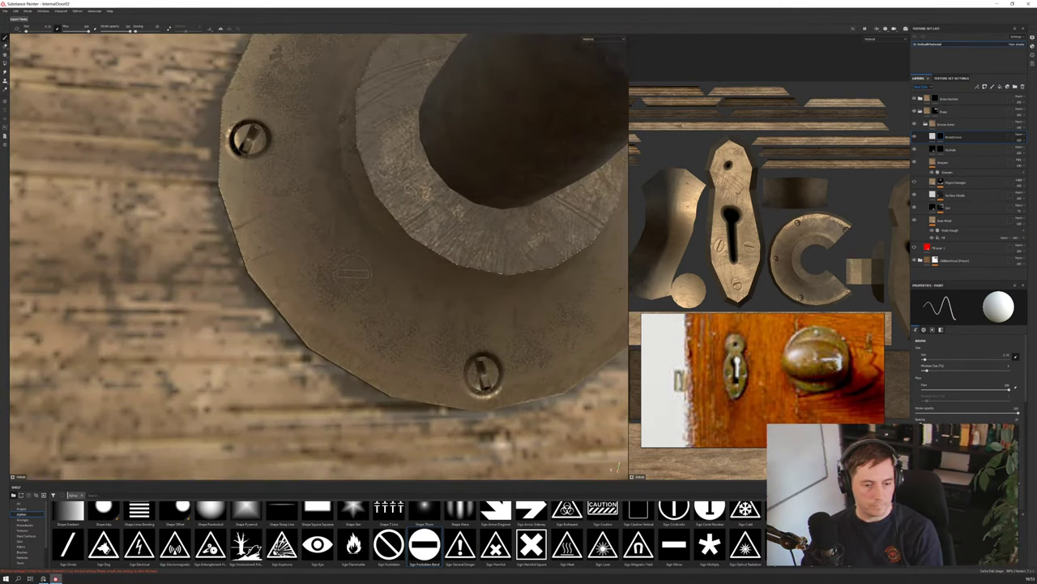
Undo the screw-head stamps on the knob's front backplate and invert the brush's mask colour to black
scroll(352, 272, "up", 1)
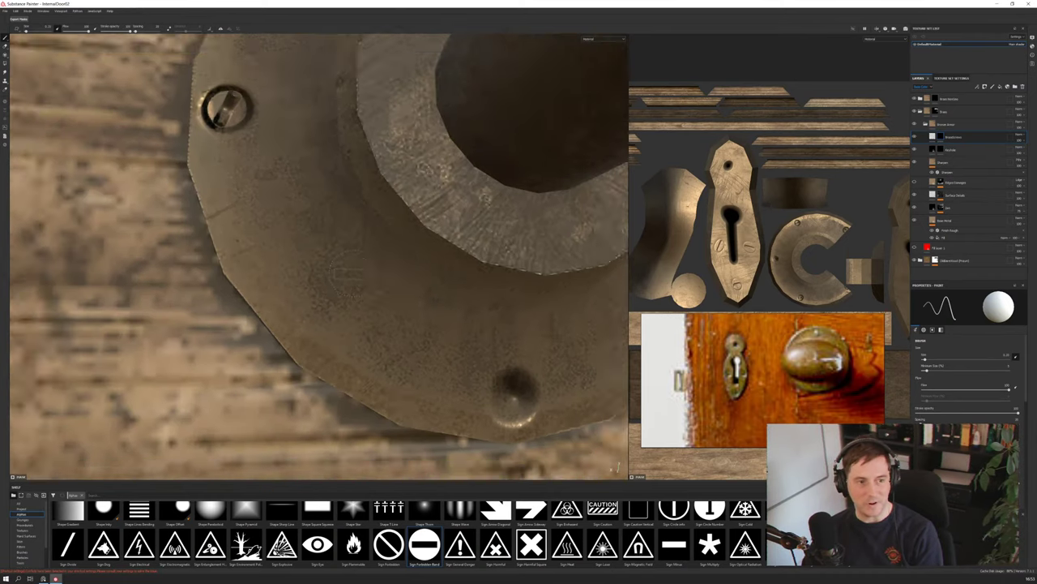
scroll(351, 272, "down", 6)
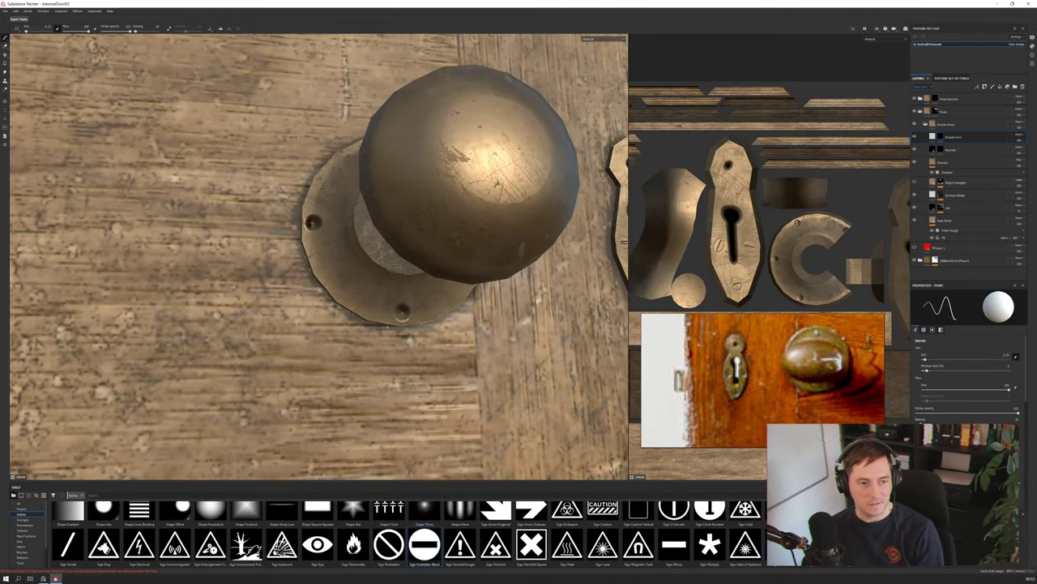
left_click_drag(486, 266, 359, 290, "alt")
key("ctrl+z")
key("x")
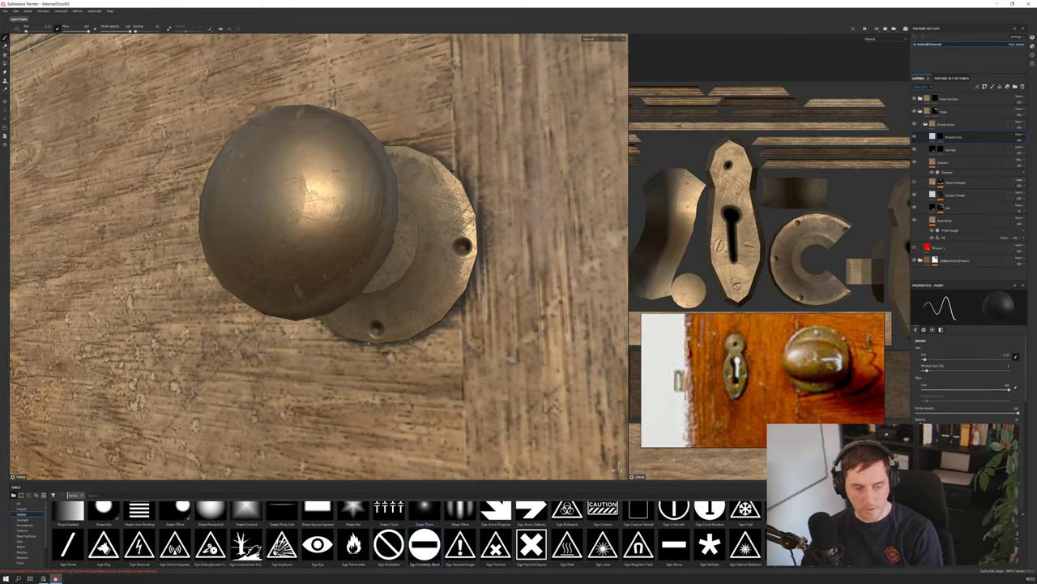
Try to stamp slotted screw heads into the keyhole-side and top holes with the inverted brush colour
scroll(484, 244, "up", 3)
scroll(445, 251, "up", 1)
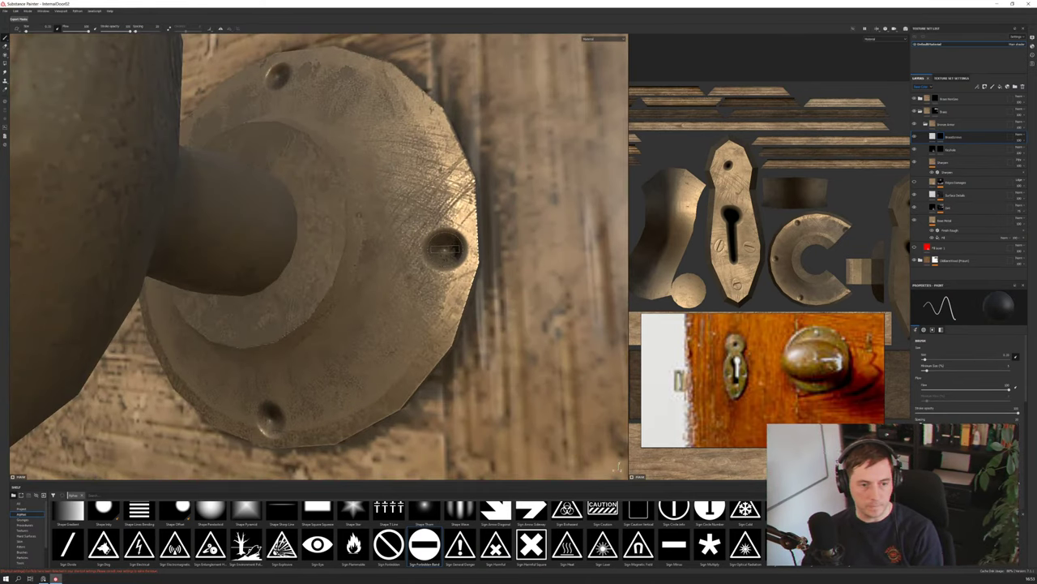
left_click(445, 250)
left_click_drag(235, 186, 308, 206, "alt")
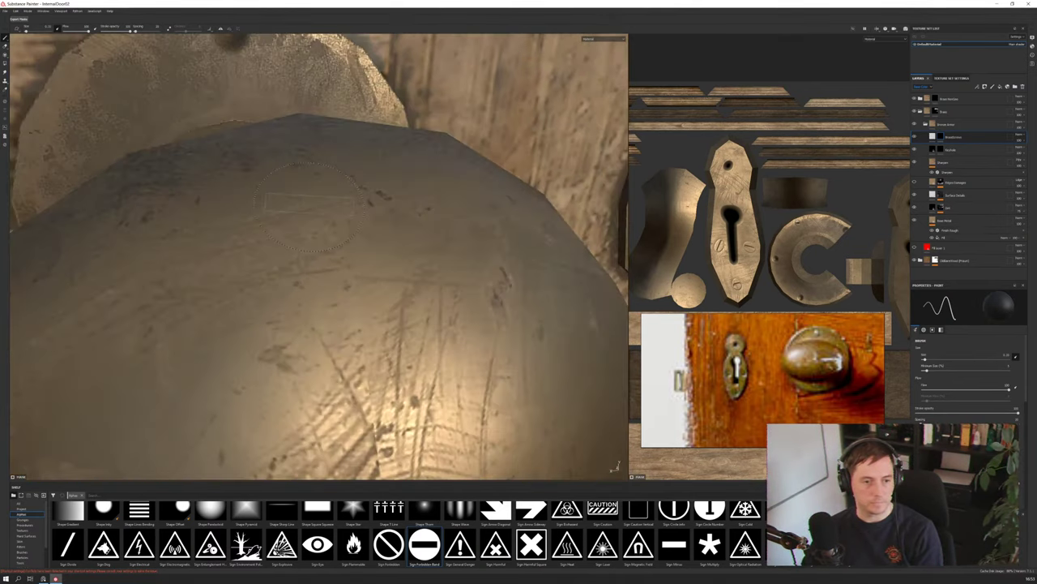
scroll(308, 207, "down", 5)
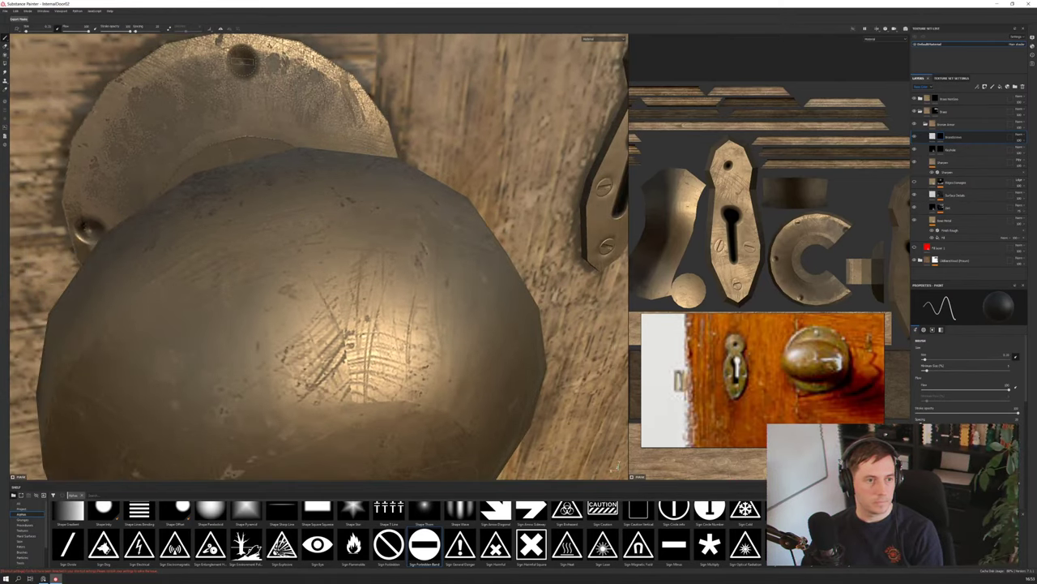
left_click(243, 62)
left_click_drag(219, 170, 324, 105, "alt")
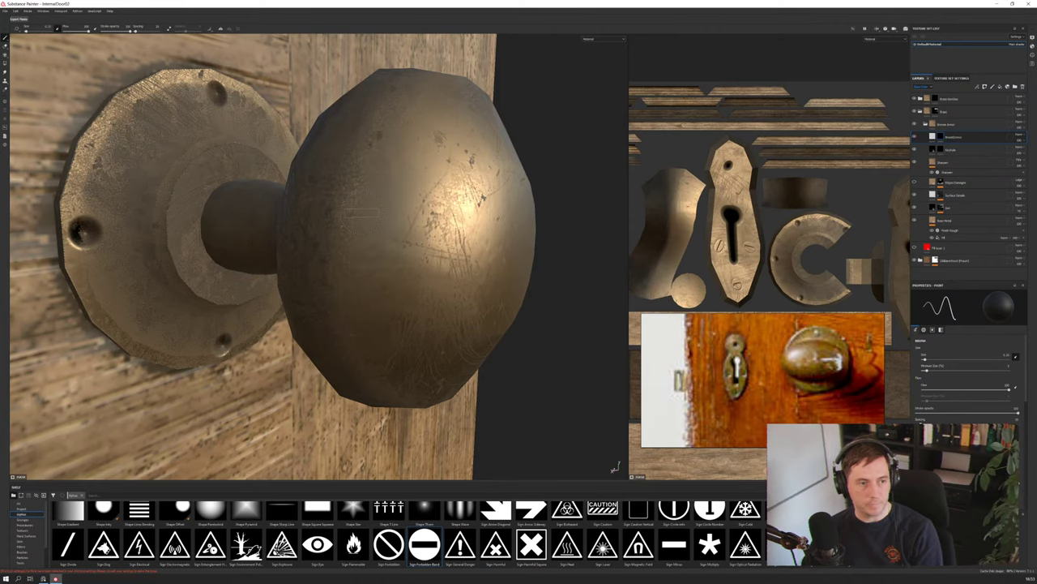
Stamp slotted screw heads into all four screw holes of the knob's front backplate
left_click_drag(363, 213, 239, 223, "alt")
scroll(515, 228, "down", 5)
left_click_drag(516, 228, 402, 222, "alt")
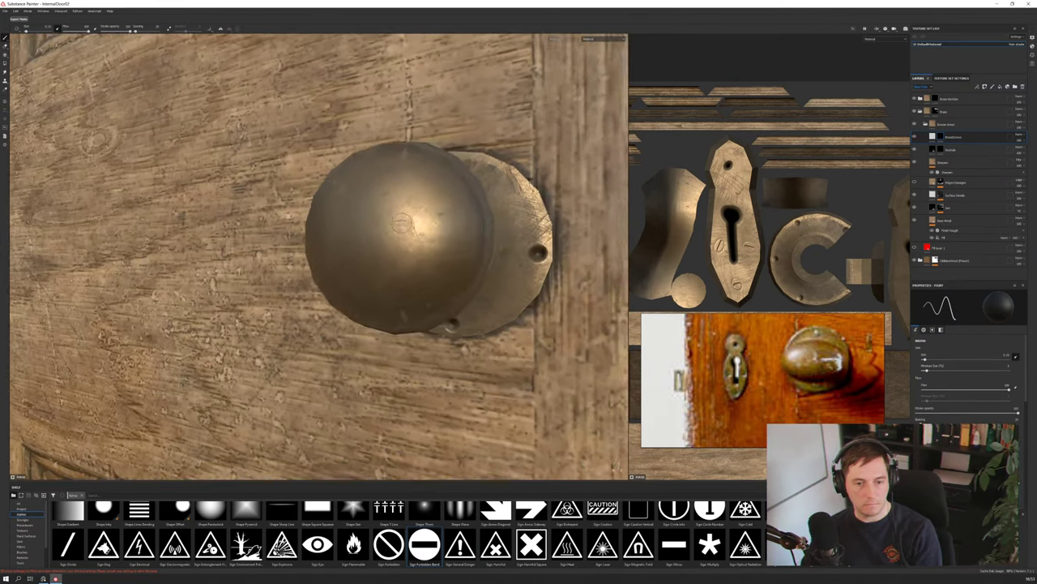
scroll(403, 222, "up", 1)
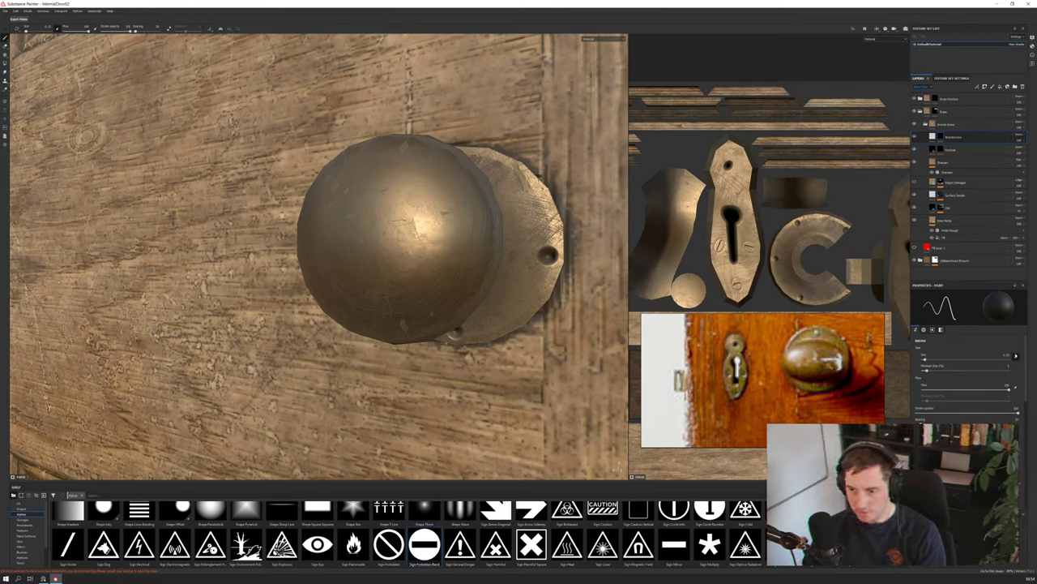
left_click(548, 255)
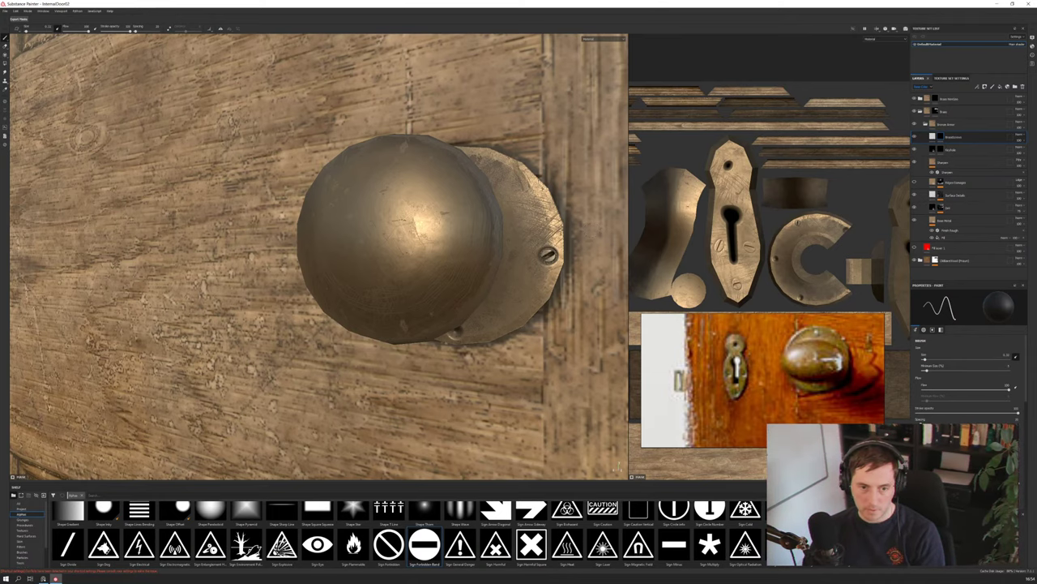
left_click_drag(486, 251, 566, 316, "alt")
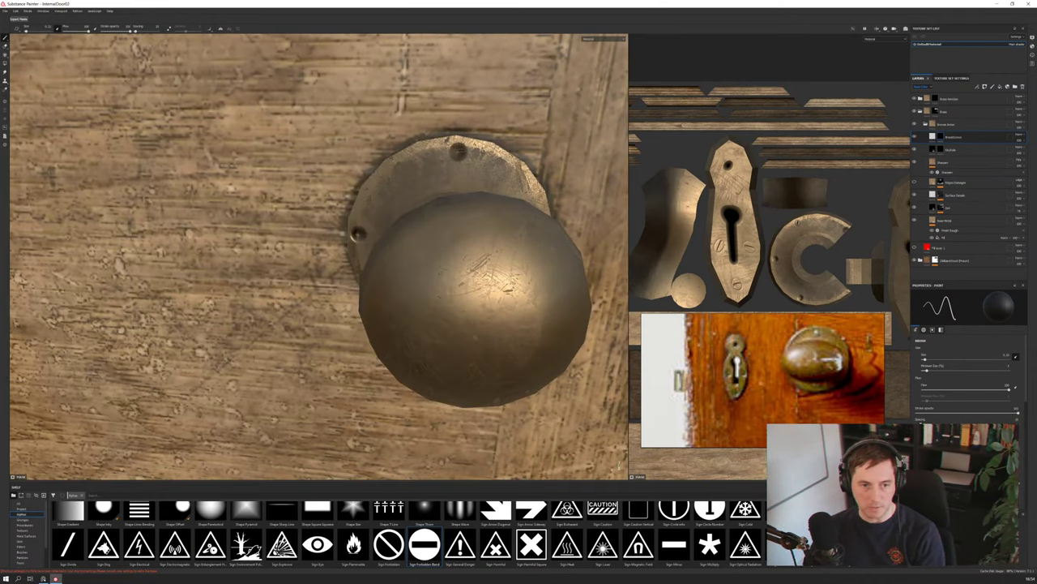
left_click(458, 151)
left_click_drag(462, 194, 527, 130, "alt")
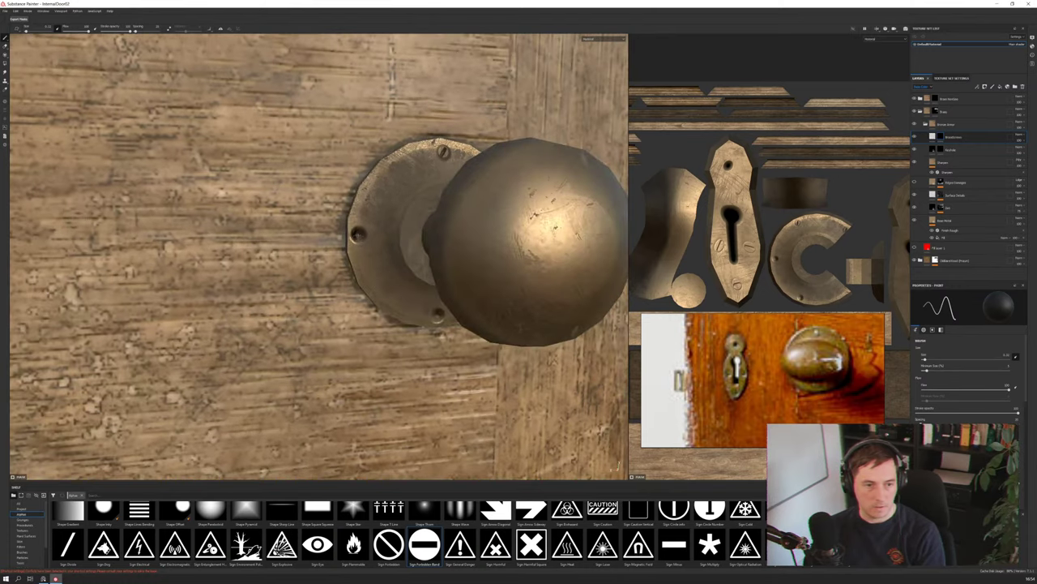
left_click(358, 234)
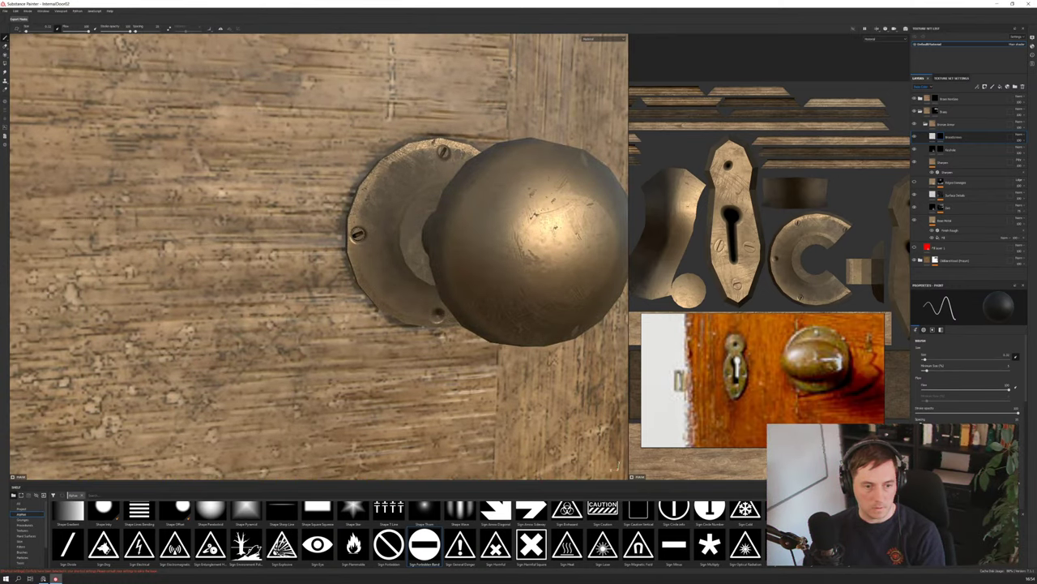
left_click(438, 315)
right_click_drag(449, 291, 422, 263, "alt")
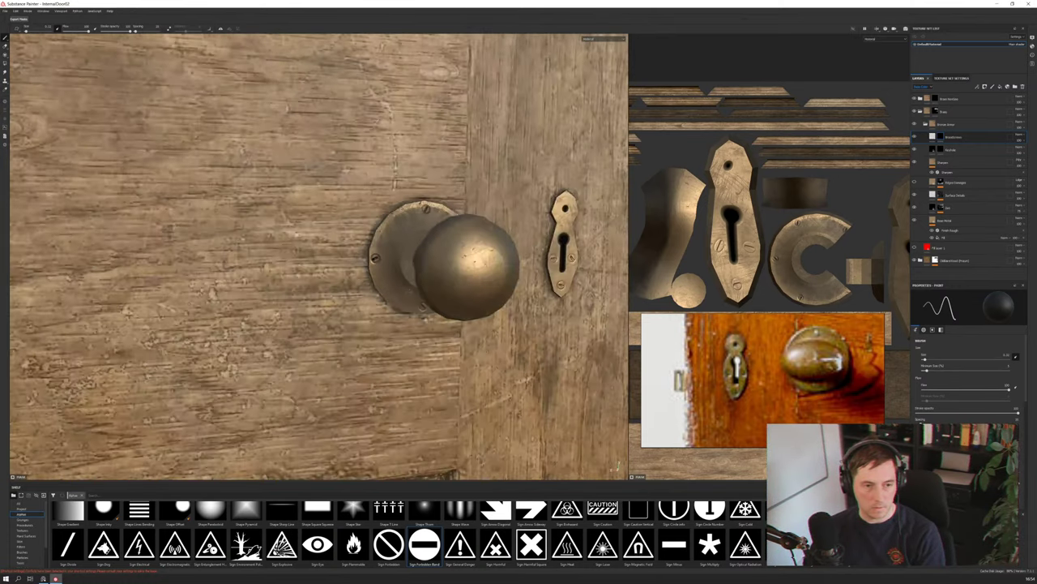
Rotate the environment lighting to brighten the hardware on the opposite side of the door
left_click_drag(421, 263, 399, 248, "alt")
right_click_drag(454, 259, 426, 239, "alt")
left_click_drag(454, 242, 619, 468, "alt")
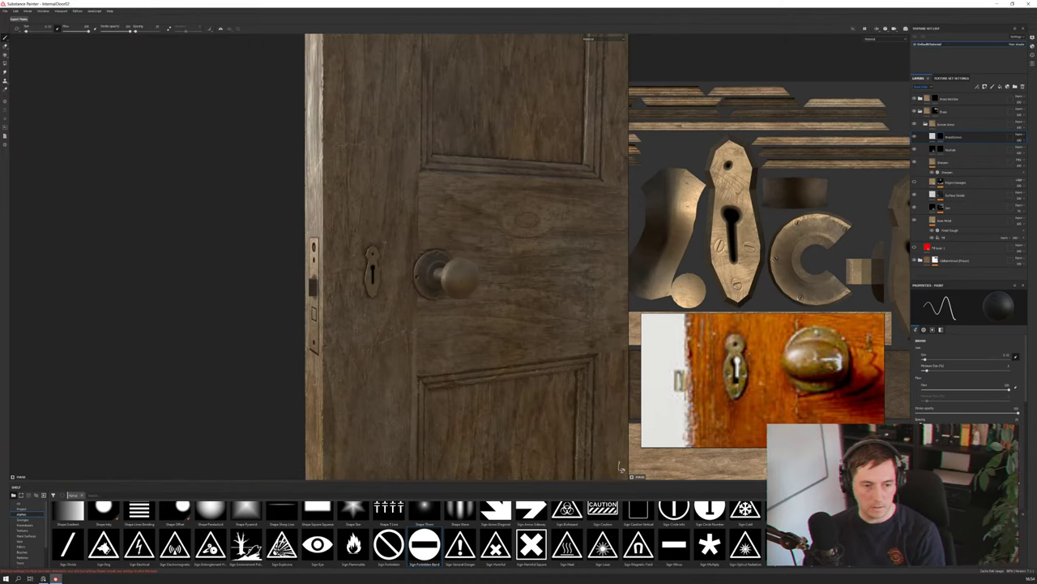
right_click_drag(389, 268, 462, 273, "alt")
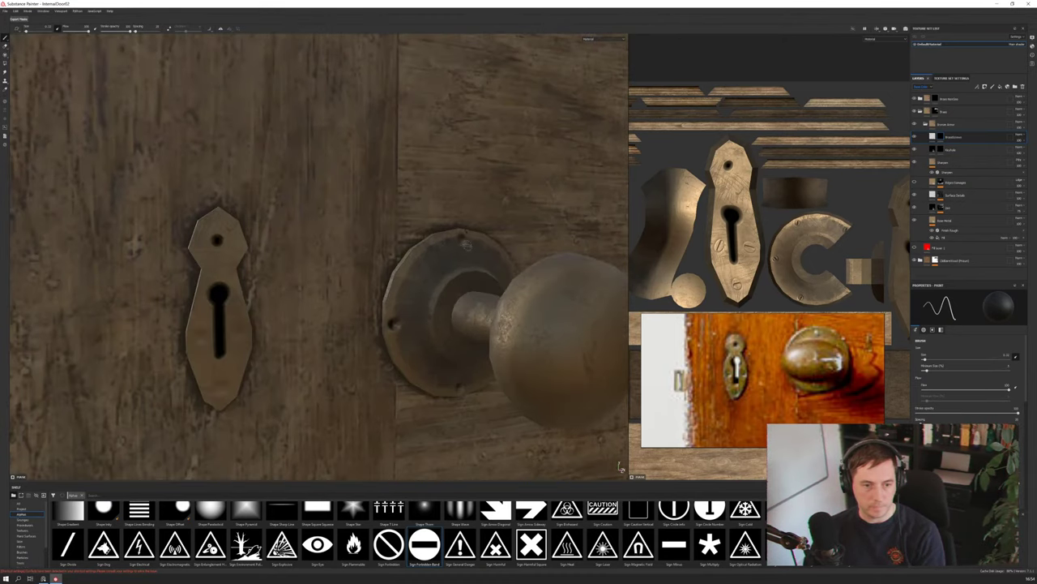
left_click_drag(462, 272, 414, 304, "alt")
scroll(618, 467, "up", 3)
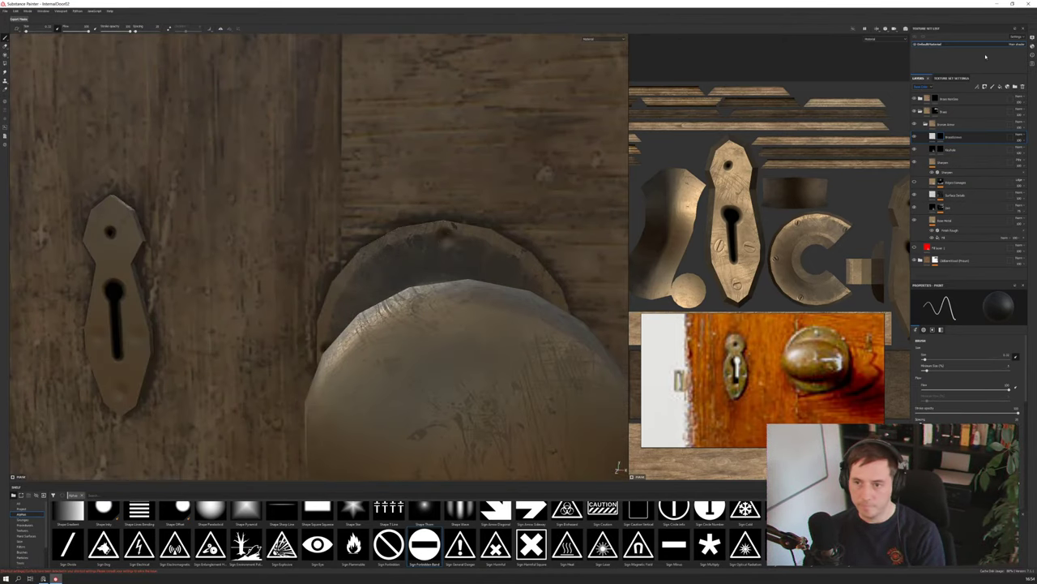
left_click(1033, 38)
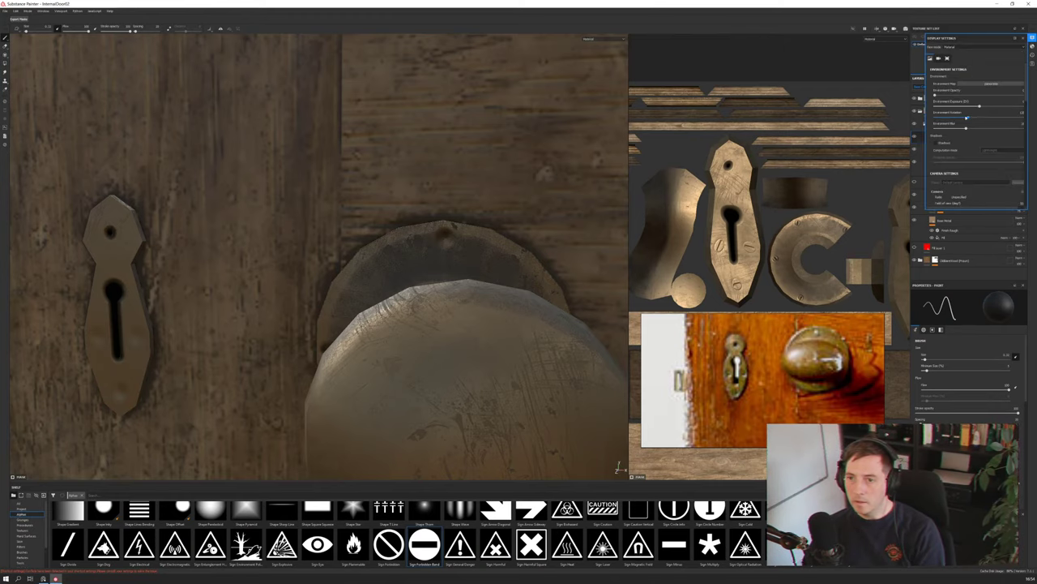
left_click_drag(968, 119, 1002, 117)
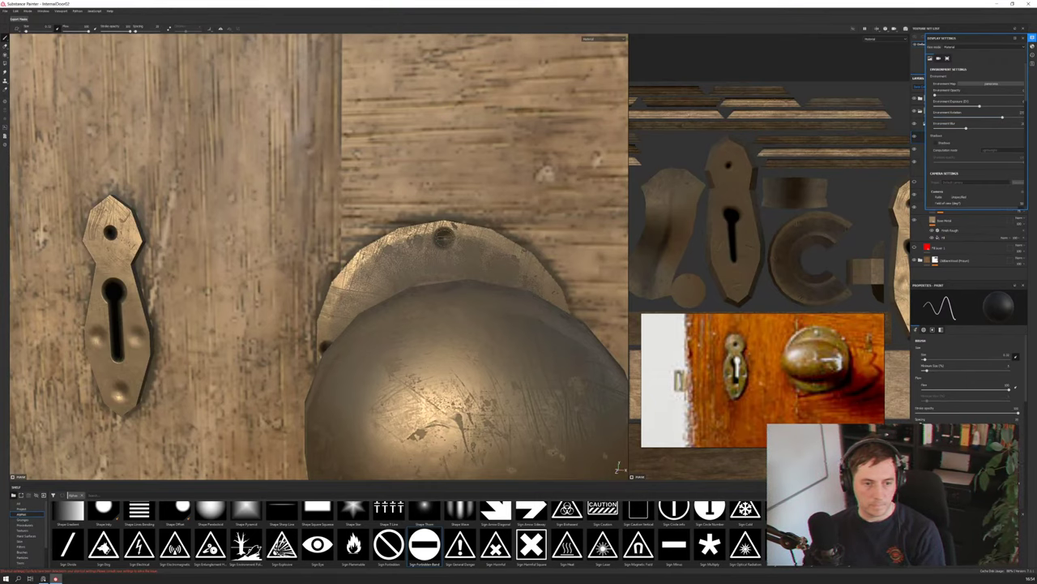
Stamp slotted screw heads into the four holes of the knob's backplate on the opposite side of the door
left_click(444, 235)
left_click_drag(445, 236, 539, 198, "alt")
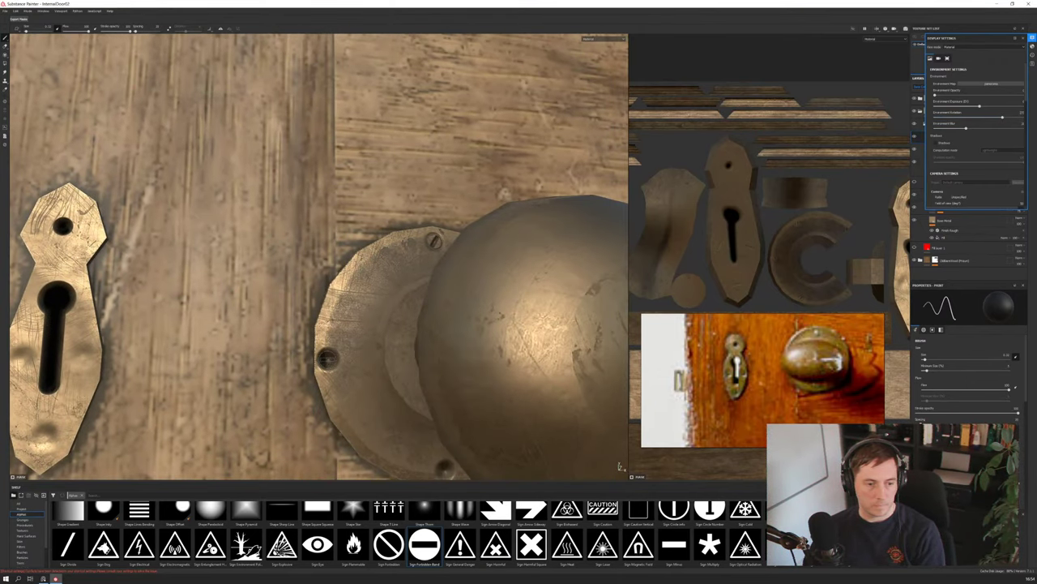
left_click(327, 359)
middle_click_drag(327, 359, 295, 193, "alt")
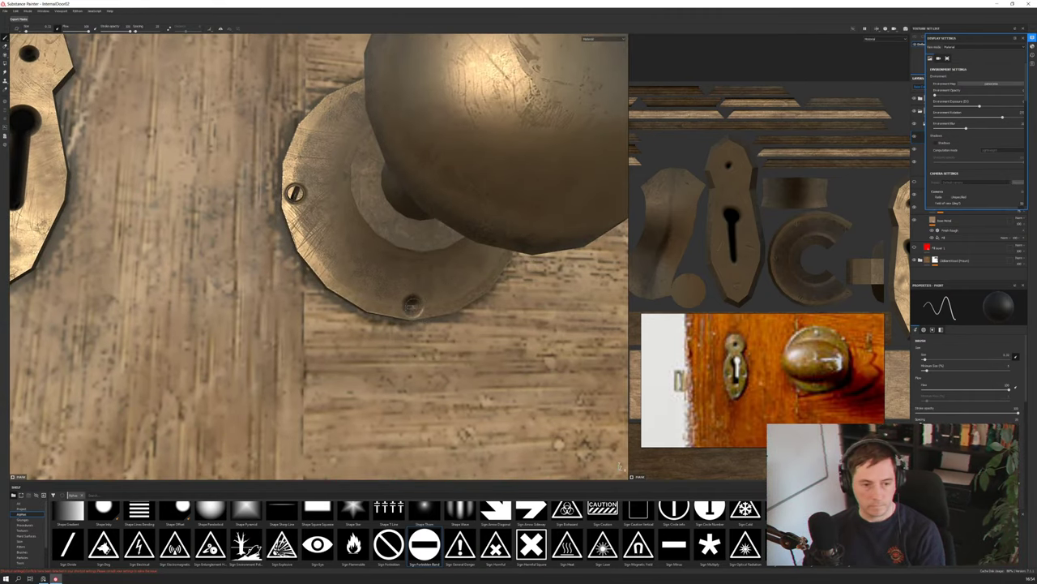
left_click(412, 305)
left_click_drag(472, 277, 348, 292, "alt")
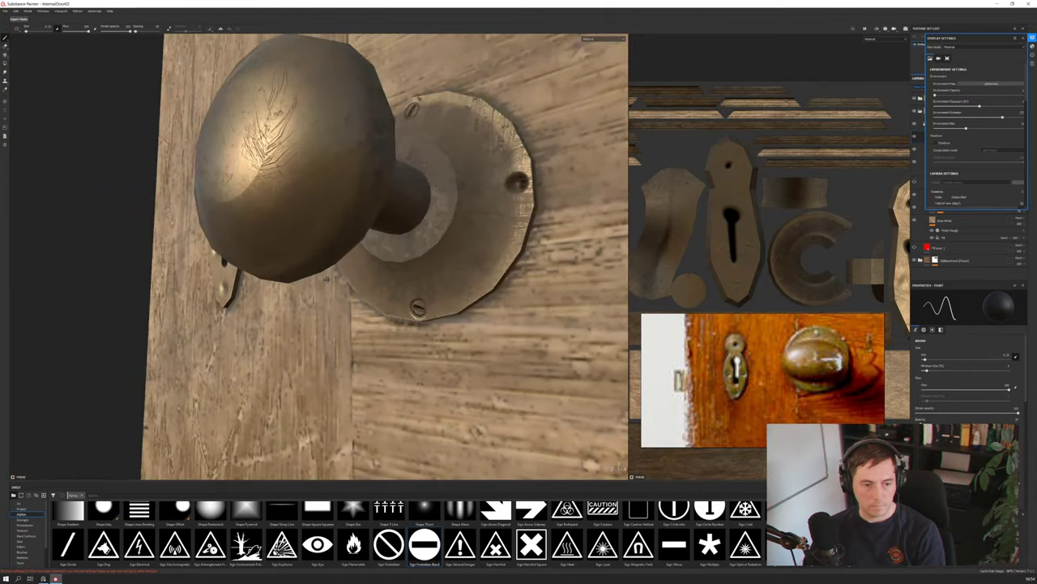
left_click(517, 182)
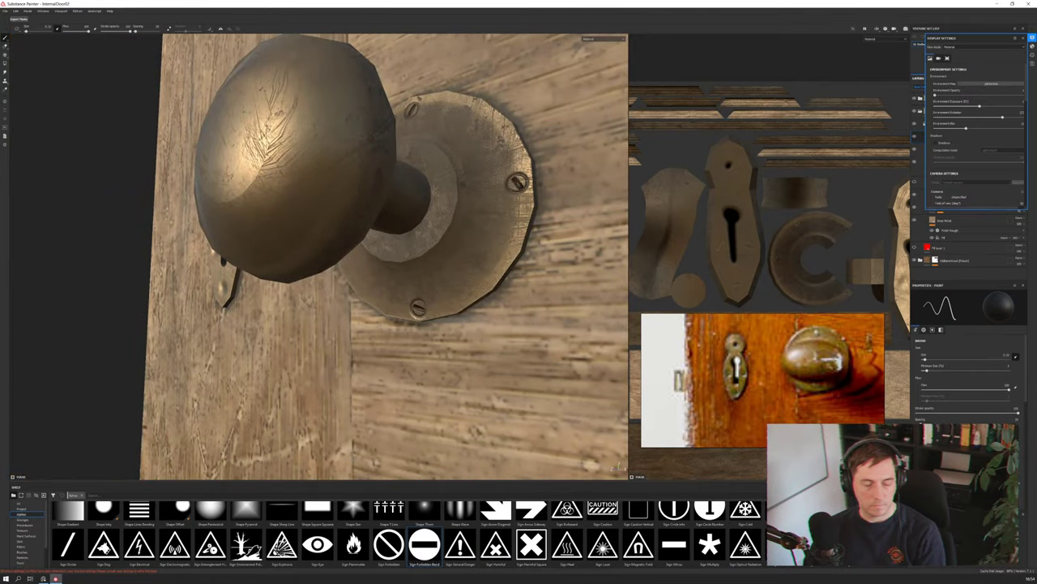
Close the display settings and stamp slotted screw heads into the three dimples of the opposite side's keyhole plate
right_click_drag(510, 284, 397, 283, "alt")
left_click_drag(397, 284, 483, 282, "alt")
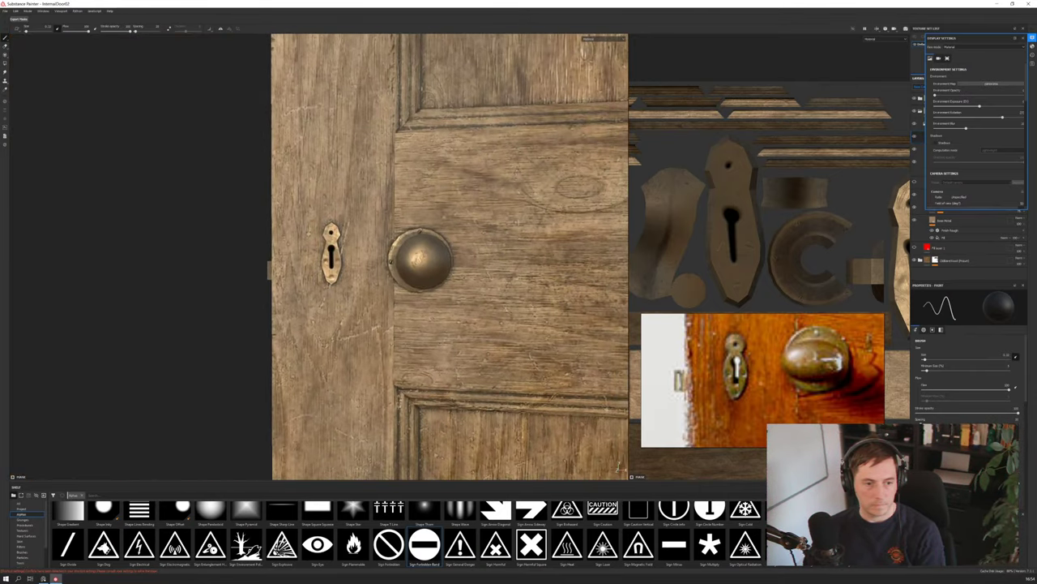
scroll(331, 253, "up", 10)
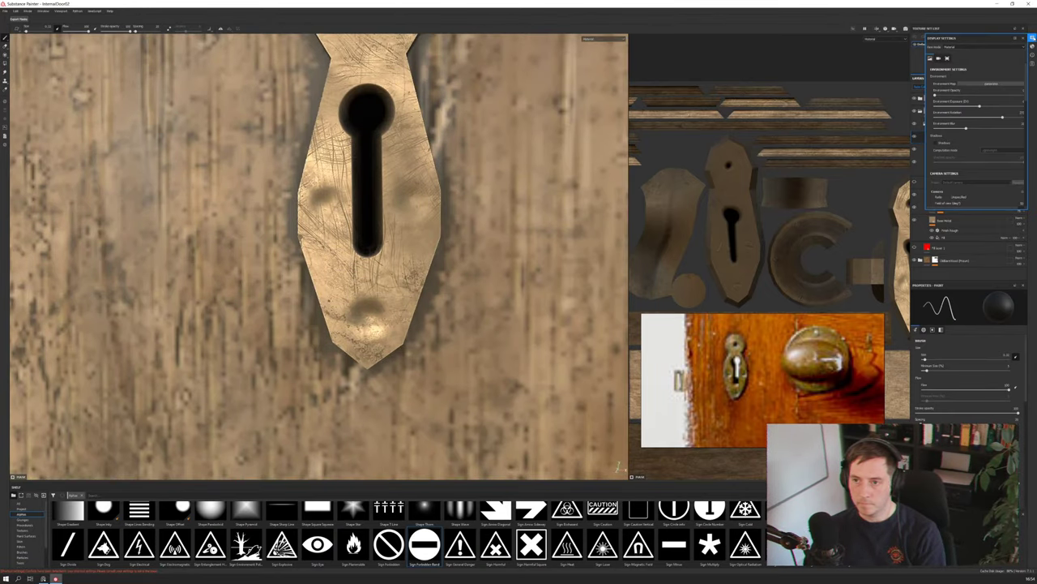
left_click(1034, 38)
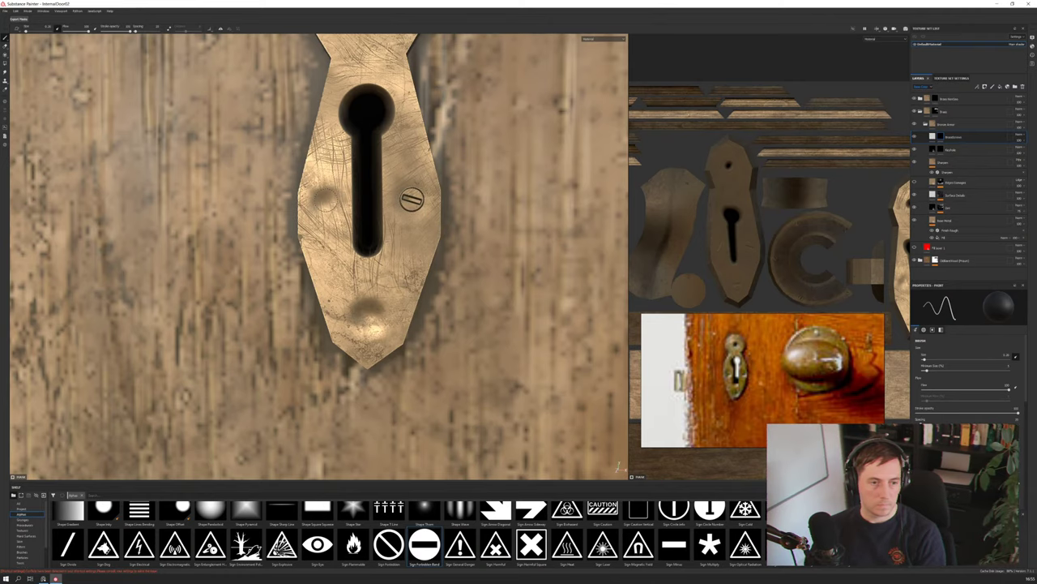
left_click(325, 199)
scroll(370, 315, "down", 8)
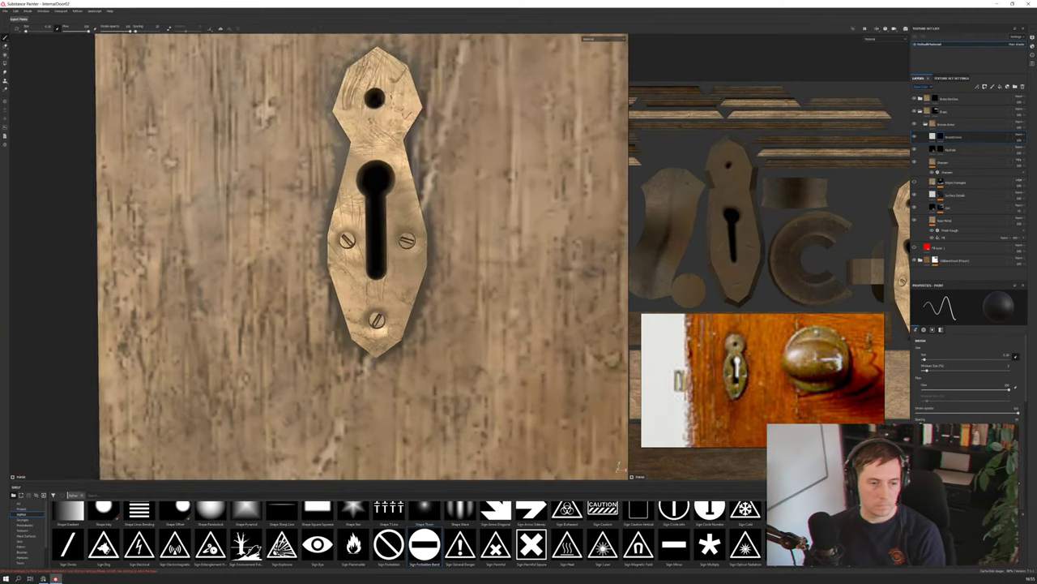
Examine the slotted screw heads on the knob backplates and keyhole plates on both sides of the door
left_click_drag(409, 308, 615, 467, "alt")
middle_click_drag(339, 296, 387, 283, "alt")
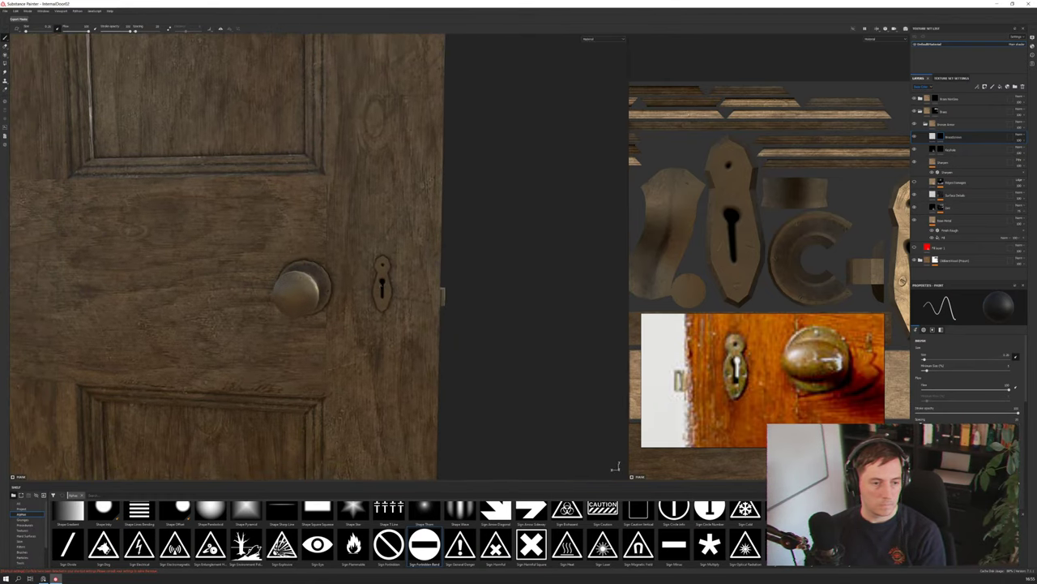
scroll(384, 280, "up", 6)
left_click_drag(393, 277, 40, 293, "alt")
scroll(351, 286, "down", 4)
scroll(352, 286, "down", 5)
scroll(41, 294, "up", 4)
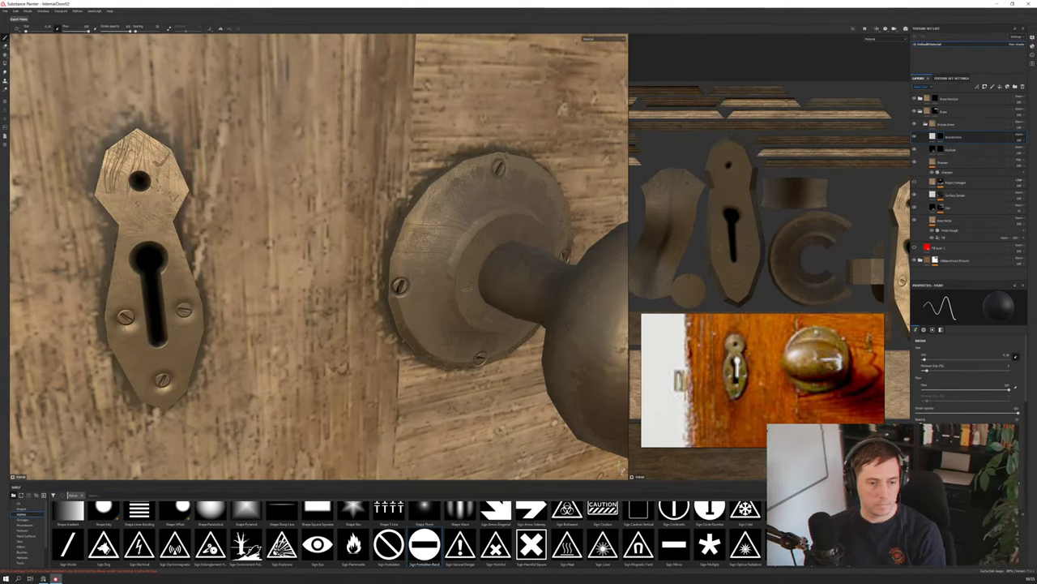
Examine the latch plate on the door's edge alongside the reference photo of the real lock
scroll(467, 289, "down", 8)
left_click_drag(467, 289, 496, 229, "alt")
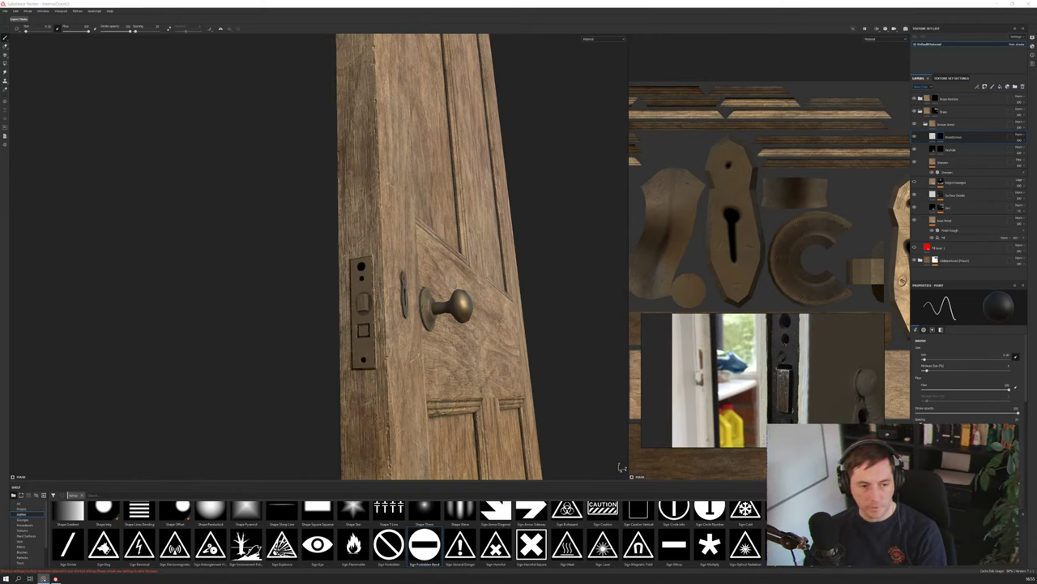
scroll(348, 288, "down", 2)
scroll(360, 290, "up", 6)
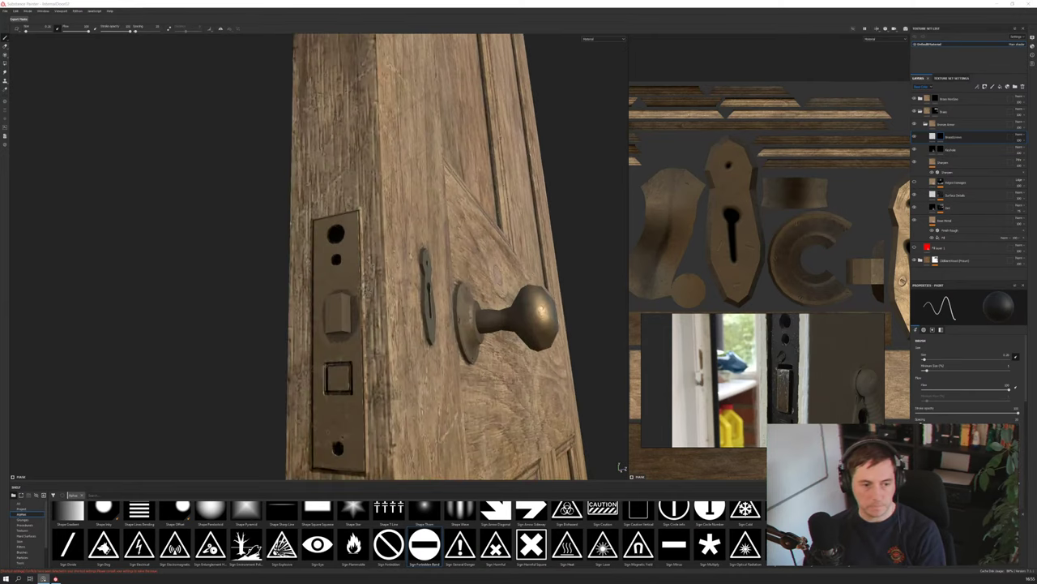
left_click_drag(328, 284, 338, 326, "alt")
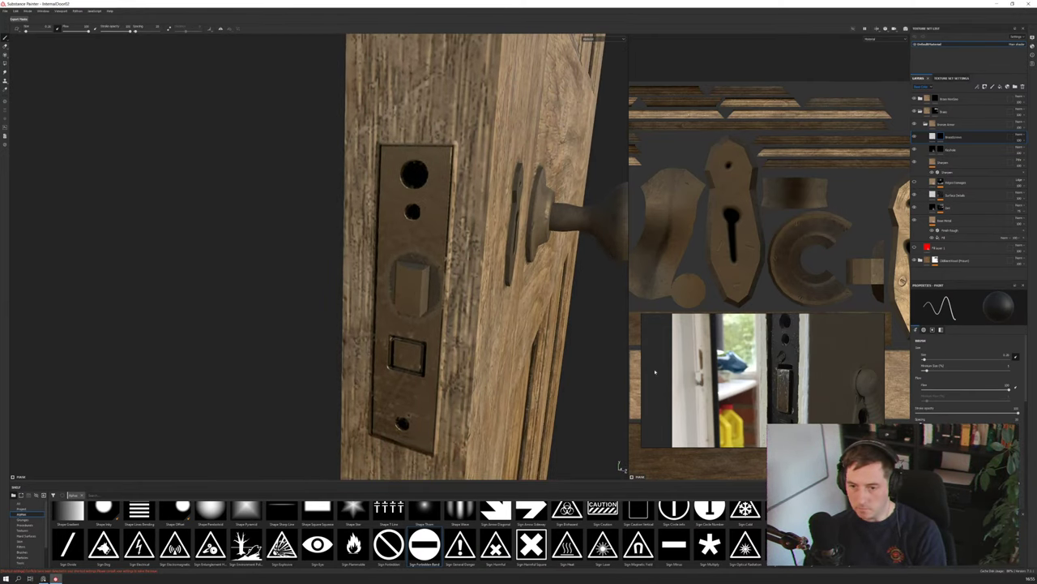
Choose the Shape Bell brush alpha, switch the paint to white and select the masked fill layer in the topmost brass group
scroll(405, 535, "up", 4)
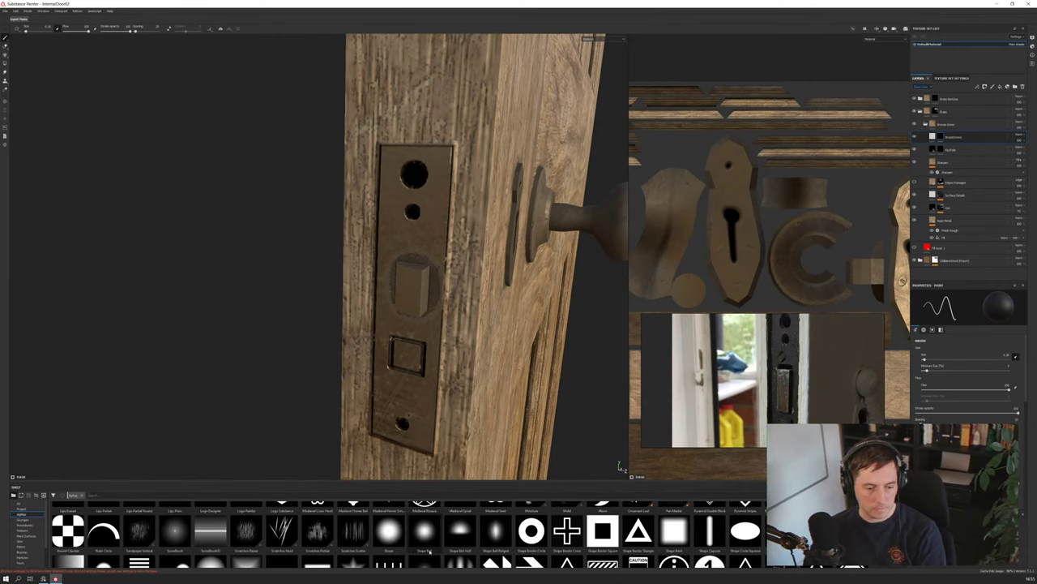
left_click(426, 542)
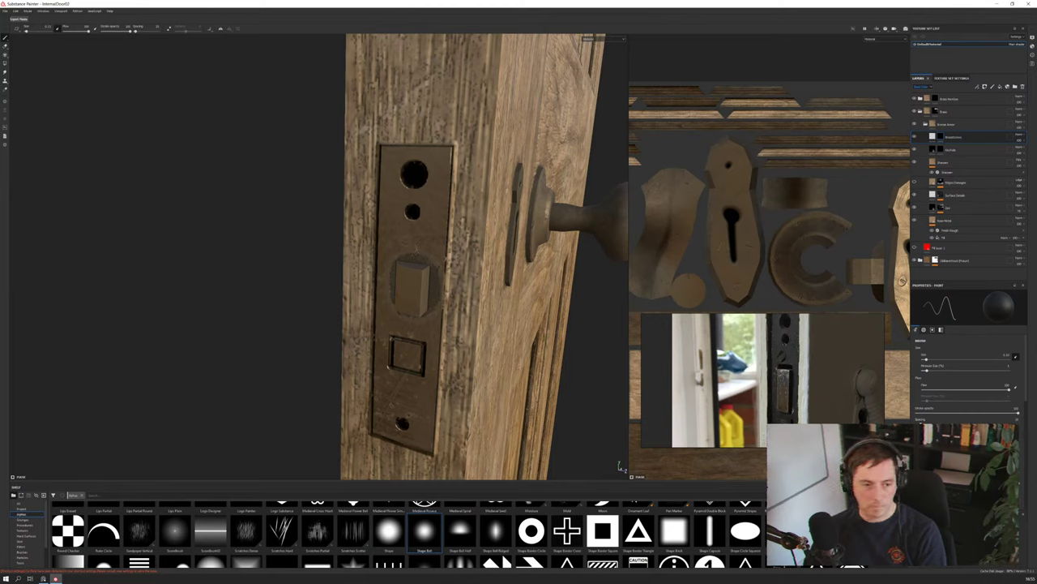
left_click_drag(421, 284, 512, 285, "alt")
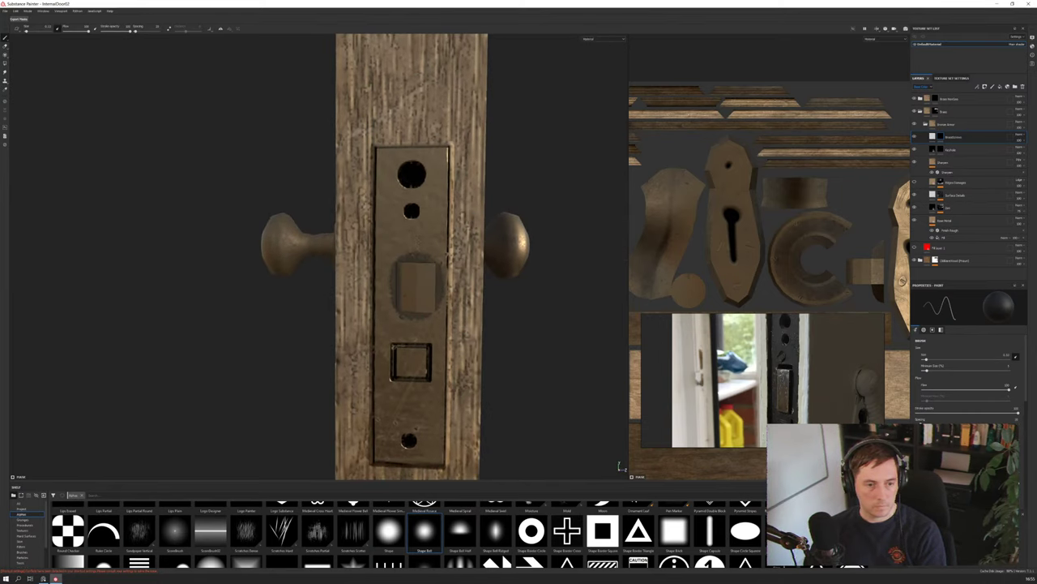
key("x")
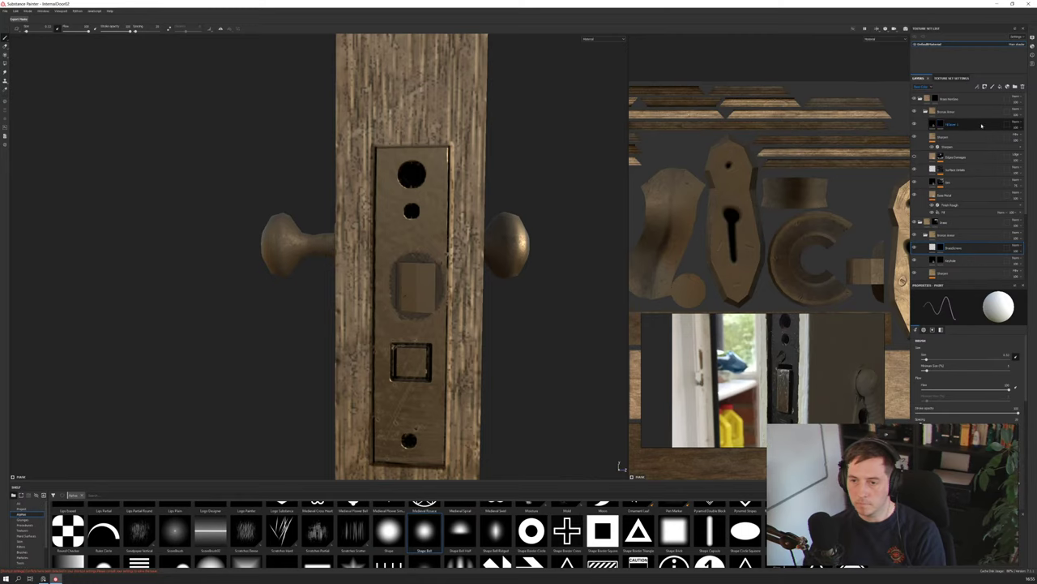
left_click(980, 126)
Examine the whole door face and browse the reference board for a close view of the brass push plate
mouse_move(453, 275)
right_mouse_down("alt")
mouse_move(503, 275)
mouse_move(437, 267)
right_mouse_up("alt")
left_click_drag(478, 267, 354, 277, "alt")
middle_click_drag(403, 272, 355, 292, "alt")
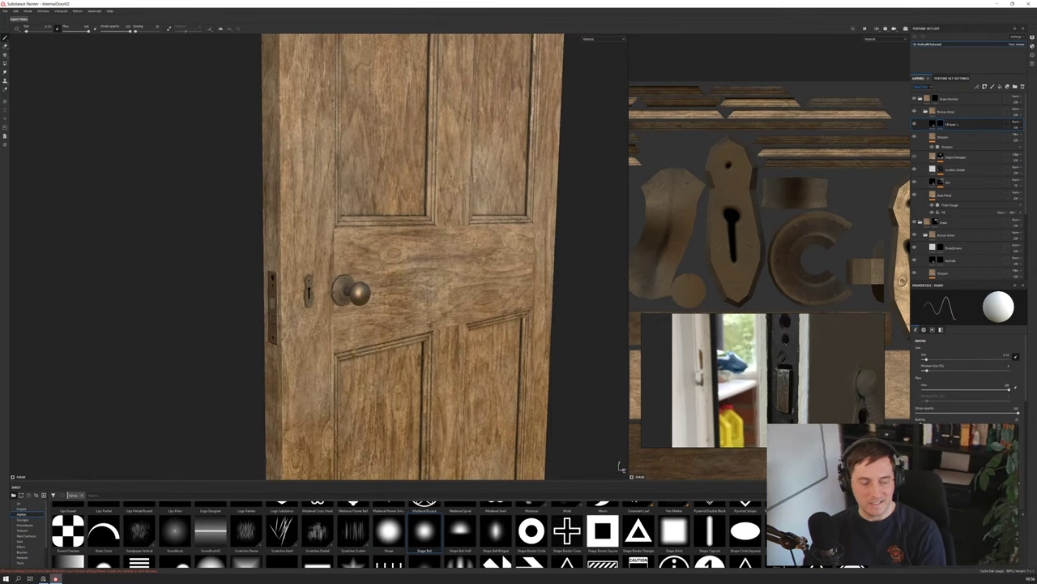
left_click_drag(454, 240, 453, 269, "alt")
scroll(780, 391, "down", 9)
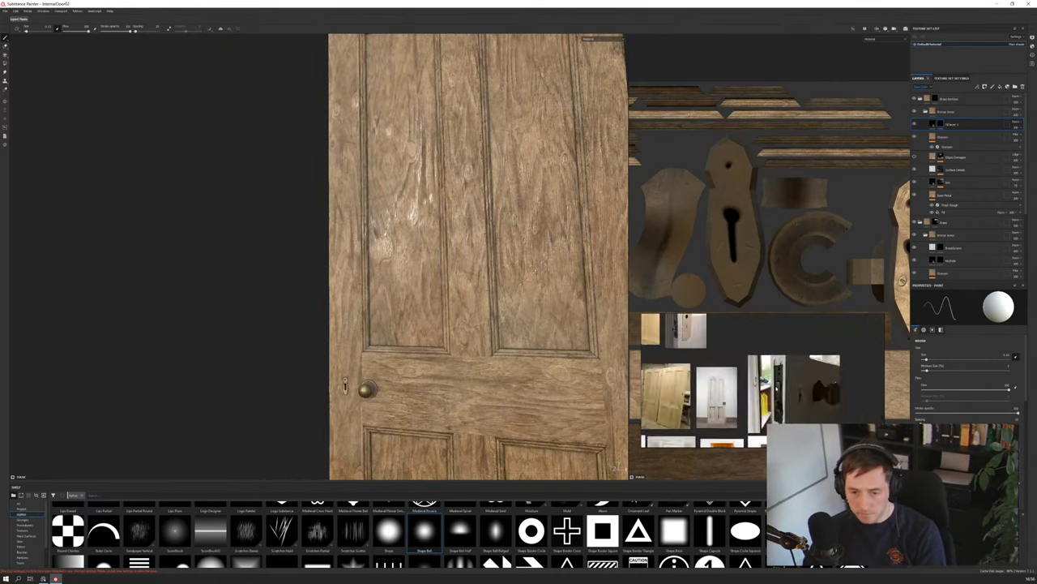
mouse_move(752, 425)
middle_mouse_down()
mouse_move(791, 403)
mouse_move(747, 430)
middle_mouse_up()
scroll(791, 404, "up", 9)
scroll(762, 380, "up", 5)
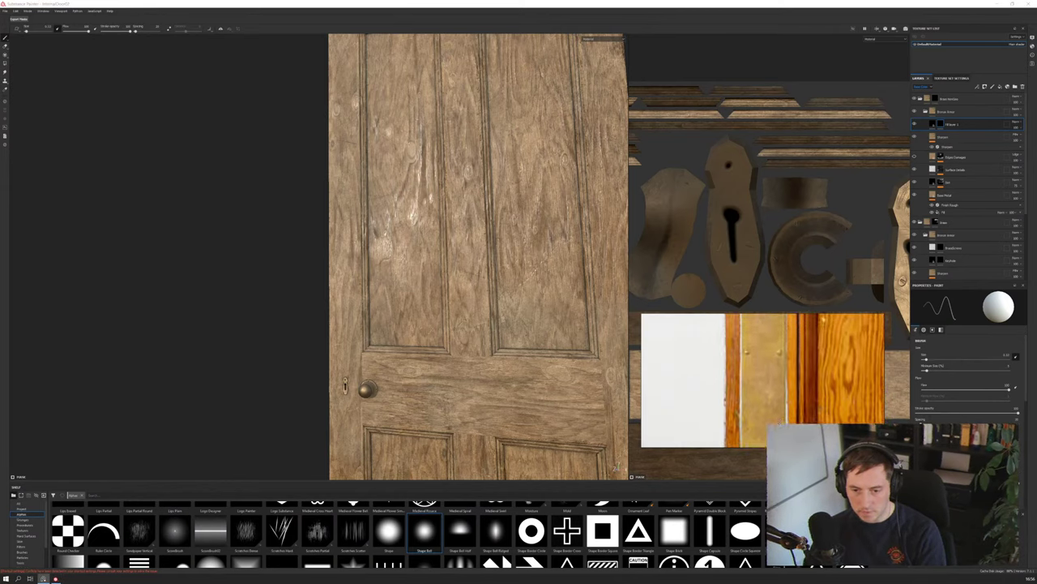
scroll(766, 364, "up", 4)
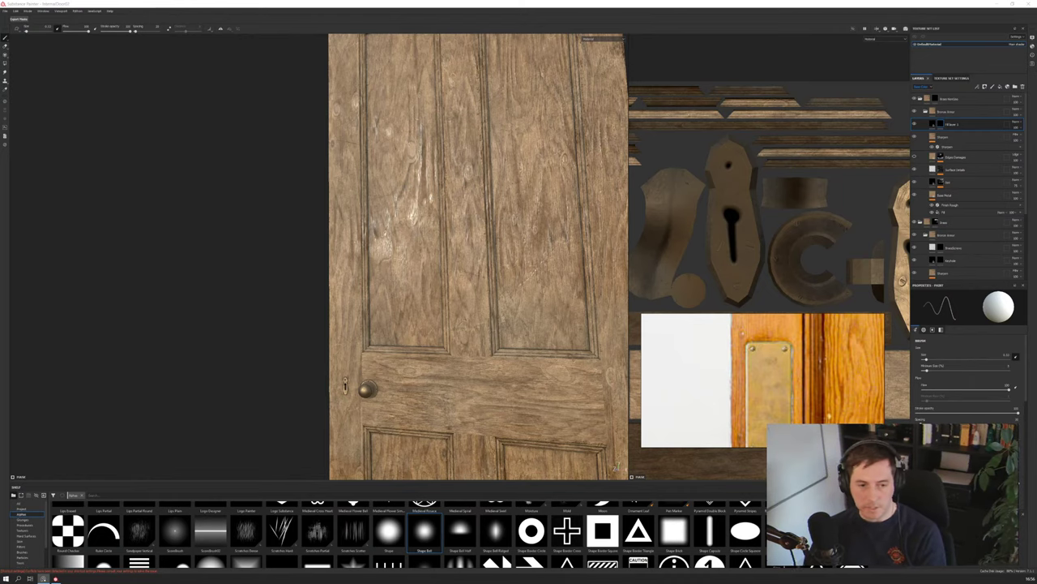
scroll(389, 259, "up", 3)
scroll(389, 260, "down", 4)
Examine the door's upper panels, mouldings, latch stile and the area around the keyhole and knob from several angles
left_click_drag(617, 469, 621, 467, "alt")
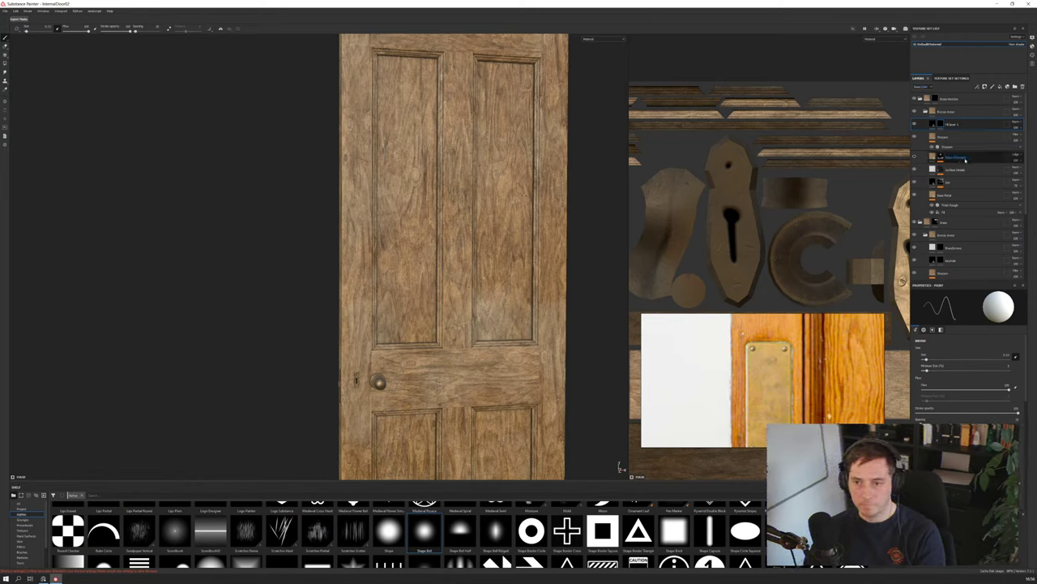
scroll(424, 261, "down", 3)
scroll(424, 306, "up", 6)
scroll(435, 302, "up", 3)
left_click_drag(435, 301, 454, 213, "alt")
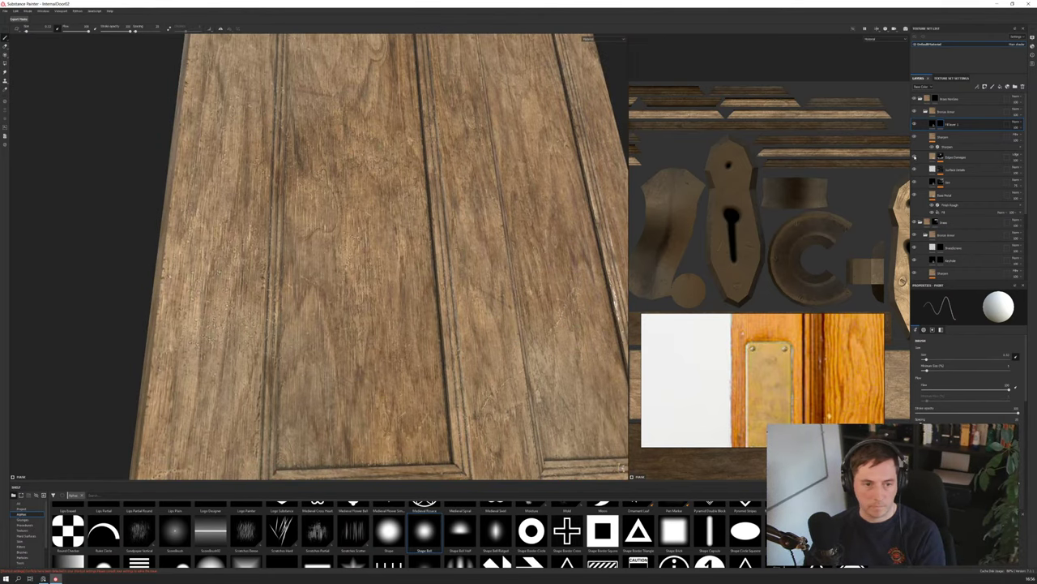
scroll(280, 266, "down", 2)
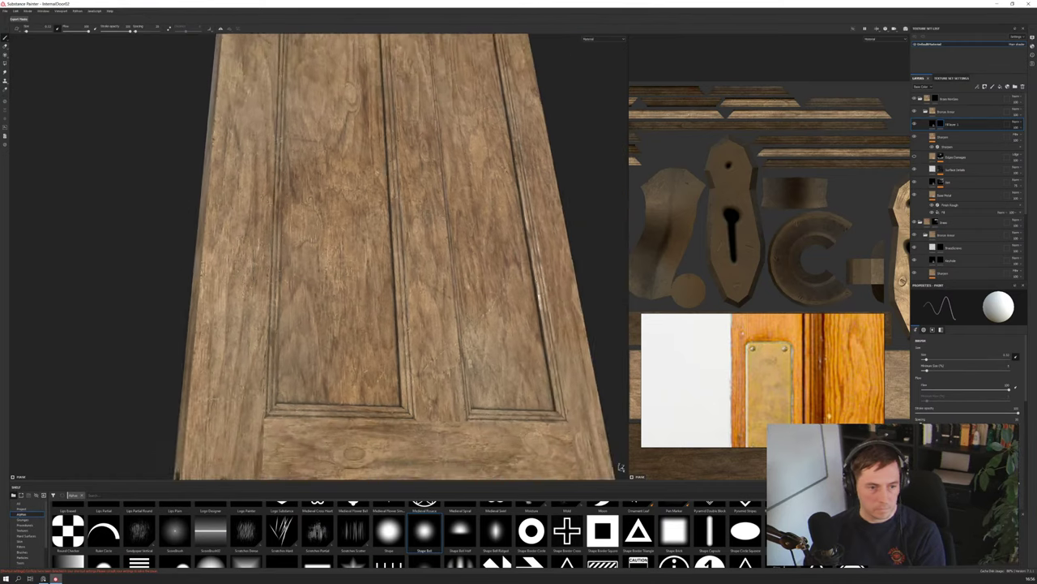
scroll(280, 266, "up", 6)
scroll(312, 268, "down", 6)
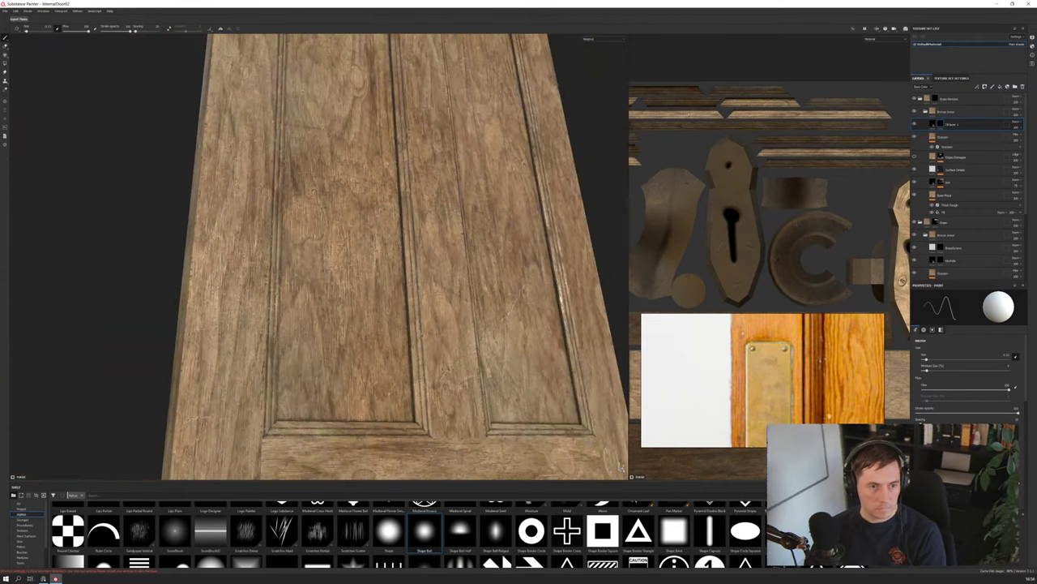
middle_click_drag(312, 274, 332, 172, "alt")
left_click_drag(332, 172, 375, 242, "alt")
middle_click_drag(374, 241, 460, 177, "alt")
scroll(460, 177, "up", 2)
scroll(412, 249, "up", 5)
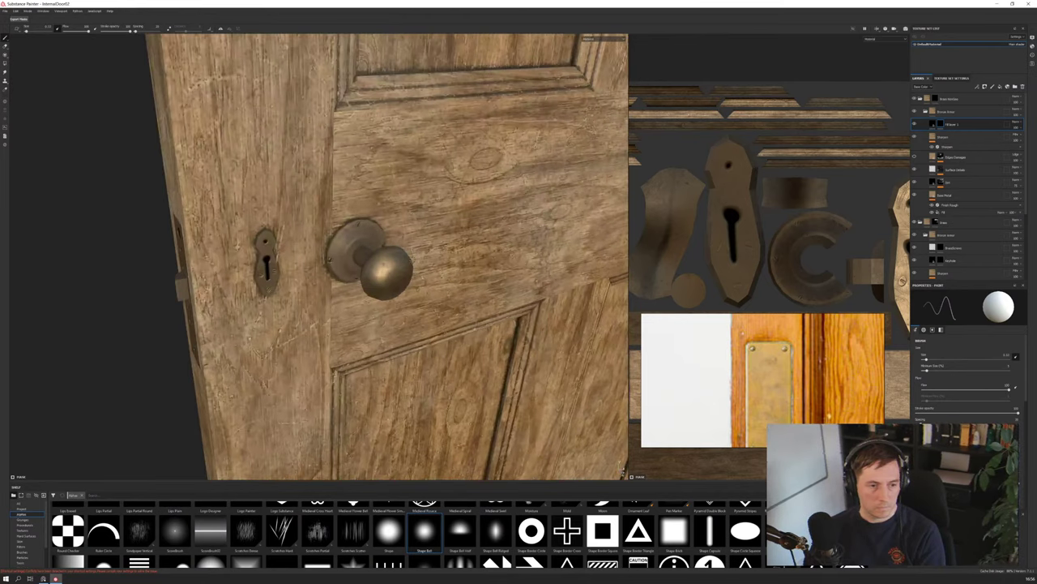
left_click_drag(405, 243, 421, 241, "alt")
scroll(421, 243, "up", 4)
scroll(422, 243, "down", 7)
left_click_drag(621, 467, 621, 468, "alt")
middle_click_drag(478, 252, 296, 292, "alt")
scroll(757, 241, "up", 4)
scroll(758, 242, "down", 6)
scroll(749, 239, "down", 4)
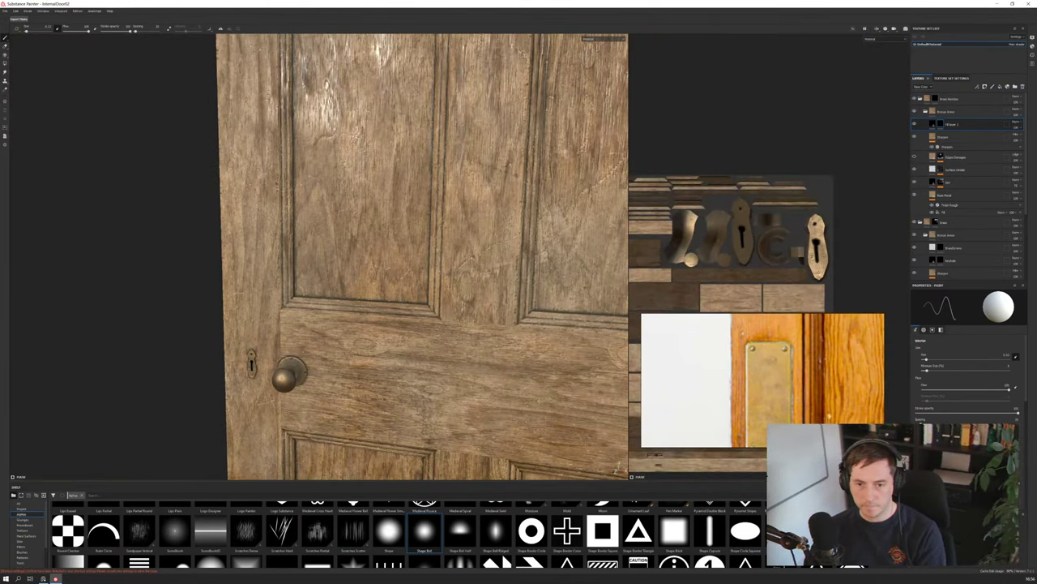
Select the mask of the topmost brass group, ready for painting on the latch stile beside the upper panel
middle_click_drag(750, 239, 828, 119, "alt")
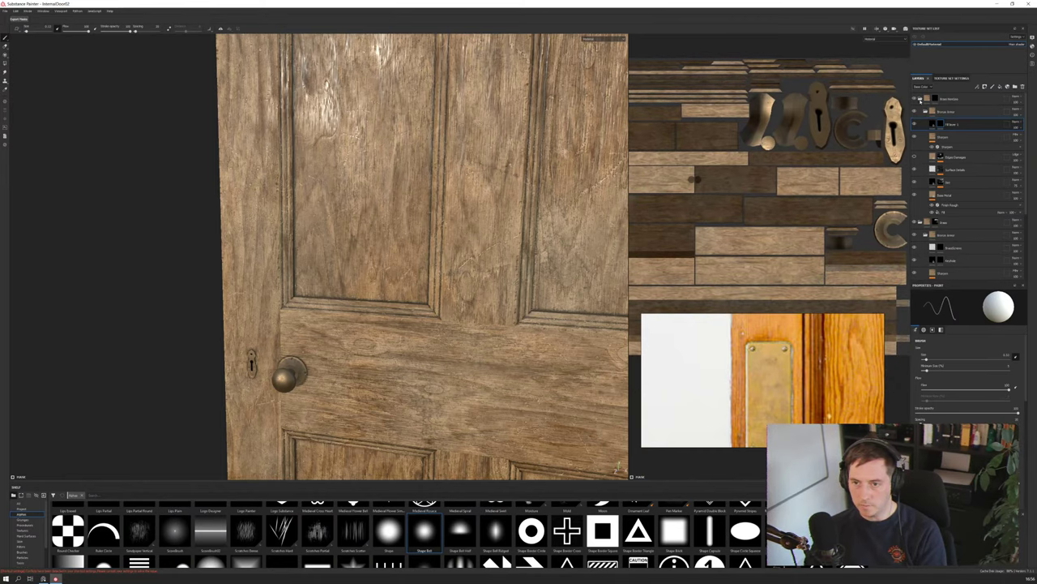
left_click(947, 98)
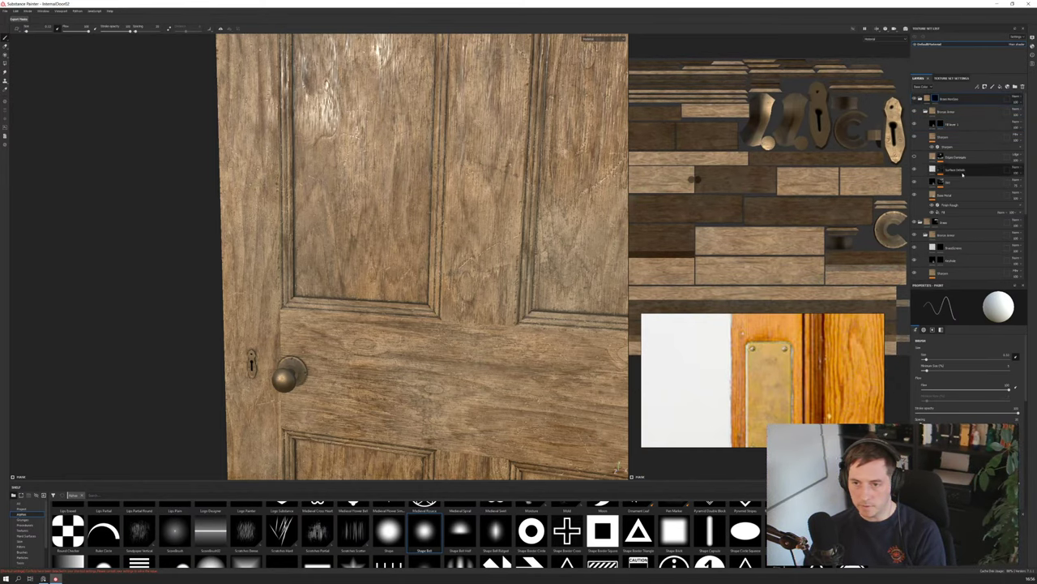
middle_click_drag(333, 200, 347, 334, "alt")
left_click_drag(347, 334, 363, 300, "alt")
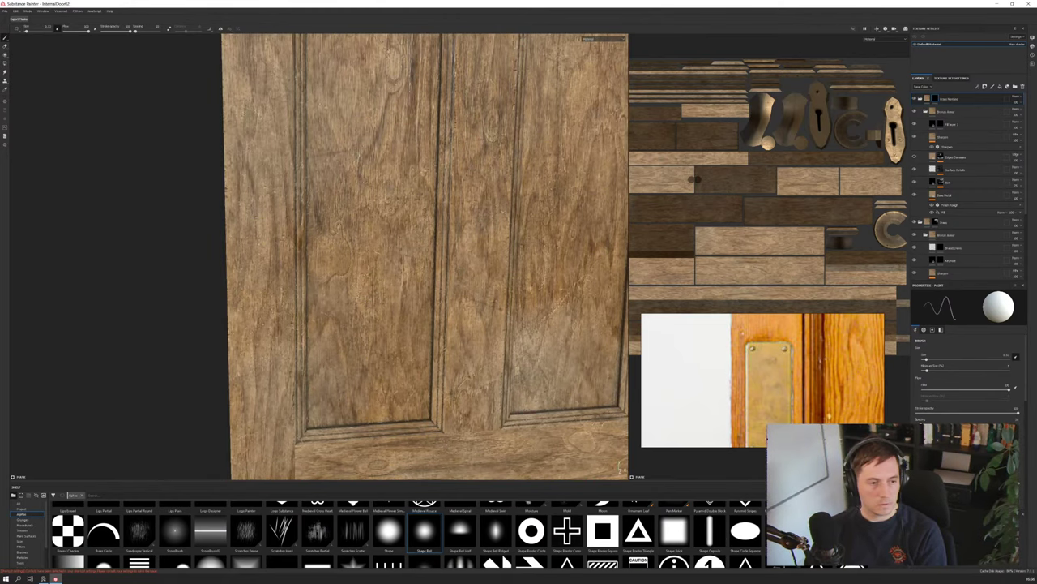
Try a tall rectangular push-plate outline on the latch stile, check where it falls in the UV layout, and undo it
mouse_move(253, 196)
left_mouse_down()
mouse_move(249, 327)
mouse_move(278, 311)
mouse_move(284, 198)
mouse_move(251, 196)
left_mouse_up()
scroll(750, 203, "down", 5)
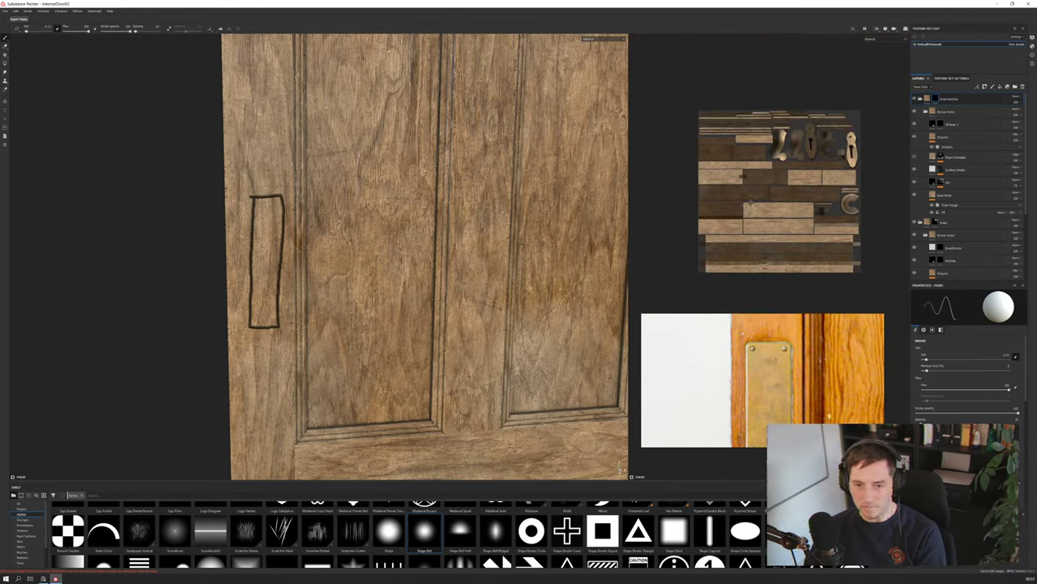
middle_click_drag(750, 203, 748, 207, "alt")
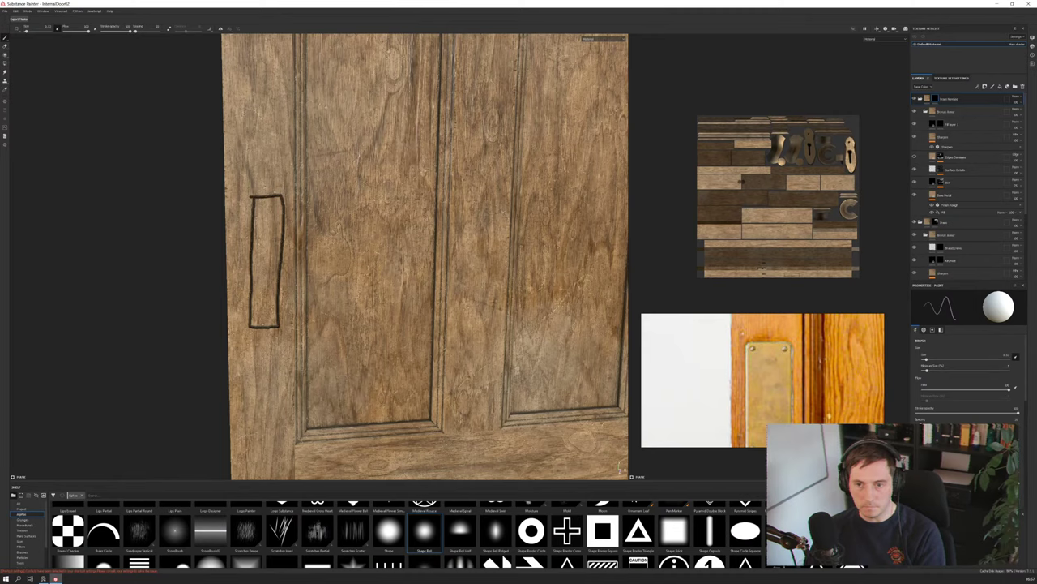
scroll(750, 202, "up", 5)
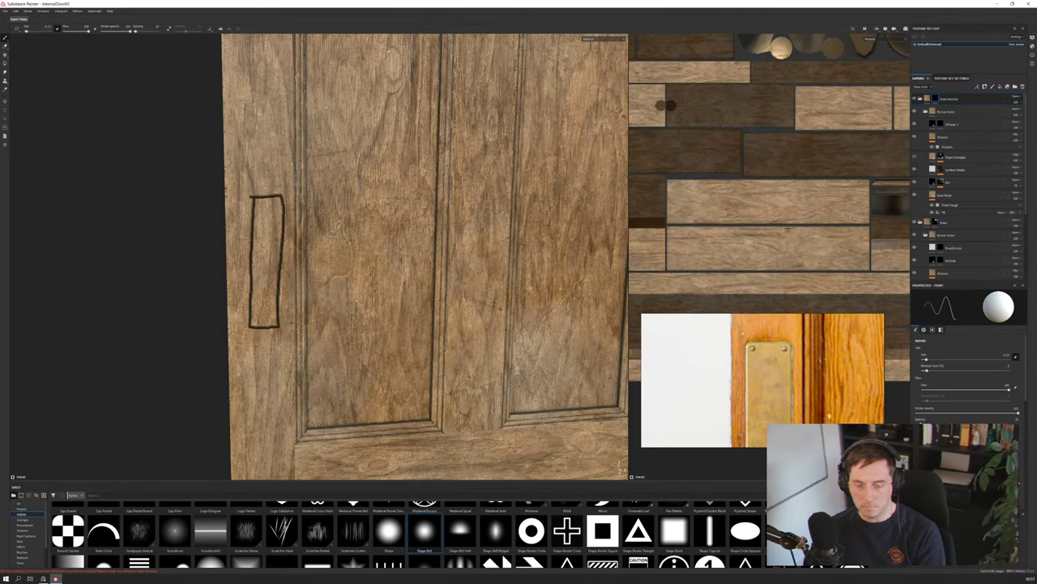
middle_click_drag(788, 230, 753, 103, "alt")
scroll(752, 103, "down", 2)
scroll(753, 103, "up", 4)
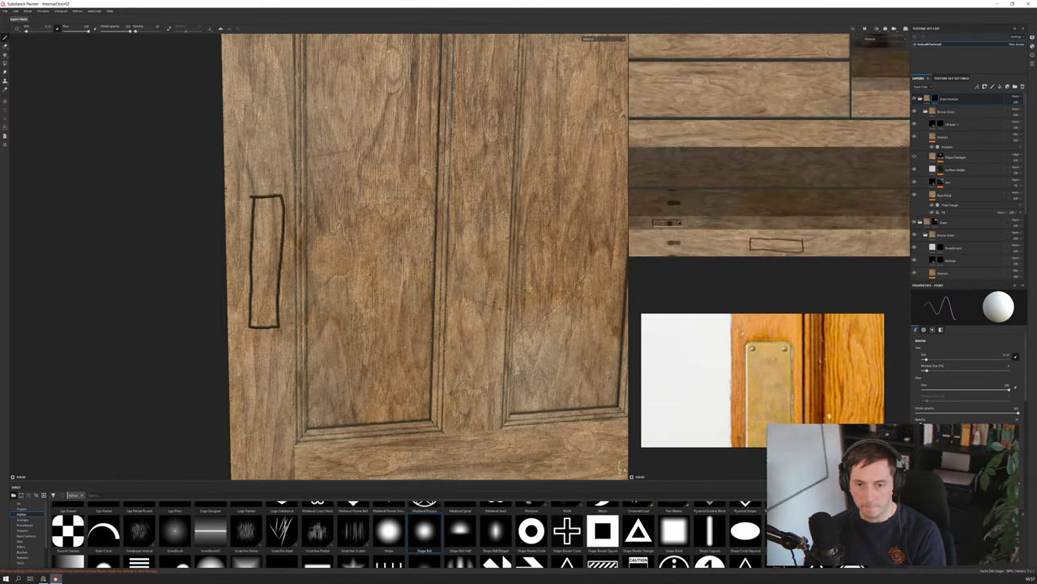
scroll(782, 243, "up", 2)
middle_click_drag(778, 241, 769, 219, "alt")
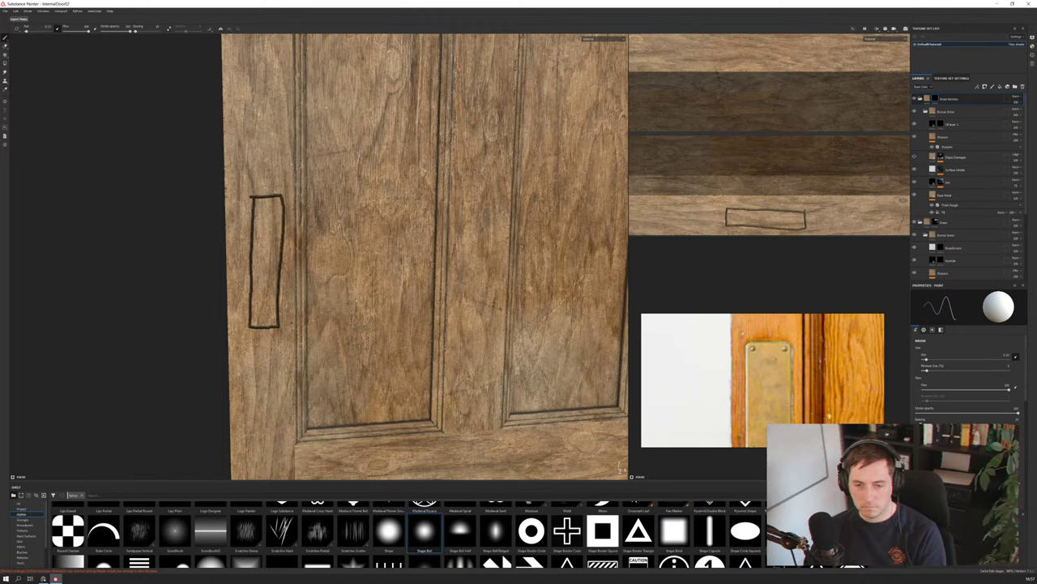
key("ctrl")
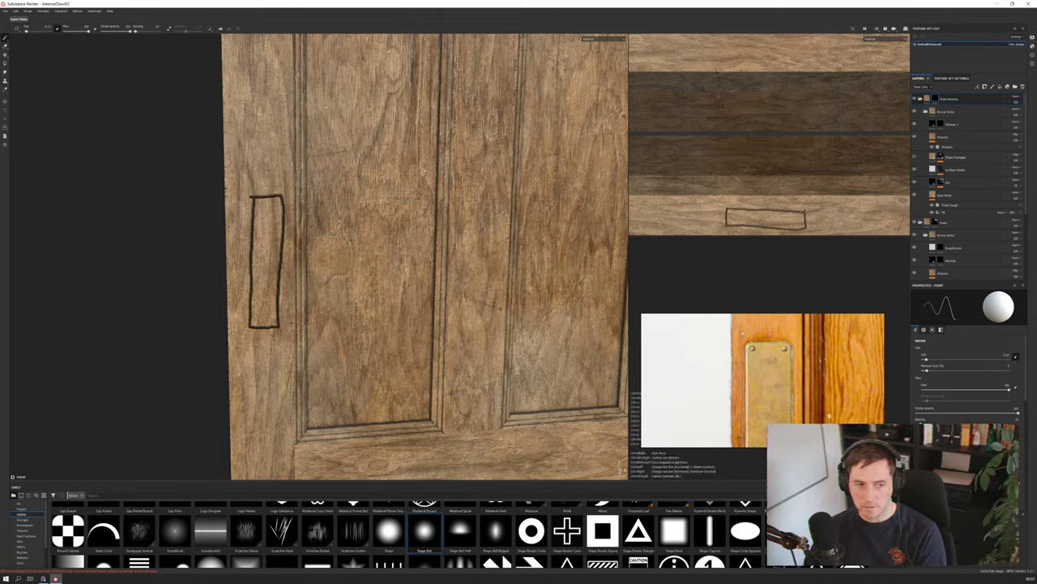
key("ctrl+z")
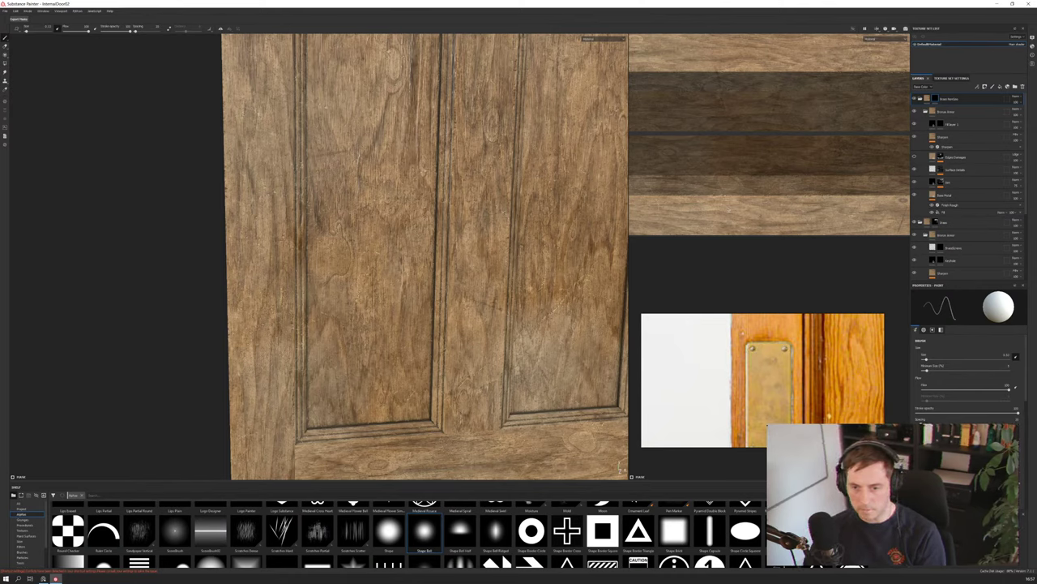
Change the brush alpha to the solid square Shape Brick and enlarge the brush to about the width of the stile
scroll(778, 212, "up", 2)
scroll(778, 212, "down", 4)
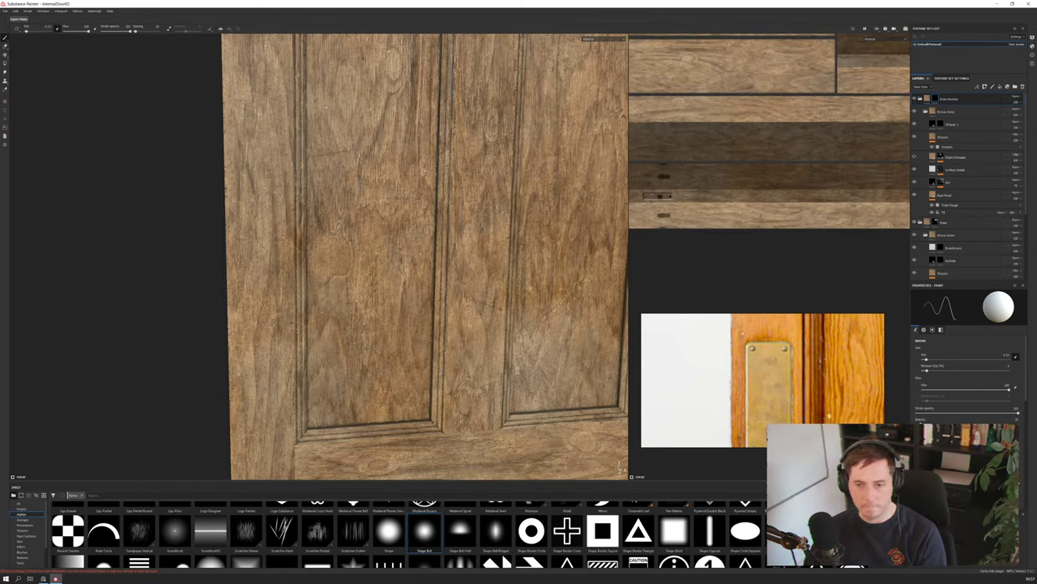
left_click(121, 496)
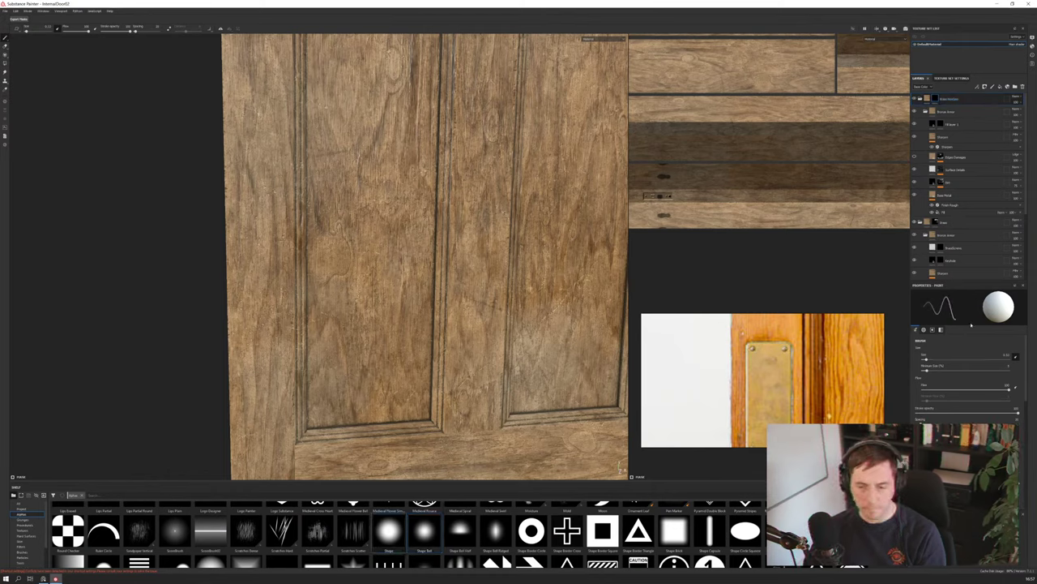
scroll(965, 381, "down", 2)
scroll(964, 381, "down", 3)
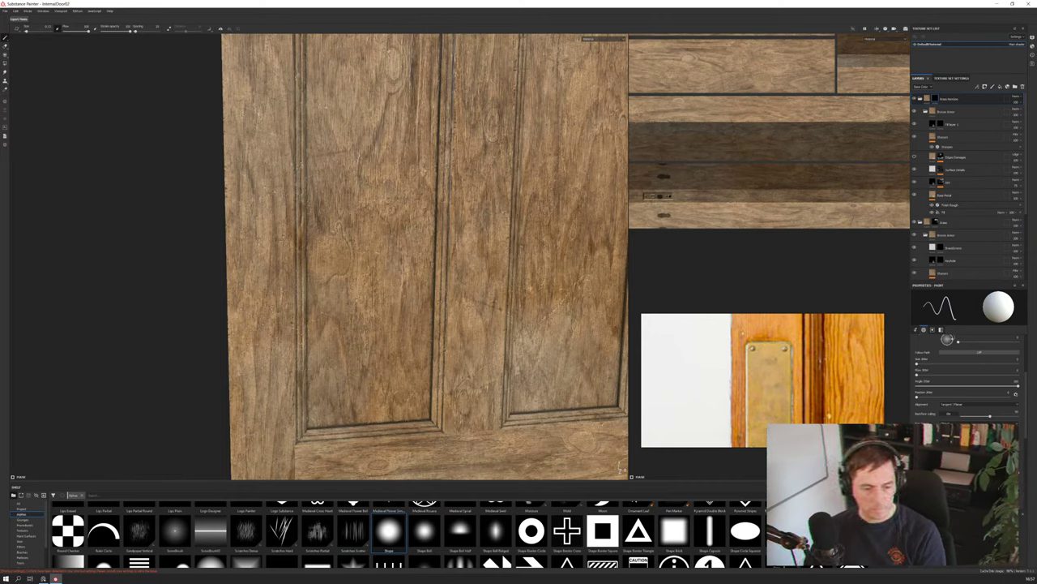
scroll(532, 537, "down", 2)
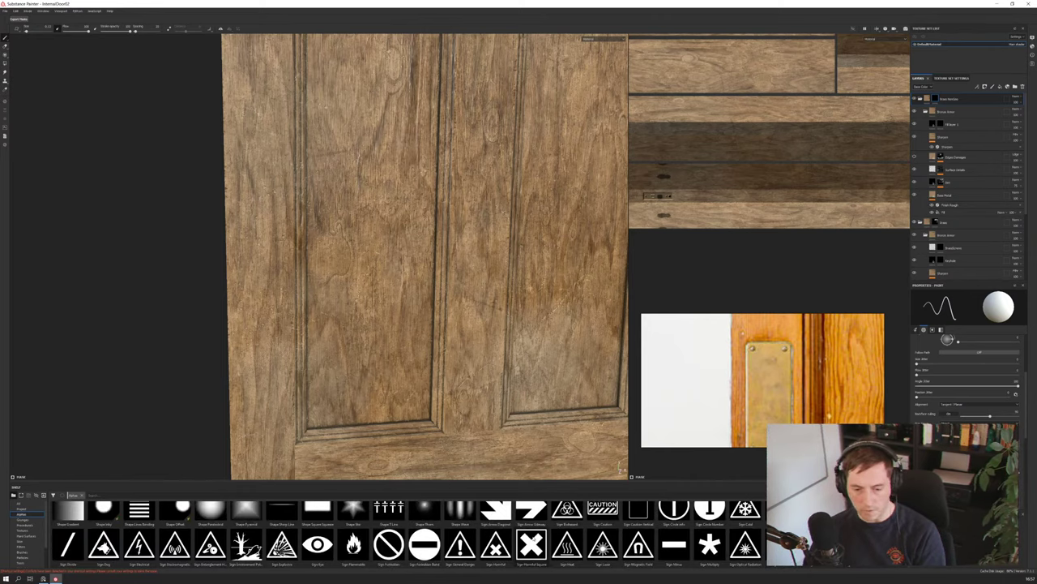
scroll(531, 536, "up", 2)
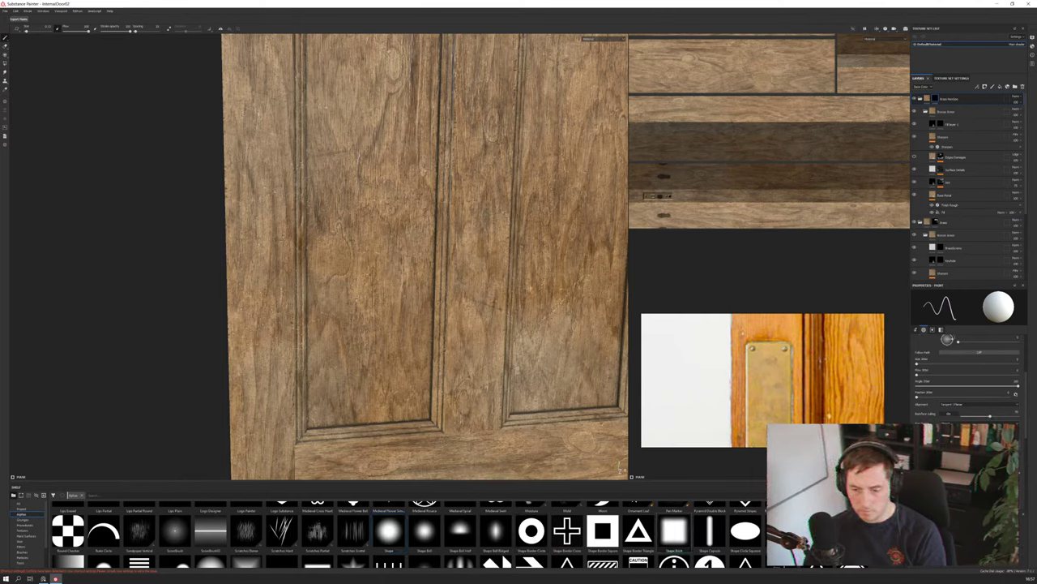
left_click(674, 533)
scroll(965, 373, "up", 5)
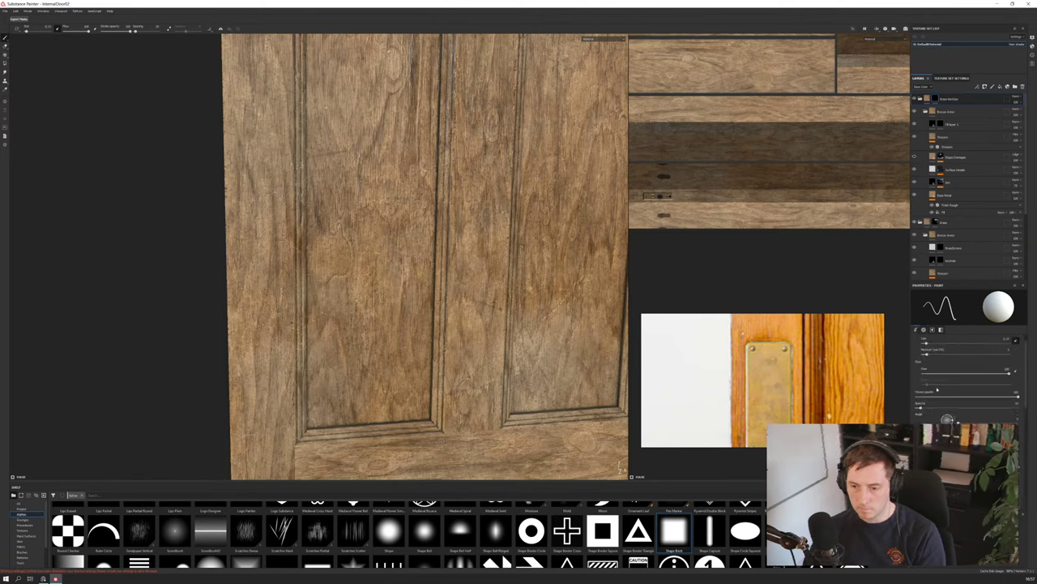
left_click_drag(928, 361, 945, 359)
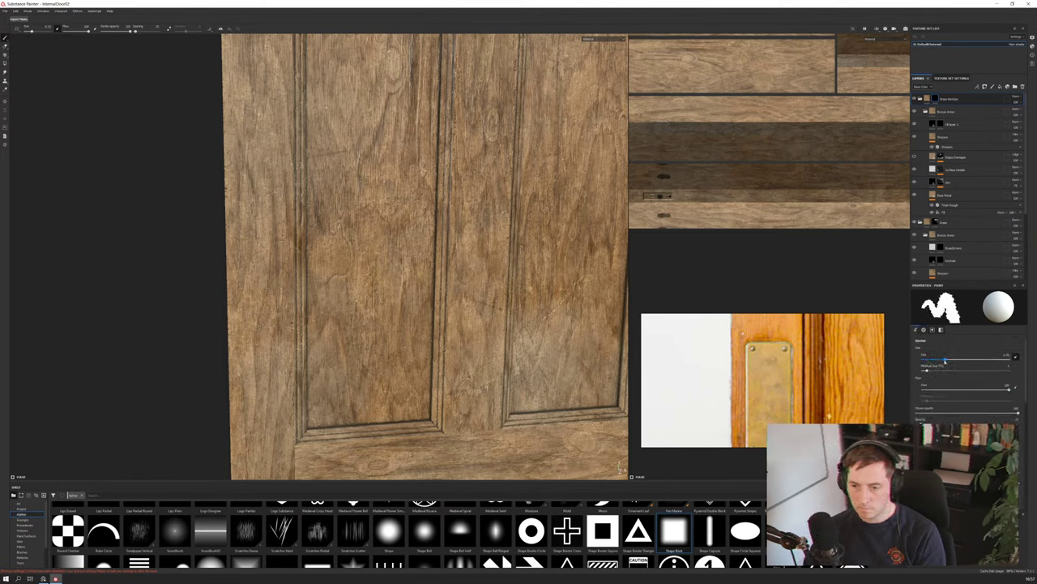
scroll(946, 419, "down", 1)
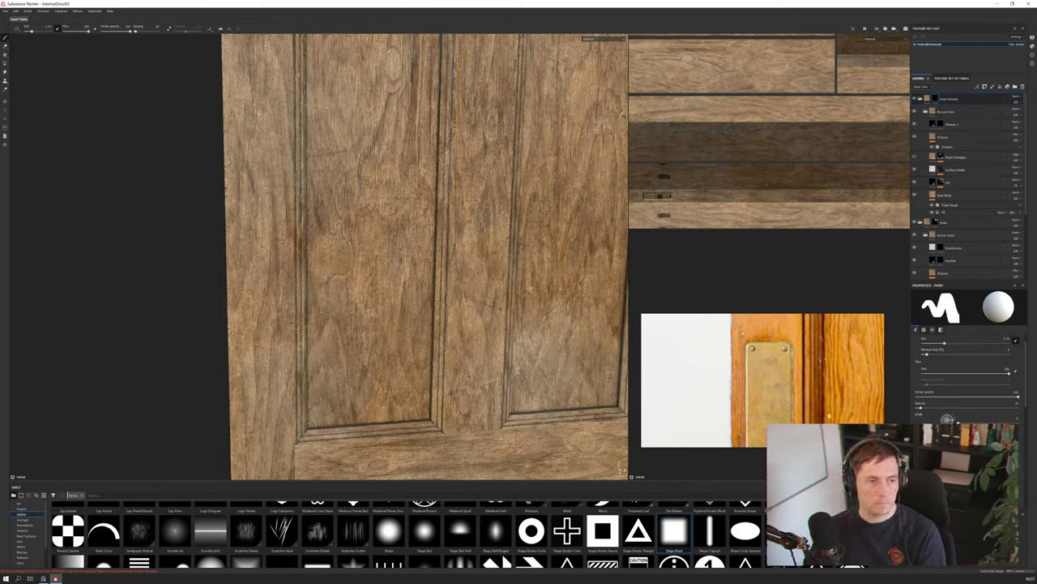
Try stamping a square brass plate on the latch stile above the knob, and undo the stamp
left_click(254, 134)
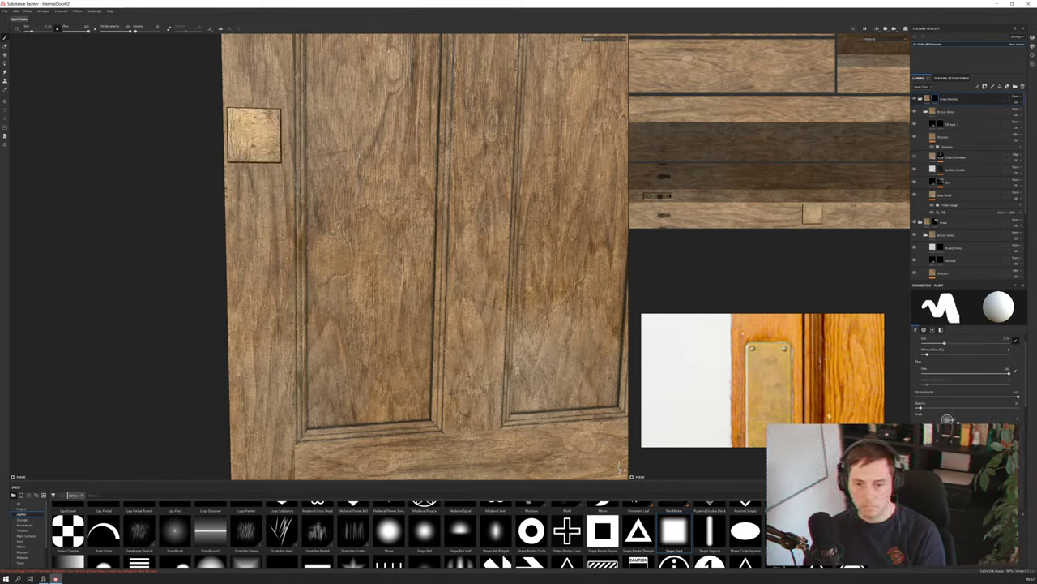
key("ctrl")
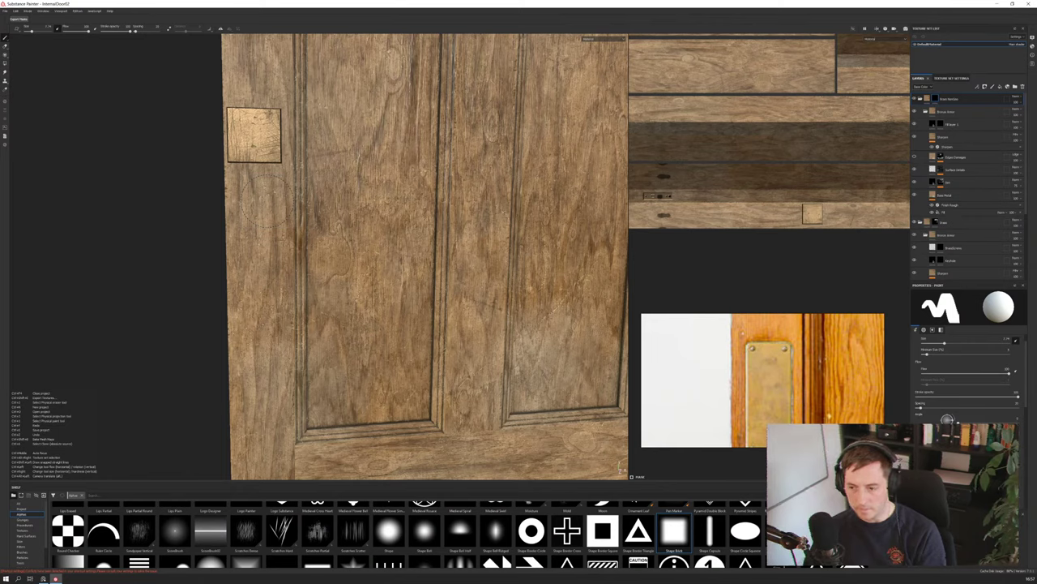
key("ctrl+z")
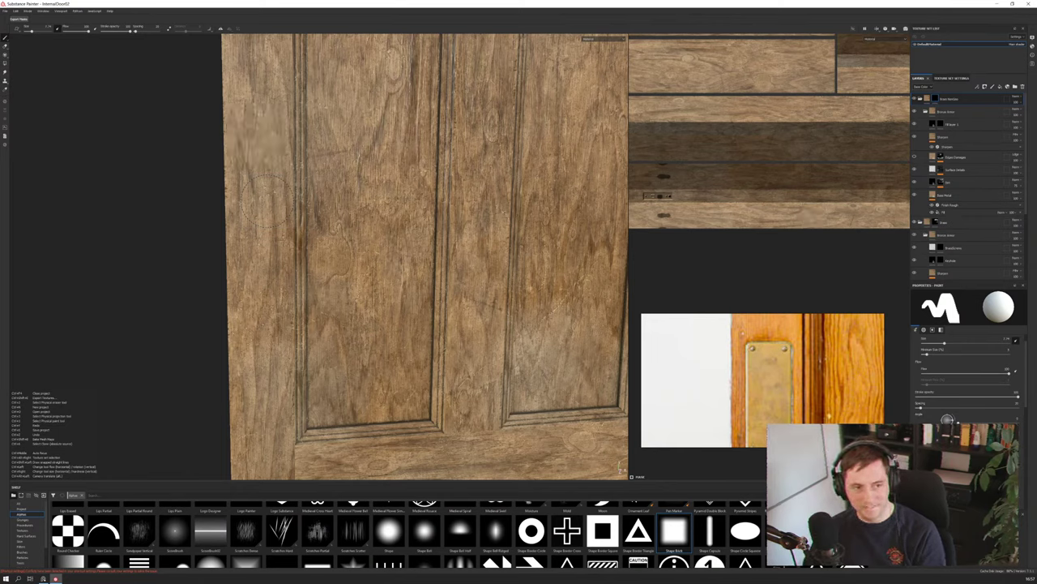
Search the alphas for "round" and set the brush alpha to Square Round Border
scroll(966, 364, "down", 4)
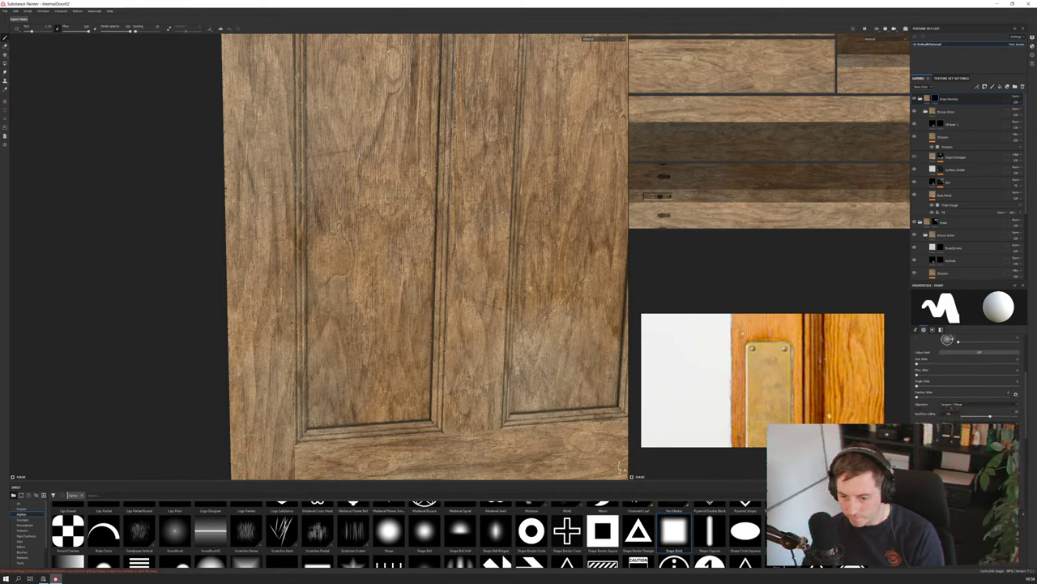
scroll(966, 365, "up", 1)
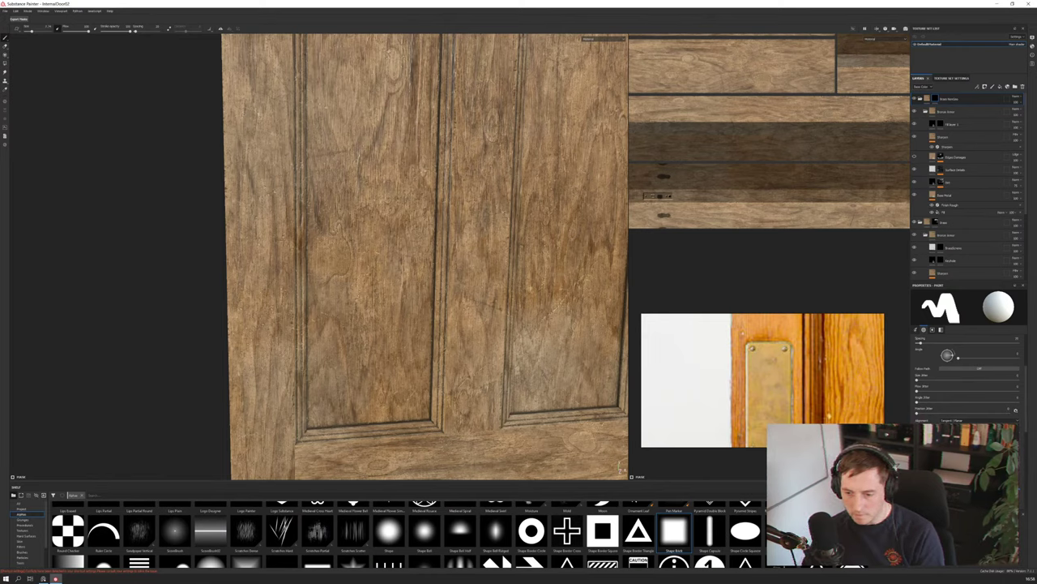
scroll(966, 365, "up", 2)
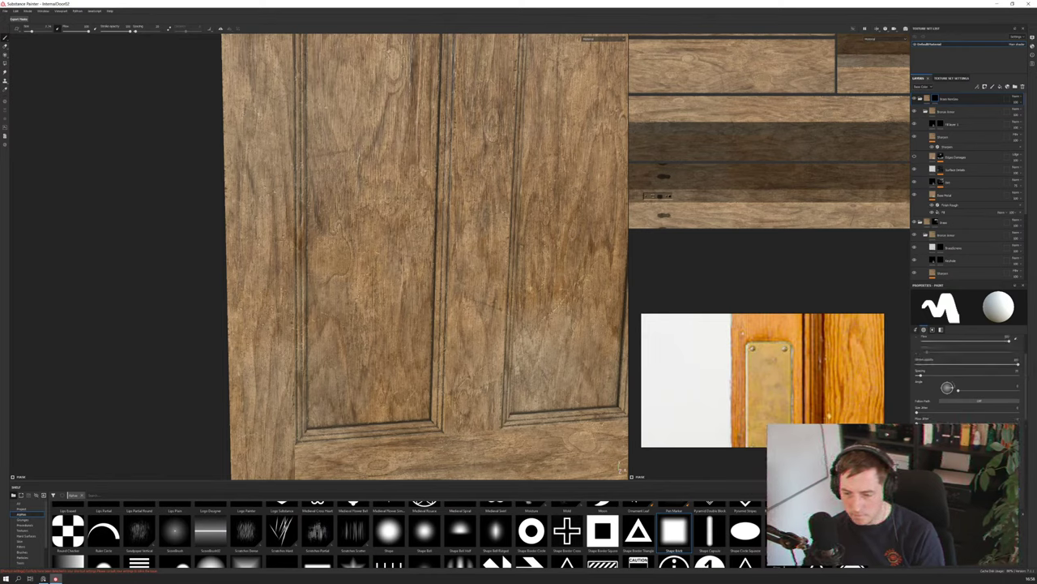
scroll(966, 365, "up", 3)
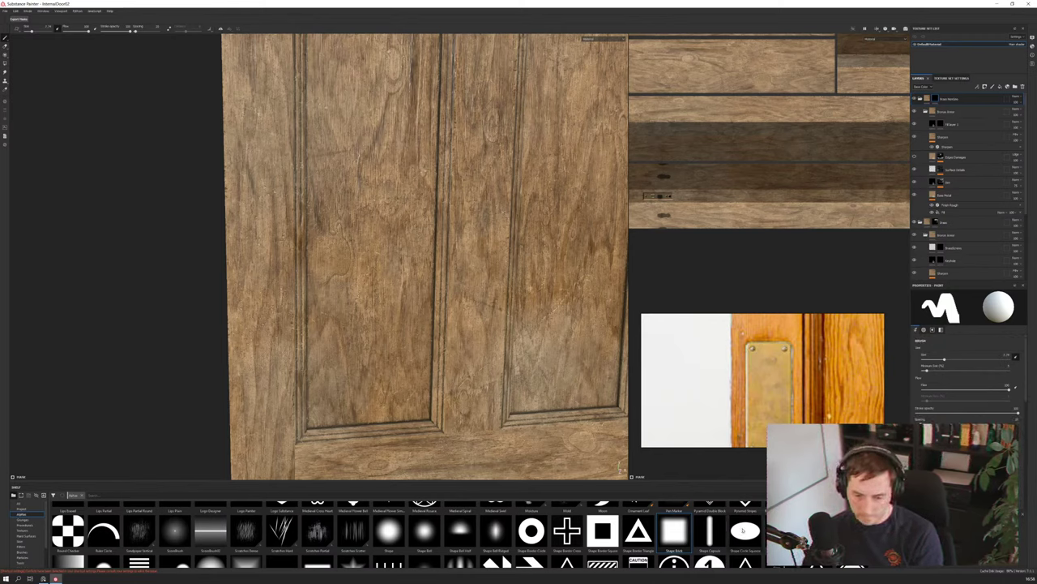
scroll(742, 531, "down", 2)
scroll(693, 543, "up", 2)
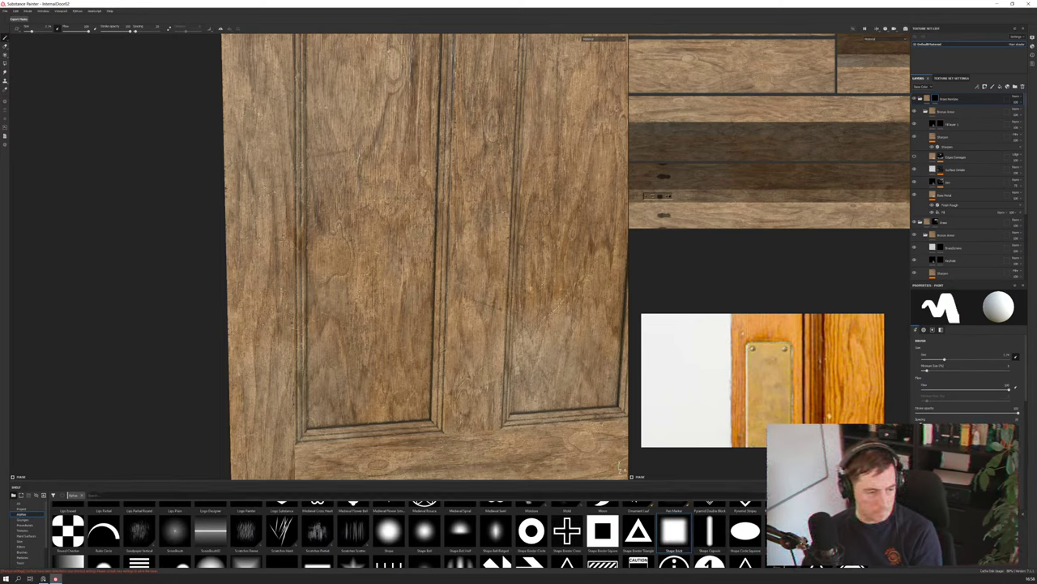
type("round")
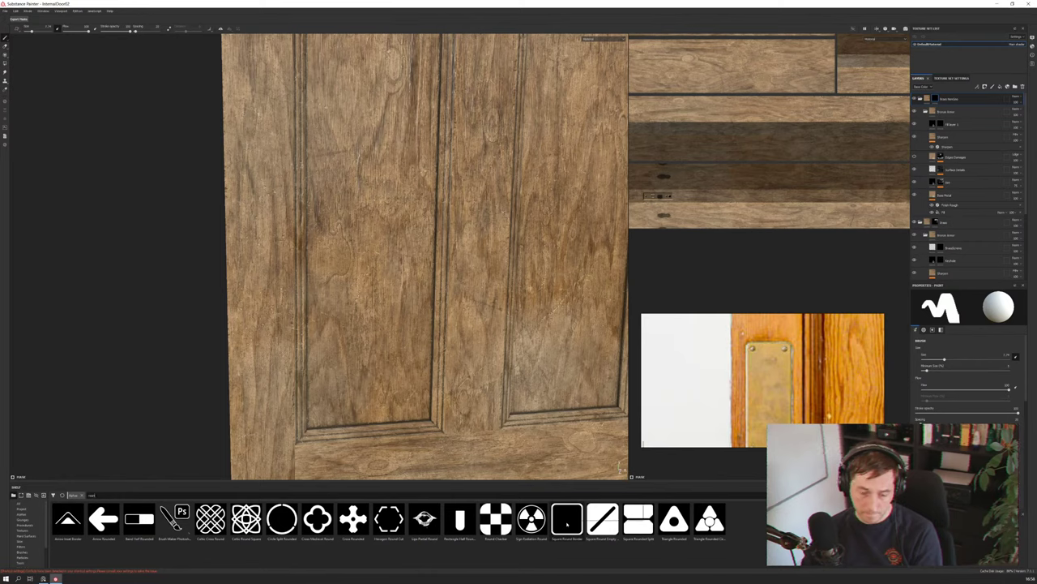
mouse_move(568, 522)
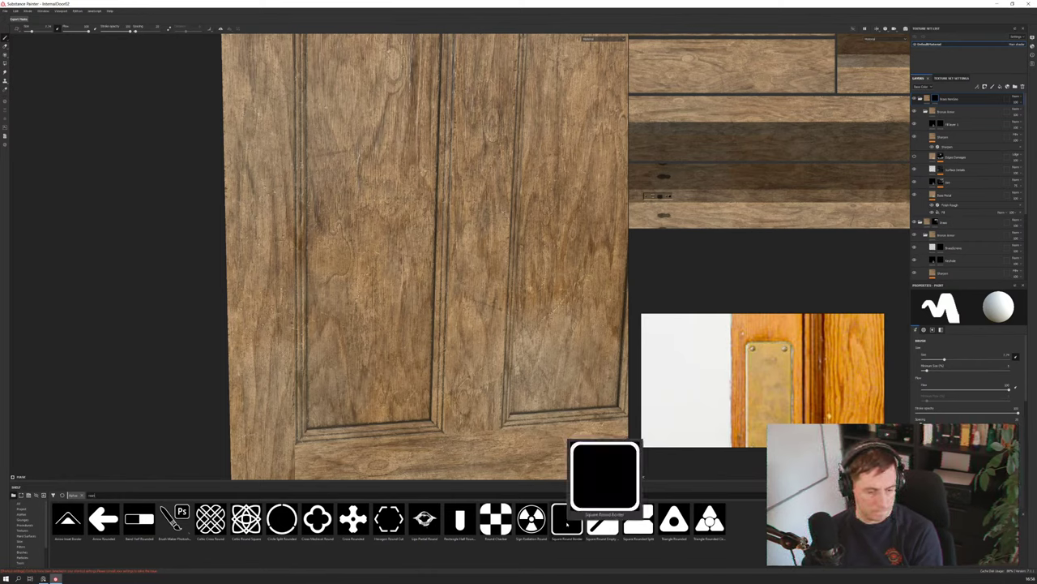
left_click(567, 523)
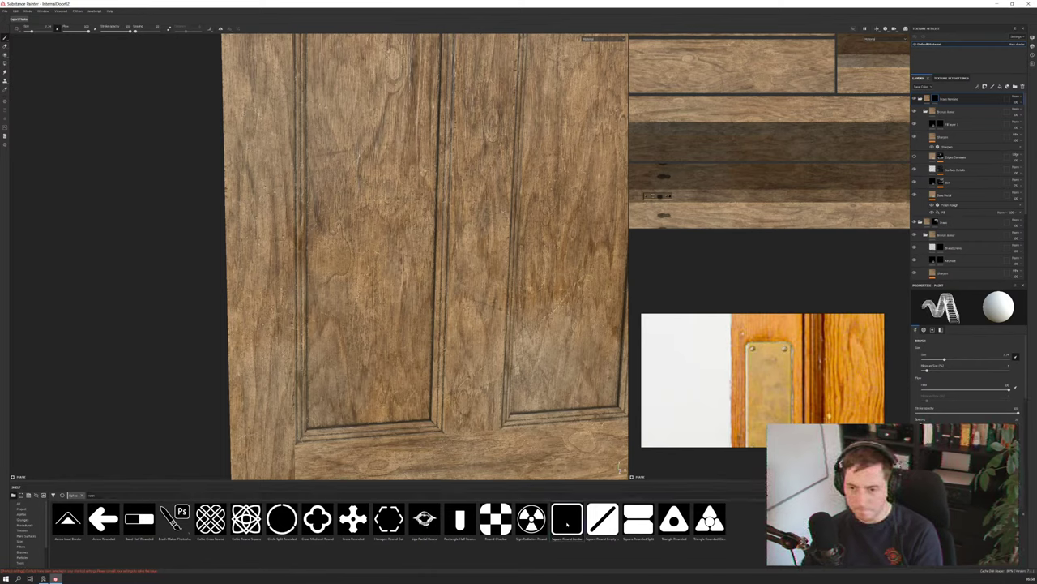
scroll(964, 373, "down", 3)
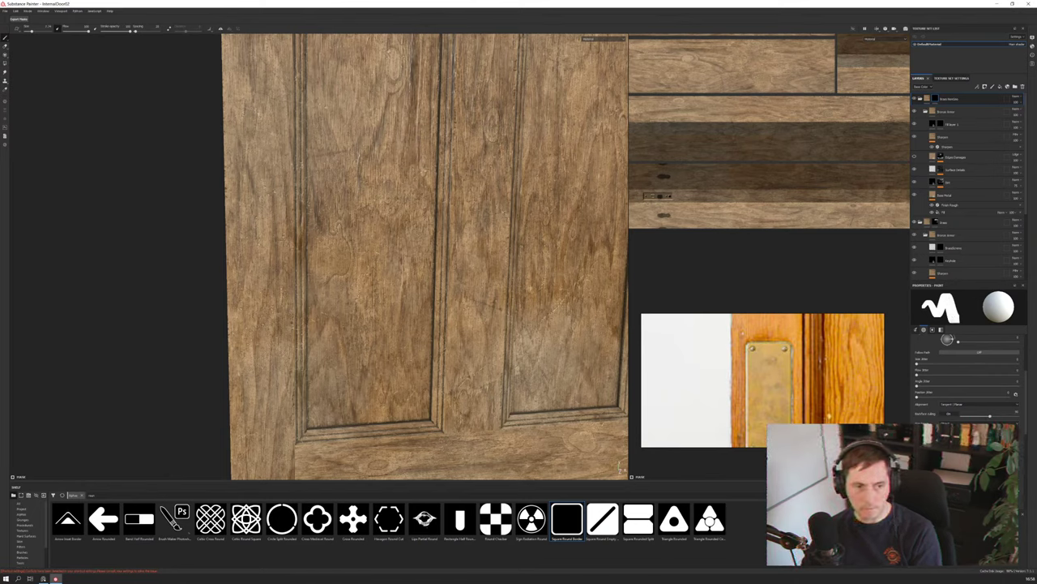
Try stamping a rounded square brass plate at two heights on the latch stile, undoing each stamp
left_click(260, 152)
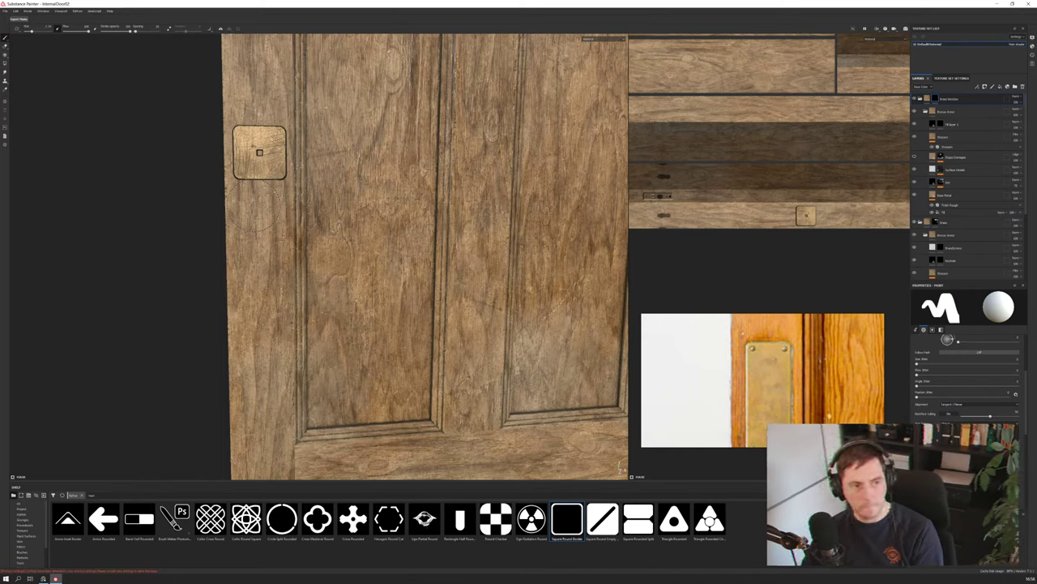
key("ctrl+z")
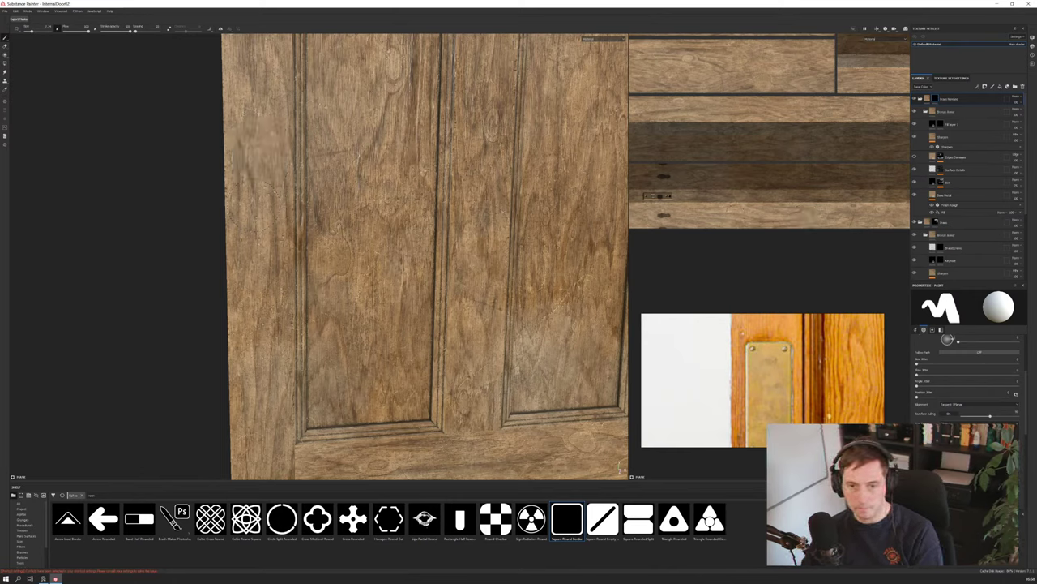
left_click(262, 339)
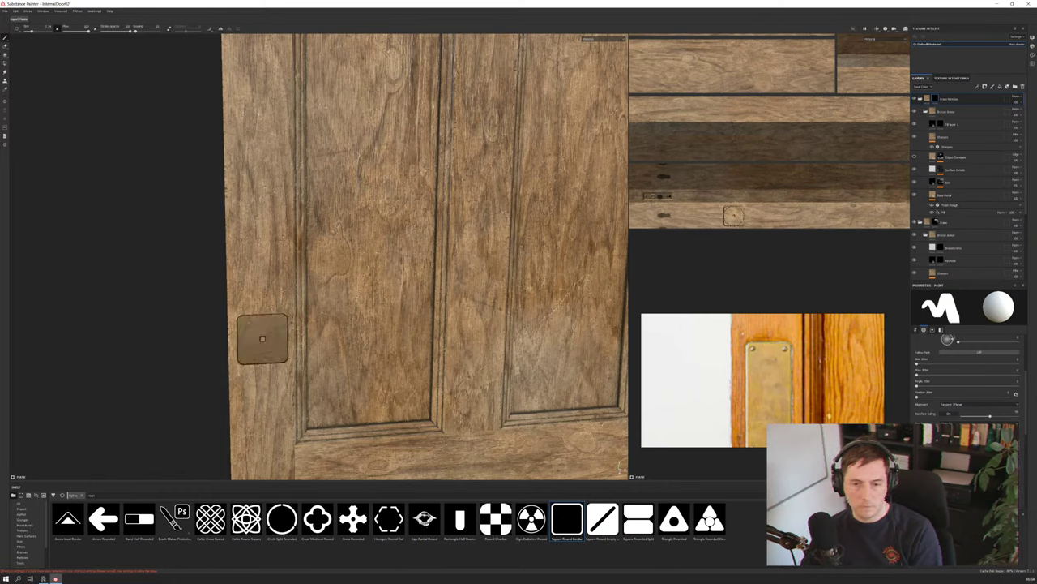
key("ctrl+z")
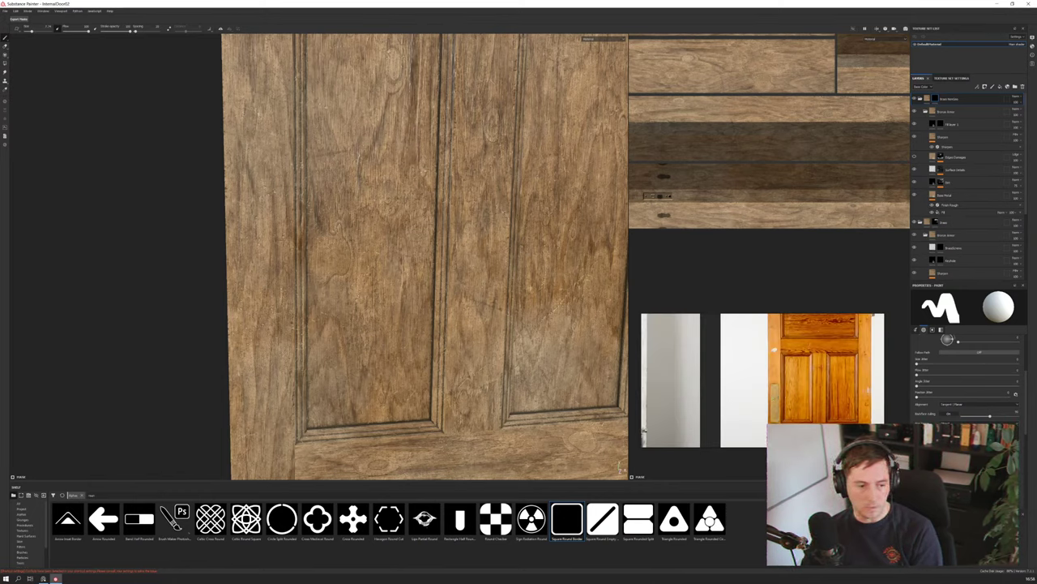
Try painting a tall rounded brass plate up the latch stile with a straight stroke starting level with the upper panel's lower edge
scroll(762, 172, "up", 3)
scroll(761, 189, "down", 4)
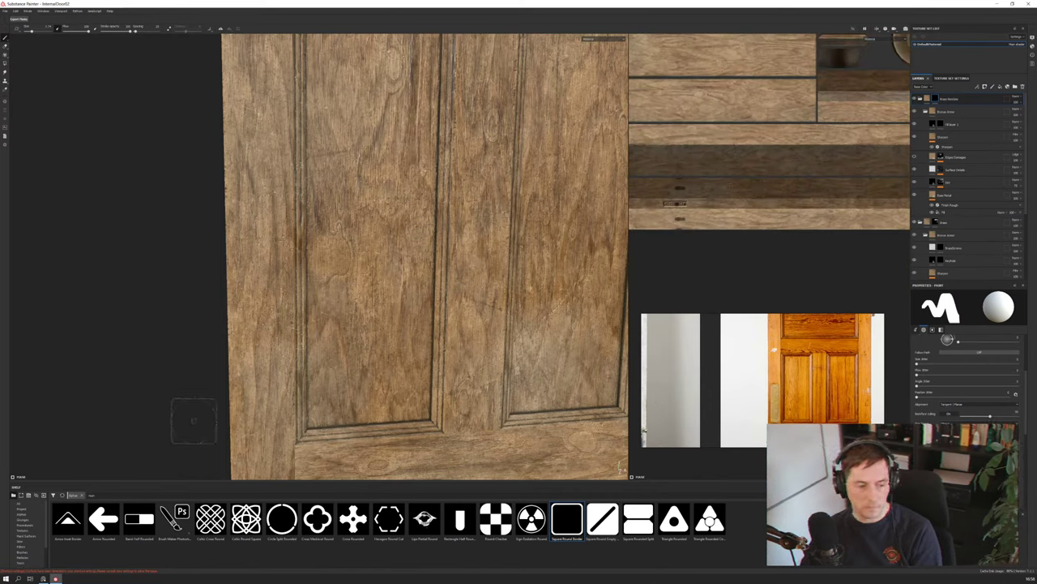
left_click(262, 421)
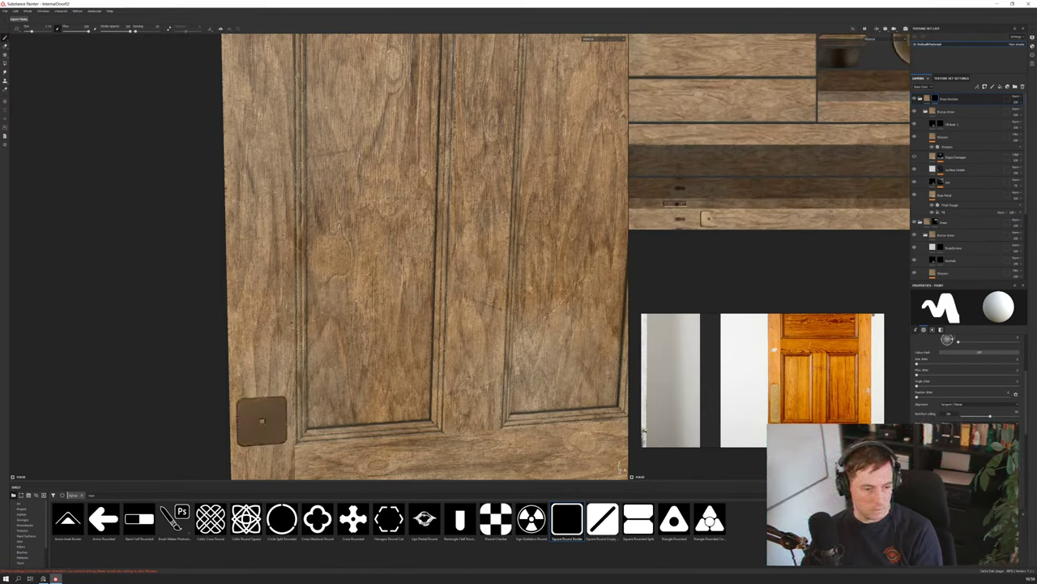
key("ctrl+z")
left_click(262, 420)
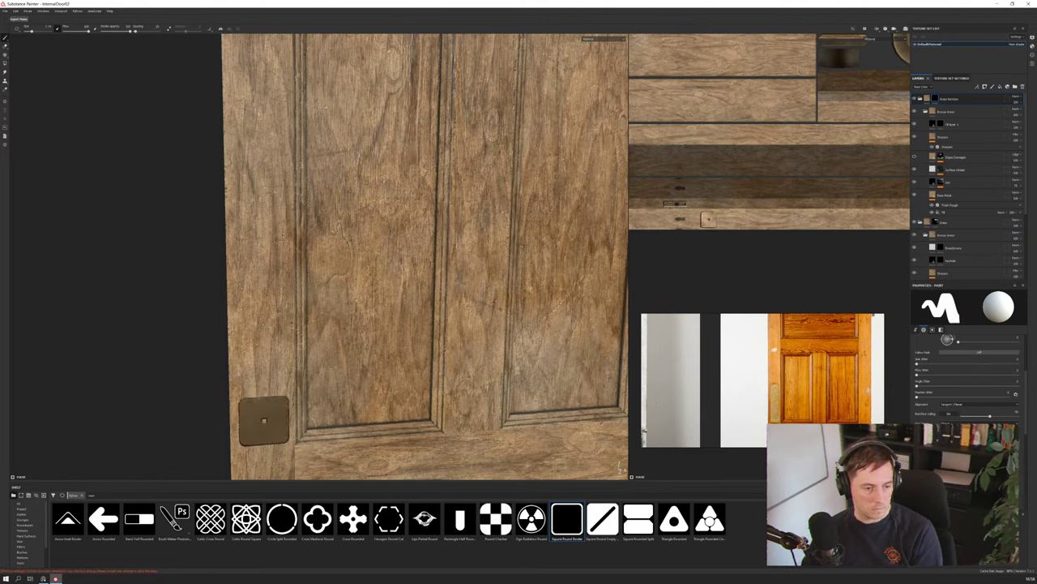
key("shift")
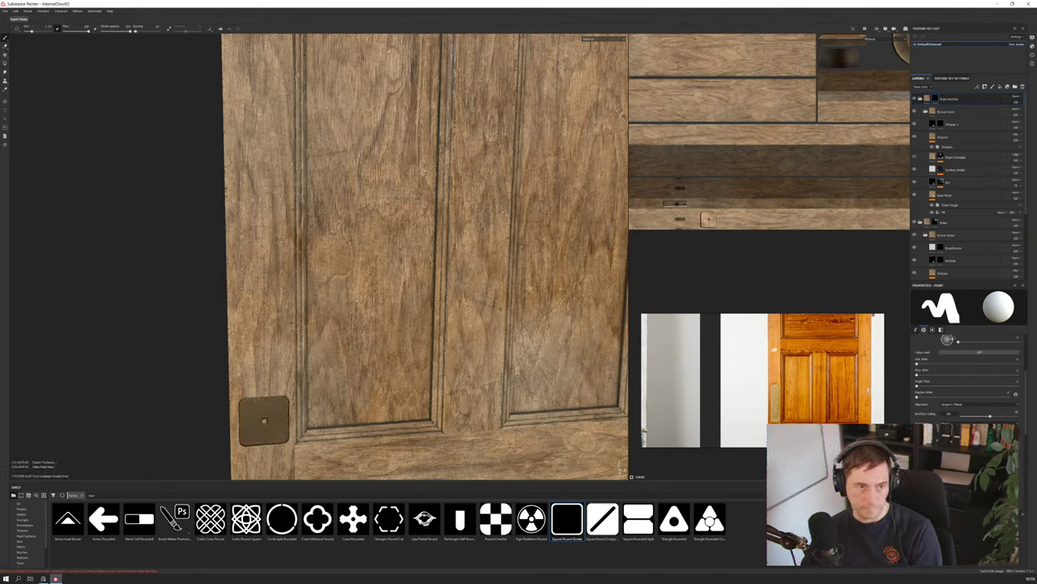
left_click(264, 210, "shift")
Compare the tall plate's proportions on the whole door with the reference photo, and undo the plate
right_click_drag(341, 298, 267, 280, "alt")
left_click_drag(267, 280, 333, 243, "alt")
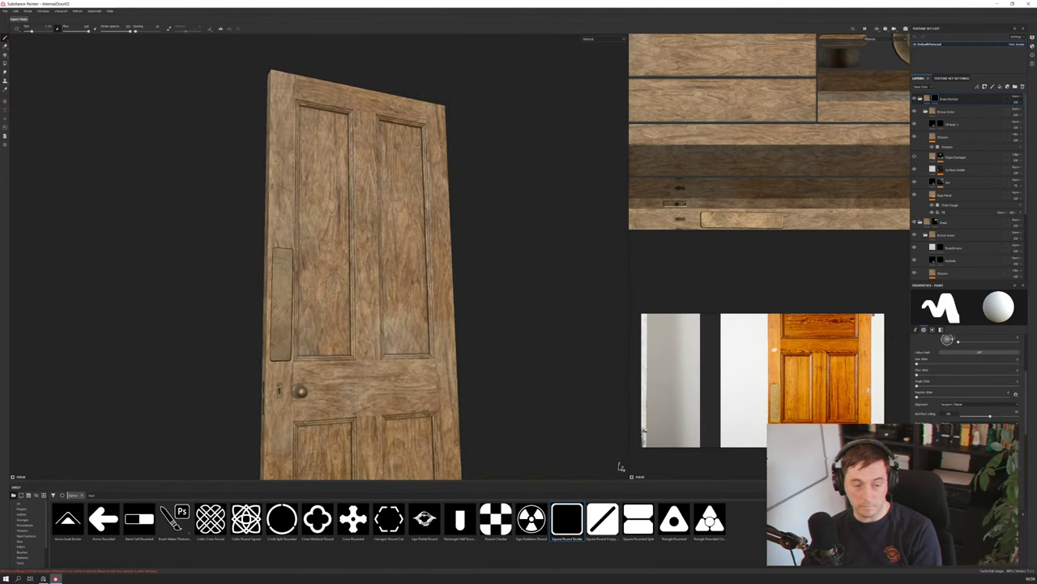
scroll(620, 468, "up", 6)
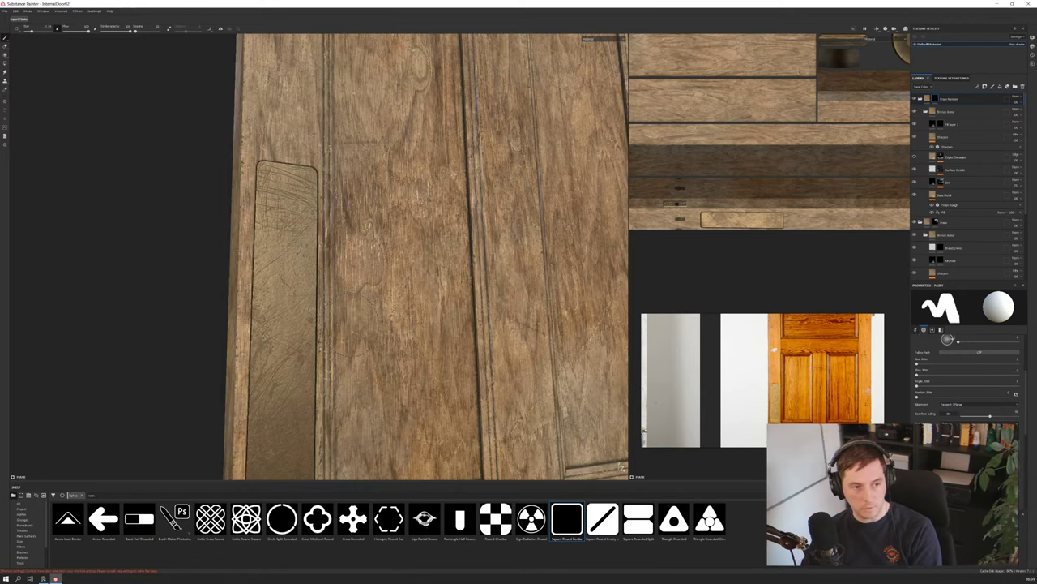
scroll(622, 467, "up", 2)
scroll(621, 467, "down", 7)
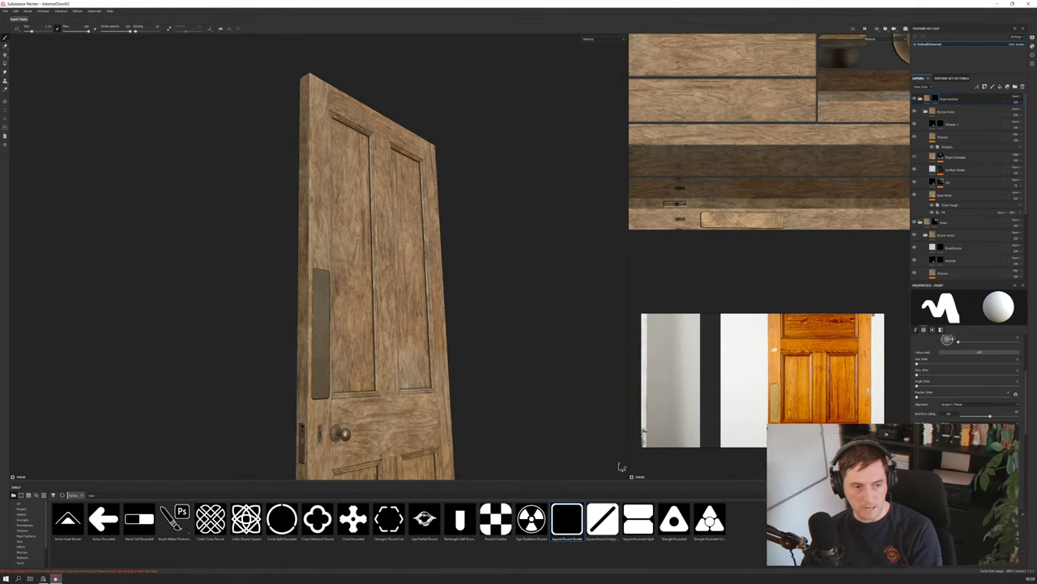
scroll(740, 403, "down", 4)
scroll(739, 402, "up", 4)
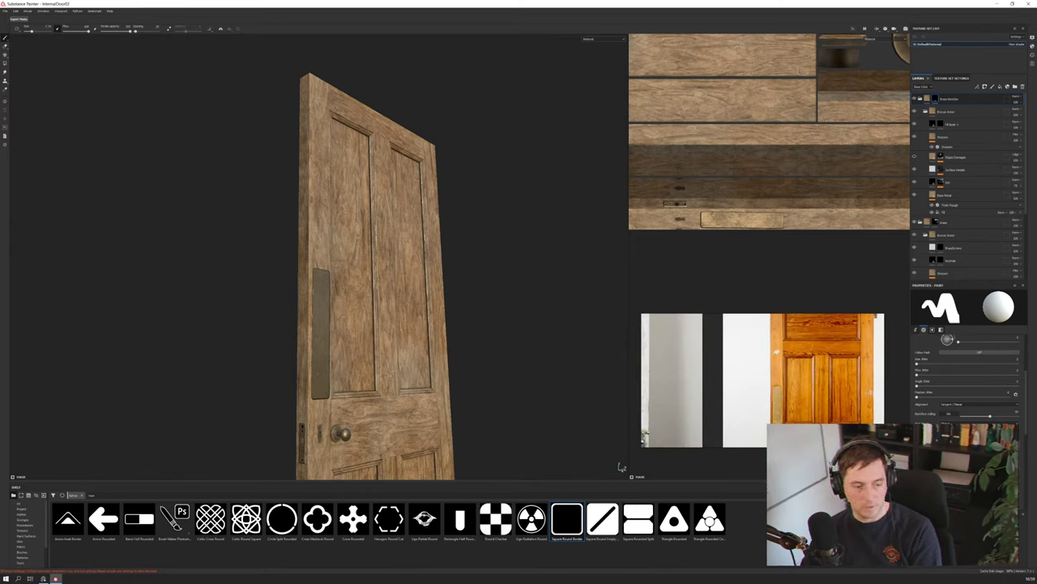
key("ctrl+z")
key("ctrl+z")
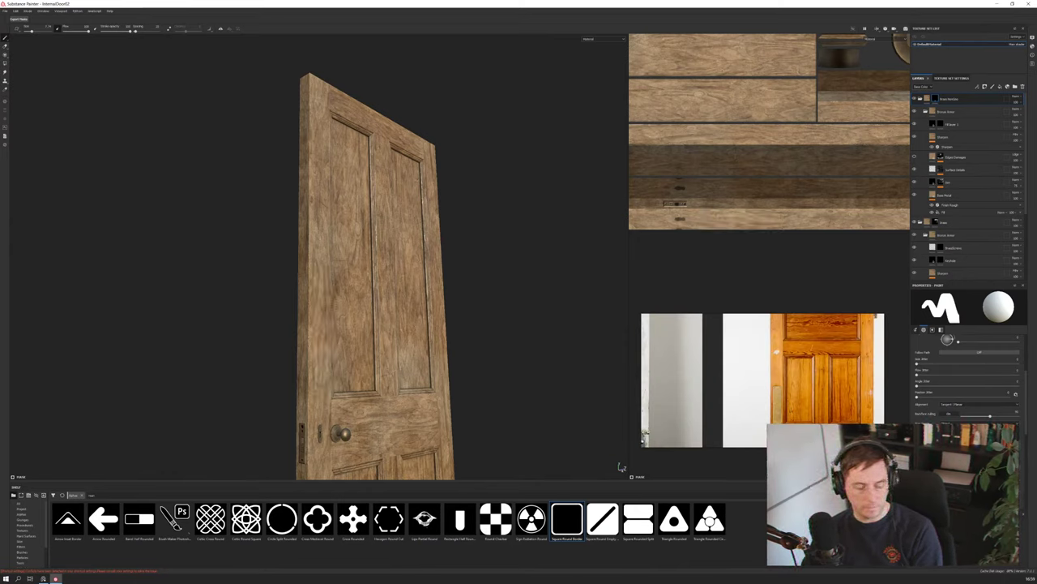
Try a shorter rounded brass plate on the latch stile, with a straight vertical stroke starting just above the keyhole
left_click_drag(421, 308, 372, 312, "alt")
scroll(373, 312, "down", 2)
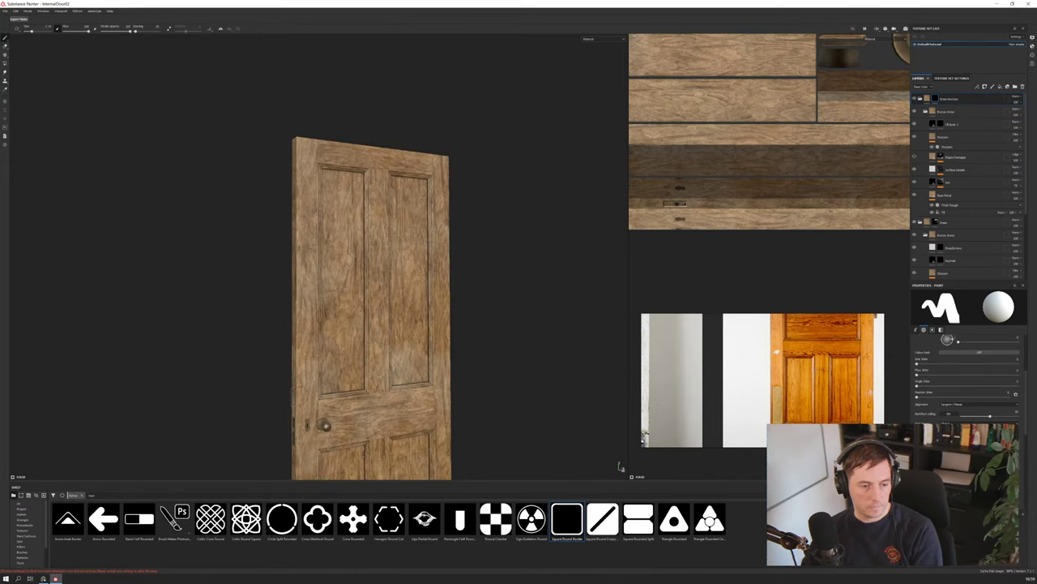
scroll(373, 312, "up", 7)
middle_click_drag(373, 357, 391, 299, "alt")
left_click_drag(380, 335, 363, 344, "alt")
middle_click_drag(363, 308, 363, 331, "alt")
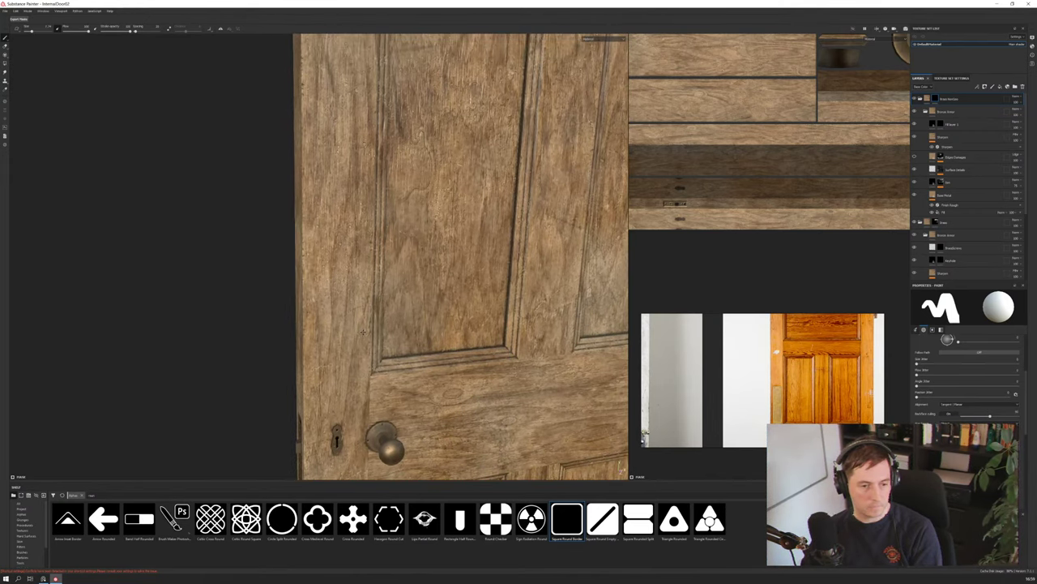
left_click(339, 350)
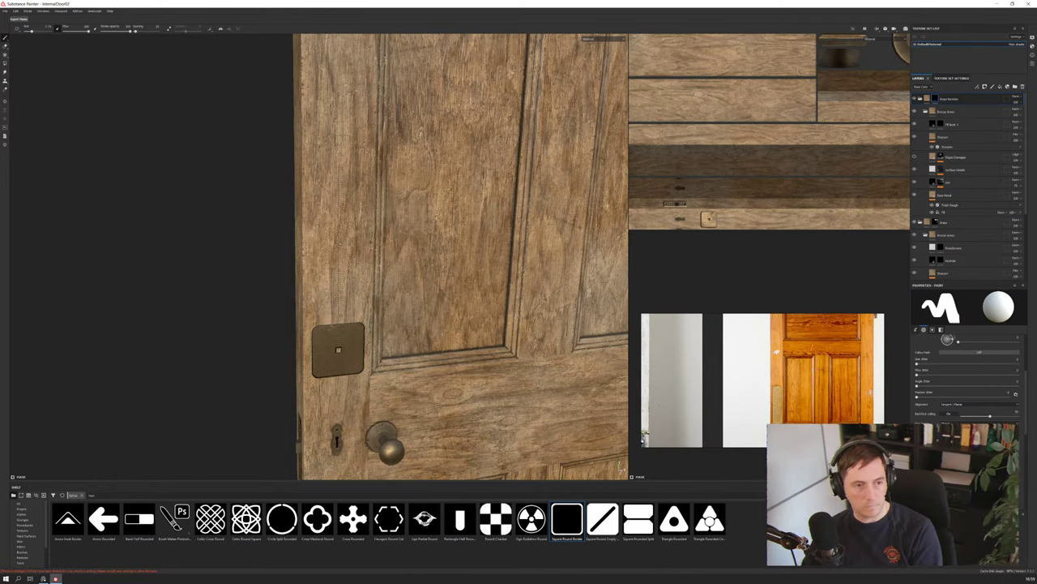
key("ctrl+shift")
left_click(339, 168, "ctrl+shift")
Check the shorter plate's size and position against the knob and upper panel up close and from afar, and undo it
scroll(389, 258, "up", 4)
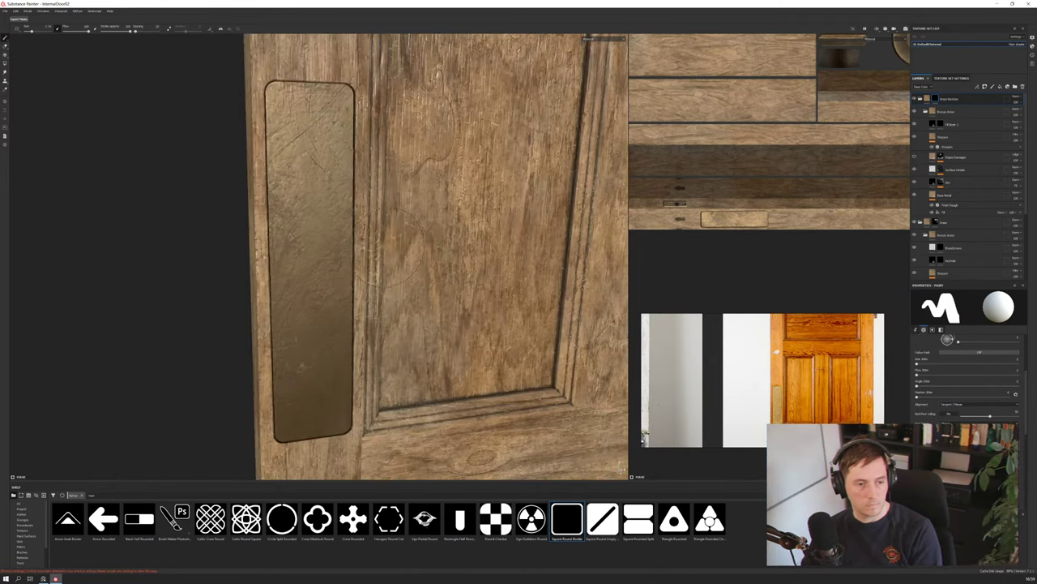
scroll(389, 258, "down", 10)
left_click_drag(389, 258, 373, 214, "alt")
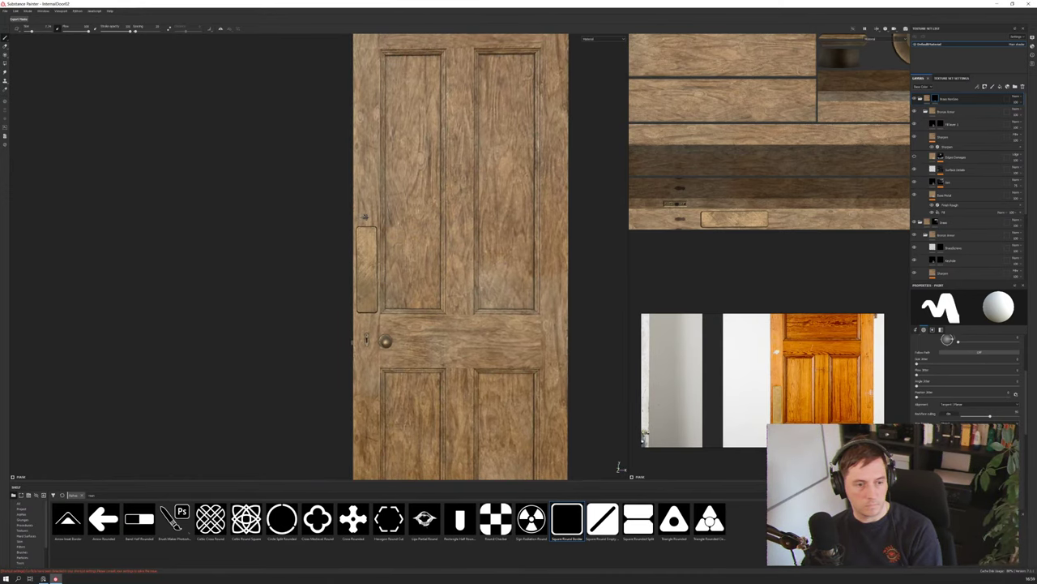
scroll(620, 467, "down", 2)
scroll(620, 469, "up", 3)
scroll(619, 467, "up", 2)
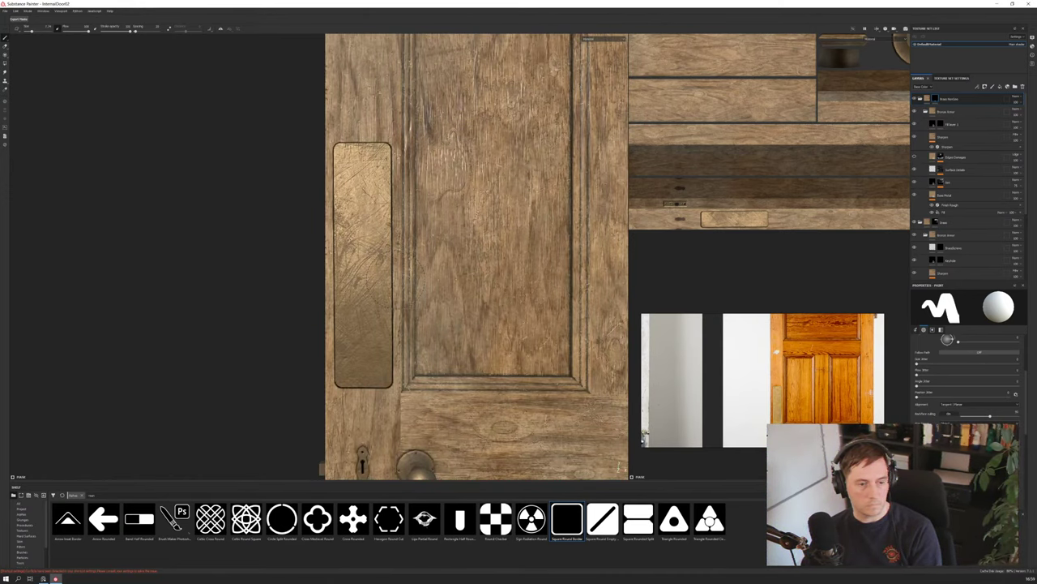
scroll(619, 467, "up", 2)
scroll(619, 468, "down", 3)
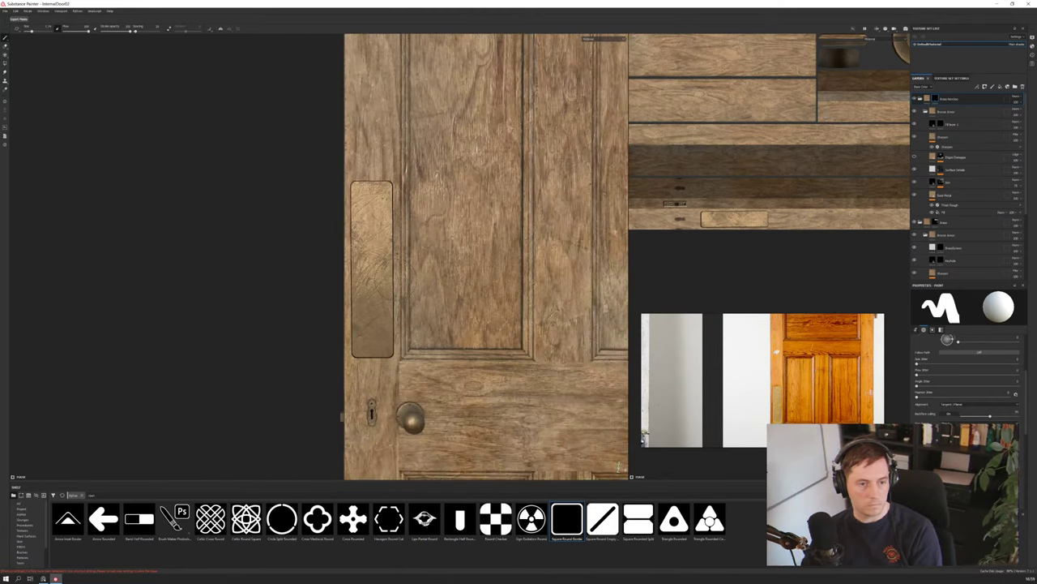
key("ctrl+z")
key("ctrl+z")
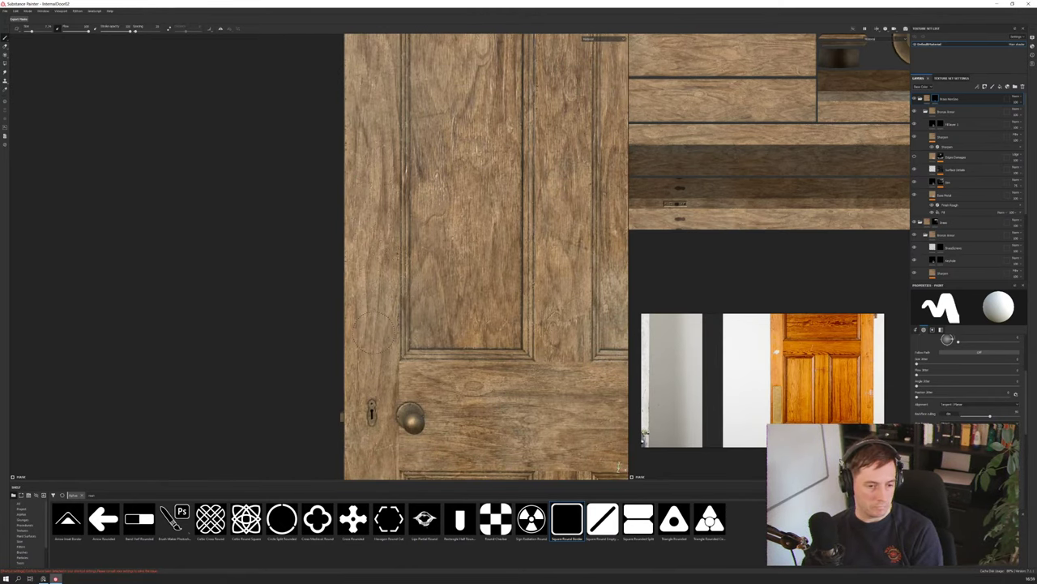
Paint the rounded brass push plate centred on the latch stile above the keyhole, as a straight vertical stroke ending below the panel's mid-height
left_click(371, 339)
key("ctrl+z")
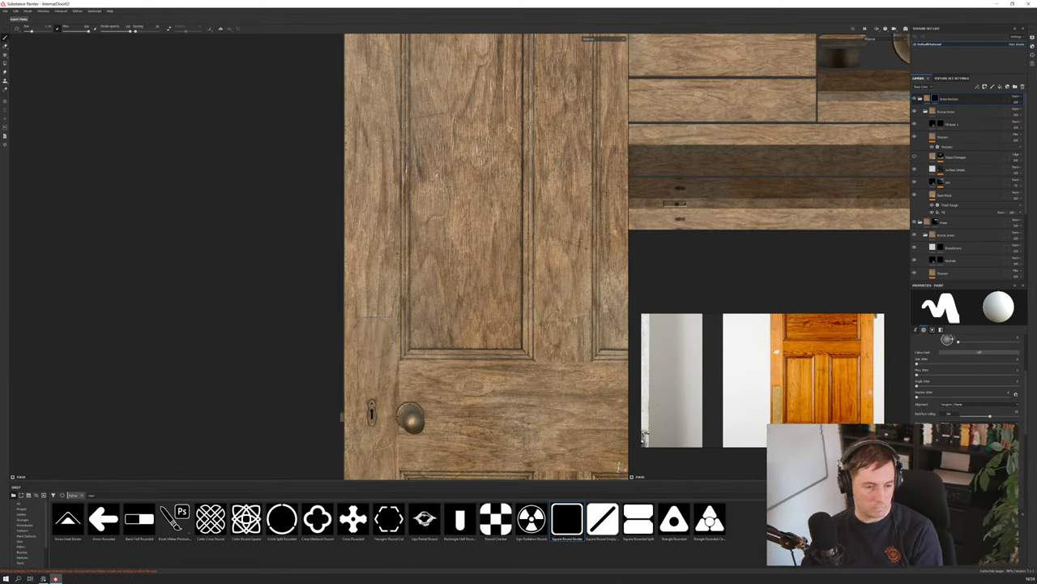
left_click(371, 336)
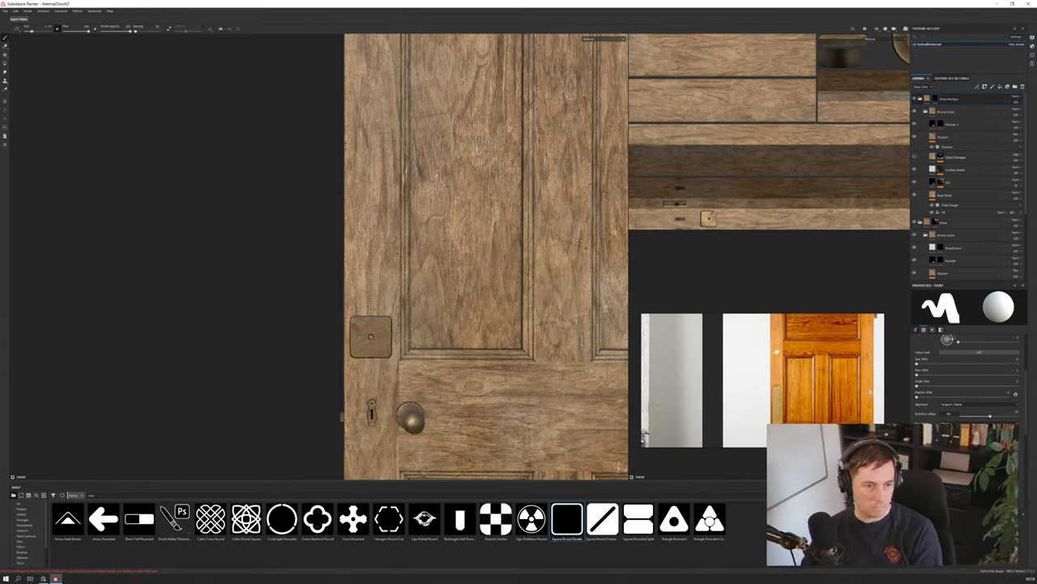
key("shift")
left_click(370, 201, "shift")
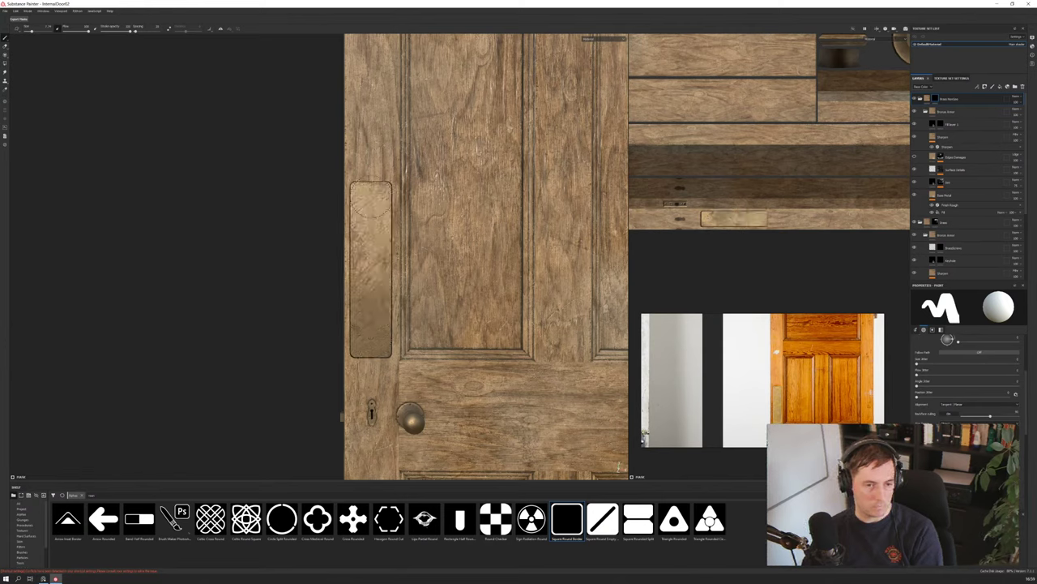
Inspect the brass push plate on the door from several angles, both close up and at a distance
left_click_drag(430, 199, 474, 195, "alt")
scroll(474, 195, "down", 5)
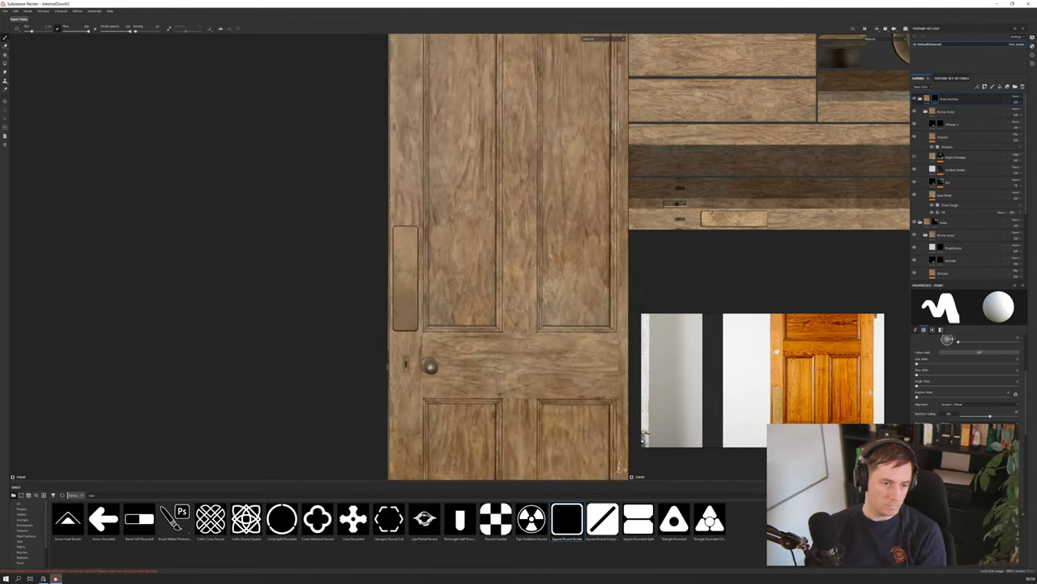
left_click_drag(454, 264, 499, 270, "alt")
left_click_drag(620, 468, 619, 468, "alt")
scroll(416, 304, "up", 8)
left_click_drag(416, 305, 491, 236, "alt")
left_click_drag(620, 468, 620, 468, "alt")
scroll(478, 283, "down", 8)
left_click_drag(458, 301, 395, 296, "alt")
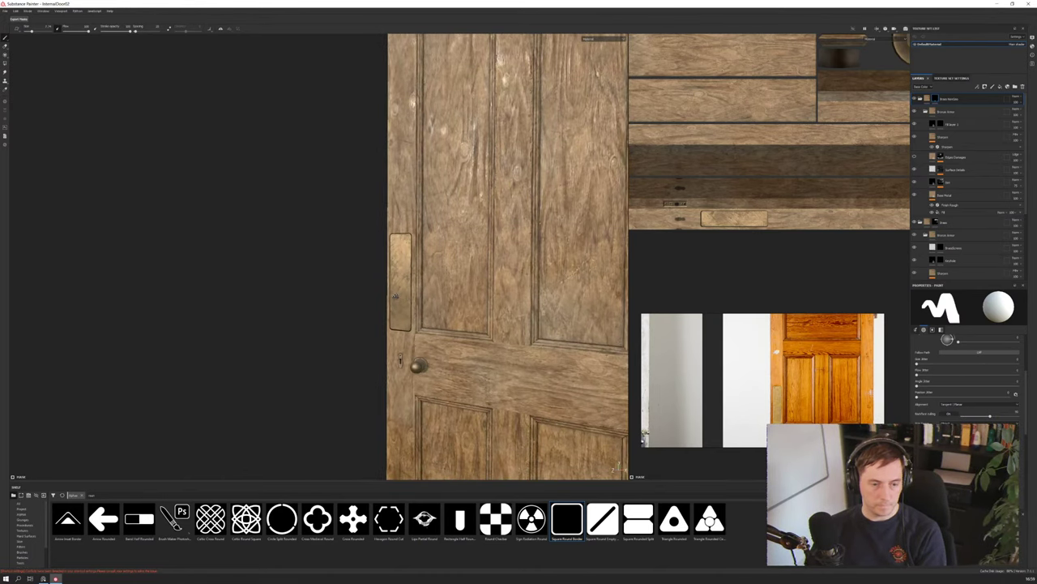
Try a rounded brass plate stamp above the keyhole on the door's opposite face, and undo it
scroll(549, 306, "down", 6)
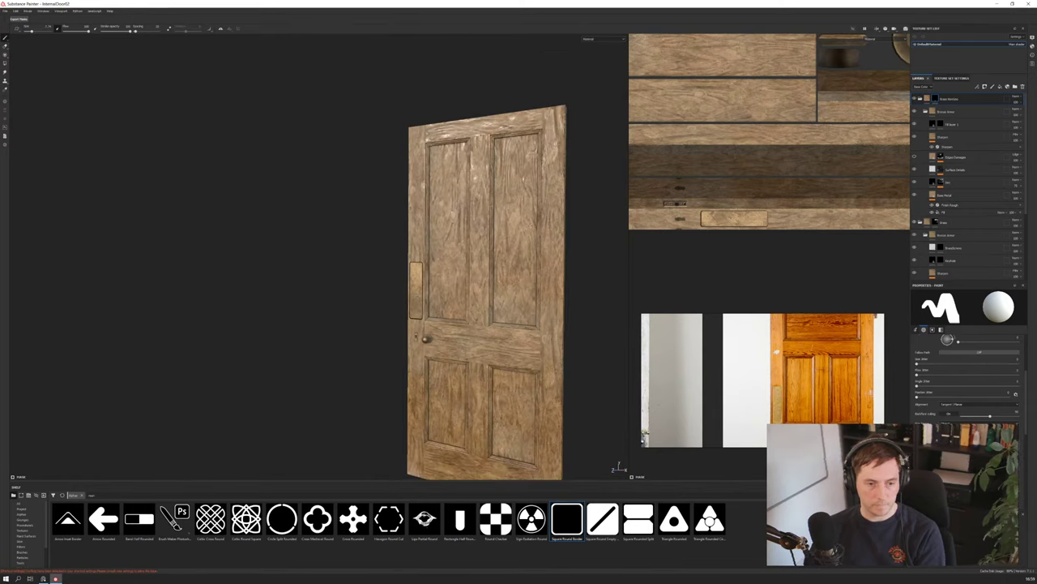
left_click_drag(550, 307, 549, 305, "alt")
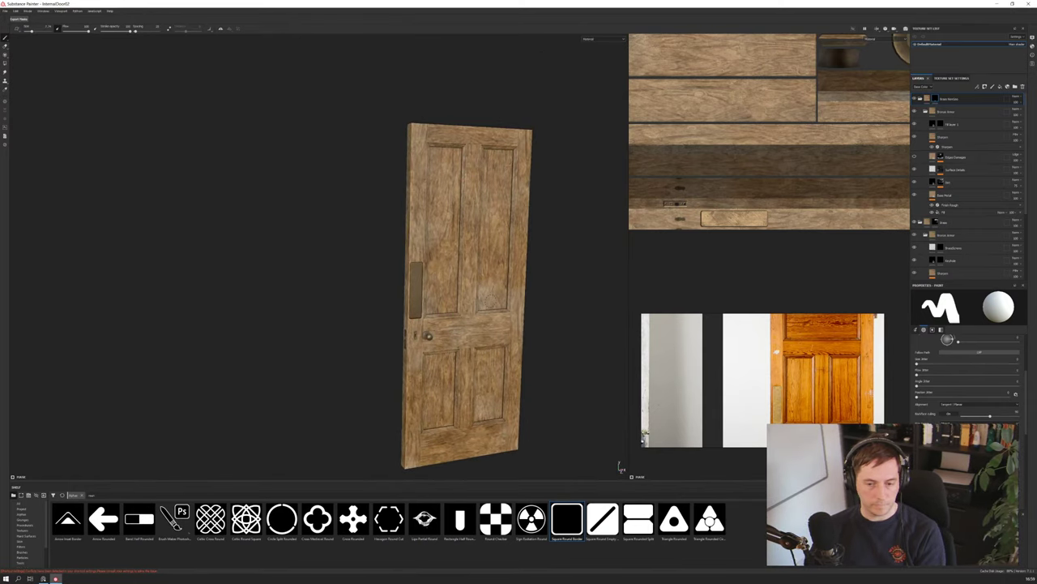
left_click_drag(620, 468, 619, 468, "alt")
scroll(618, 467, "up", 8)
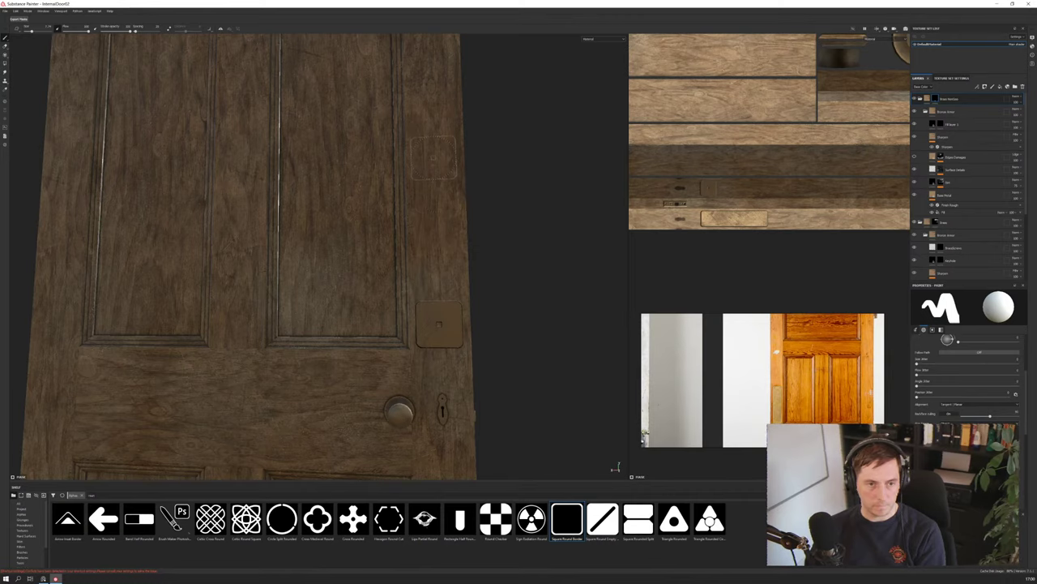
left_click_drag(616, 468, 618, 467, "alt")
key("ctrl+shift")
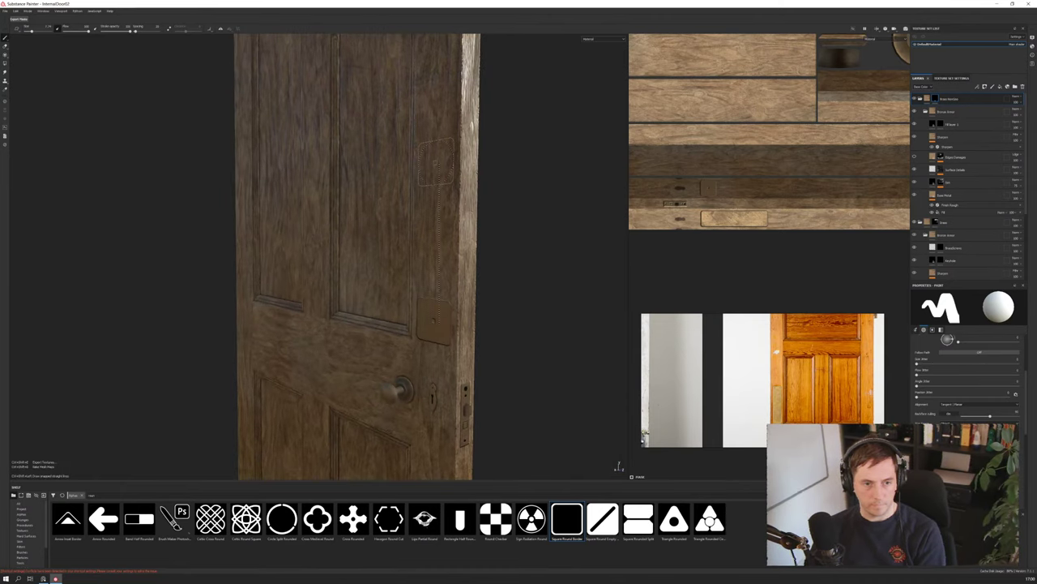
mouse_move(486, 181)
left_mouse_down("alt")
mouse_move(302, 200)
mouse_move(554, 199)
mouse_move(585, 209)
left_mouse_up("alt")
key("ctrl+z")
key("ctrl+z")
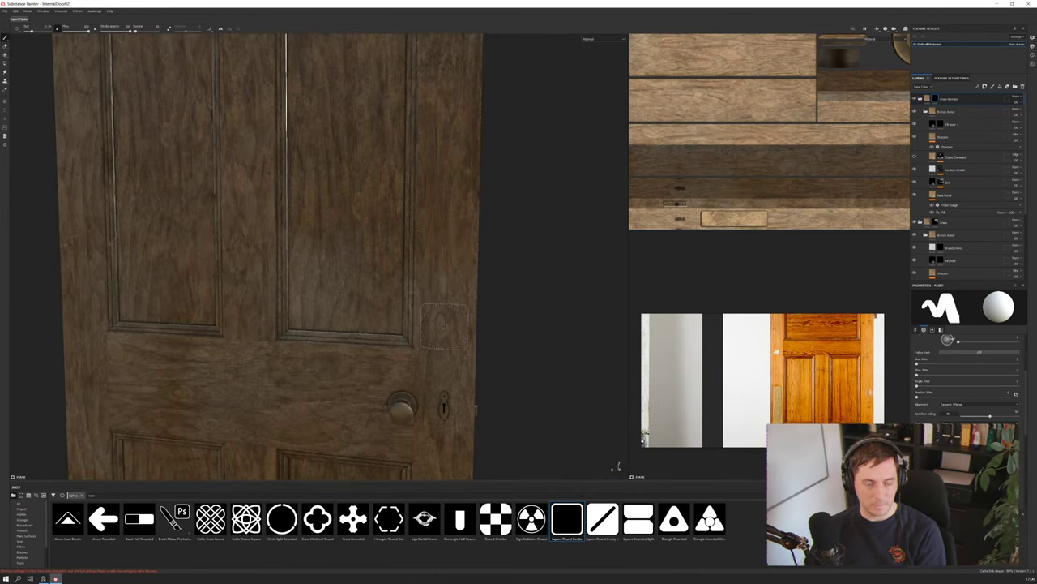
Paint a rounded brass push plate above the keyhole on the door's opposite face, as a straight vertical stroke up the latch stile
mouse_move(444, 324)
left_mouse_down("alt")
mouse_move(229, 245)
mouse_move(146, 245)
mouse_move(476, 250)
mouse_move(467, 257)
left_mouse_up("alt")
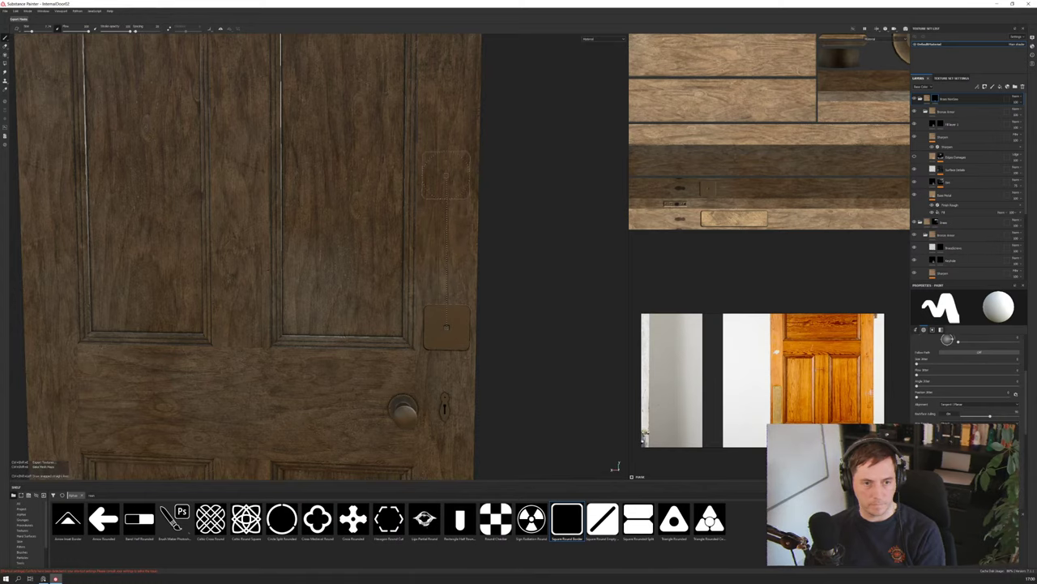
left_click(444, 180, "shift")
mouse_move(521, 276)
left_mouse_down("alt")
mouse_move(209, 277)
mouse_move(505, 278)
left_mouse_up("alt")
scroll(505, 279, "down", 2)
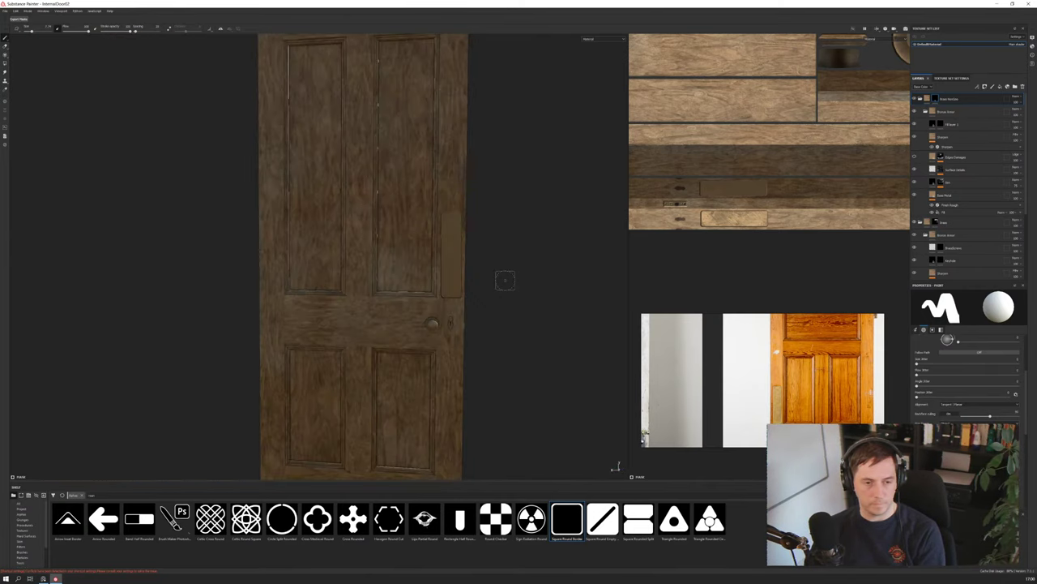
Inspect the push plates on both door faces and compare their proportions with the brass plate in the reference photo
scroll(504, 279, "up", 6)
scroll(511, 267, "down", 5)
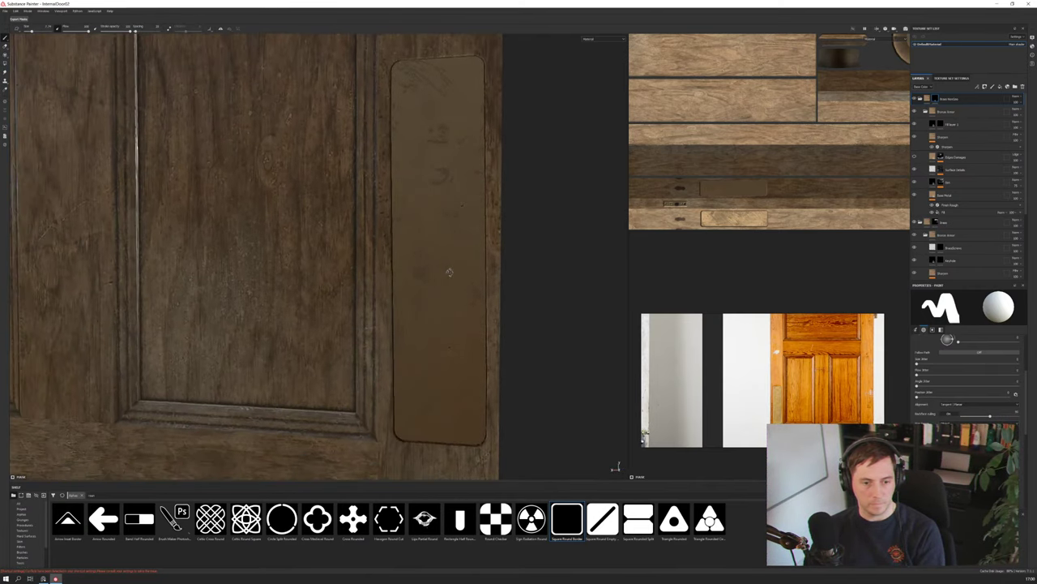
left_click_drag(486, 279, 620, 467, "alt")
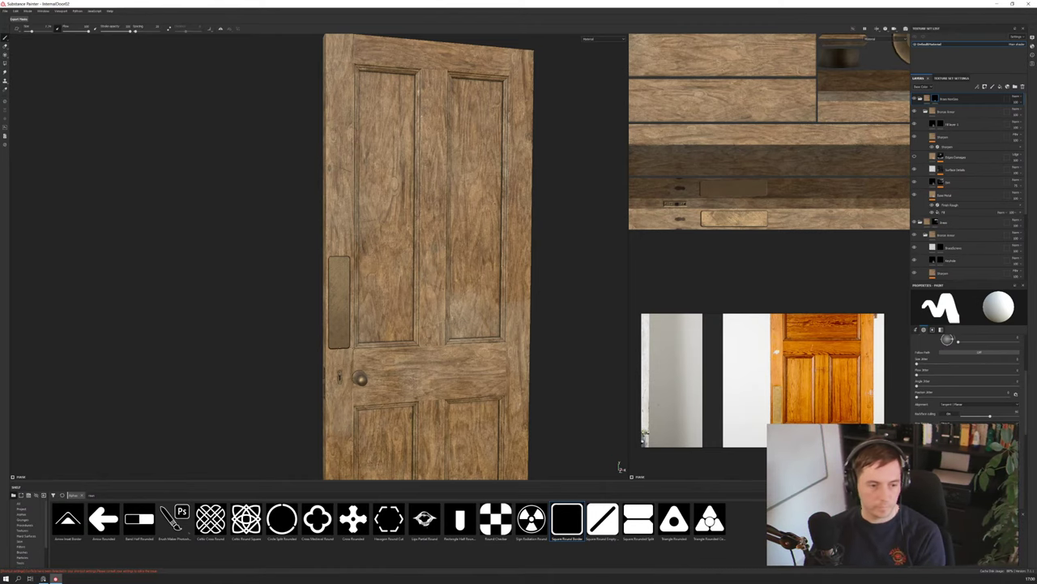
scroll(331, 348, "up", 5)
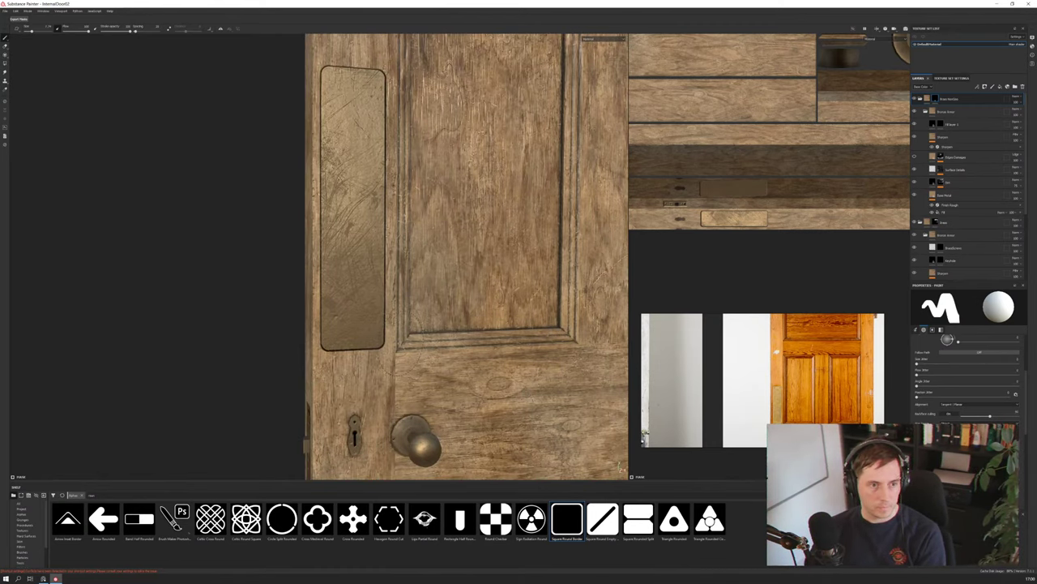
left_click_drag(357, 340, 324, 312, "alt")
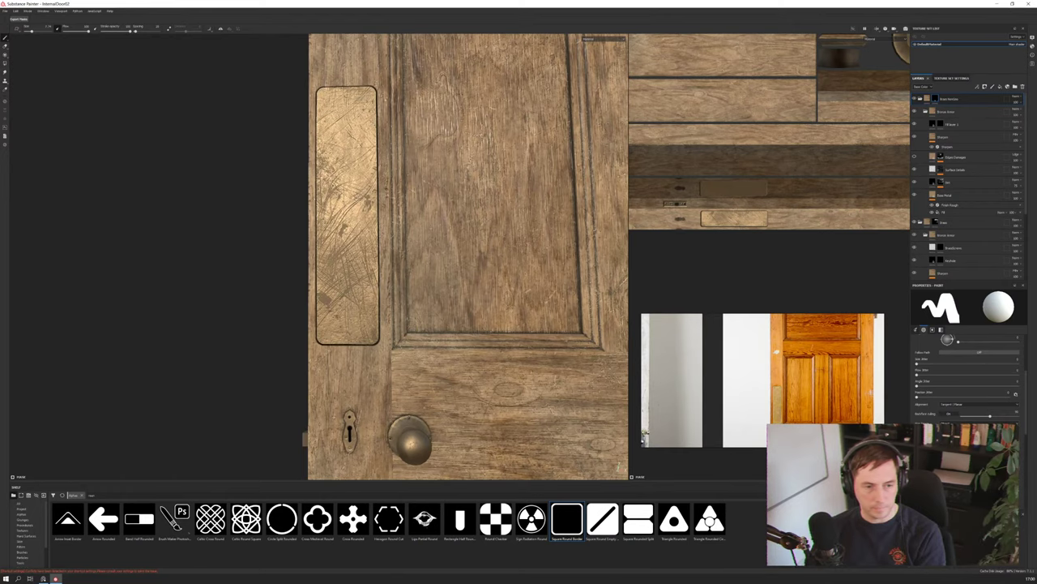
scroll(776, 353, "up", 5)
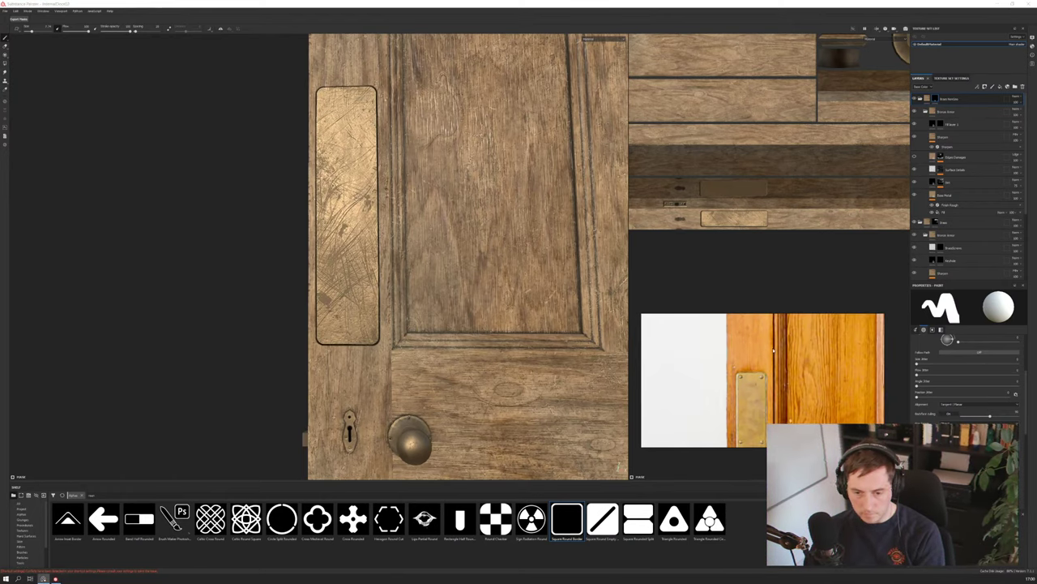
scroll(381, 261, "up", 2)
scroll(379, 257, "down", 2)
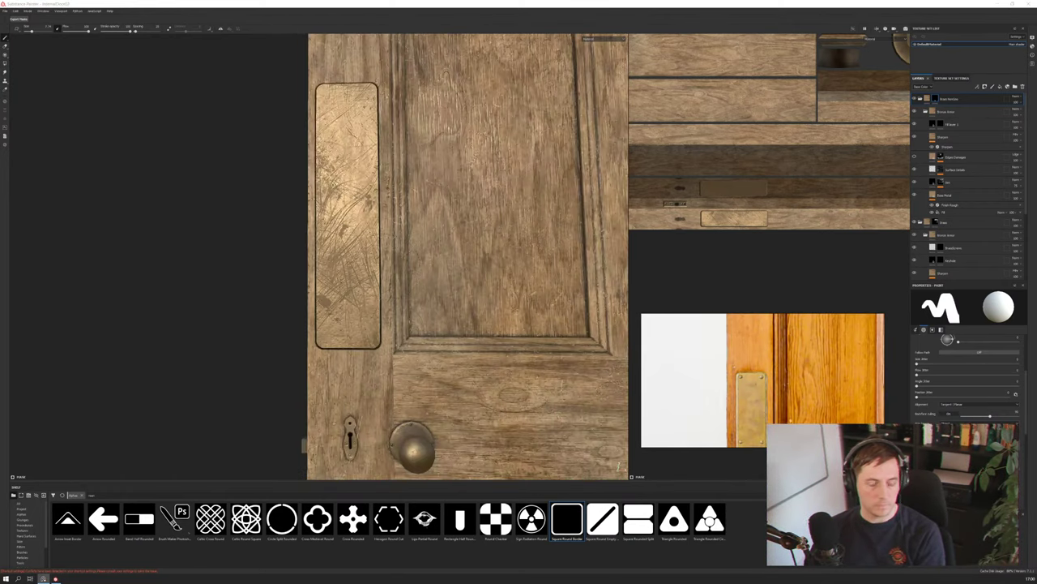
left_click_drag(371, 246, 621, 469, "alt")
Rotate the environment lighting slightly to change the reflections on the brass plate
left_click(1032, 38)
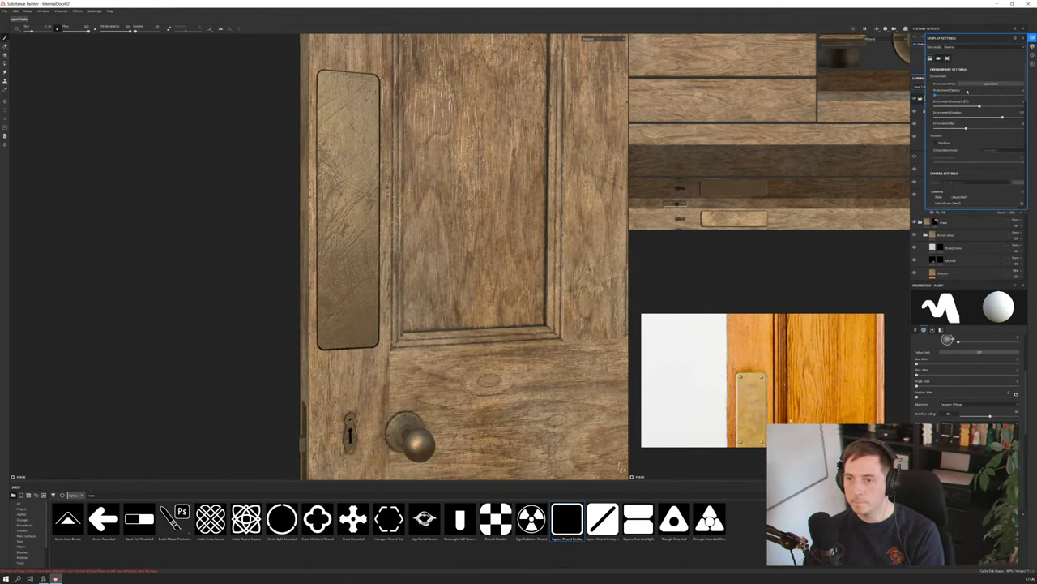
mouse_move(1003, 118)
left_mouse_down()
mouse_move(983, 120)
mouse_move(1031, 122)
mouse_move(1000, 127)
left_mouse_up()
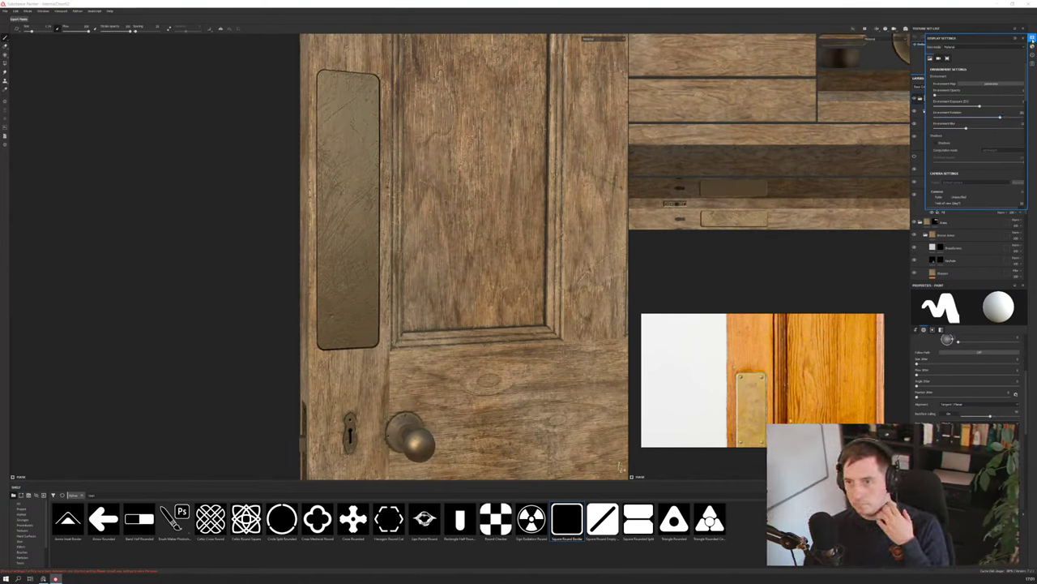
left_click(1032, 39)
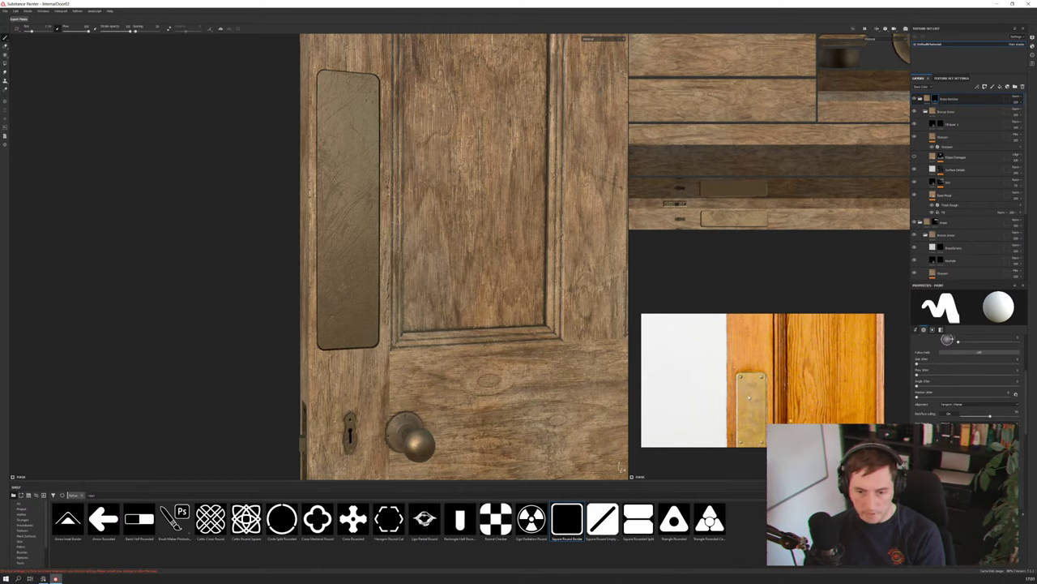
Compare the plate's size and margins on the stile with the push plate in the reference photo
scroll(325, 263, "down", 5)
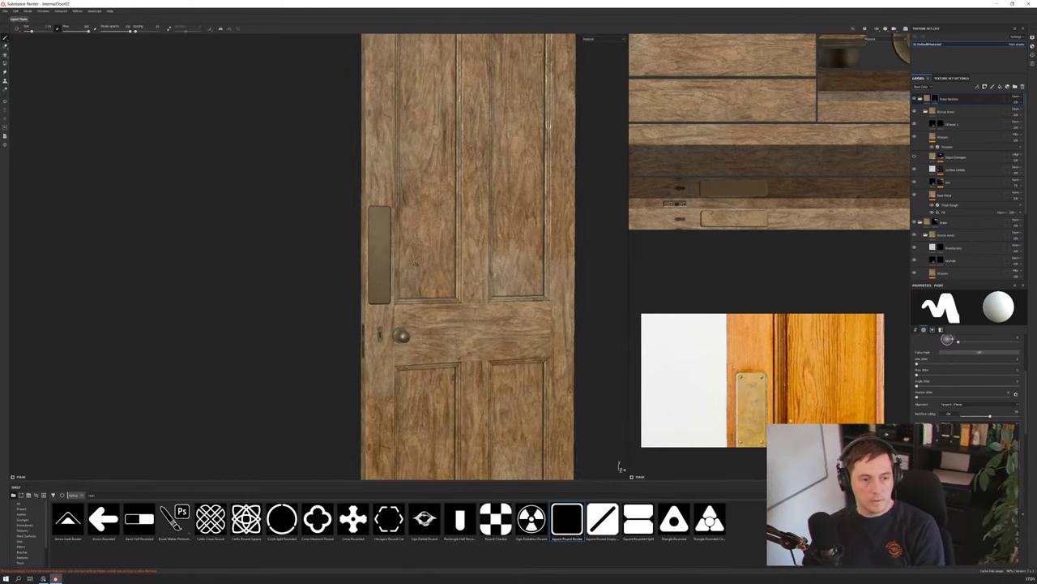
scroll(325, 263, "up", 2)
scroll(360, 271, "up", 4)
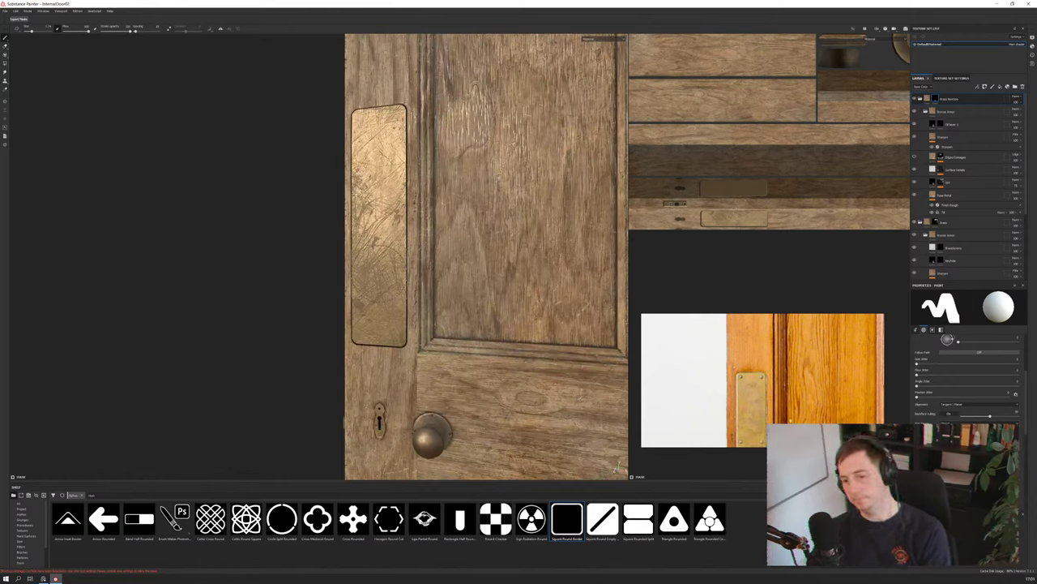
scroll(737, 403, "up", 2)
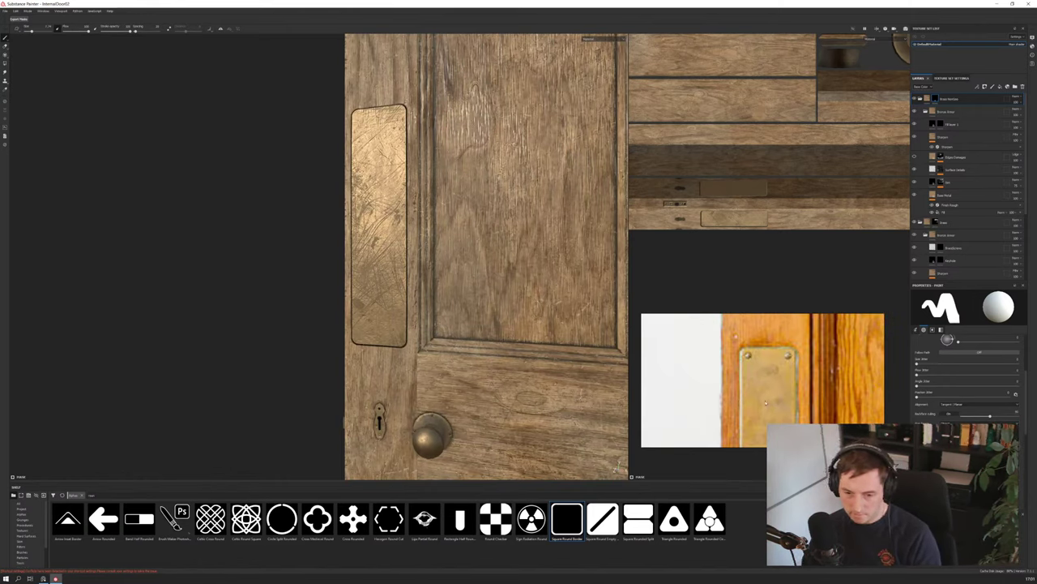
scroll(786, 385, "down", 3)
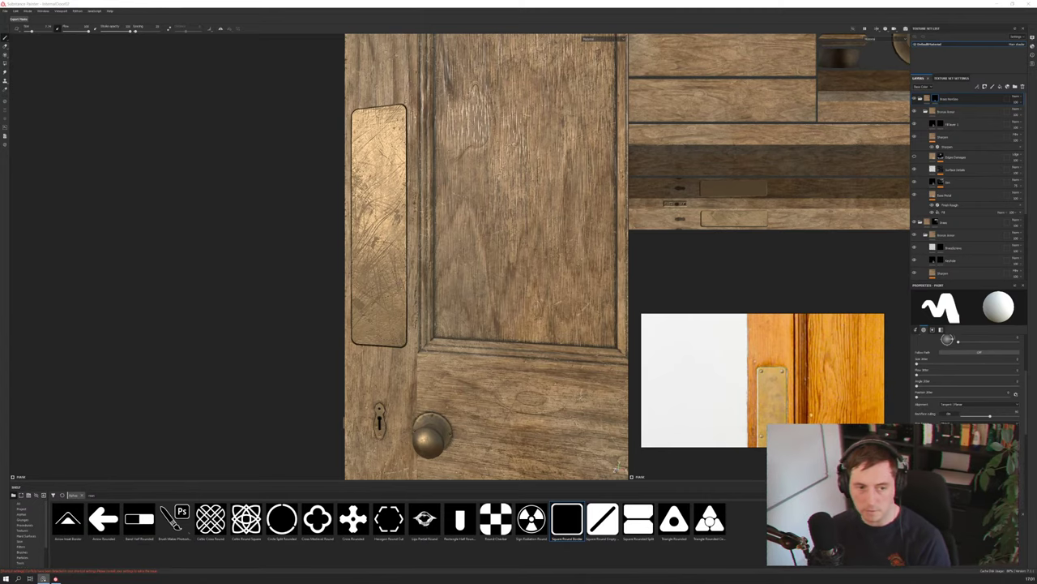
Undo the brass push plates on both faces of the door
mouse_move(354, 267)
left_mouse_down("alt")
mouse_move(485, 280)
mouse_move(392, 306)
mouse_move(579, 301)
mouse_move(498, 310)
mouse_move(435, 293)
left_mouse_up("alt")
key("ctrl+z")
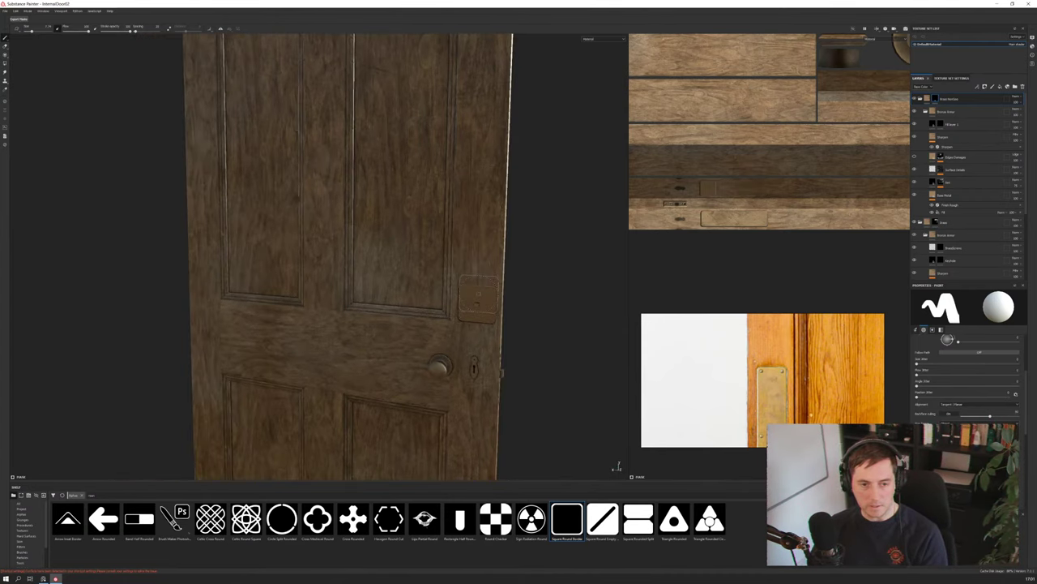
scroll(948, 397, "up", 5)
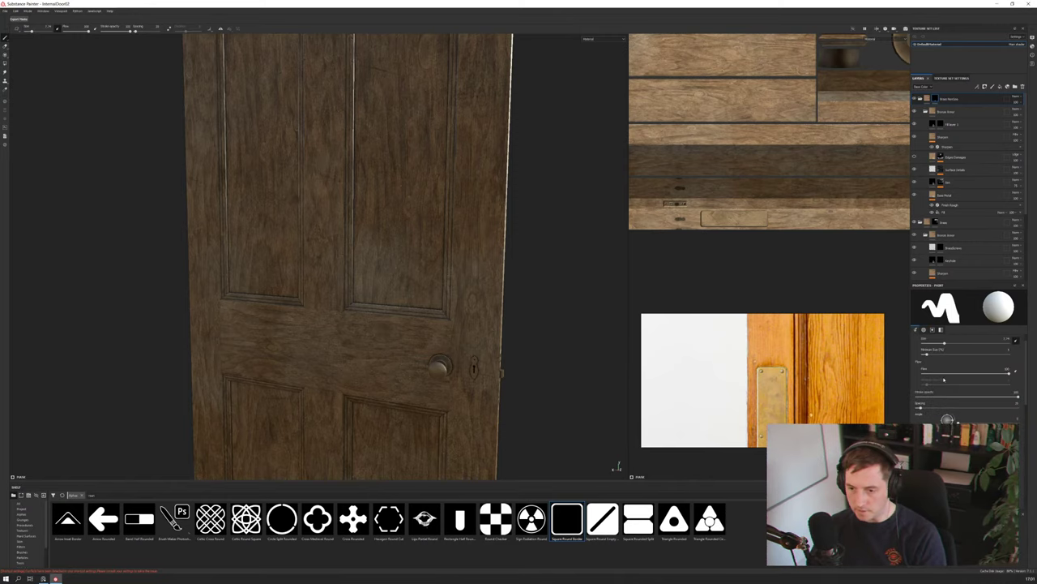
left_click_drag(510, 294, 375, 280, "alt")
key("ctrl+z")
key("ctrl+z")
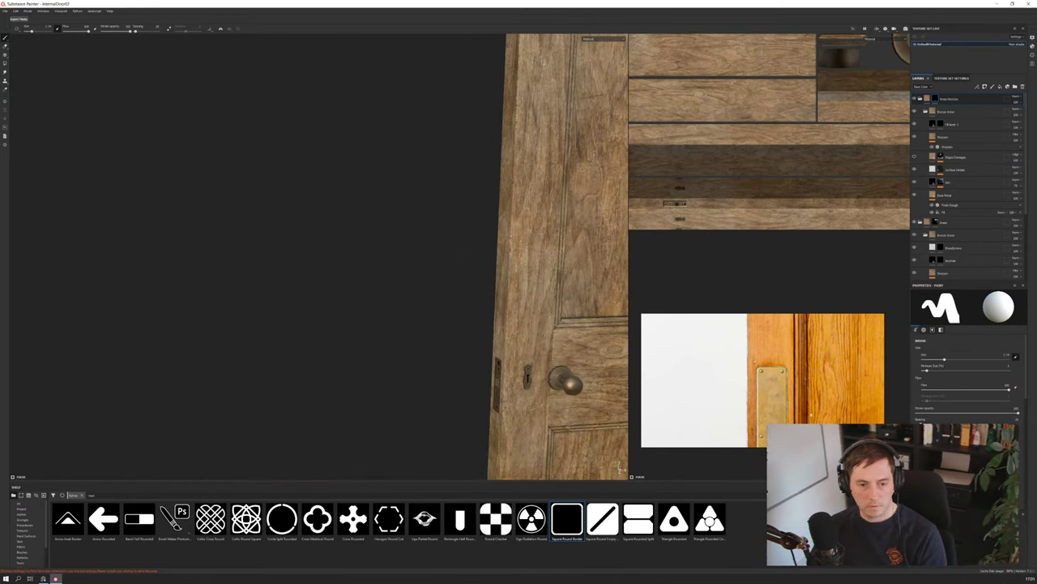
Reduce the brush size slightly and paint a narrower rounded push plate above the front keyhole with a straight vertical stroke
left_click_drag(945, 361, 943, 362)
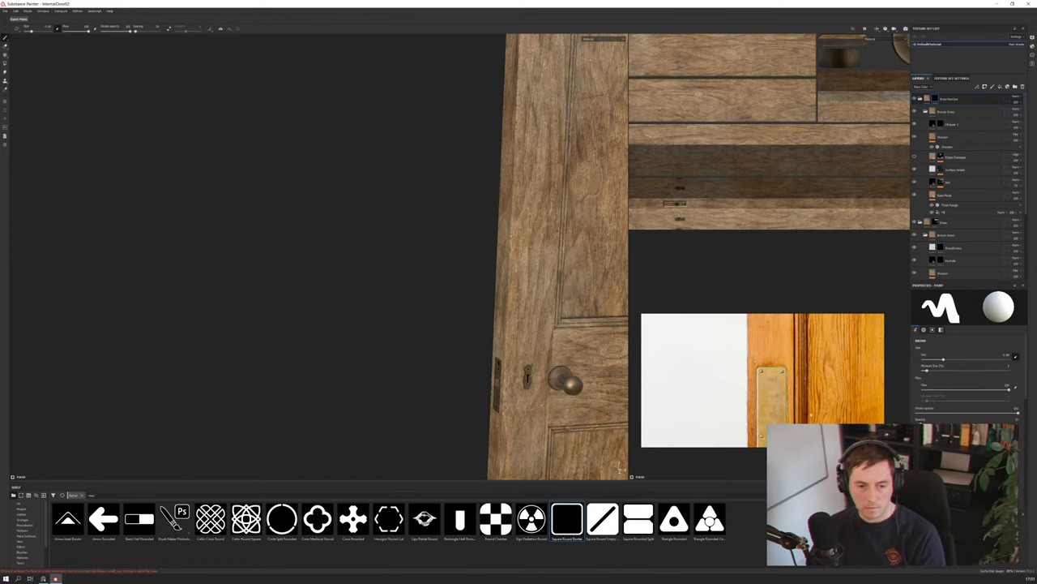
left_click_drag(587, 431, 523, 413, "alt")
middle_click_drag(523, 414, 334, 418, "alt")
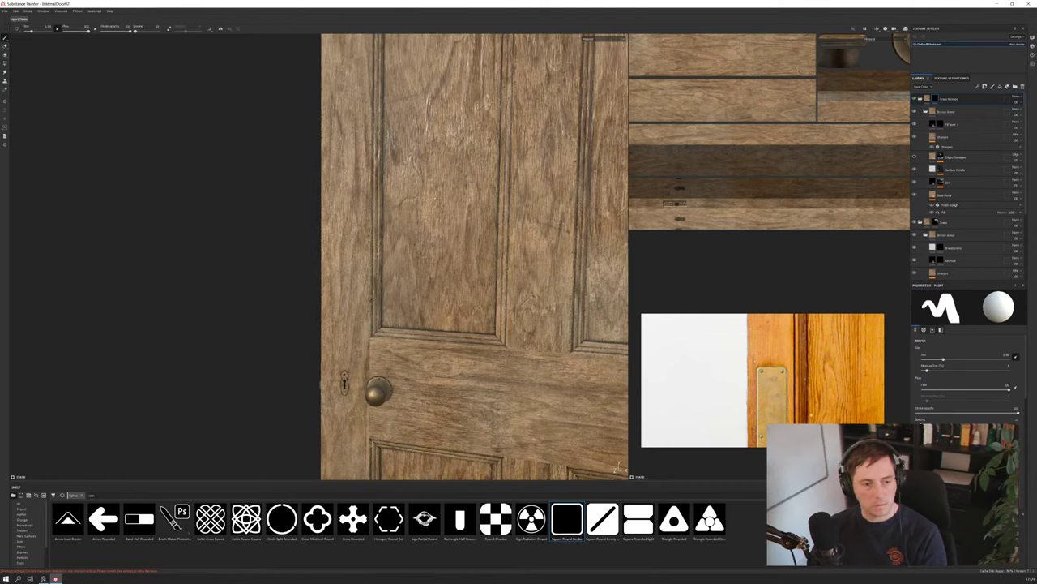
left_click_drag(617, 468, 620, 469, "alt")
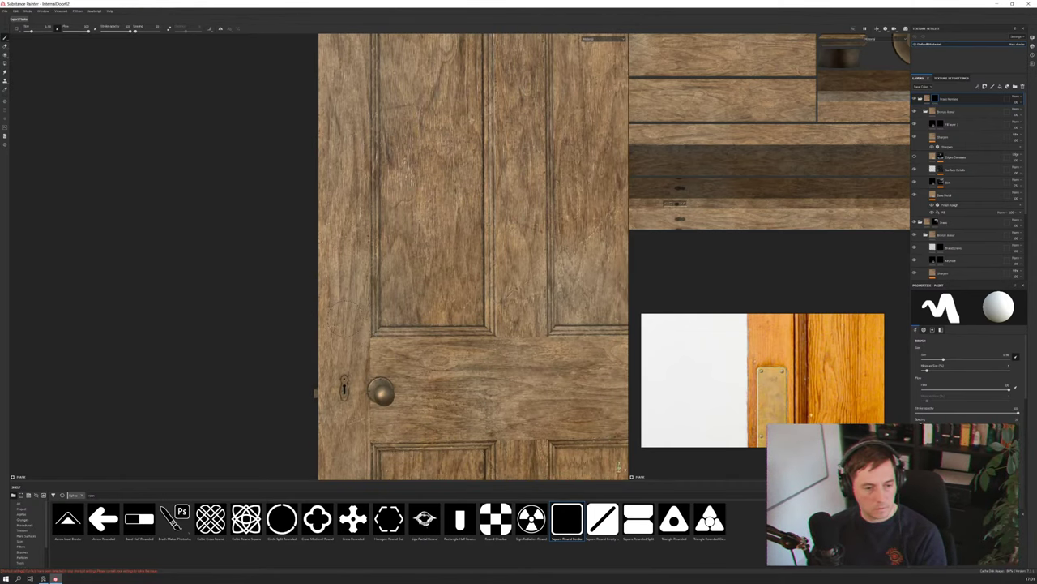
left_click(344, 318)
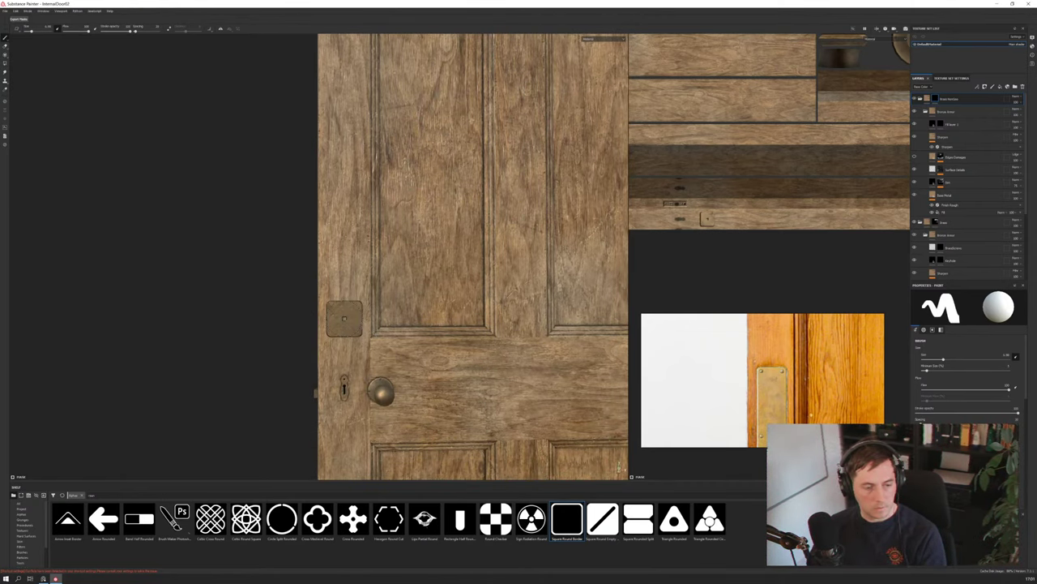
left_click(344, 180, "shift")
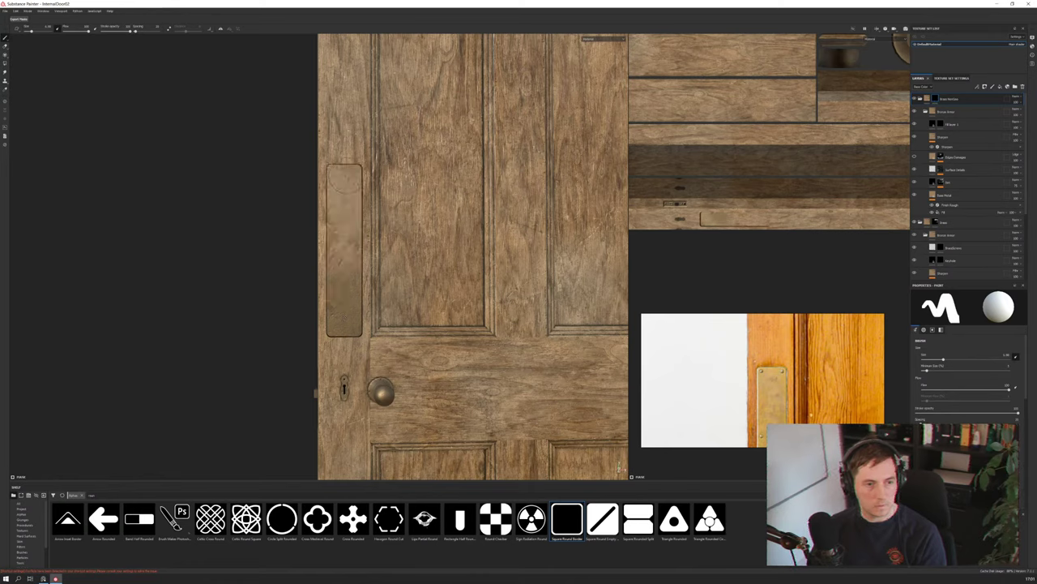
Paint a matching narrower push plate above the keyhole on the door's opposite face, redoing its vertical stroke once
left_click_drag(381, 279, 535, 287, "alt")
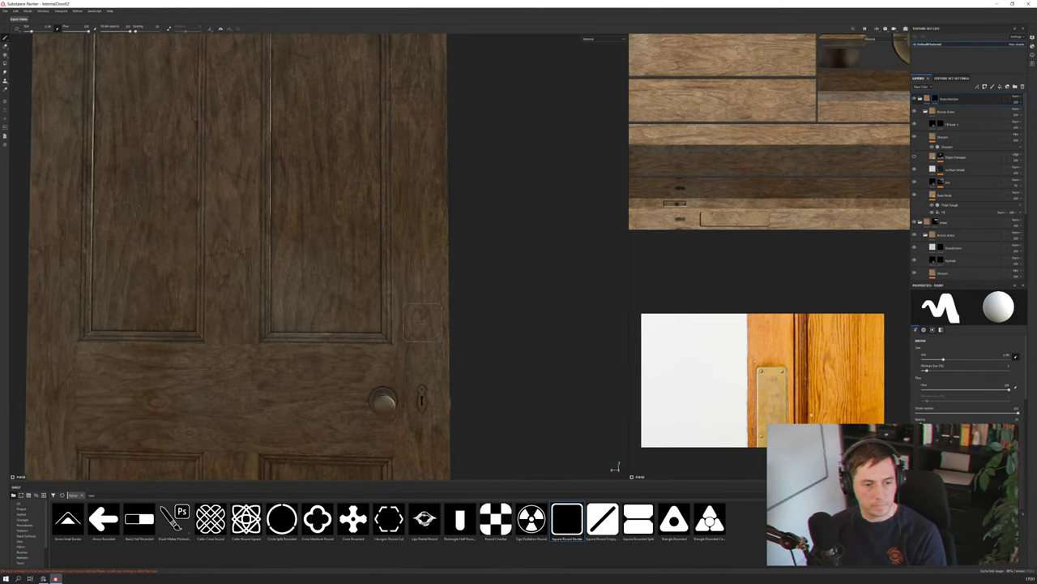
key("ctrl")
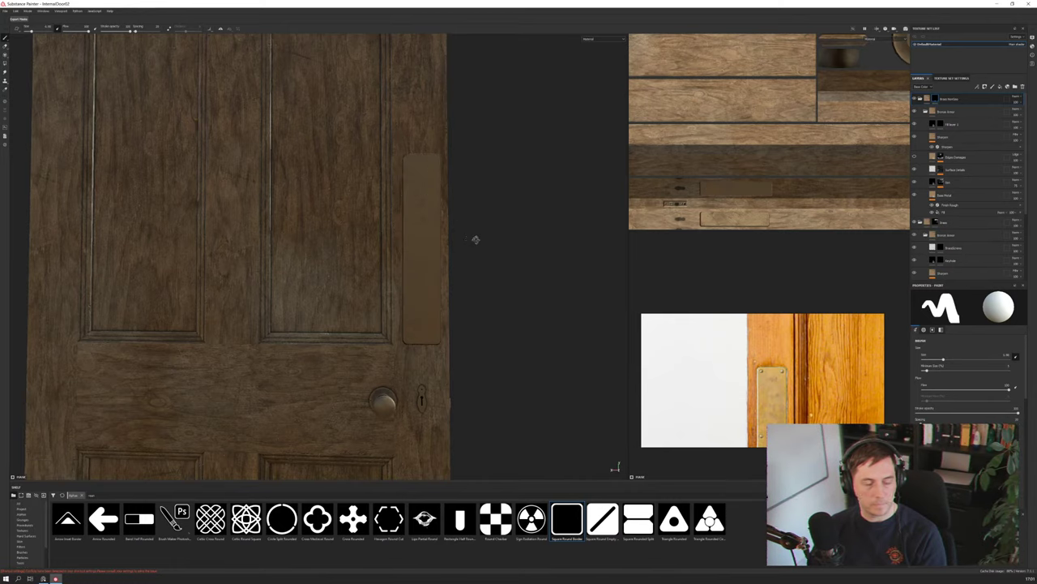
left_click_drag(475, 236, 456, 243, "alt")
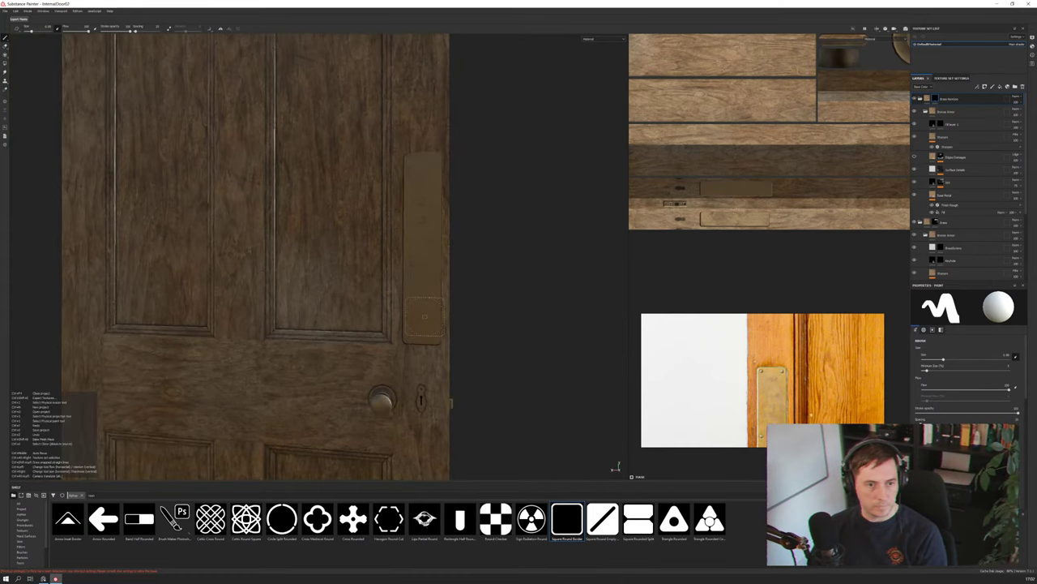
key("ctrl+z")
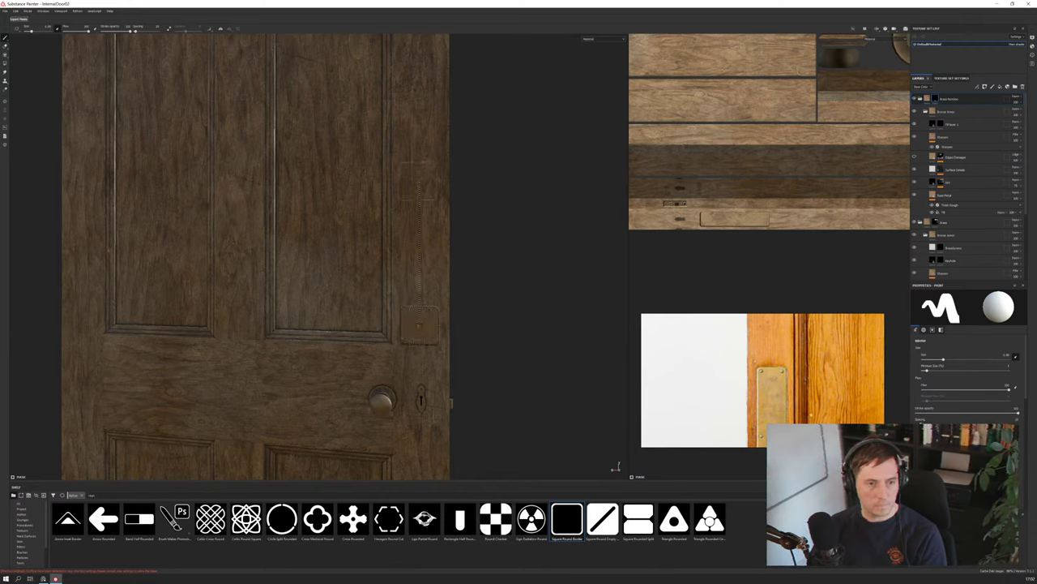
left_click(418, 181, "shift")
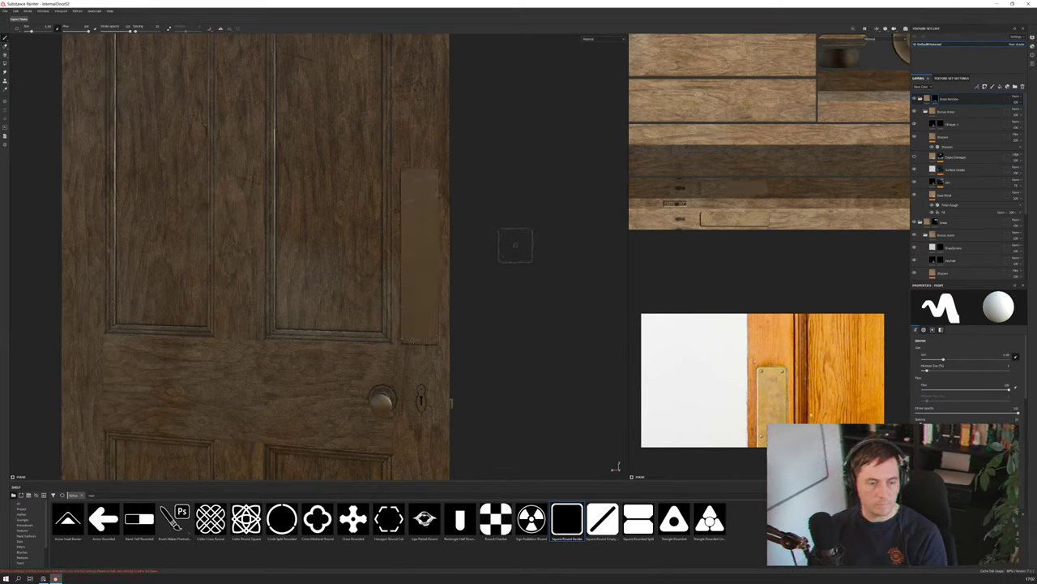
Inspect the narrower front push plate from several angles and under rotated lighting
left_click_drag(516, 244, 161, 253, "alt")
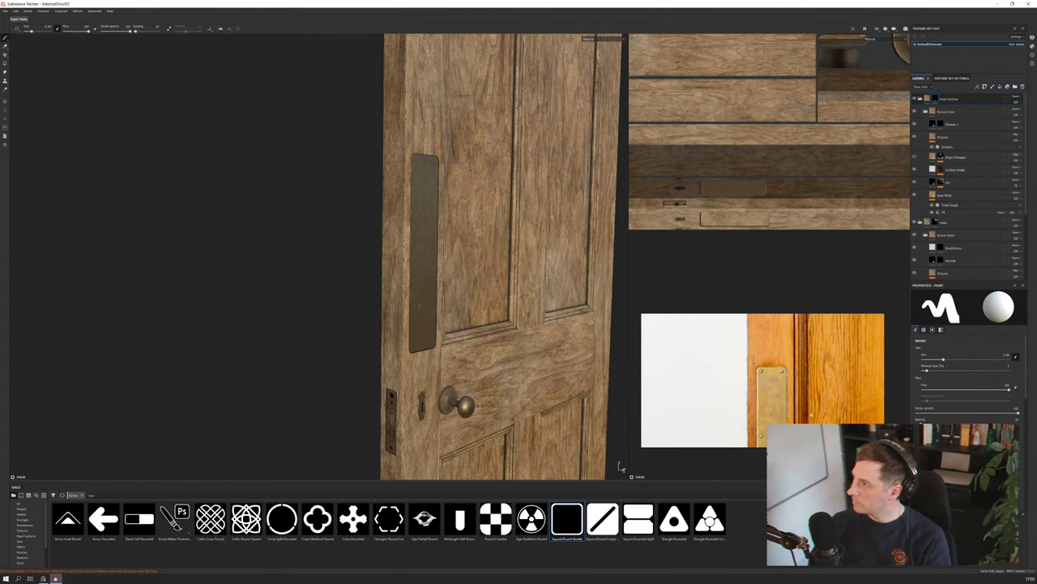
left_click_drag(454, 241, 314, 241, "alt")
right_click_drag(315, 240, 552, 255, "shift")
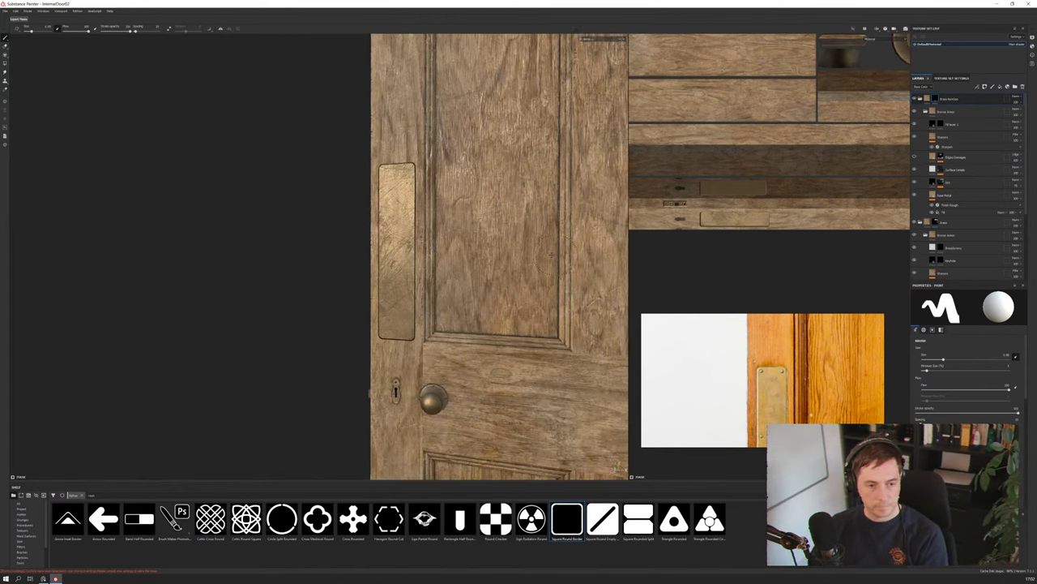
Select the mask of the top fill layer in the bronze group and search the alphas for a screw-head shape
middle_click_drag(552, 255, 332, 246, "alt")
left_click_drag(332, 246, 457, 235, "alt")
scroll(396, 274, "down", 4)
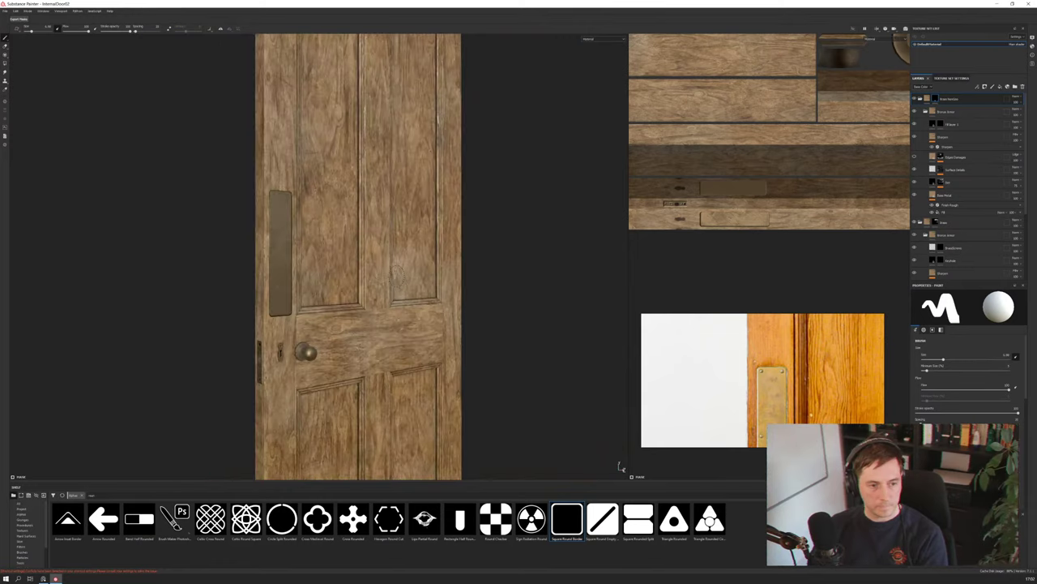
left_click_drag(620, 468, 314, 265, "alt")
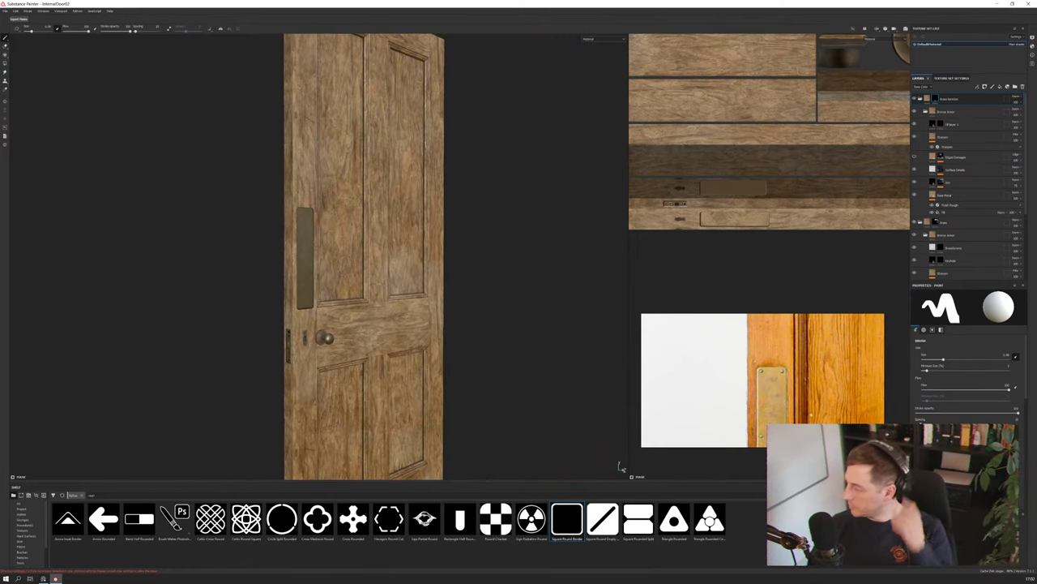
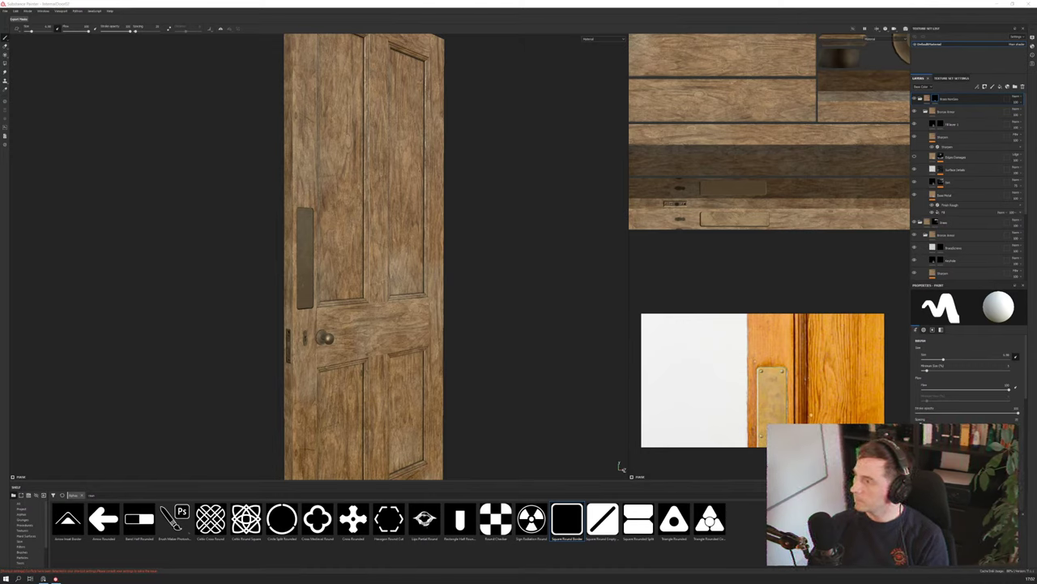
mouse_move(338, 242)
left_mouse_down("alt")
mouse_move(279, 241)
mouse_move(304, 241)
left_mouse_up("alt")
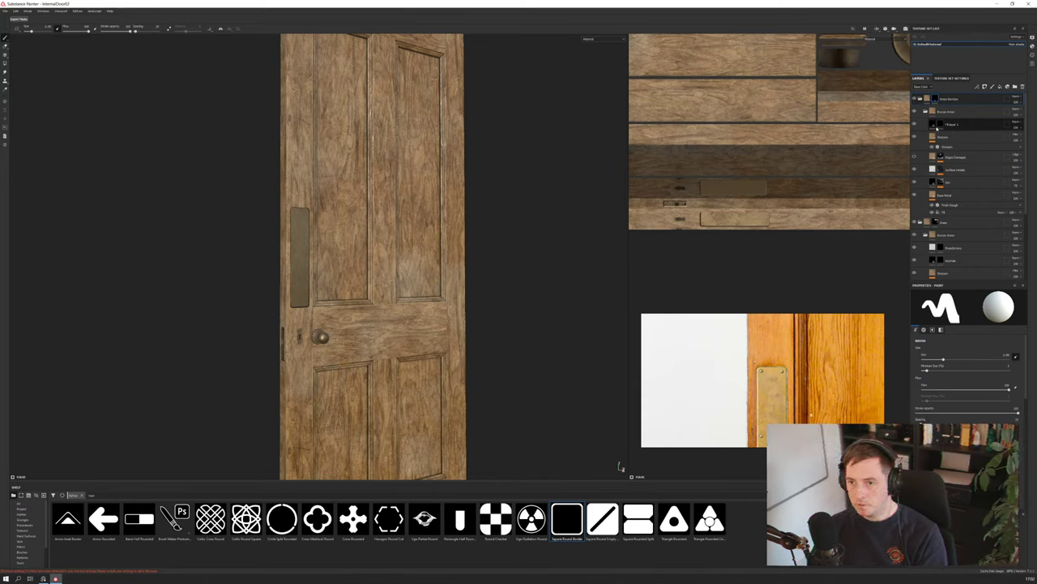
left_click(937, 124)
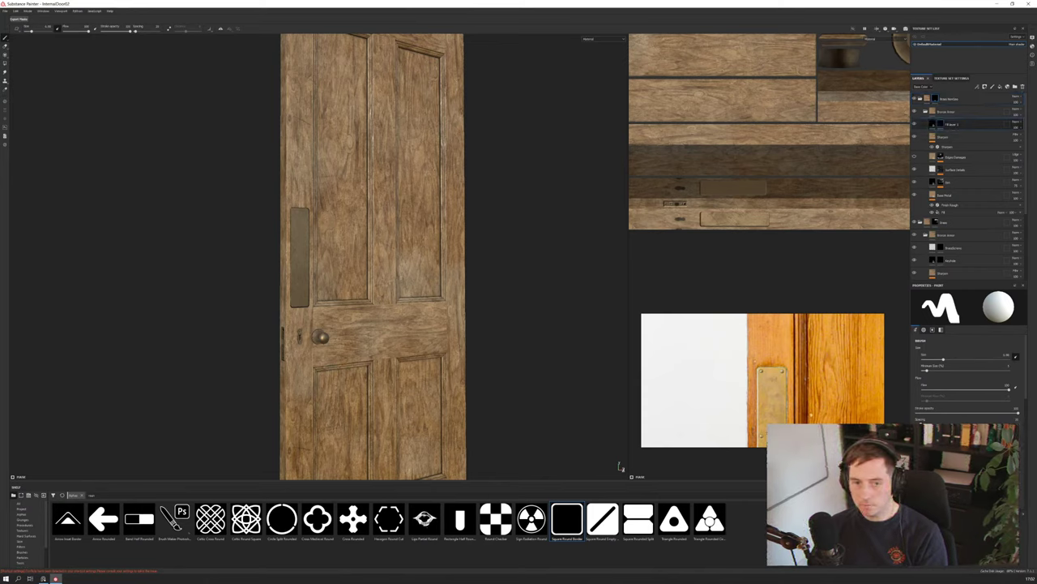
left_click_drag(95, 495, 77, 496)
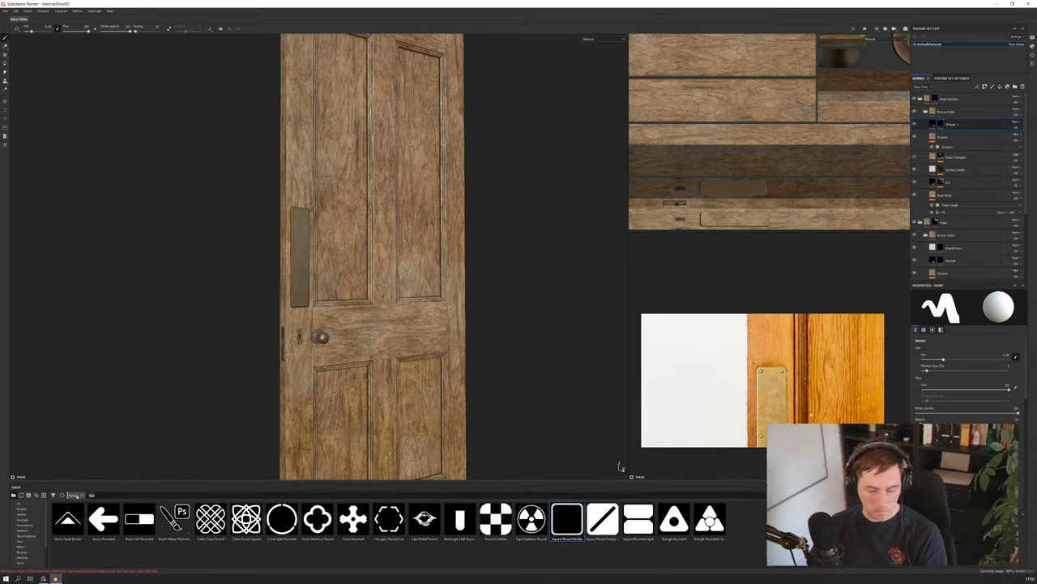
type("solt")
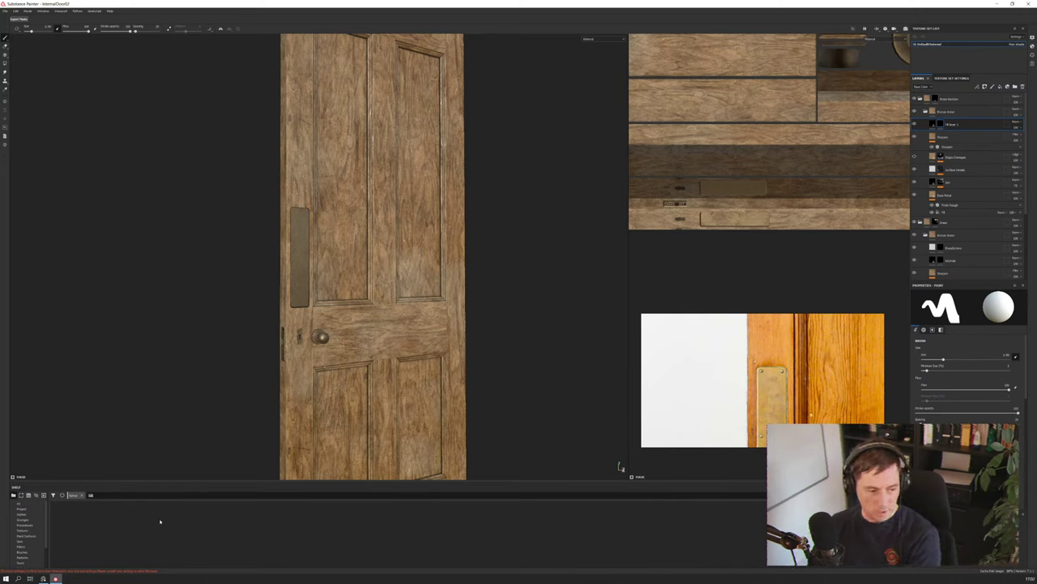
key("BackSpace")
key("BackSpace")
key("BackSpace")
key("BackSpace")
Browse the full alpha collection and load the Shape Bell alpha into the brush
scroll(349, 528, "down", 6)
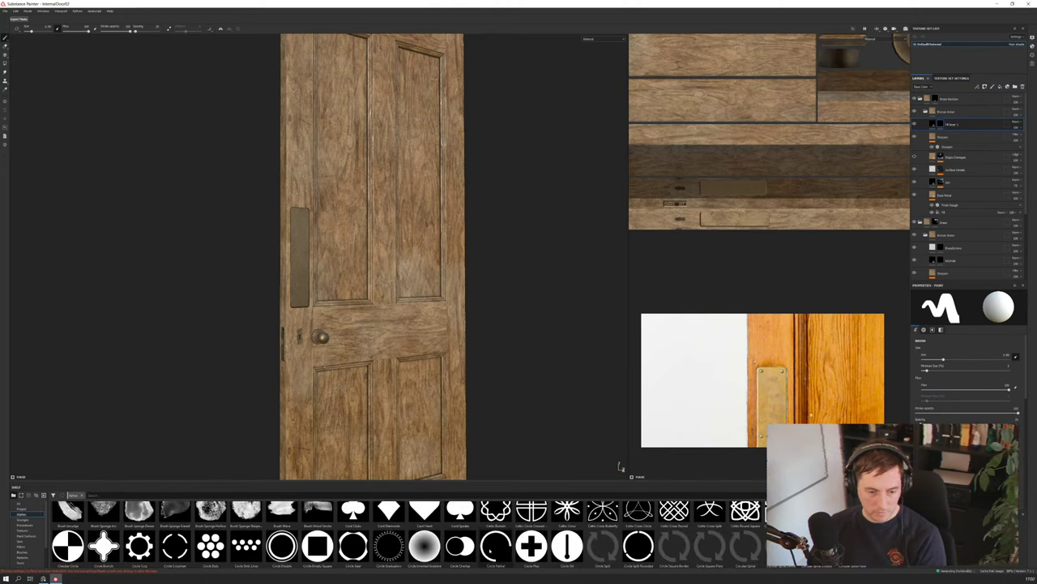
scroll(504, 546, "down", 8)
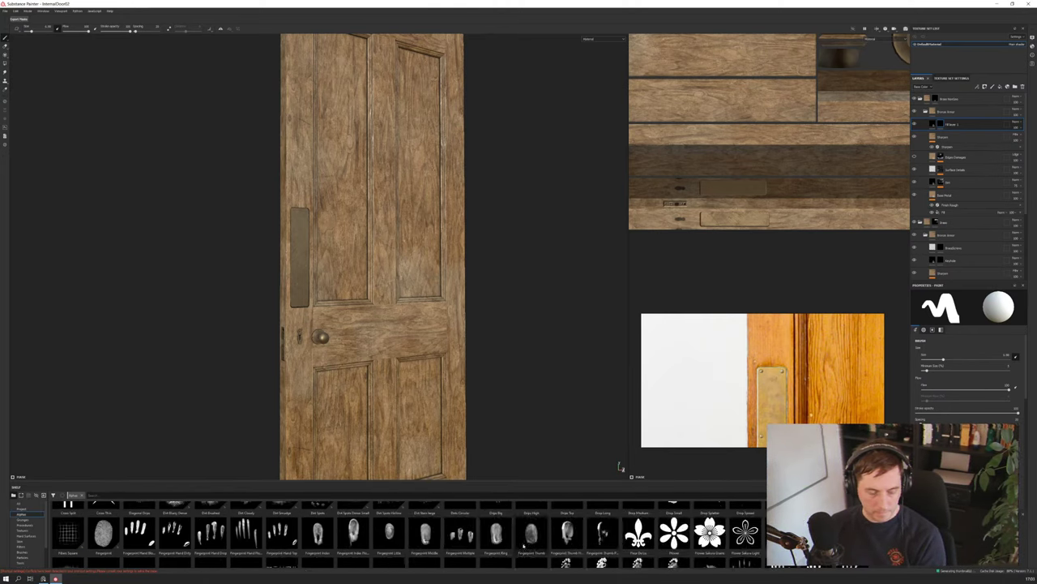
scroll(523, 546, "down", 10)
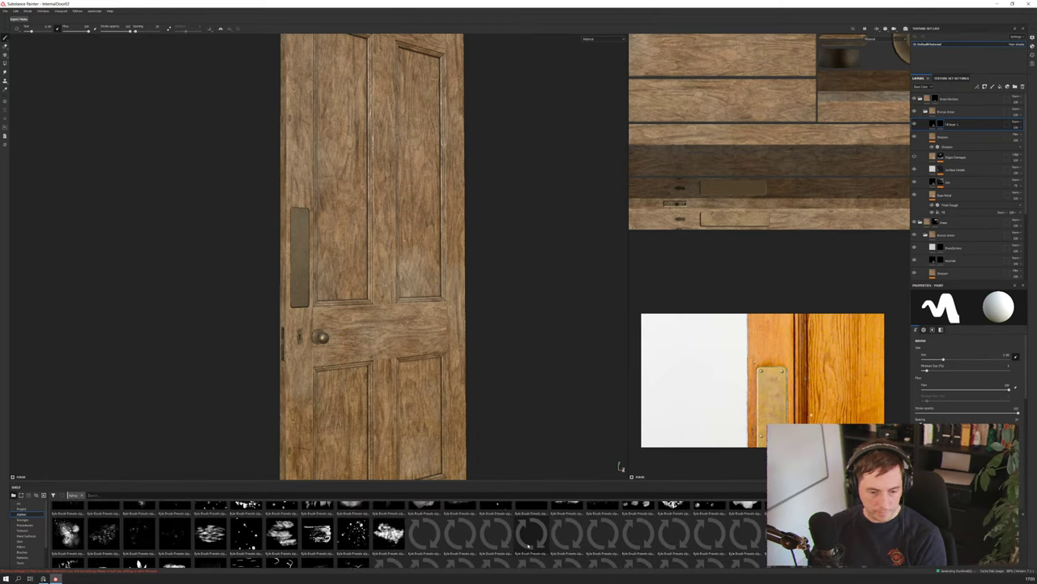
scroll(405, 535, "down", 10)
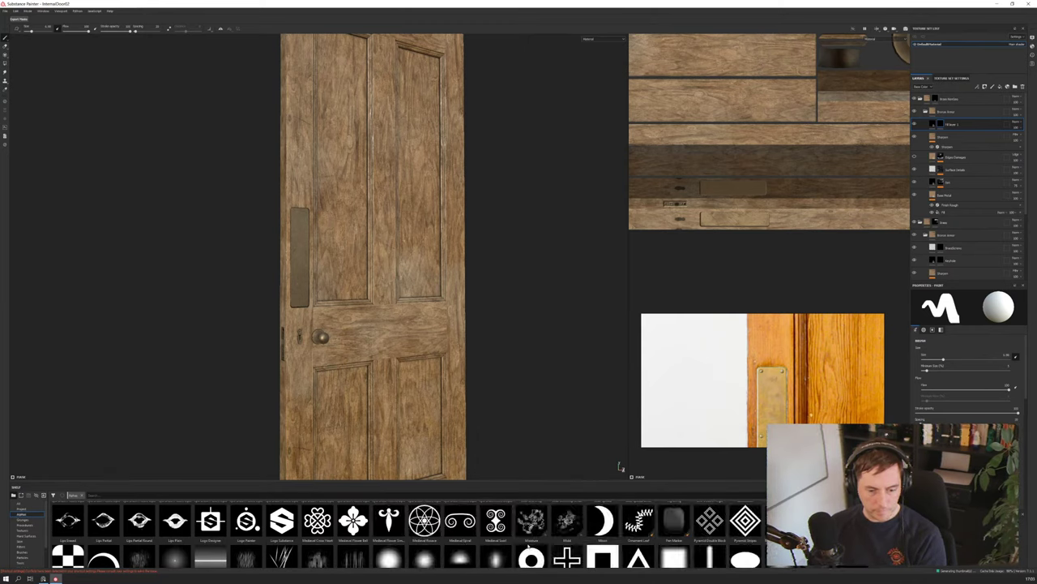
left_click(426, 557)
scroll(426, 551, "down", 1)
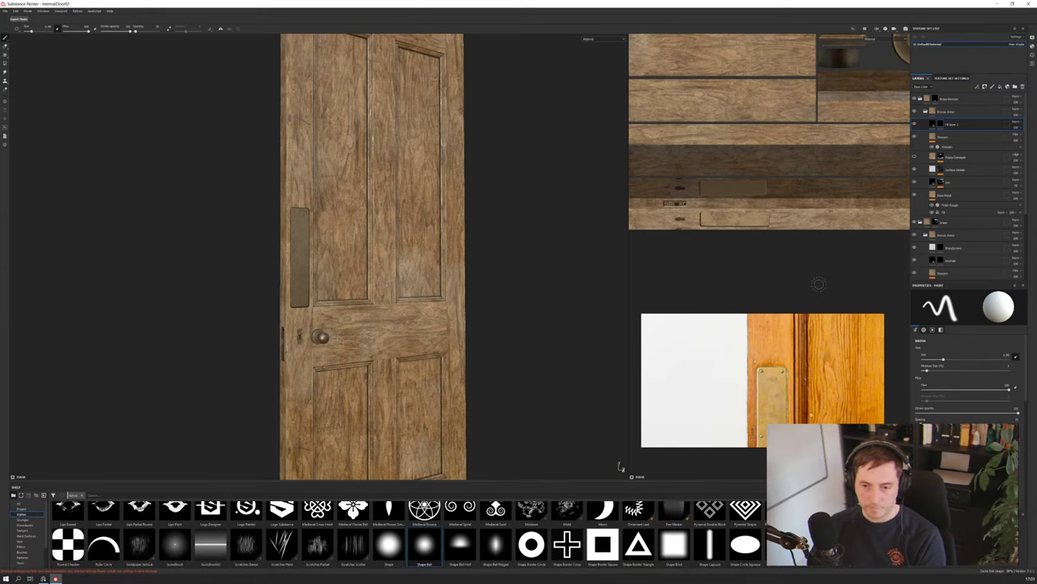
Replace the brush alpha with the prohibition sign resembling a slotted screw head and greatly reduce the brush size
scroll(337, 230, "down", 2)
scroll(329, 227, "up", 5)
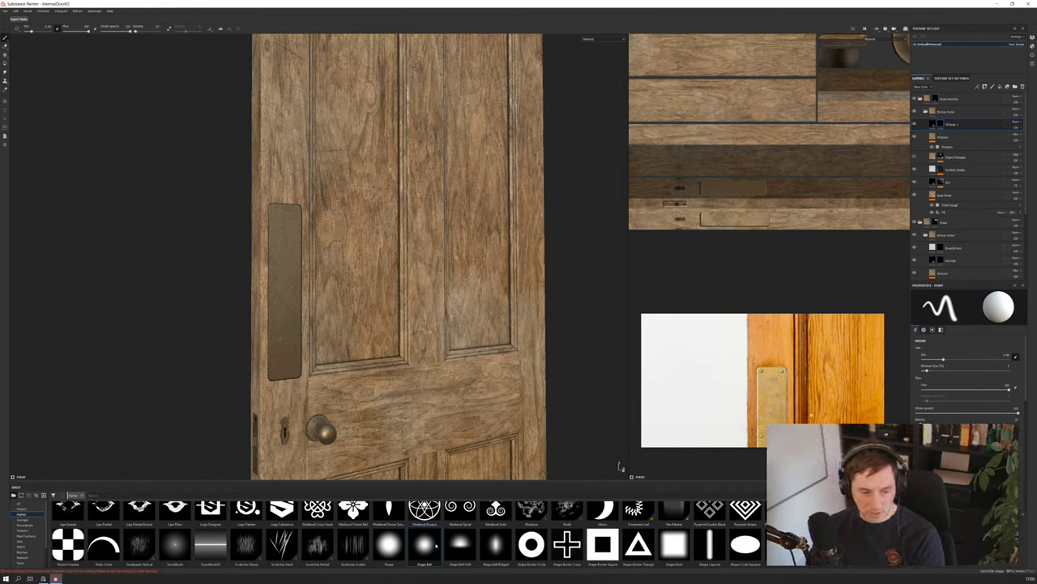
scroll(467, 548, "down", 5)
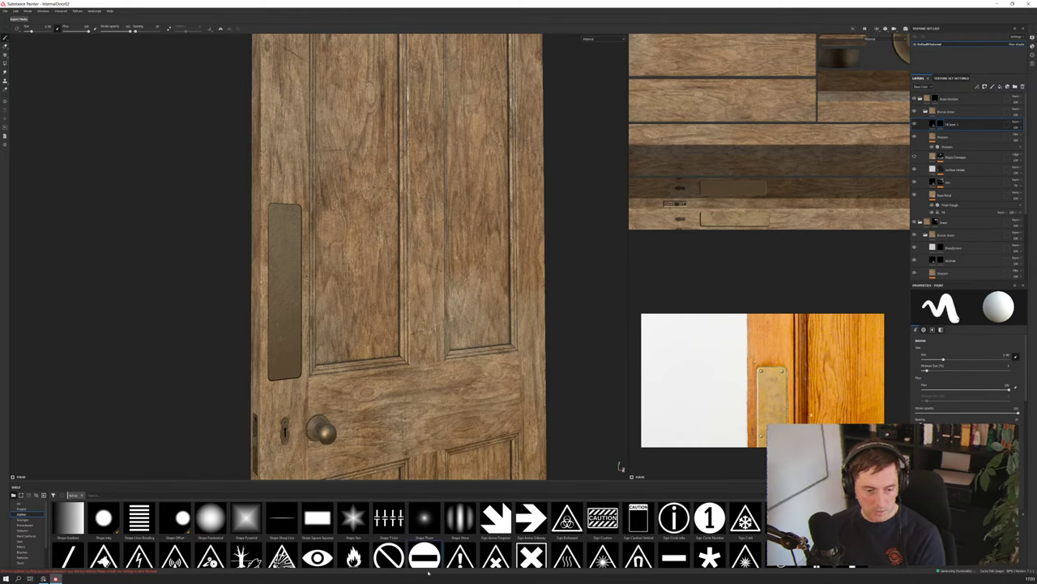
scroll(467, 548, "down", 4)
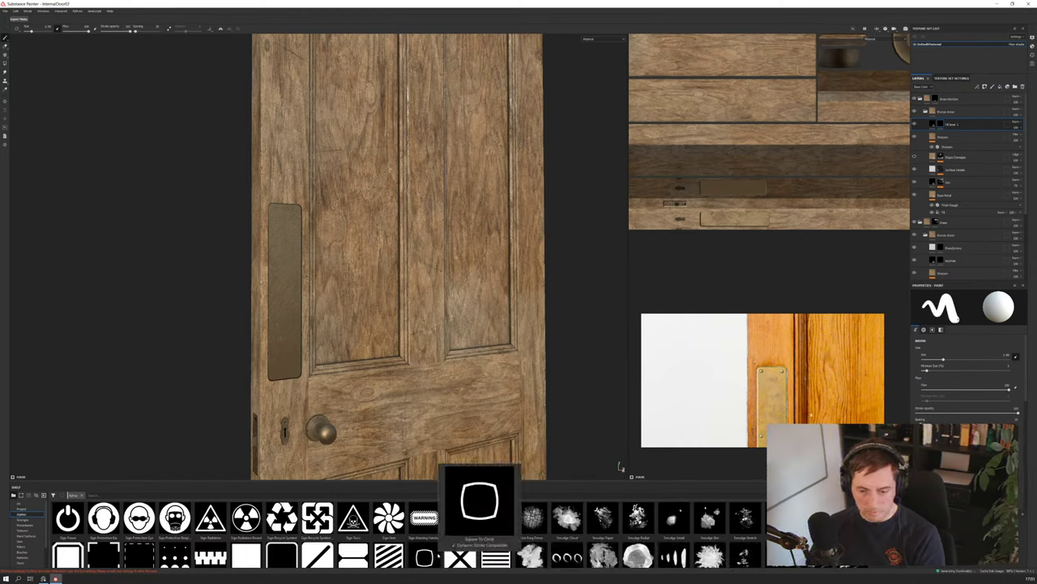
scroll(470, 551, "down", 3)
scroll(441, 552, "down", 2)
scroll(441, 552, "up", 4)
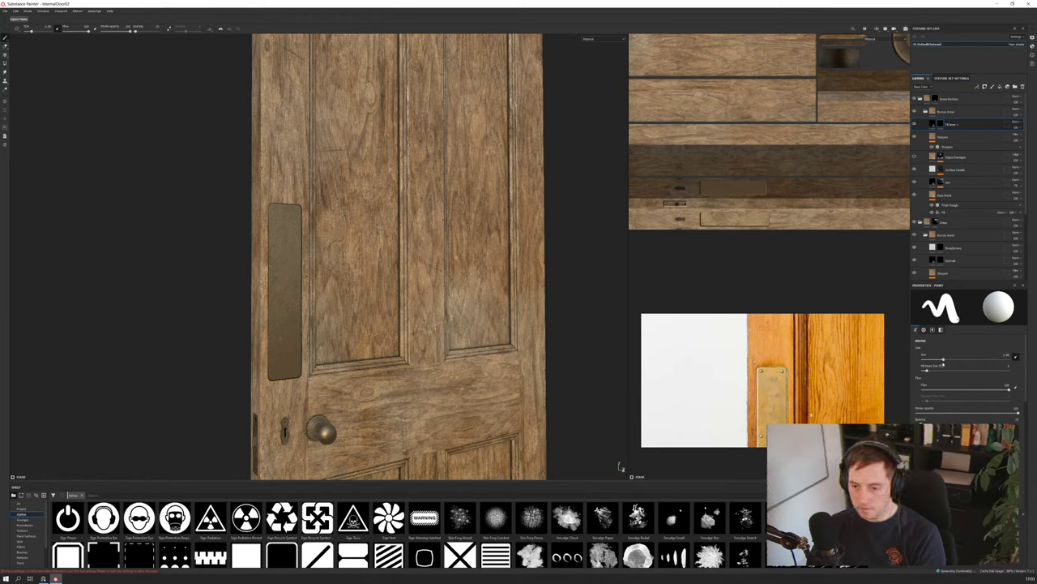
left_click_drag(928, 361, 924, 359)
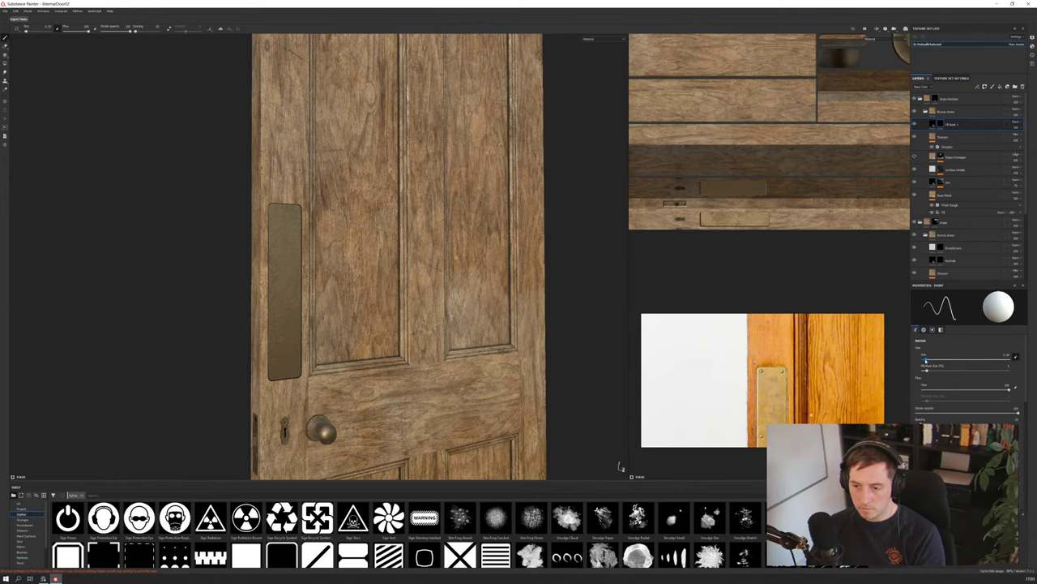
Try stamping a small slotted screw head in the upper corner of the front push plate and check the brush's alpha settings
scroll(276, 218, "up", 9)
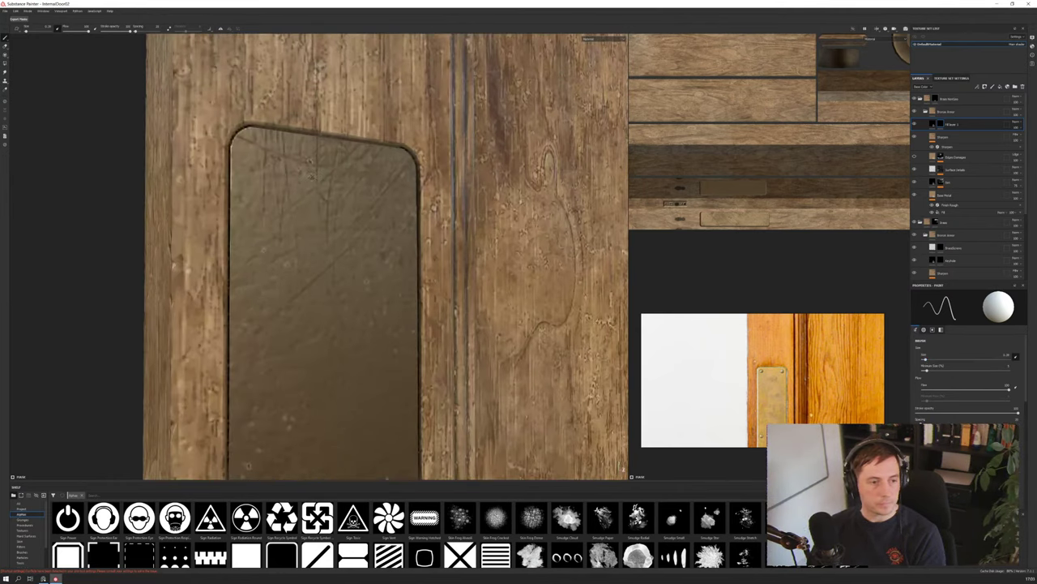
left_click_drag(305, 186, 246, 214, "alt")
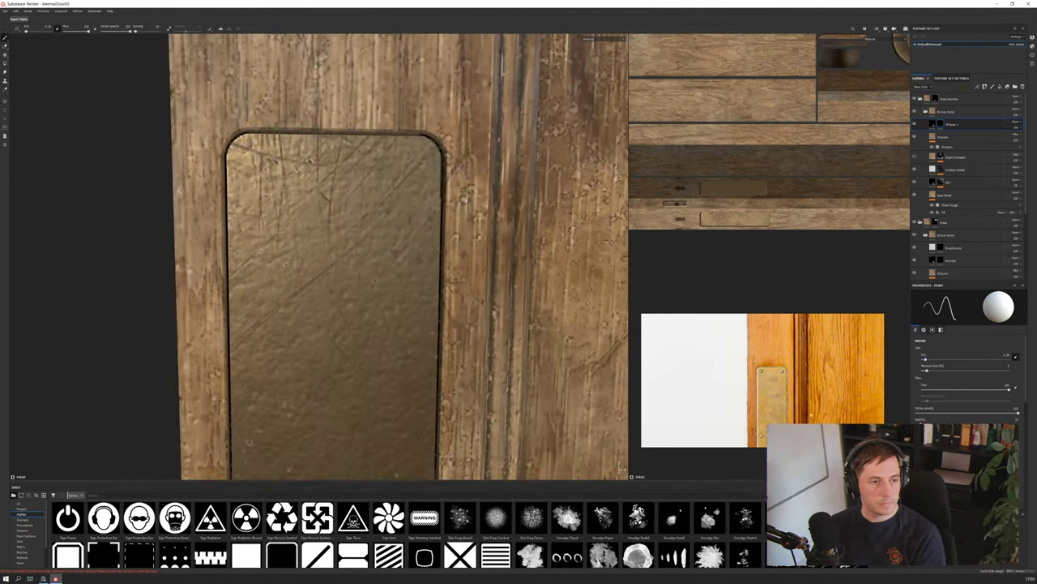
left_click(245, 154)
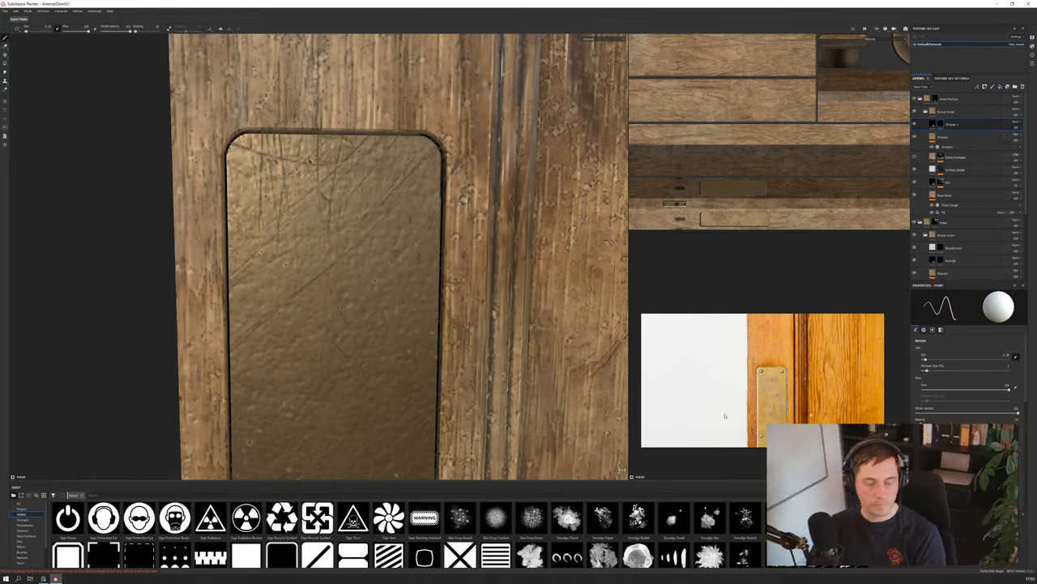
scroll(966, 377, "down", 4)
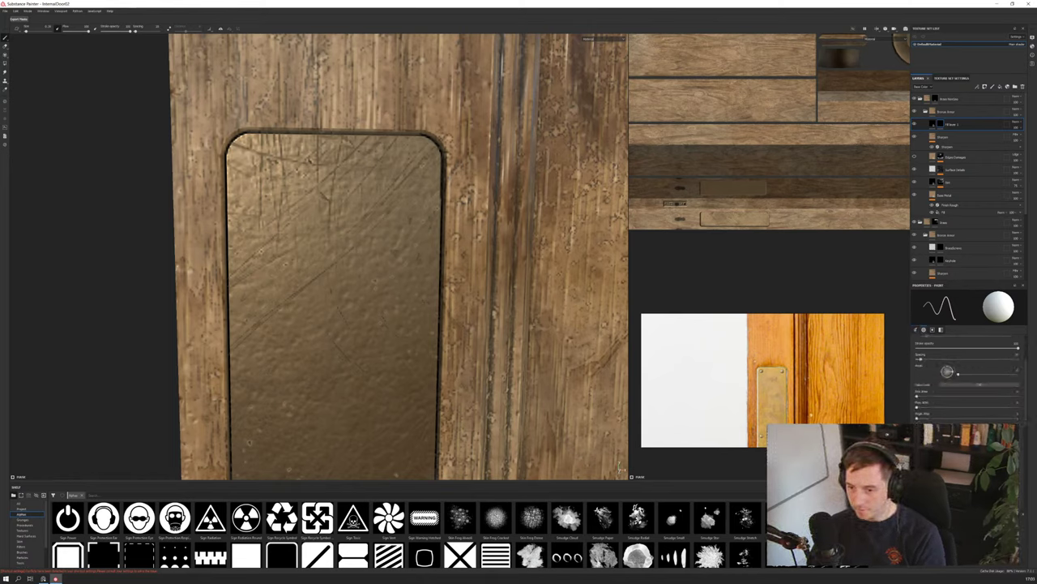
scroll(967, 376, "down", 3)
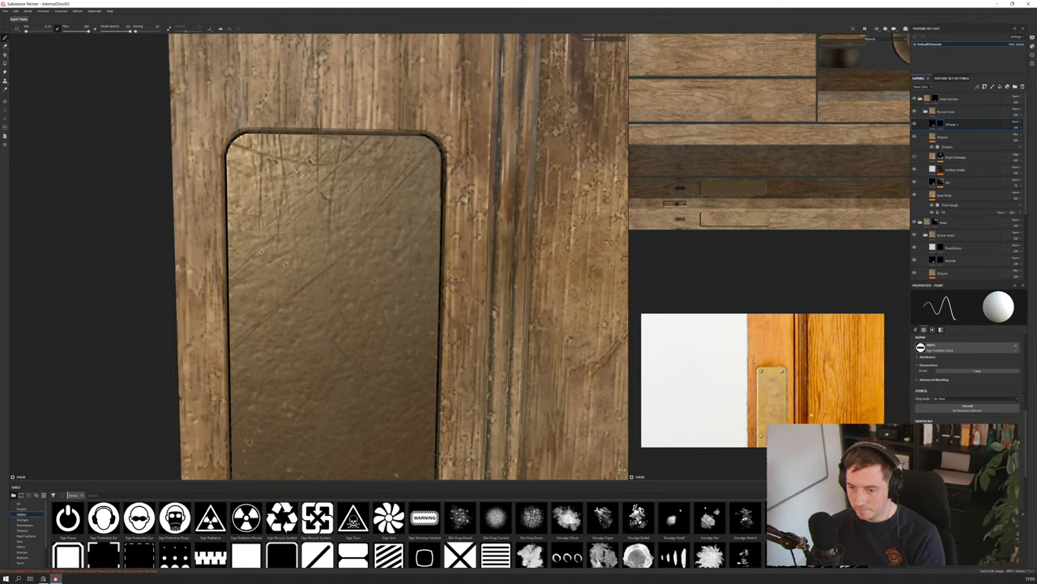
scroll(959, 373, "up", 3)
scroll(965, 373, "up", 2)
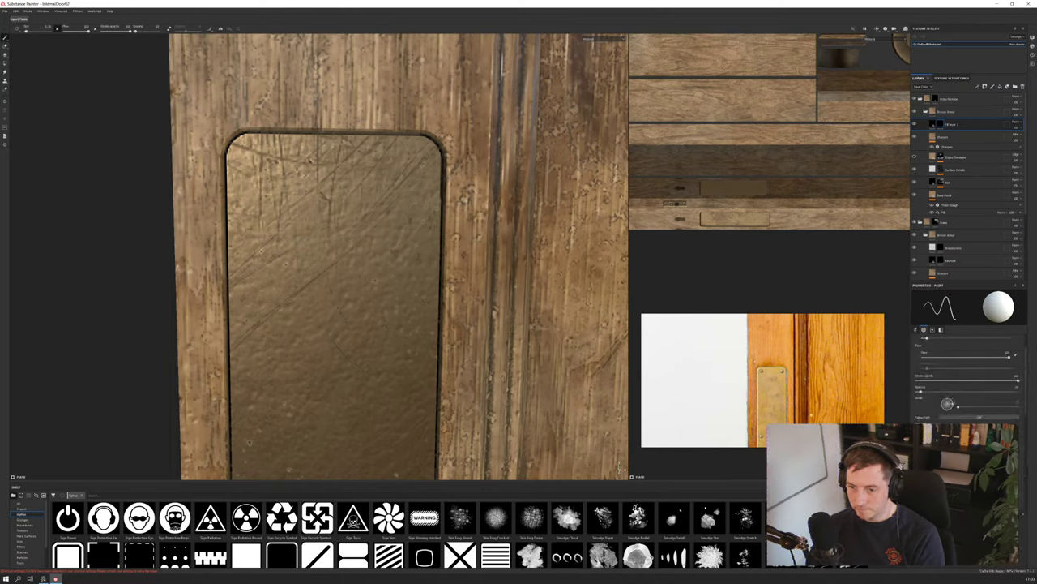
scroll(931, 369, "up", 3)
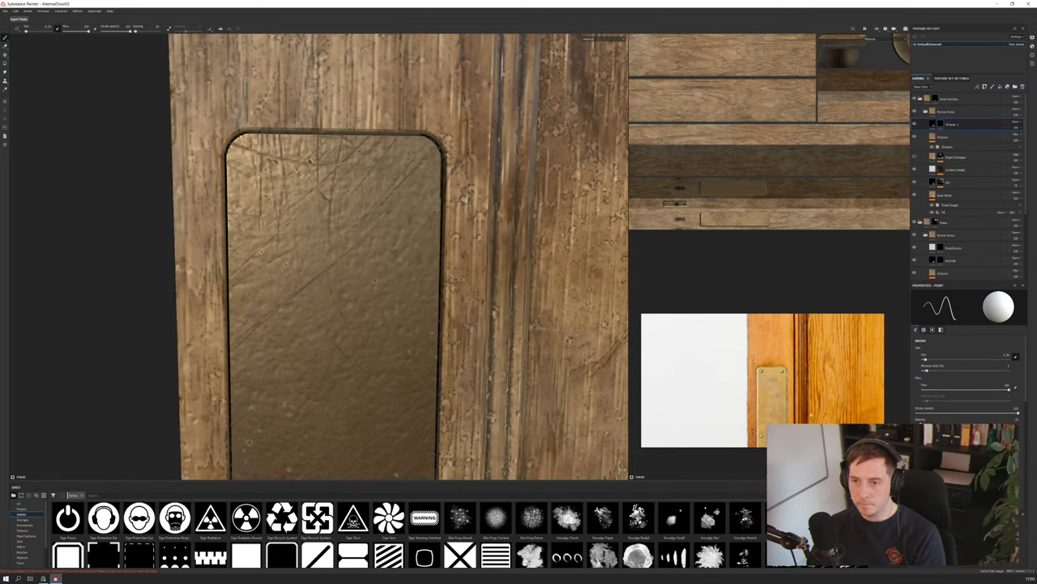
scroll(415, 353, "up", 4)
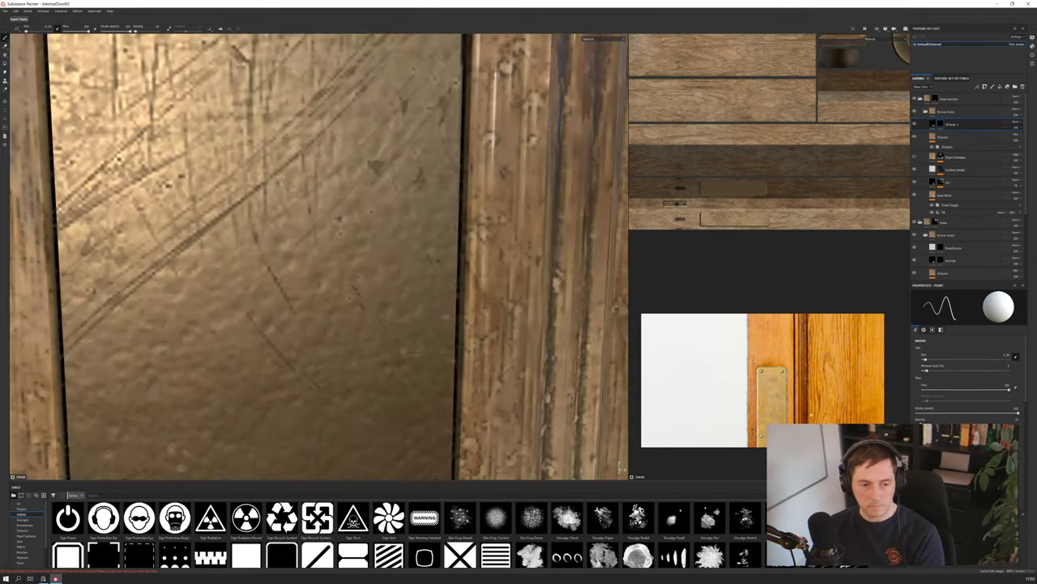
scroll(416, 353, "down", 4)
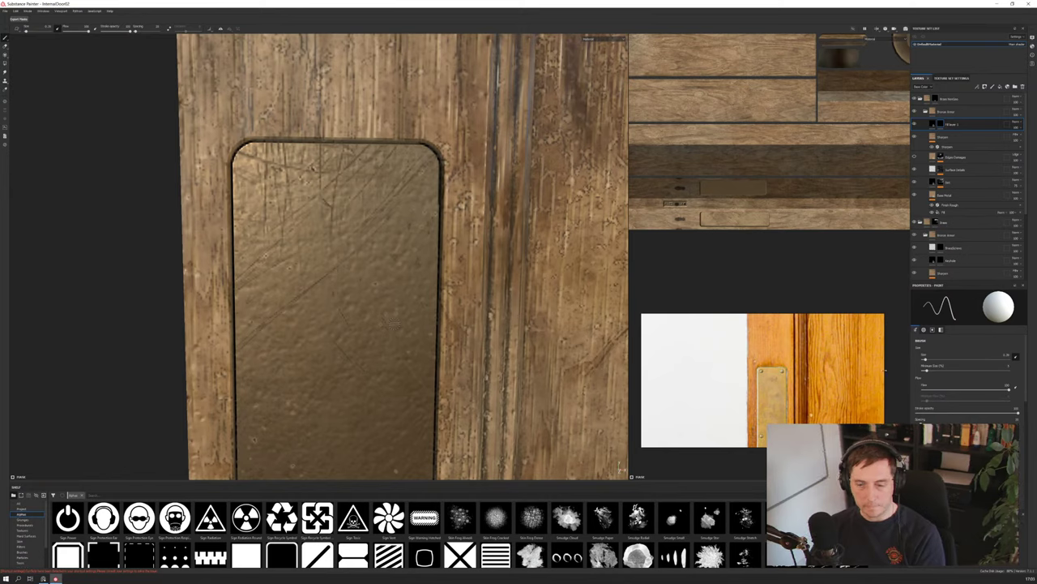
Enlarge the brush, try a bigger screw-head stamp in the plate's upper corner, undo it and shrink the brush again
left_click_drag(934, 365, 941, 365)
left_click(265, 190)
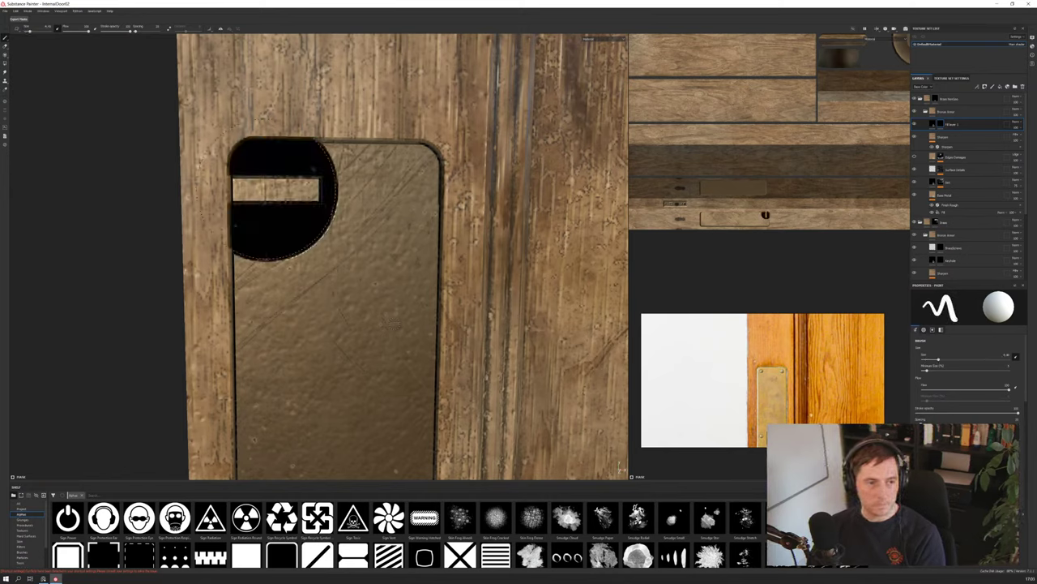
key("ctrl+z")
left_click_drag(946, 362, 925, 360)
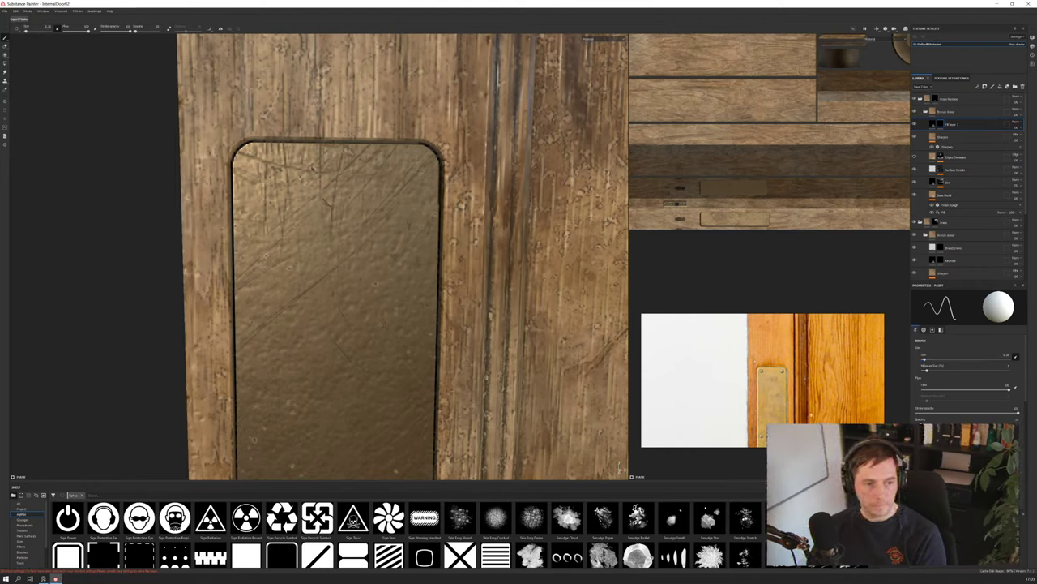
Find the round Shape alpha and add a fill layer at the top of the bronze group, renaming it for the screws
scroll(399, 548, "down", 2)
scroll(400, 548, "up", 5)
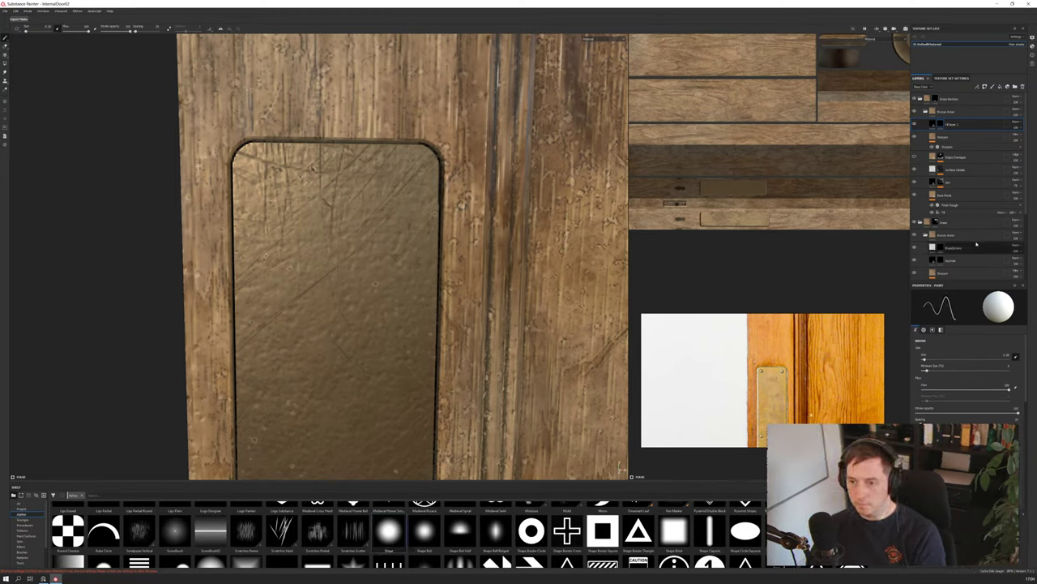
left_click(1009, 86)
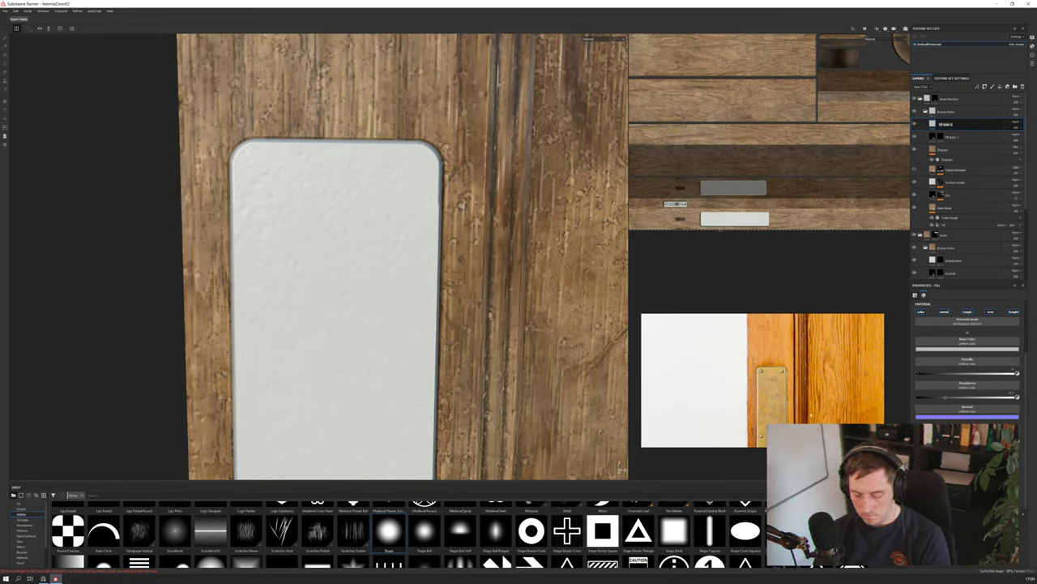
type("Scre")
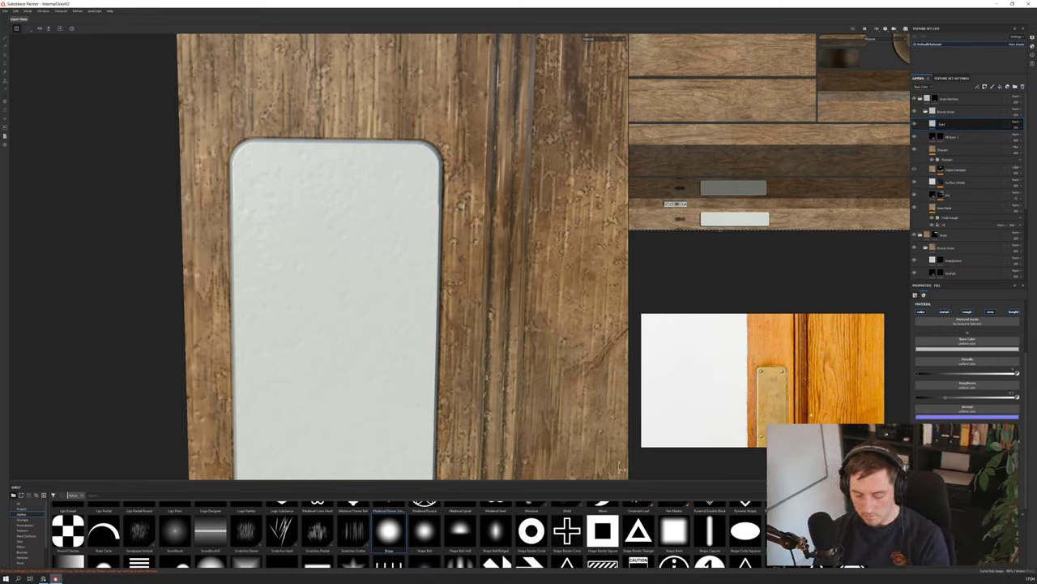
type("ws")
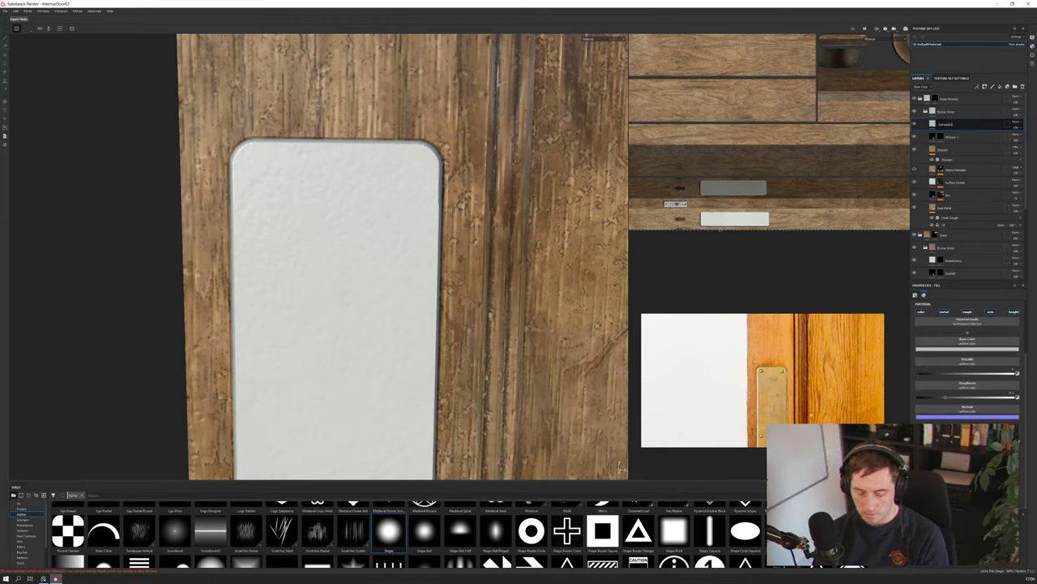
type("ne")
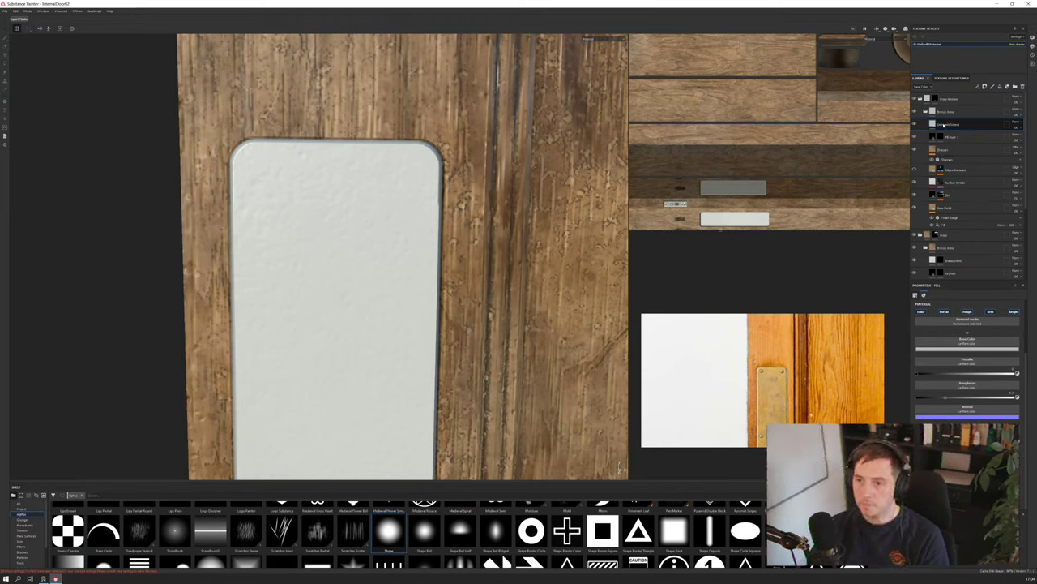
key("Return")
Turn off the new screw layer's color, metallic, roughness and normal channels, leaving height enabled
left_click(921, 312)
left_click(944, 312)
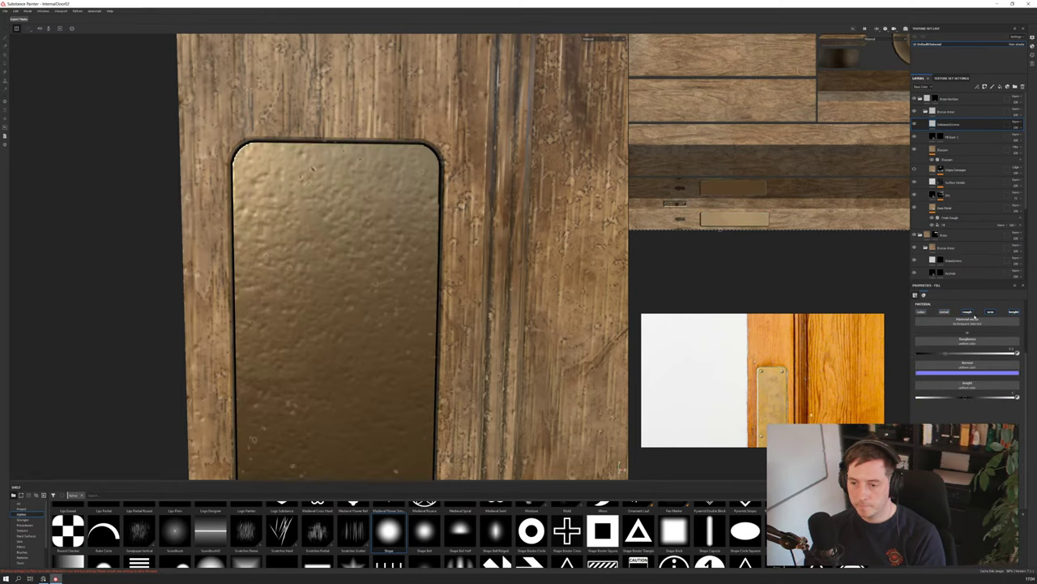
left_click(967, 312)
left_click(990, 312)
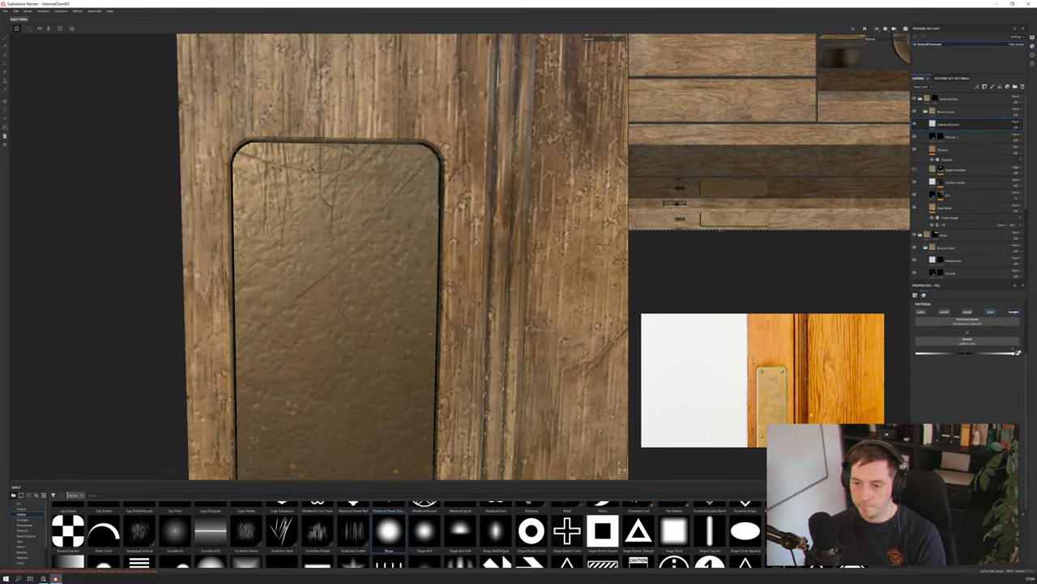
Add a black mask to the new screw height layer and select it for painting
right_click(960, 125)
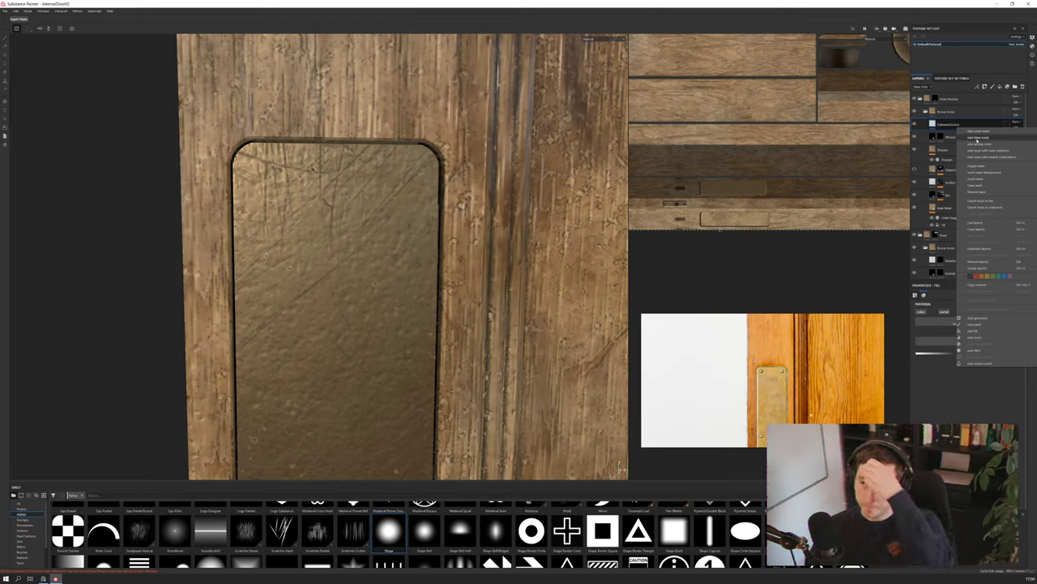
left_click(979, 144)
left_click(932, 123)
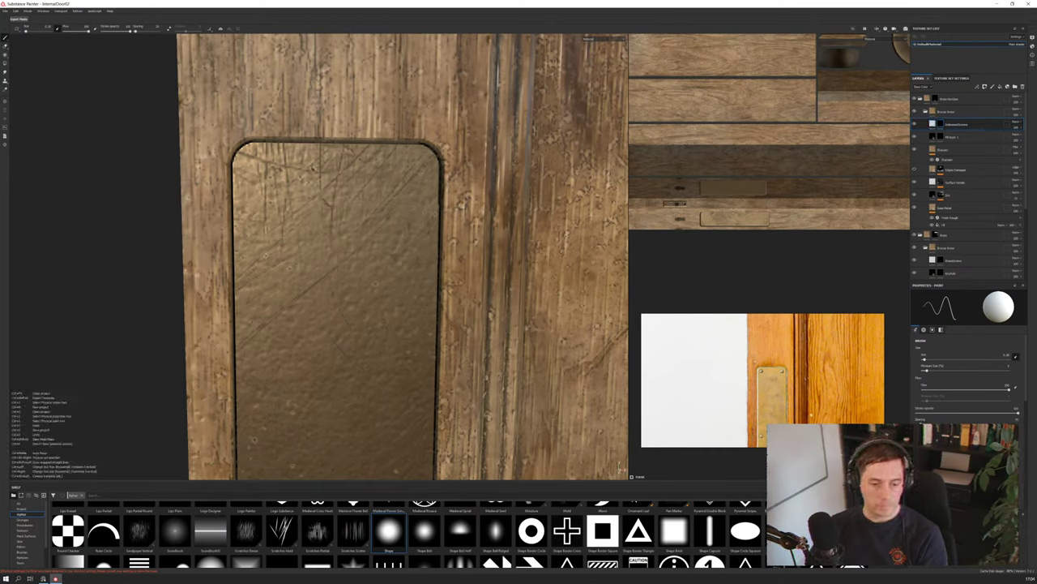
key("x")
key("x")
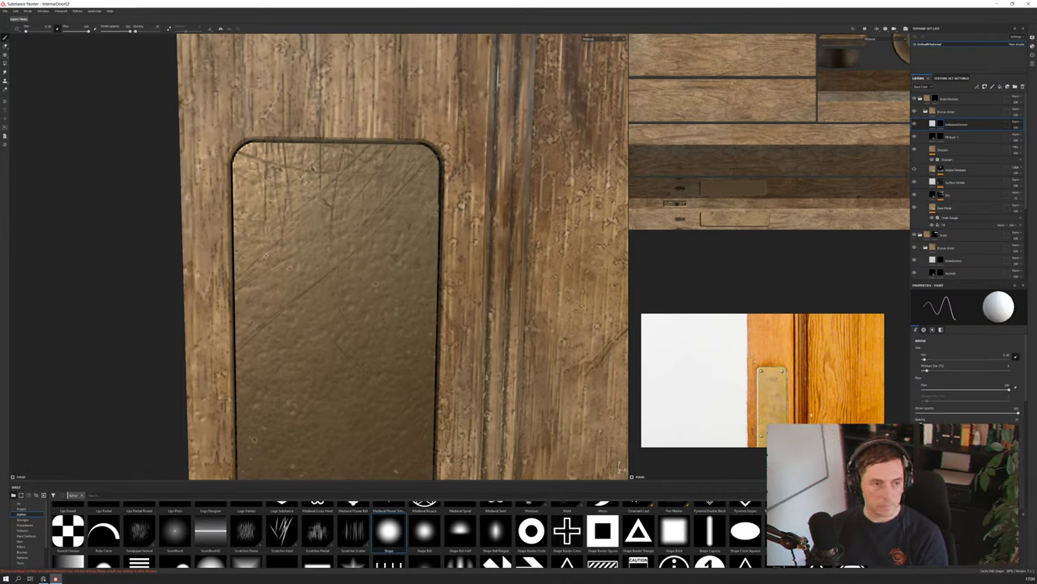
Try stamping a round dent in the push plate's upper corner, retry with a lower brush flow, and undo the stamps
left_click_drag(265, 176, 350, 285)
key("ctrl+z")
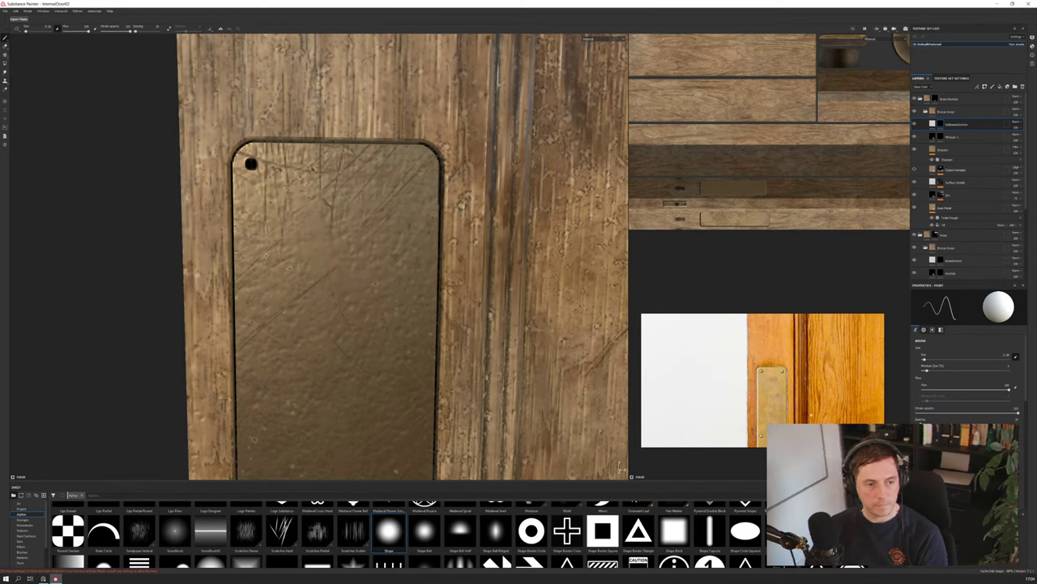
left_click(936, 395)
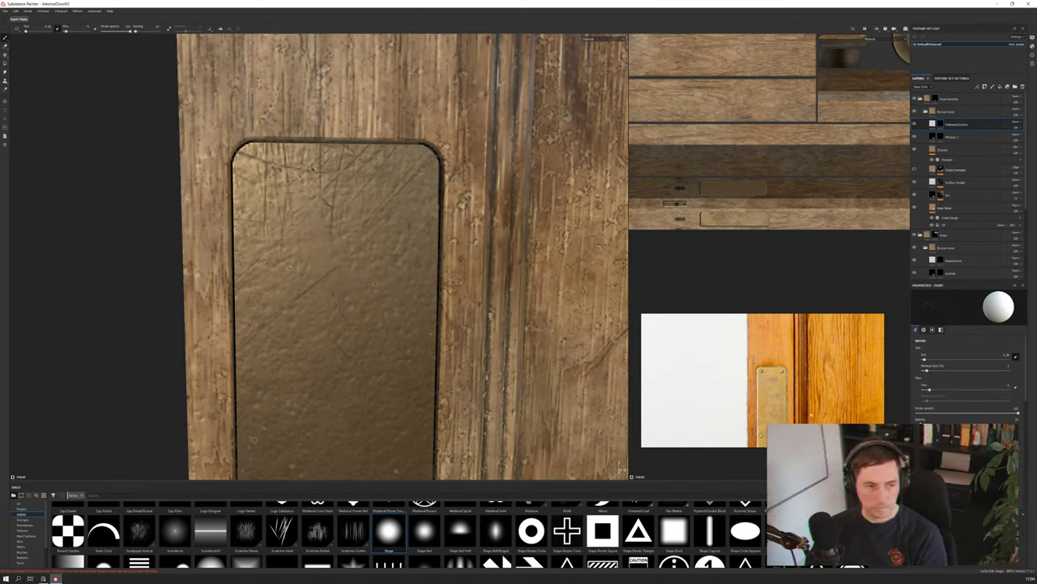
left_click(249, 162)
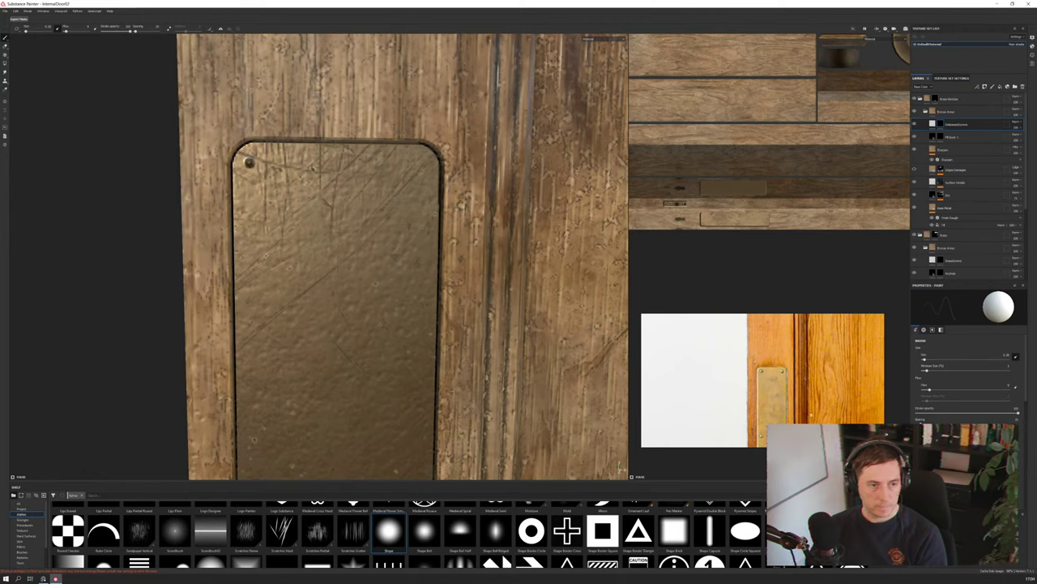
key("ctrl+z")
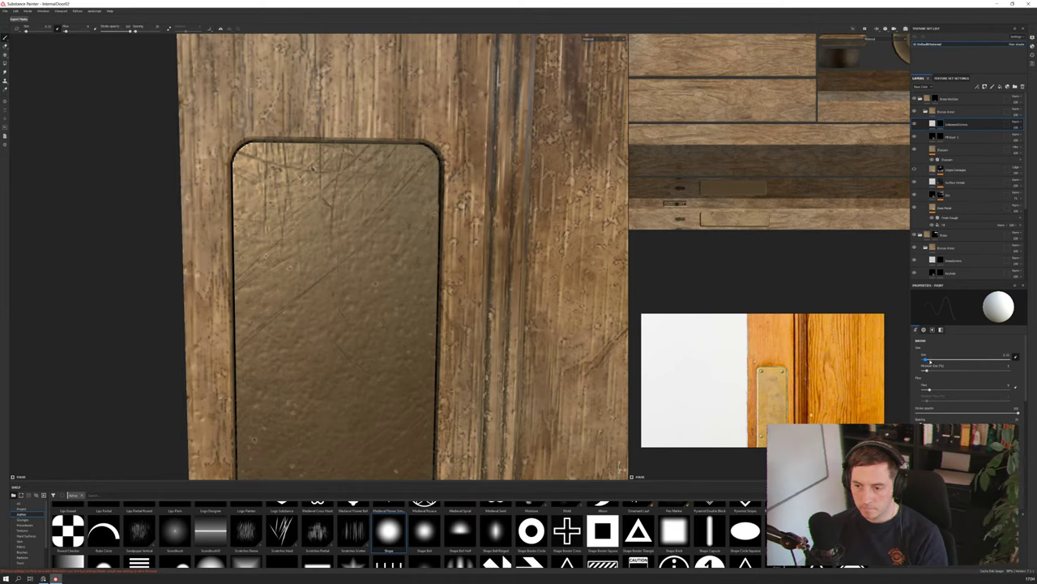
Try round screw dents in both upper corners of the front push plate using a larger brush, undoing the straight line between them
left_click(251, 163)
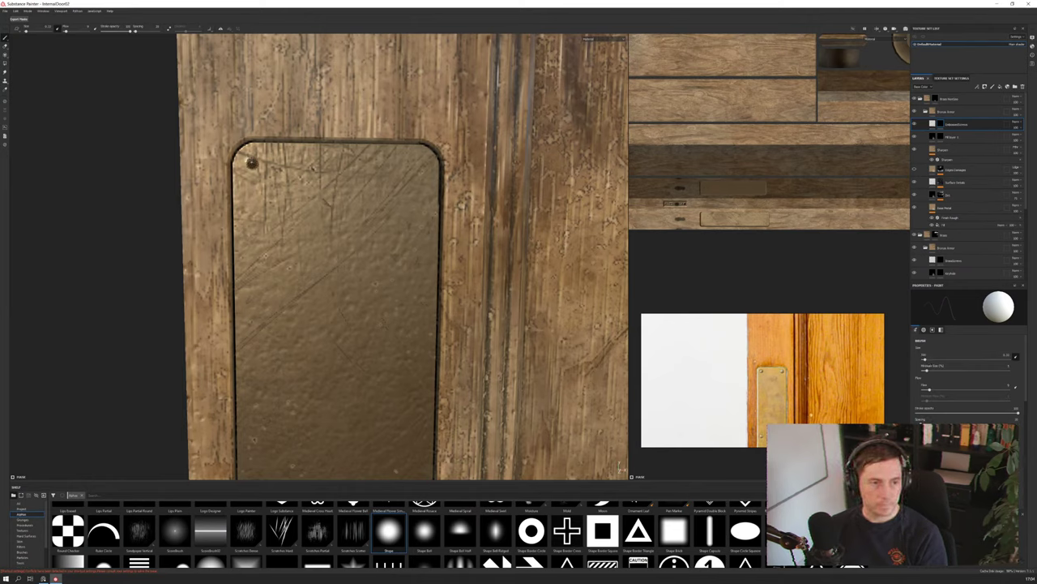
left_click(422, 162, "shift")
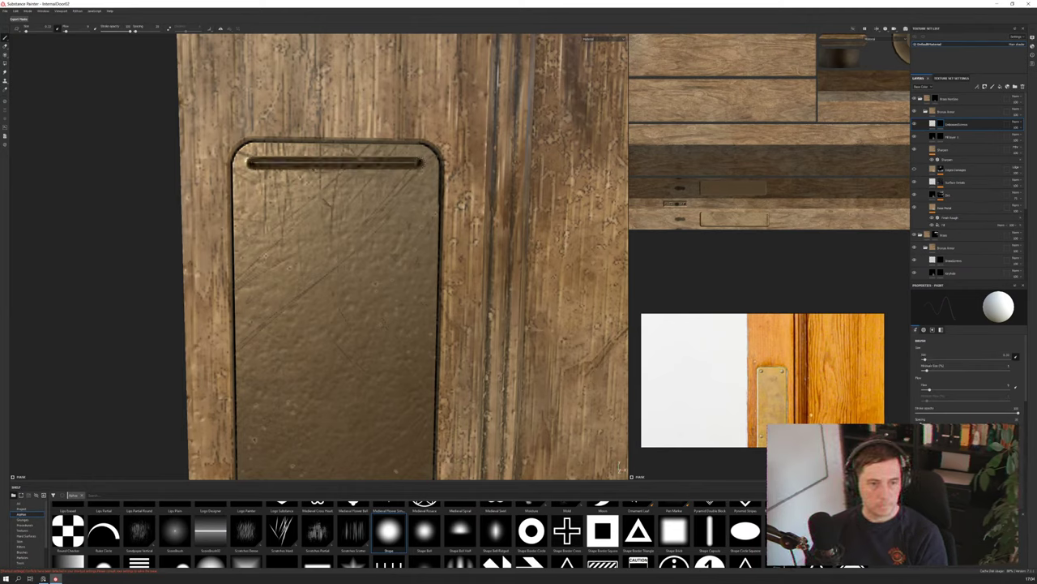
key("ctrl+z")
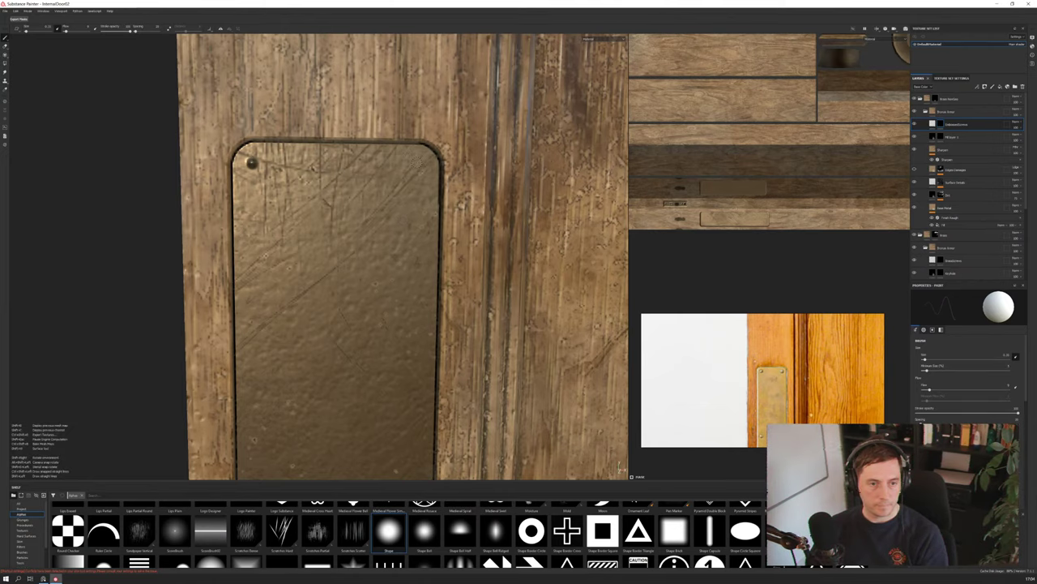
left_click(417, 163, "shift")
key("ctrl+z")
left_click(417, 163)
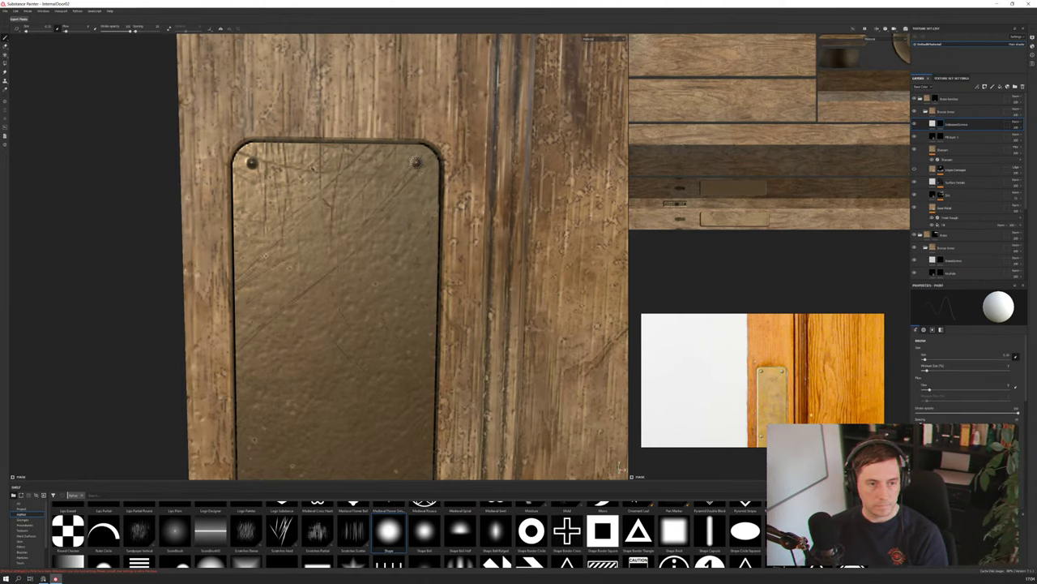
scroll(386, 237, "up", 2)
scroll(390, 245, "down", 5)
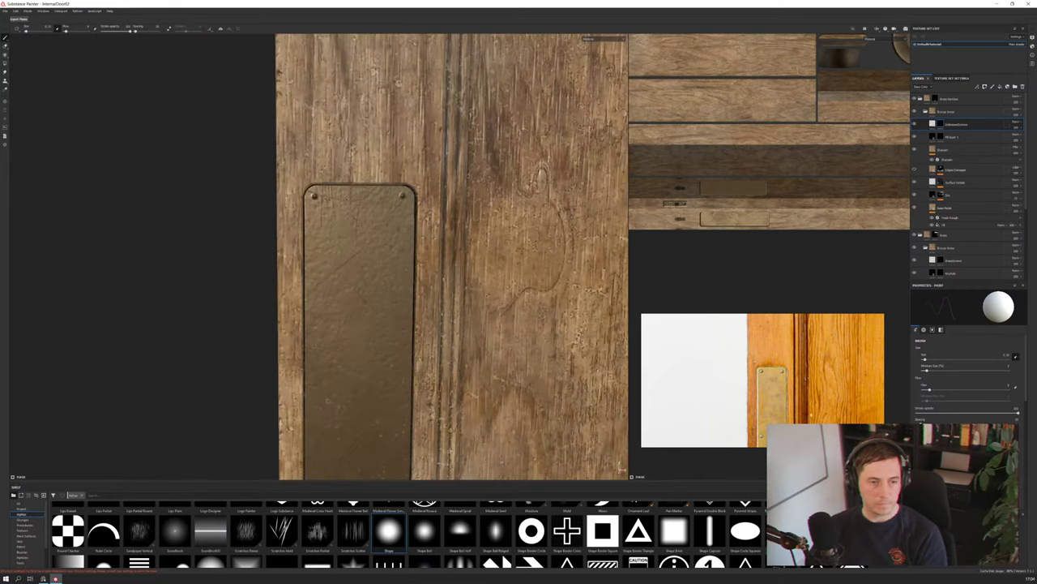
middle_click_drag(391, 248, 392, 134, "alt")
scroll(453, 256, "down", 3)
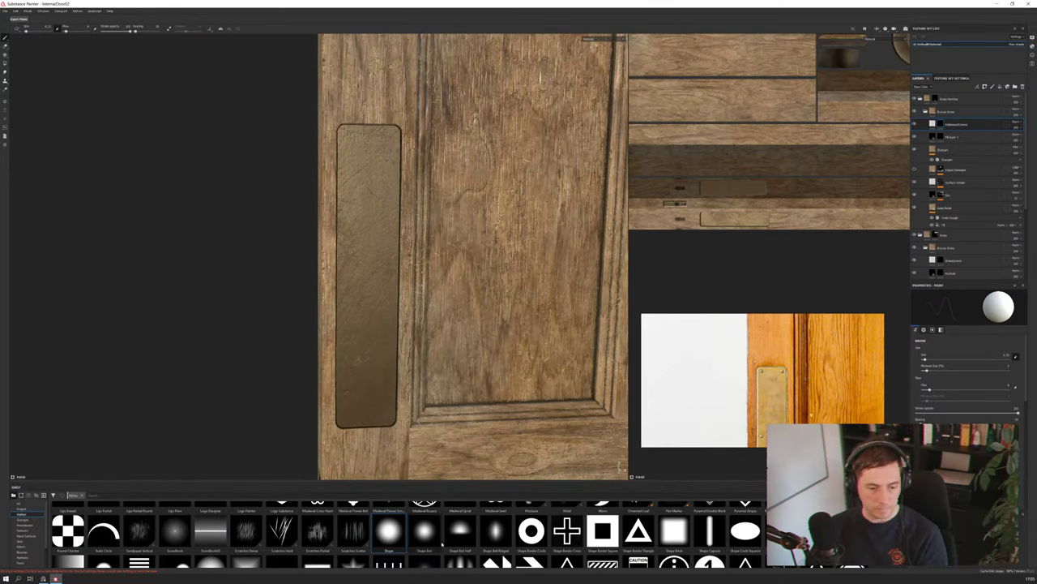
Switch the brush alpha to Sign Forbidden Band and stamp slotted screw heads in the front plate's two upper corners
scroll(405, 539, "down", 2)
scroll(355, 274, "down", 2)
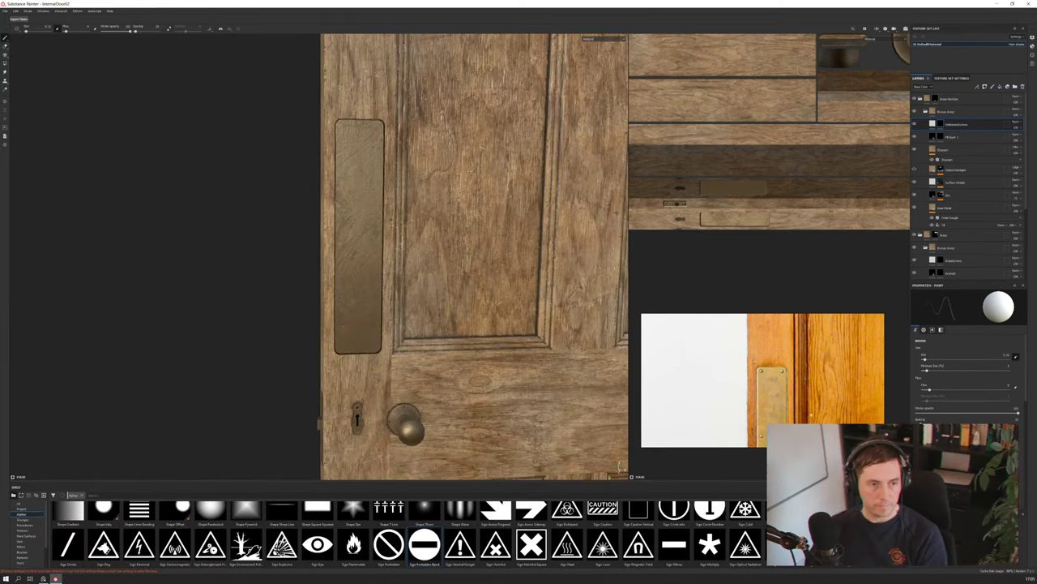
scroll(367, 317, "up", 5)
left_click(355, 151)
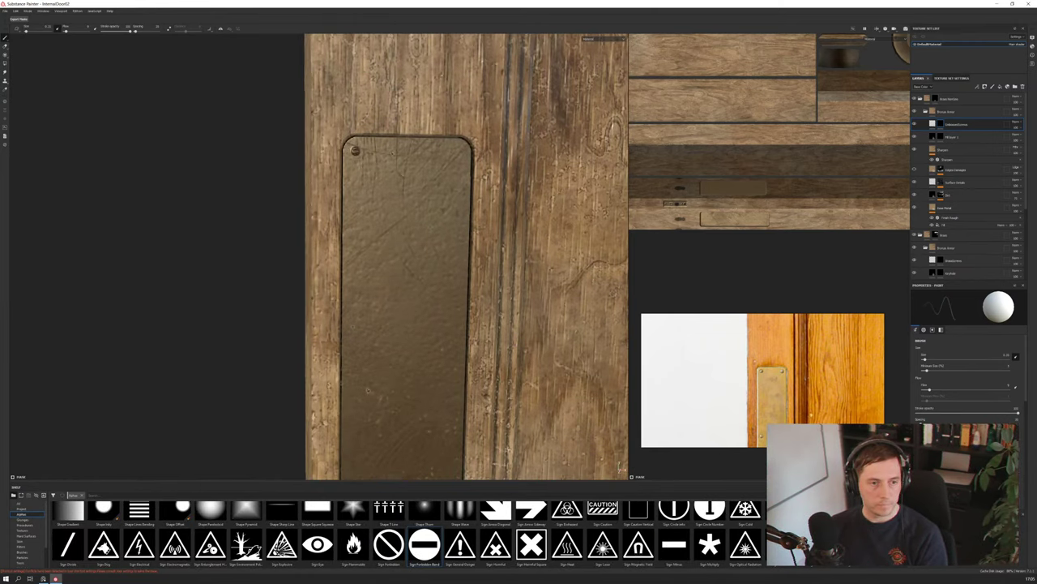
scroll(356, 153, "up", 3)
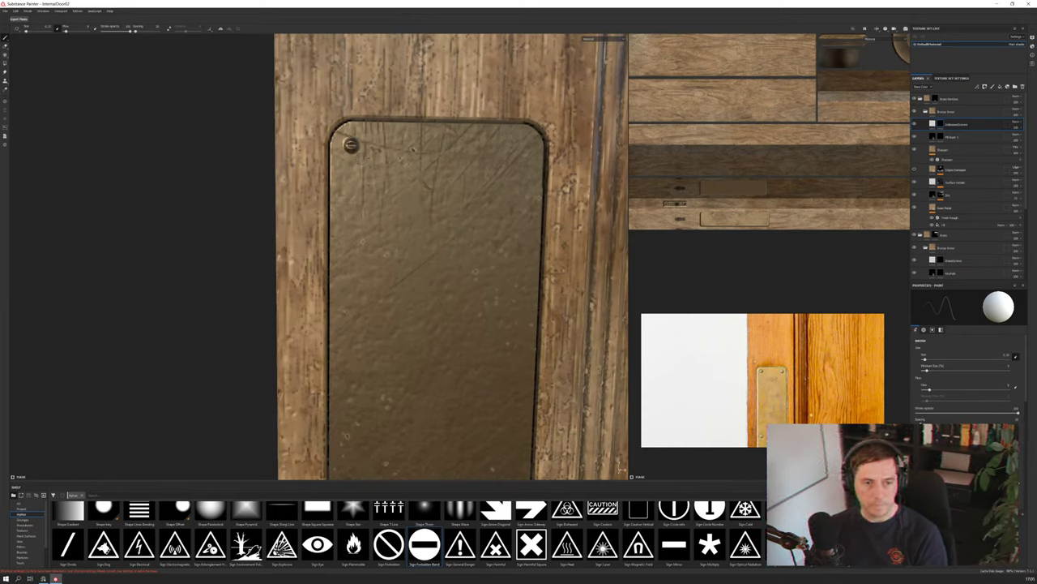
left_click(527, 146)
scroll(454, 206, "up", 3)
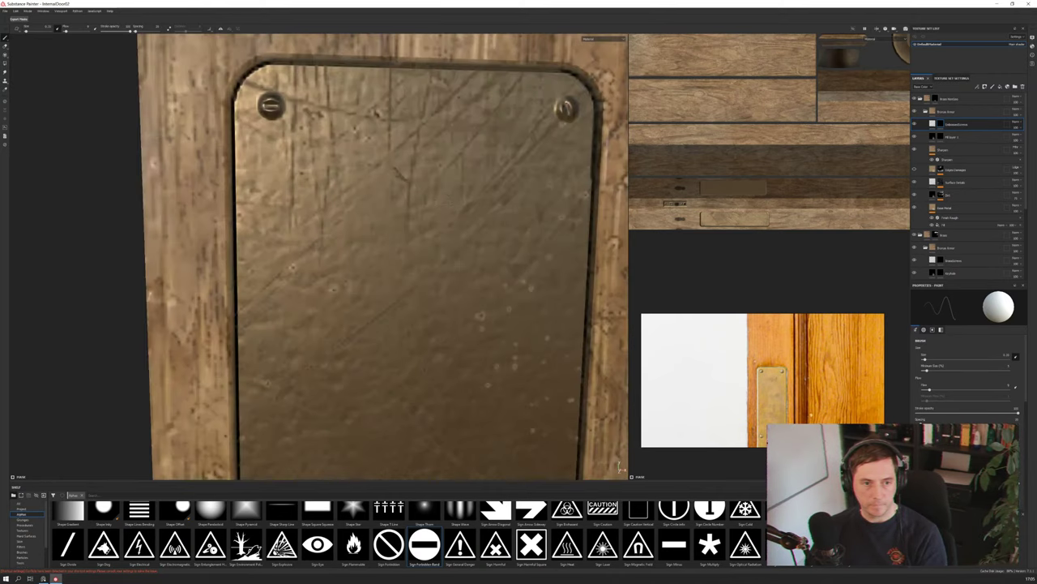
Try matching slotted screws along the front plate's middle and lower corners, then undo all of the plate's screw stamps
scroll(438, 202, "down", 8)
middle_click_drag(434, 242, 416, 106, "alt")
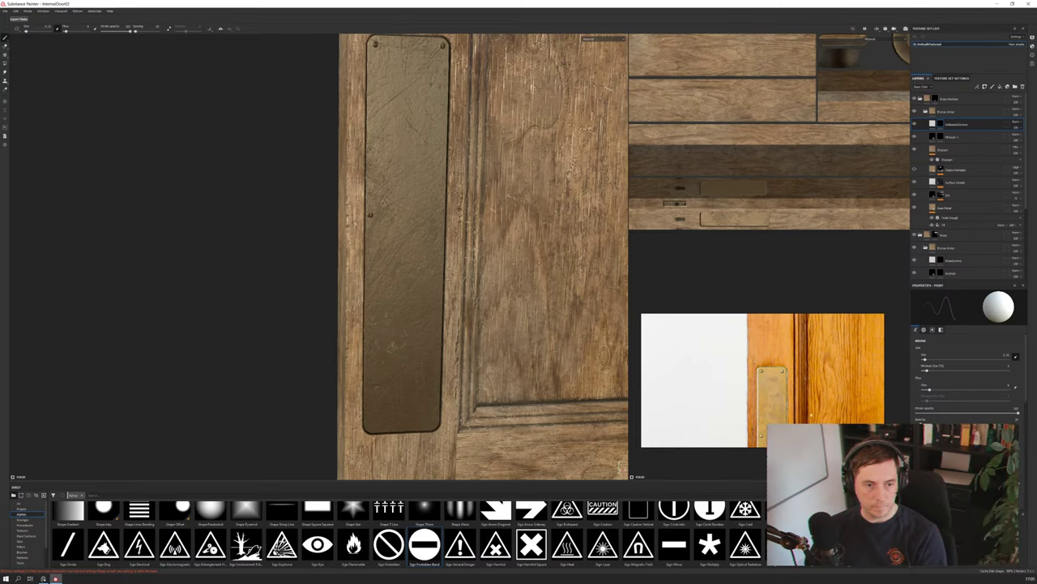
scroll(407, 239, "down", 3)
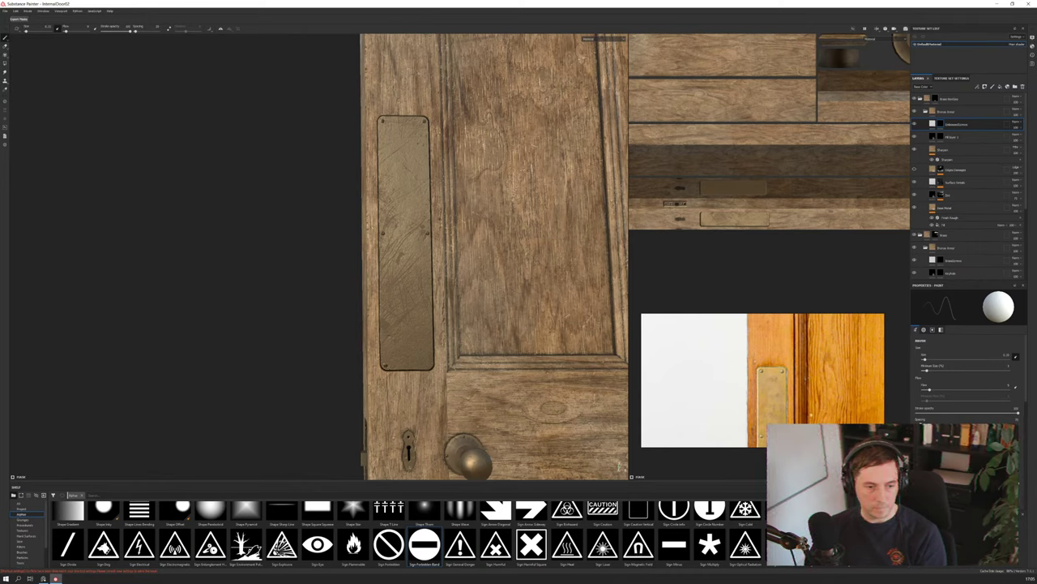
scroll(434, 300, "up", 2)
scroll(433, 299, "down", 4)
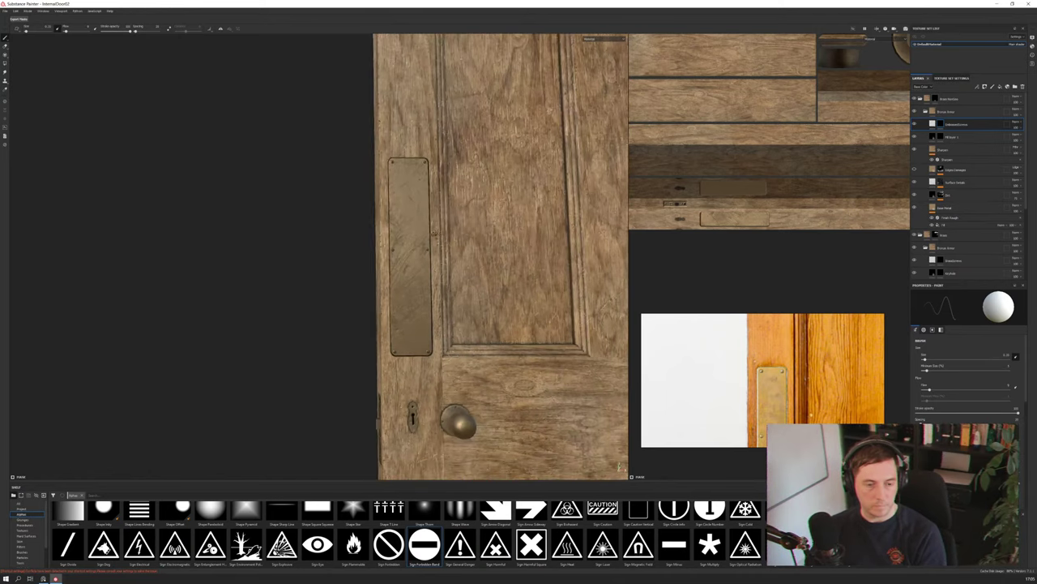
left_click_drag(425, 267, 438, 247, "alt")
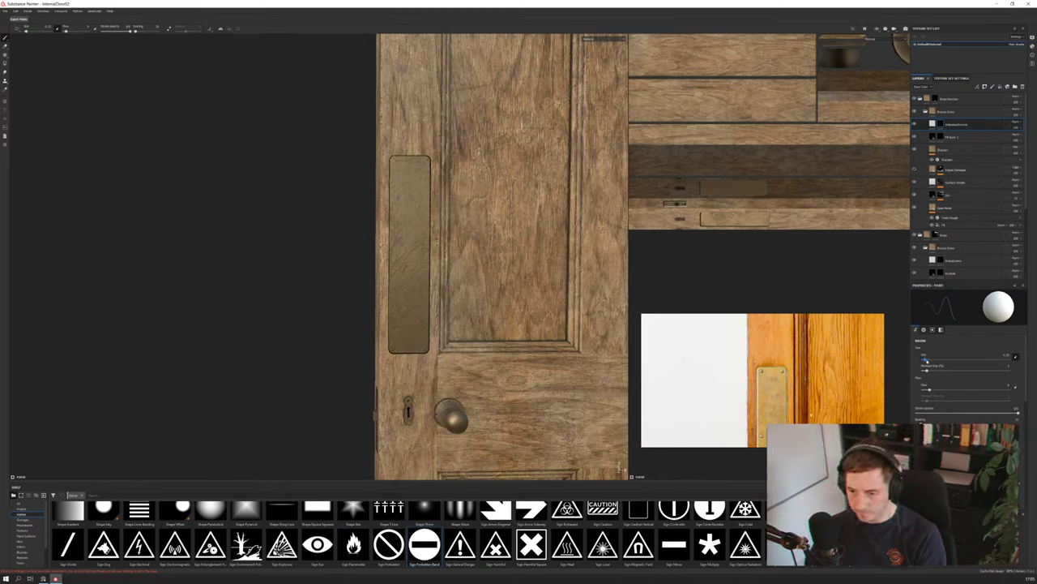
Enlarge the brush slightly, test a slotted screw stamp in the front plate's upper corner and undo it
left_click_drag(925, 359, 928, 360)
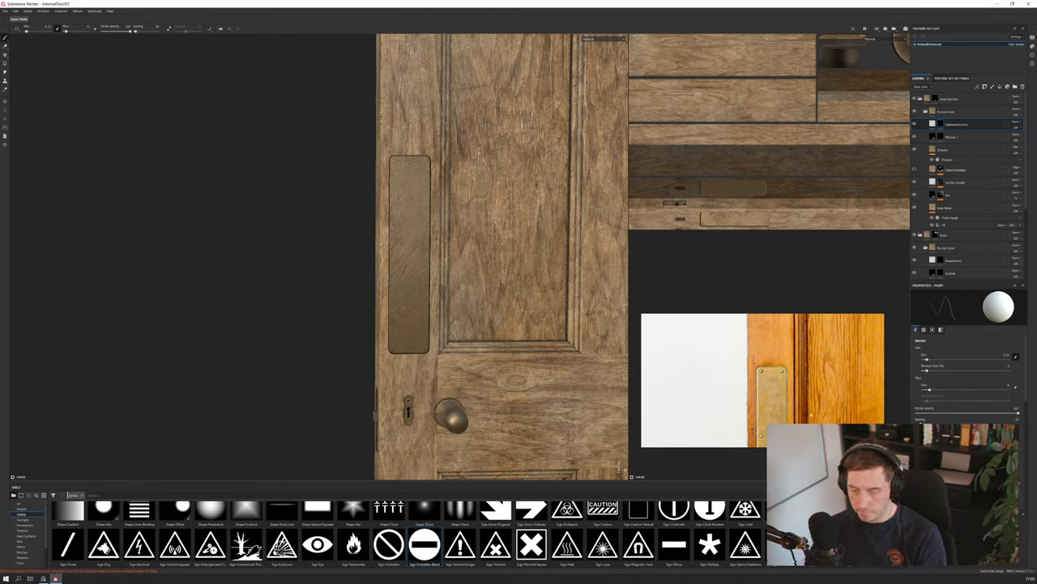
right_click_drag(393, 161, 411, 349, "alt")
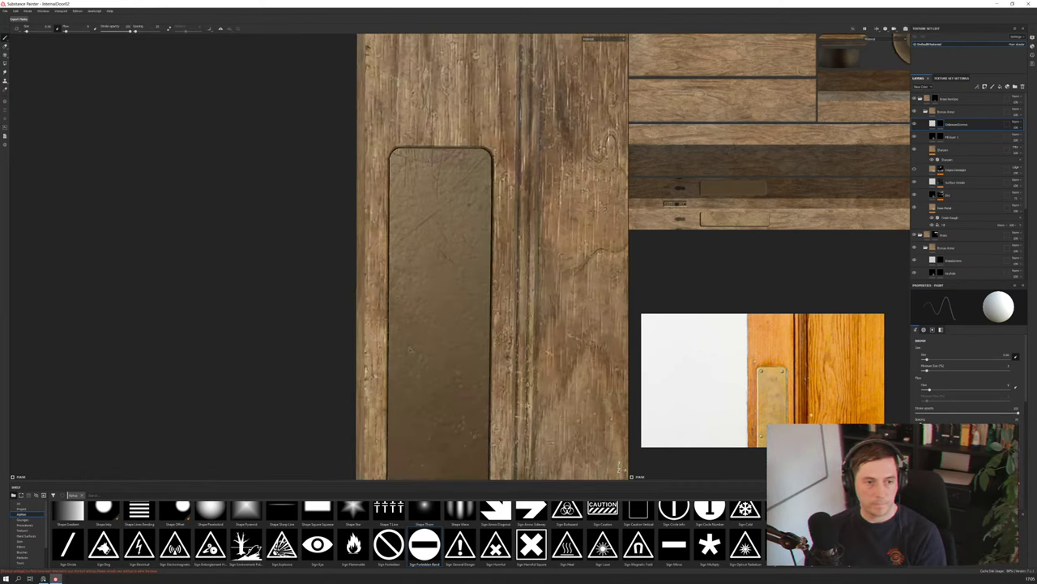
left_click(400, 160)
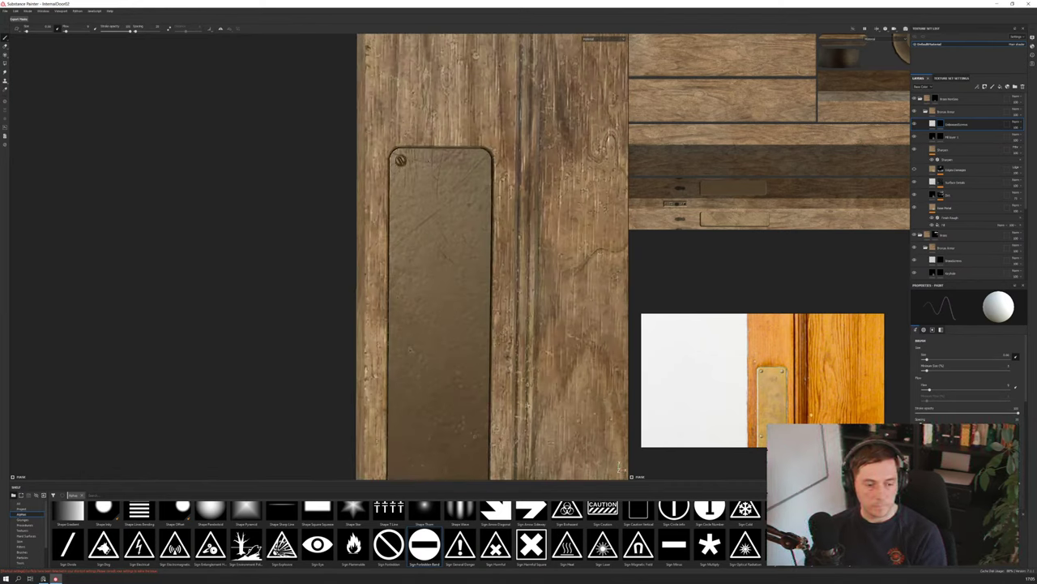
key("ctrl+z")
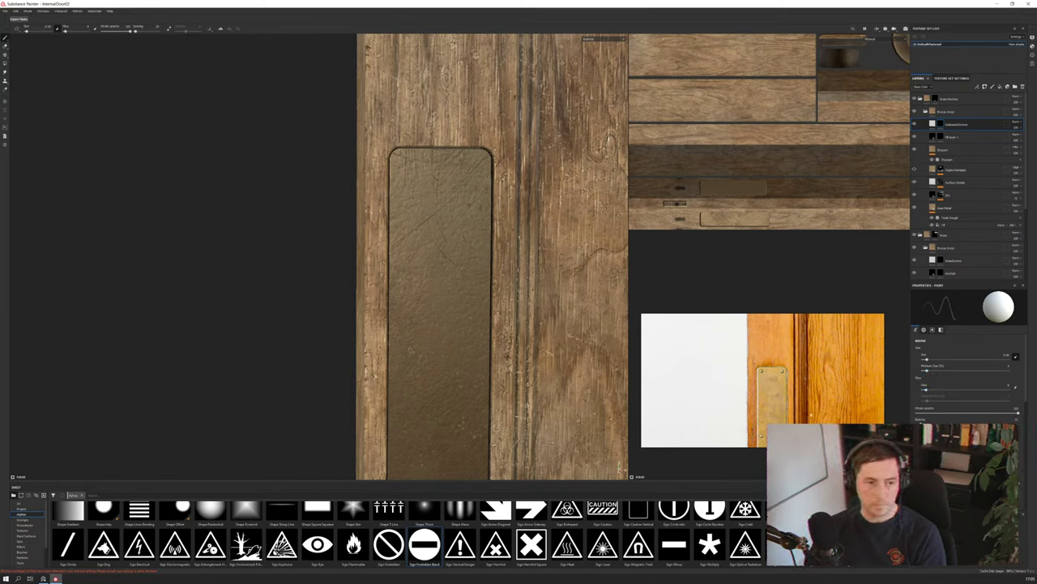
Lower the brush flow and stamp slotted screws in the front plate's four corners and at both edges of its middle
left_click(400, 162)
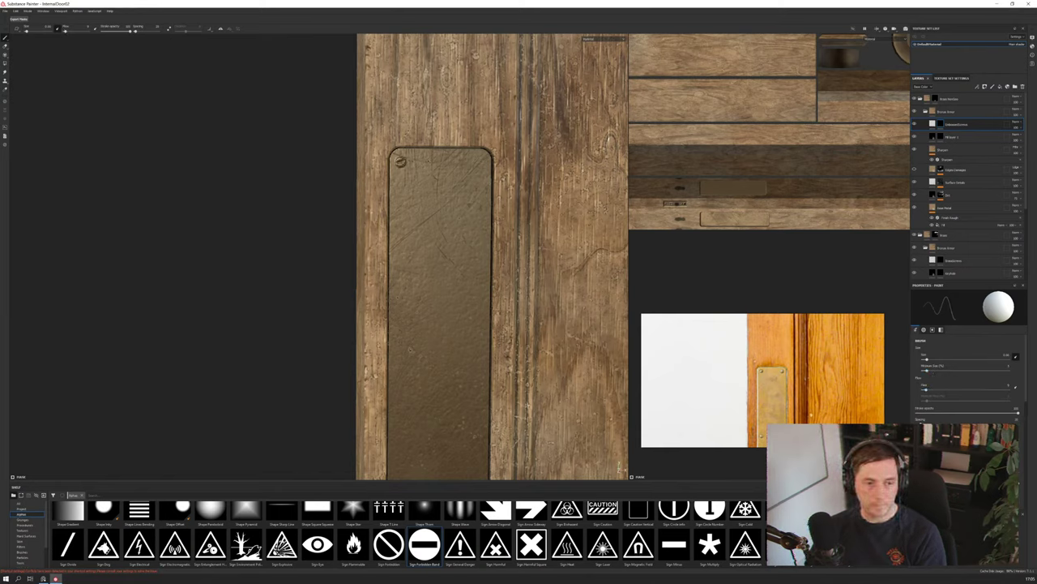
left_click(480, 161)
middle_click_drag(410, 349, 408, 222, "alt")
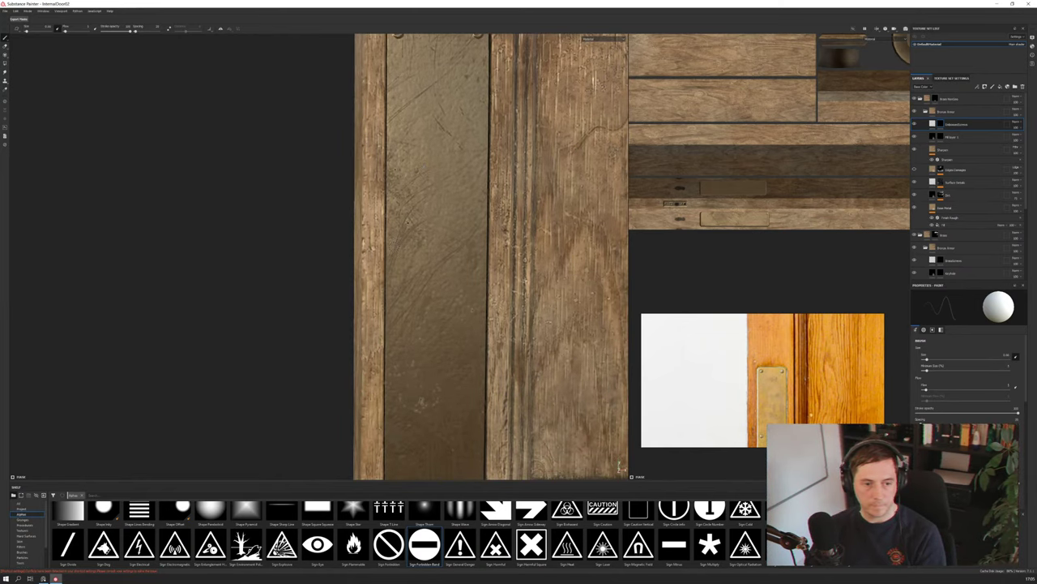
scroll(401, 267, "down", 3)
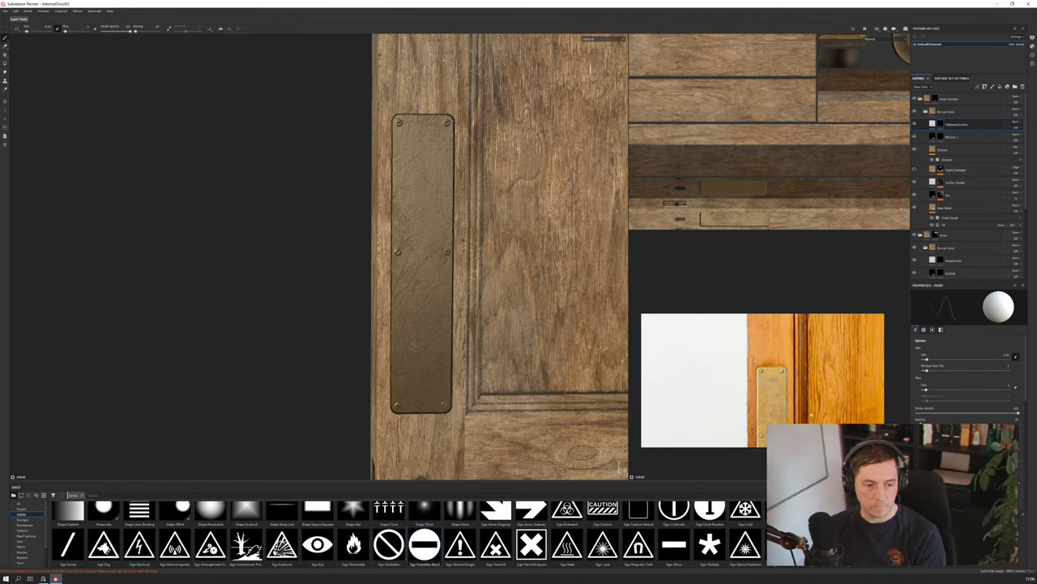
Stamp matching slotted screws in the corners and along the middle edges of the push plate on the door's back
scroll(439, 364, "down", 5)
left_click_drag(439, 365, 488, 320, "alt")
left_click_drag(621, 468, 621, 468, "alt")
left_click_drag(543, 291, 613, 326, "alt")
scroll(454, 327, "up", 5)
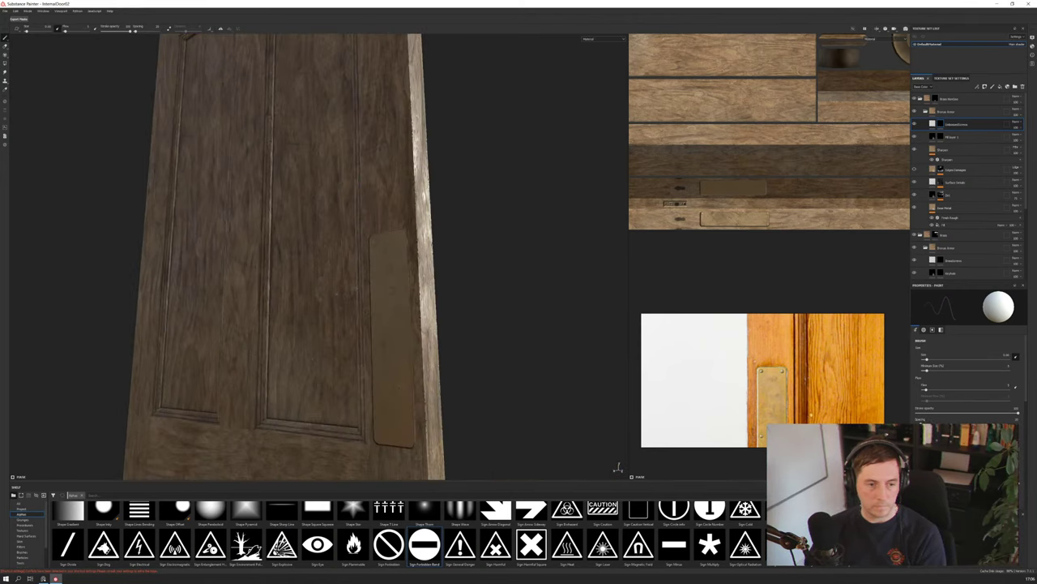
left_click_drag(618, 468, 614, 468, "alt")
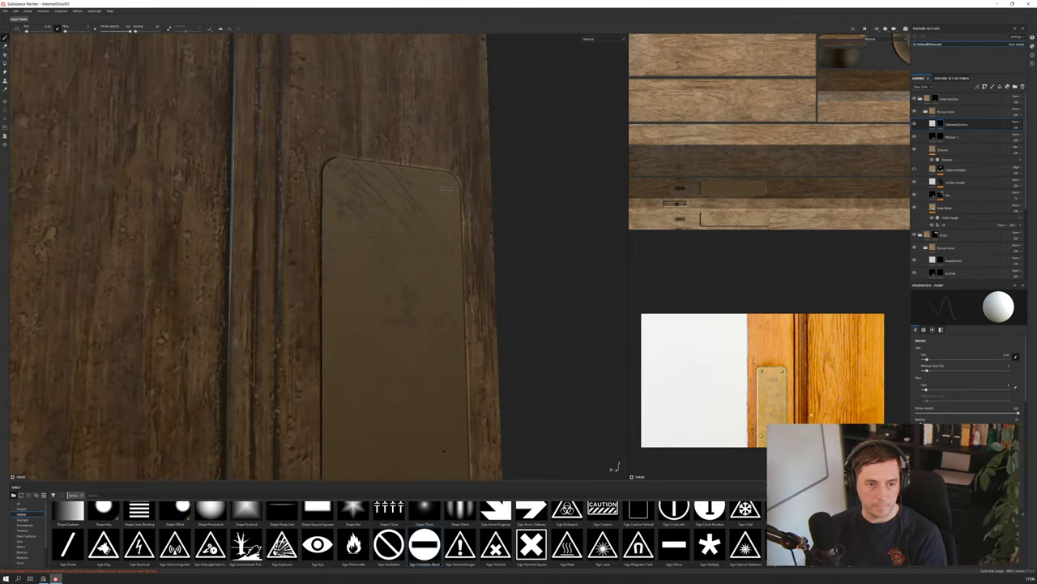
left_click_drag(614, 468, 614, 468, "alt")
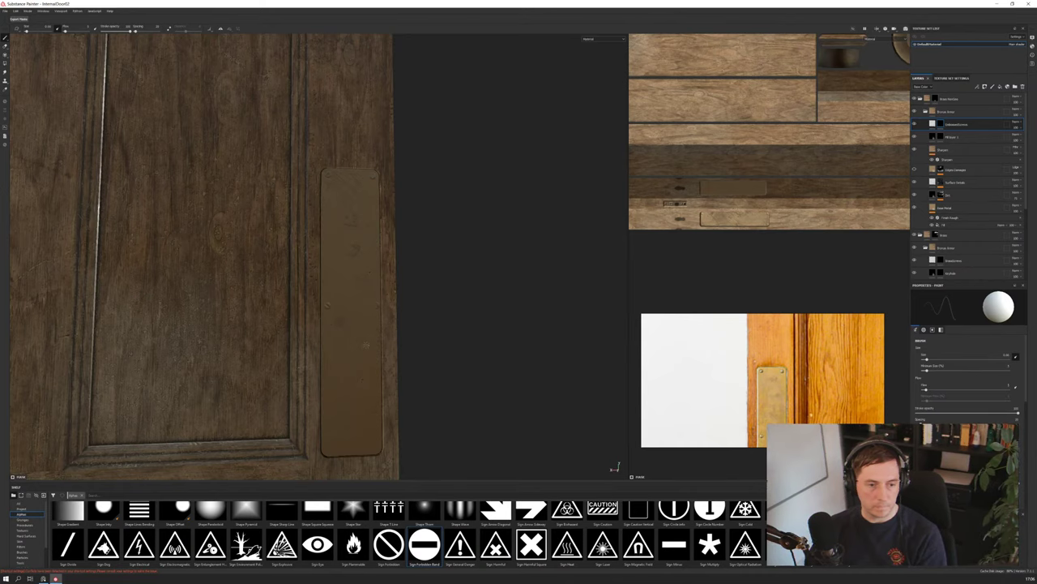
middle_click_drag(614, 468, 615, 468, "alt")
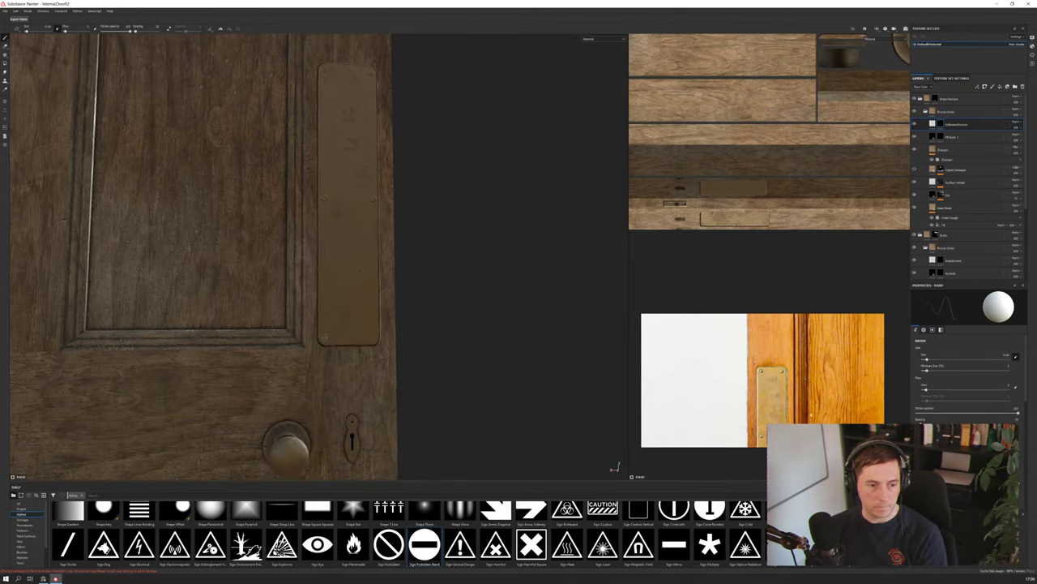
Examine the push plates from both sides of the door and compare them with the door as a whole
scroll(371, 341, "down", 3)
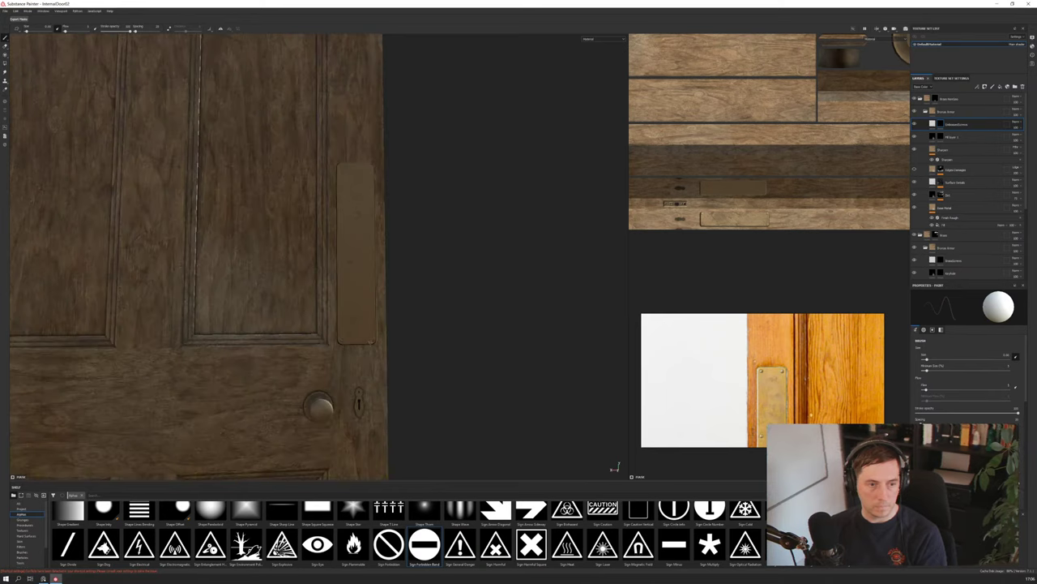
left_click_drag(378, 300, 248, 273, "alt")
scroll(311, 276, "down", 3)
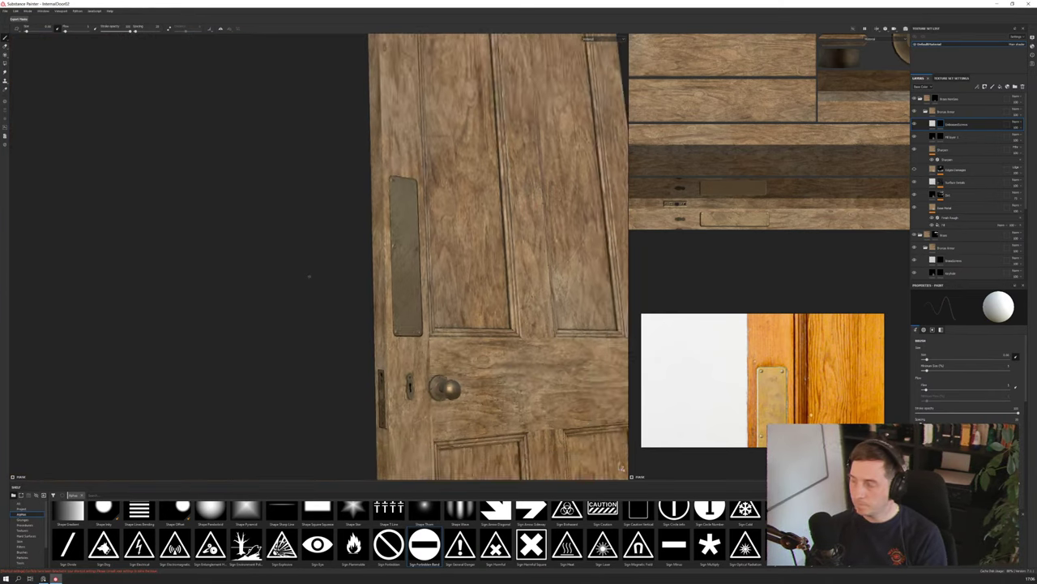
middle_click_drag(311, 275, 236, 384, "alt")
left_click_drag(621, 467, 376, 236, "alt")
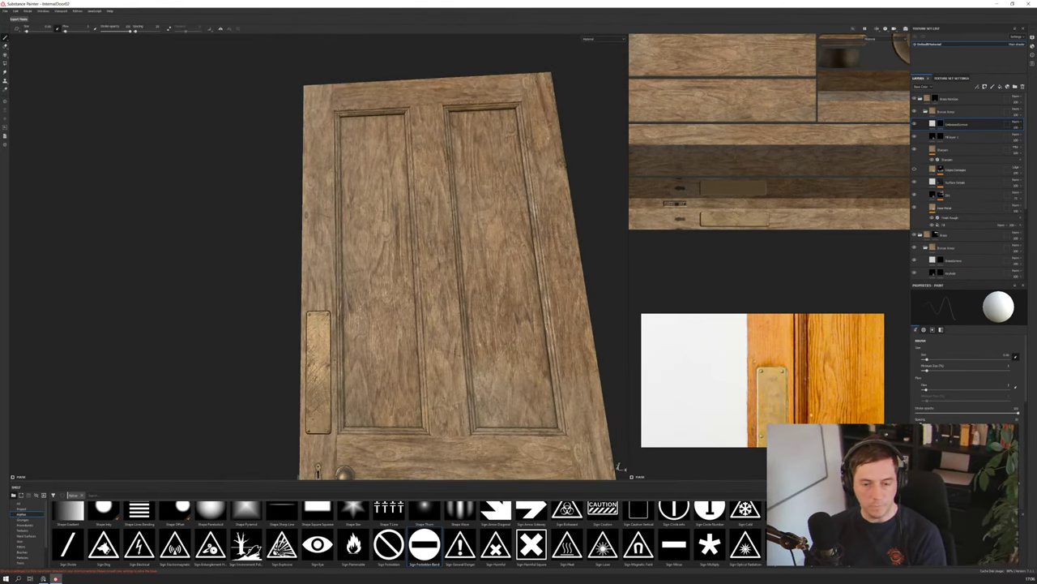
Examine the whole door from the front, the latch edge and the plain hinge edge, and zoom out on the reference board
scroll(742, 361, "down", 8)
middle_click_drag(778, 374, 843, 378)
scroll(437, 276, "down", 3)
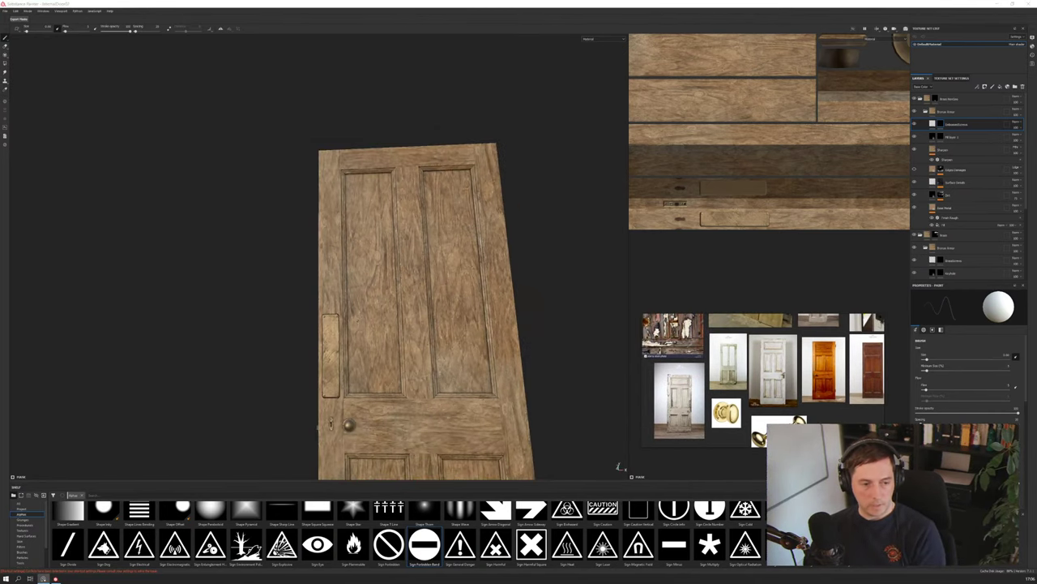
left_click_drag(405, 276, 483, 305, "alt")
middle_click_drag(483, 306, 556, 224, "alt")
left_click_drag(413, 333, 450, 332, "alt")
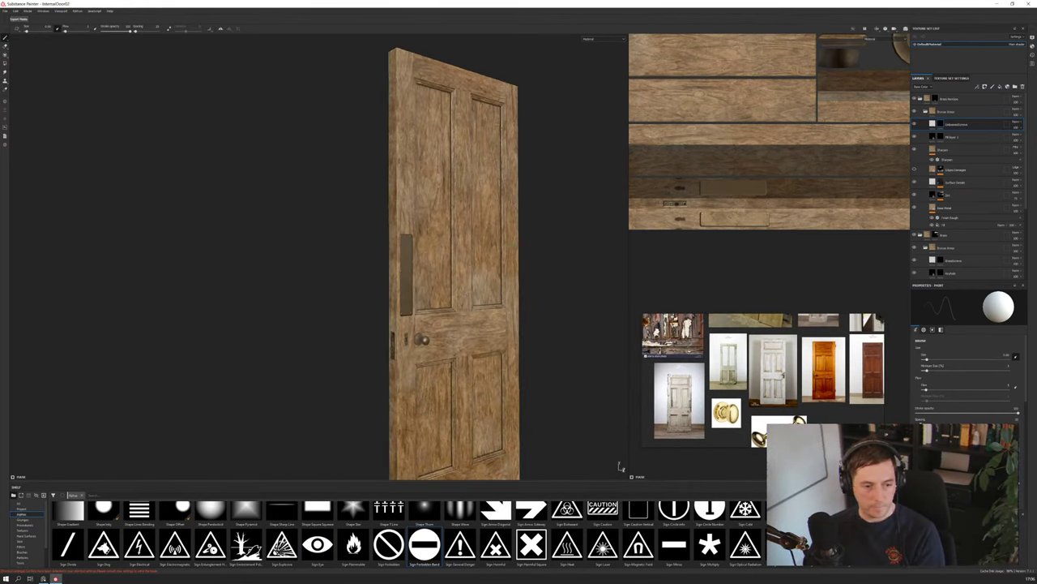
scroll(410, 357, "down", 3)
scroll(410, 356, "up", 6)
left_click_drag(381, 332, 577, 312, "alt")
scroll(396, 325, "up", 8)
scroll(414, 297, "down", 5)
middle_click_drag(450, 195, 364, 352, "alt")
left_click_drag(365, 352, 366, 317, "alt")
left_click_drag(615, 466, 617, 469, "alt")
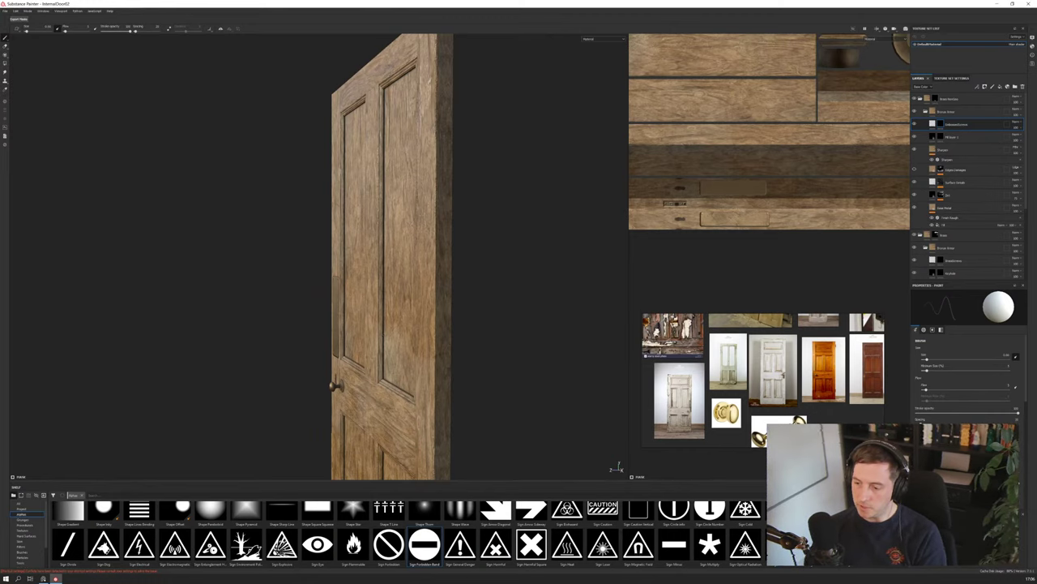
Switch to the Chrome browser and run a Google image search for old brass hinges
mouse_move(494, 583)
left_mouse_down()
mouse_move(491, 215)
mouse_move(444, 91)
left_mouse_up()
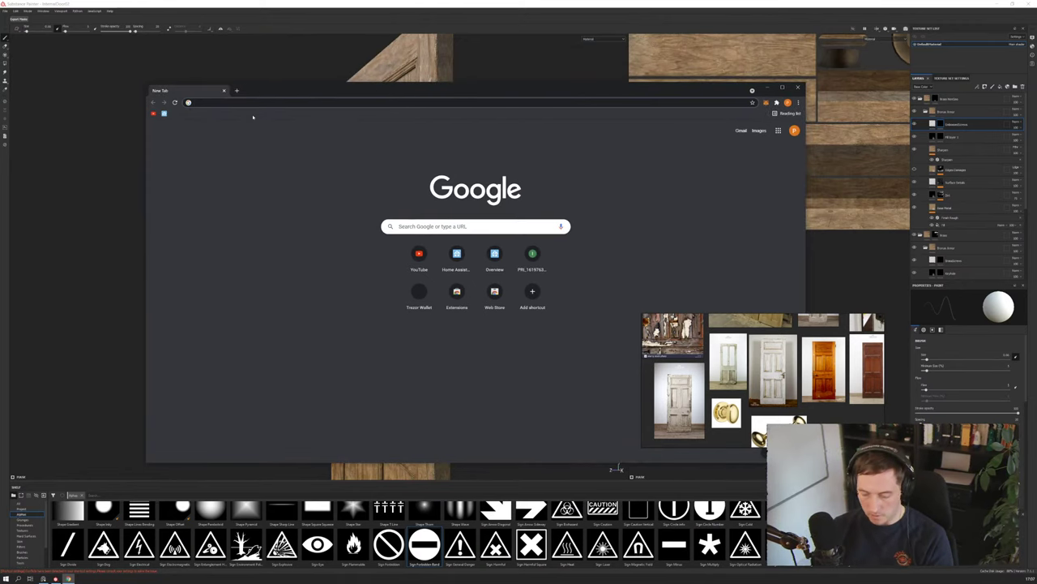
type("odl")
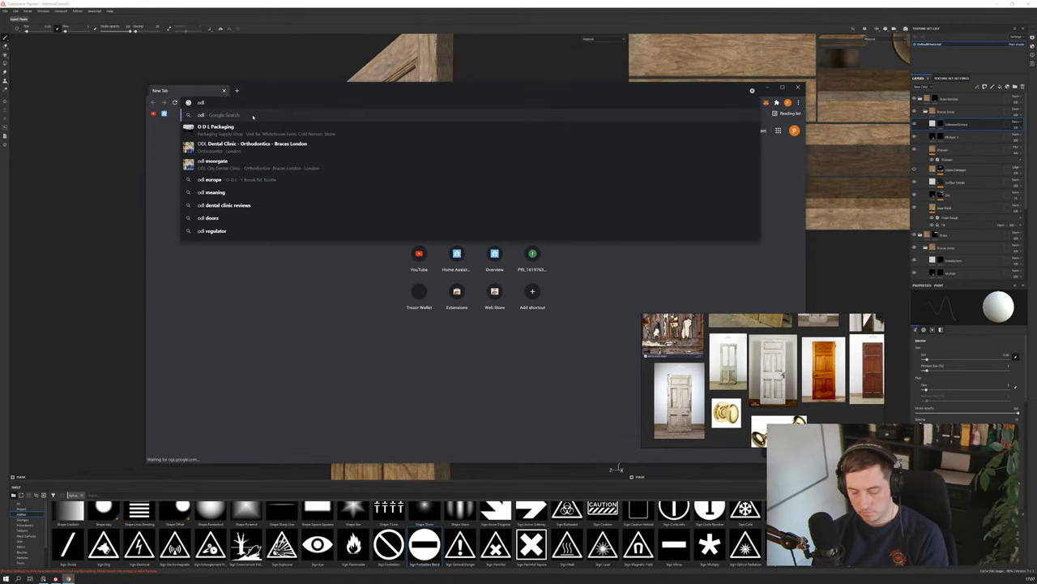
type(" h")
key("BackSpace")
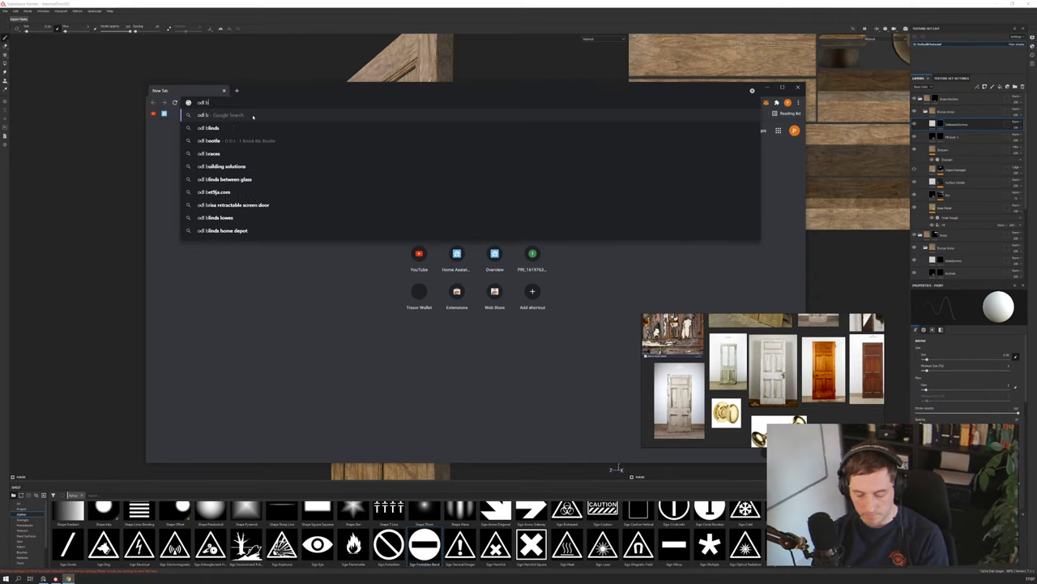
type("brass hinges")
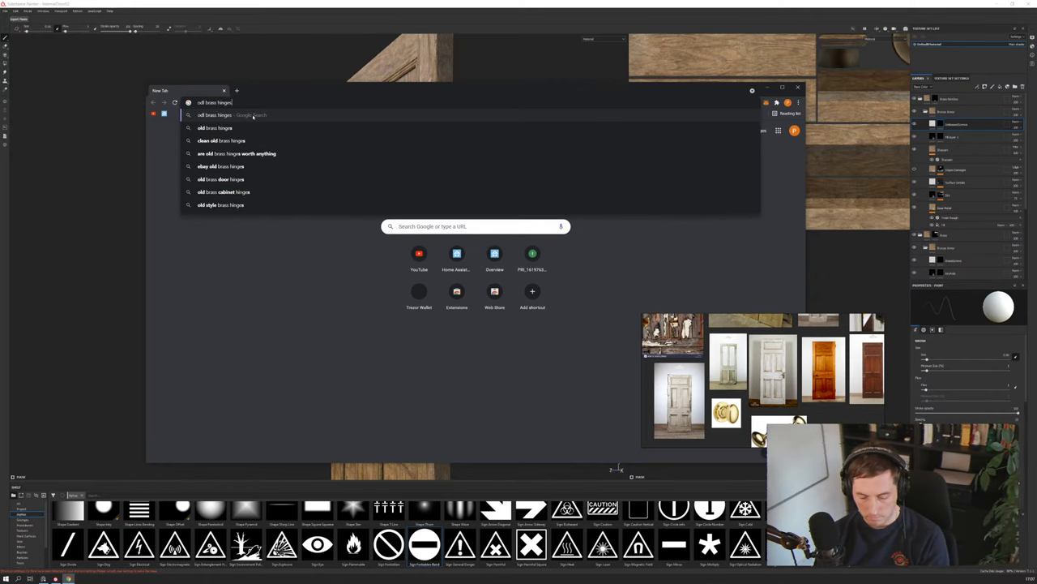
key("Return")
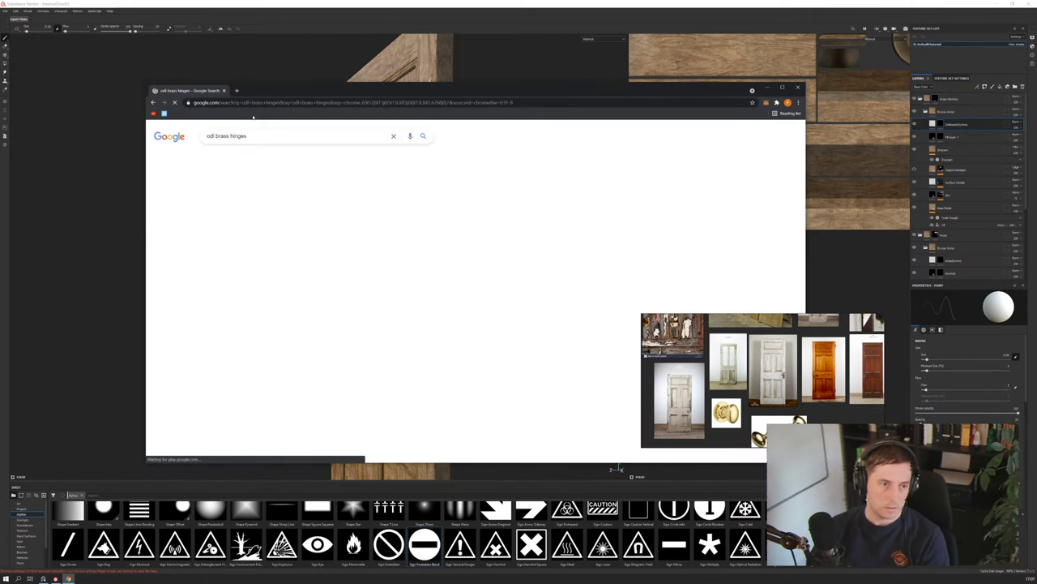
left_click(268, 157)
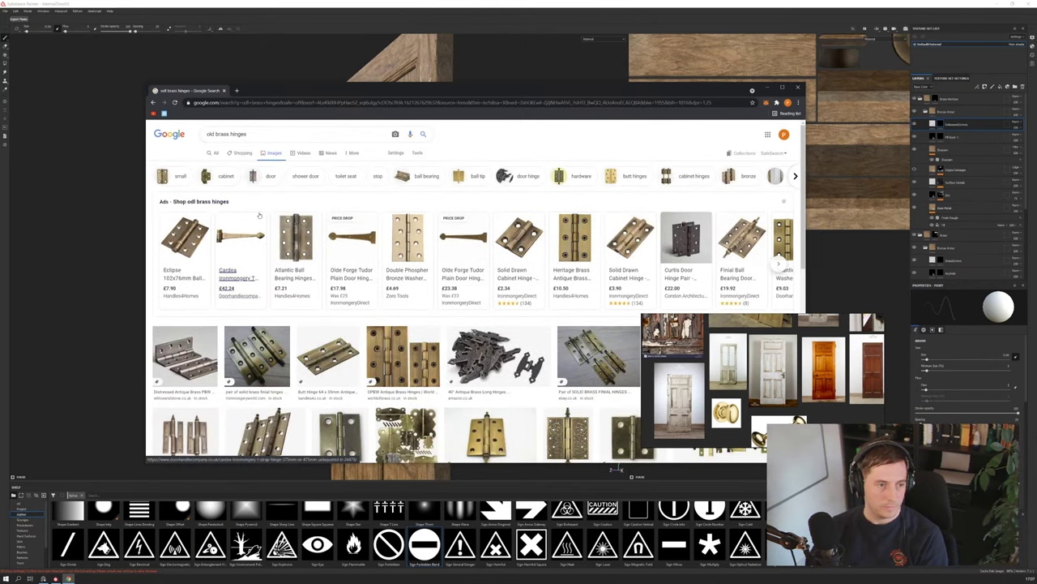
Browse the brass hinge image results for a usable reference, moving the browser window clear of the reference board
scroll(275, 328, "down", 5)
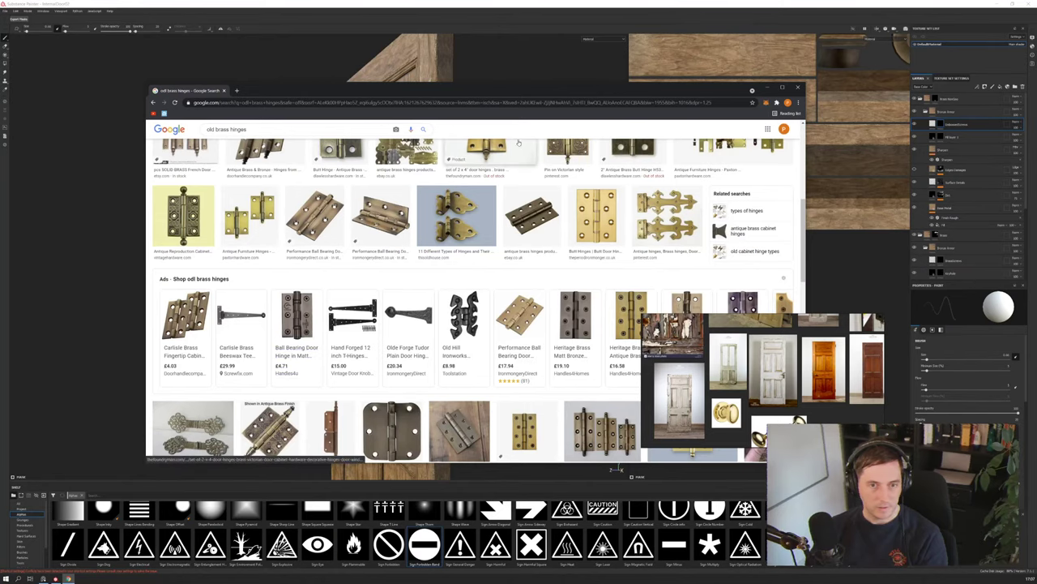
left_click_drag(545, 91, 444, 60)
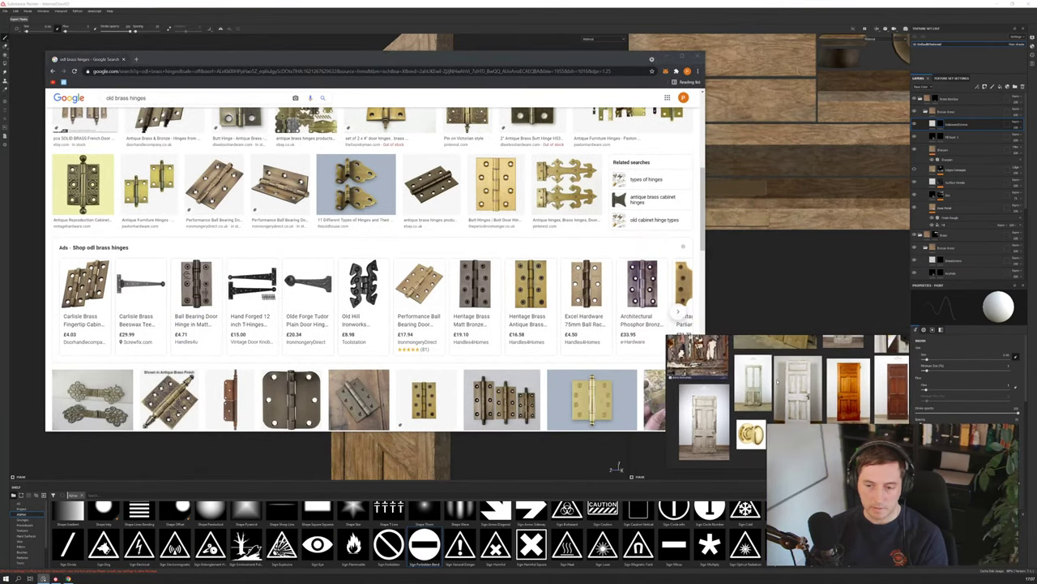
scroll(373, 267, "down", 5)
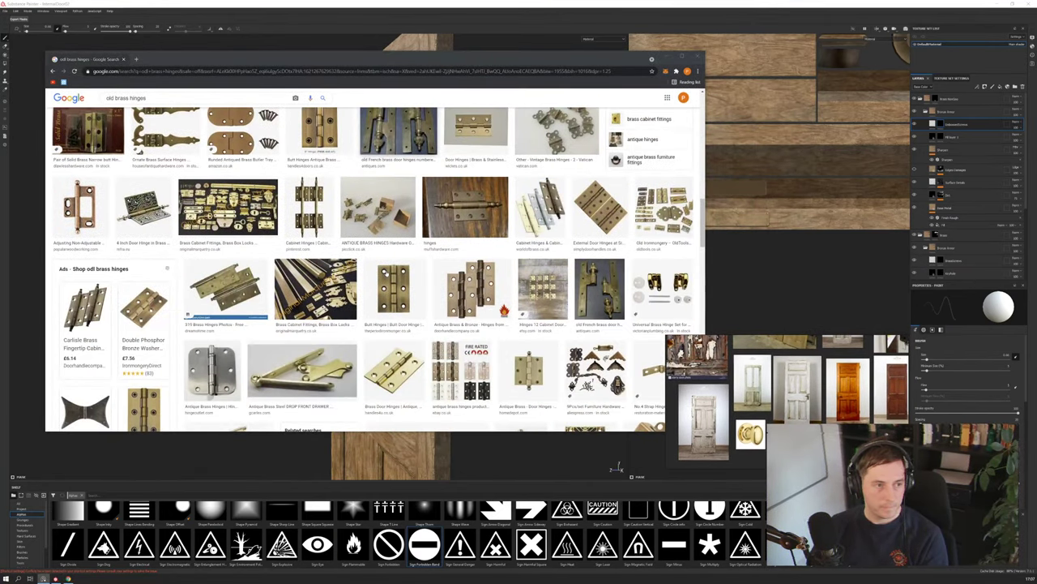
scroll(388, 273, "down", 5)
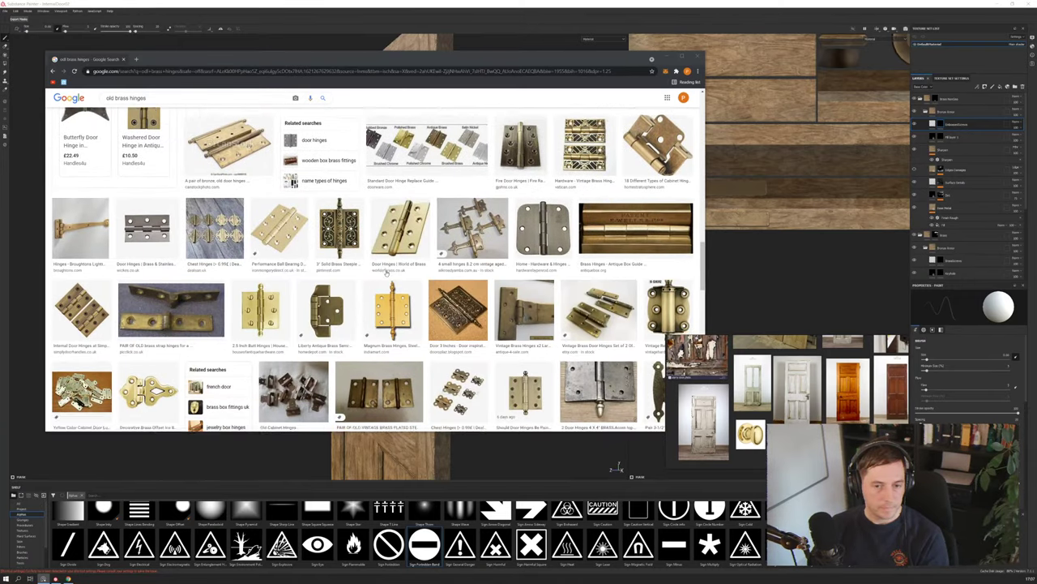
scroll(387, 273, "down", 3)
scroll(387, 273, "down", 8)
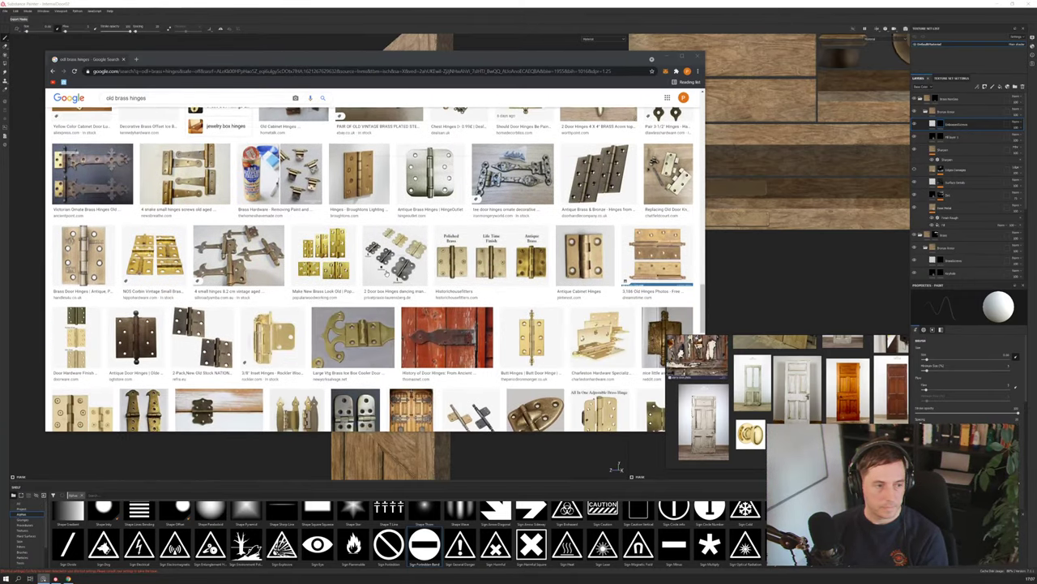
scroll(387, 273, "down", 10)
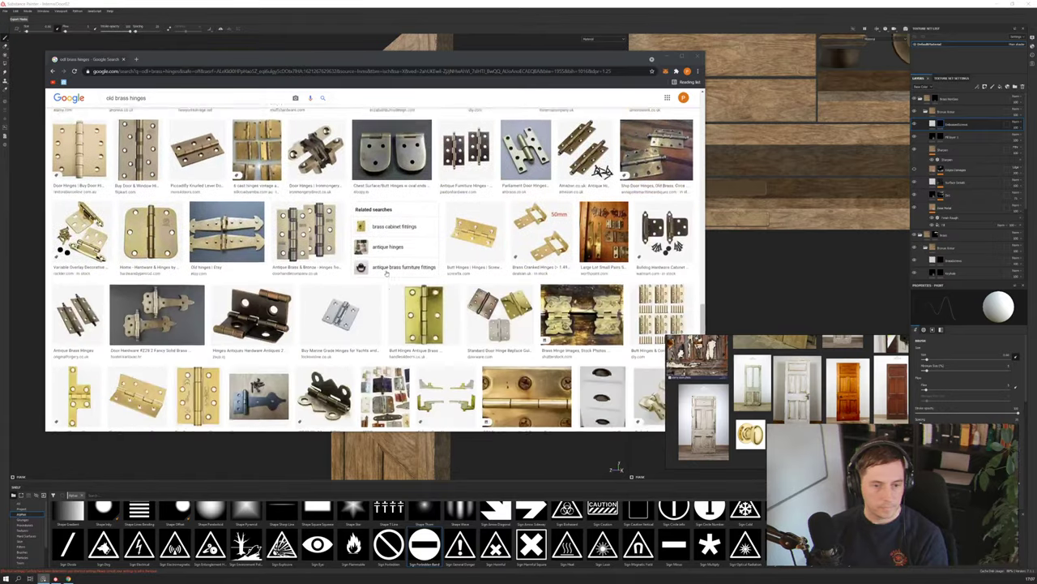
scroll(386, 274, "up", 20)
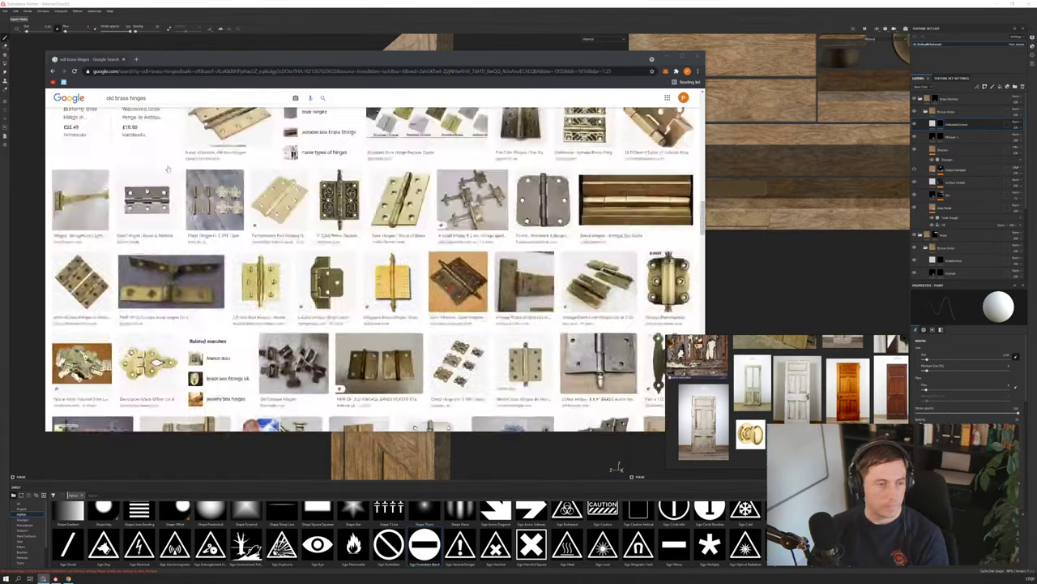
Refine the image search to "old brass hinges interior door" and look through the results for hinges fitted on a door
type("wood")
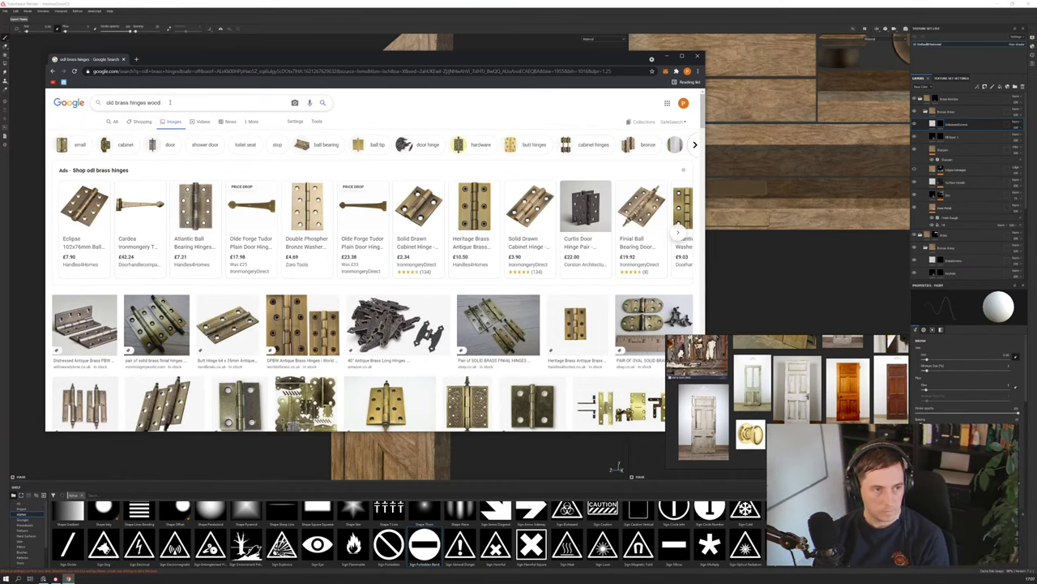
key("BackSpace")
key("BackSpace")
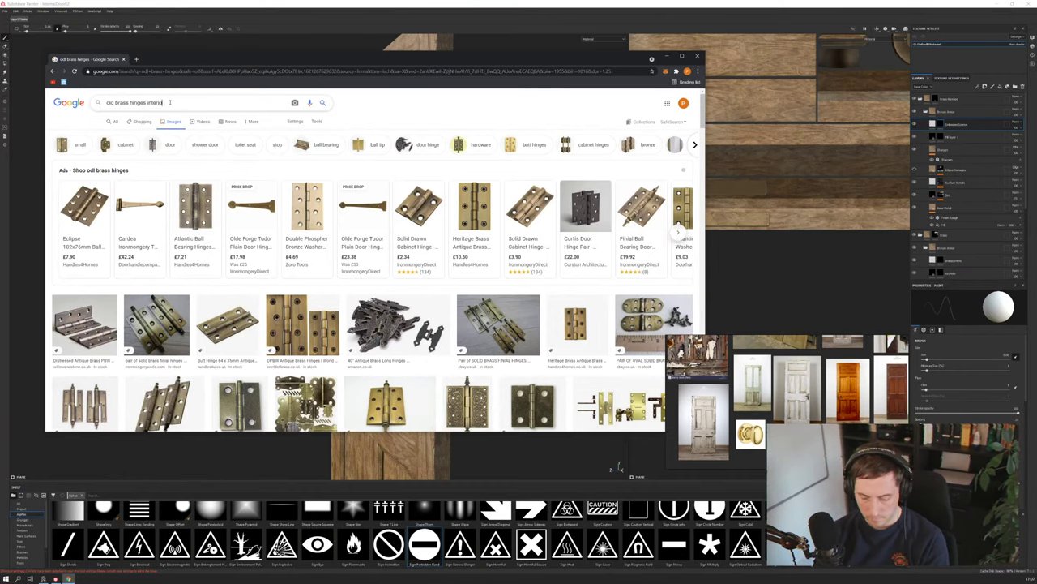
type("interior door")
key("Return")
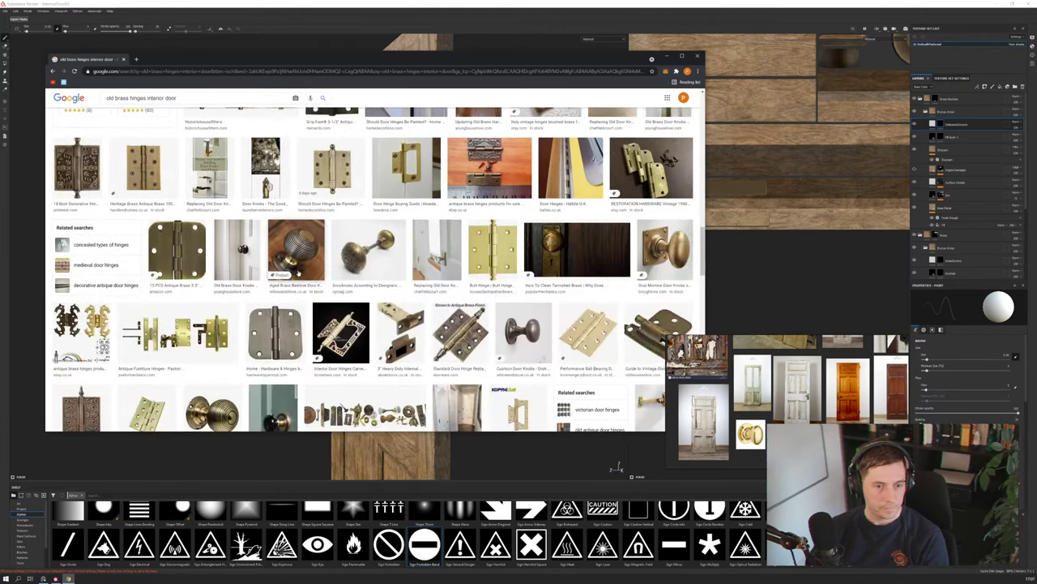
scroll(373, 270, "down", 20)
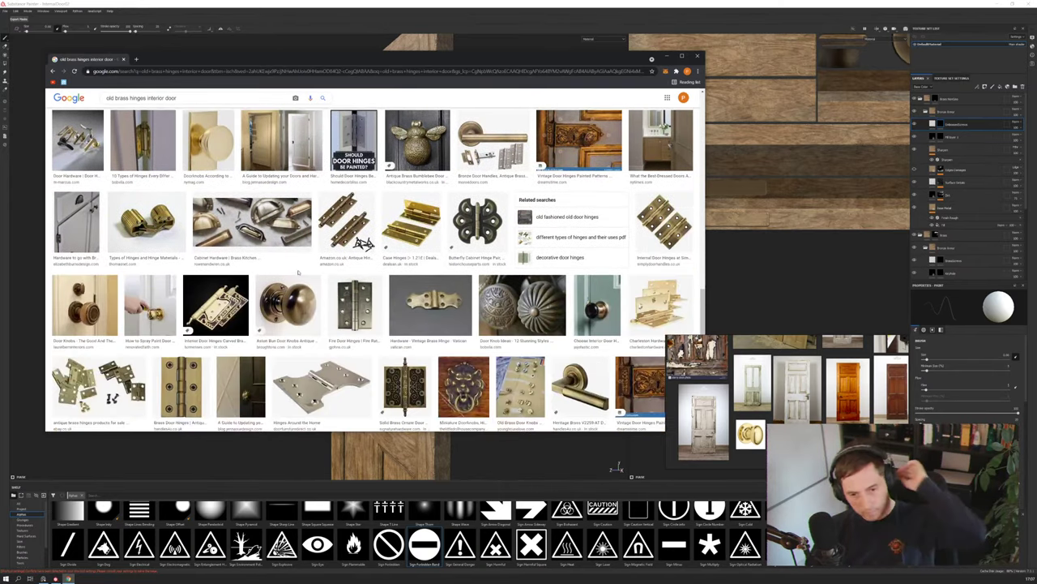
scroll(369, 273, "down", 10)
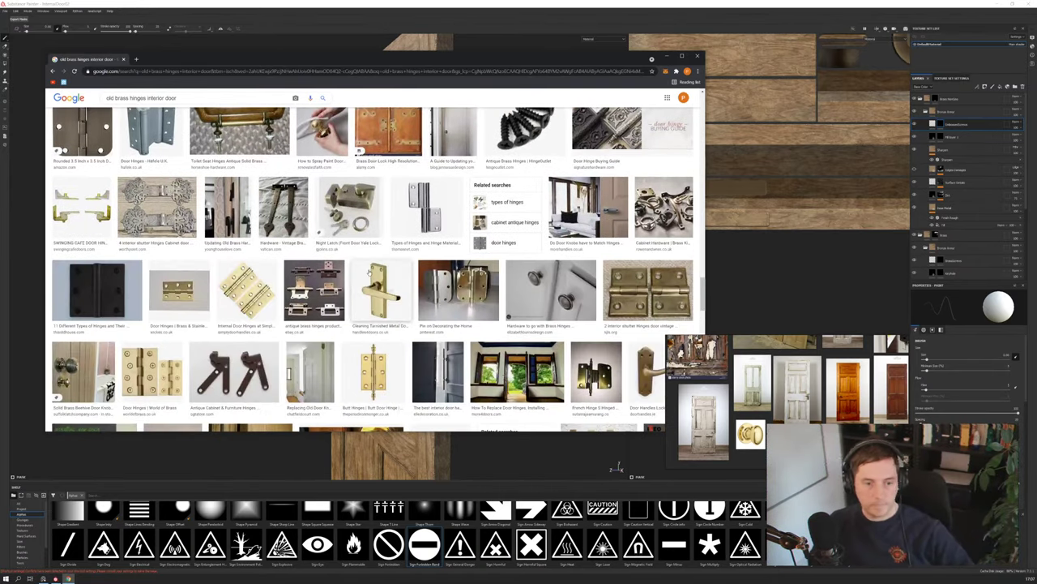
scroll(368, 271, "down", 5)
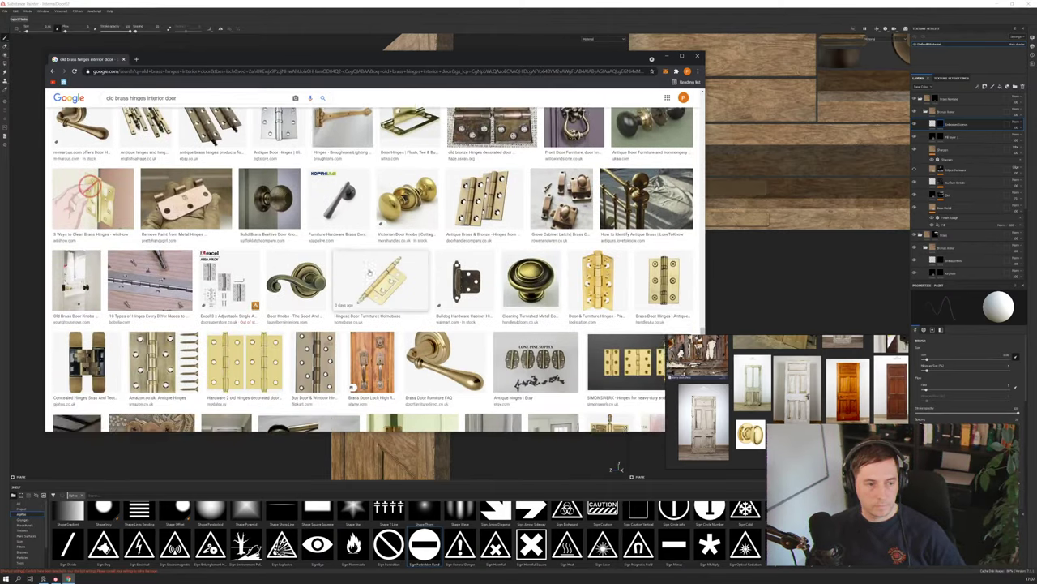
scroll(374, 279, "down", 3)
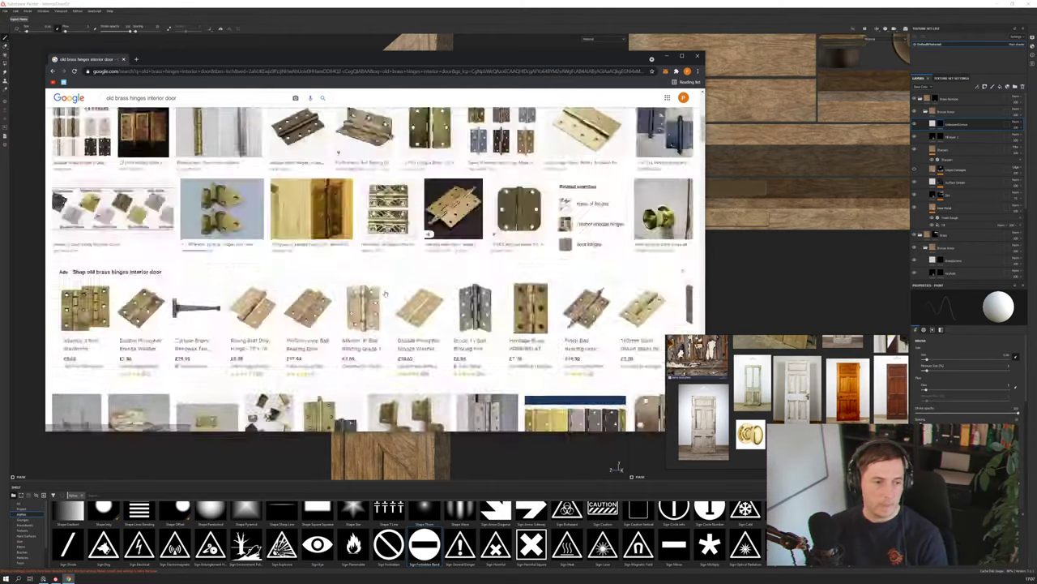
scroll(154, 113, "up", 2)
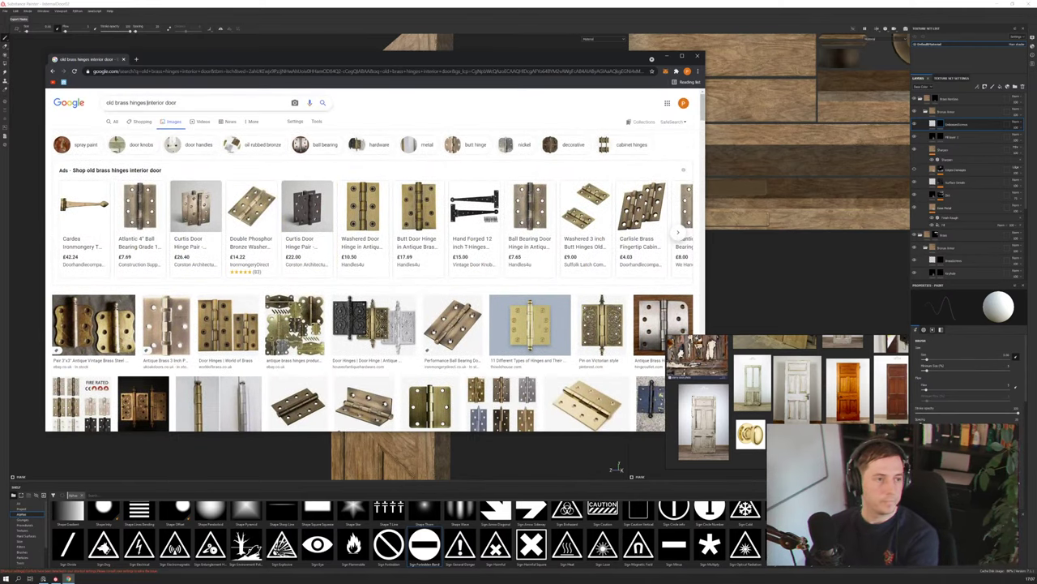
Shorten the image search to "old interior door" and look through the results for door hardware close-ups
left_click_drag(123, 103, 115, 103)
key("BackSpace")
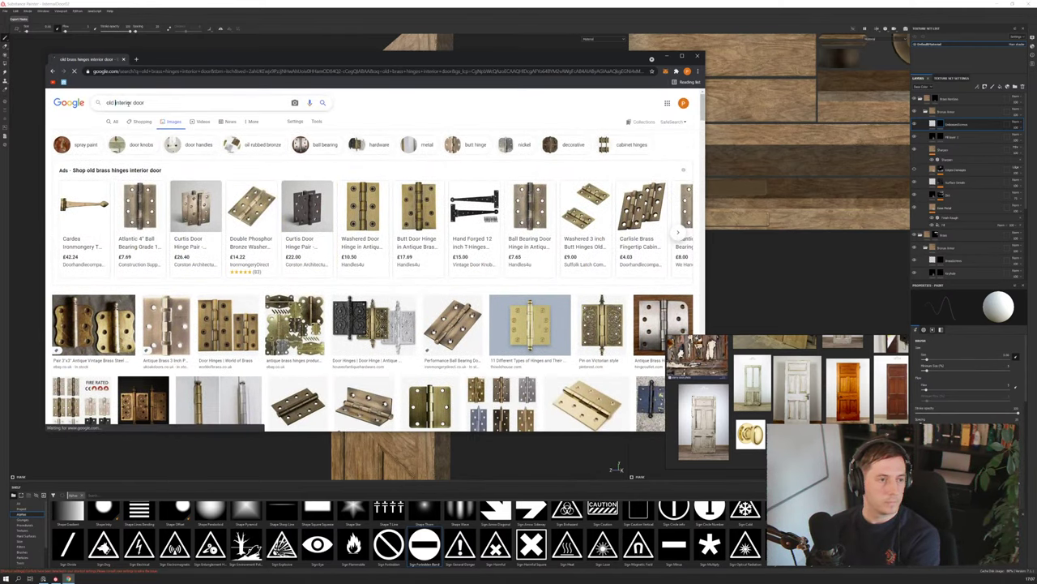
key("Return")
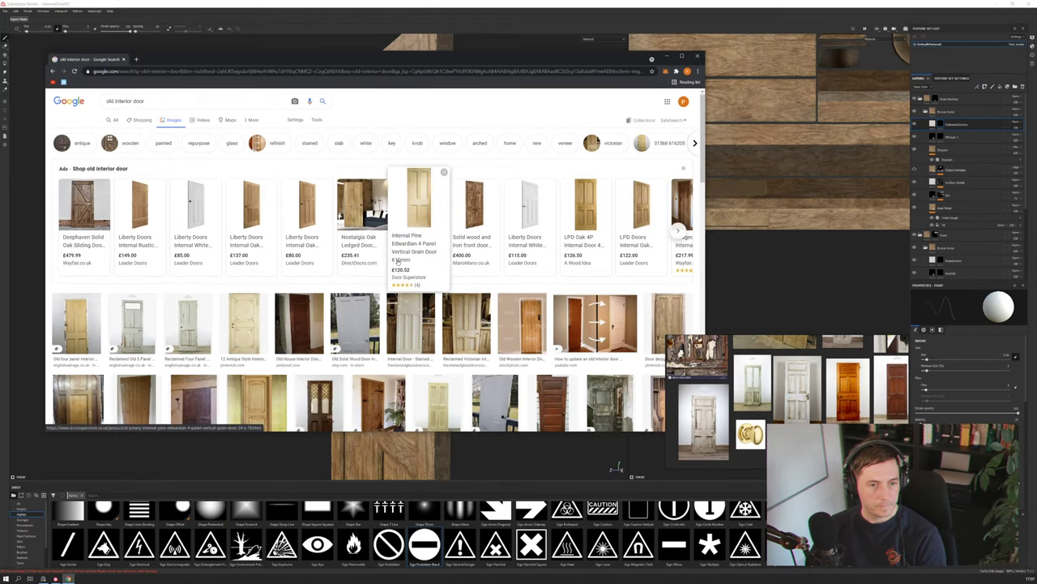
scroll(397, 262, "down", 2)
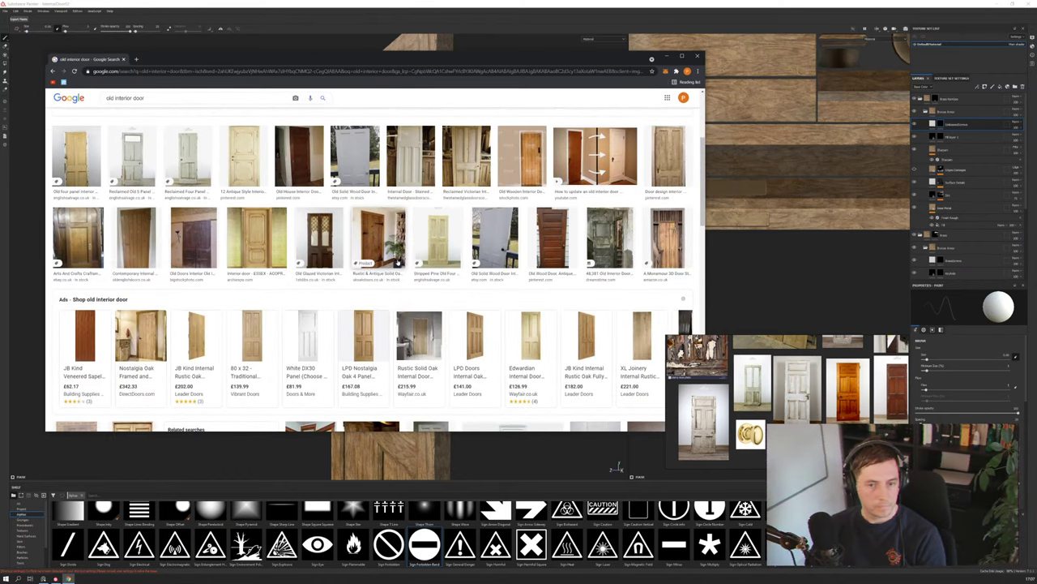
scroll(398, 262, "down", 5)
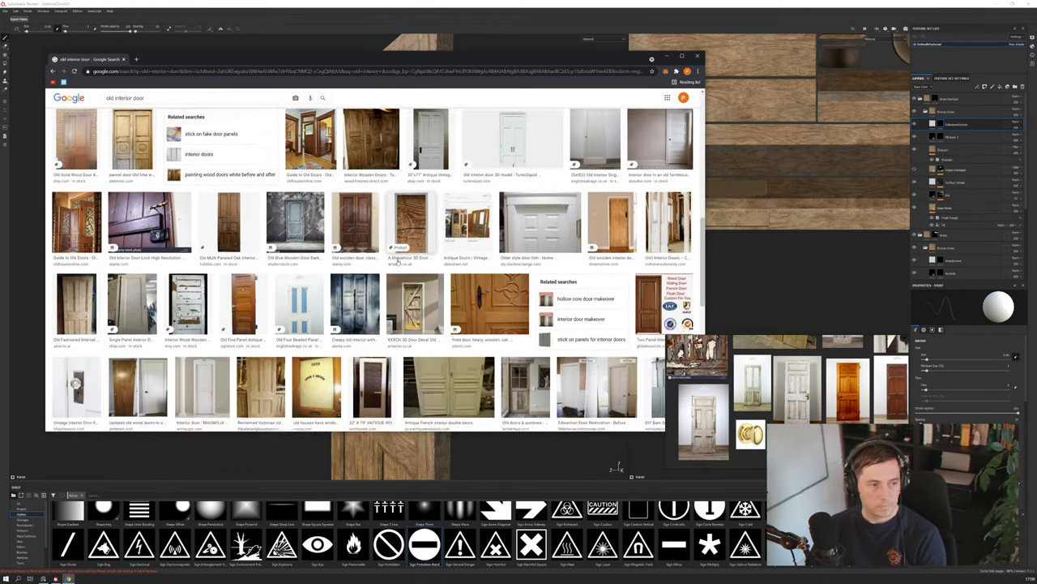
scroll(397, 261, "down", 8)
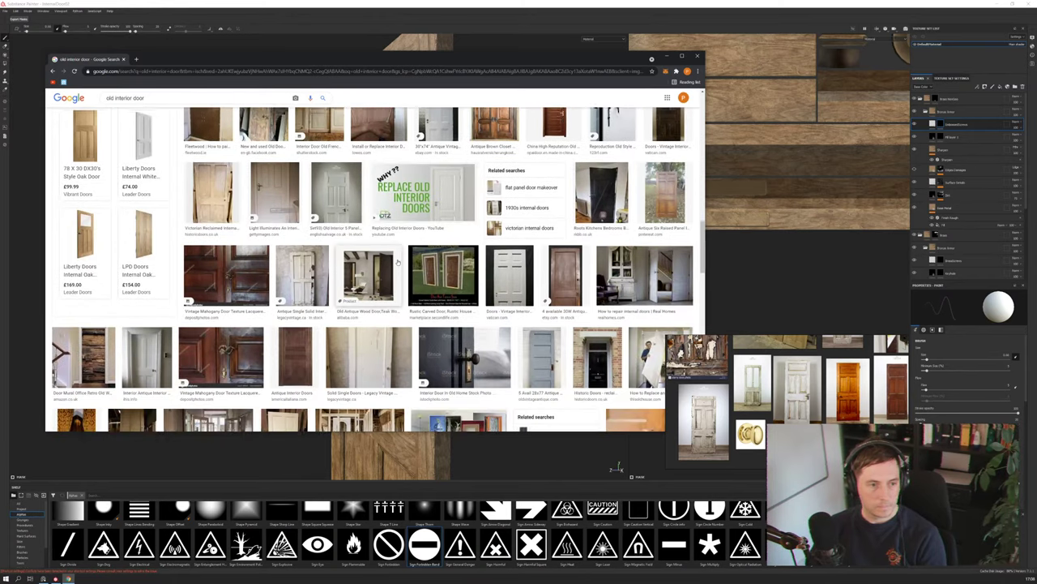
scroll(397, 262, "down", 3)
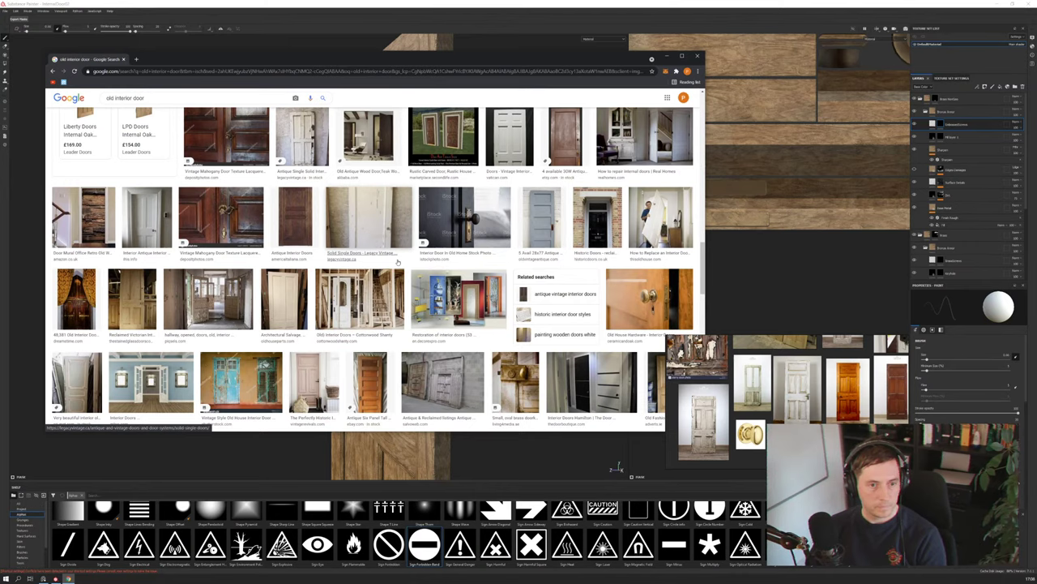
scroll(397, 262, "down", 3)
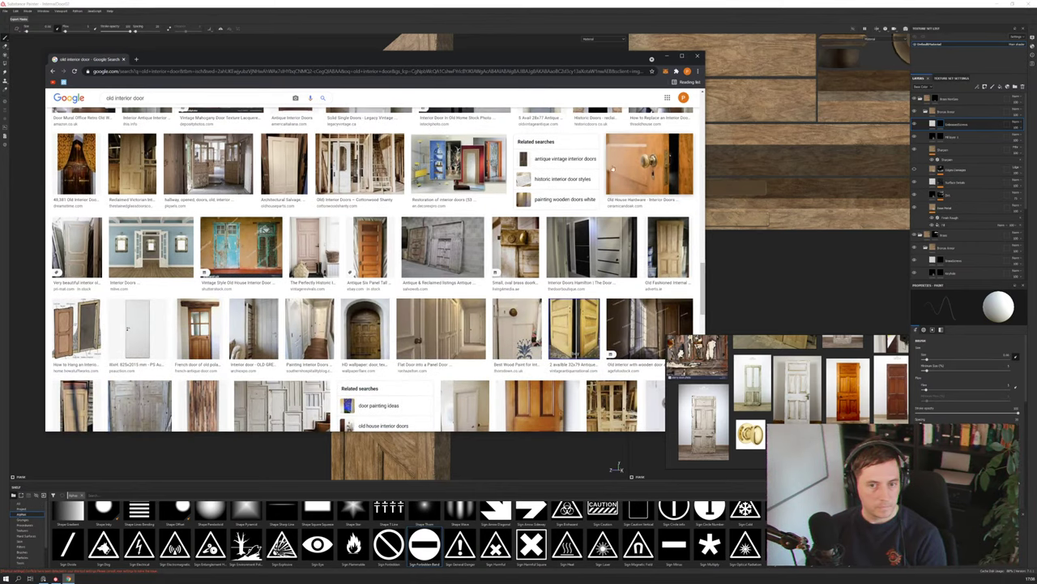
Copy the Ceramic & Oak photo of an old door with brass knob and latch plate into the reference board's empty area
left_click(638, 166)
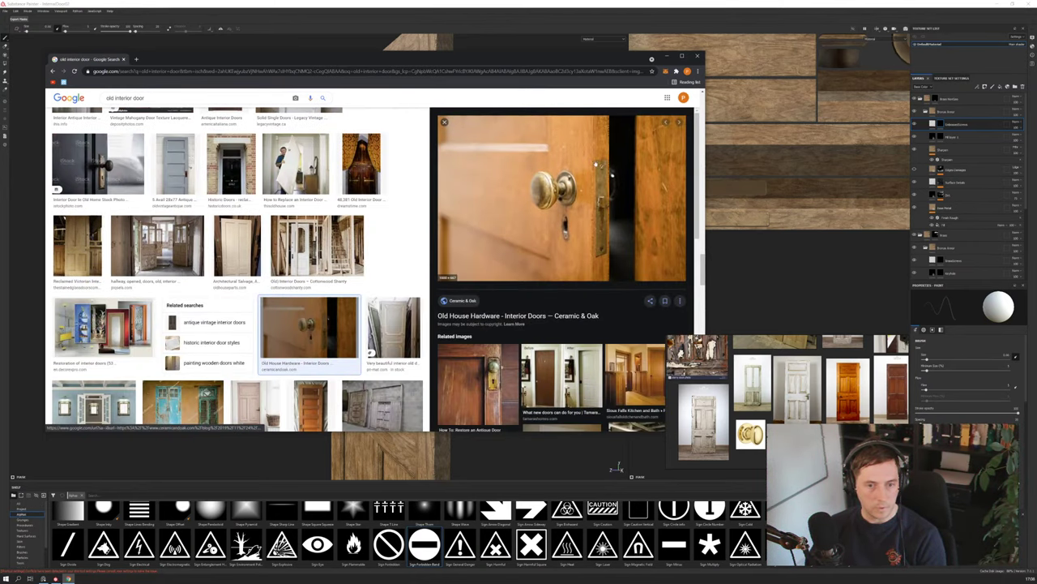
right_click(561, 194)
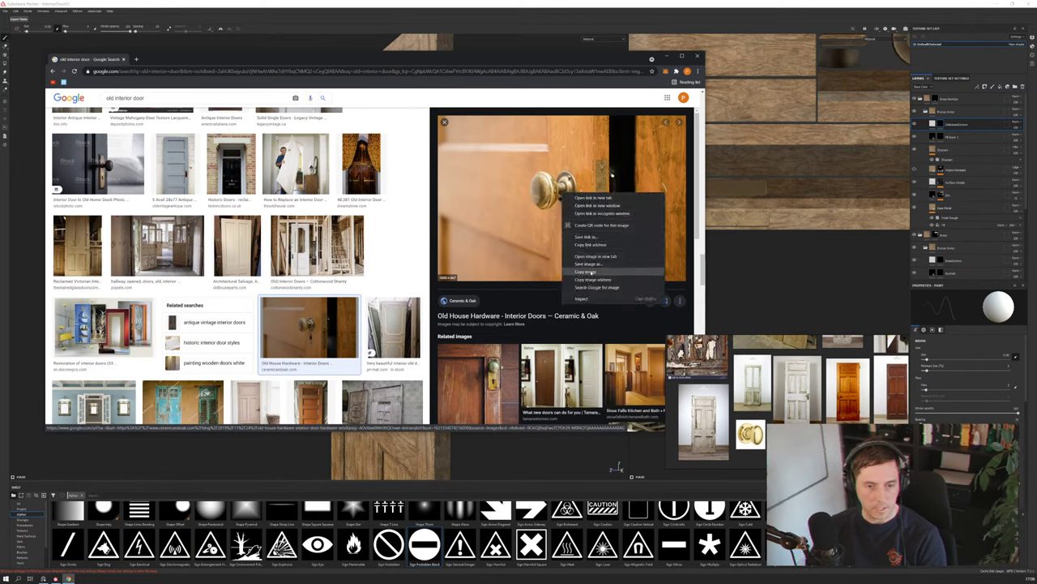
left_click(577, 271)
key("ctrl+v")
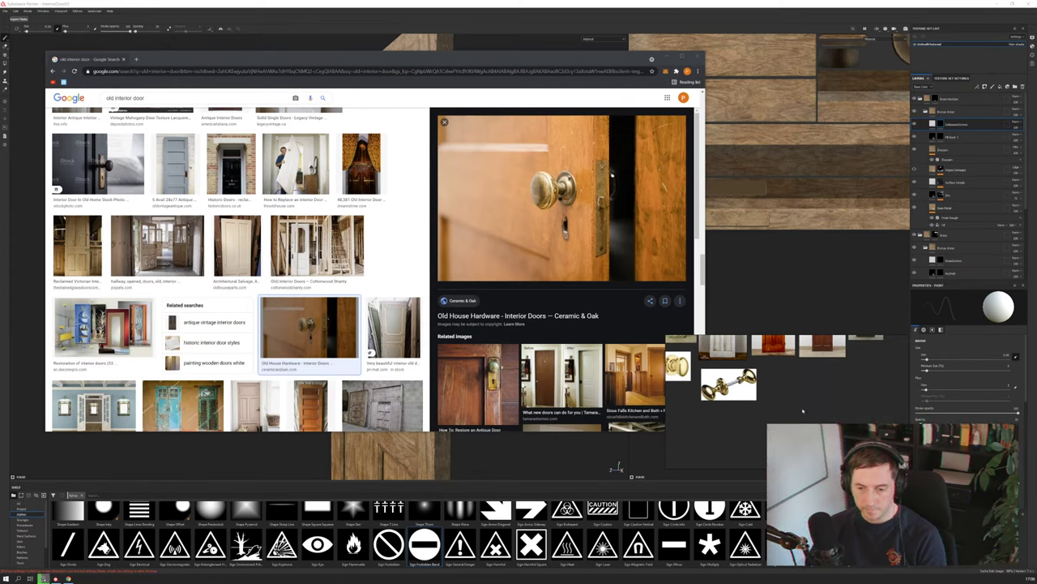
key("ctrl+v")
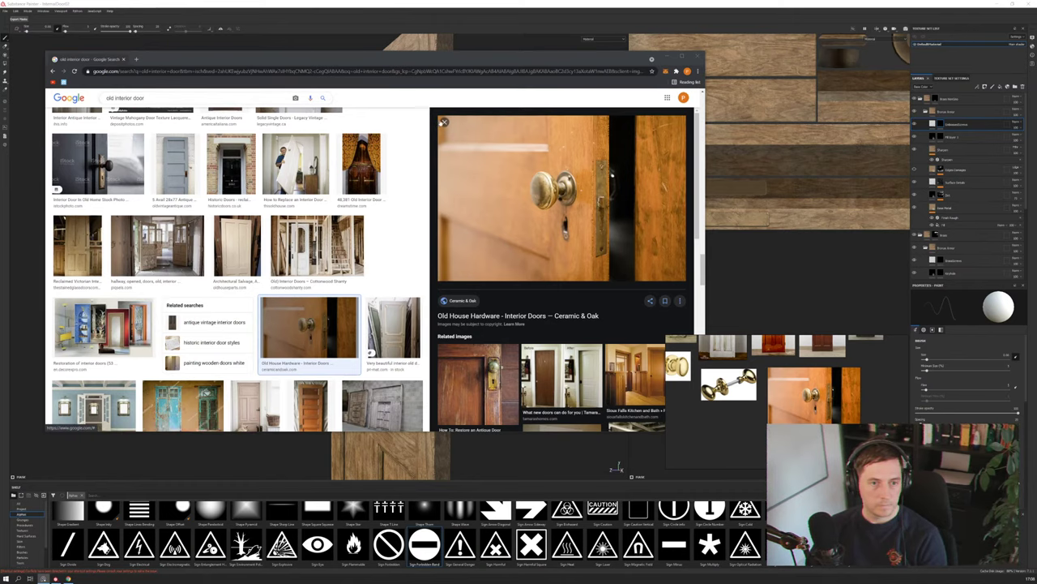
Close the Ceramic & Oak photo preview and look through more of the "old interior door" image results
left_click(444, 122)
scroll(472, 259, "down", 5)
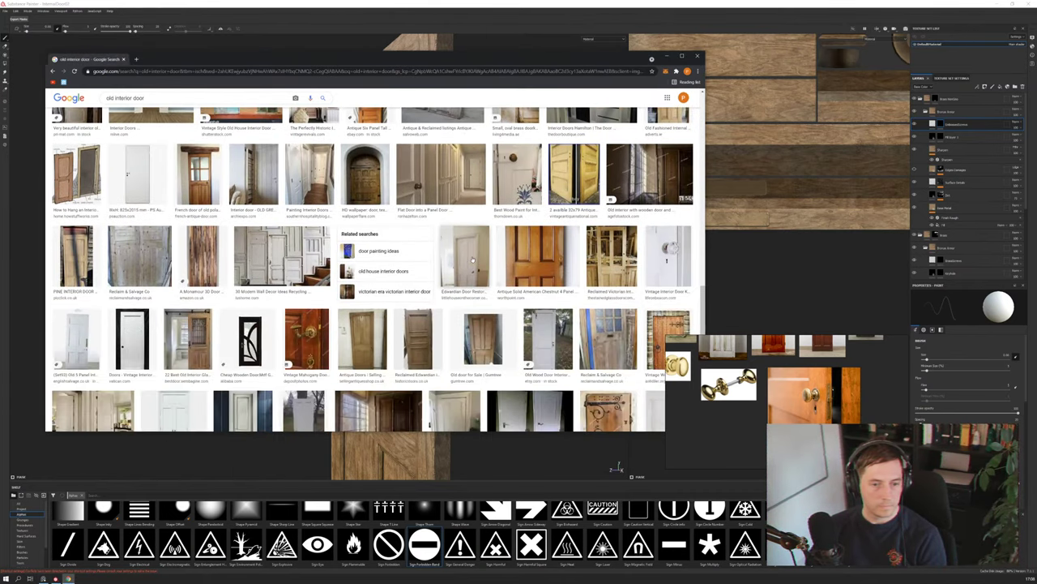
scroll(473, 260, "down", 10)
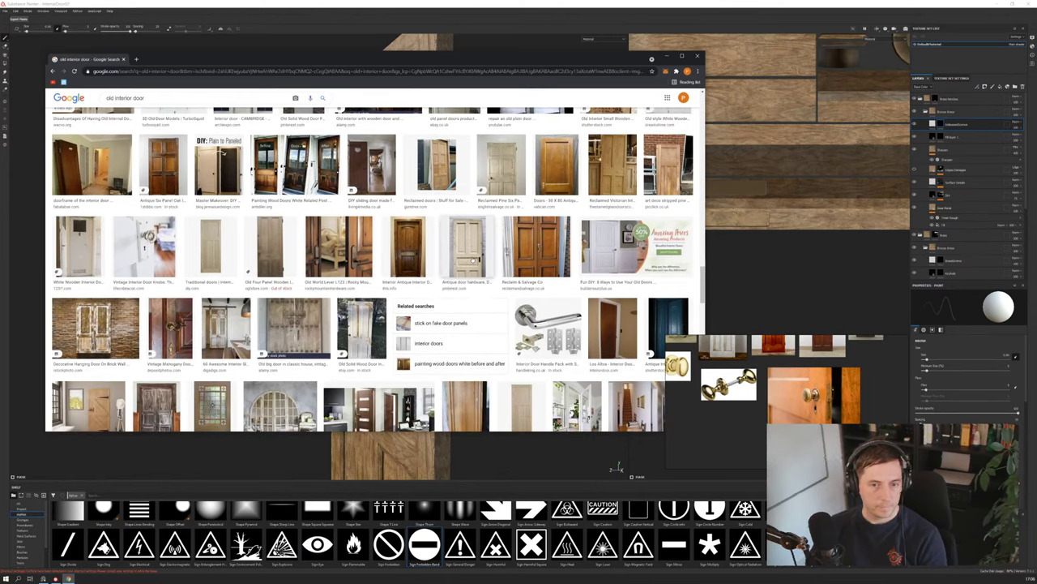
Extend the image search to "old interior door hinge" and look through the results for hinges fitted in a door edge
left_click(174, 98)
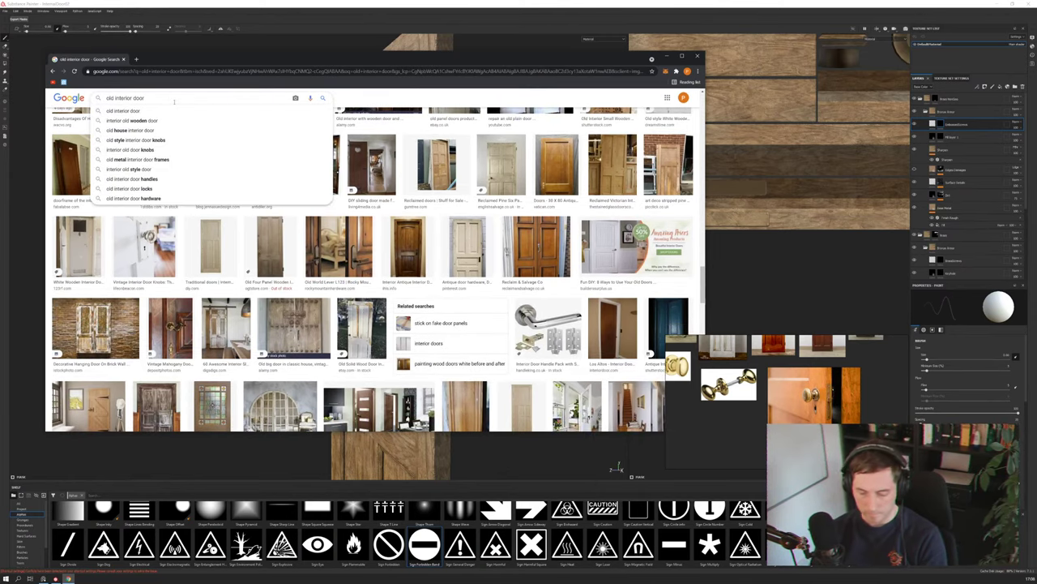
type("hinge")
key("Return")
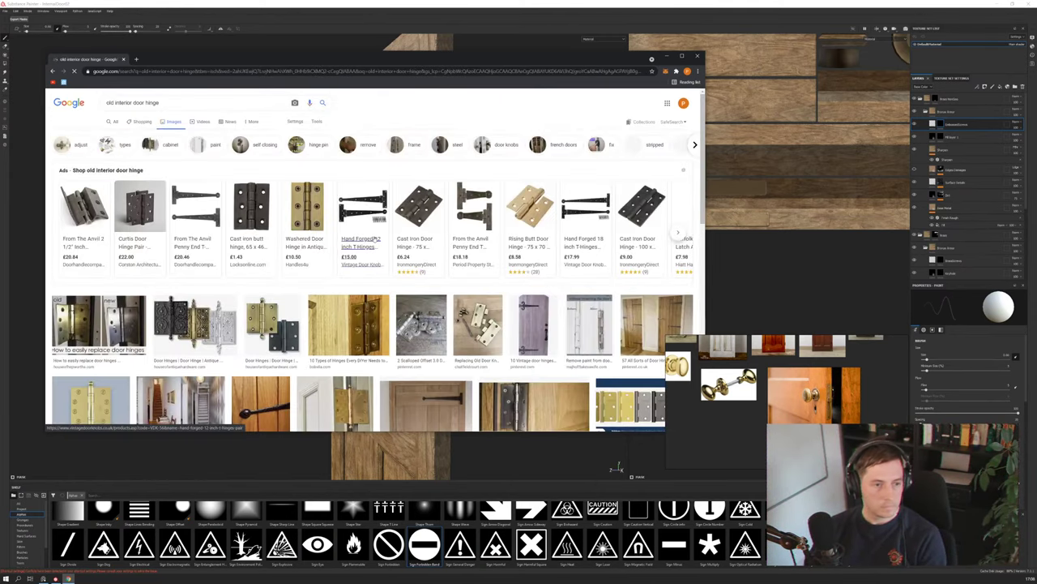
scroll(390, 271, "down", 3)
scroll(390, 272, "down", 5)
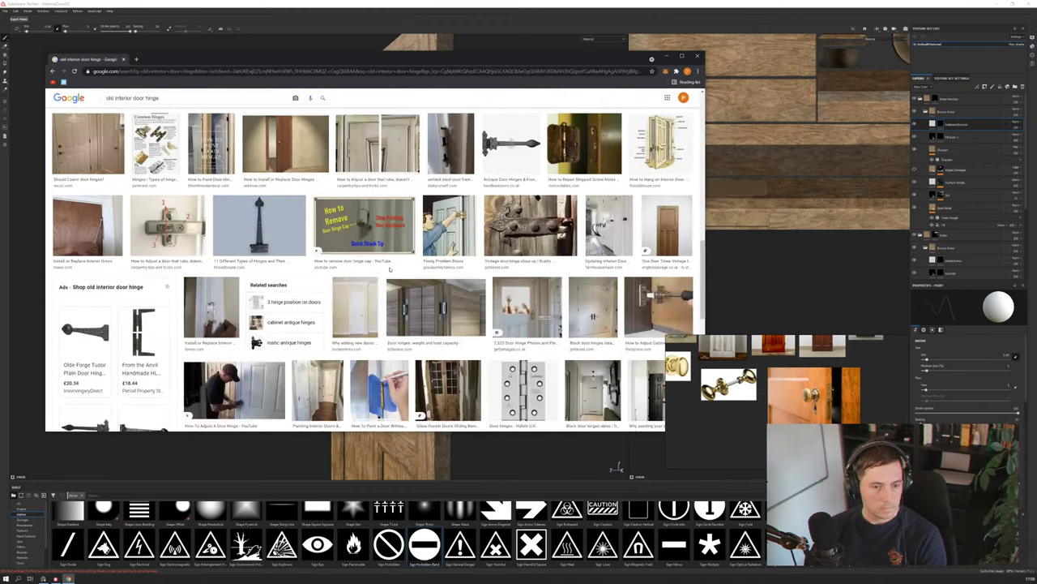
scroll(390, 272, "down", 5)
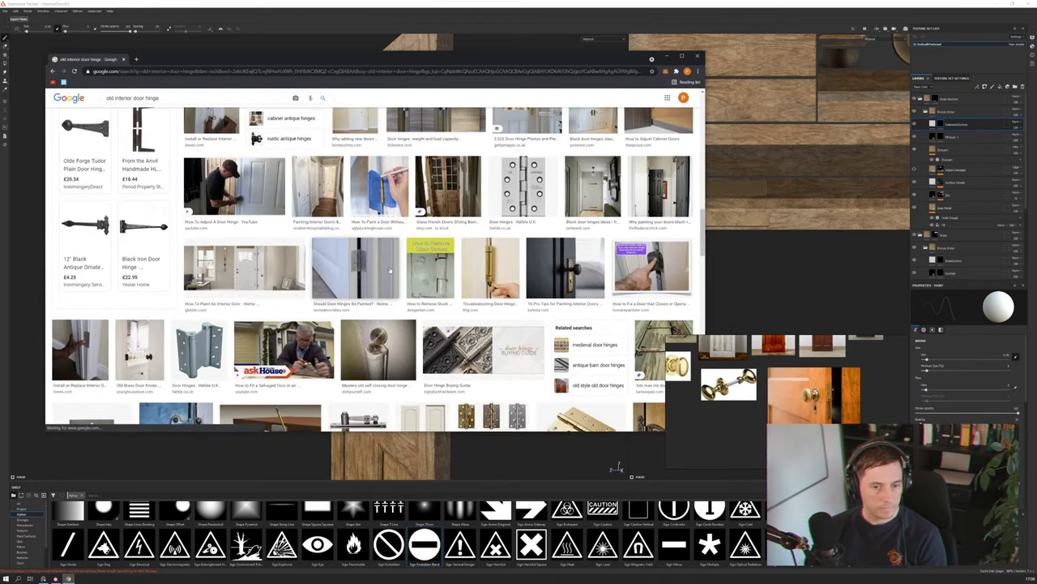
scroll(390, 270, "down", 3)
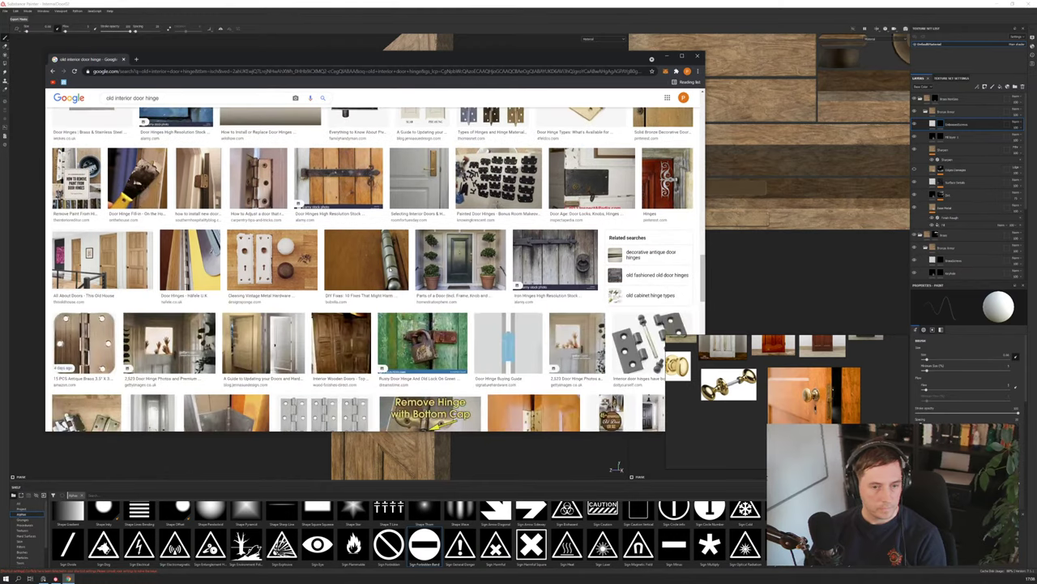
scroll(390, 267, "down", 2)
scroll(390, 267, "down", 2)
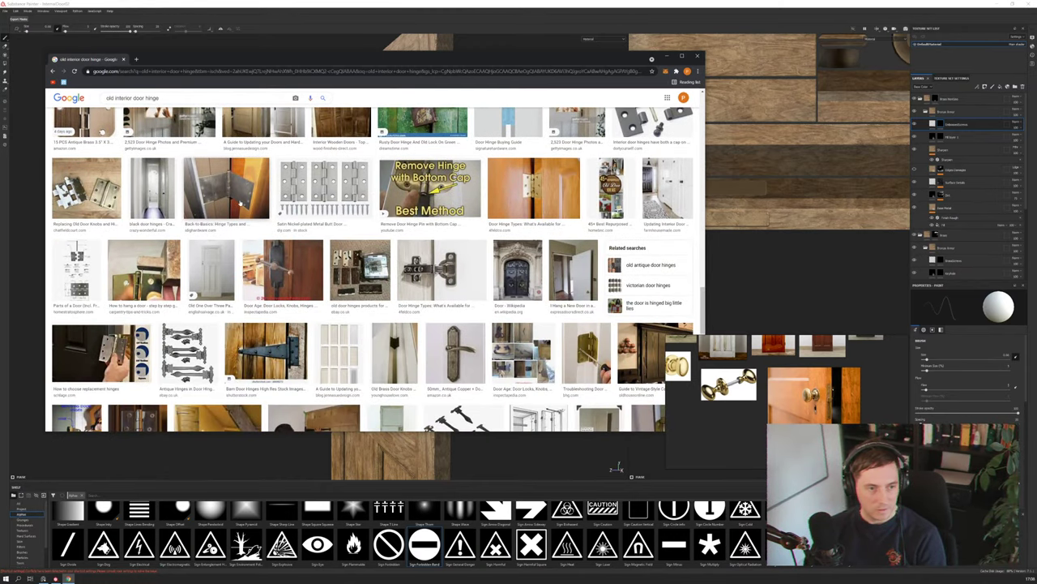
scroll(349, 316, "down", 2)
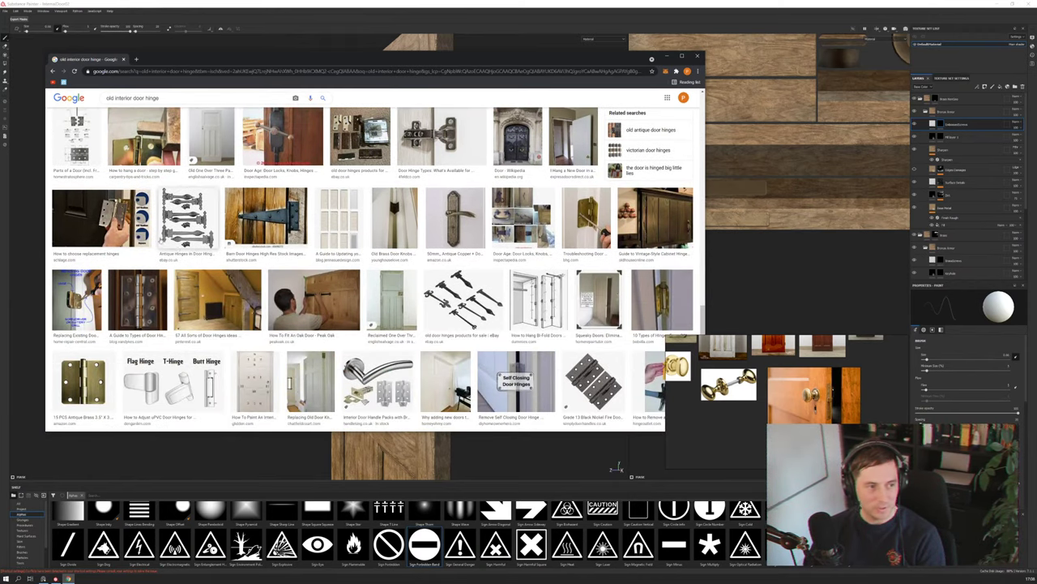
Open the Schlage "How to choose replacement hinges" image and examine it alongside further hinge results
left_click(100, 217)
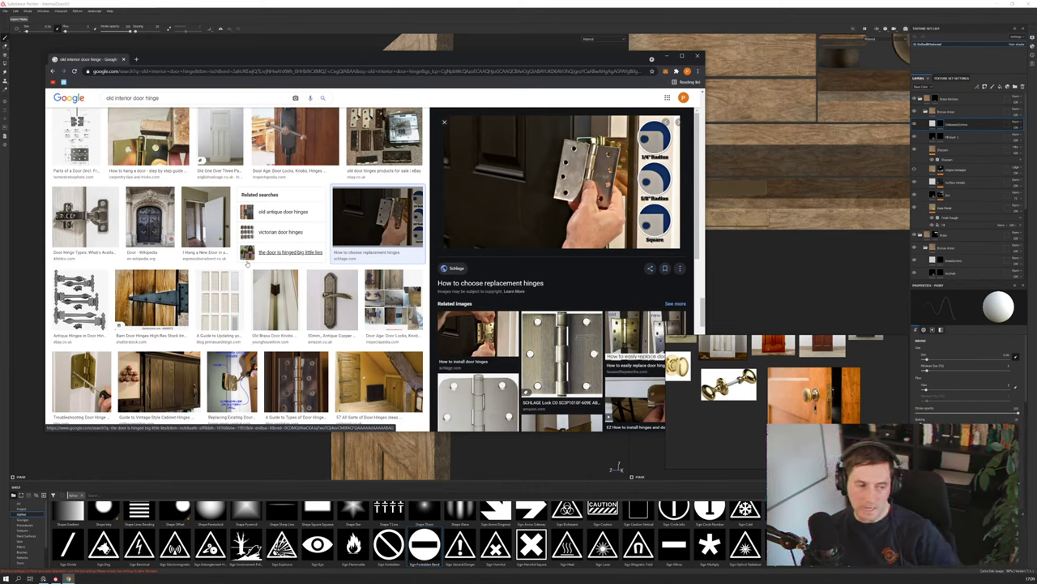
scroll(243, 300, "down", 2)
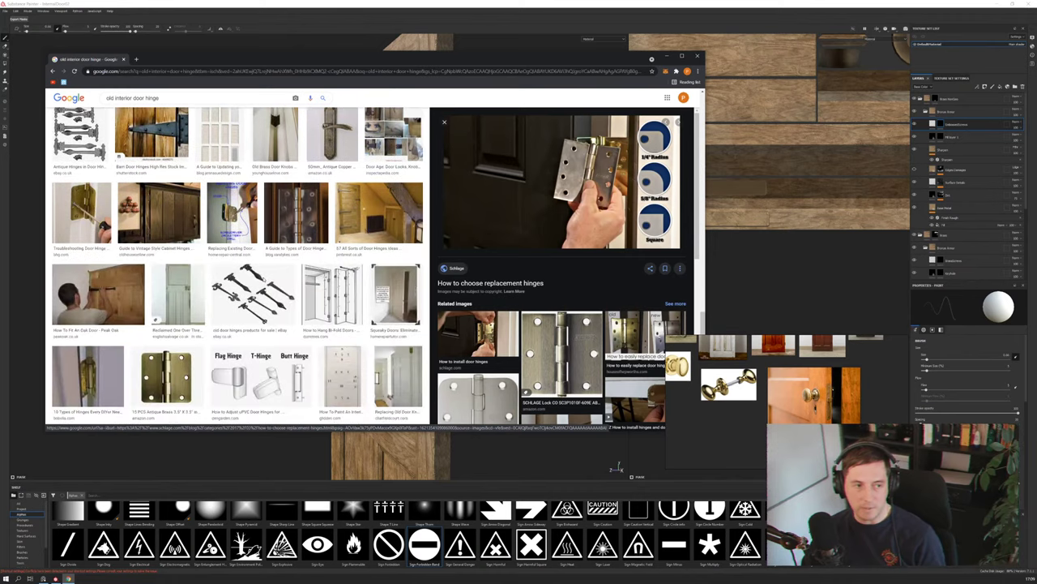
scroll(243, 300, "down", 3)
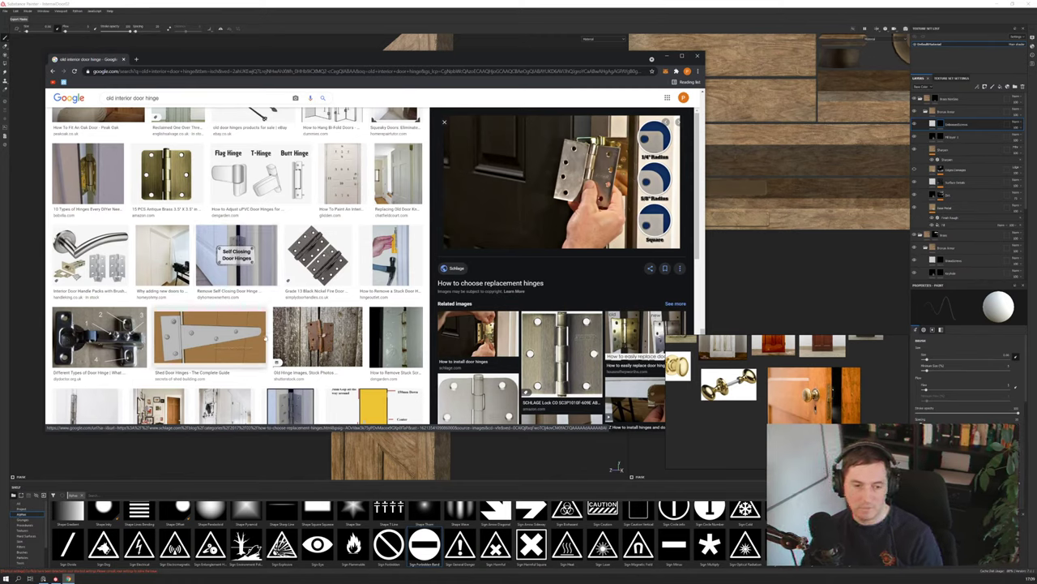
scroll(263, 279, "down", 2)
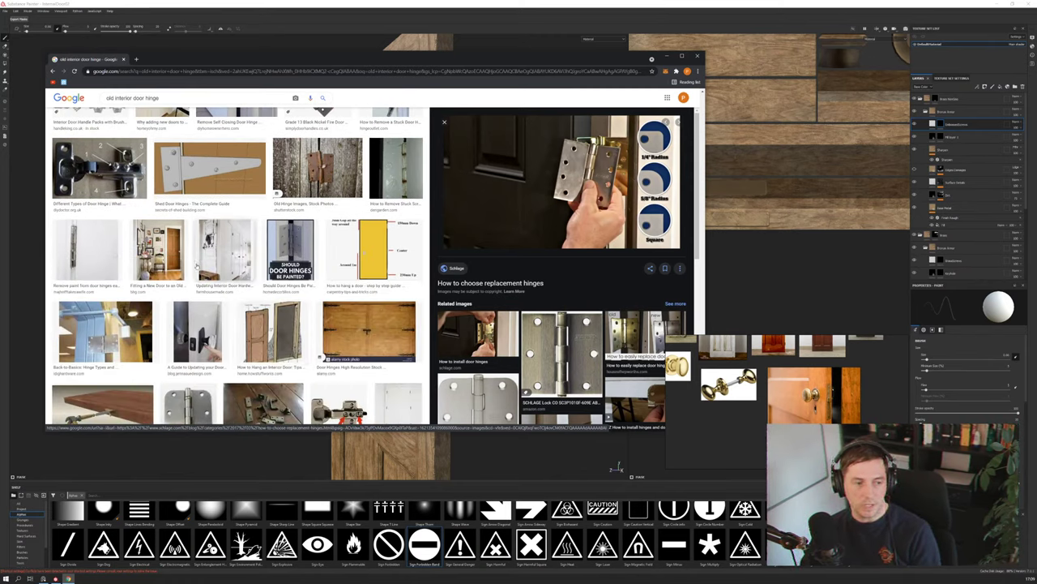
scroll(121, 312, "down", 2)
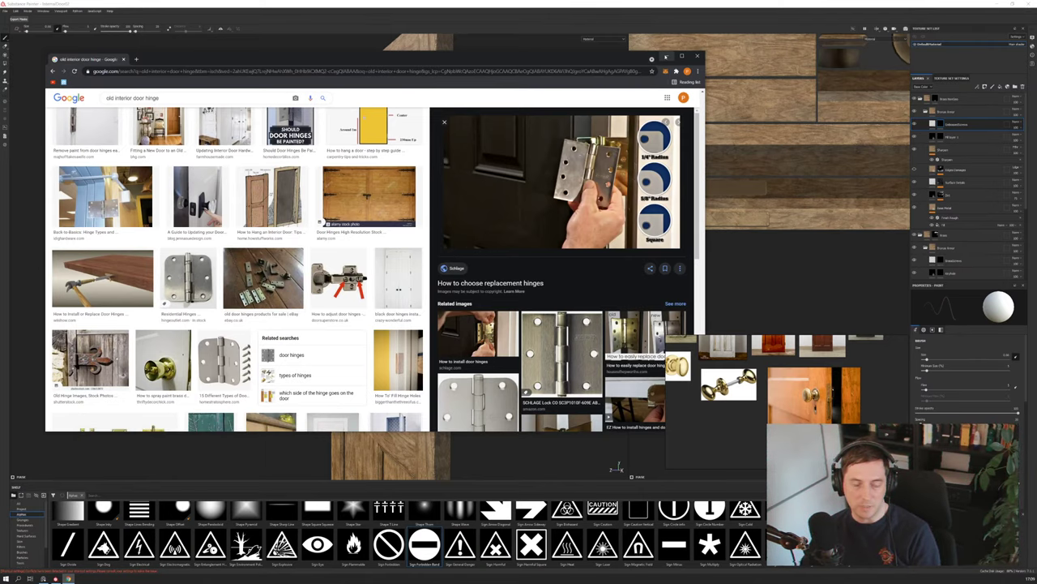
Switch back to Substance Painter and select the topmost layer folder's mask for painting on the door's narrow hinge edge
left_click(666, 57)
left_click(366, 2)
mouse_move(460, 266)
left_mouse_down("alt")
mouse_move(264, 261)
mouse_move(385, 254)
left_mouse_up("alt")
right_click_drag(384, 255, 349, 275, "alt")
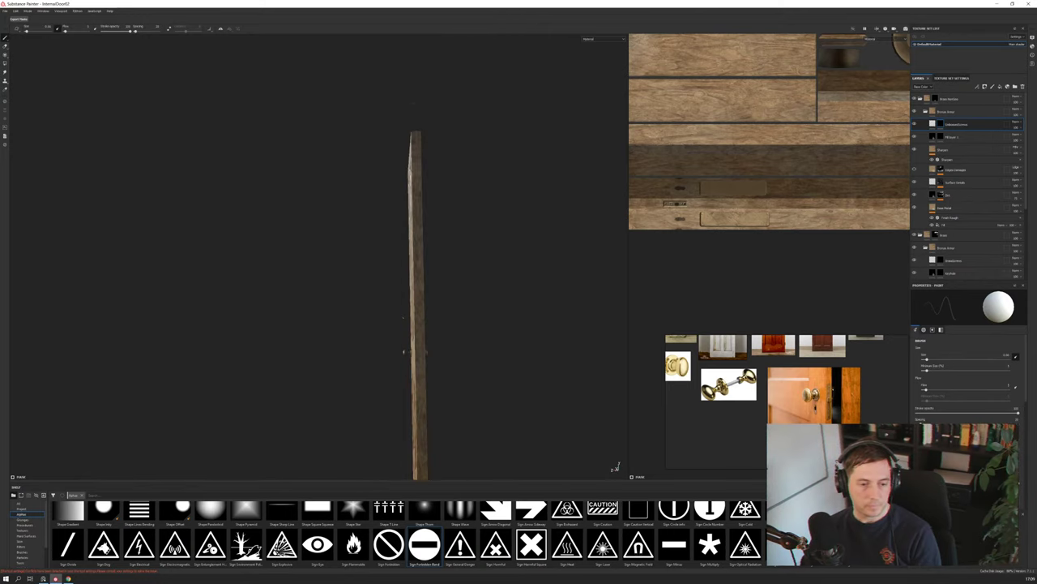
middle_click_drag(349, 275, 370, 225, "alt")
left_click_drag(370, 225, 413, 227, "alt")
left_click_drag(444, 285, 476, 252, "alt")
right_click_drag(477, 252, 541, 246, "alt")
middle_click_drag(487, 219, 417, 340, "alt")
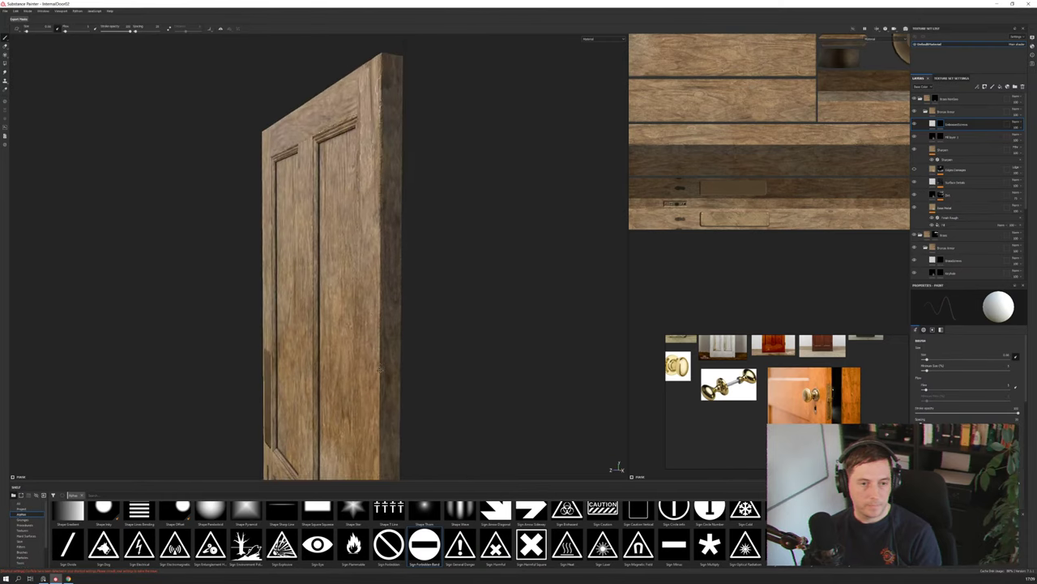
double_click(960, 125)
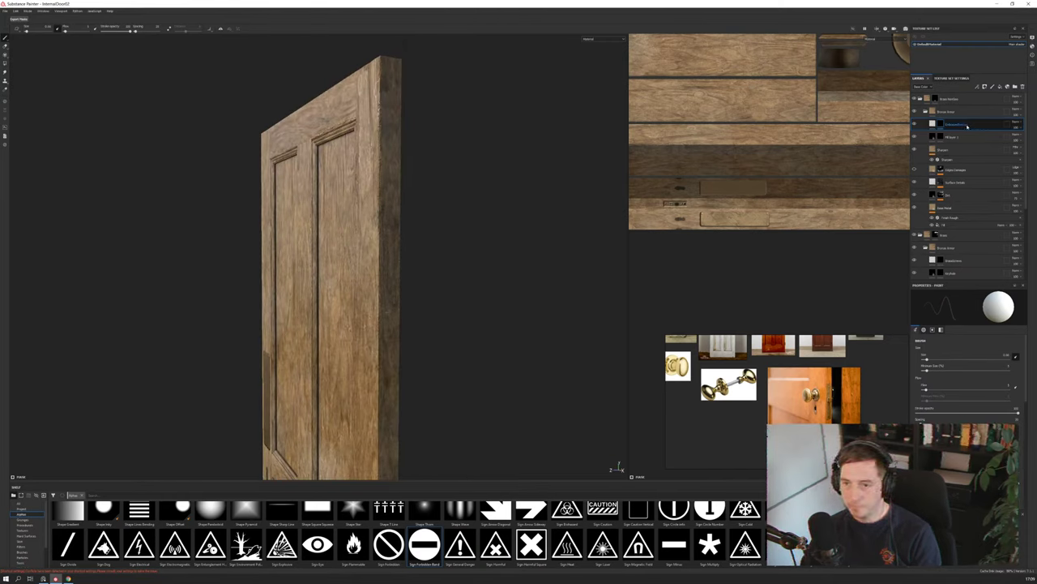
left_click(935, 99)
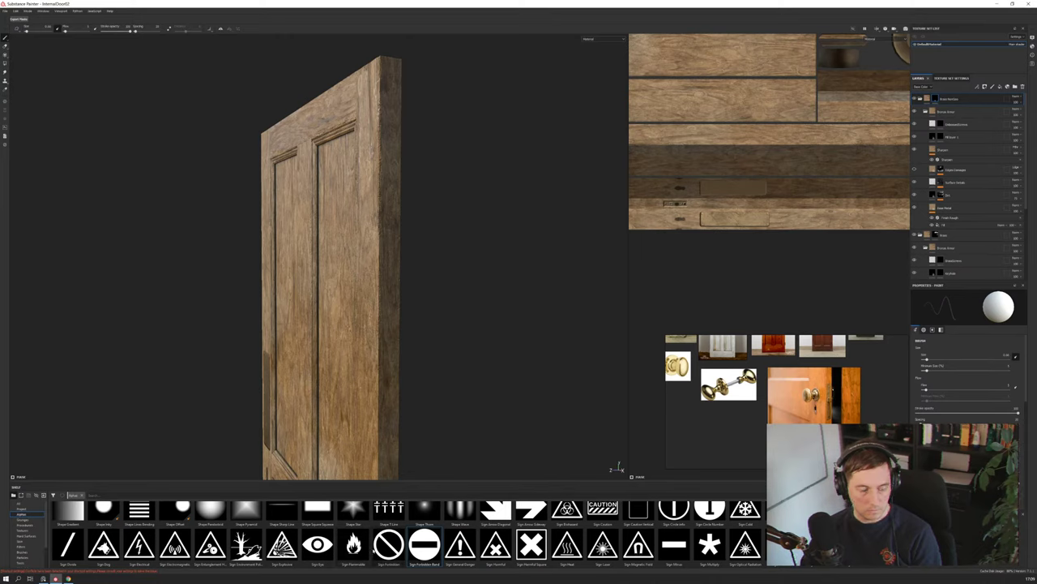
Find the Square Rectangle alpha in the shelf and assign it to the brush
scroll(424, 545, "up", 3)
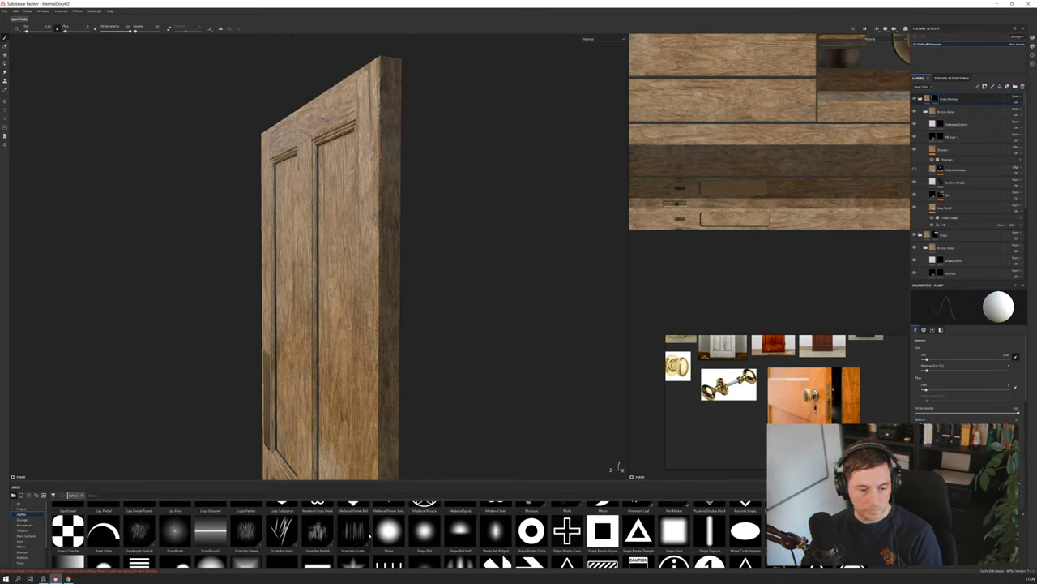
scroll(369, 536, "down", 3)
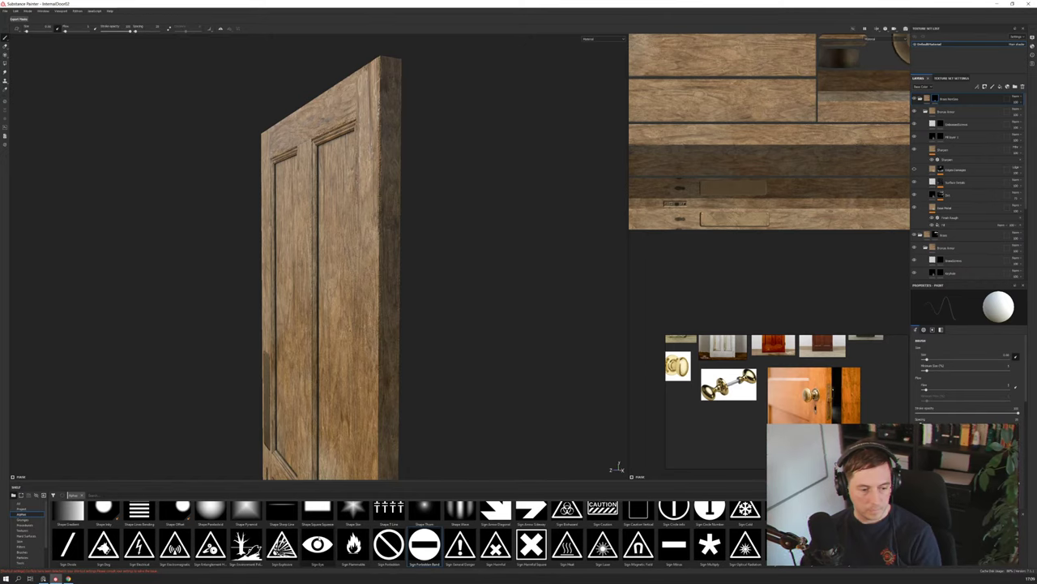
scroll(406, 535, "down", 3)
scroll(406, 535, "up", 2)
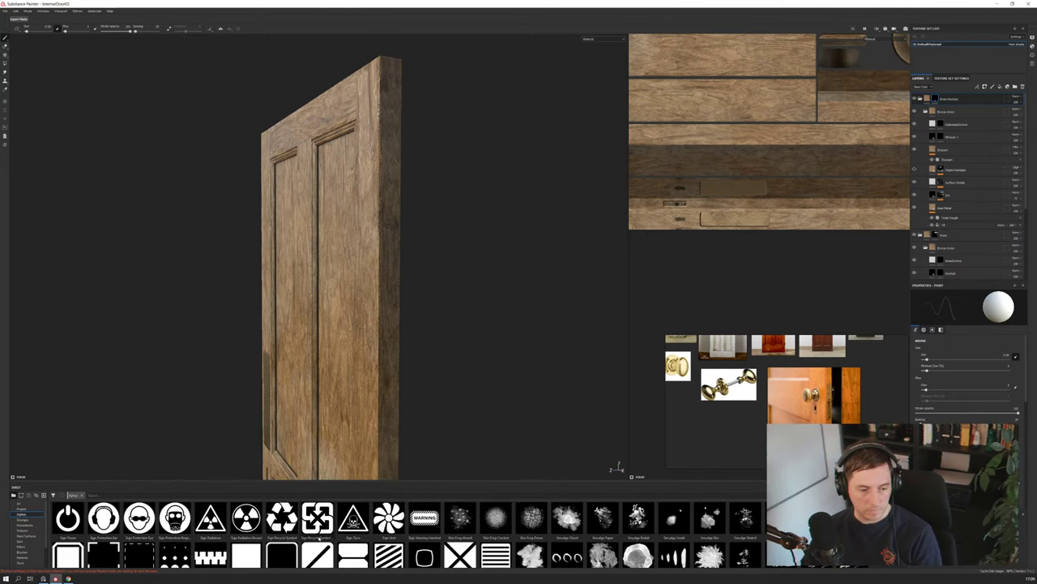
left_click(250, 554)
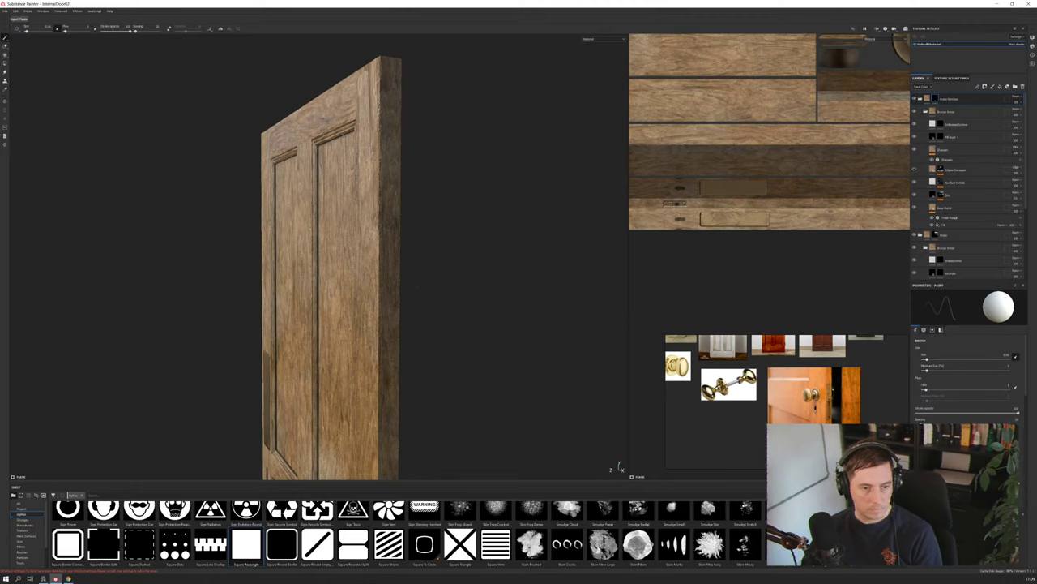
Paint a short vertical test stroke in the folder mask on the door's narrow side edge
mouse_move(433, 219)
left_mouse_down("alt")
mouse_move(399, 214)
mouse_move(418, 208)
left_mouse_up("alt")
right_click_drag(419, 208, 415, 312, "alt")
left_click_drag(415, 312, 442, 311, "alt")
right_click_drag(441, 311, 451, 174, "alt")
left_click_drag(451, 174, 425, 169, "alt")
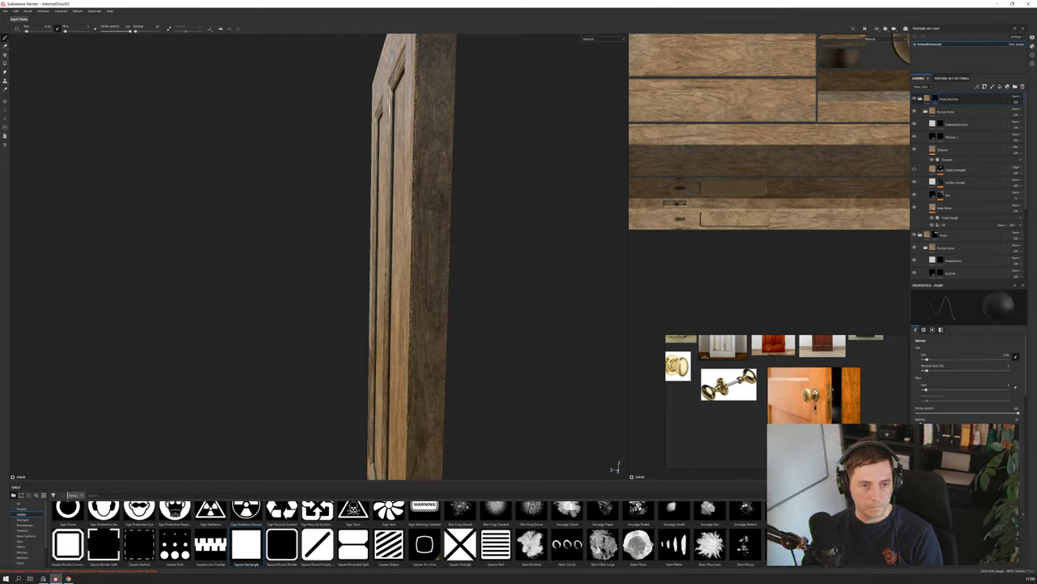
key("x")
left_click_drag(430, 155, 432, 213)
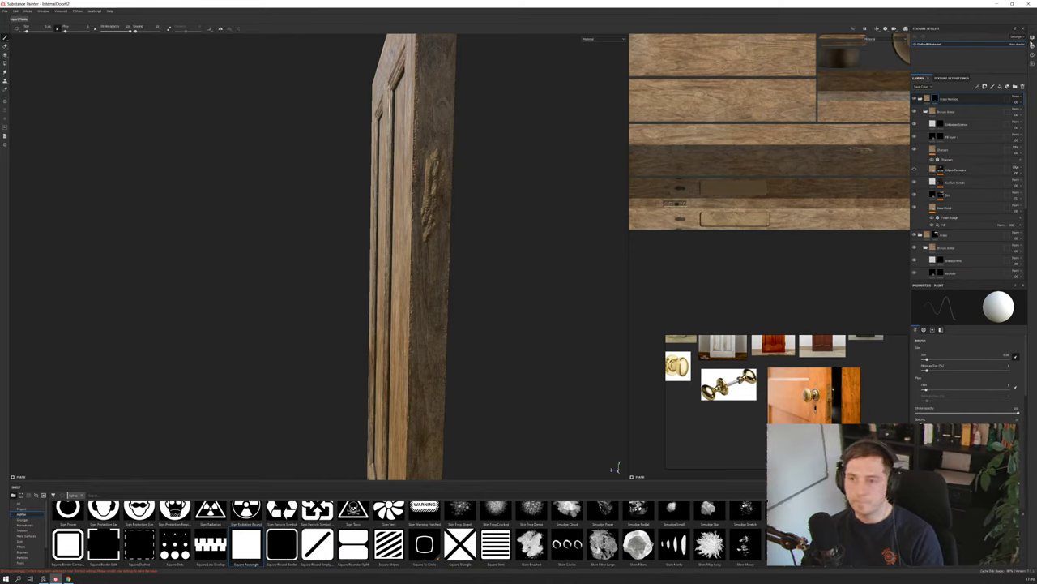
Rotate the environment lighting to brighten the door's side edge, and undo the test stroke on it
left_click(1032, 38)
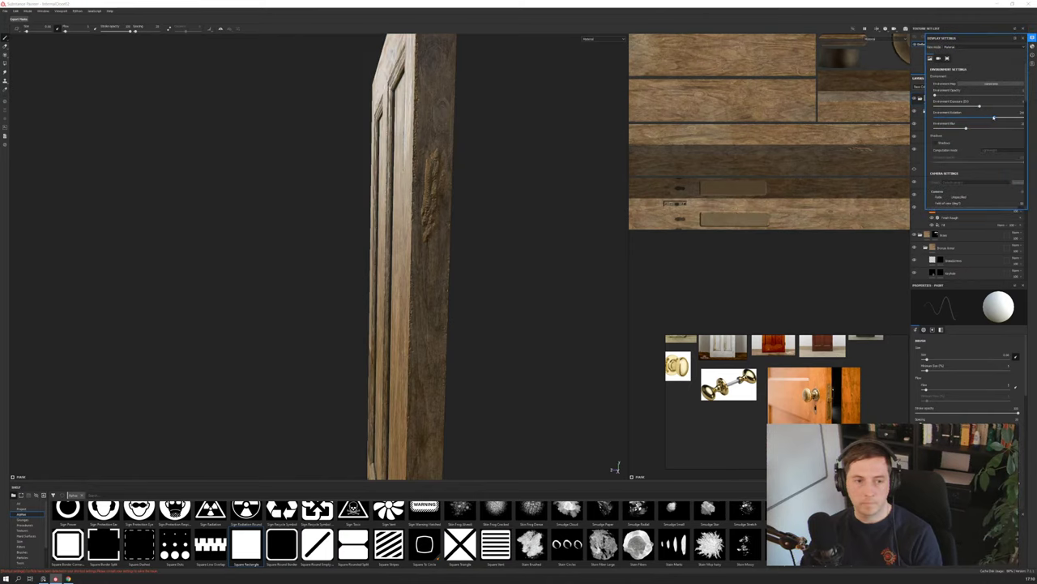
left_click_drag(993, 118, 941, 118)
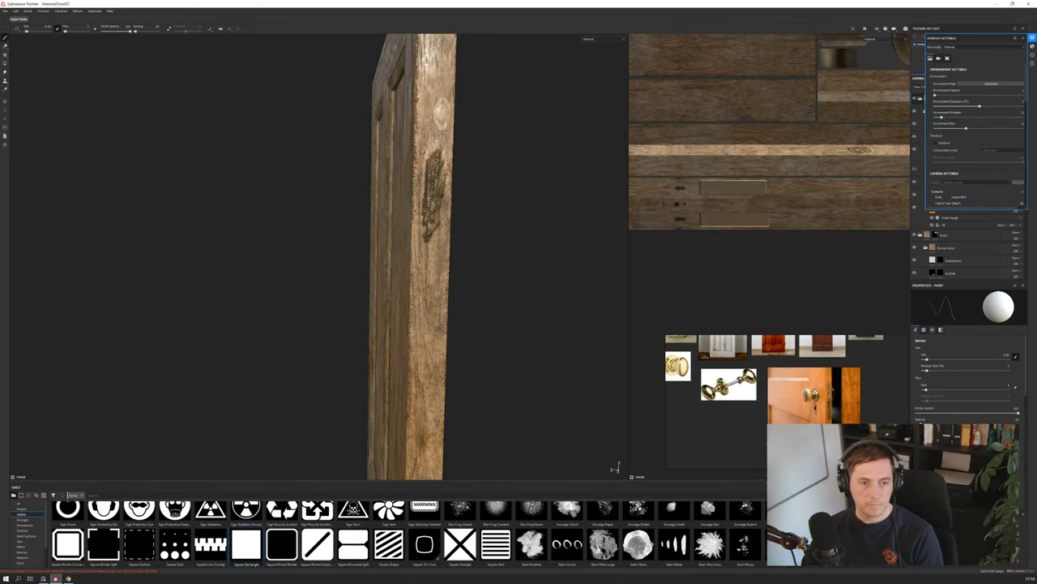
key("ctrl+z")
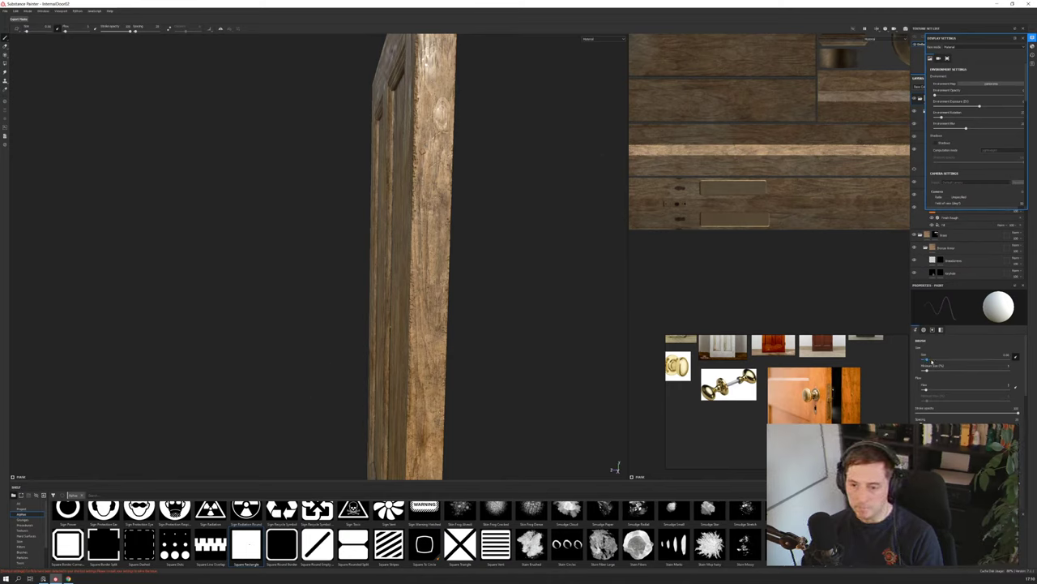
Enlarge the brush, raise its flow to full, and narrow the Square Rectangle alpha's Size X to about half for a tall plate shape
left_click_drag(929, 361, 940, 361)
scroll(941, 375, "down", 5)
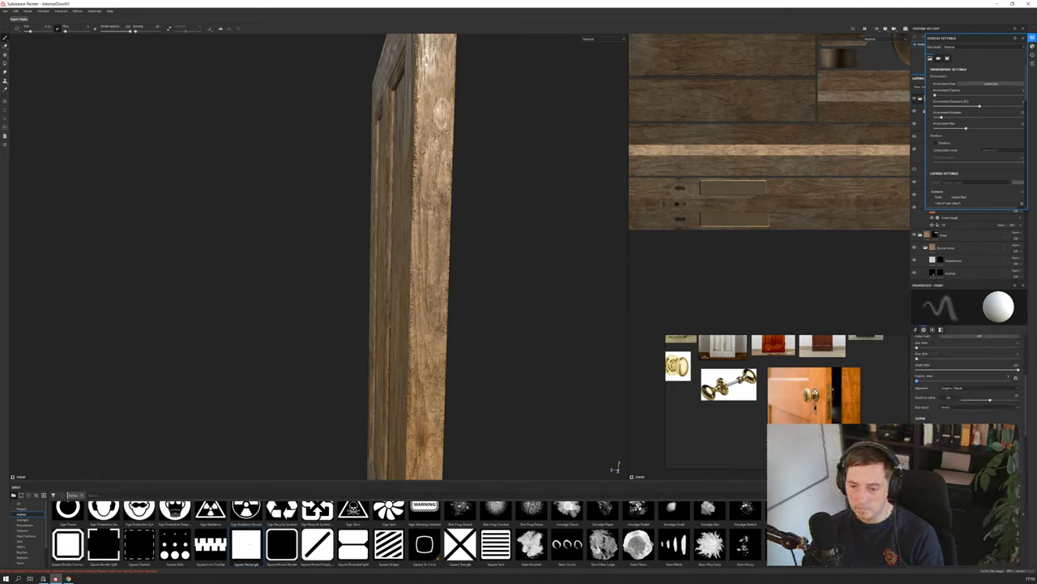
scroll(964, 372, "down", 3)
scroll(965, 381, "up", 2)
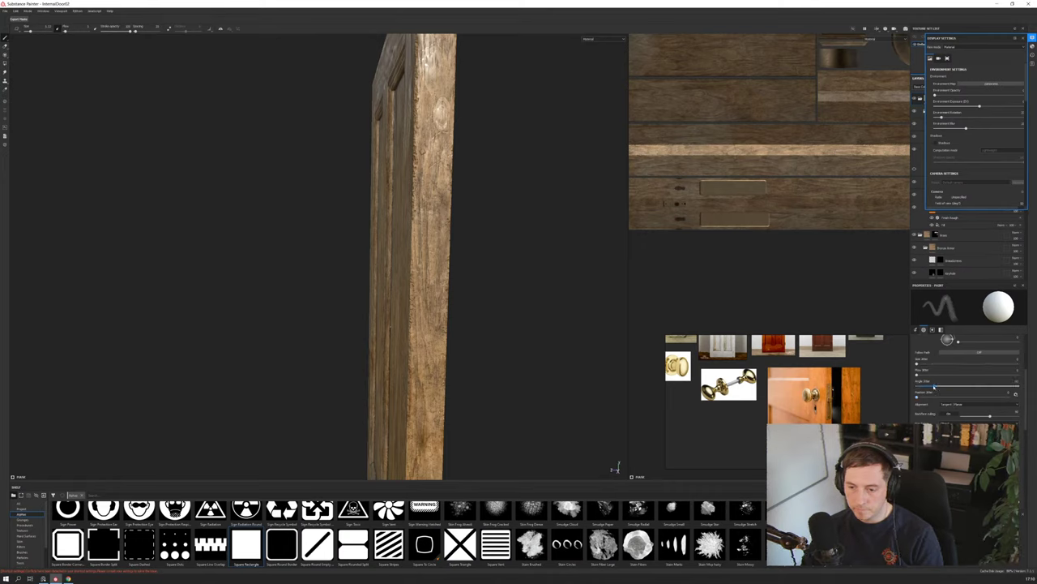
scroll(968, 372, "down", 3)
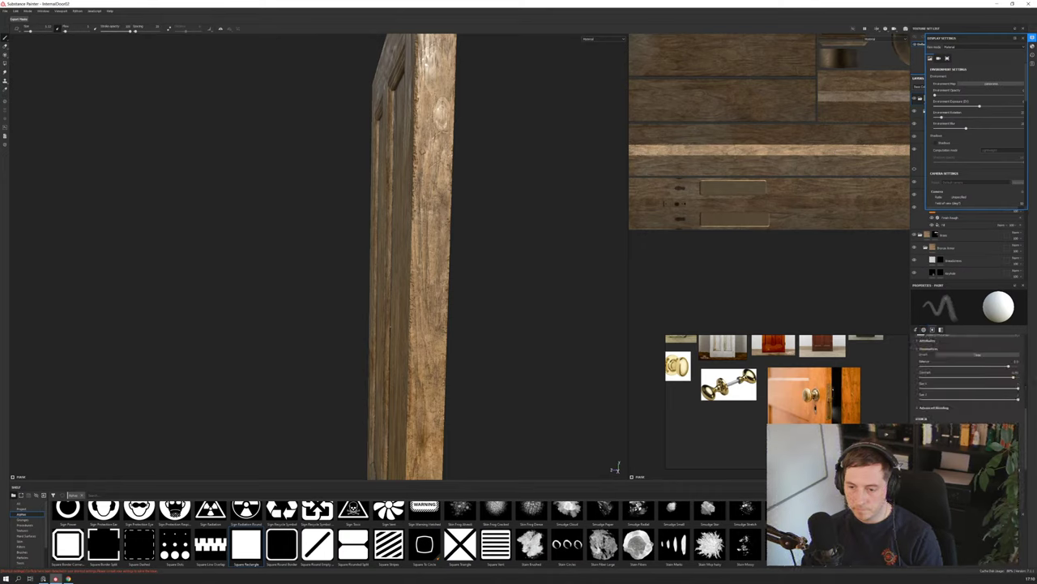
scroll(968, 373, "up", 3)
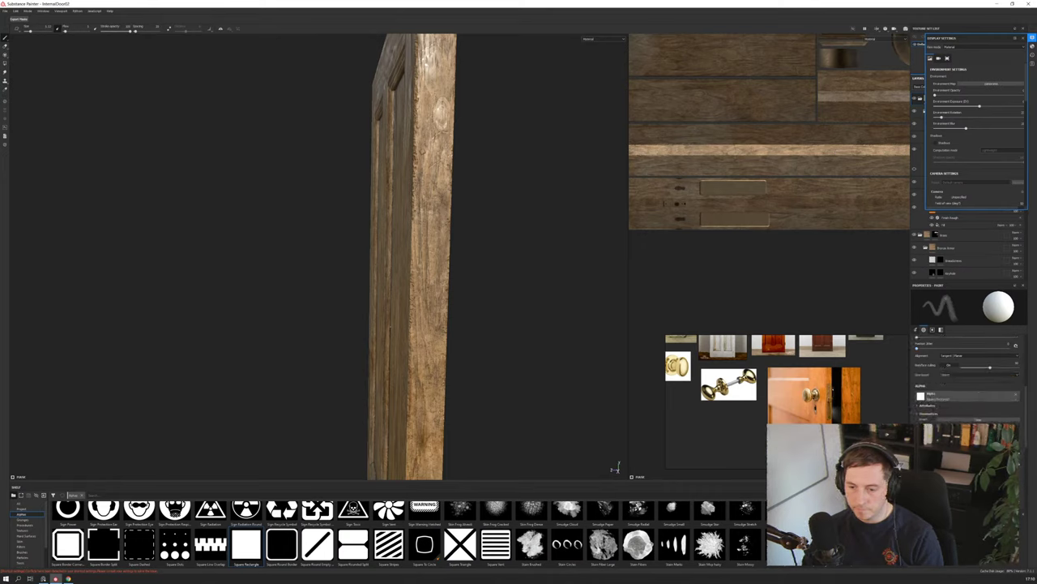
scroll(950, 374, "up", 3)
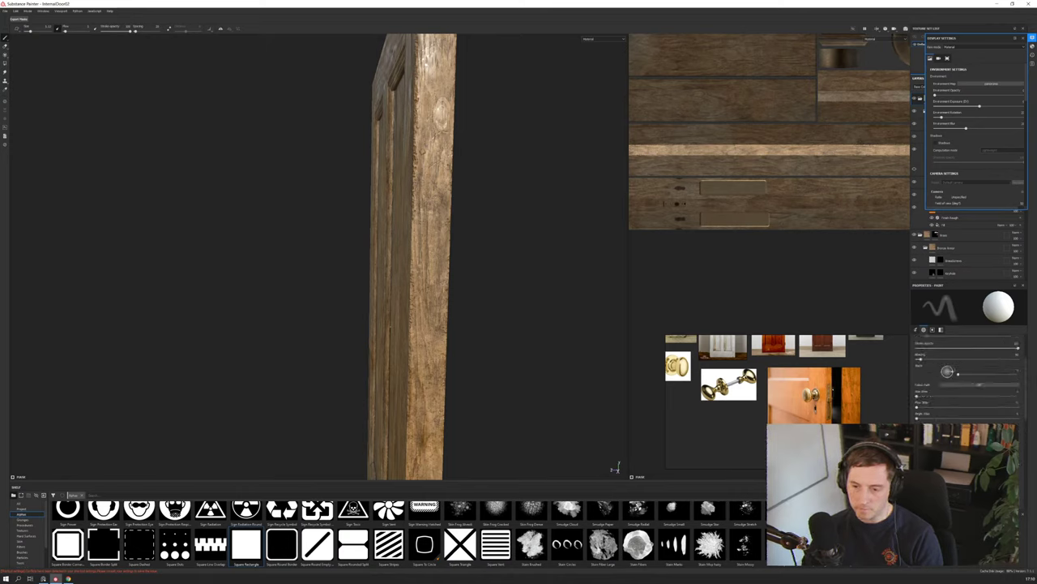
scroll(965, 373, "up", 2)
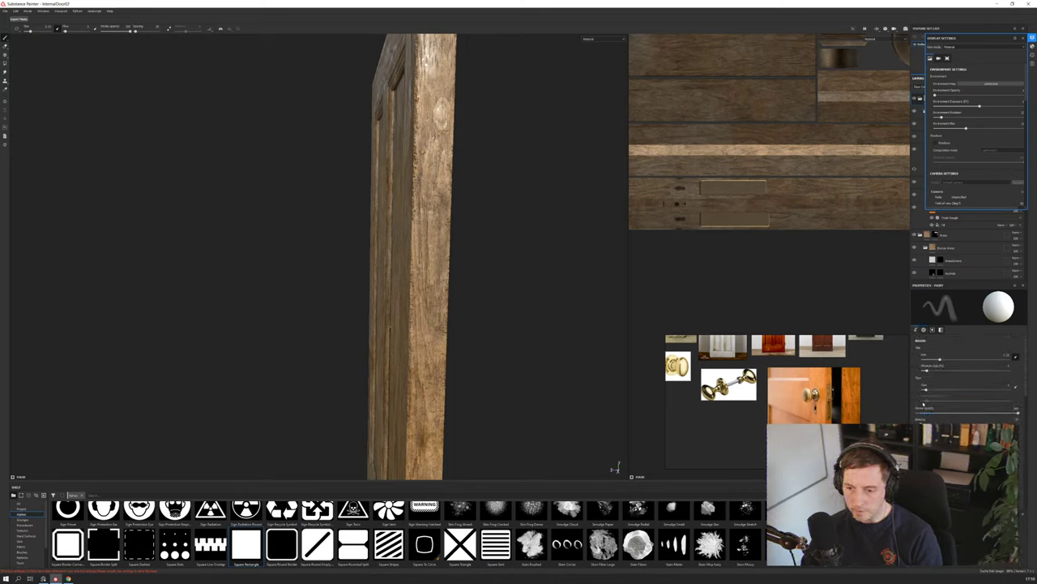
scroll(928, 392, "down", 3)
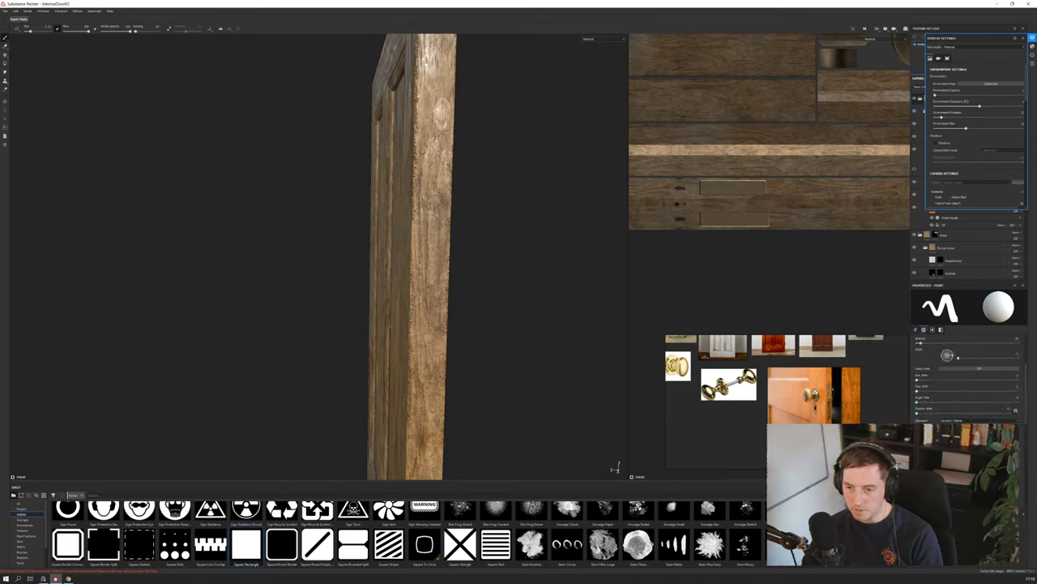
scroll(966, 373, "down", 5)
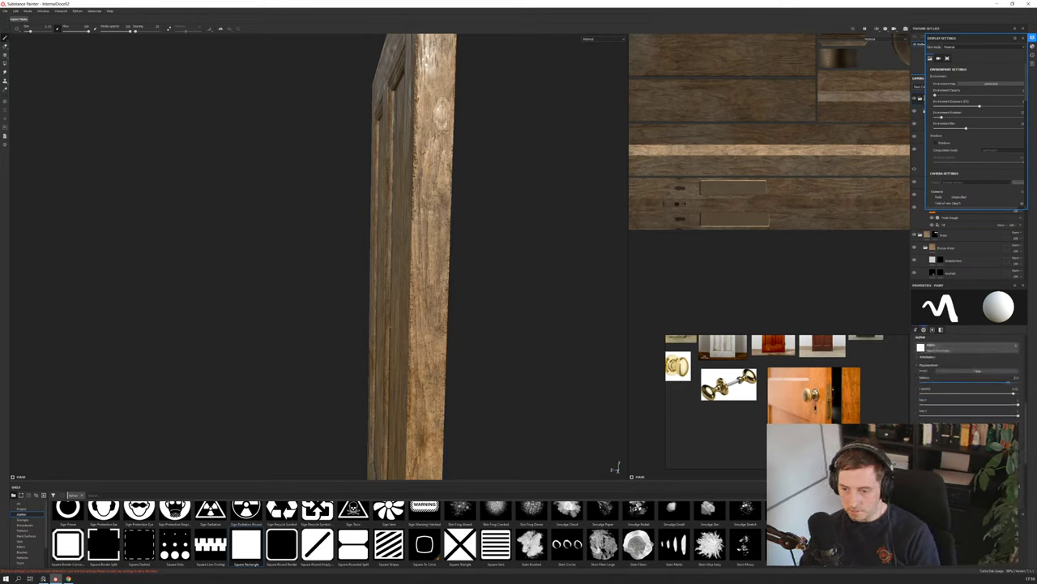
mouse_move(1017, 405)
left_mouse_down()
mouse_move(955, 406)
mouse_move(969, 405)
left_mouse_up()
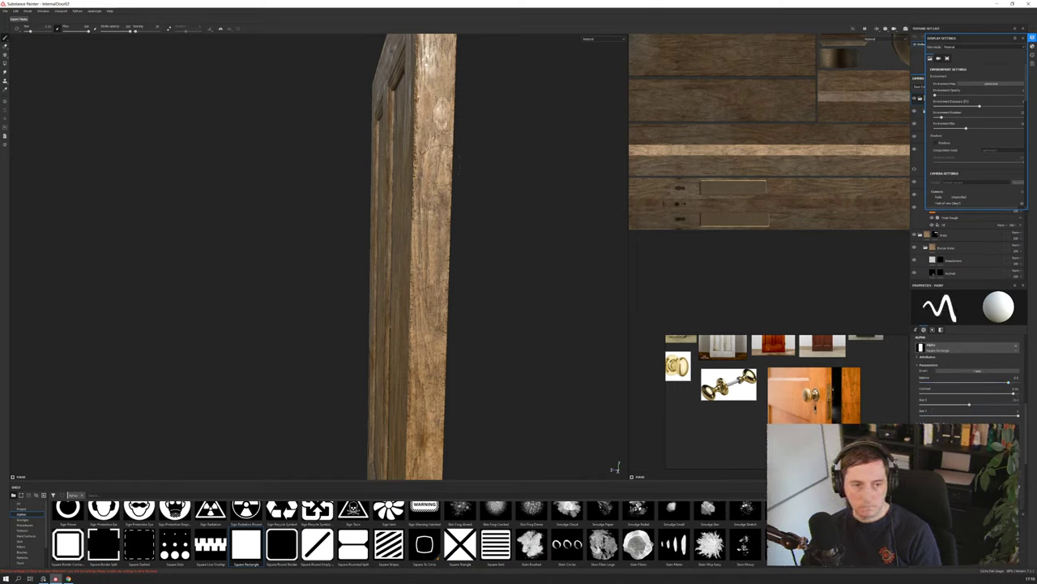
Test-stamp the plate on the door's side edge, enlarge the brush slightly, and stamp the upper hinge plate centred across the edge
left_click(435, 132)
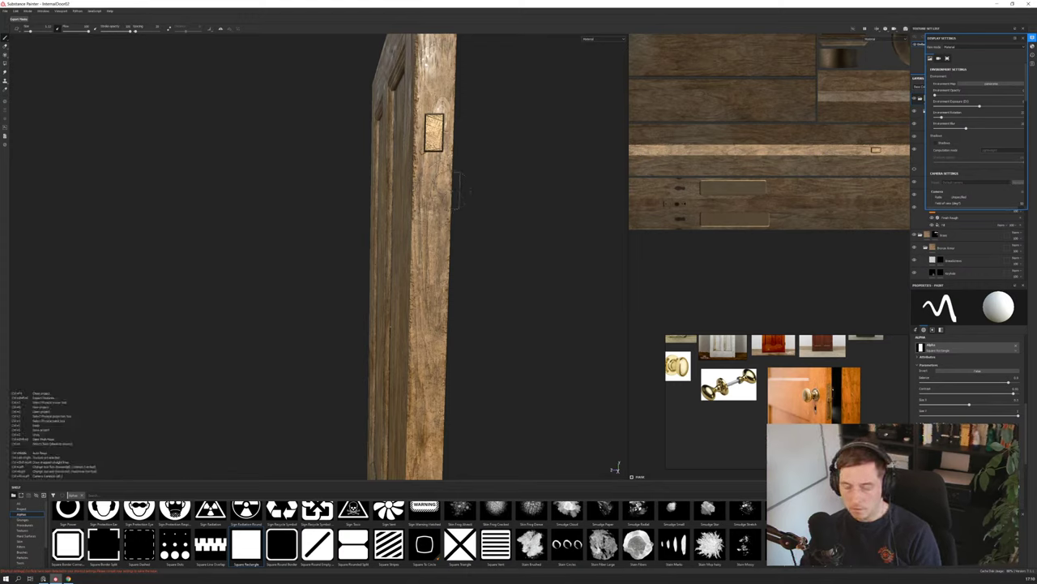
scroll(954, 394, "up", 3)
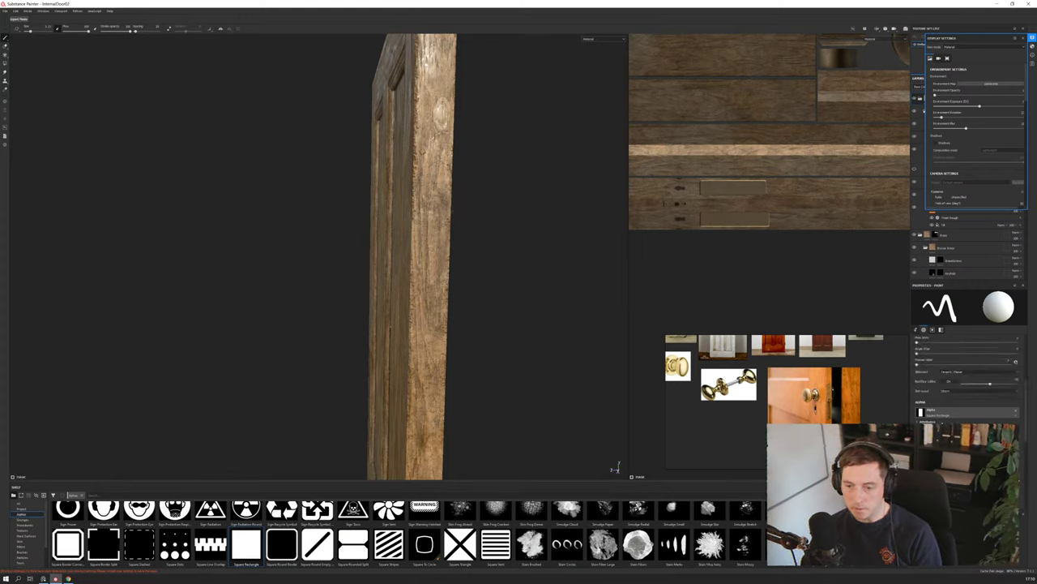
scroll(953, 397, "up", 3)
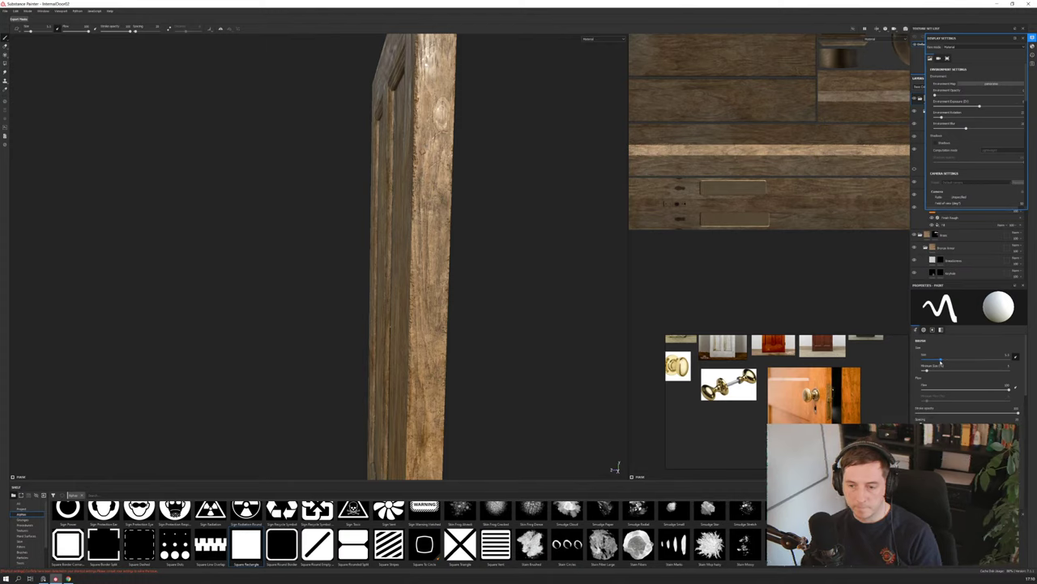
left_click_drag(941, 361, 946, 360)
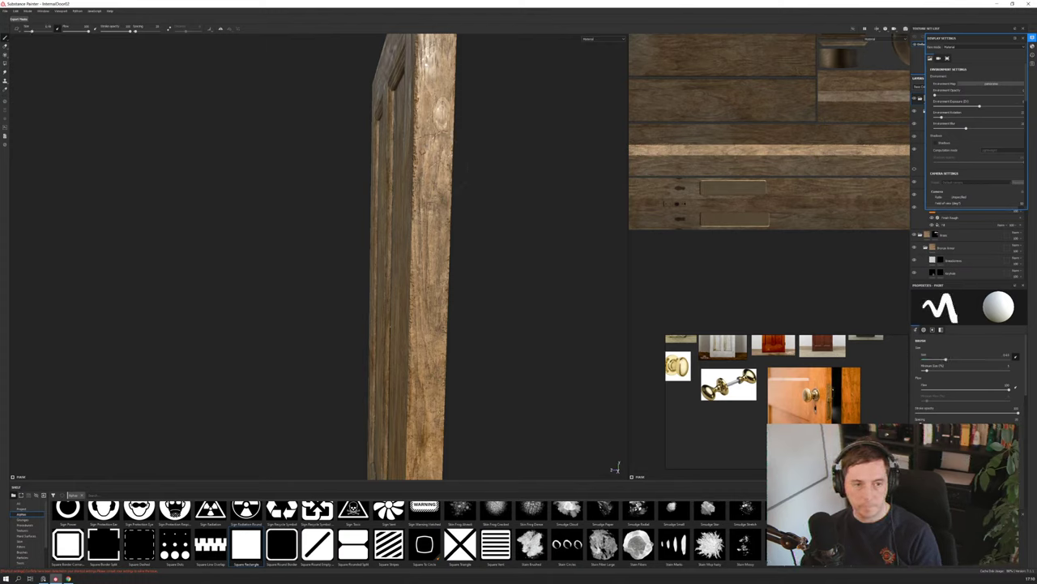
left_click(434, 169)
mouse_move(472, 262)
left_mouse_down("alt")
mouse_move(359, 236)
mouse_move(371, 236)
left_mouse_up("alt")
key("ctrl+z")
left_click(431, 165)
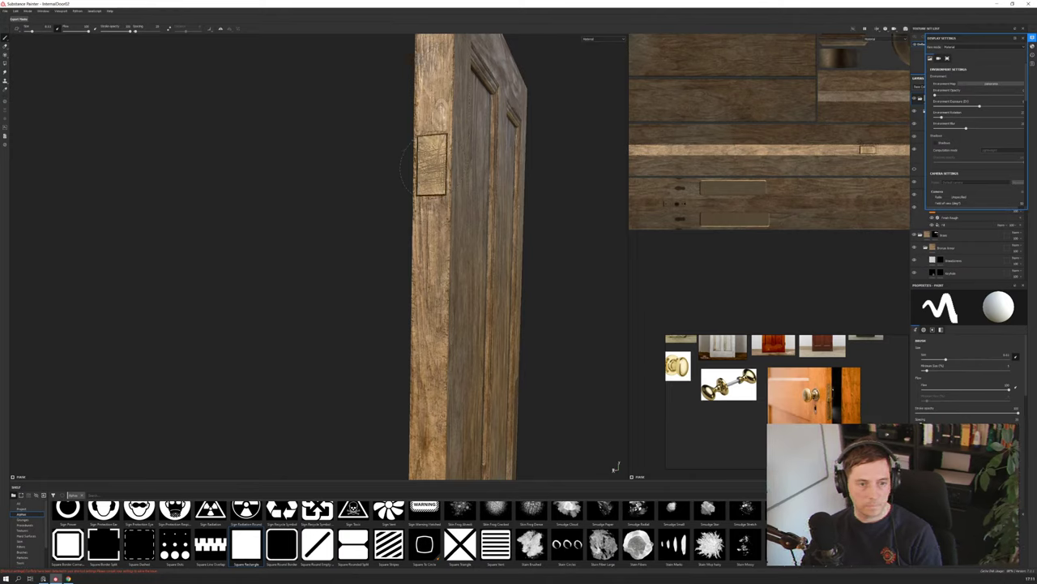
Stamp a matching hinge plate near the bottom of the door's side edge
right_click_drag(440, 316, 403, 325, "alt")
left_click_drag(404, 325, 487, 216, "alt")
left_click_drag(475, 343, 483, 260, "alt")
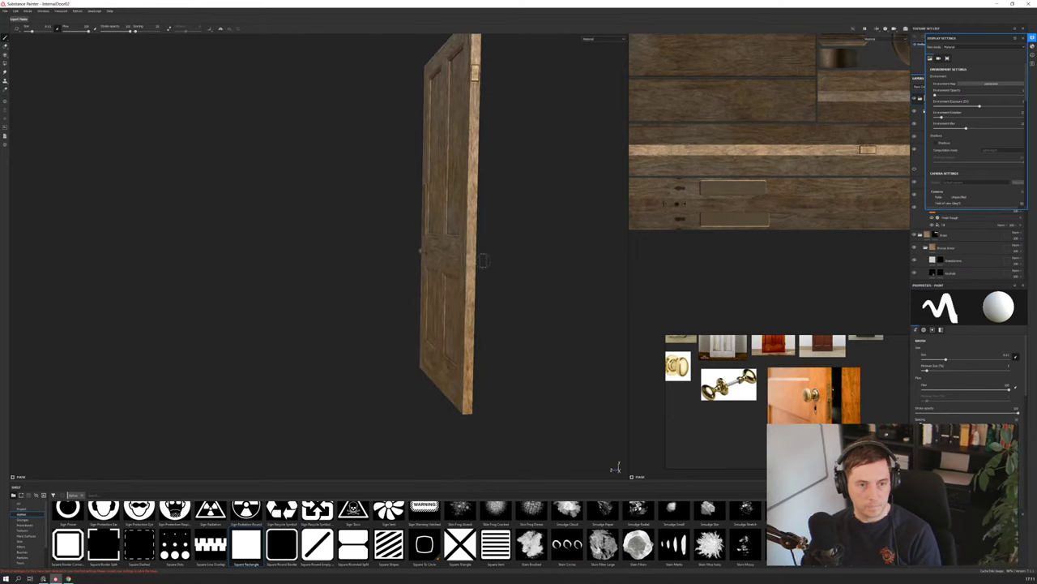
middle_click_drag(473, 299, 467, 320, "alt")
scroll(461, 379, "down", 3)
scroll(461, 379, "up", 7)
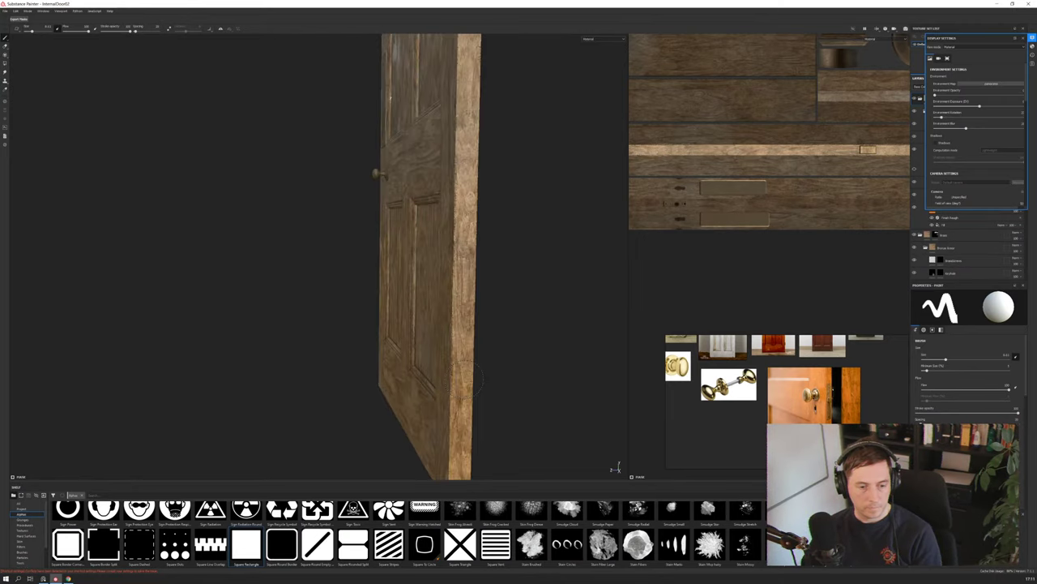
left_click(462, 379)
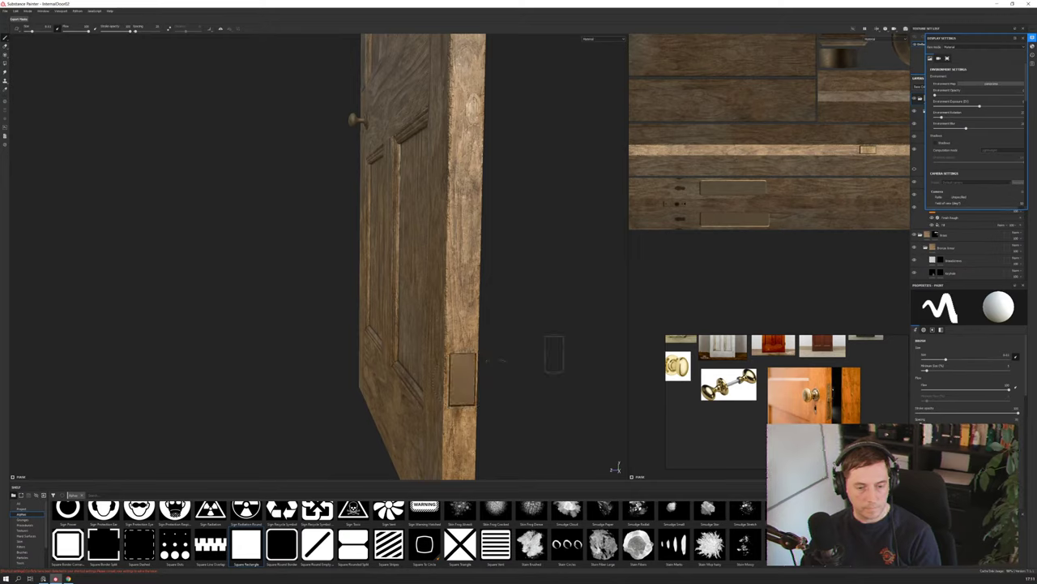
Close the display settings and select the mask of the dark fill layer, second inside the topmost hardware folder
scroll(465, 327, "down", 5)
left_click_drag(463, 243, 432, 253, "alt")
scroll(432, 253, "down", 3)
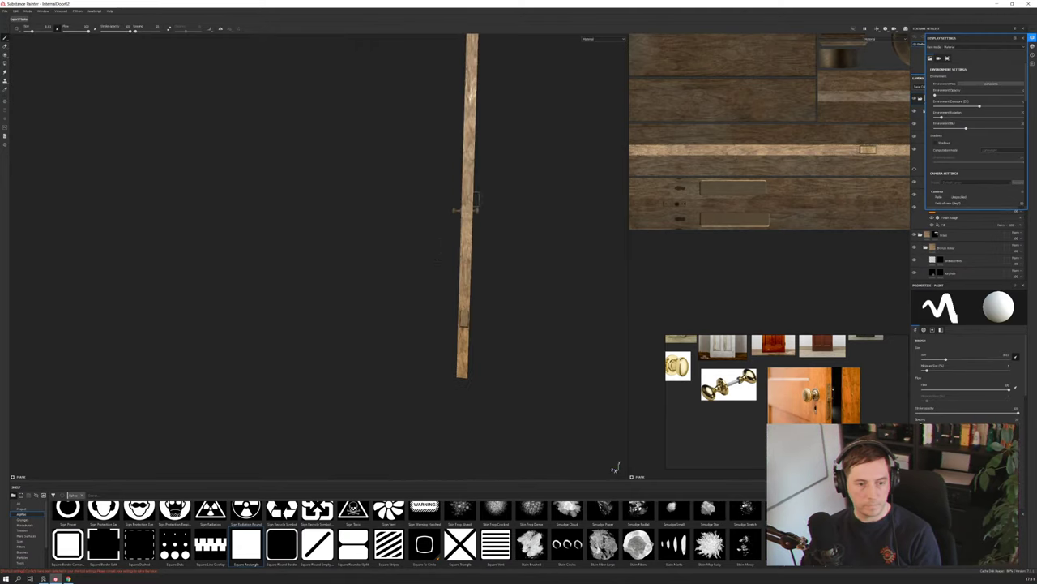
middle_click_drag(470, 212, 435, 360, "alt")
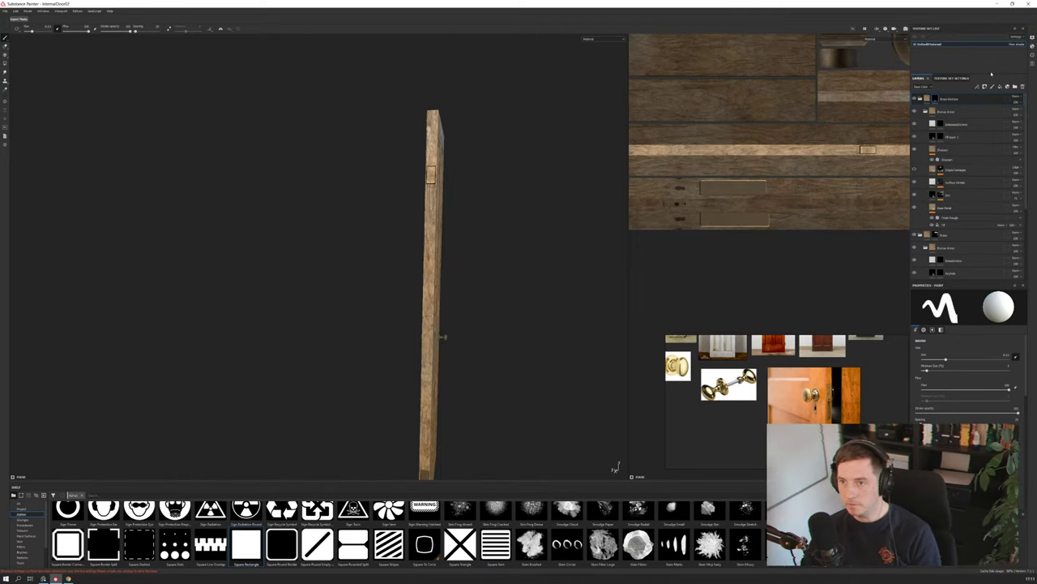
left_click(1032, 38)
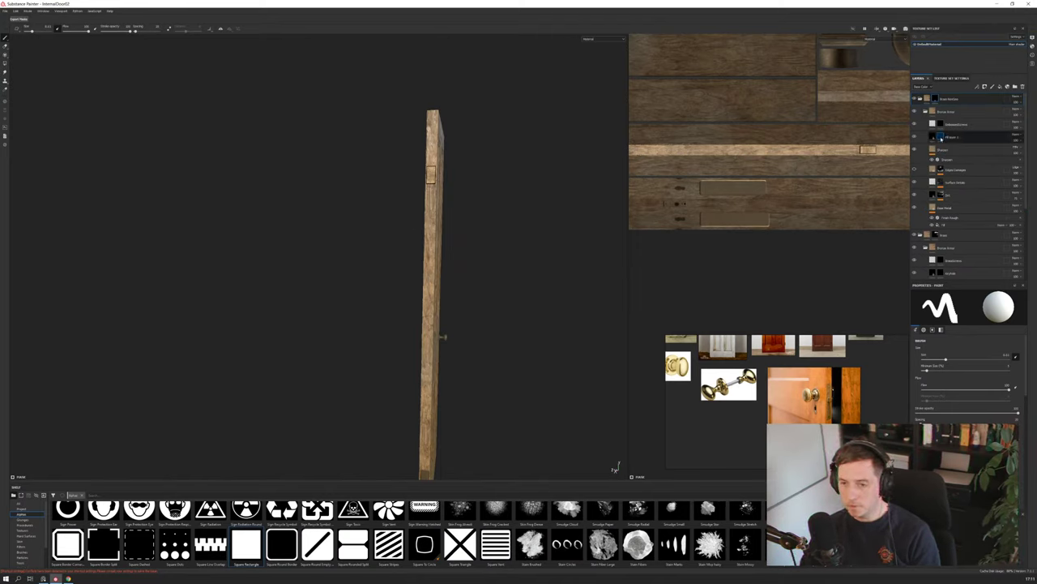
mouse_move(940, 139)
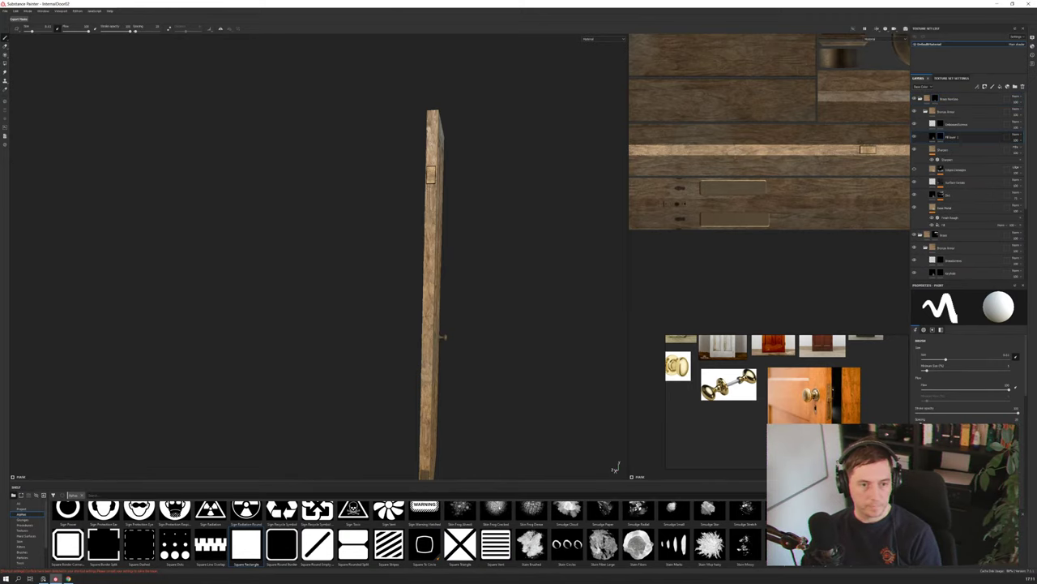
Assign the Sign Prohibition Band alpha to the brush and shrink the brush to screw-head size for the upper hinge plate
scroll(458, 525, "up", 2)
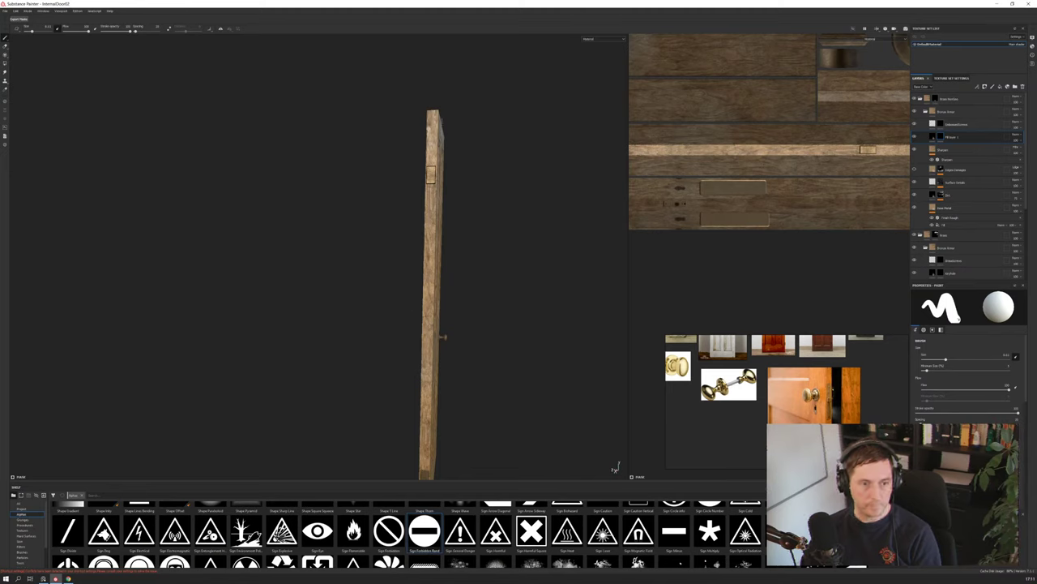
scroll(408, 214, "up", 10)
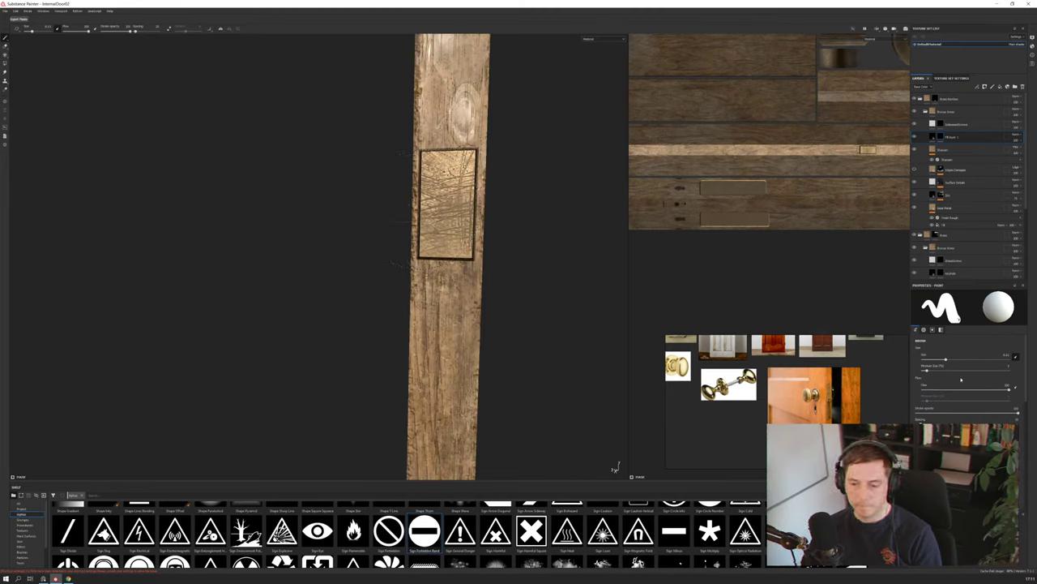
left_click_drag(931, 363, 927, 360)
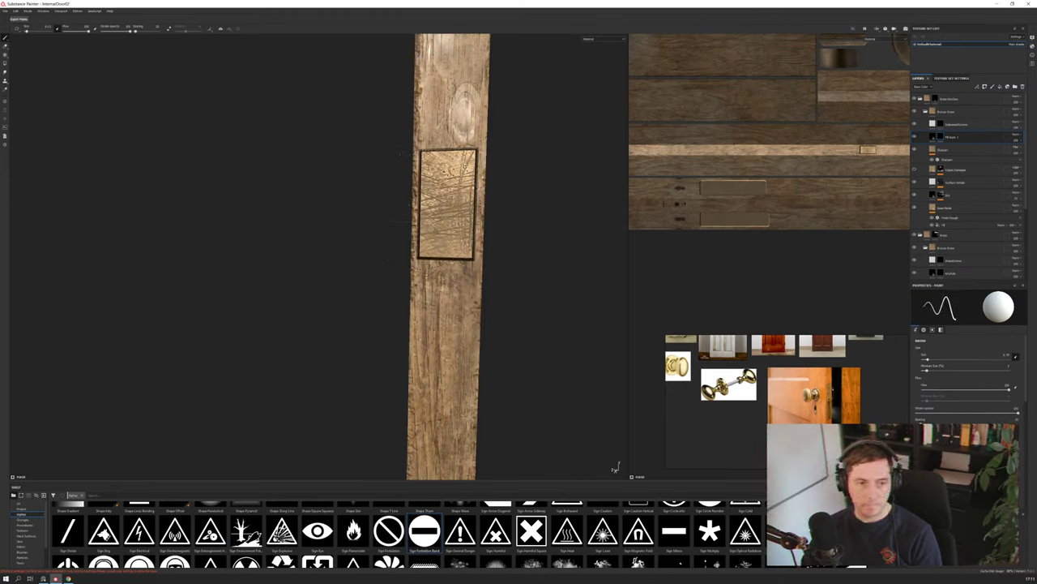
Test-stamp a screw head near the top of the upper hinge plate, undo each stamp, and lower the brush flow sharply
left_click(450, 165)
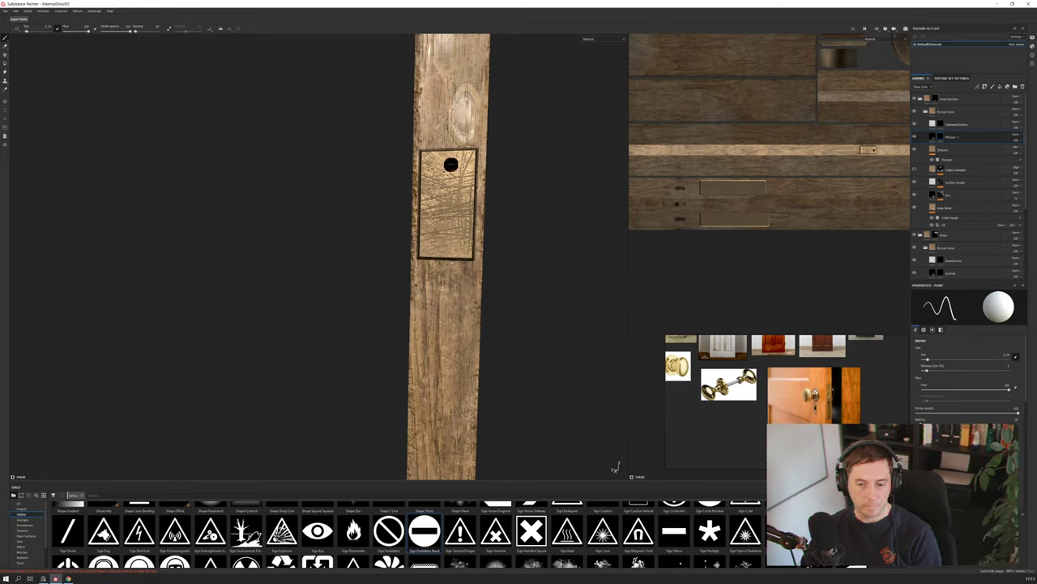
key("ctrl+z")
left_click_drag(956, 394, 926, 389)
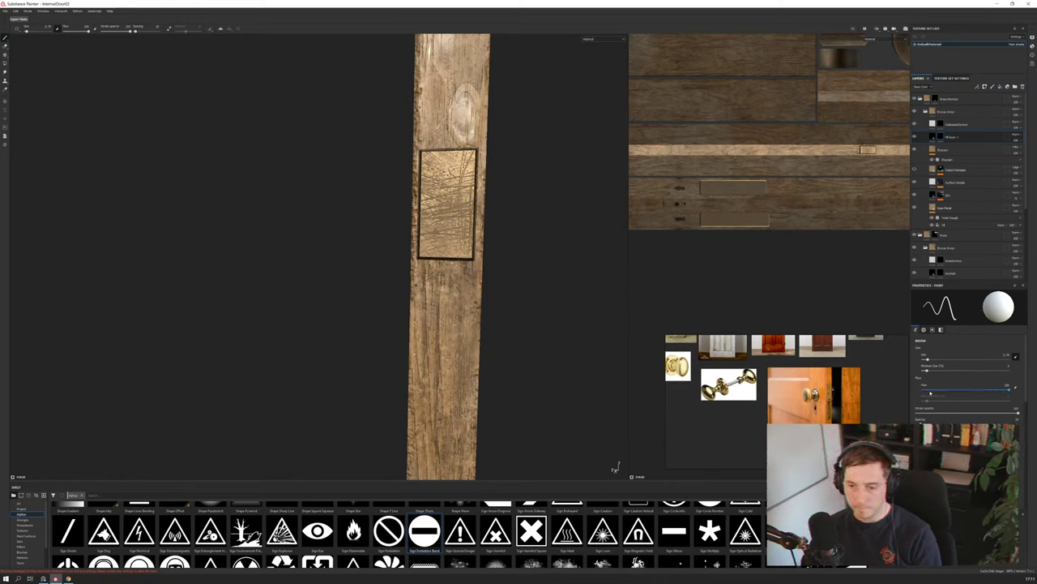
left_click(449, 163)
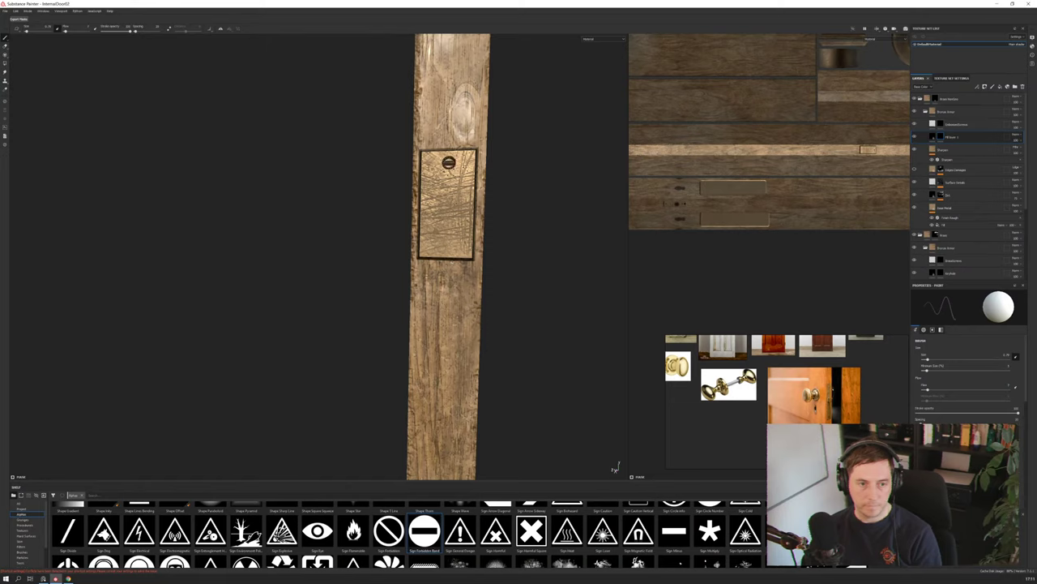
key("ctrl+z")
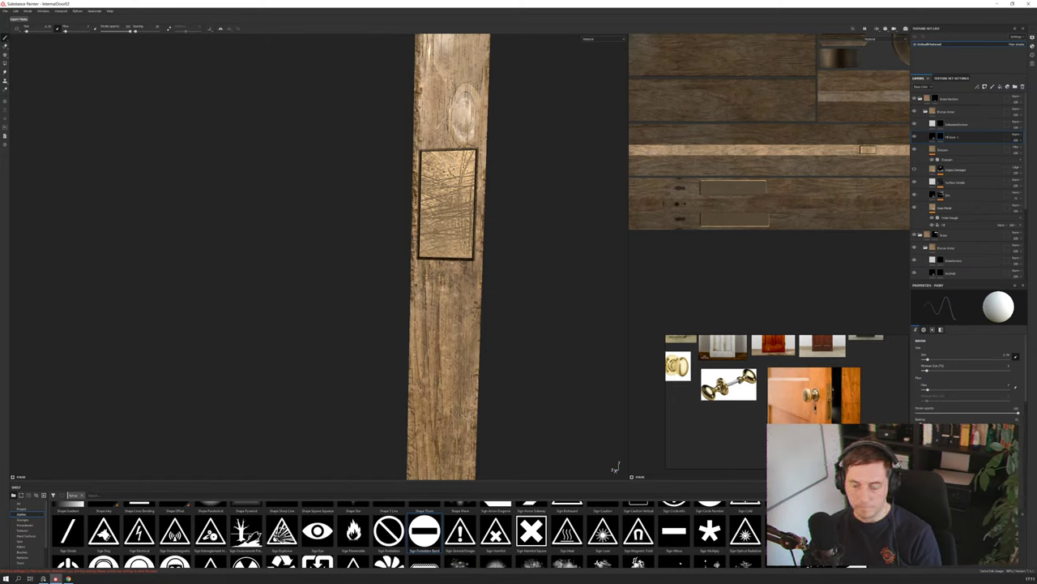
left_click(446, 164)
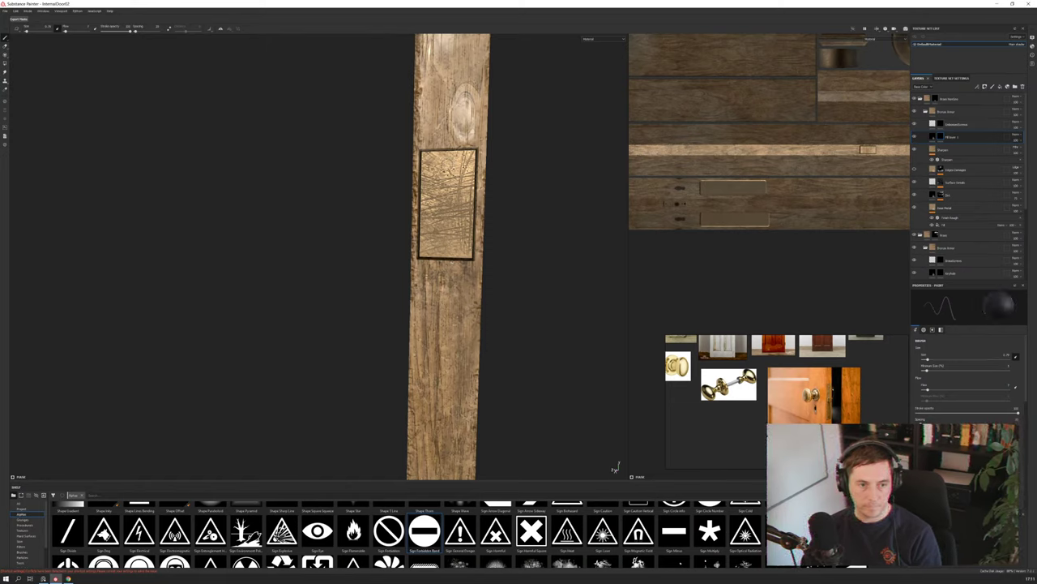
key("ctrl+z")
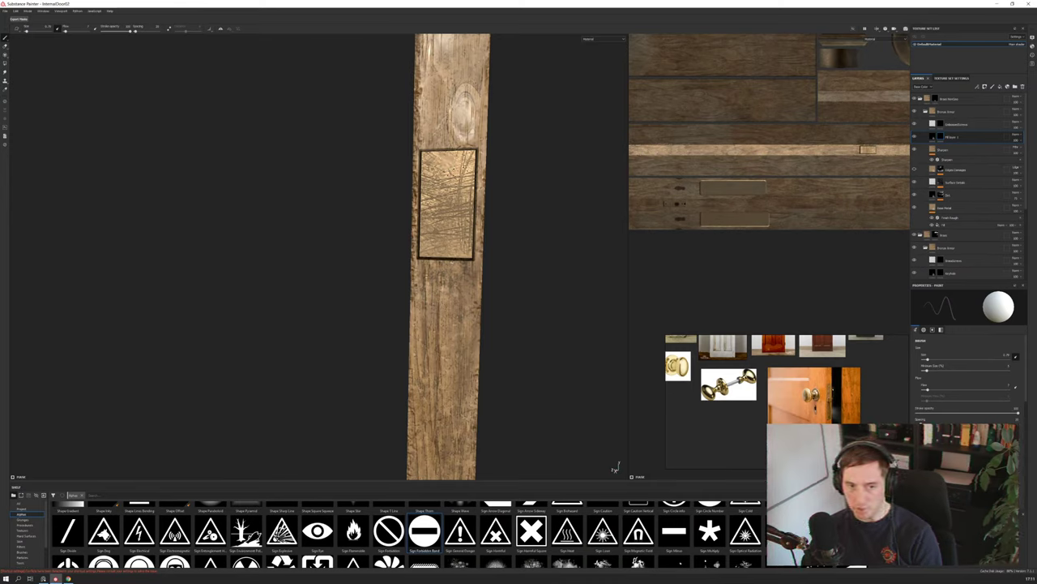
Reduce the brush flow slightly further, stamp another test screw head on the upper hinge plate, and undo it
left_click_drag(929, 391, 924, 391)
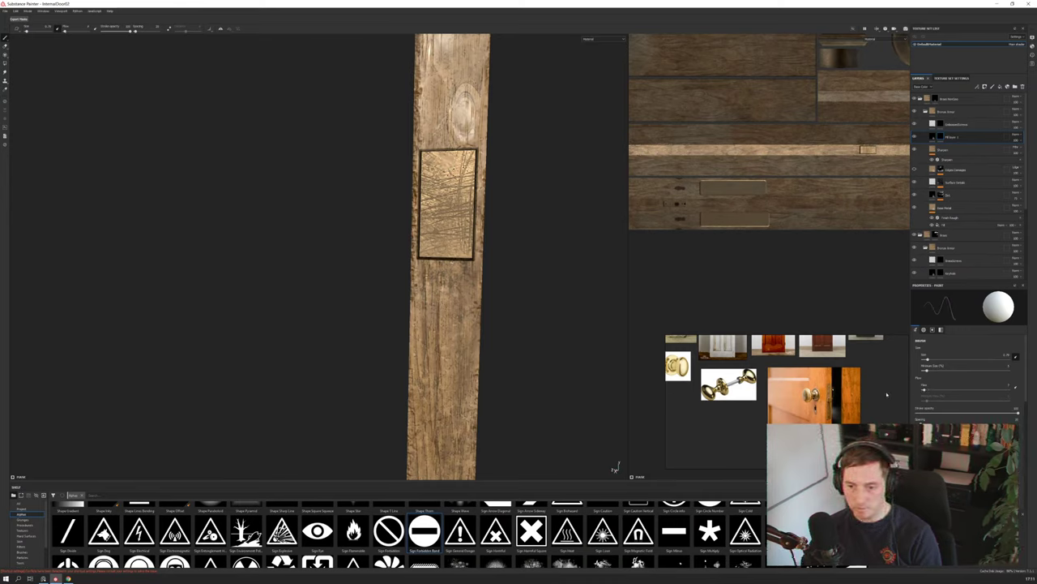
left_click(450, 162)
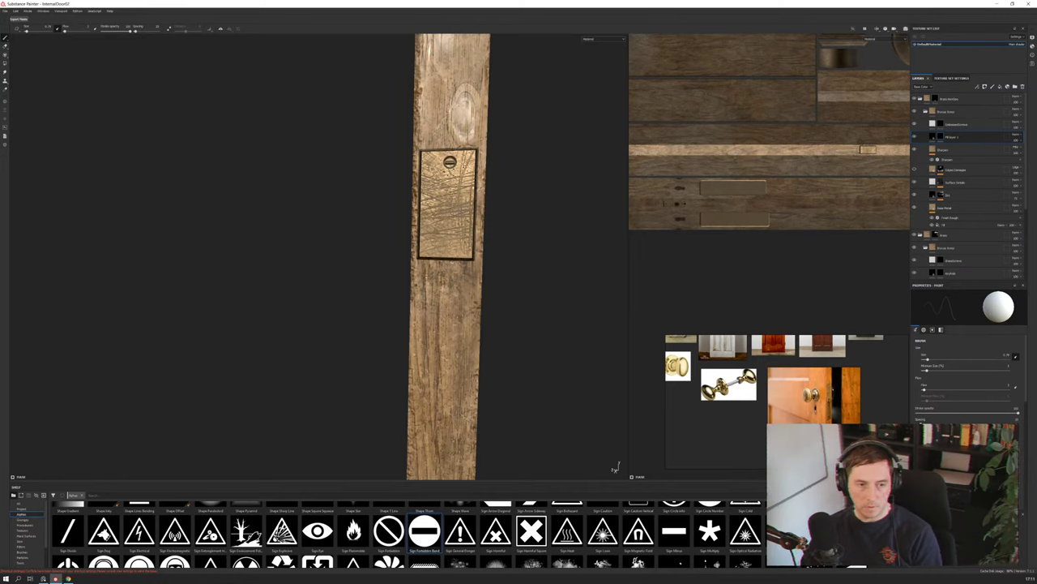
key("ctrl+z")
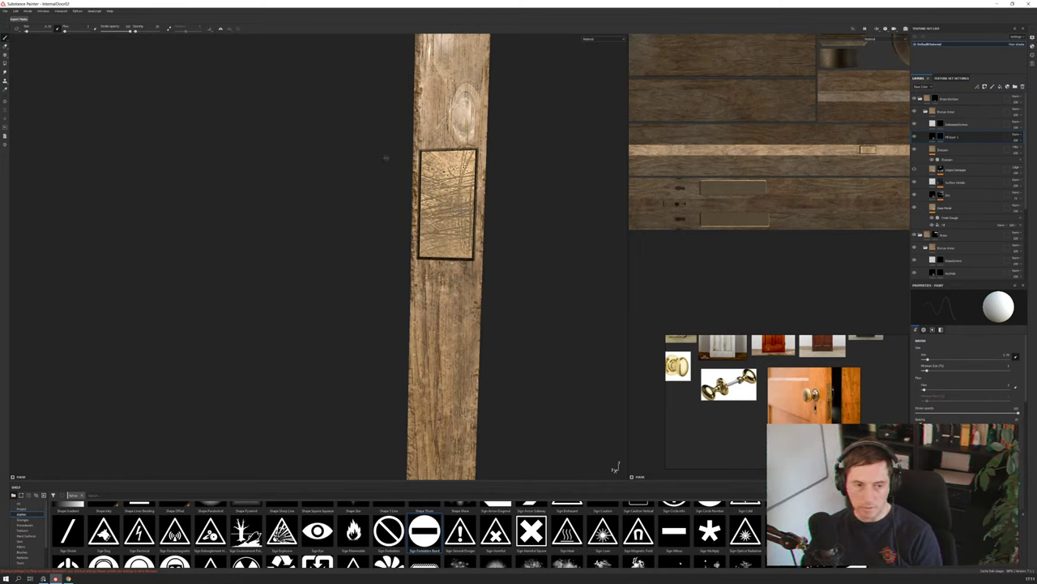
key("ctrl+y")
key("ctrl+z")
Select the mask of the light fill layer above and stamp a screw head near the top of the upper hinge plate
left_click(957, 124)
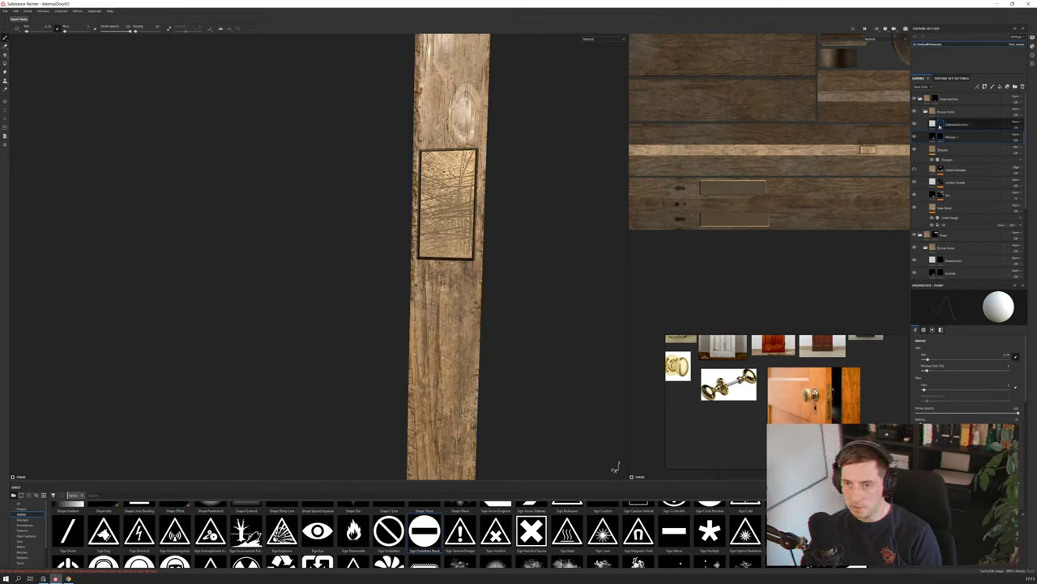
left_click(448, 160)
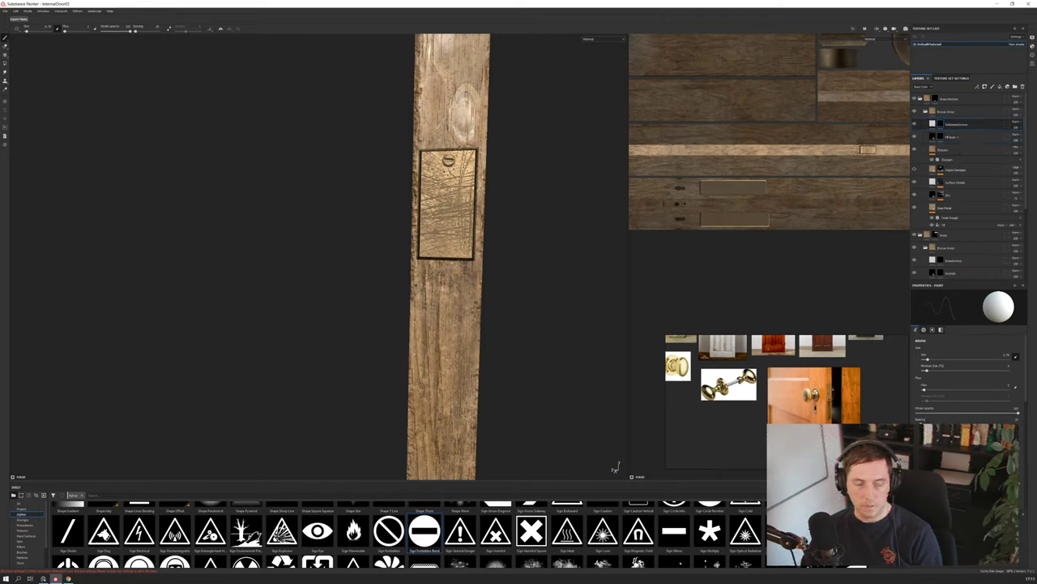
Redo the top screw head on the upper hinge plate and stamp three more in a staggered column, consulting the browser's hinge photo
key("ctrl+z")
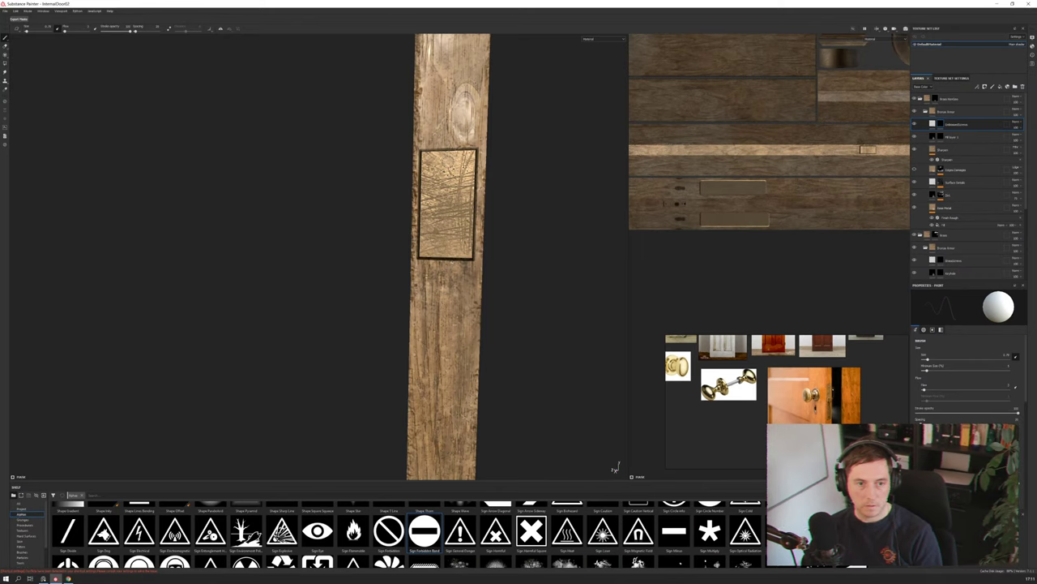
left_click(447, 165)
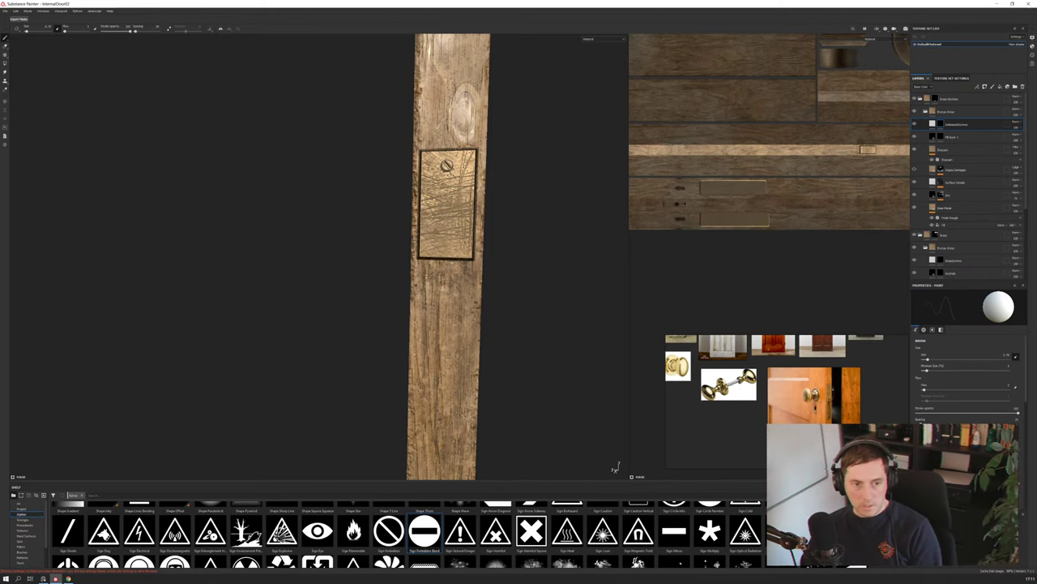
left_click(68, 578)
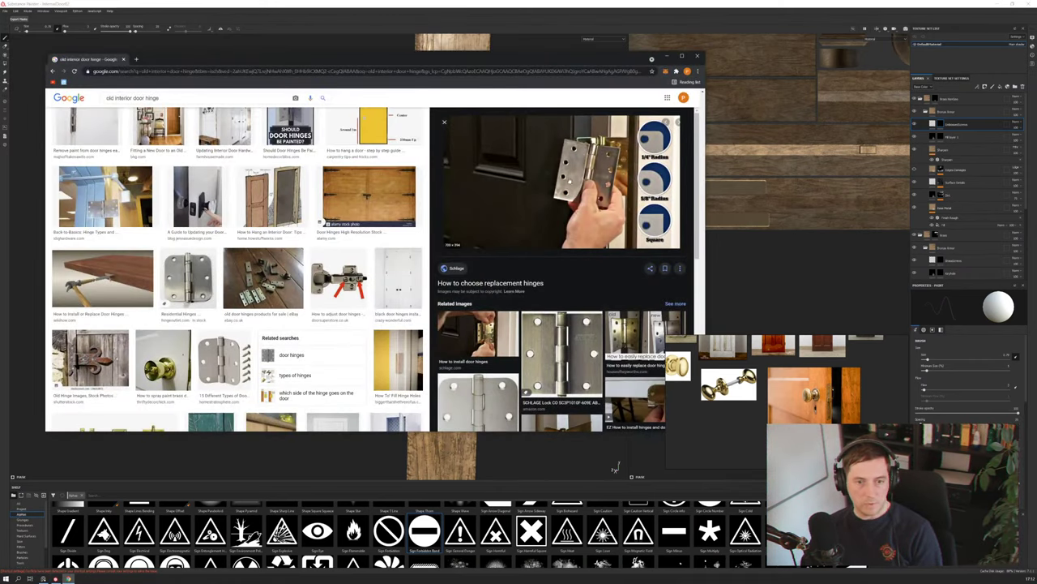
left_click(666, 56)
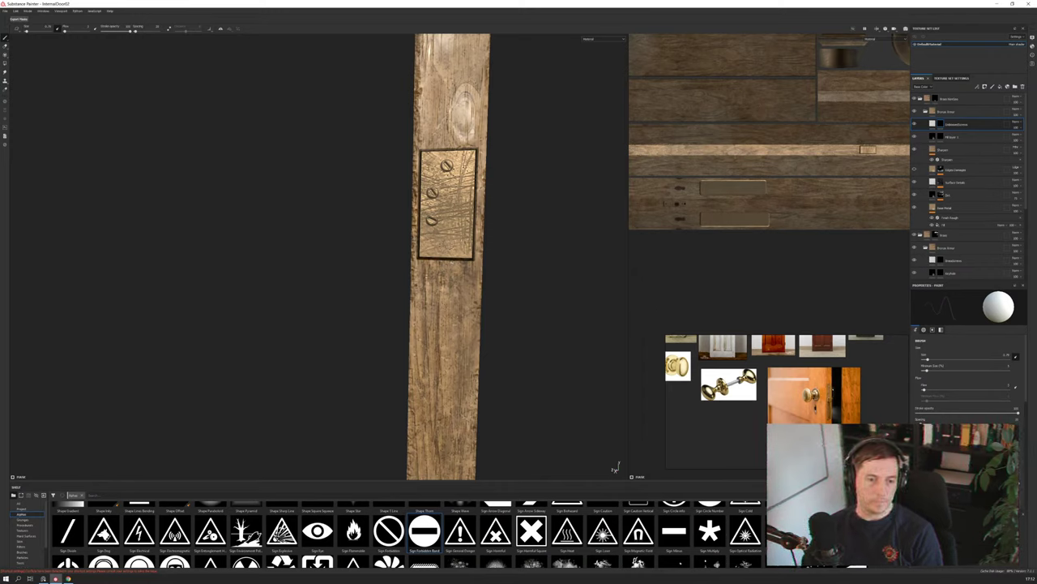
Stamp a slotted screw head near the top of the lower hinge plate on the door's side edge
scroll(450, 257, "down", 6)
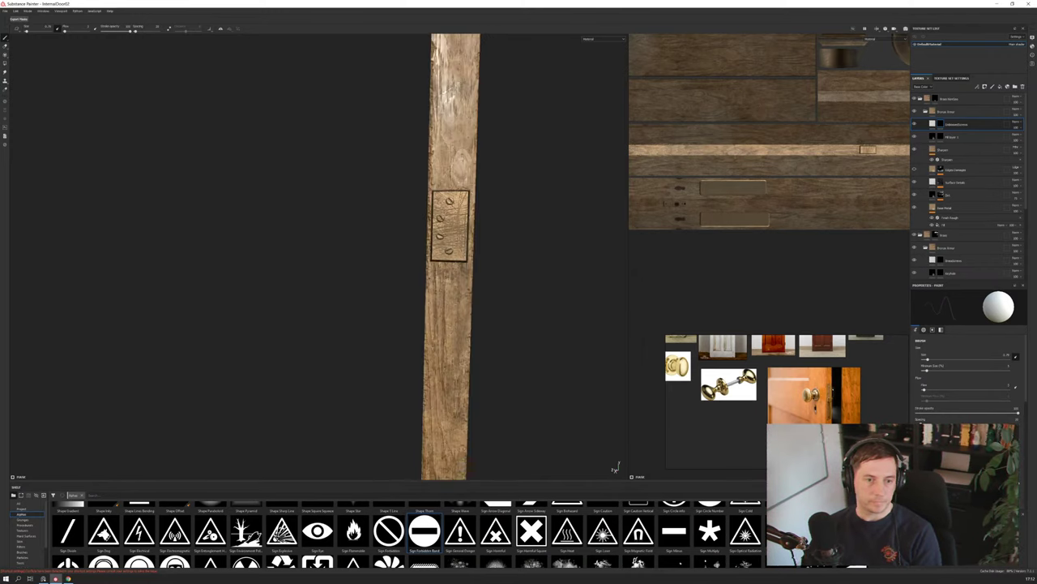
left_click_drag(444, 275, 521, 255, "alt")
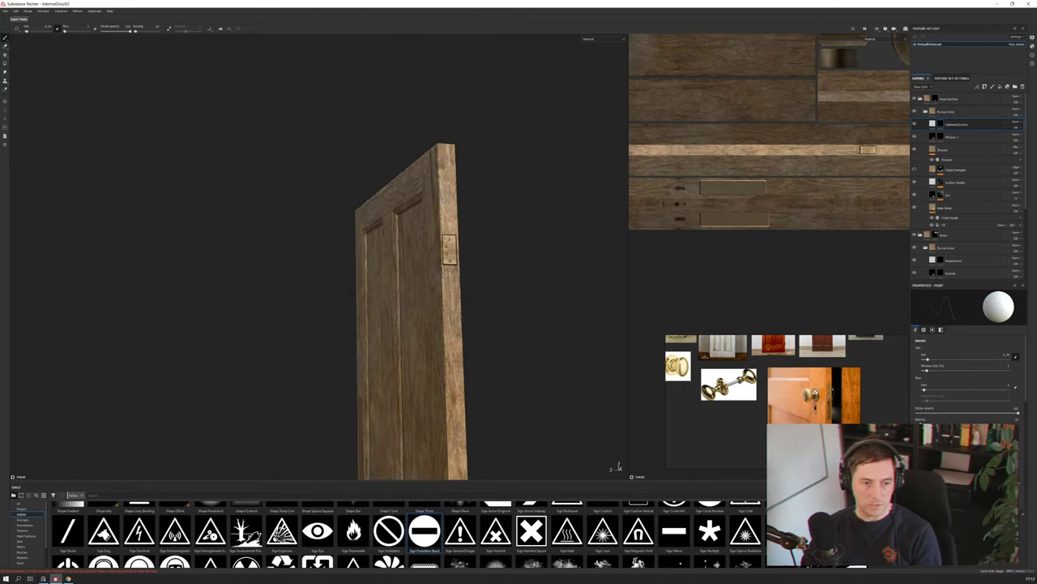
scroll(456, 269, "up", 6)
scroll(450, 267, "down", 7)
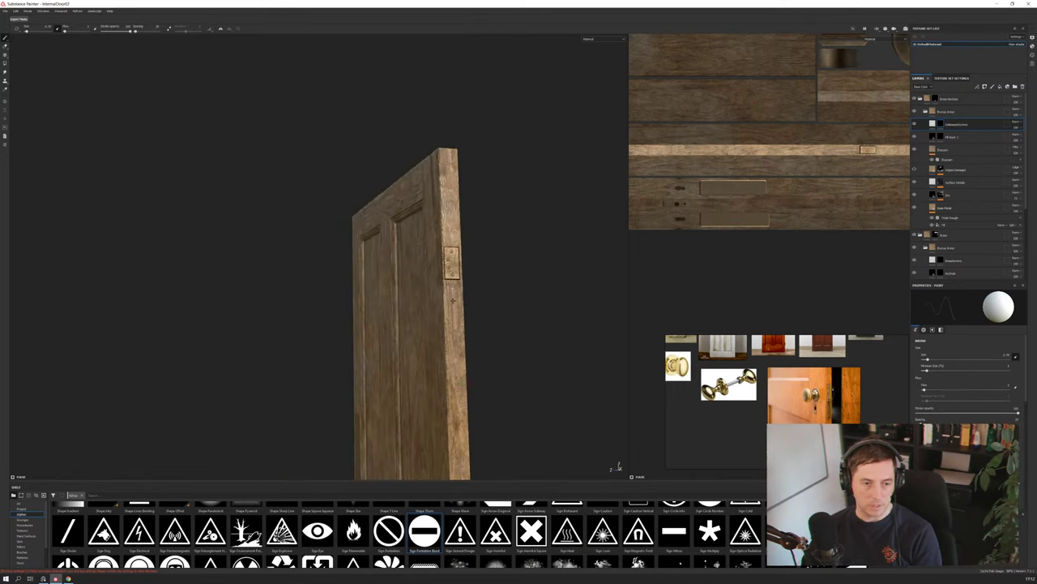
middle_click_drag(447, 397, 452, 159, "alt")
left_click_drag(453, 158, 405, 313, "alt")
left_click(478, 248)
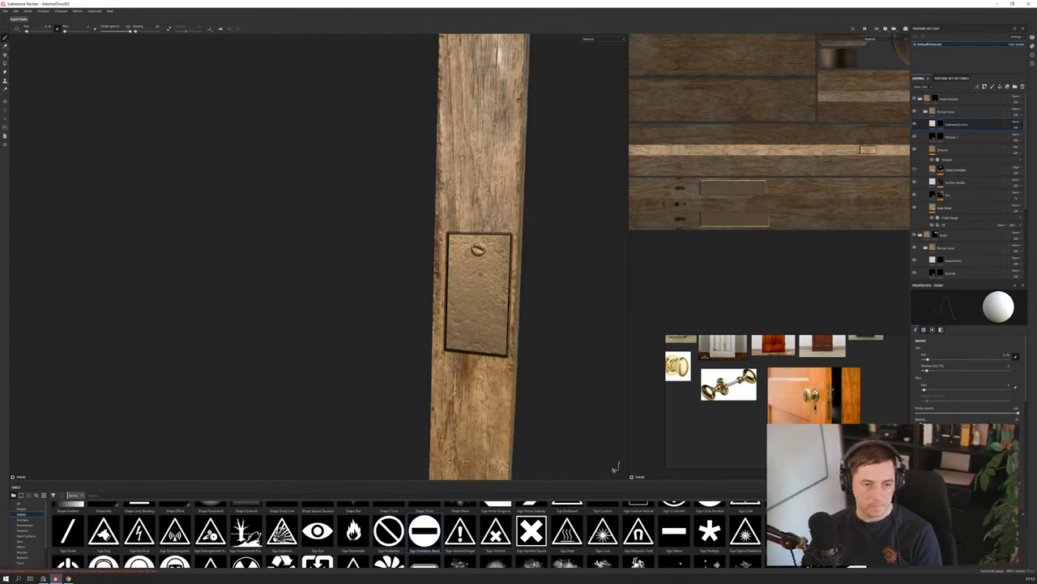
Try stamping three more screw heads down the lower hinge plate, and undo all three
left_click(461, 280)
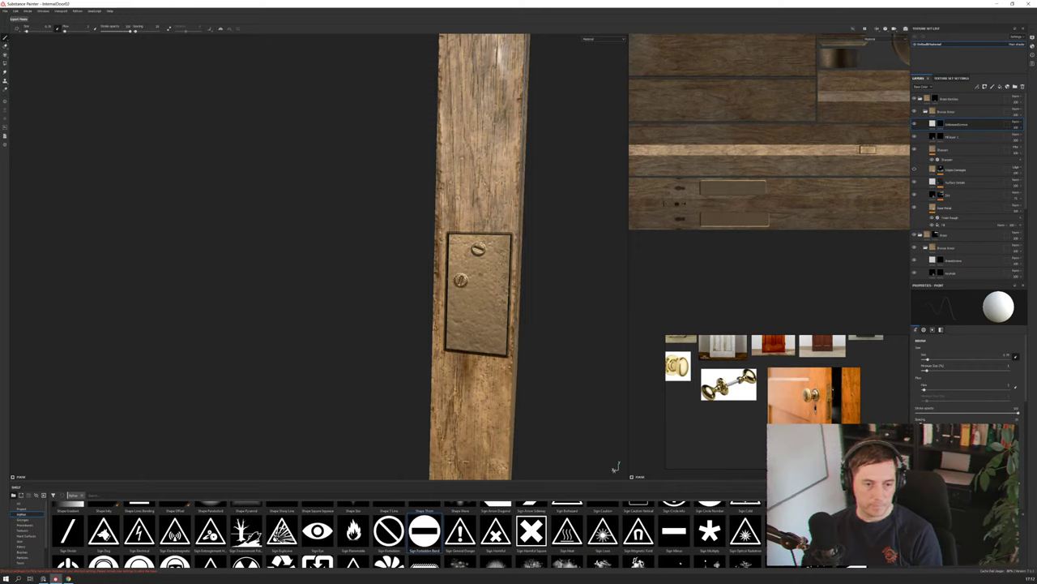
left_click(459, 311)
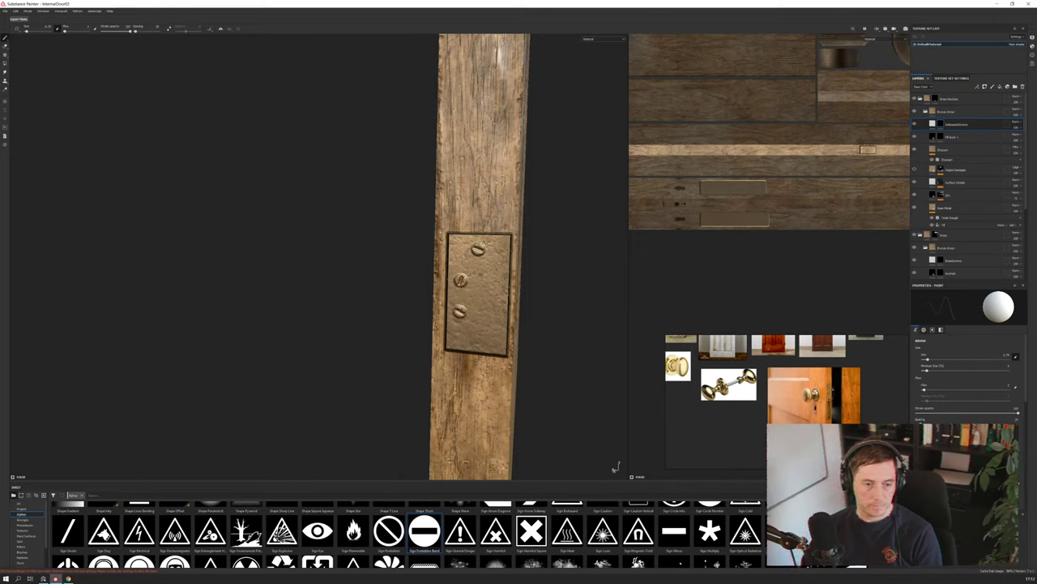
left_click(478, 336)
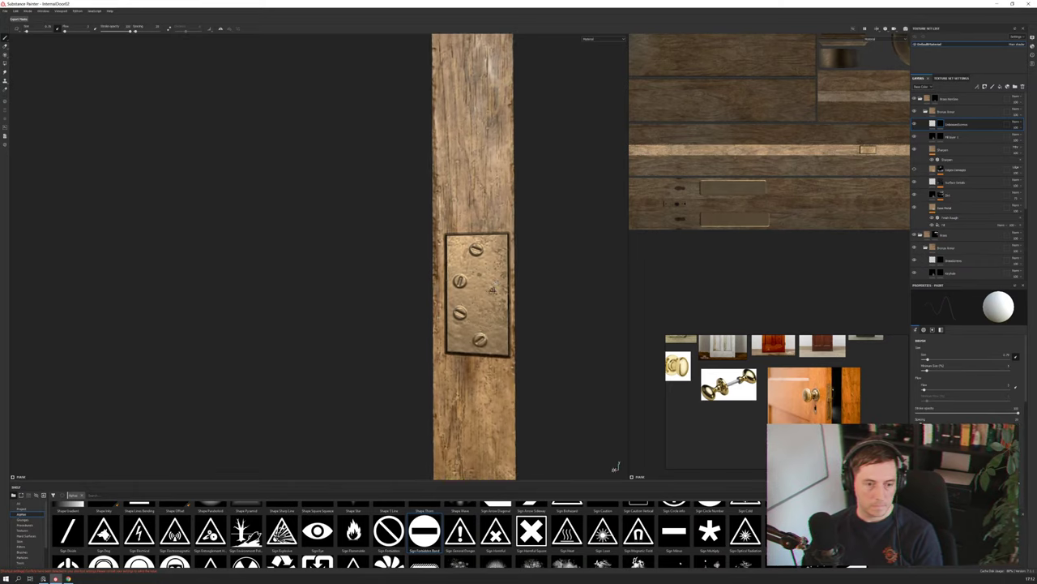
key("ctrl+z")
key("ctrl+z")
key("ctrl+z")
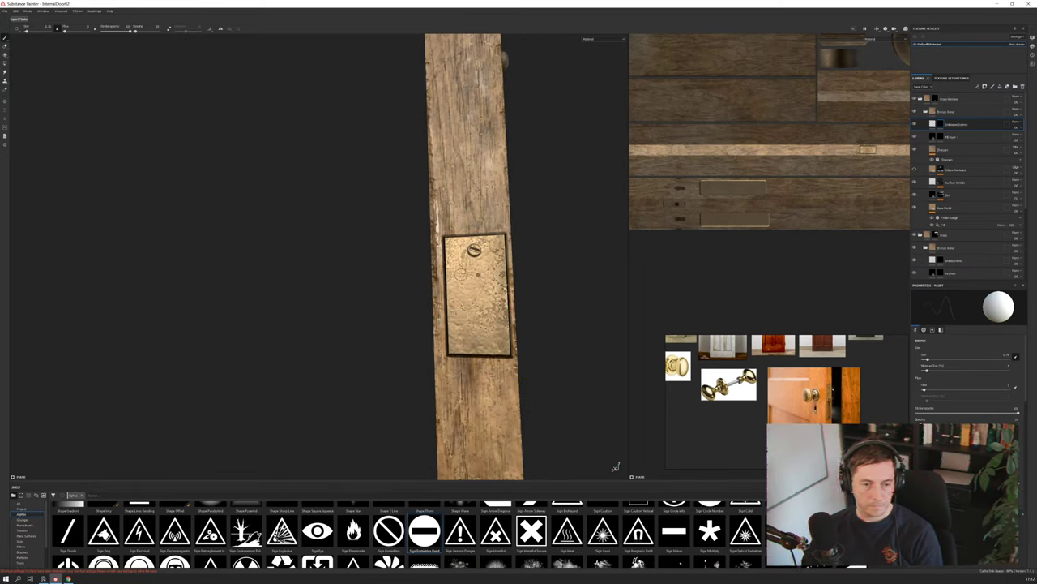
Stamp the three remaining screw heads down the lower hinge plate, matching the staggered layout of the upper plate
left_click(462, 276)
left_click(463, 308)
scroll(480, 324, "down", 5)
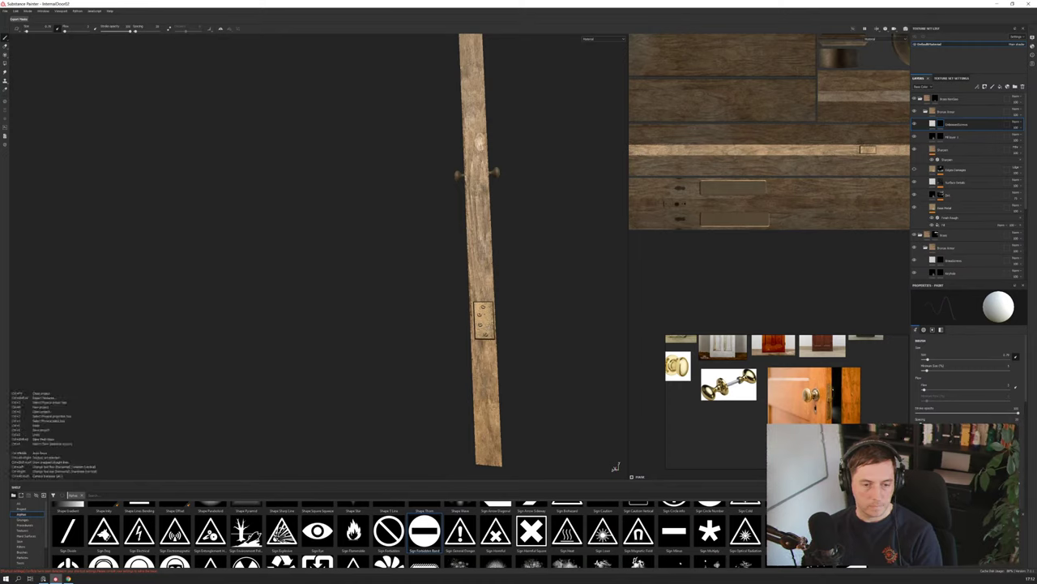
scroll(483, 320, "up", 5)
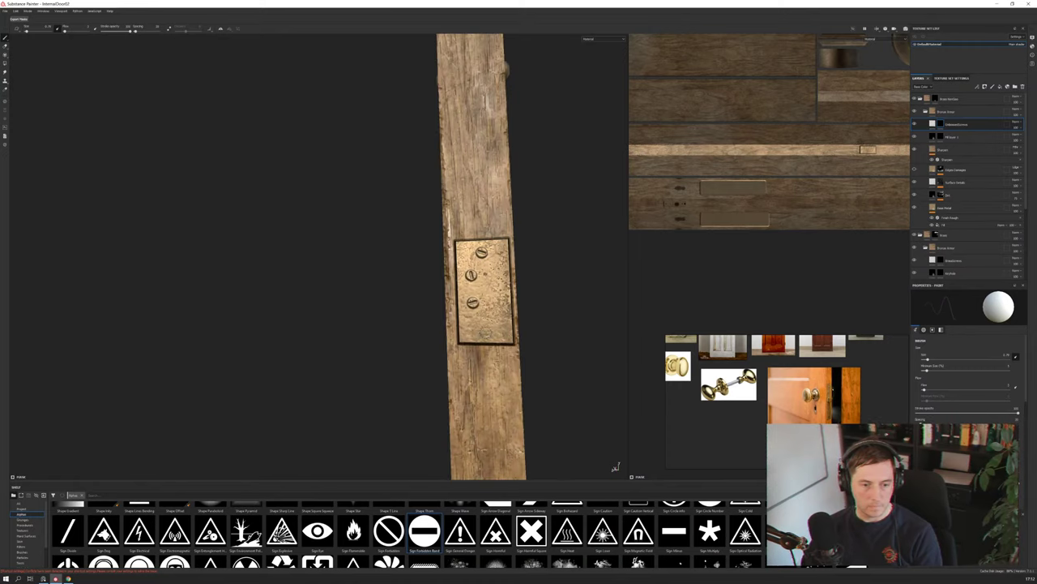
scroll(487, 324, "down", 5)
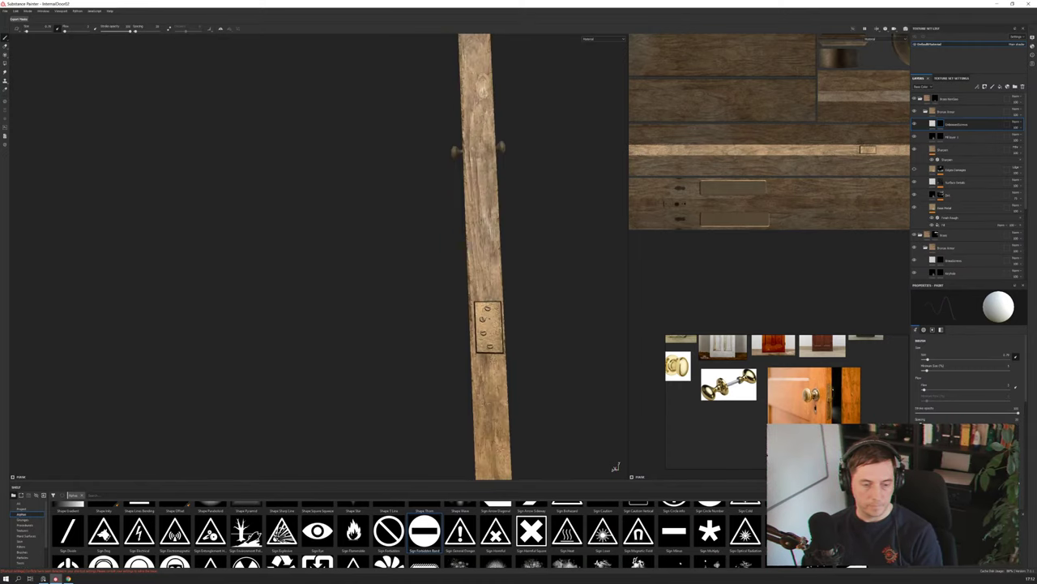
Examine both hinge plates from several angles, compare them with the brass doorknob reference photo, and view the door's front hardware
left_click_drag(485, 265, 533, 292, "alt")
scroll(523, 279, "down", 4)
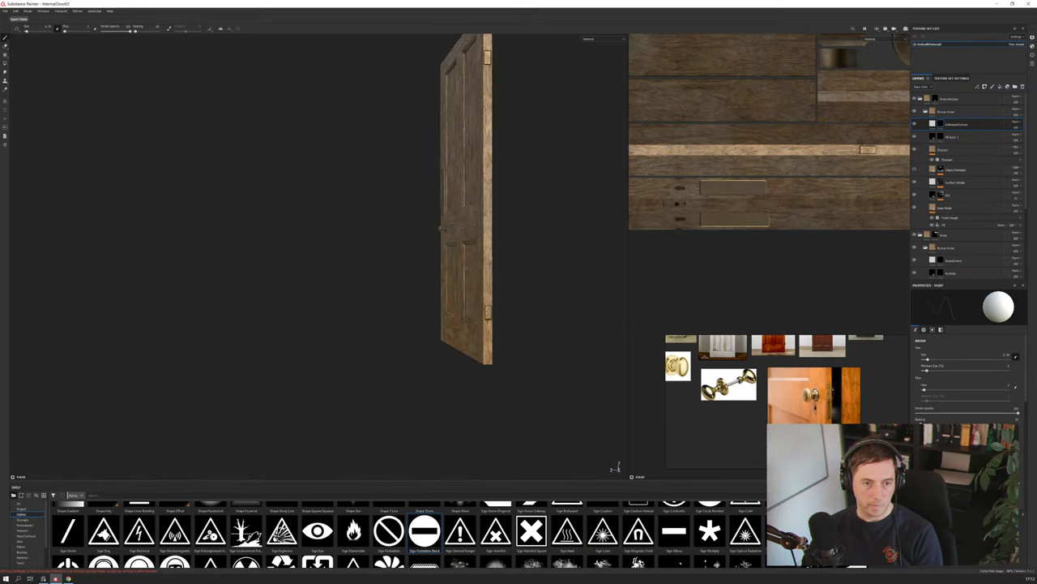
middle_click_drag(486, 178, 486, 306, "alt")
mouse_move(485, 306)
left_mouse_down("alt")
mouse_move(519, 308)
mouse_move(492, 307)
left_mouse_up("alt")
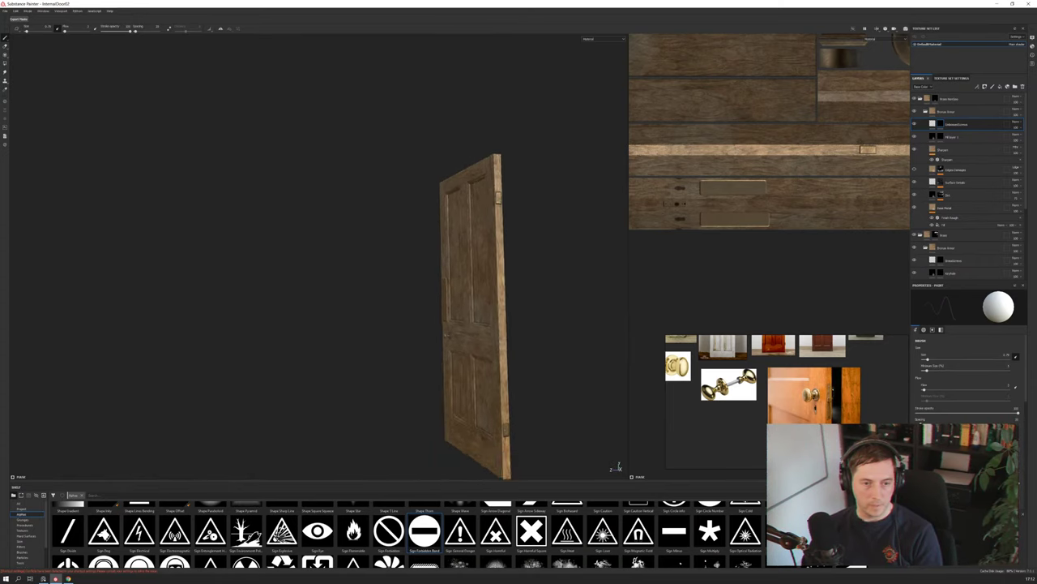
scroll(493, 263, "up", 6)
scroll(519, 227, "up", 3)
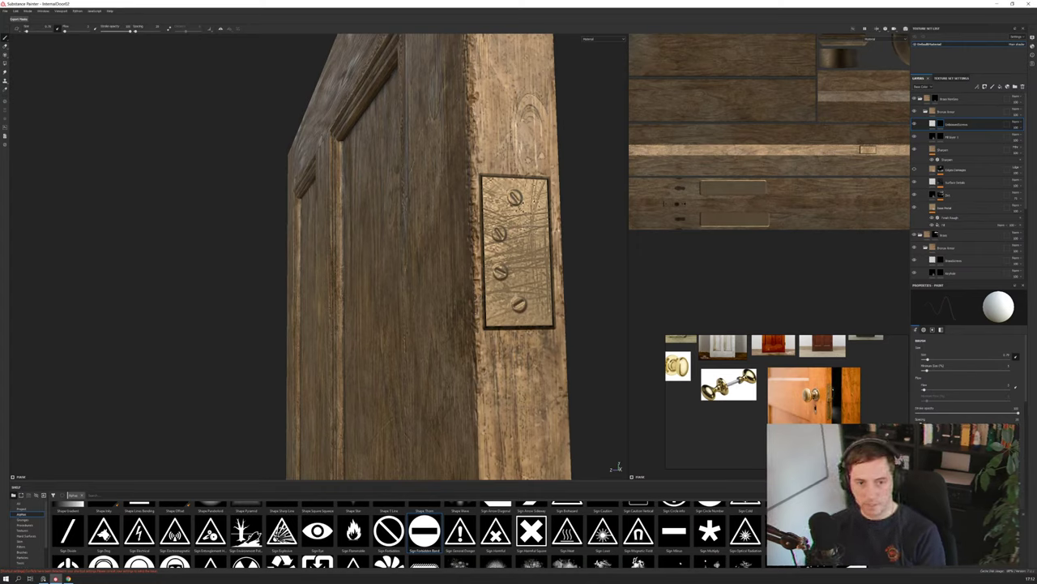
left_click_drag(422, 203, 267, 228, "alt")
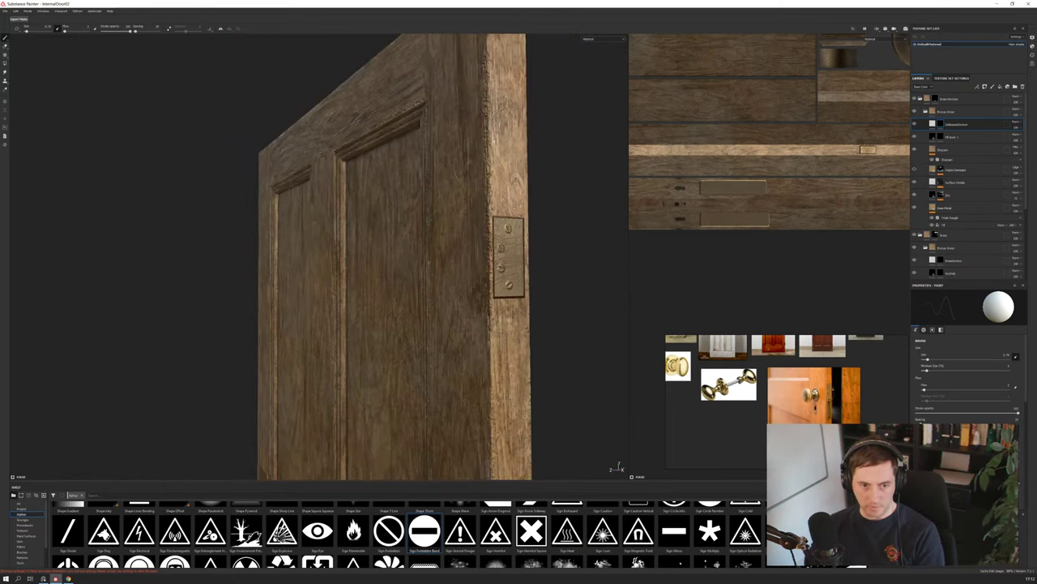
scroll(357, 297, "down", 2)
left_click_drag(356, 297, 387, 299, "alt")
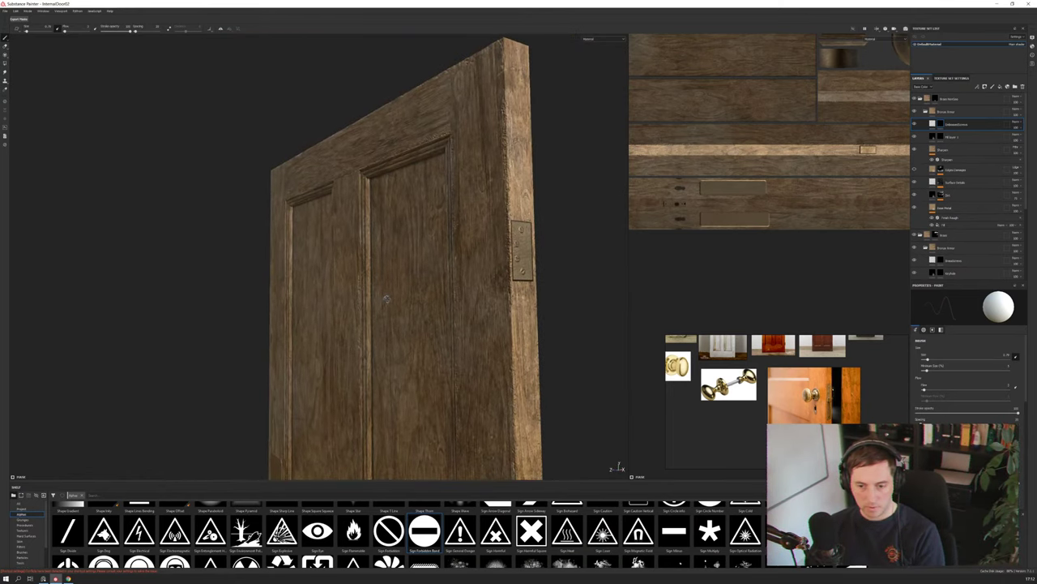
scroll(853, 409, "up", 5)
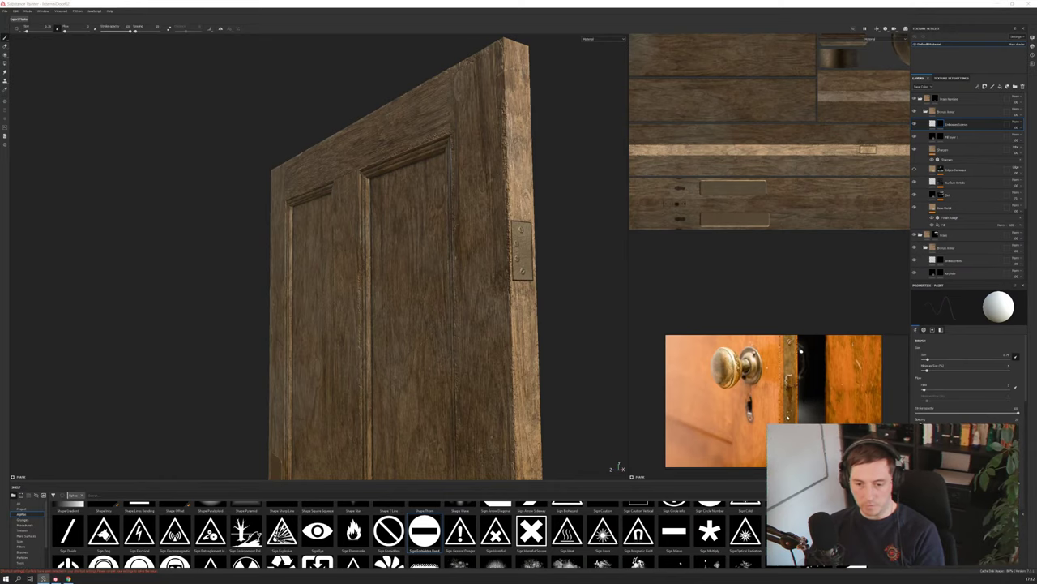
scroll(519, 252, "down", 1)
scroll(518, 251, "up", 4)
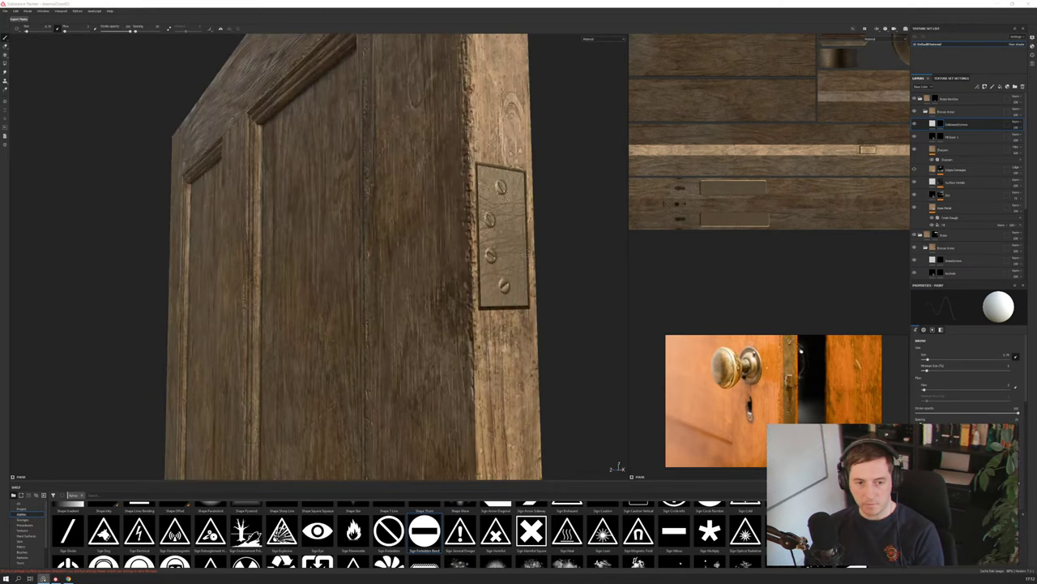
scroll(486, 267, "down", 6)
middle_click_drag(454, 325, 467, 185, "alt")
left_click_drag(379, 299, 603, 365, "alt")
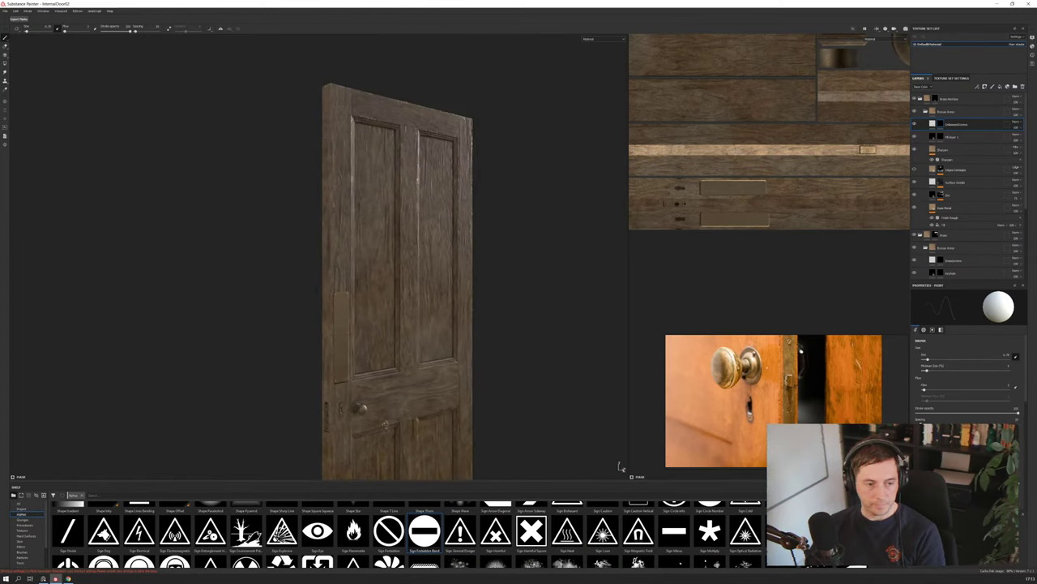
scroll(518, 341, "down", 3)
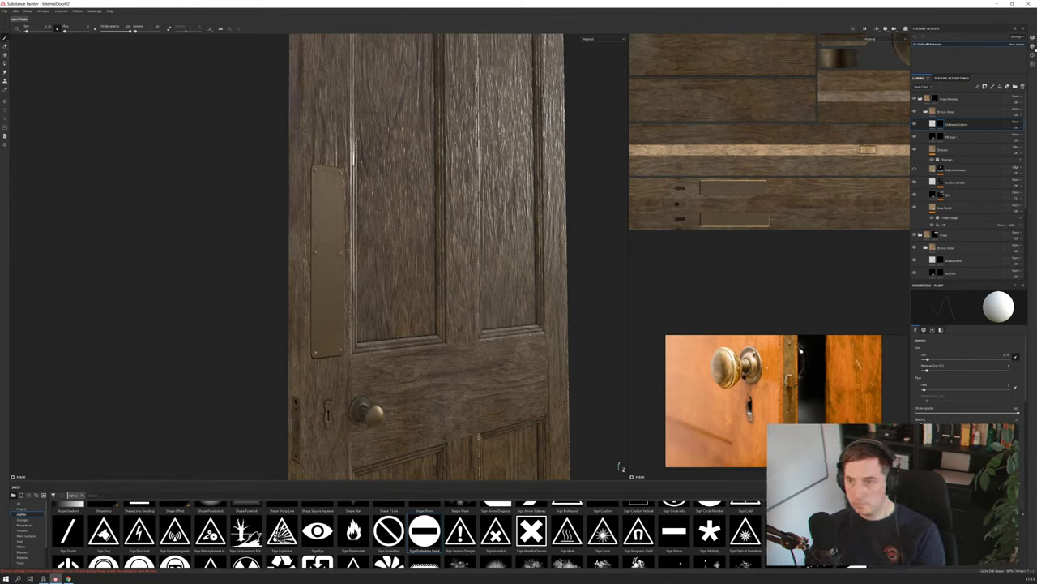
Rotate the environment lighting to illuminate the door's front face, and inspect the brass push plate, keyhole and knob
left_click(1033, 39)
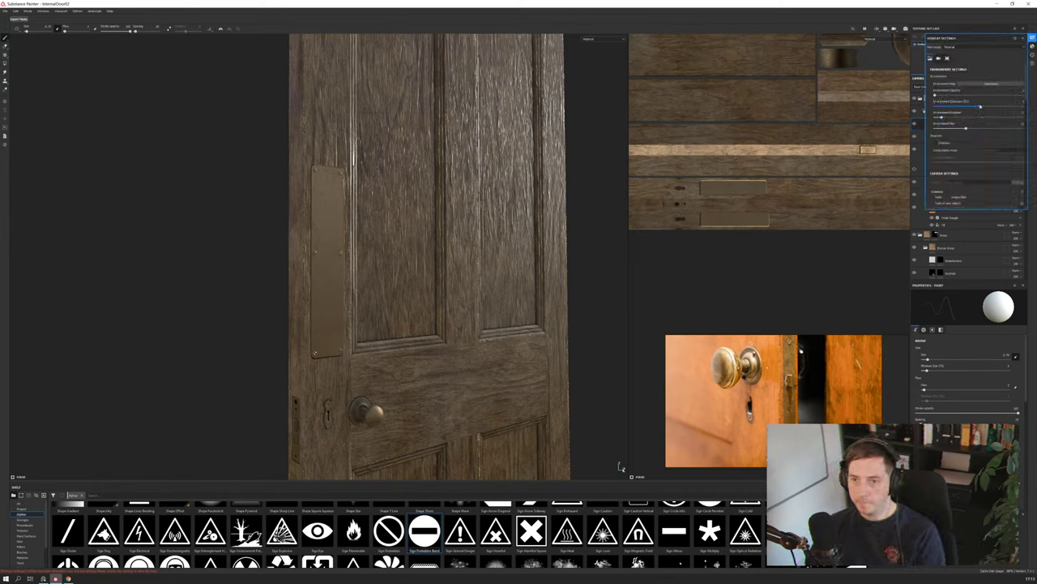
left_click_drag(940, 120, 1014, 118)
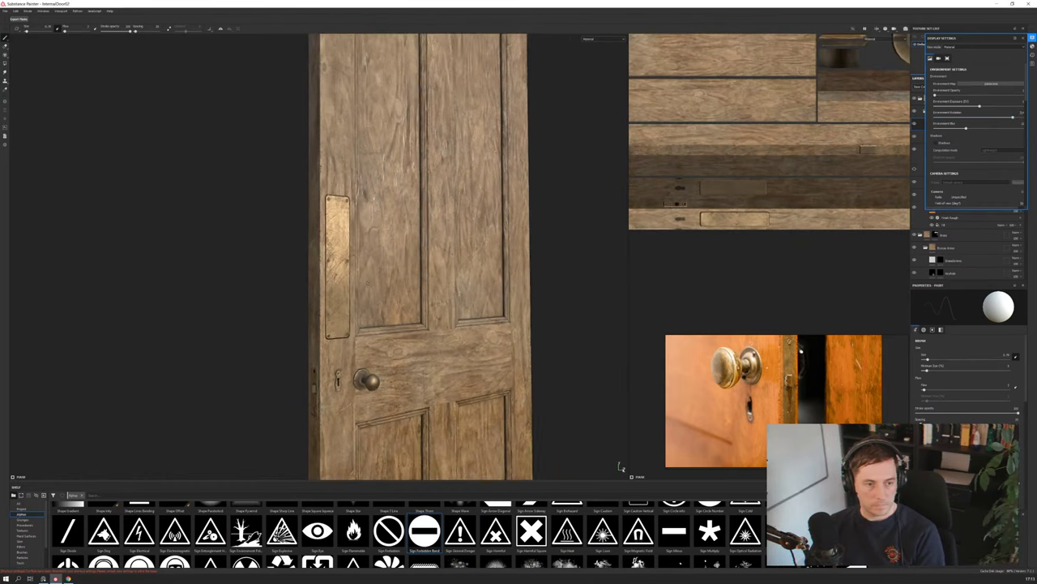
middle_click_drag(326, 335, 331, 392, "alt")
left_click_drag(331, 393, 321, 438, "alt")
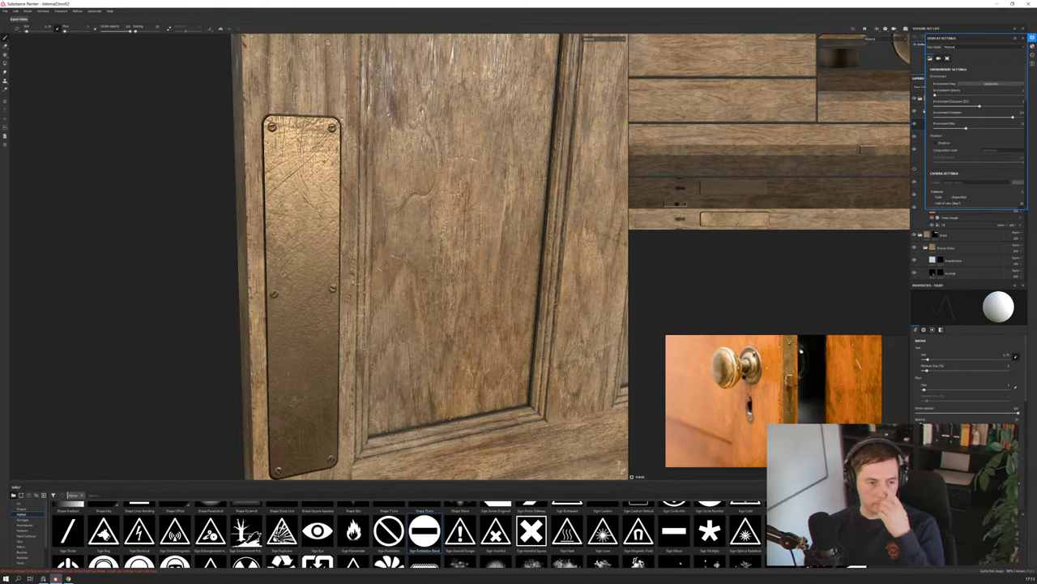
scroll(318, 258, "down", 8)
middle_click_drag(319, 257, 421, 261, "alt")
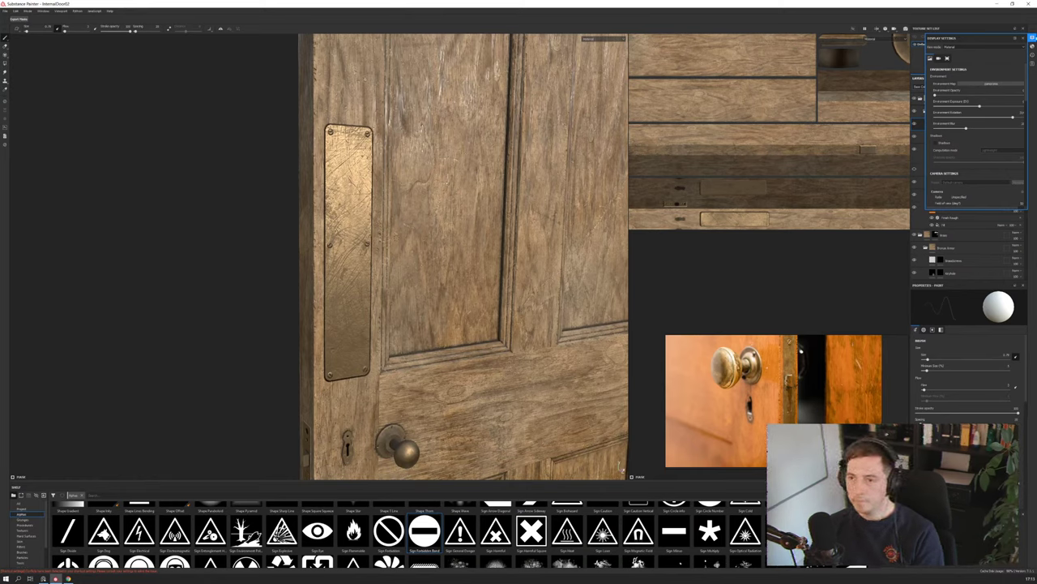
left_click(1032, 38)
Collapse the two brass folders and check what the wood folder and both brass folders contribute by switching each one's visibility off and on
left_click(920, 99)
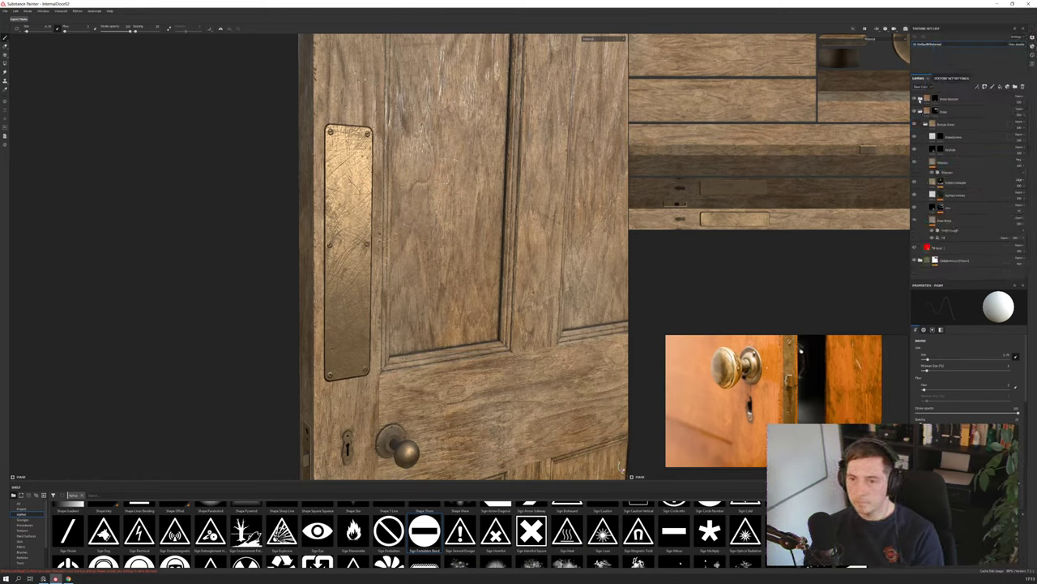
left_click(920, 111)
left_click(915, 124)
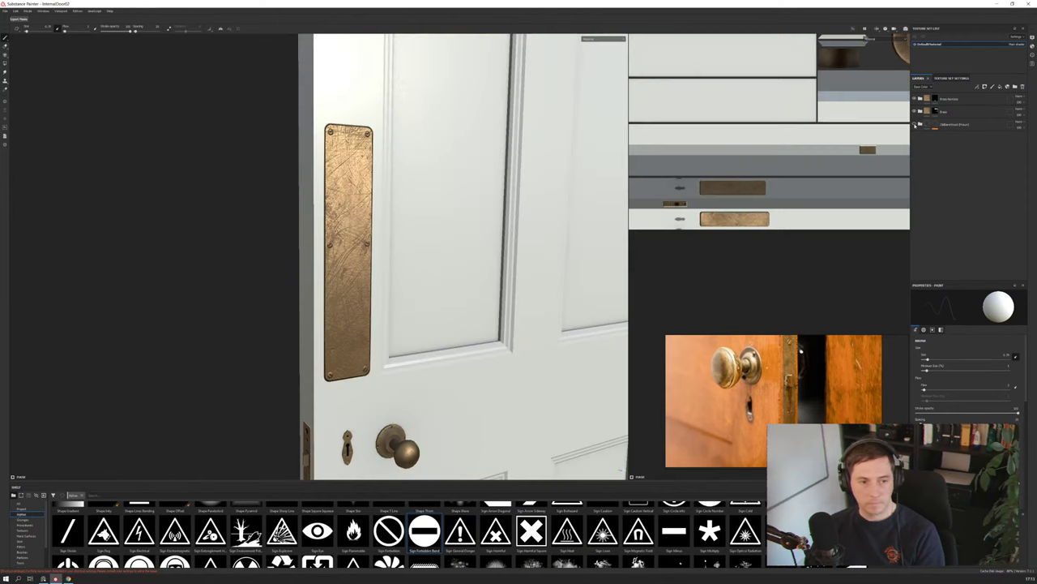
left_click(915, 124)
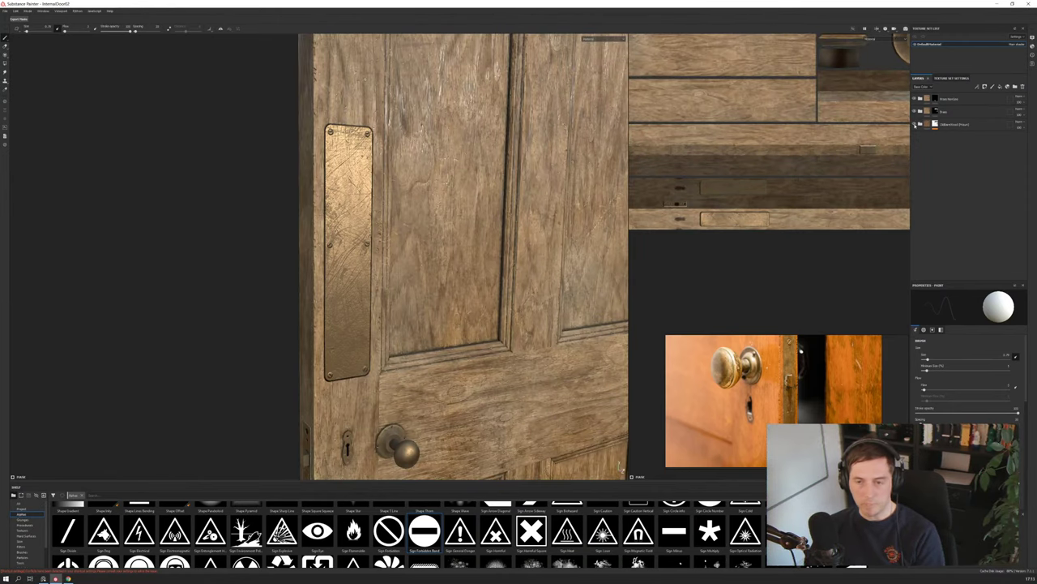
left_click(915, 111)
left_click(915, 111)
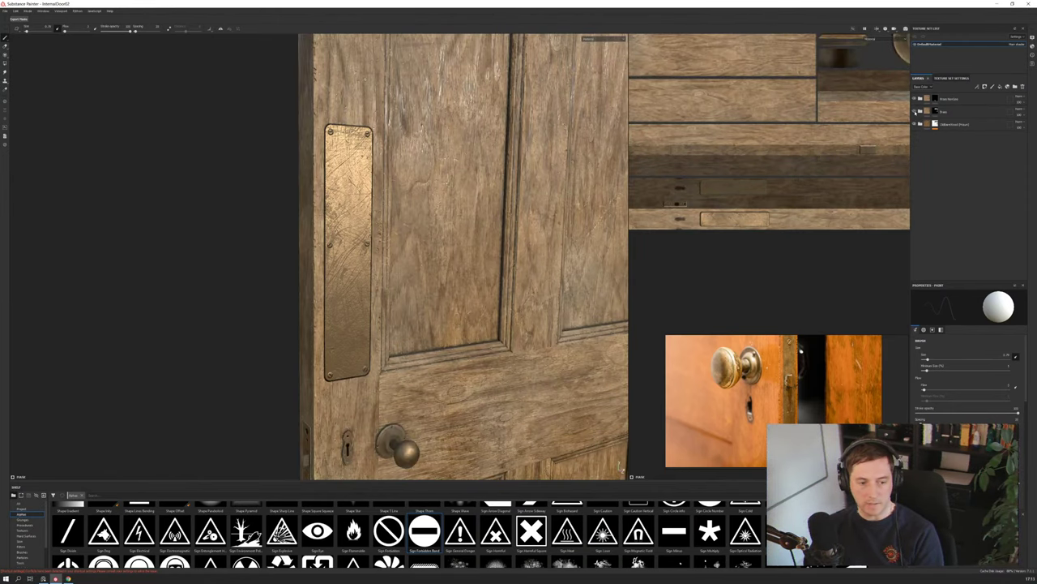
left_click(915, 98)
left_click(915, 98)
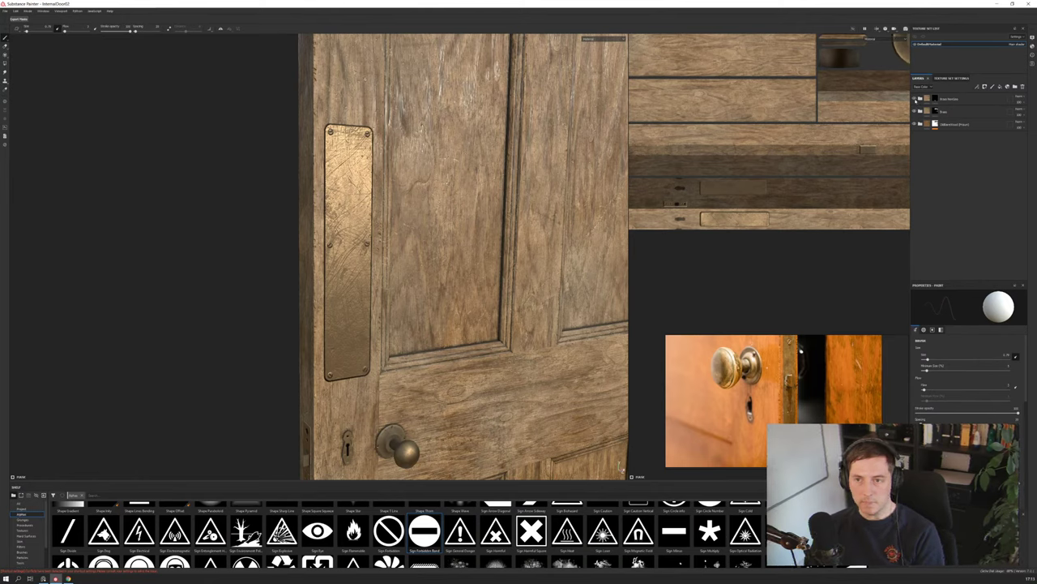
Expand the upper brass folder and check what its edge damage, surface details and base metal layers contribute by toggling each one's visibility
left_click(919, 98)
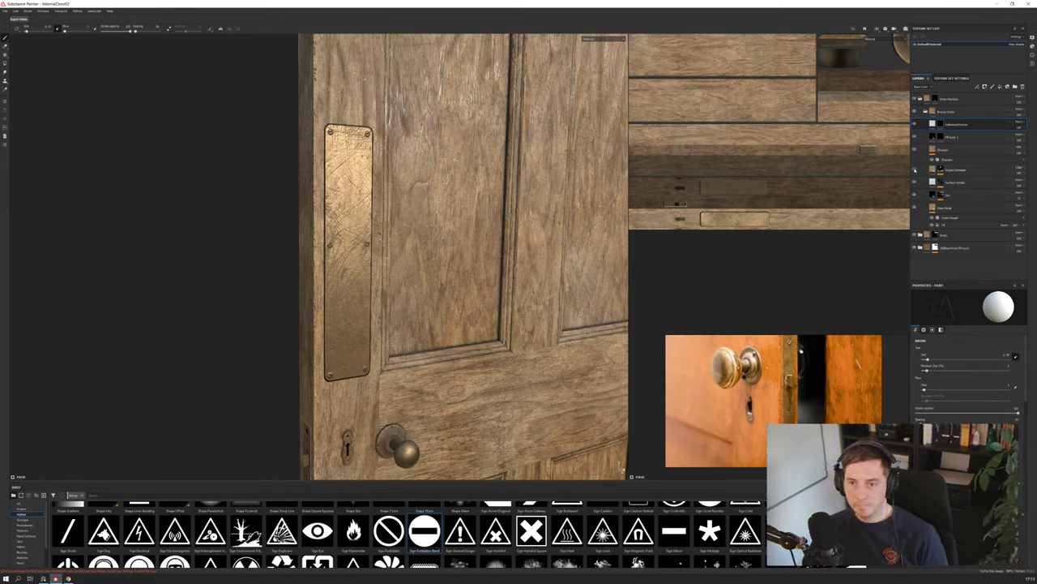
left_click(915, 170)
left_click(915, 170)
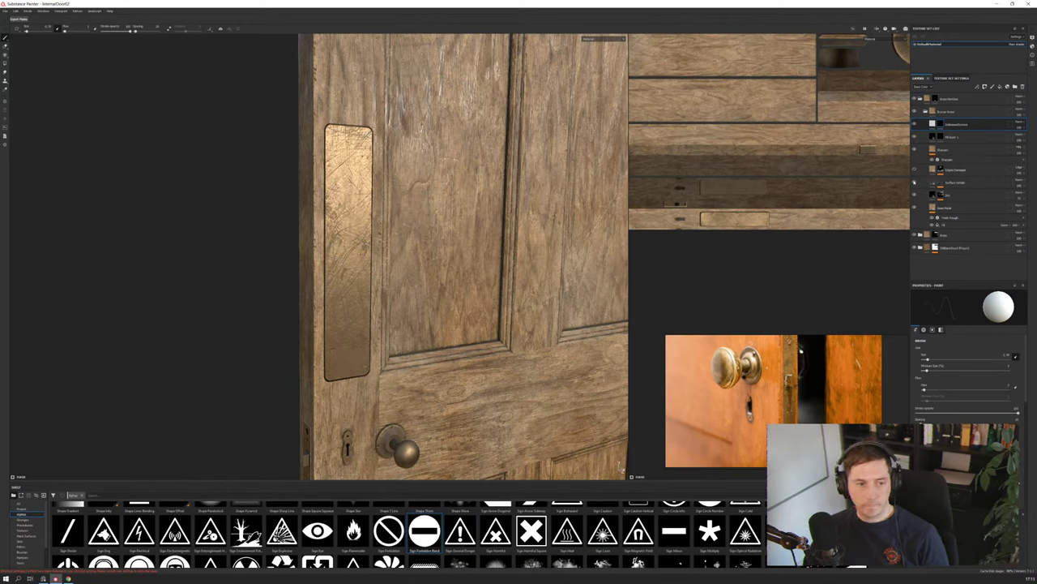
left_click(915, 182)
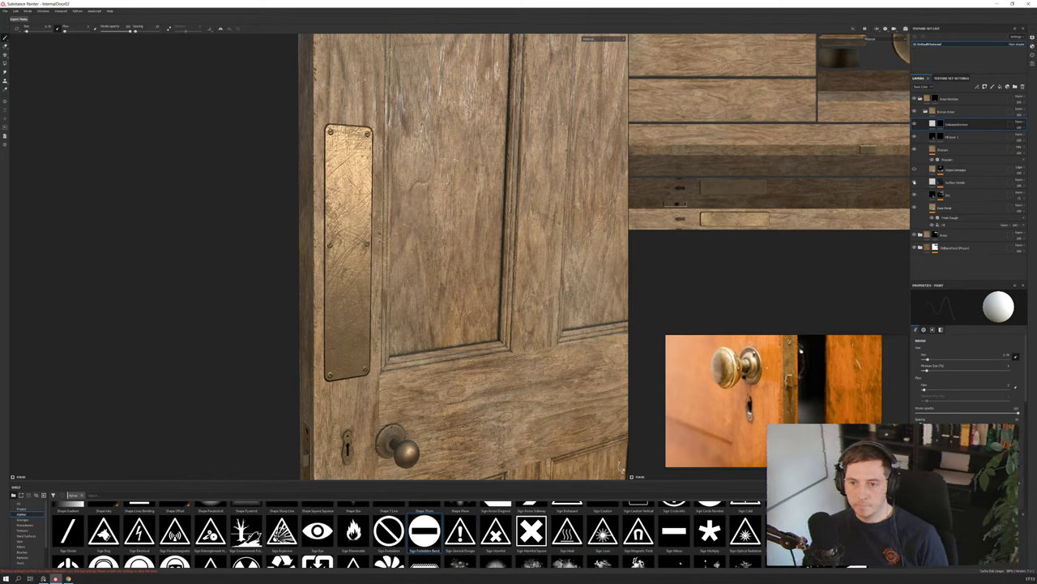
left_click(915, 183)
left_click(915, 183)
left_click(915, 182)
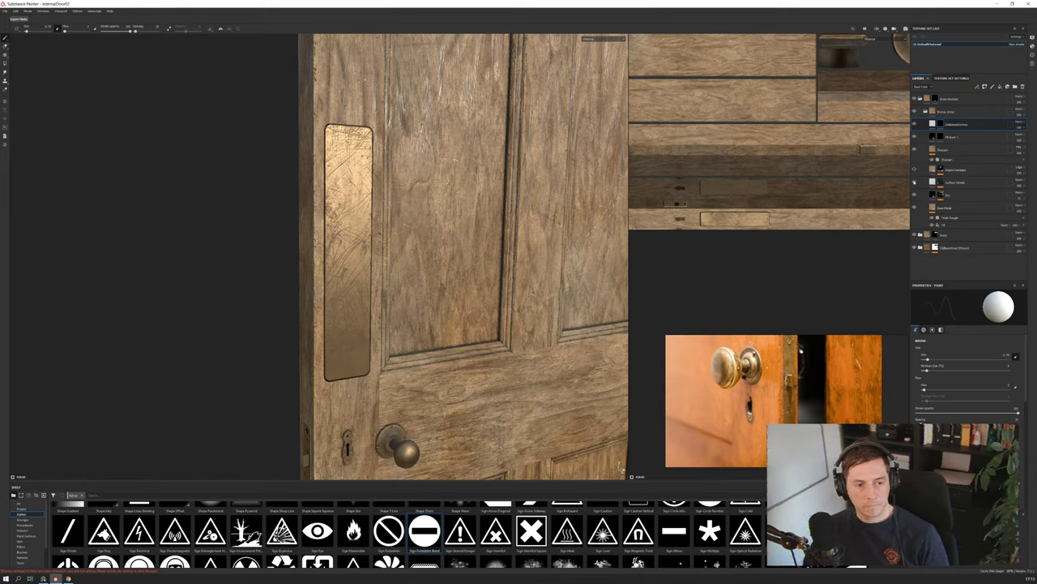
left_click(915, 183)
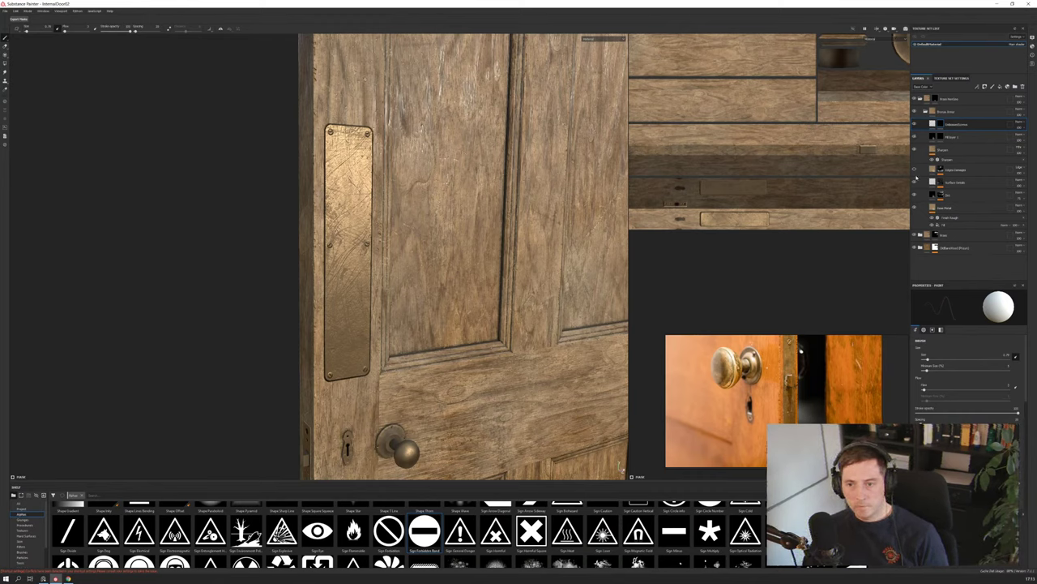
left_click(915, 208)
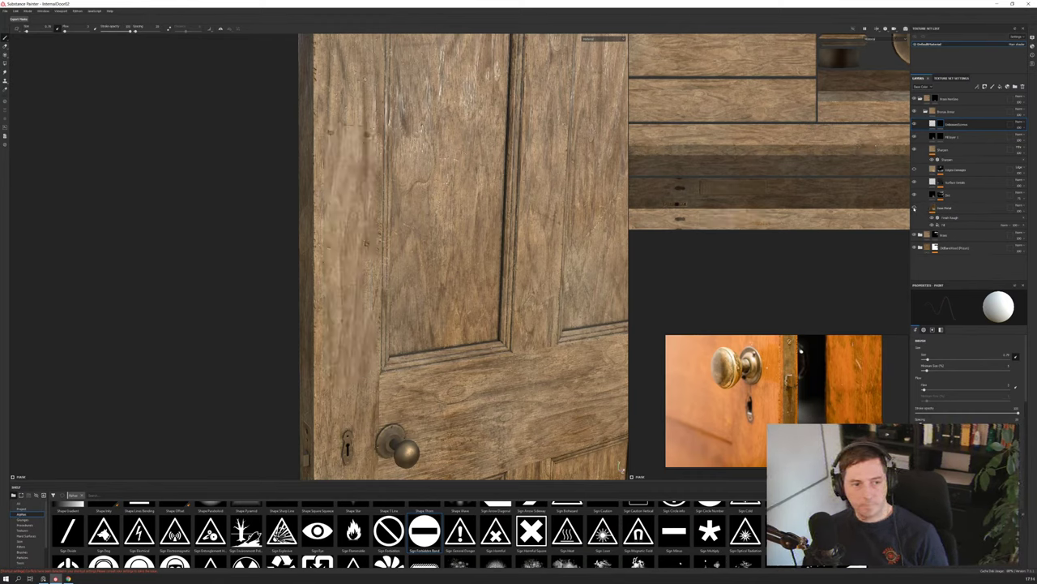
left_click(914, 208)
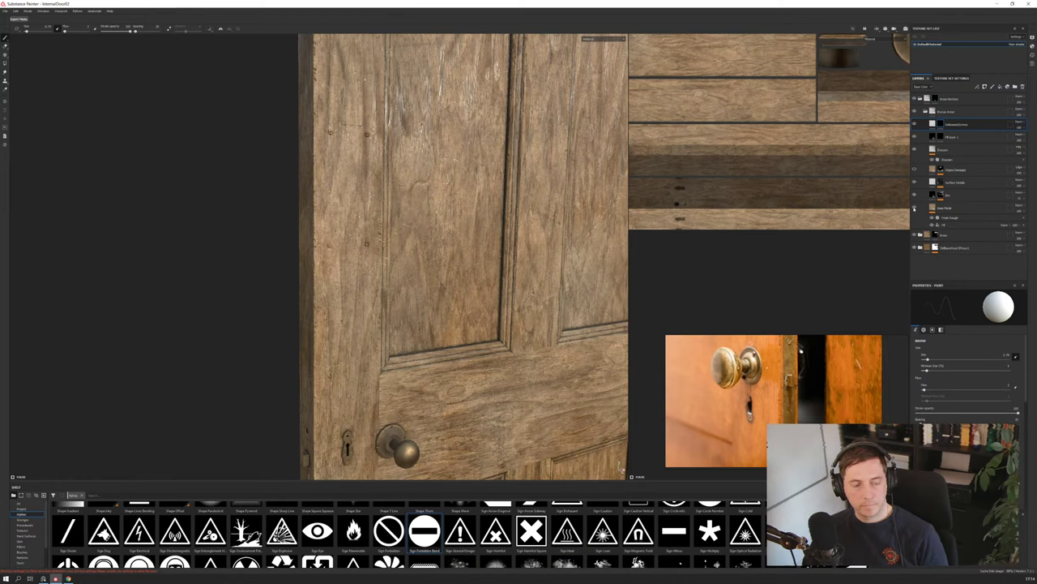
Inspect the base metal layer's fill settings and the content and mask thumbnails of its parent brass folder
left_click(973, 209)
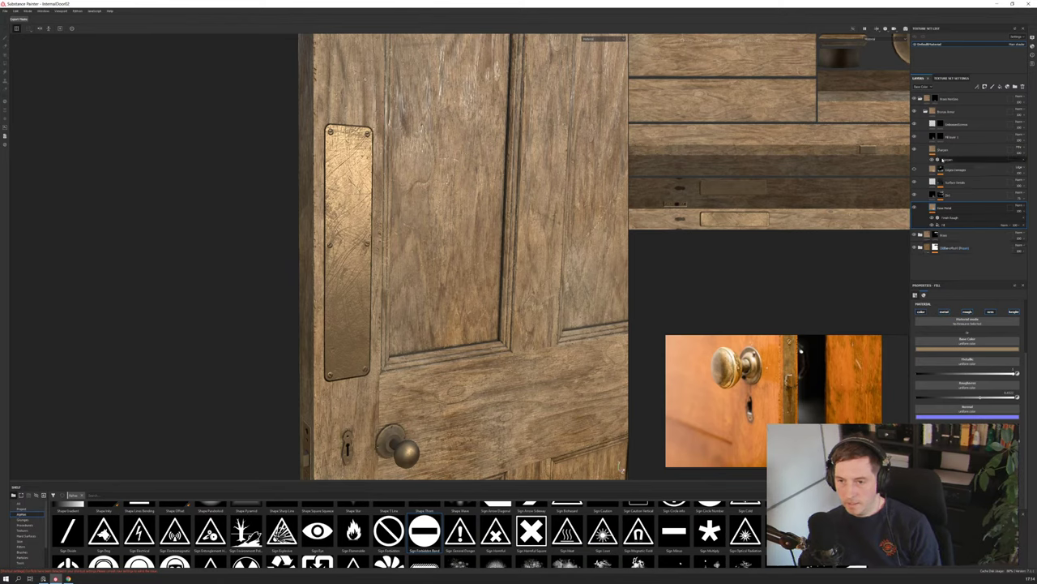
left_click(962, 99)
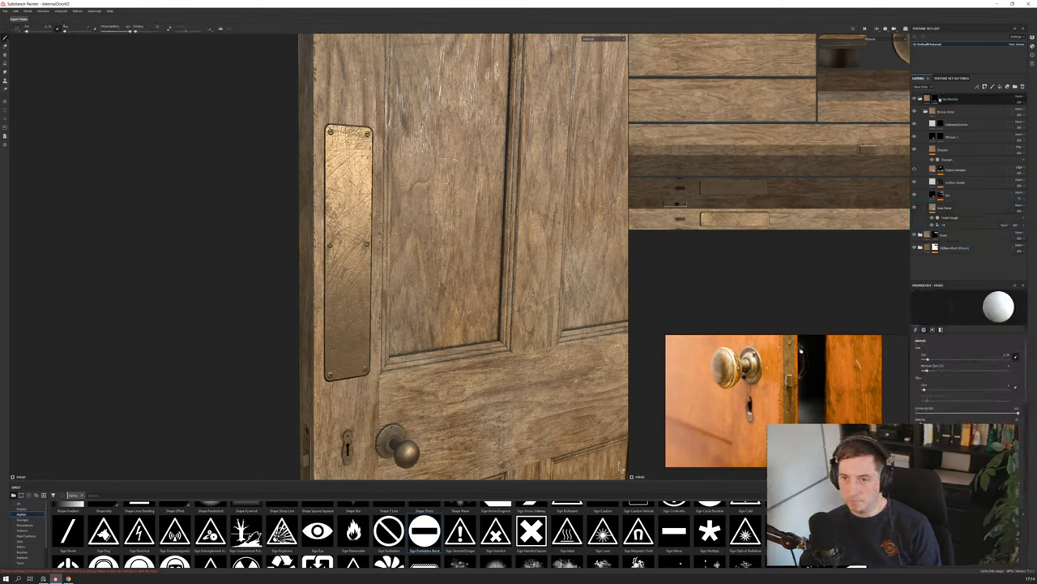
mouse_move(936, 98)
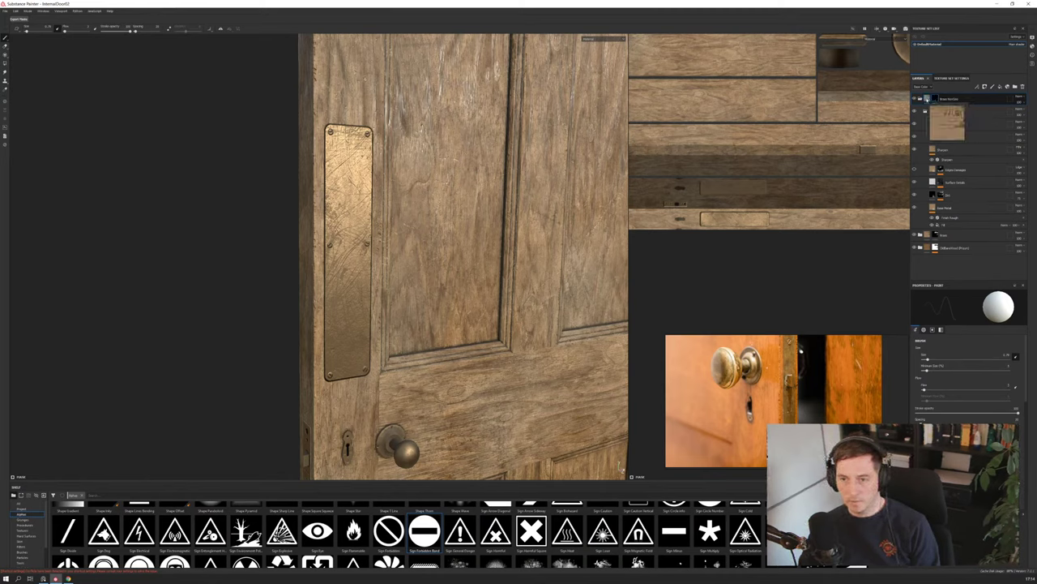
left_click(952, 208)
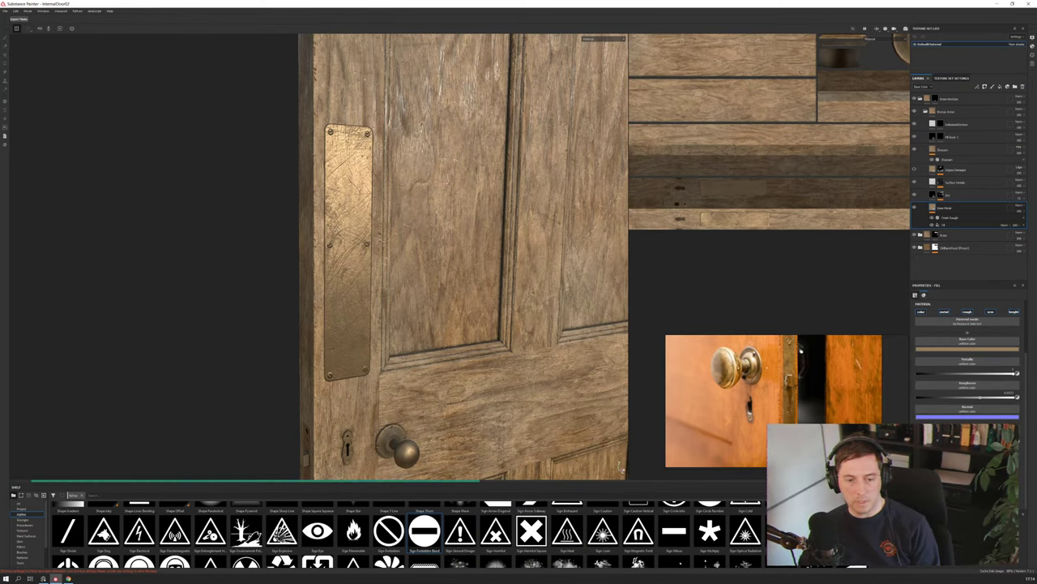
Examine the hinge plate on the door's edge and the push plate, keyhole and knob on its front face from several angles
left_click_drag(371, 196, 300, 171, "alt")
scroll(413, 281, "down", 3)
left_click_drag(413, 279, 332, 270, "alt")
scroll(332, 270, "down", 2)
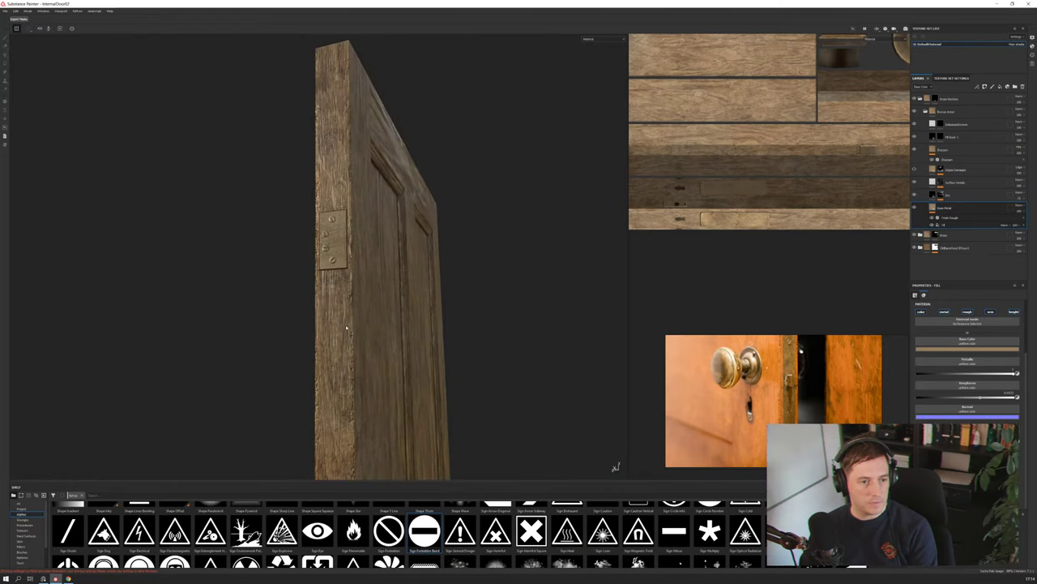
scroll(331, 270, "up", 5)
scroll(332, 270, "down", 2)
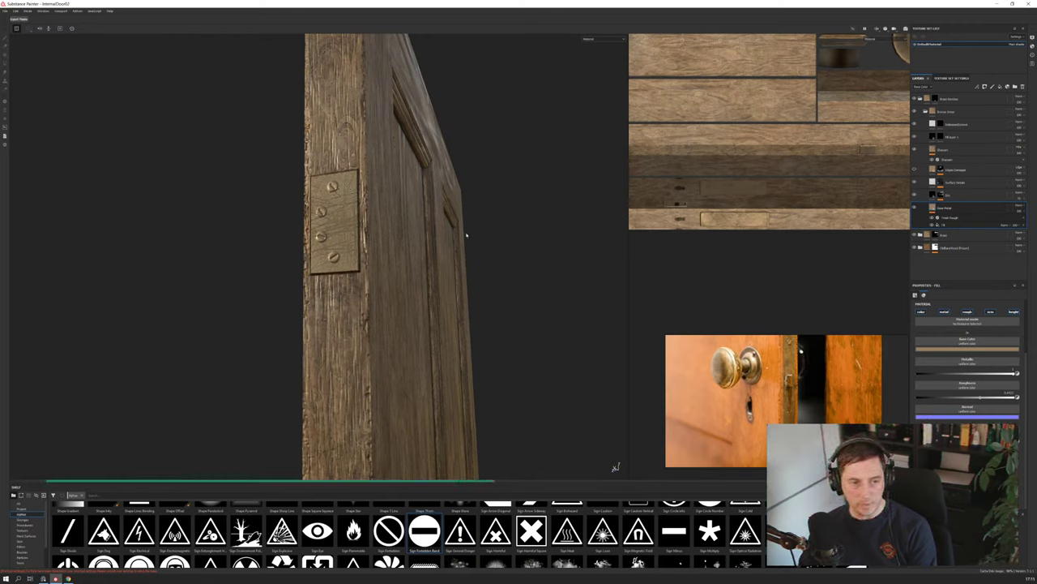
left_click_drag(466, 235, 388, 324, "alt")
middle_click_drag(388, 325, 462, 194, "alt")
left_click_drag(308, 268, 349, 290, "alt")
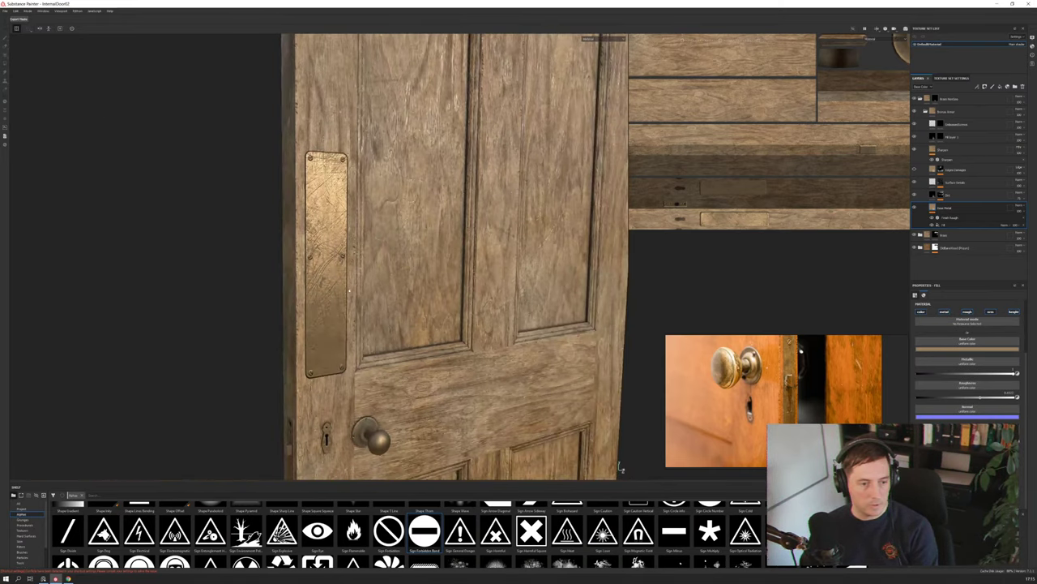
mouse_move(349, 290)
right_mouse_down("alt")
mouse_move(342, 223)
mouse_move(342, 259)
mouse_move(357, 279)
right_mouse_up("alt")
middle_click_drag(389, 216, 364, 245, "alt")
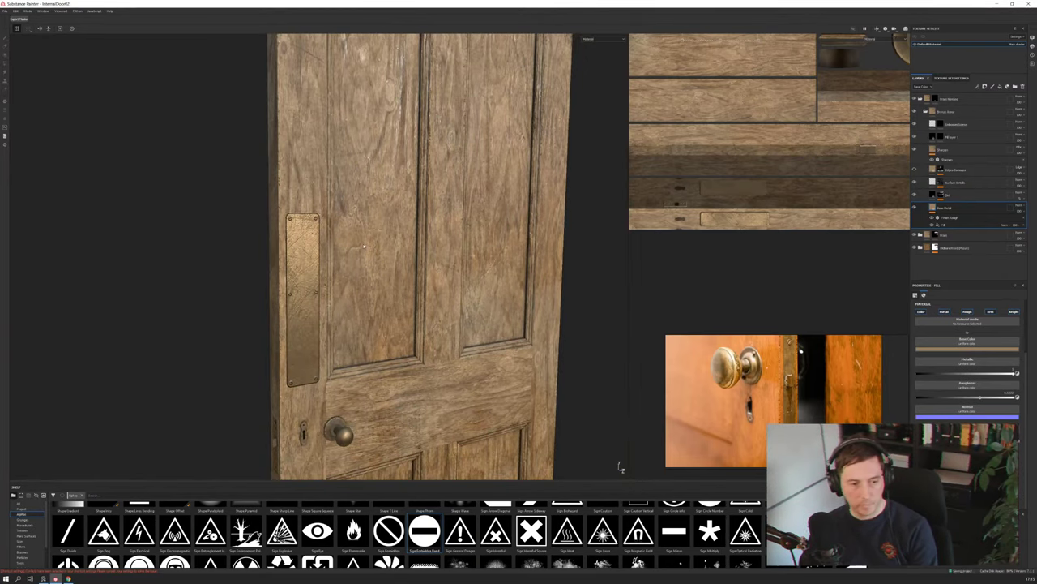
Collapse the upper brass folder and compare the door's hardware with the brass doorknob reference photo
left_click(921, 98)
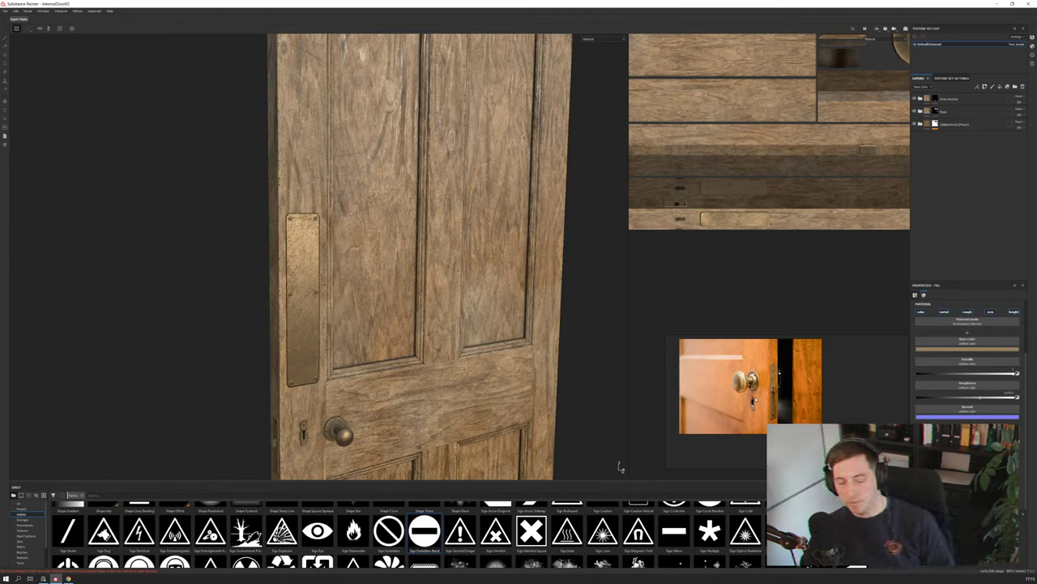
scroll(746, 392, "down", 1)
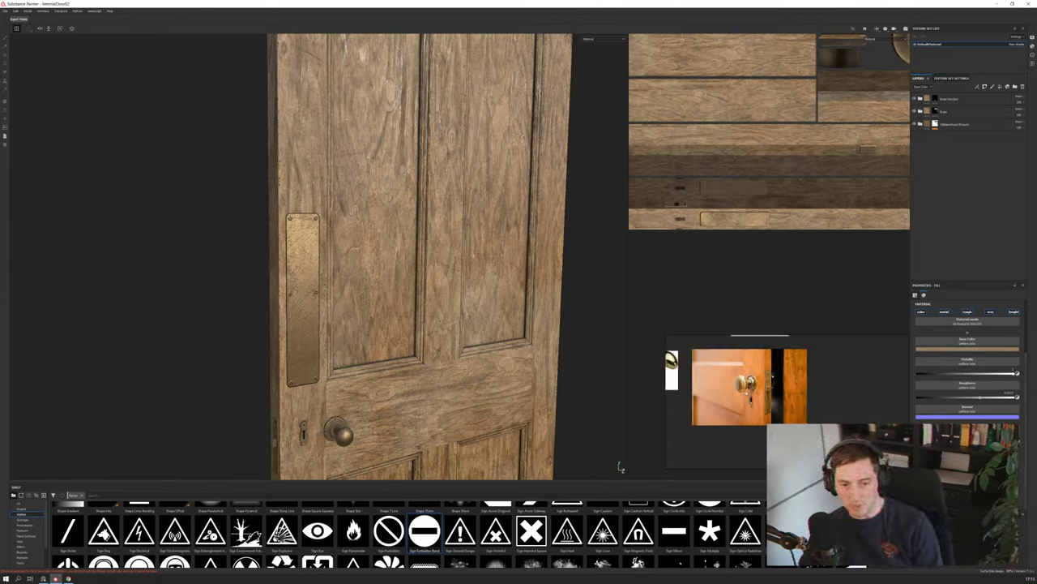
scroll(746, 392, "up", 4)
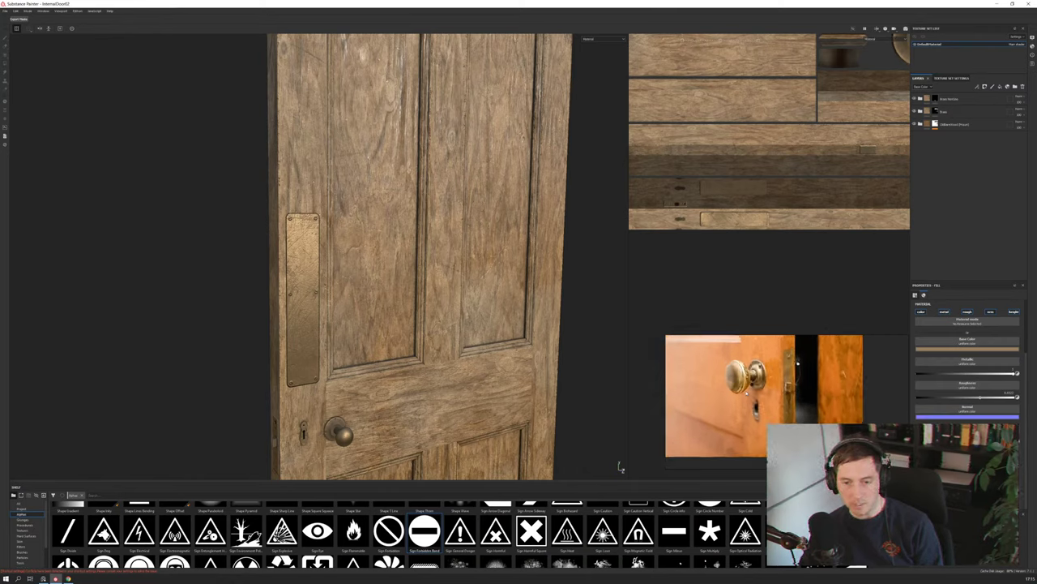